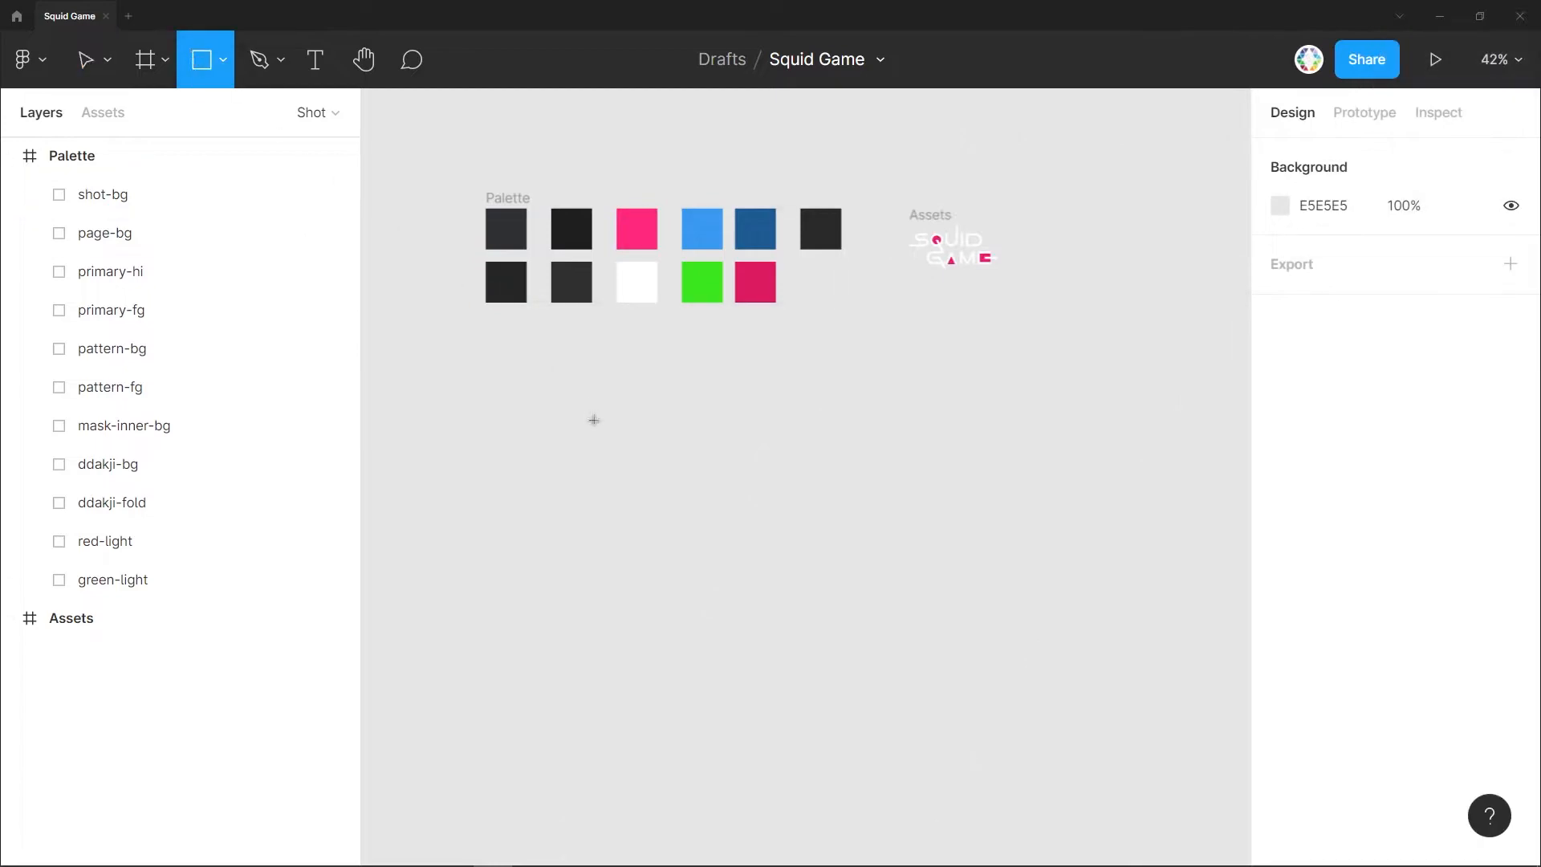
Size the rectangle below the palette to 1366 × 854 and round its corners to 48.
left_click(1328, 261)
key("Tab")
type("854")
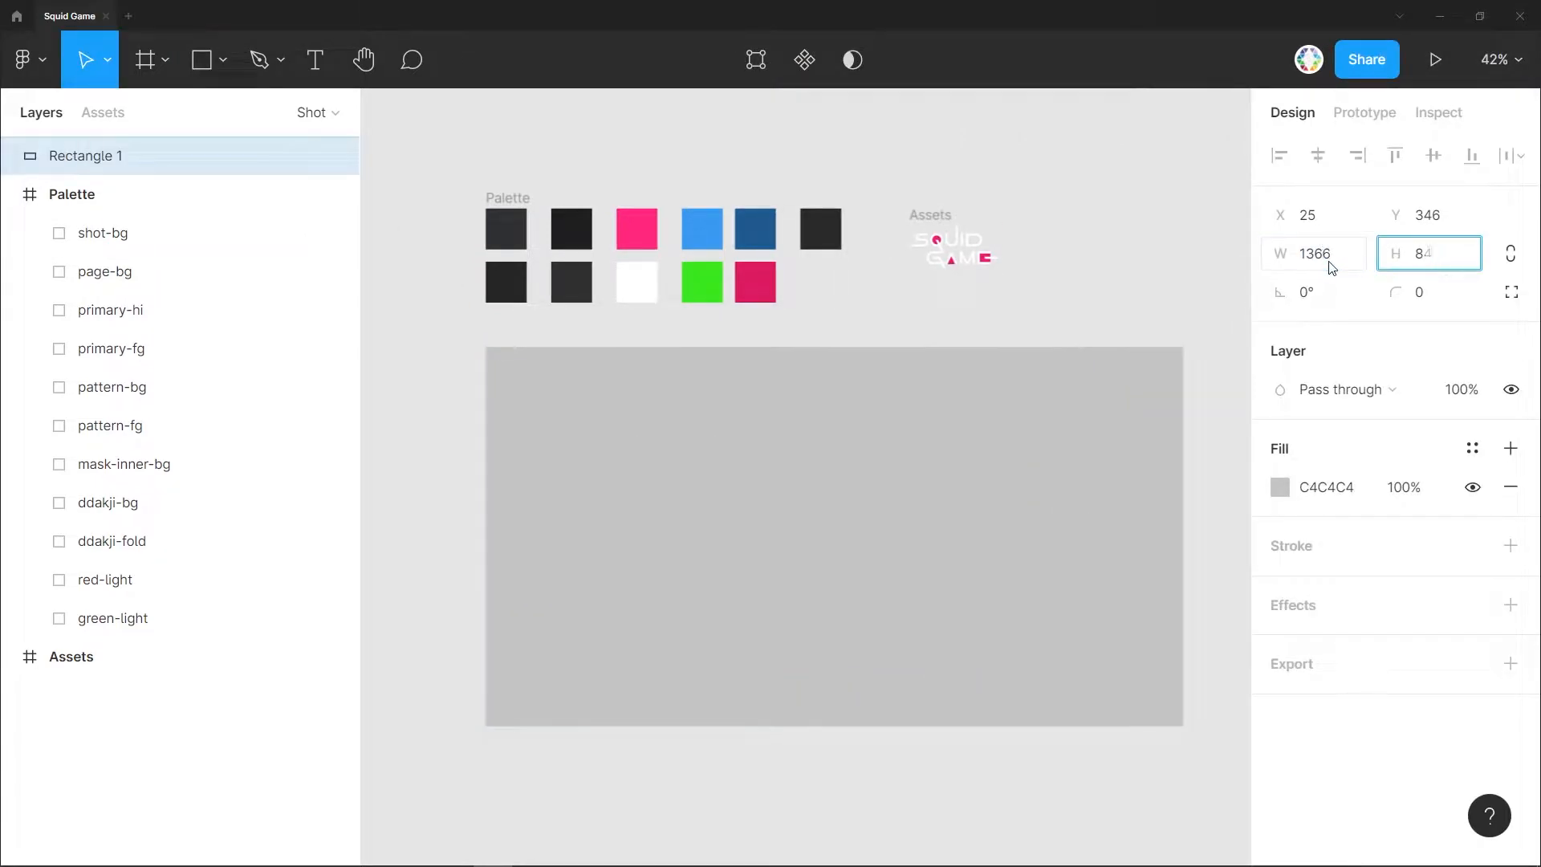
key("Return")
left_click(1427, 281)
type("48")
key("Return")
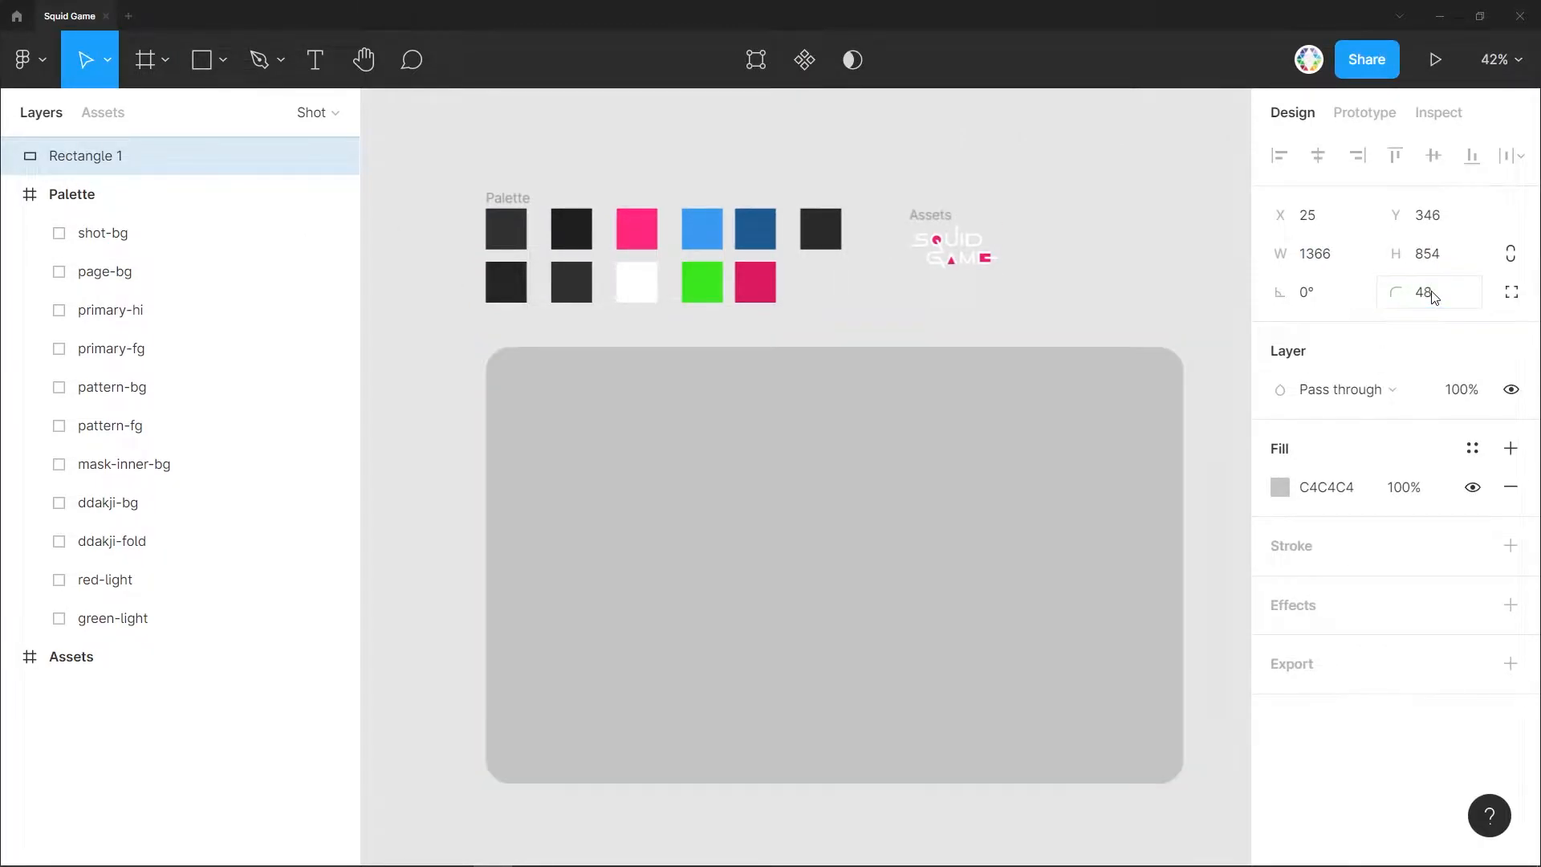
Fill the large rounded rectangle with the dark 252525 colour sampled from the palette swatches.
left_click(1281, 488)
left_click(996, 597)
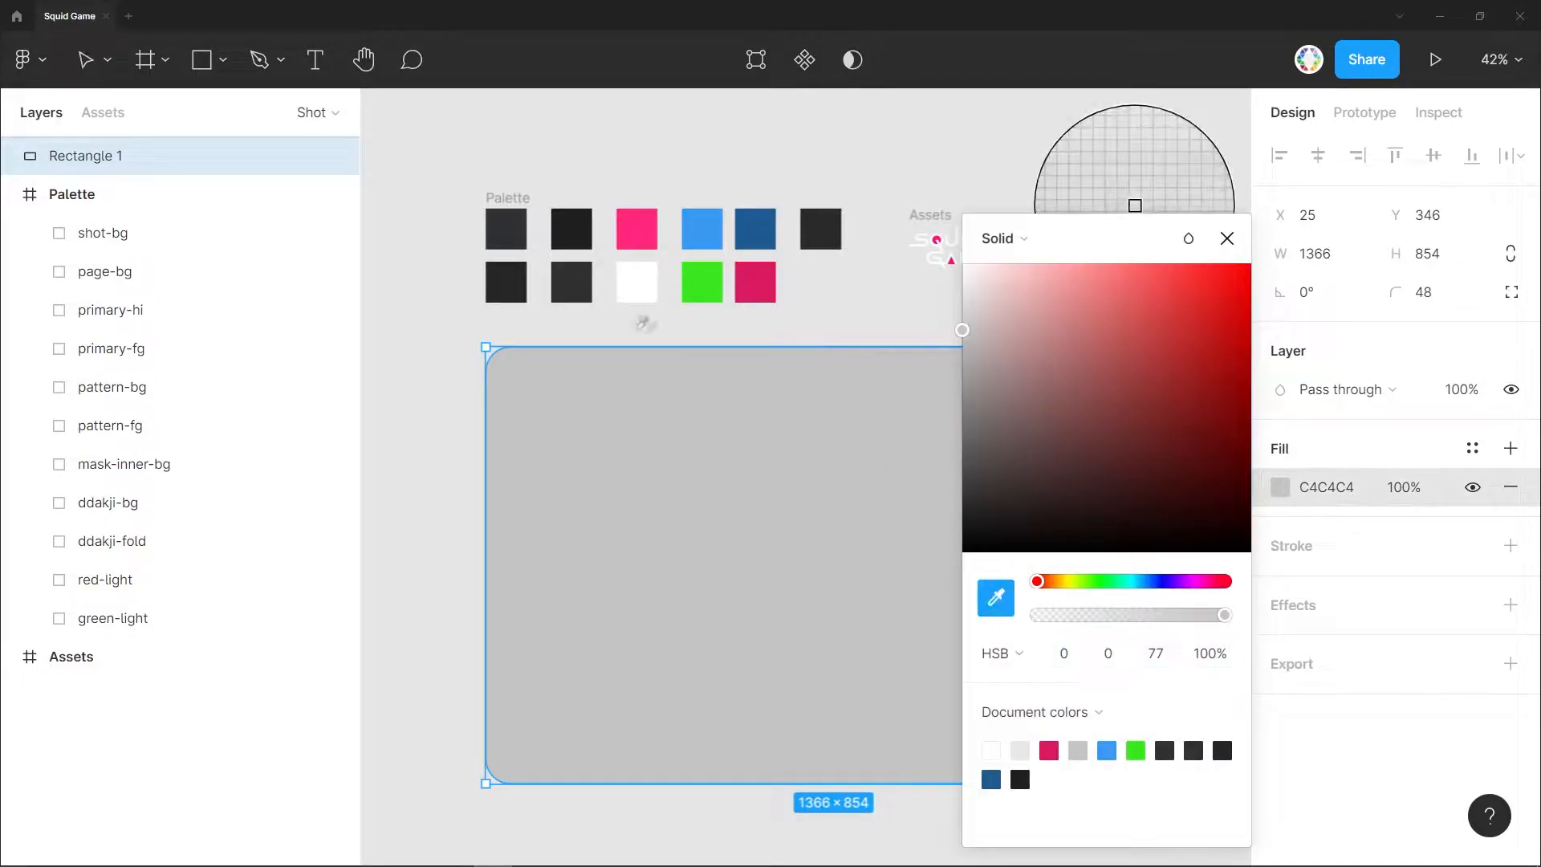
left_click(505, 281)
left_click(1233, 247)
left_click(1224, 268)
Wrap the dark rectangle in a frame and name it "Landing Page".
left_click(1046, 447)
key("ctrl+alt+g")
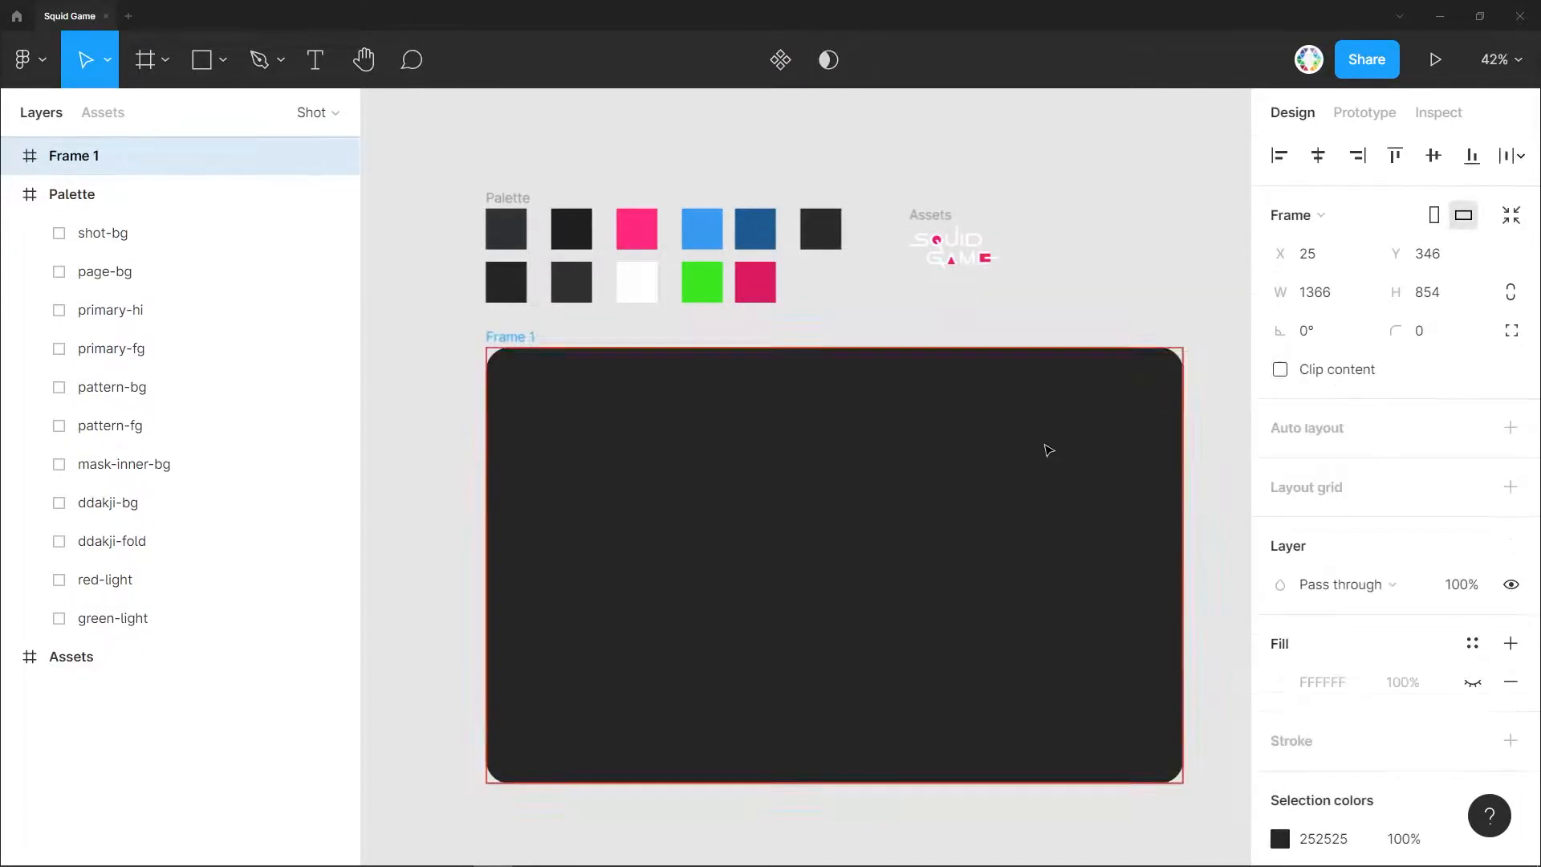
double_click(529, 340)
left_click(528, 338)
type("Landing Page")
key("Return")
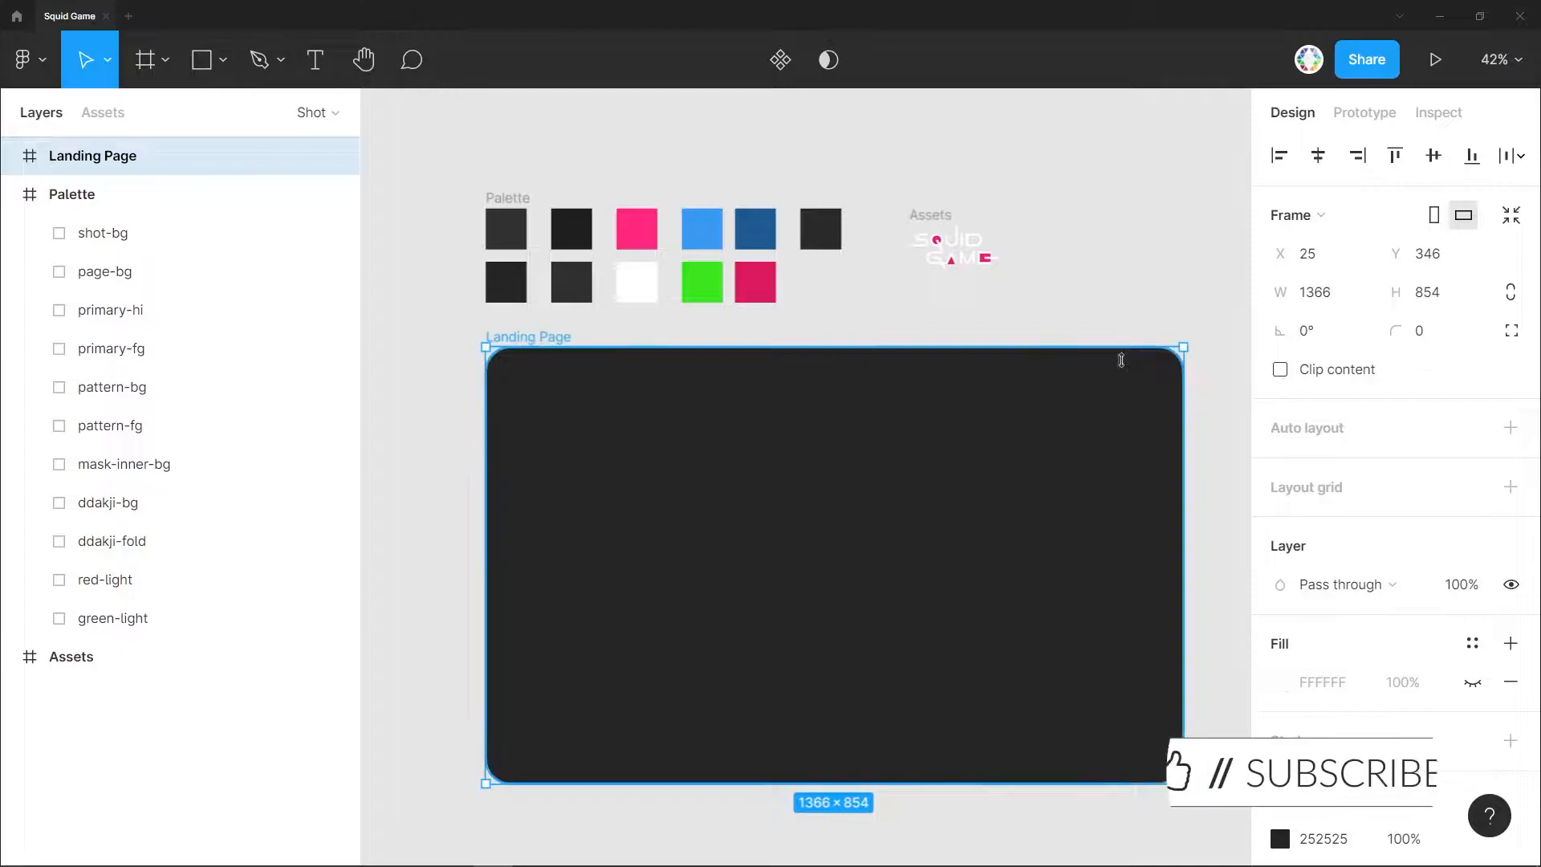
Add a columns layout grid to the Landing Page frame with count 1, coloured FF00FF at 50%.
left_click(1510, 487)
left_click(1279, 525)
left_click(1015, 539)
left_click(1014, 569)
left_click(1008, 635)
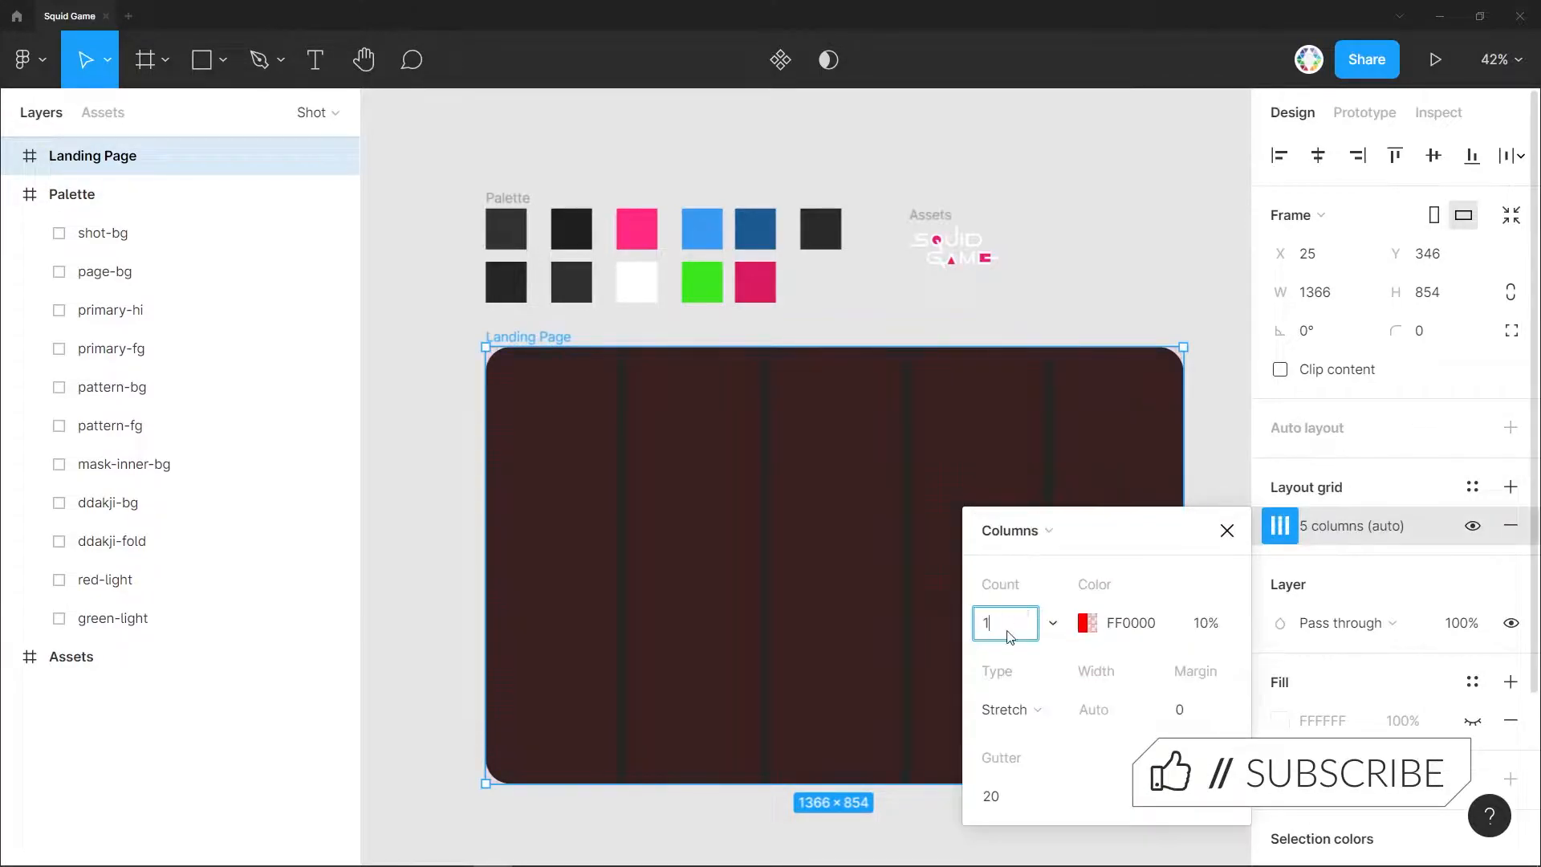
type("1")
key("Tab")
type("f")
type("50")
Set the column grid's gutter to 0 and its margin to 72.
key("Tab")
key("Tab")
key("Tab")
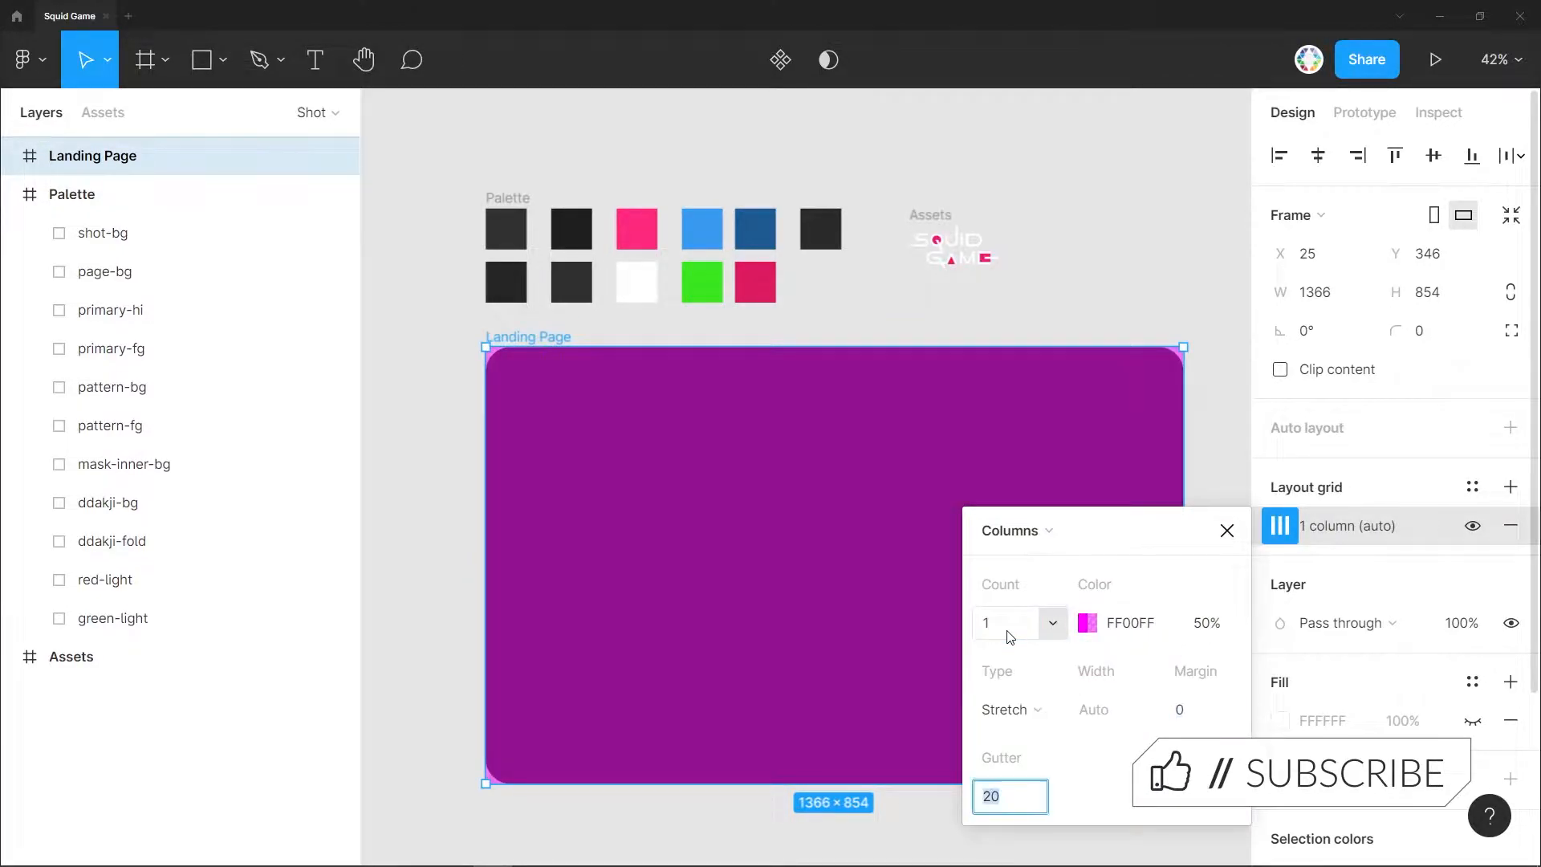
type("0")
key("shift+Tab")
type("72")
key("Tab")
key("shift+Tab")
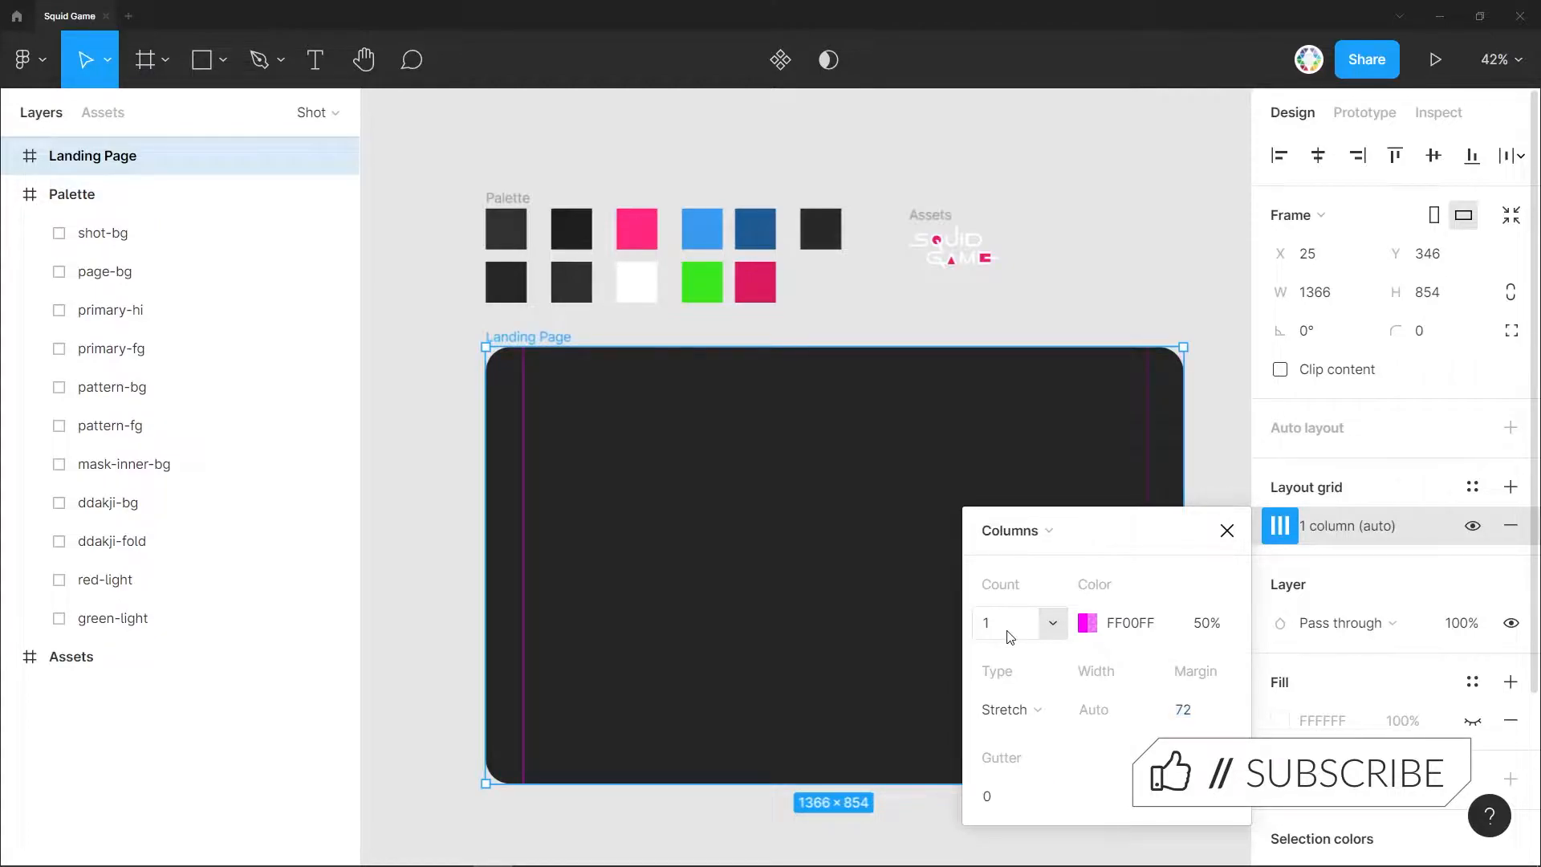
Add a rows layout grid to the Landing Page frame with count 1, coloured FF00FF at 50%.
left_click(1008, 635)
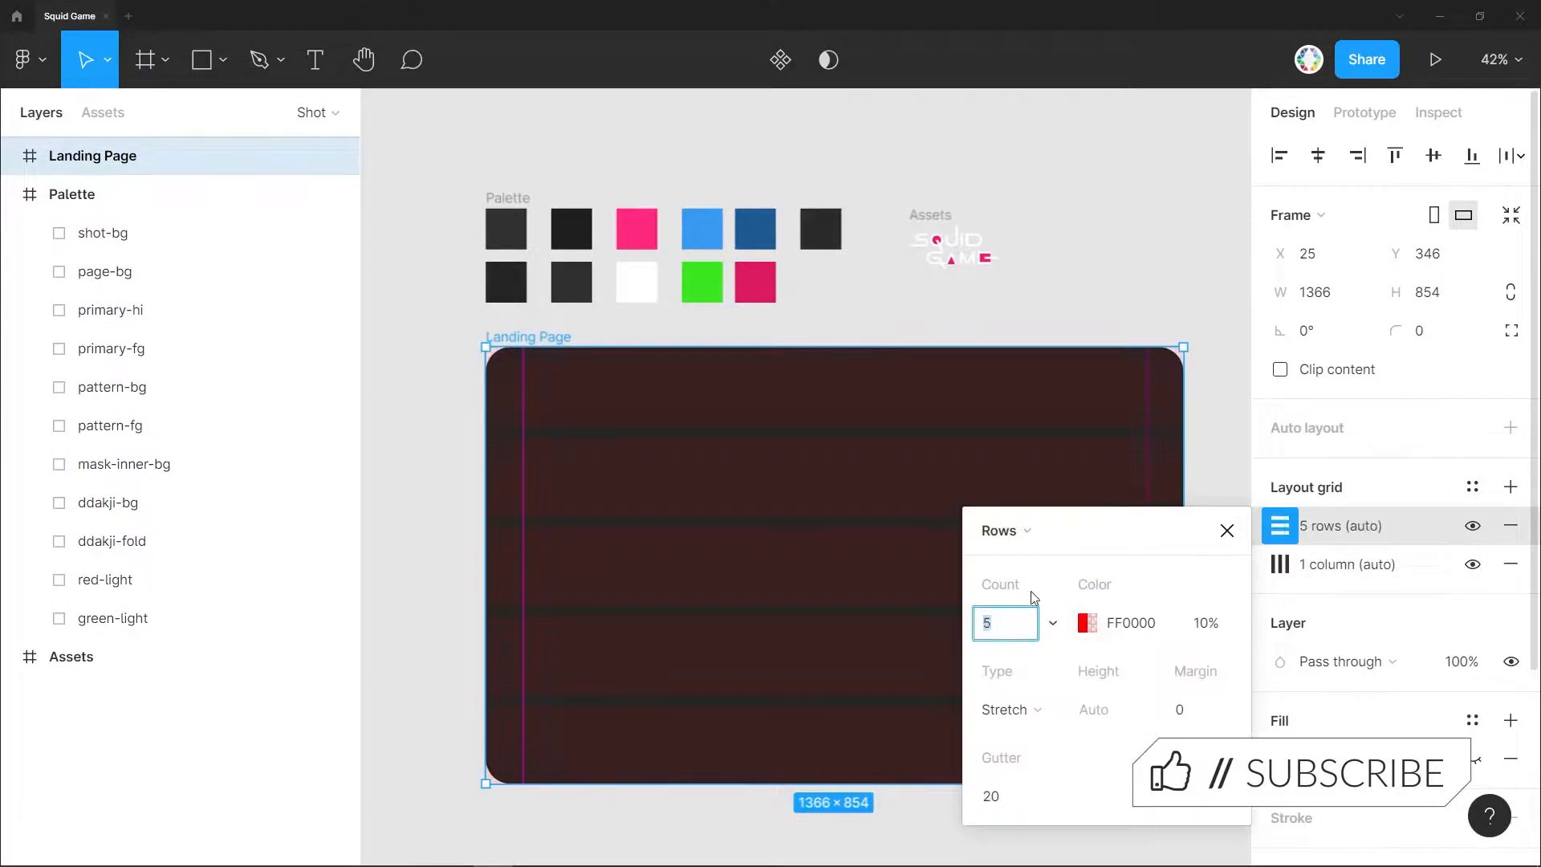
type("1")
key("Tab")
type("FF00FF")
key("Tab")
type("50")
key("Tab")
Set the row grid's gutter to 0 and its margin to 64.
key("Tab")
type("0")
key("shift+Tab")
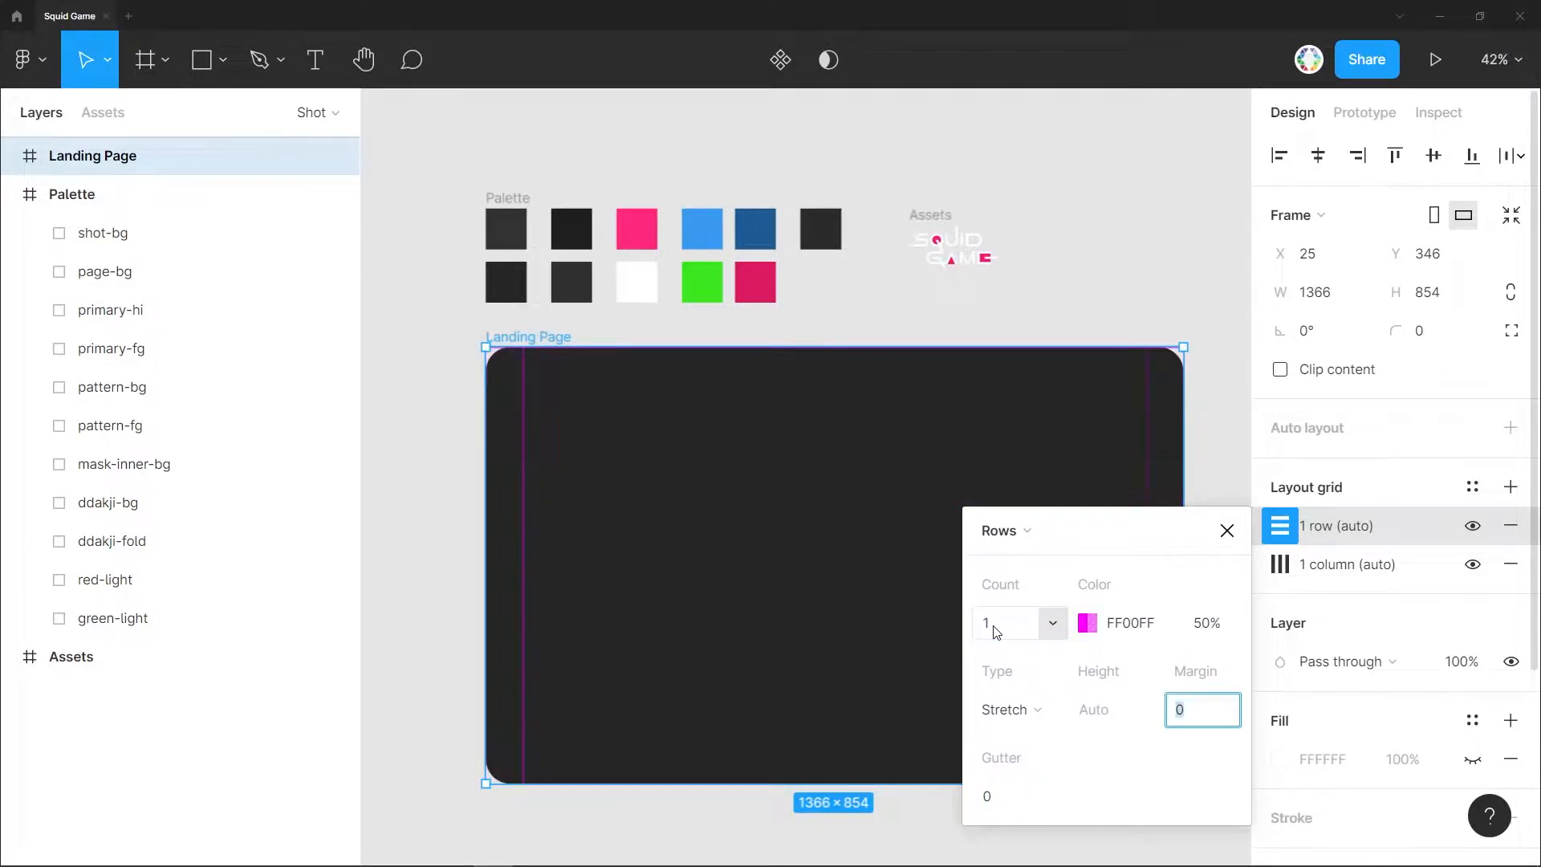
key("Tab")
key("shift+Tab")
type("64")
key("Return")
left_click(1226, 529)
left_click(1225, 528)
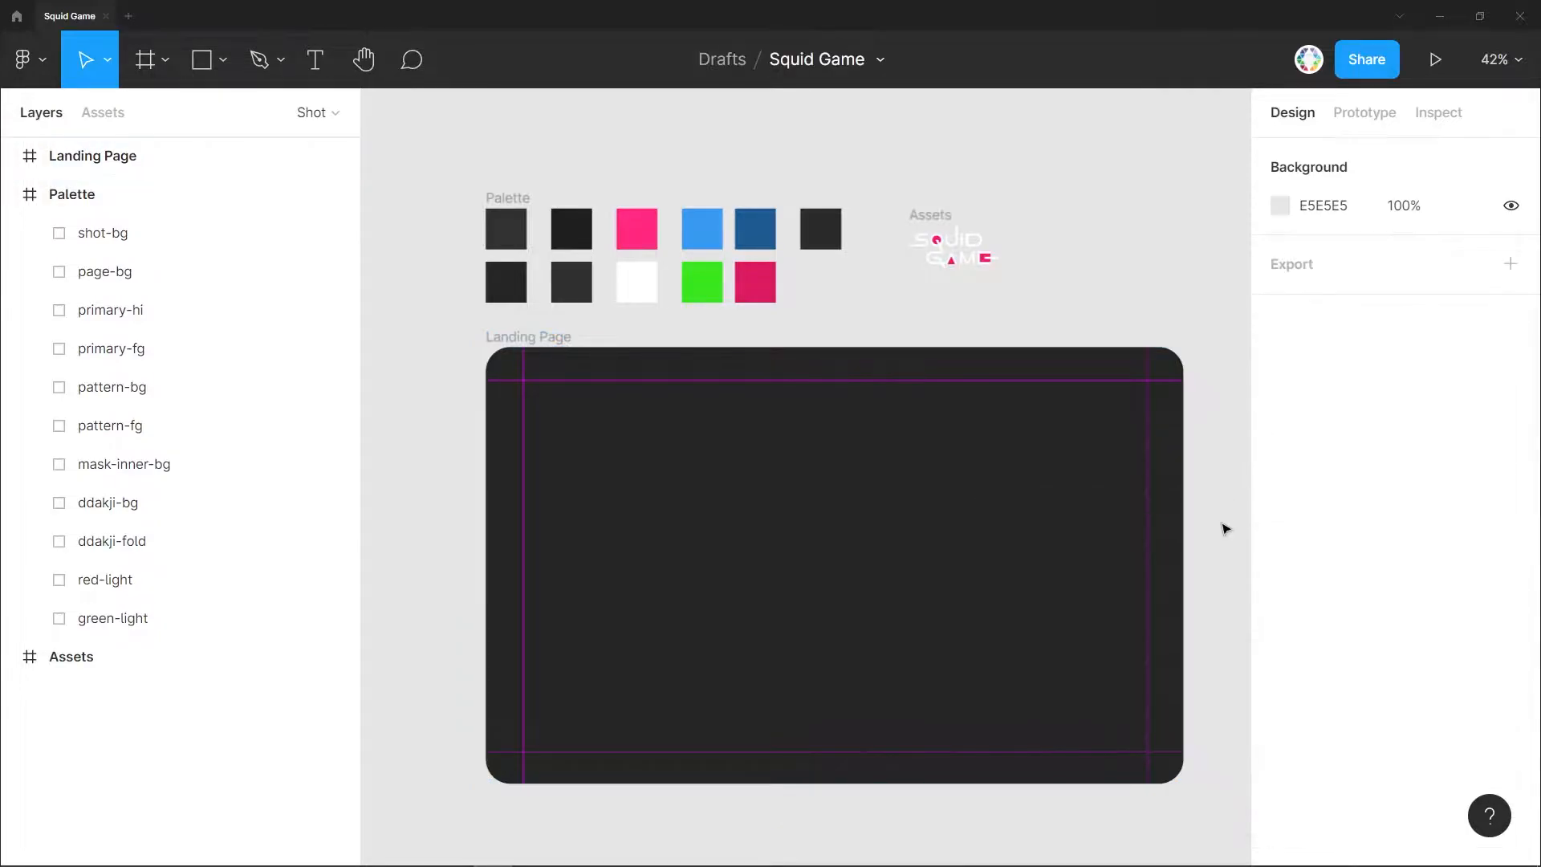
Copy the Squid Game logo from Assets into the Landing Page's upper-left margin corner at X 72, Y 64.
left_click(938, 245)
double_click(949, 248)
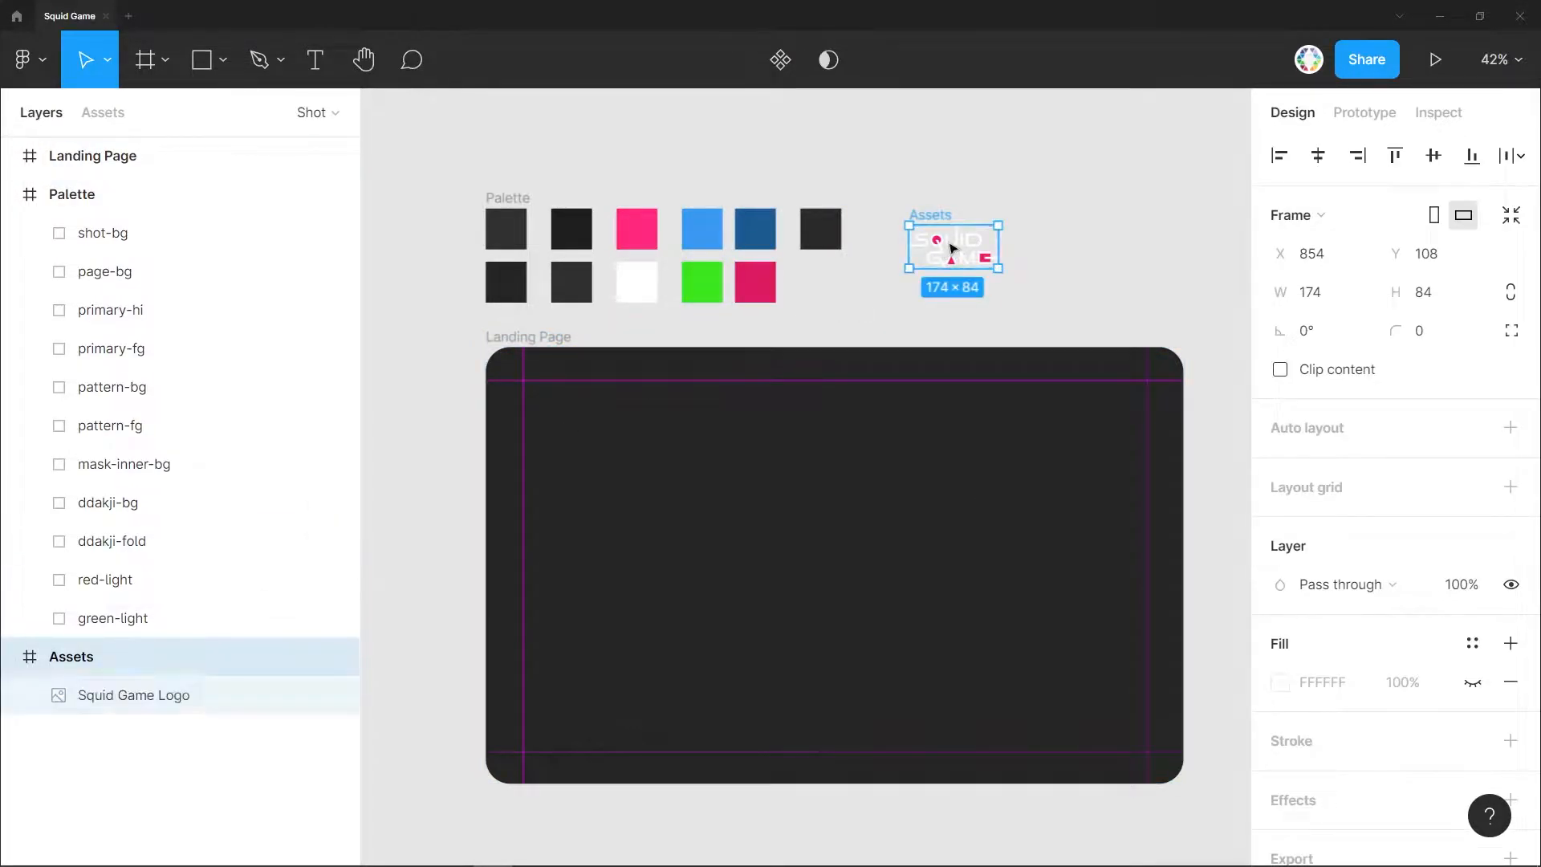
left_click_drag(949, 251, 561, 403)
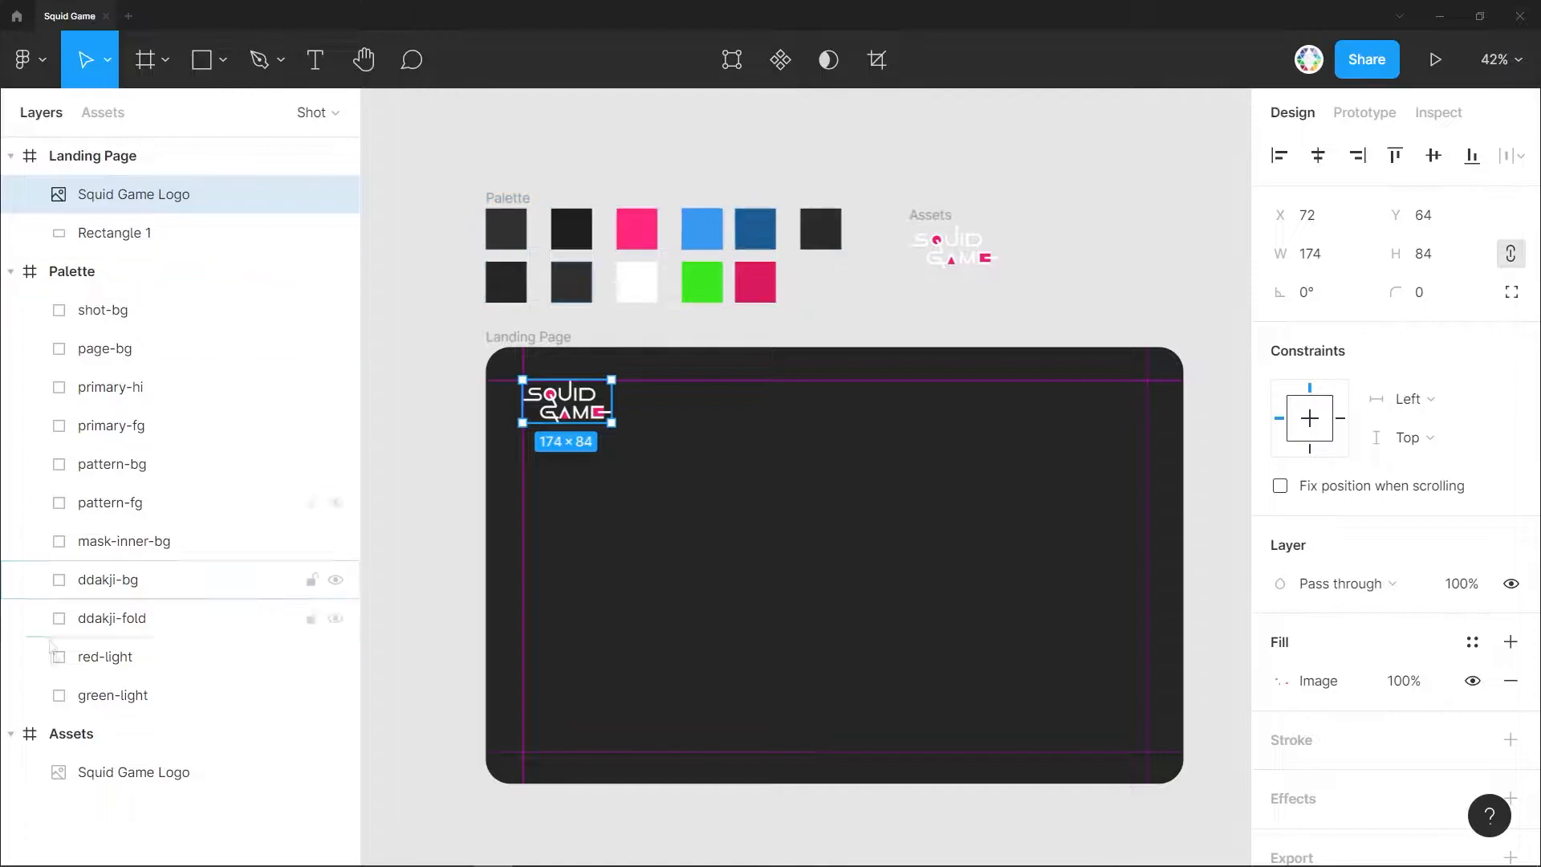
left_click(955, 328)
Add the text "RULES" to the right of the logo in Comfortaa Bold 32 and make its box auto width.
key("t")
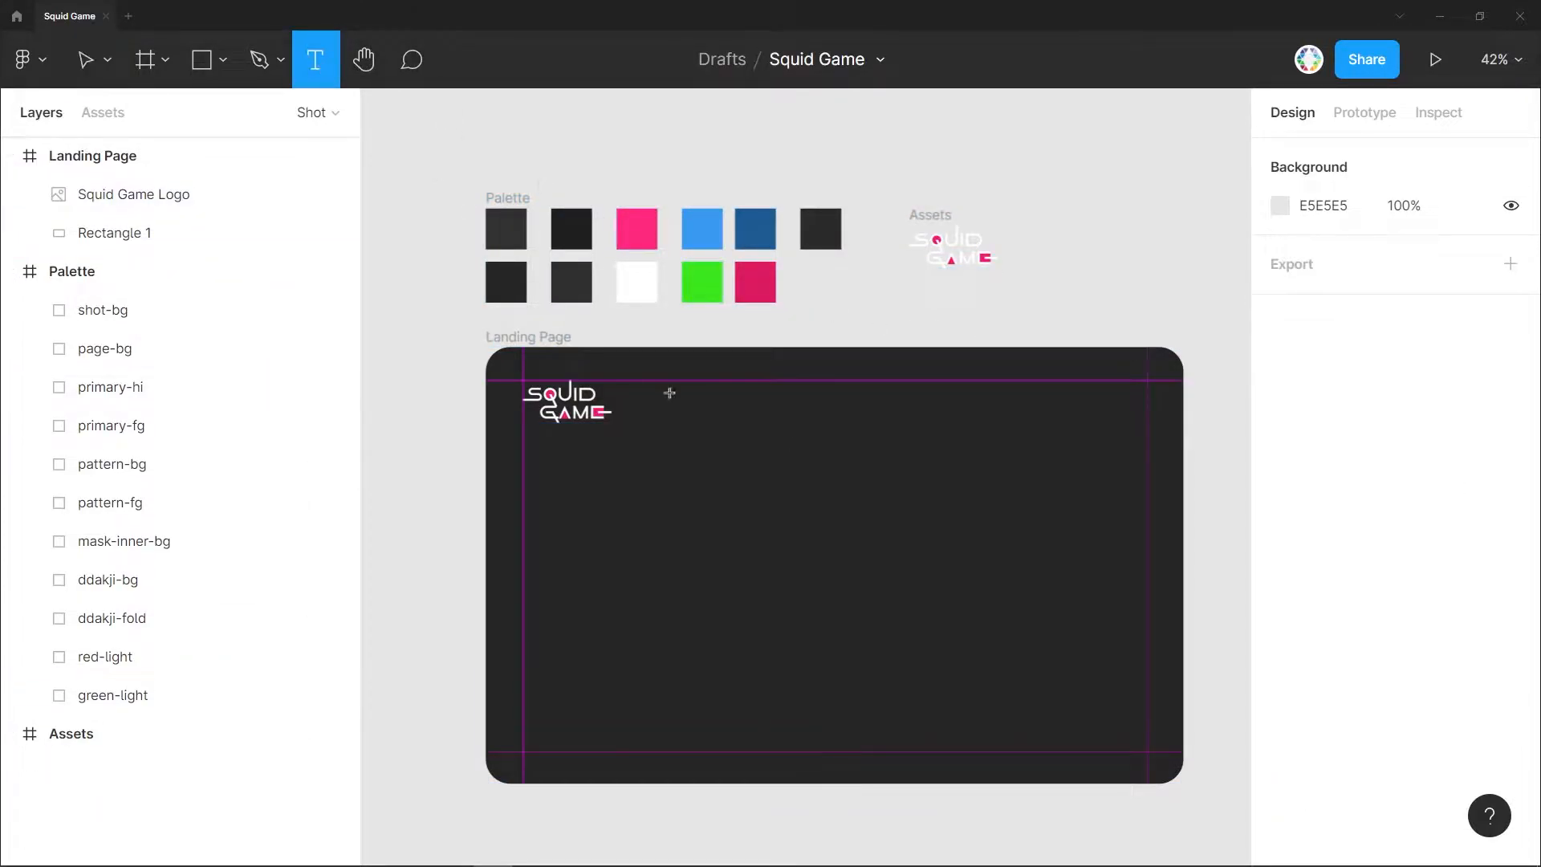
left_click(663, 392)
type("rules")
key("Escape")
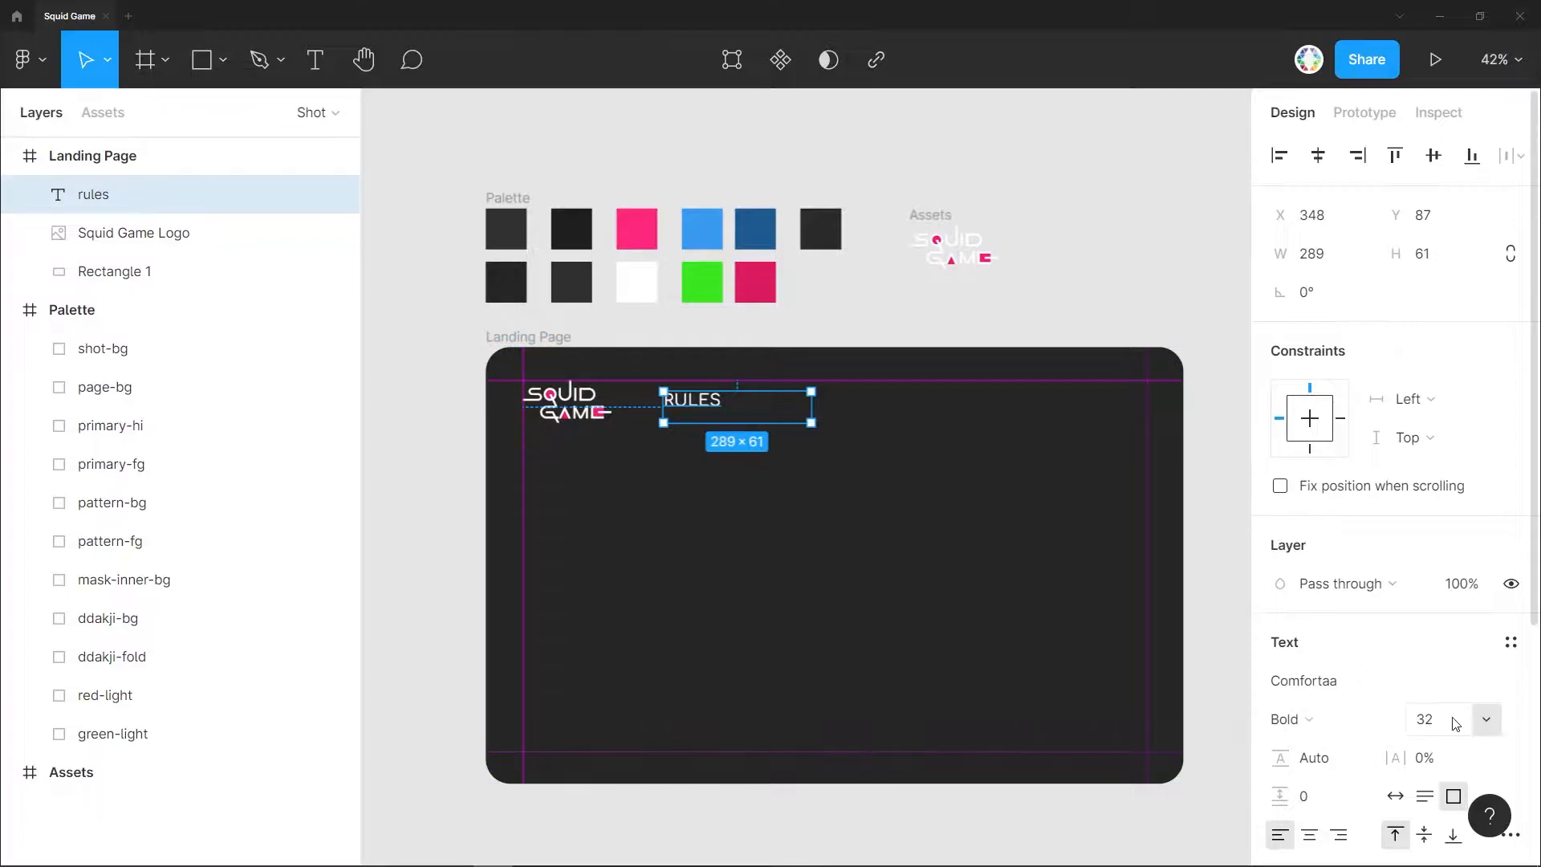
left_click(1395, 796)
Duplicate the RULES text twice along the same row and change the copies to "GAMES" and "PRICE".
left_click_drag(685, 404, 880, 405)
double_click(775, 401)
key("BackSpace")
type("GAMES")
key("Escape")
double_click(877, 401)
type("PRICE")
key("Escape")
Frame the three menu texts together as "Navbar" and centre the frame horizontally on the page.
left_click(93, 271, "shift")
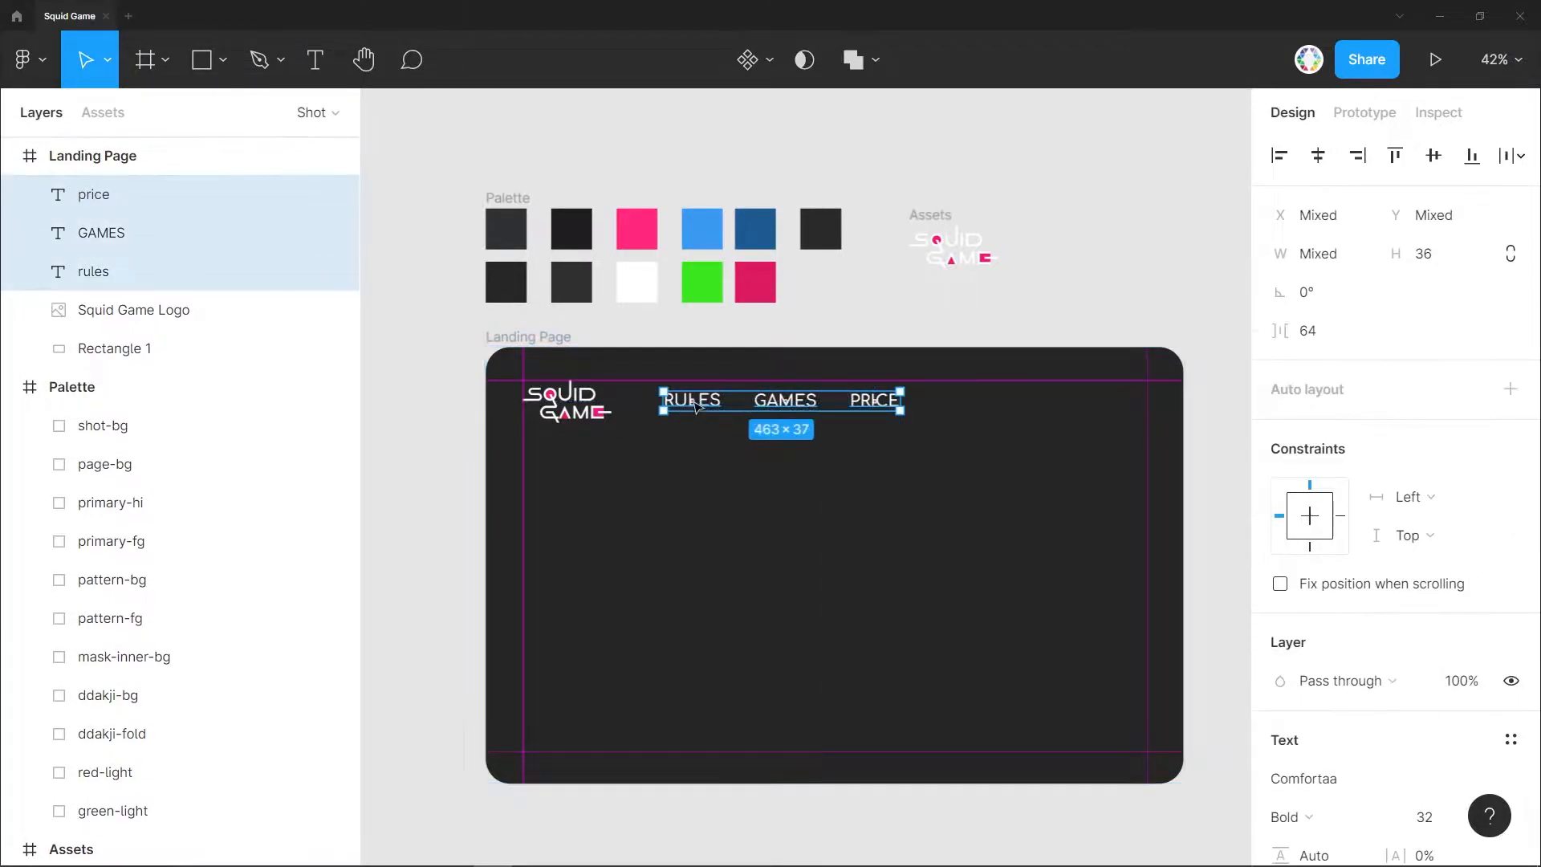
key("ctrl+alt+g")
double_click(115, 195)
key("Return")
left_click(1318, 159)
left_click(988, 460)
left_click(856, 405)
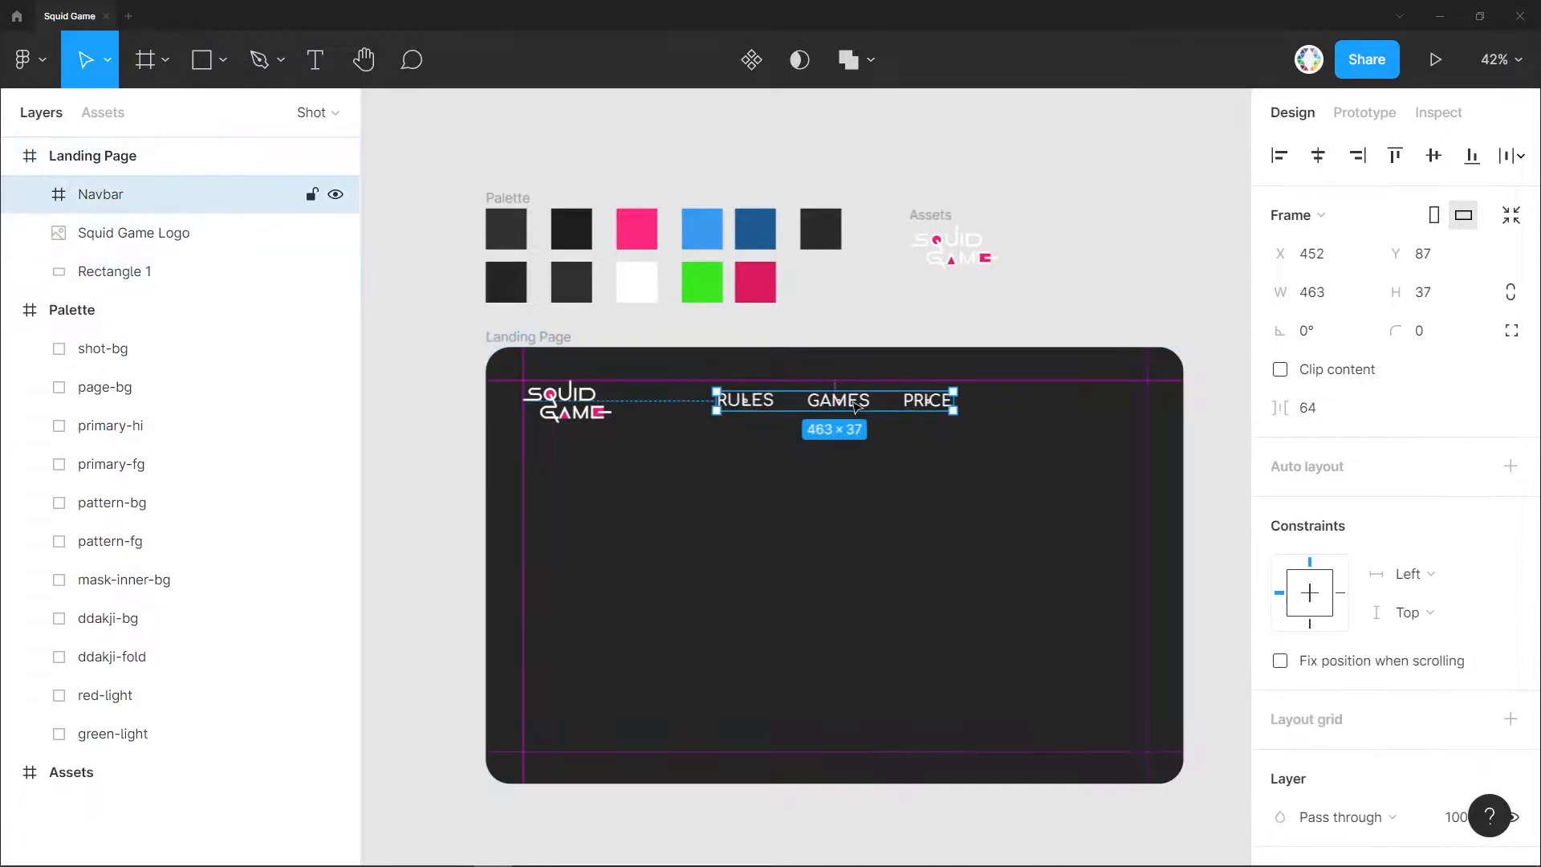
left_click_drag(855, 403, 854, 404)
left_click(901, 319)
Draw a circle in the middle of the landing page and size it to 192 × 192.
left_click(218, 60)
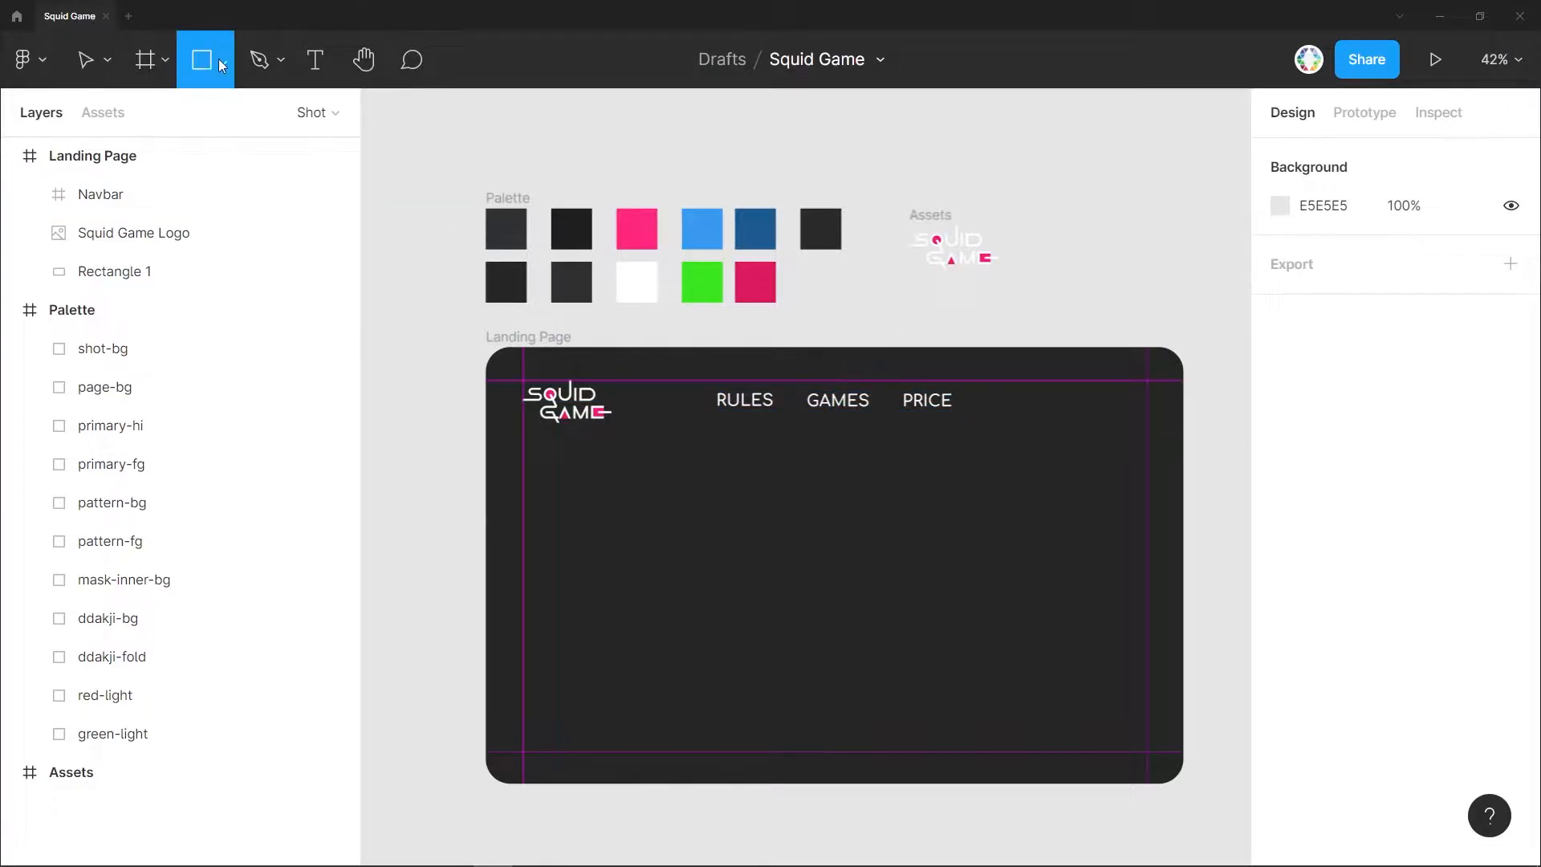
left_click(189, 204)
left_click_drag(825, 556, 856, 590)
left_click(1313, 255)
type("192")
key("Tab")
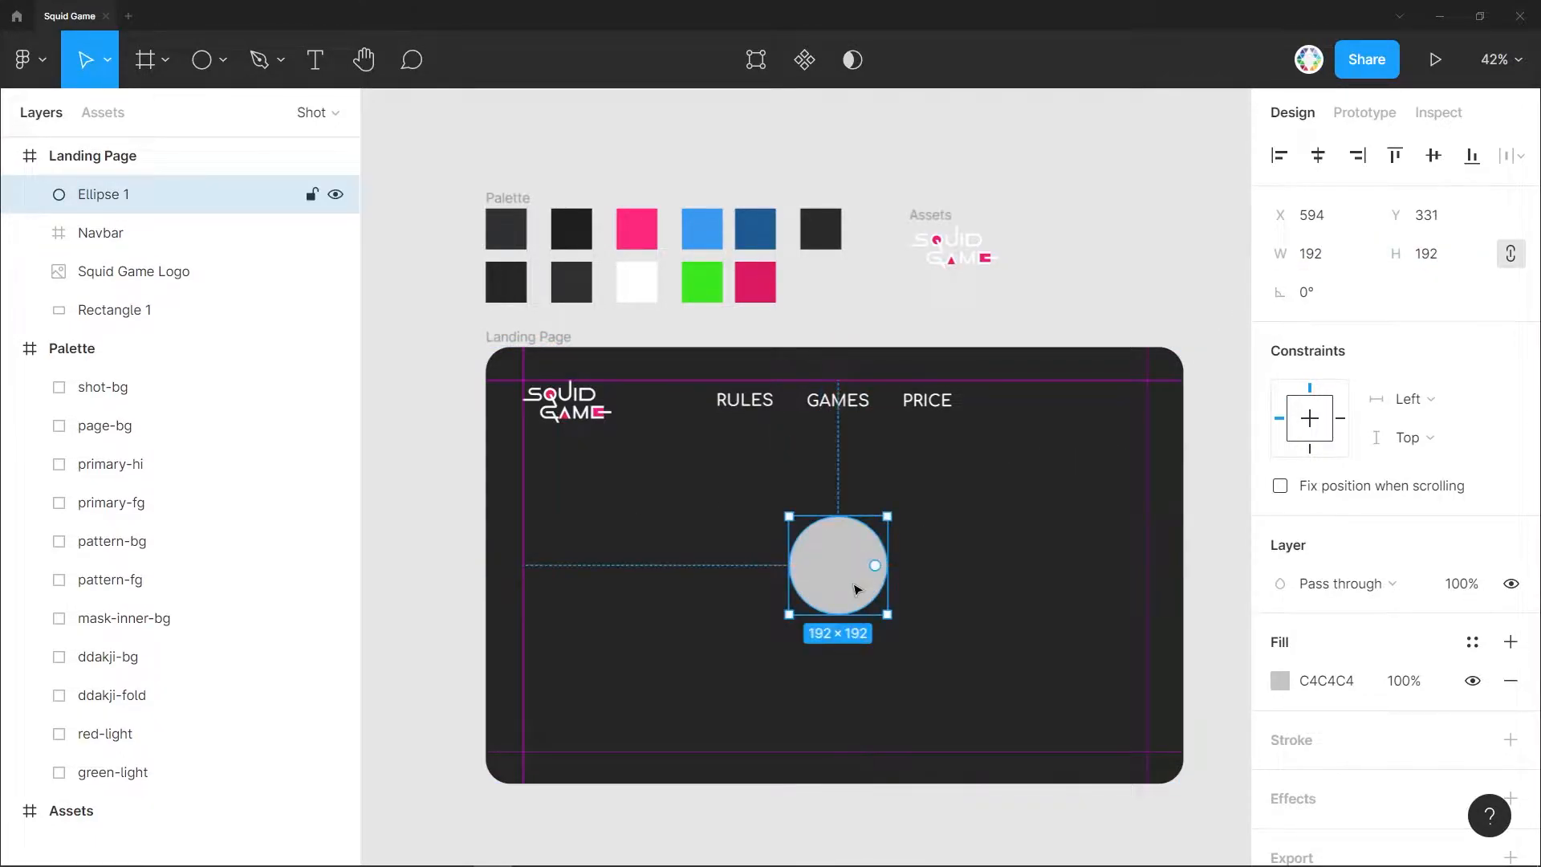
Duplicate the circle in place, then fill the lower one with grey 4B4B4B and enlarge it around its centre to 252 × 252.
key("ctrl+v")
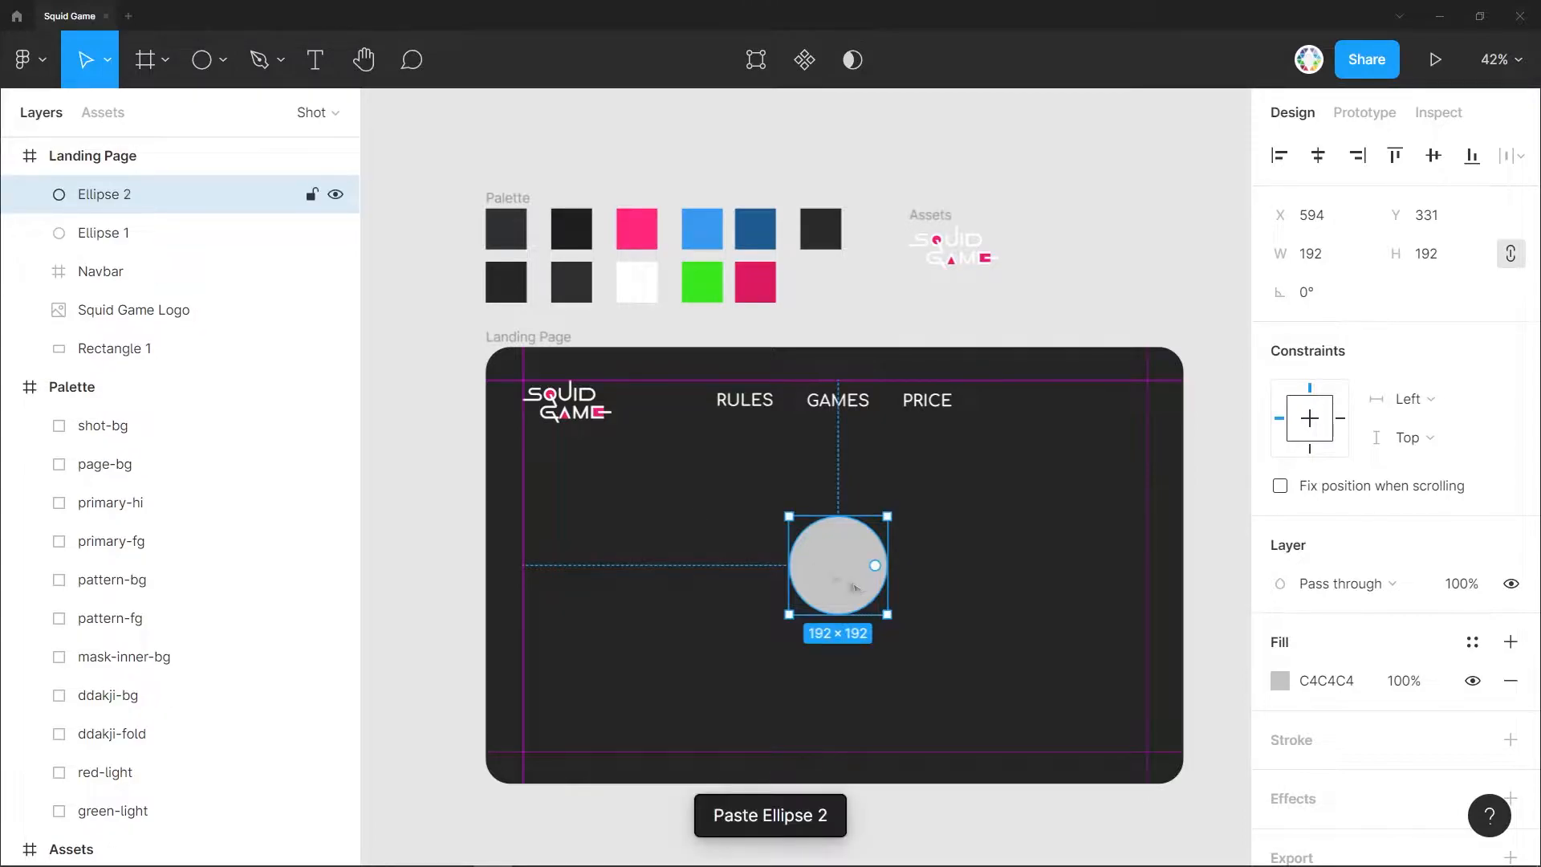
left_click(104, 232)
left_click(1280, 680)
left_click_drag(1017, 419, 960, 463)
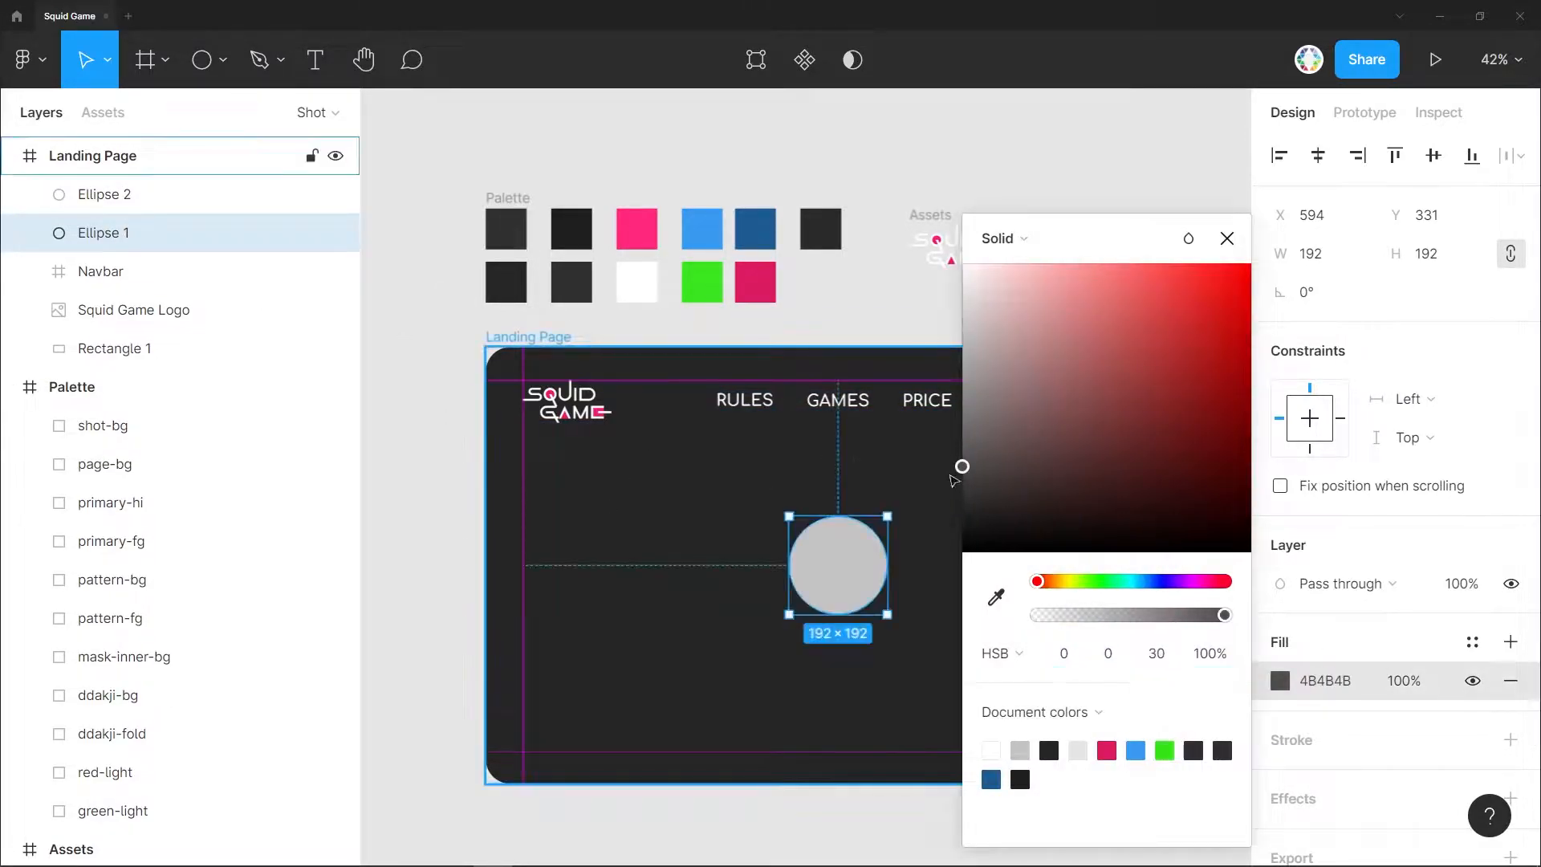
left_click_drag(887, 614, 897, 622)
left_click(831, 606)
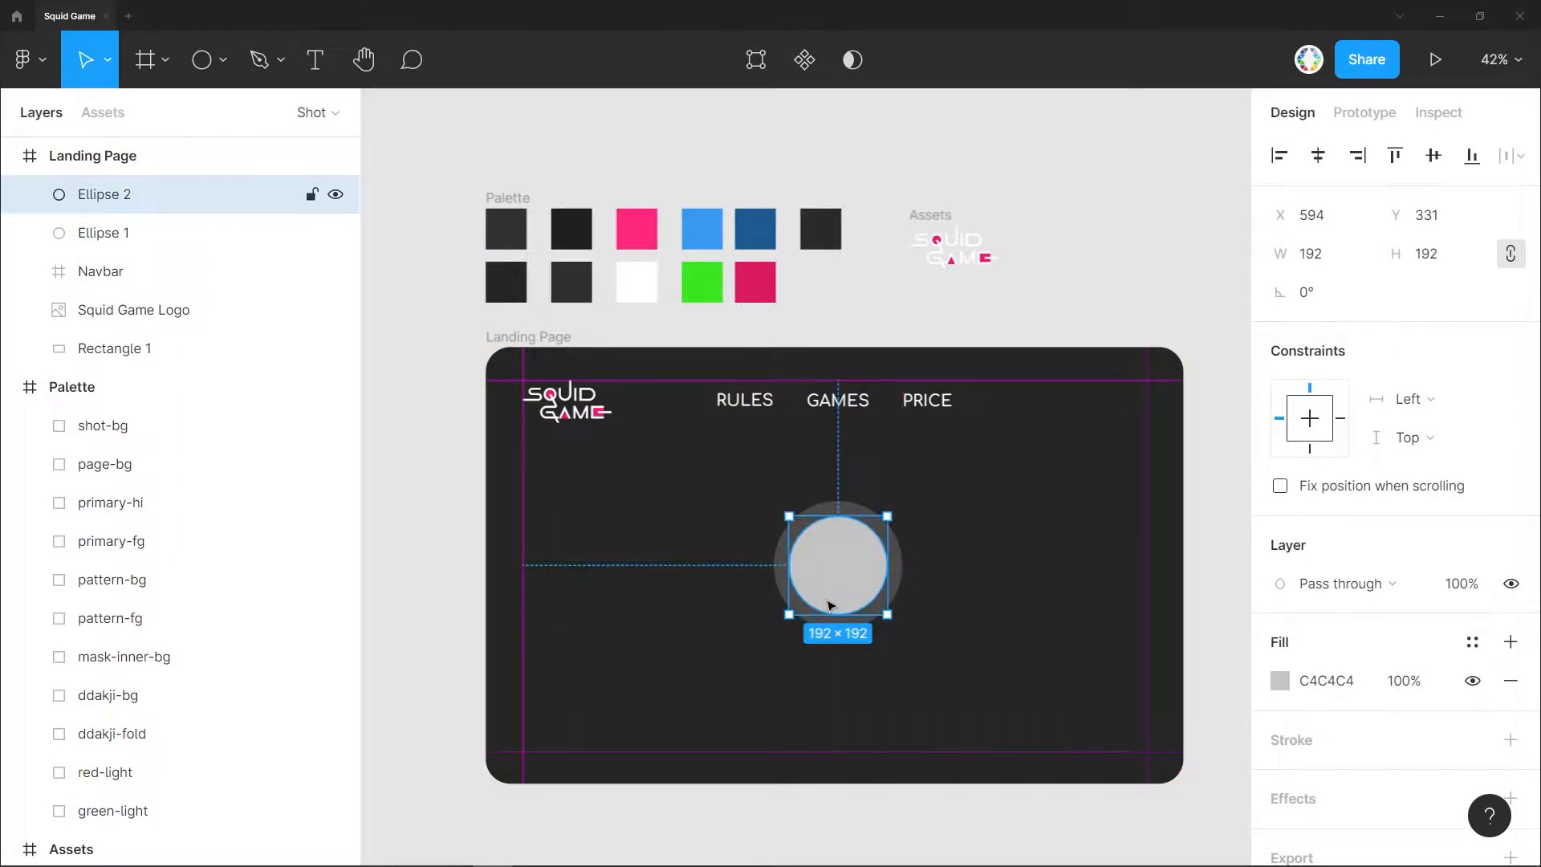
Fill the larger circle with the pink FF287E sampled from the logo in Assets.
left_click(870, 612)
left_click(1282, 683)
key("i")
left_click(936, 239)
key("Escape")
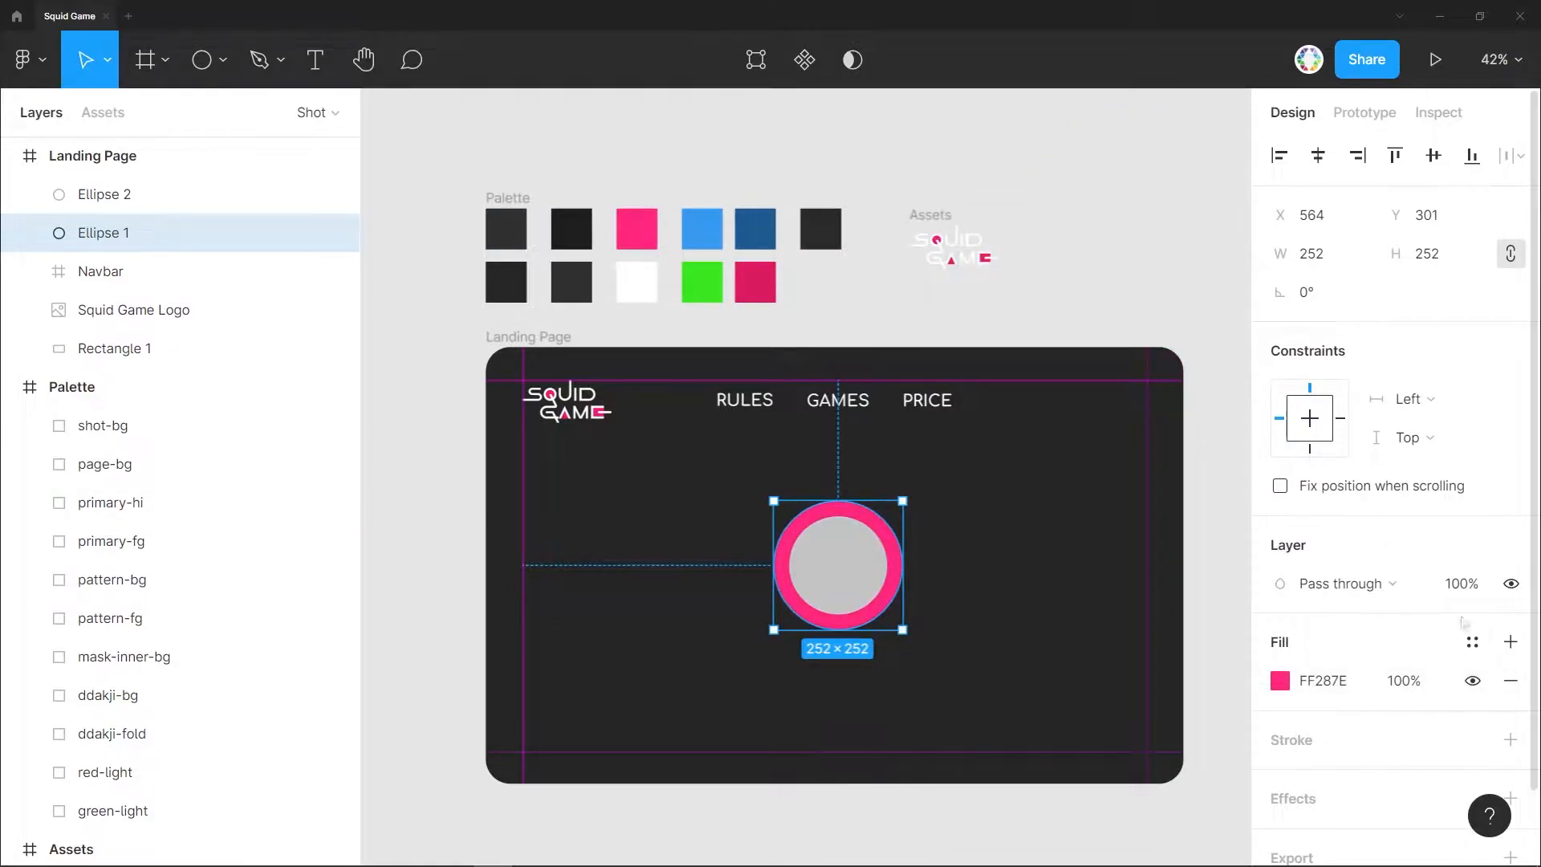
Add a white linear gradient fill over the pink circle and pull both gradient ends inward vertically.
left_click(1510, 642)
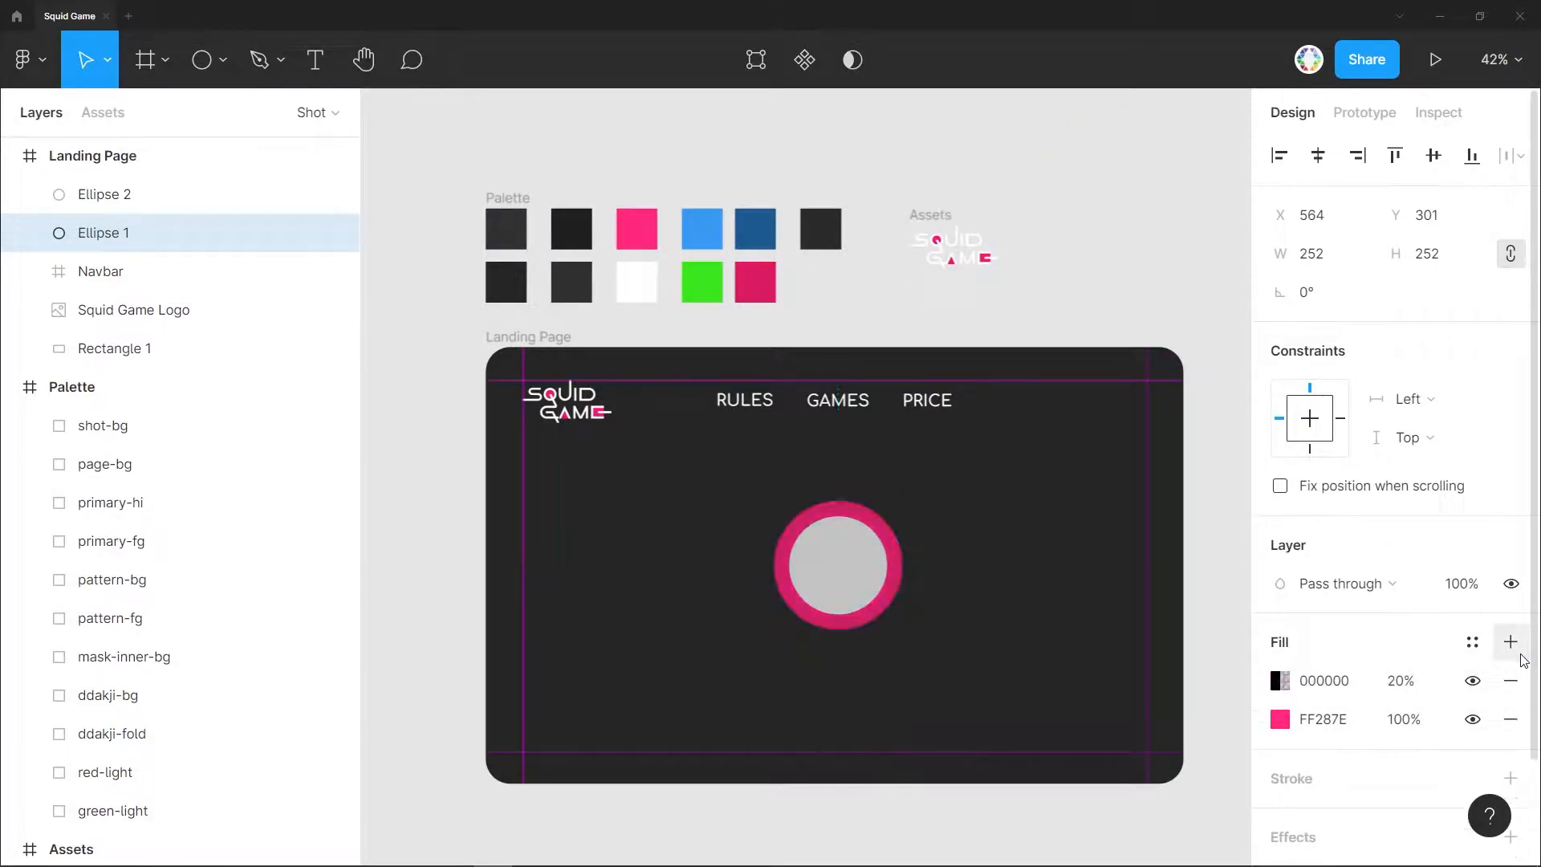
left_click(1279, 682)
left_click(1003, 238)
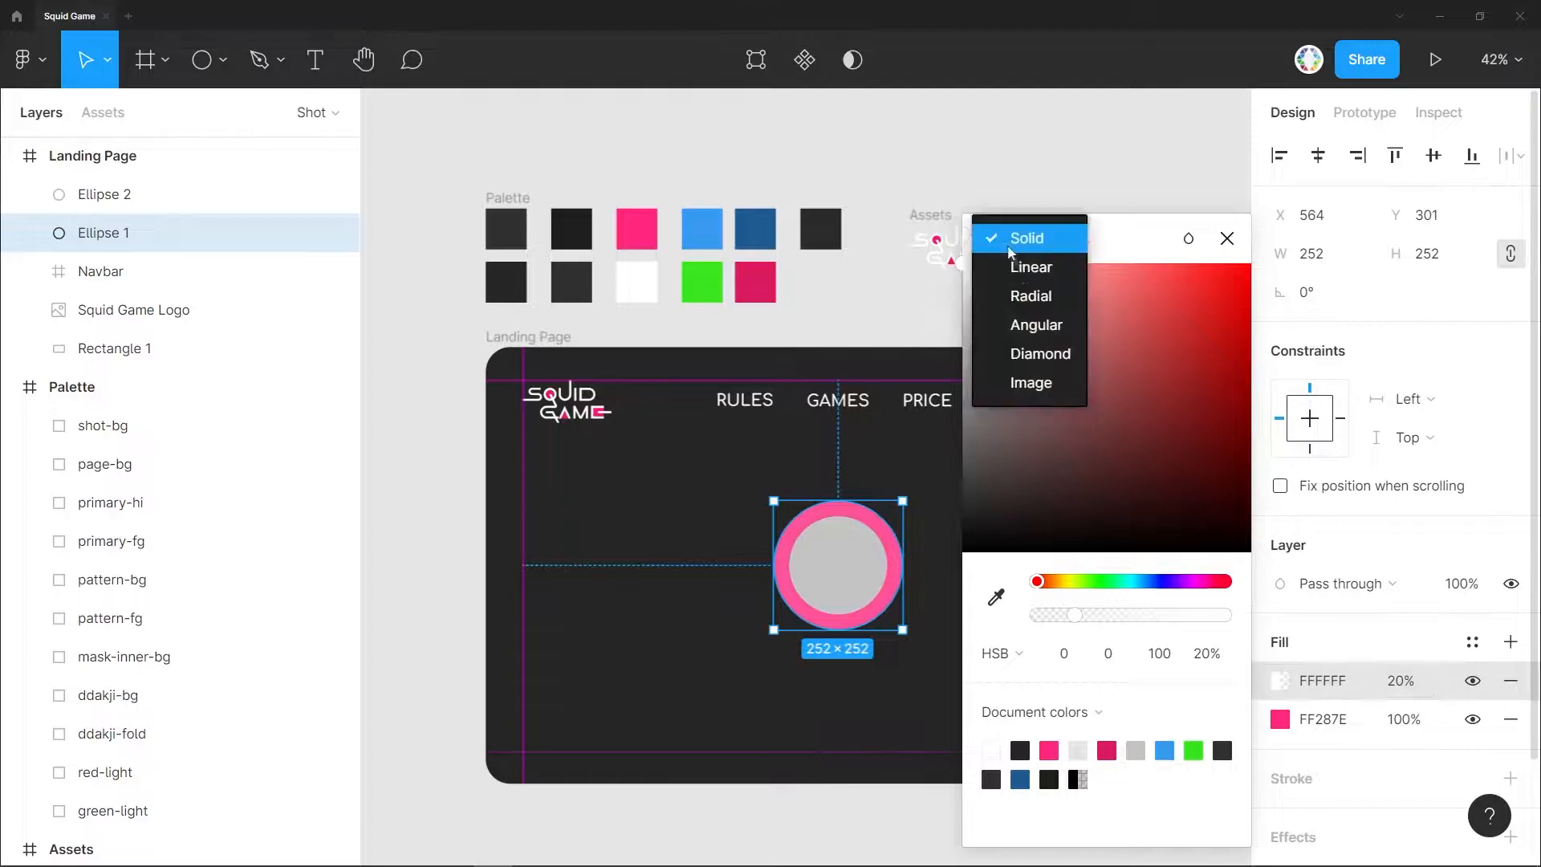
left_click(1023, 265)
left_click(1221, 206)
left_click(993, 209)
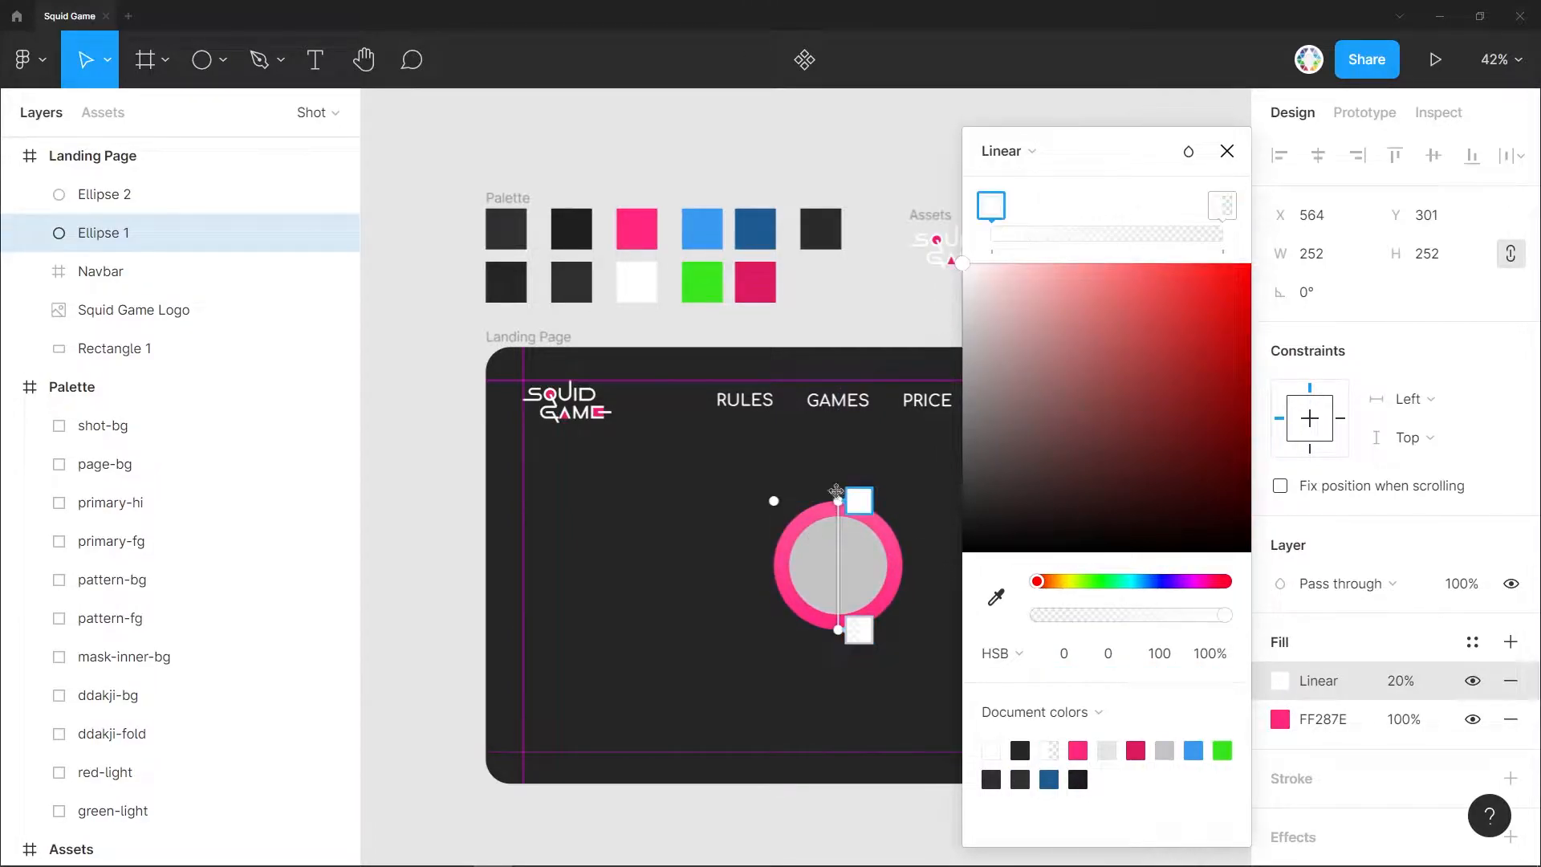
left_click_drag(839, 504, 838, 524)
left_click_drag(839, 630, 844, 600)
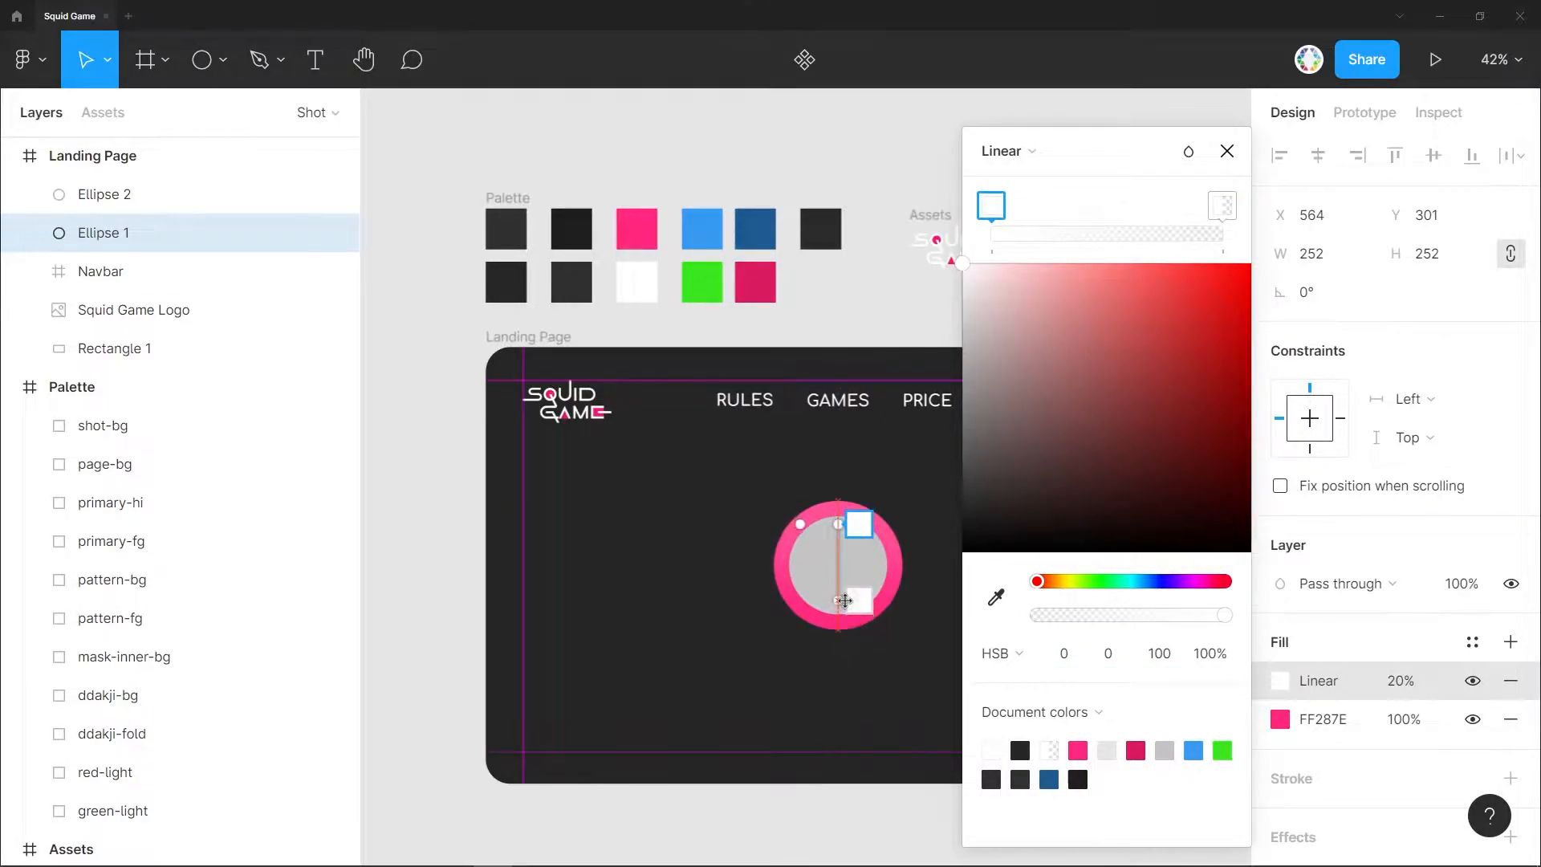
Set the opacity of the pink circle's linear gradient fill to 12%.
key("Escape")
left_click(1401, 681)
type("15")
key("Return")
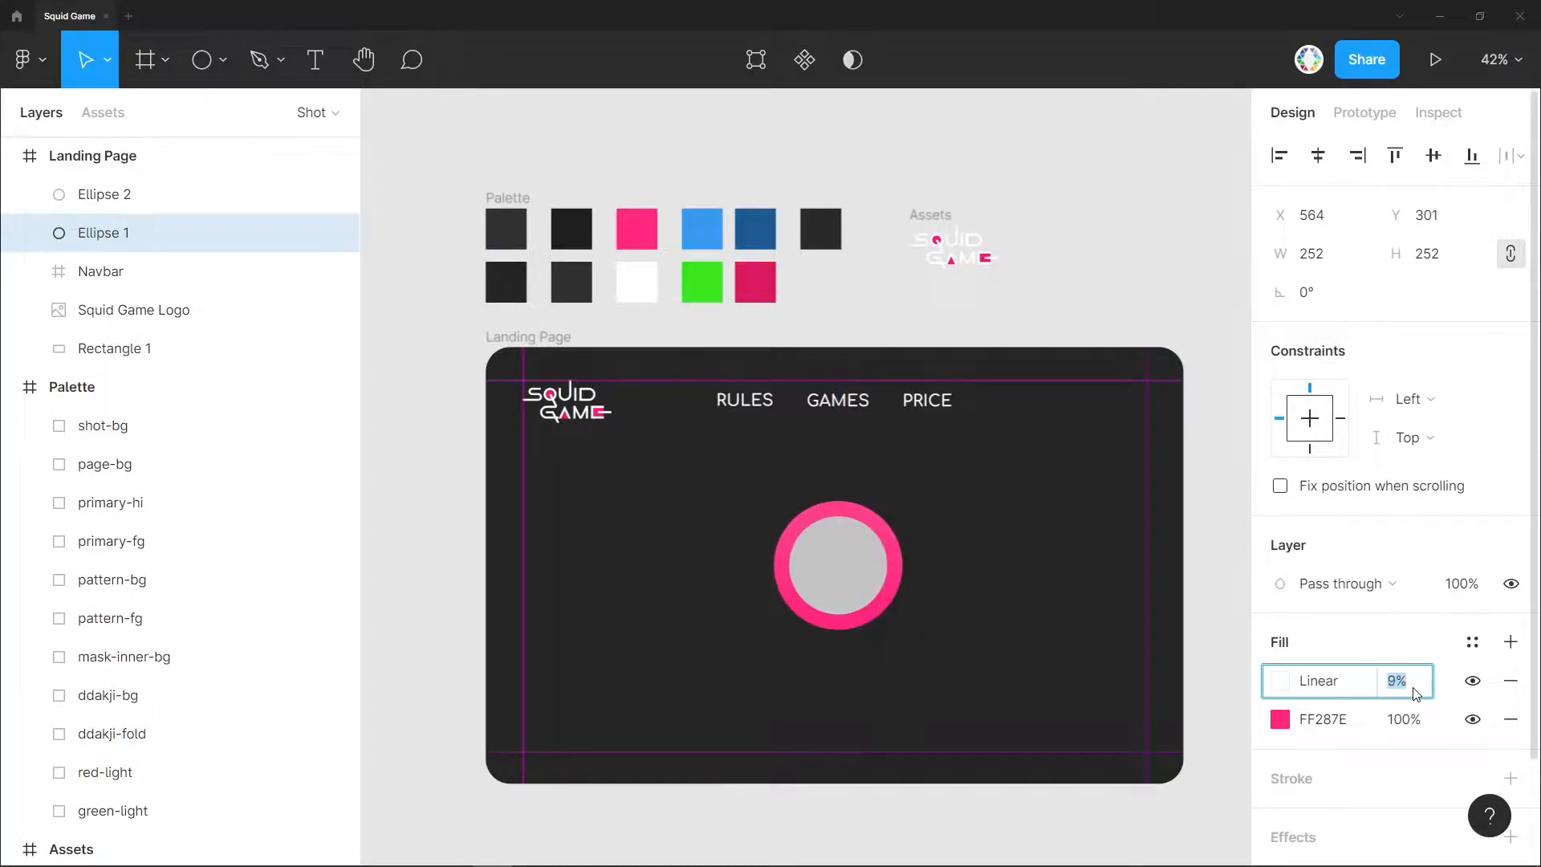
key("Up")
left_click(1434, 667)
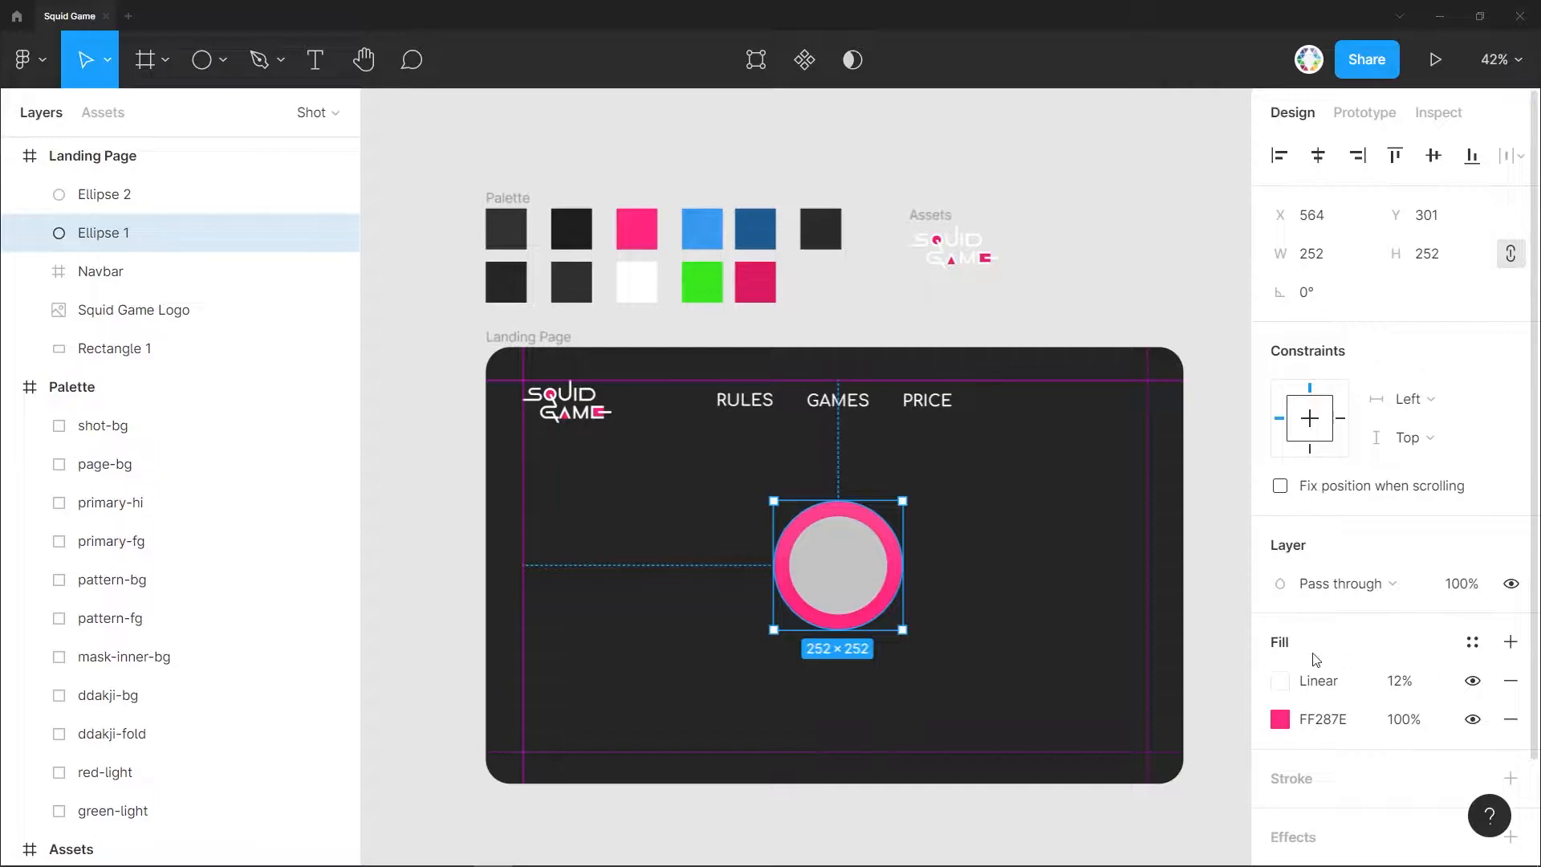
Fill the inner circle with the dark 2A2A2A colour sampled from the palette.
left_click(880, 554)
left_click(1280, 680)
left_click(996, 597)
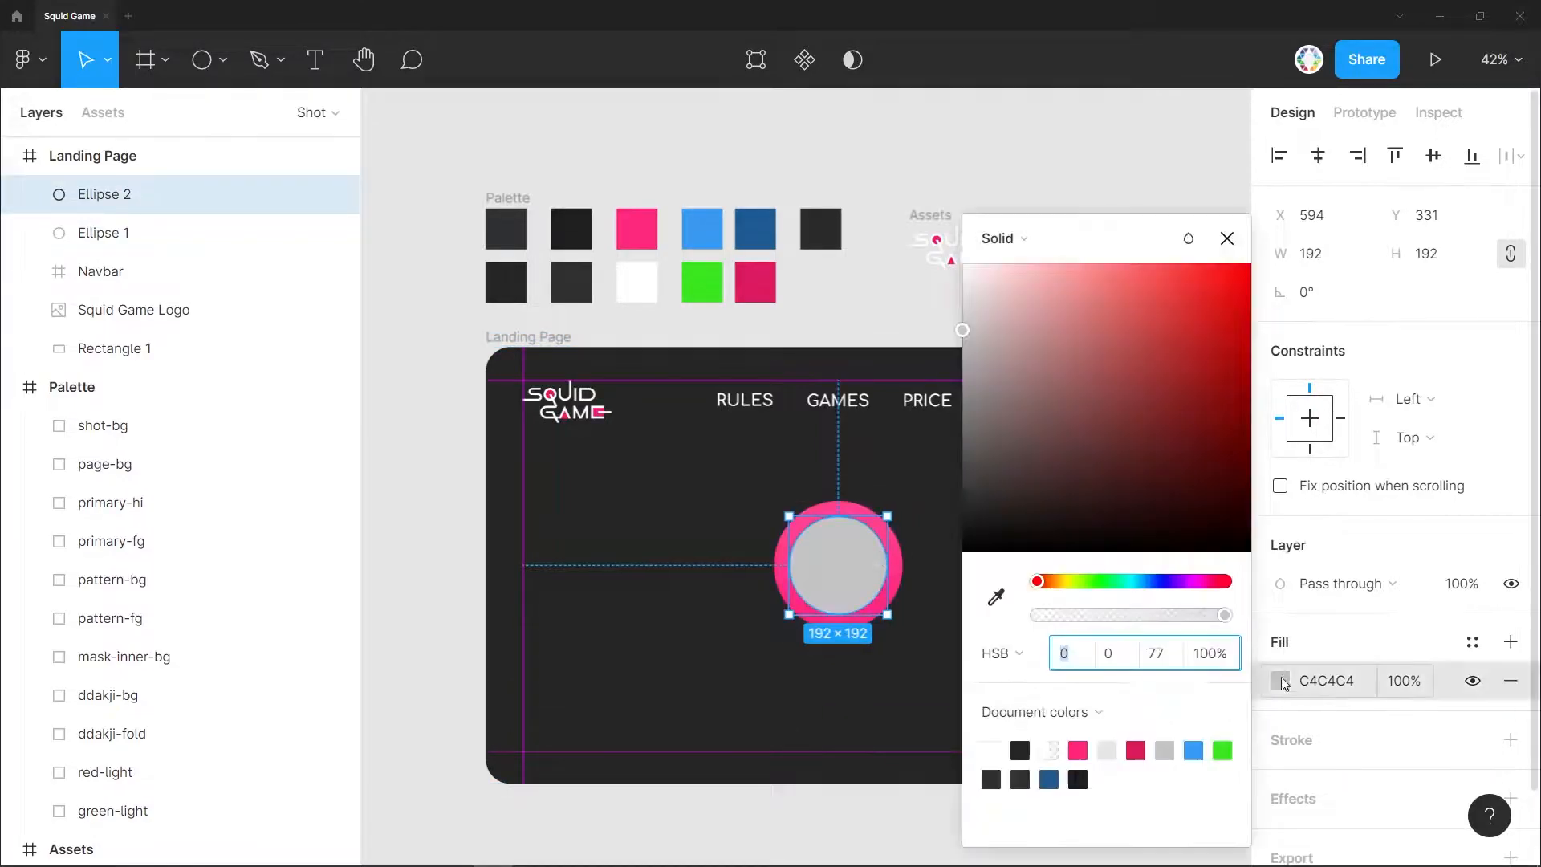
left_click(820, 229)
left_click(1227, 239)
left_click(954, 513)
Add a second fill to the inner circle and make it a radial gradient.
left_click(850, 567)
left_click(1510, 642)
left_click(1280, 680)
left_click(1000, 238)
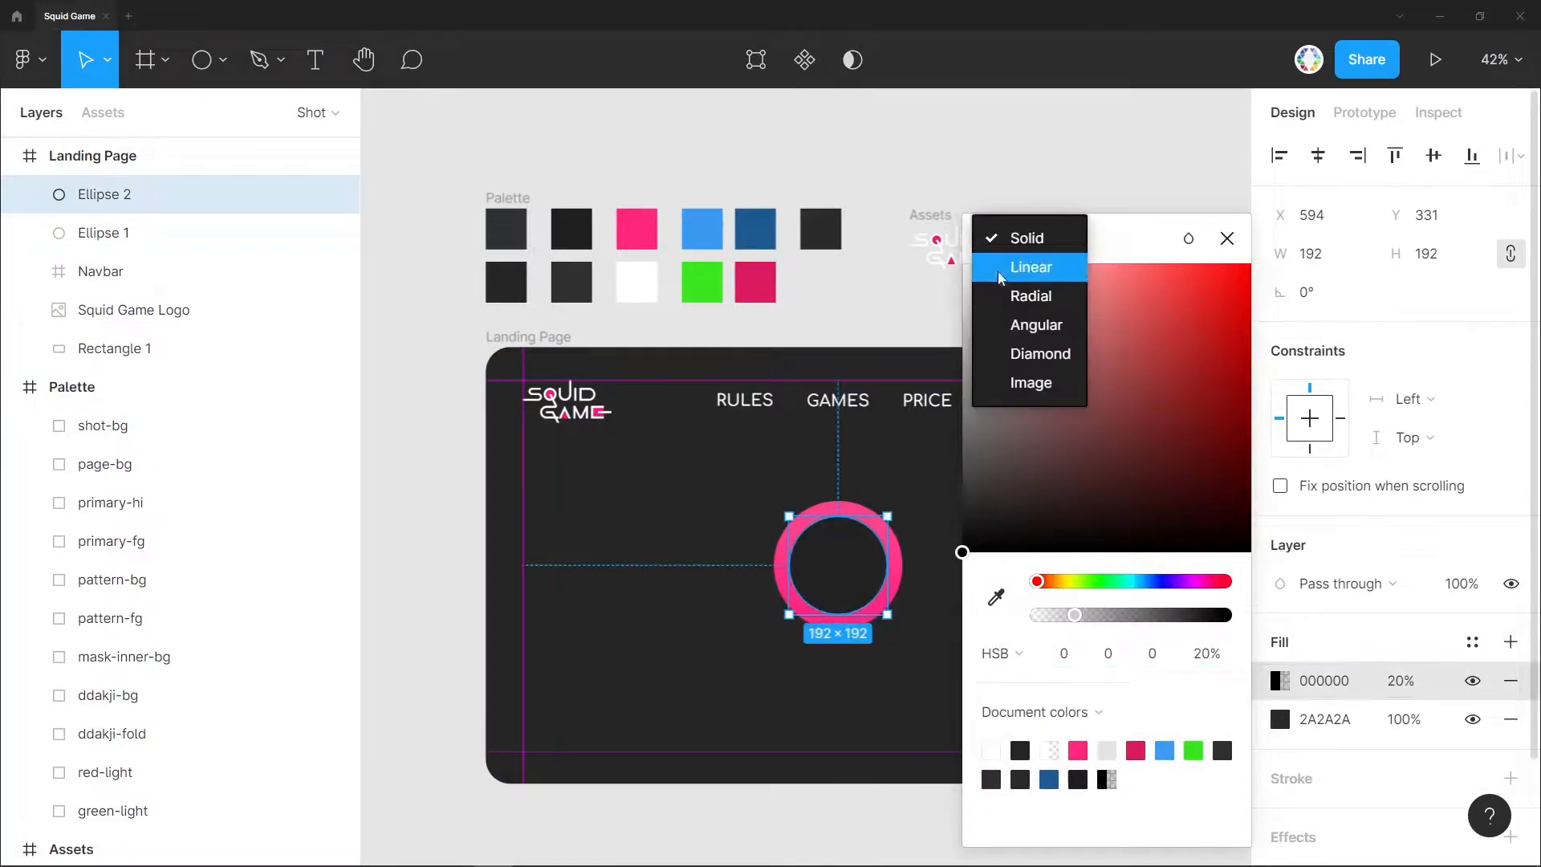
left_click(1011, 295)
Make both radial gradient stops white, with the inner stop at 30% opacity and the outer stop at 0%.
left_click(991, 750)
left_click(1204, 659)
type("30")
key("Return")
left_click(1216, 199)
left_click_drag(1058, 344, 894, 224)
Move the radial gradient's centre towards the top of the inner circle and shorten its radius.
left_click_drag(839, 568, 839, 542)
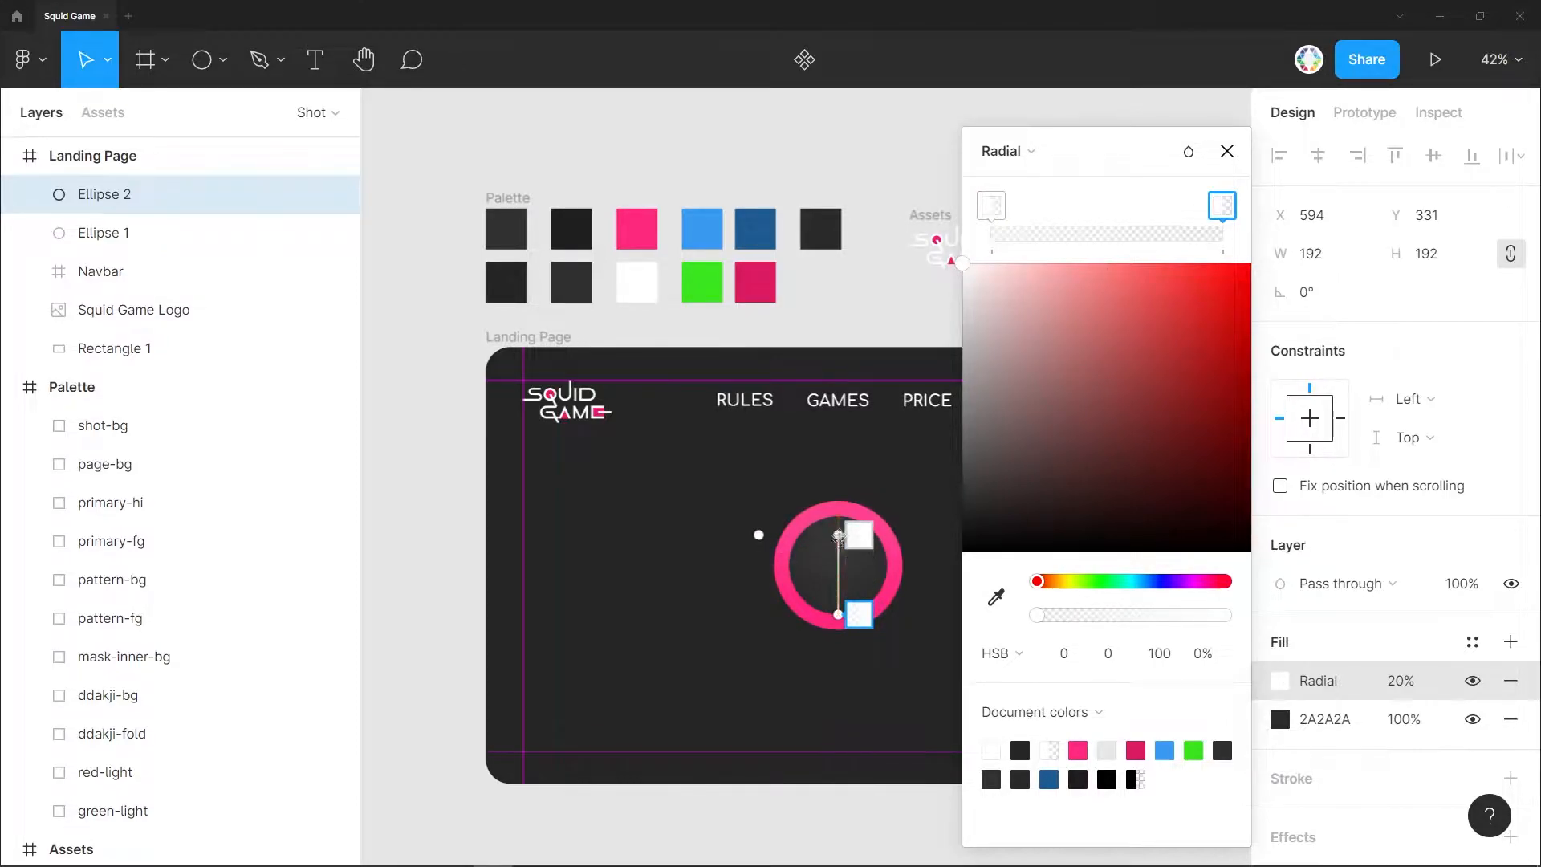
left_click_drag(837, 614, 839, 587)
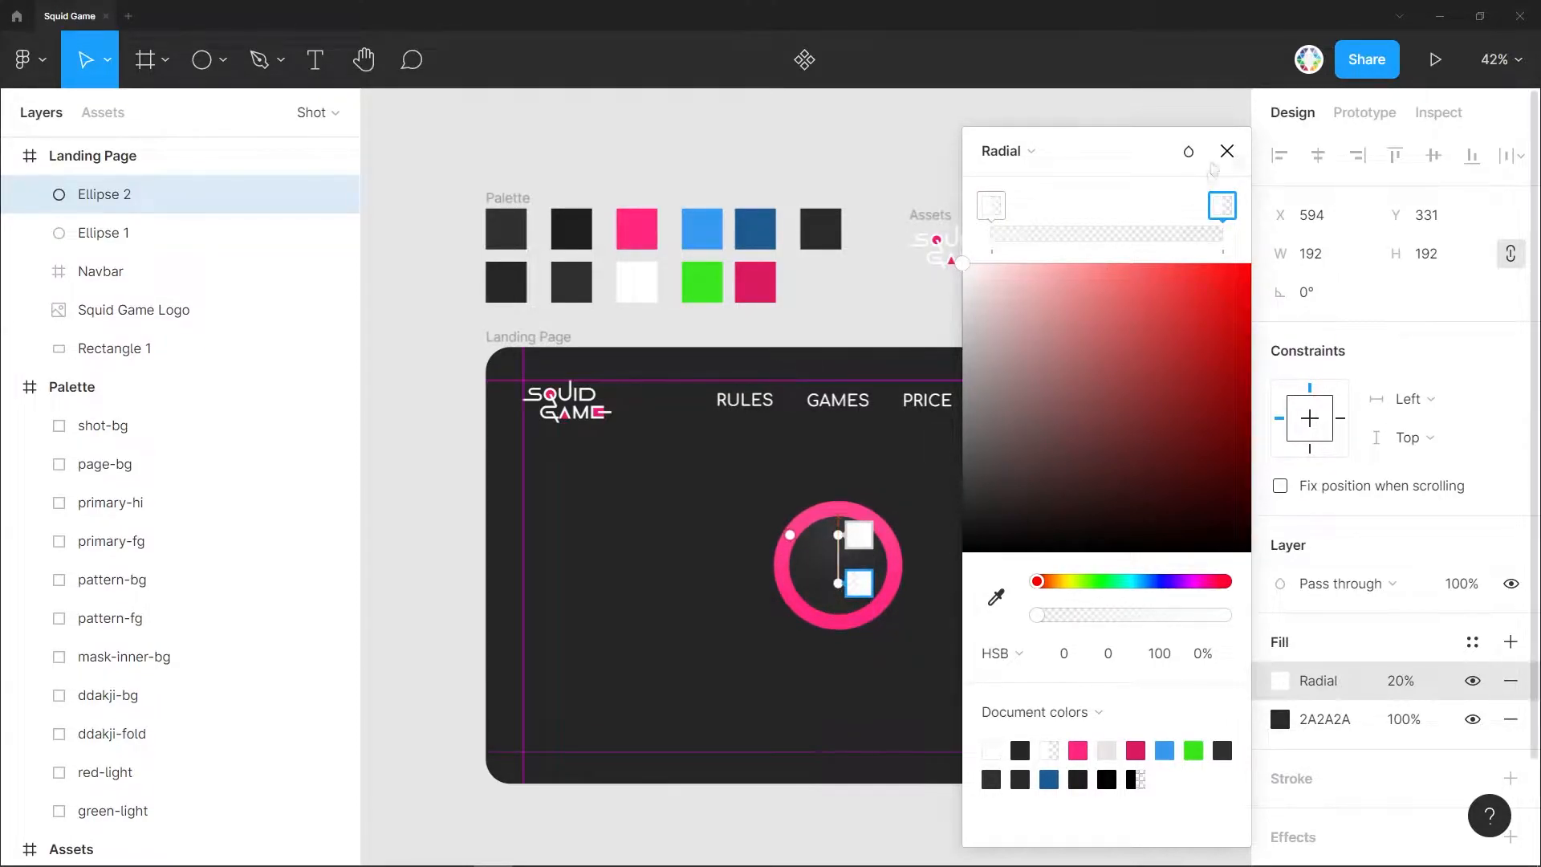
key("Escape")
left_click(1200, 289)
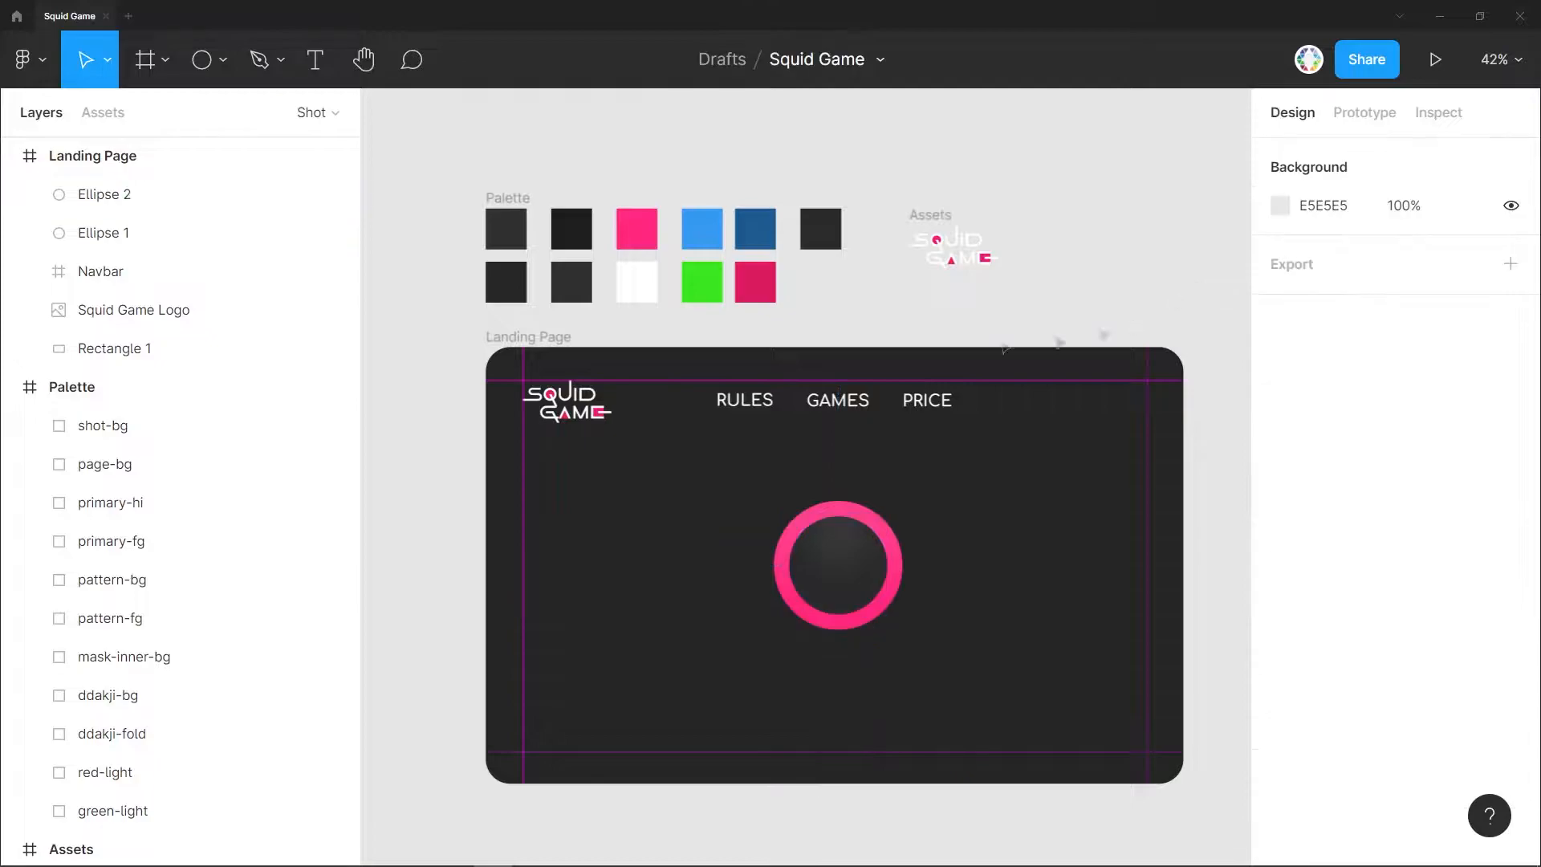
Draw a T-shaped line with the Pen tool across the inner circle's lower half, with a 9 px white stroke at 10% opacity.
key("p")
scroll(894, 608, "up", 5)
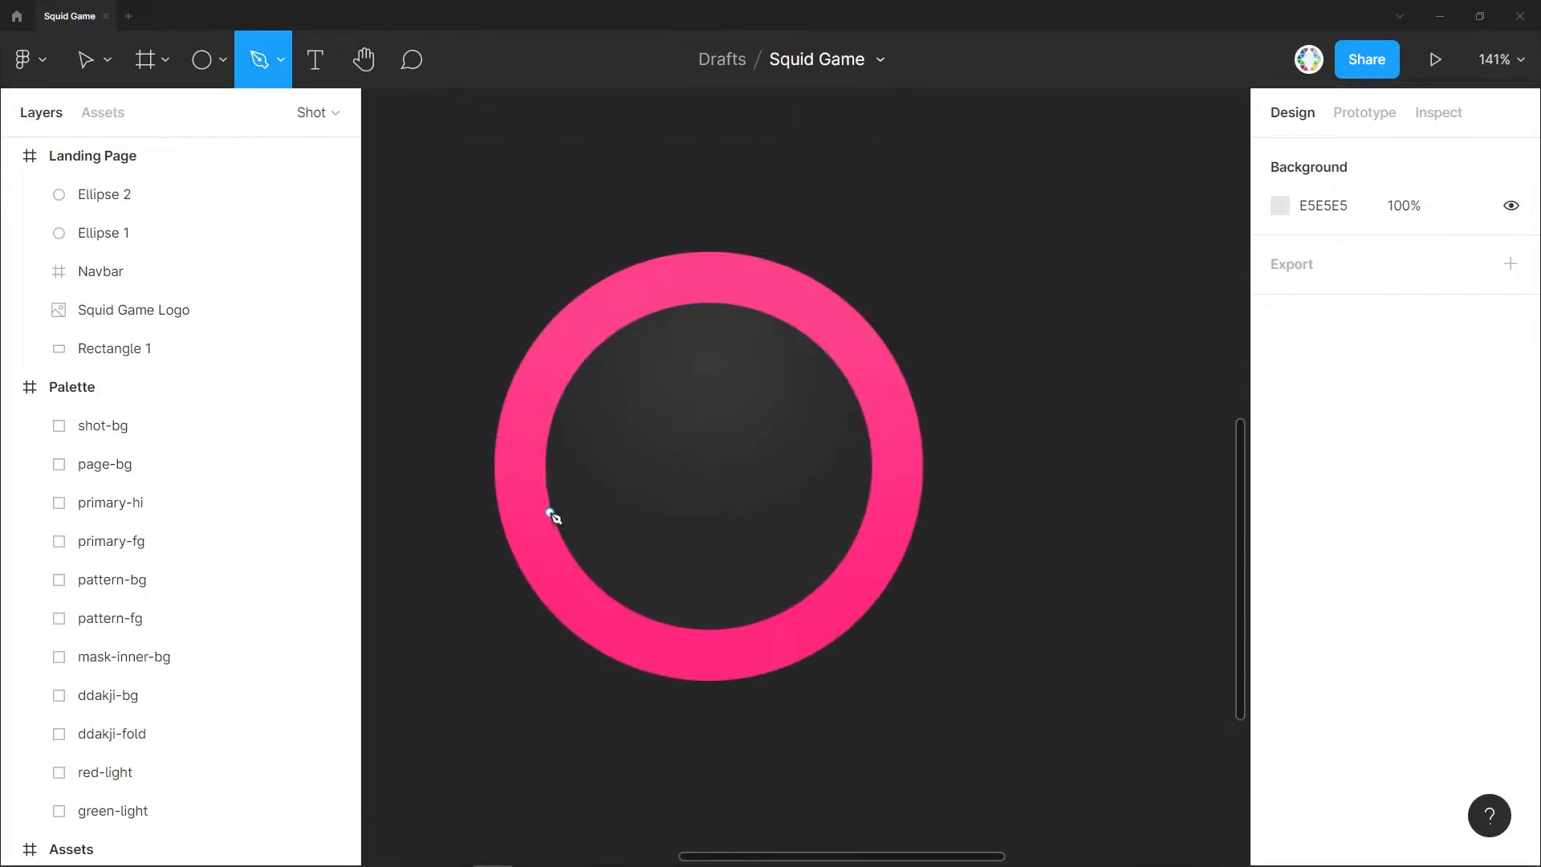
left_click(548, 514)
left_click(872, 515)
left_click(710, 514)
left_click(710, 635)
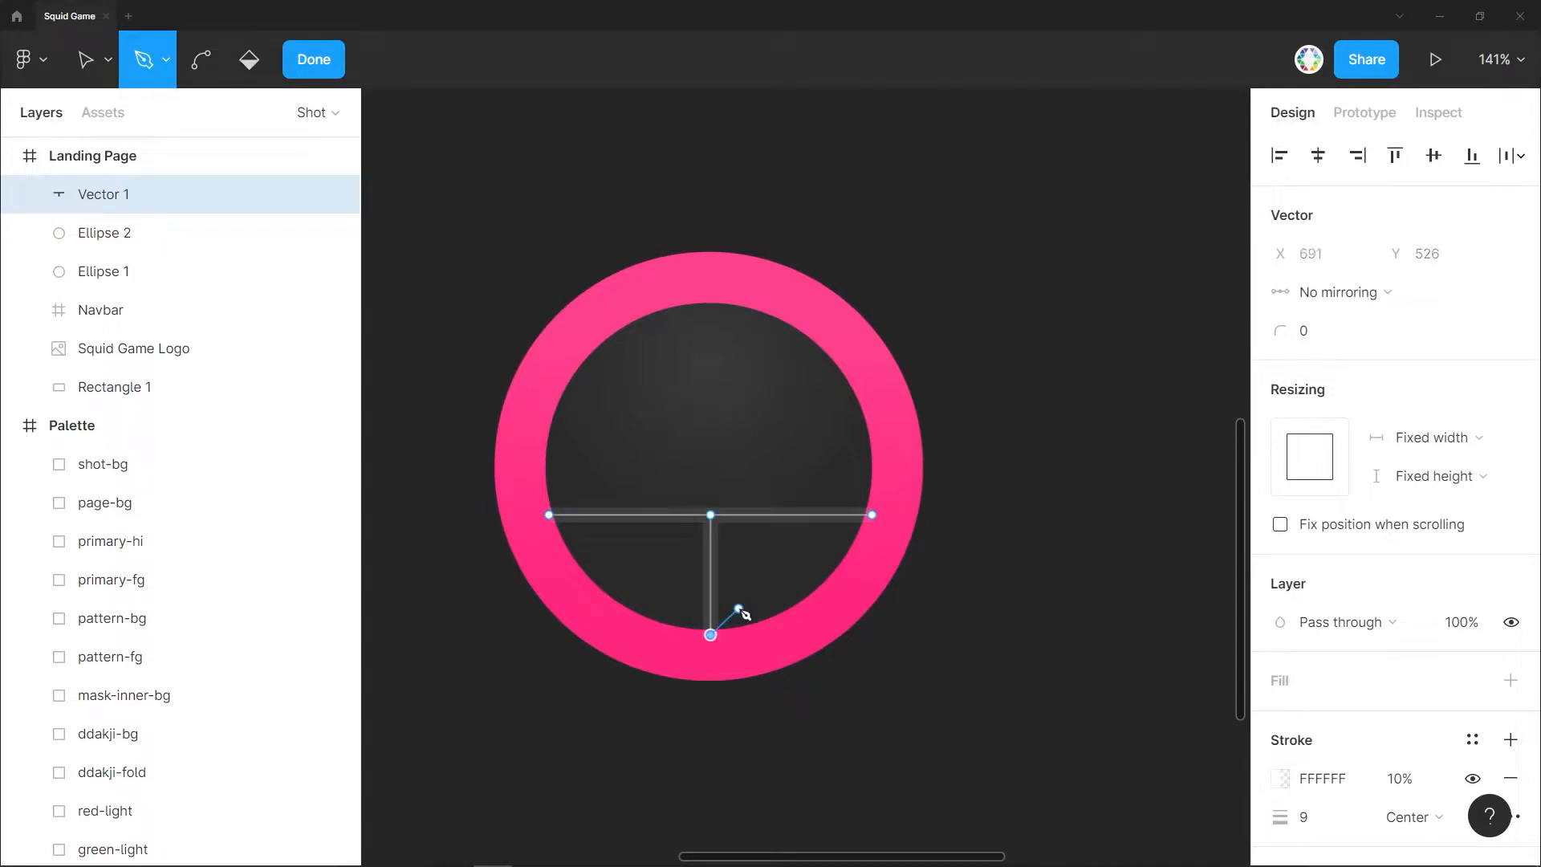
key("Escape")
Duplicate the inner circle and intersect the copy with the T-shaped line so the line is trimmed to the circle.
left_click(115, 243)
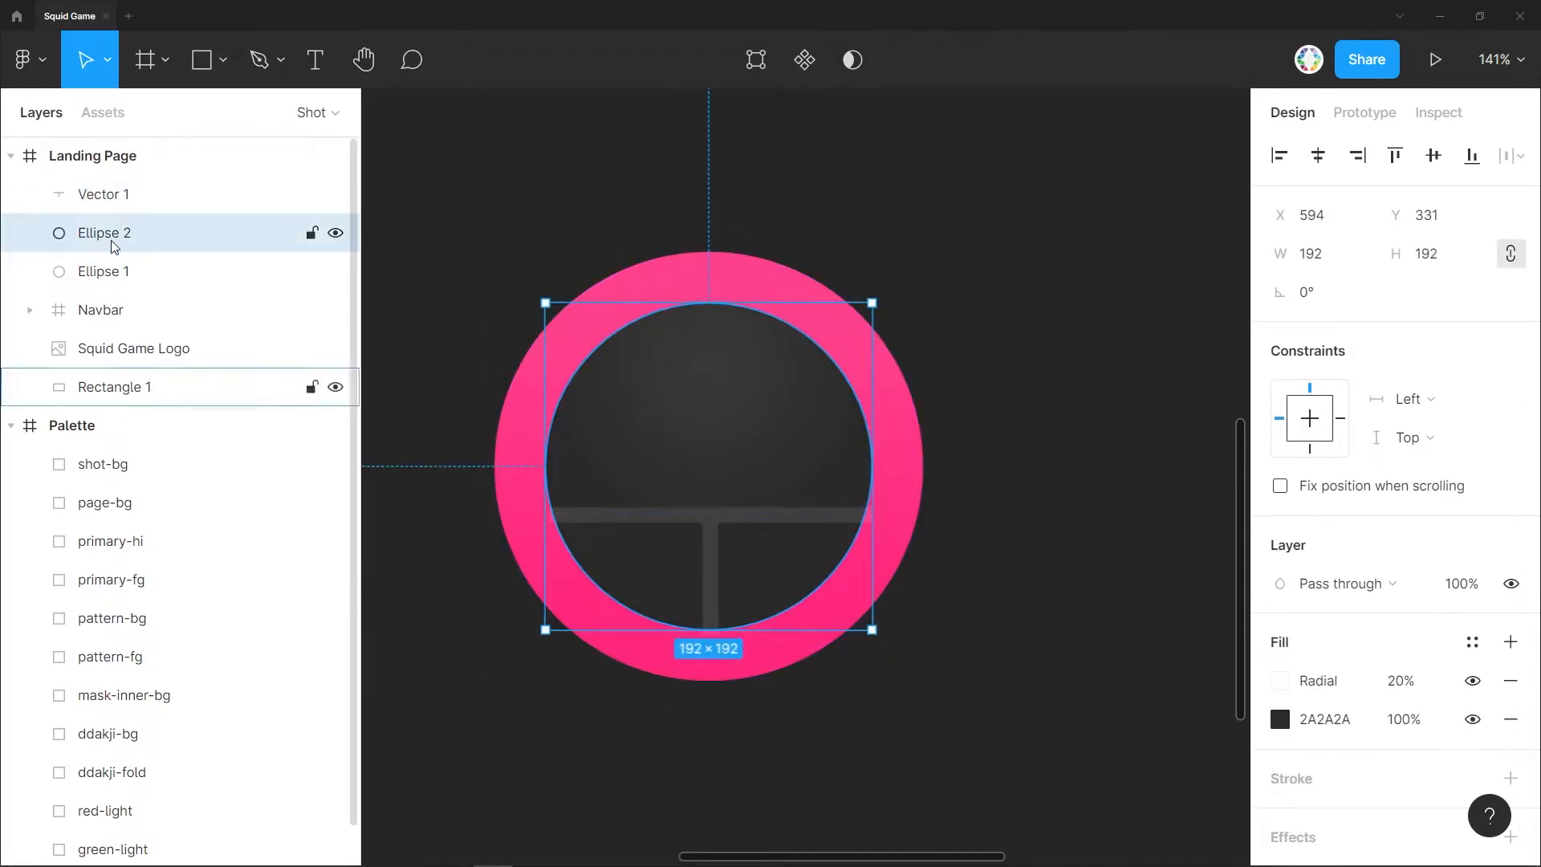
key("ctrl+c")
key("ctrl+v")
left_click(104, 196, "shift")
left_click(873, 78)
left_click(877, 176)
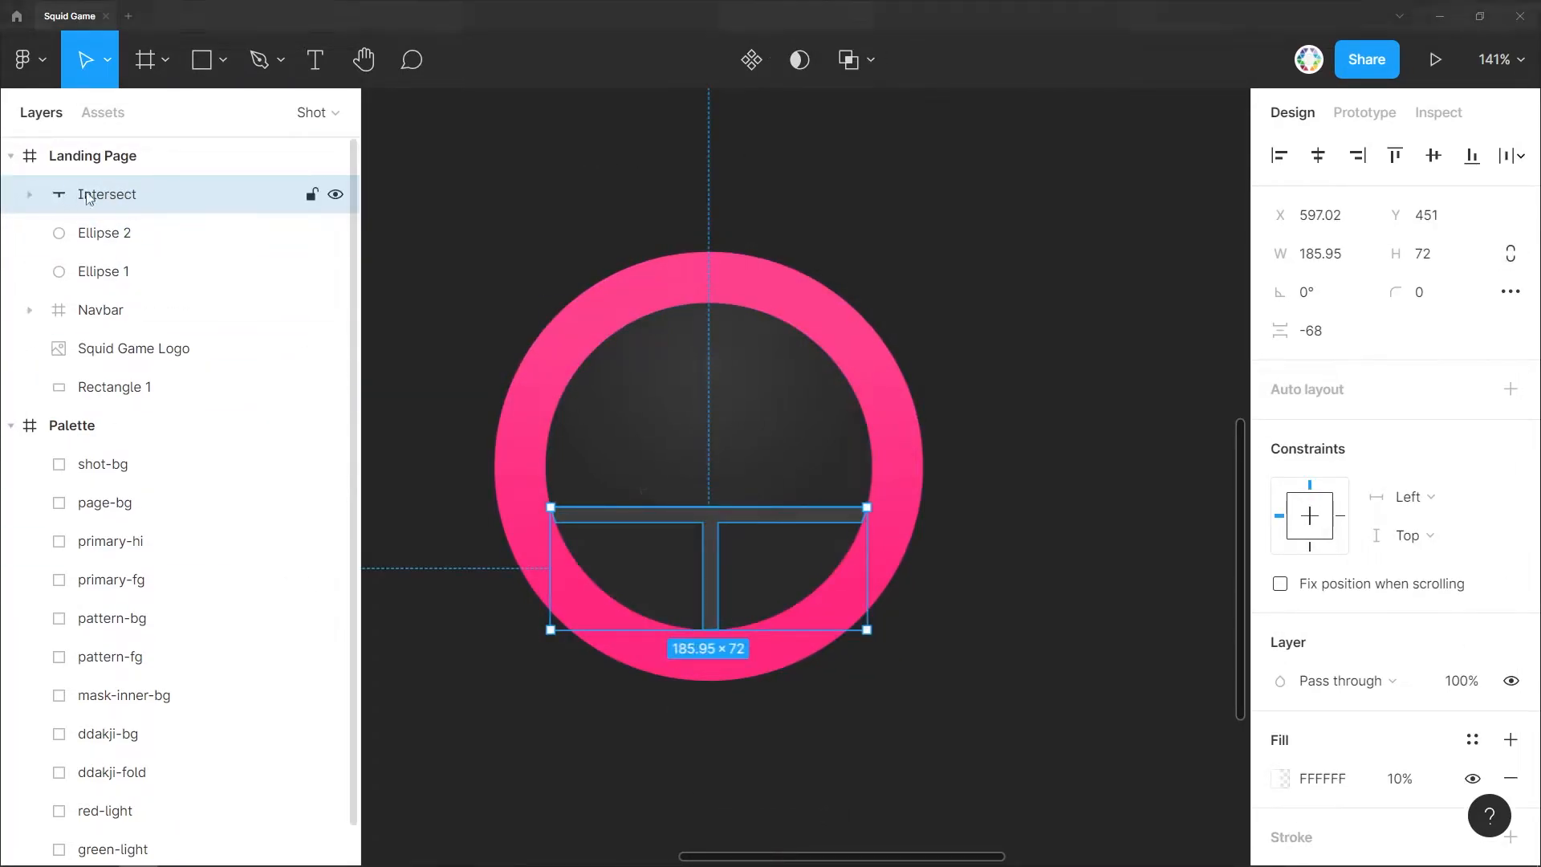
Add a second, radial gradient fill to the trimmed T shape and set its inner stop's brightness to 32.
left_click(1510, 739)
left_click(1281, 778)
left_click(998, 238)
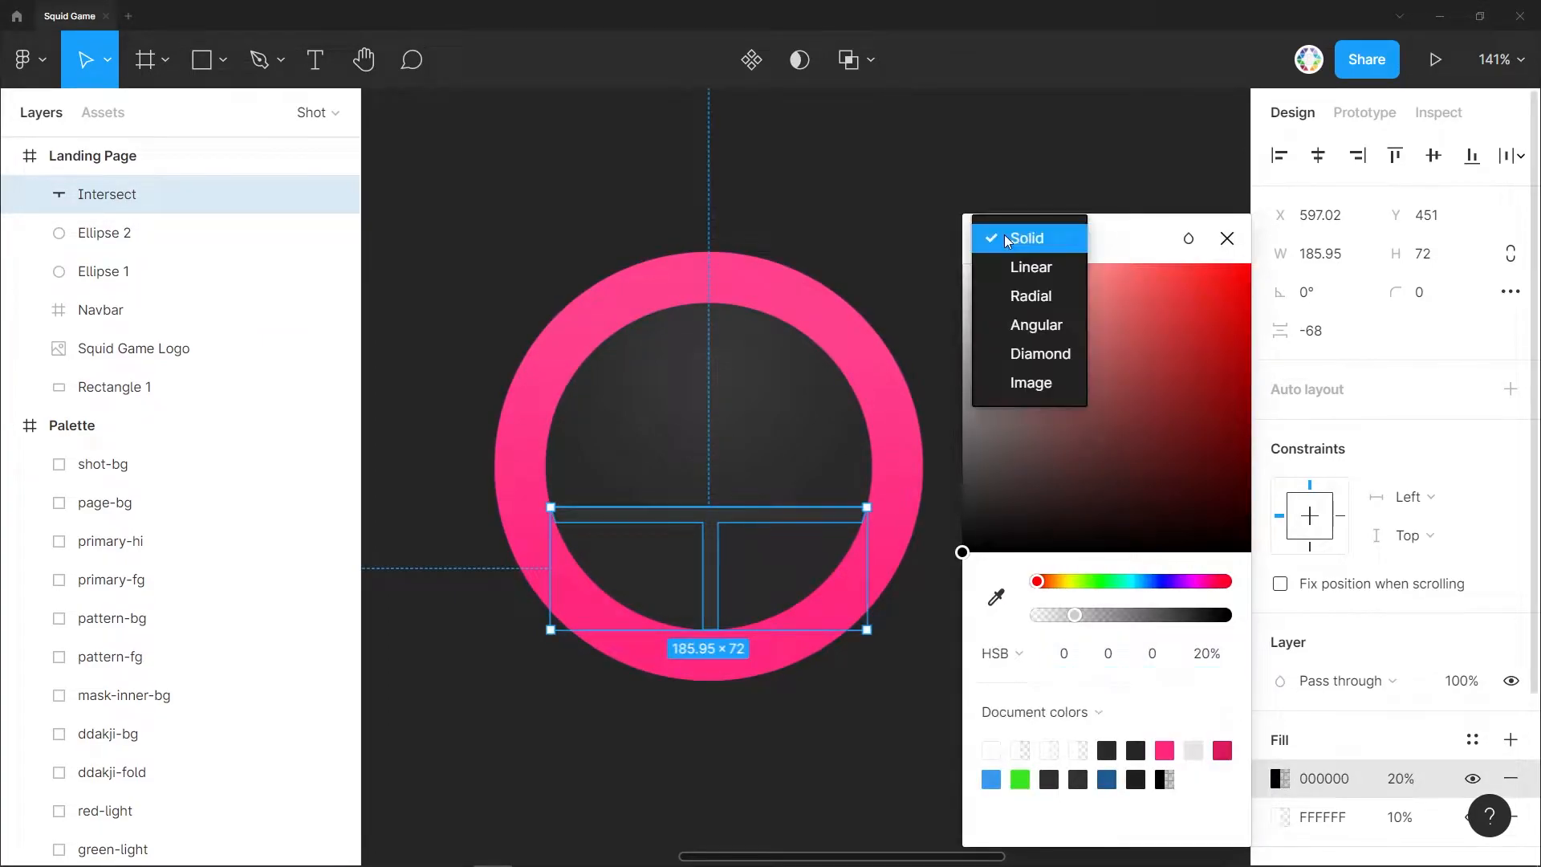
left_click(1040, 296)
type("36")
key("Return")
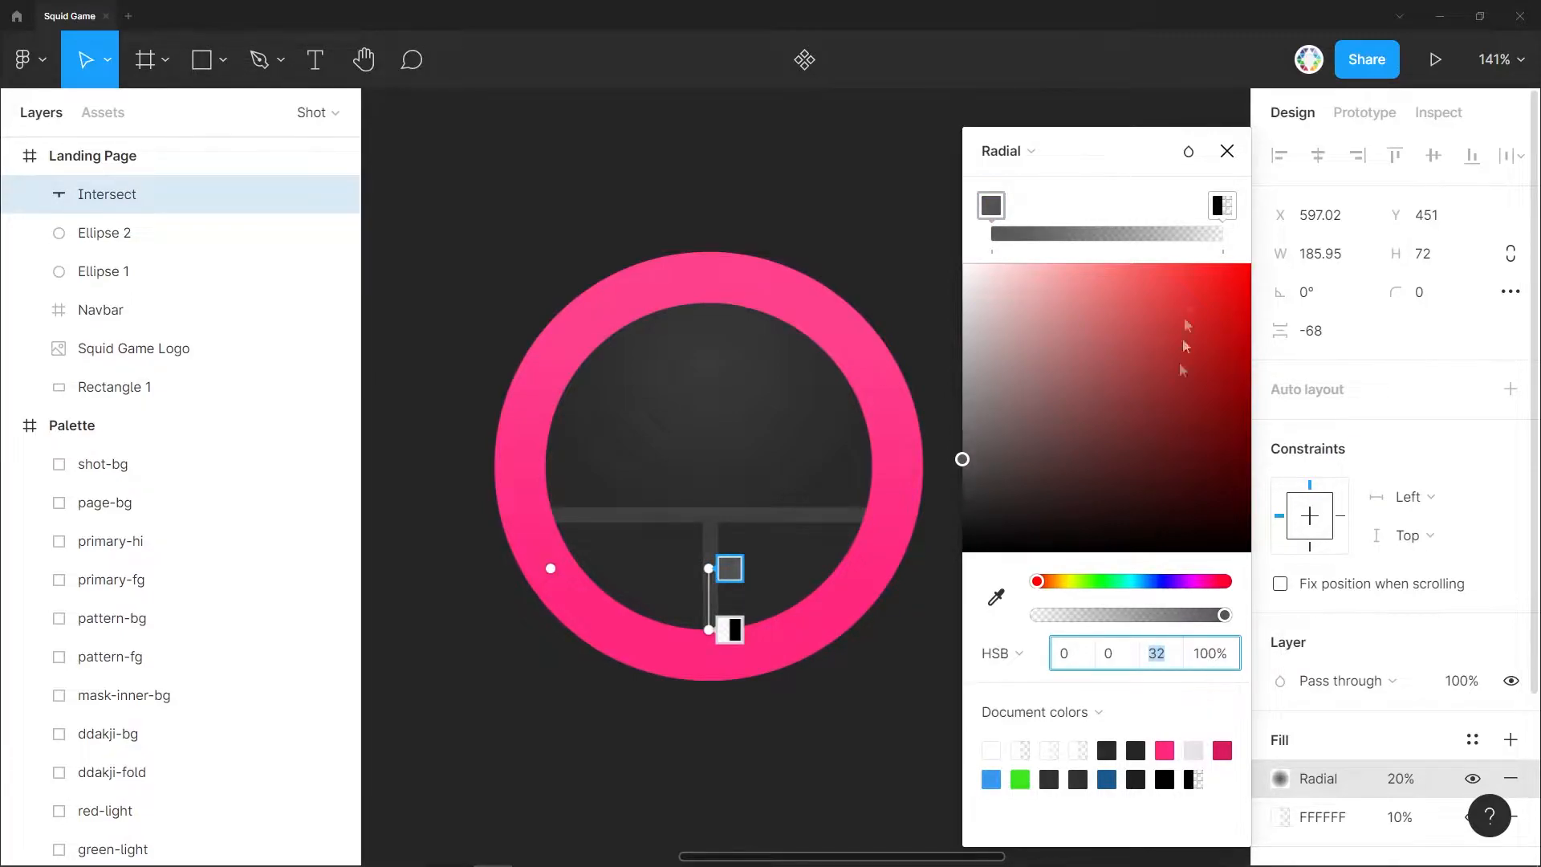
Set the brightness of the T shape's outer gradient stop to 20.
left_click(1224, 207)
left_click(1154, 655)
key("Up")
key("Up")
key("Up")
key("Up")
key("Up")
key("Up")
key("Up")
key("Up")
key("Up")
key("Up")
key("Up")
key("Up")
key("Up")
key("Up")
key("Up")
key("Up")
key("Up")
key("Up")
key("Up")
key("Up")
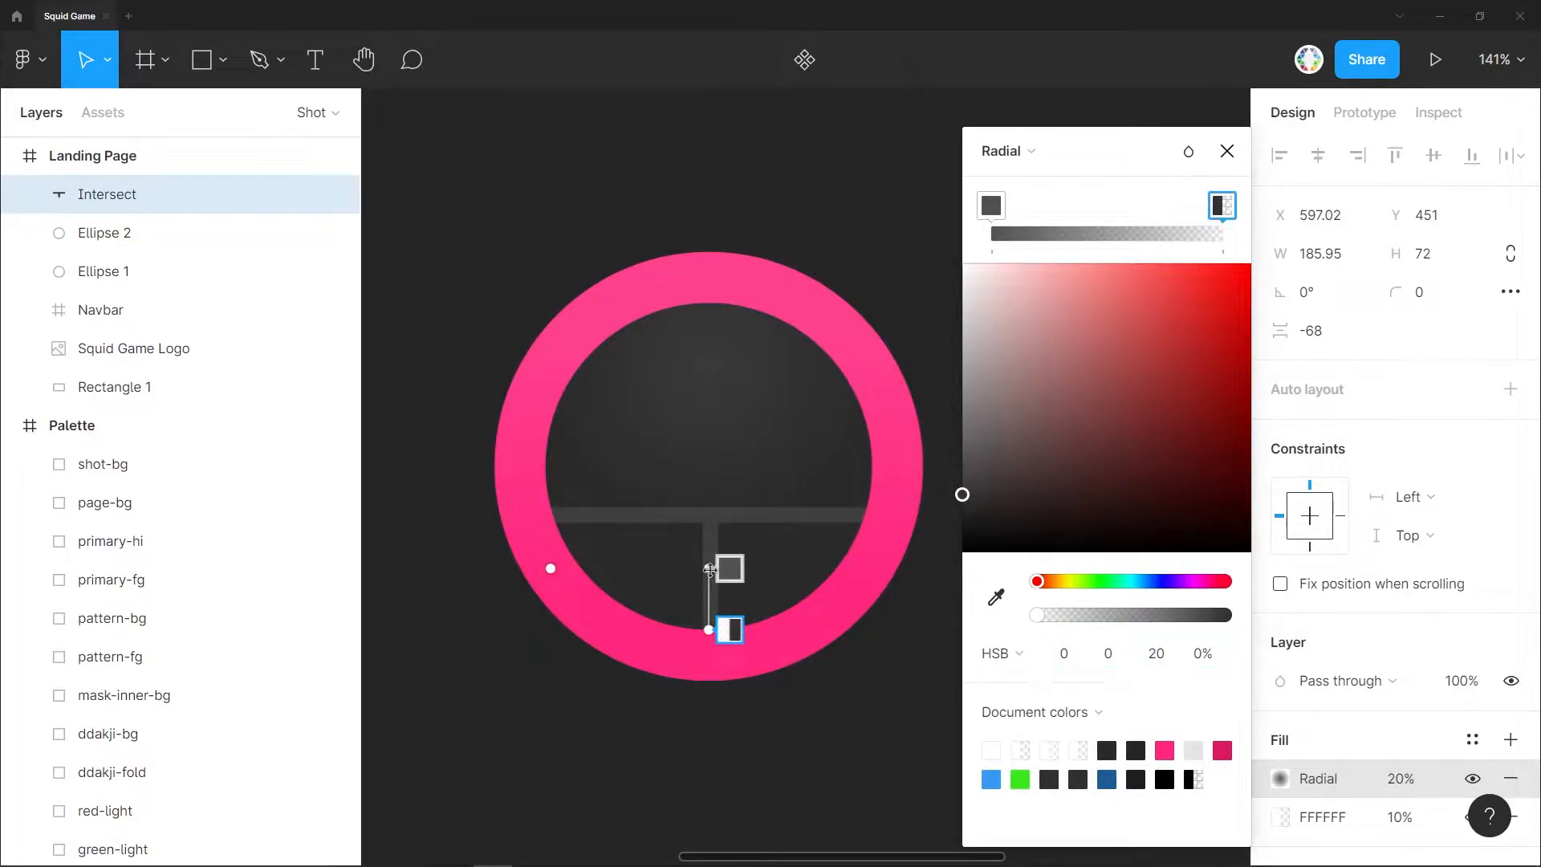
Move the gradient's centre just above the T's crossbar, end it near the stem's lower end, and set the fill's opacity to 100%.
left_click_drag(708, 568, 708, 494)
mouse_move(710, 633)
left_mouse_down()
mouse_move(710, 591)
mouse_move(711, 611)
left_mouse_up()
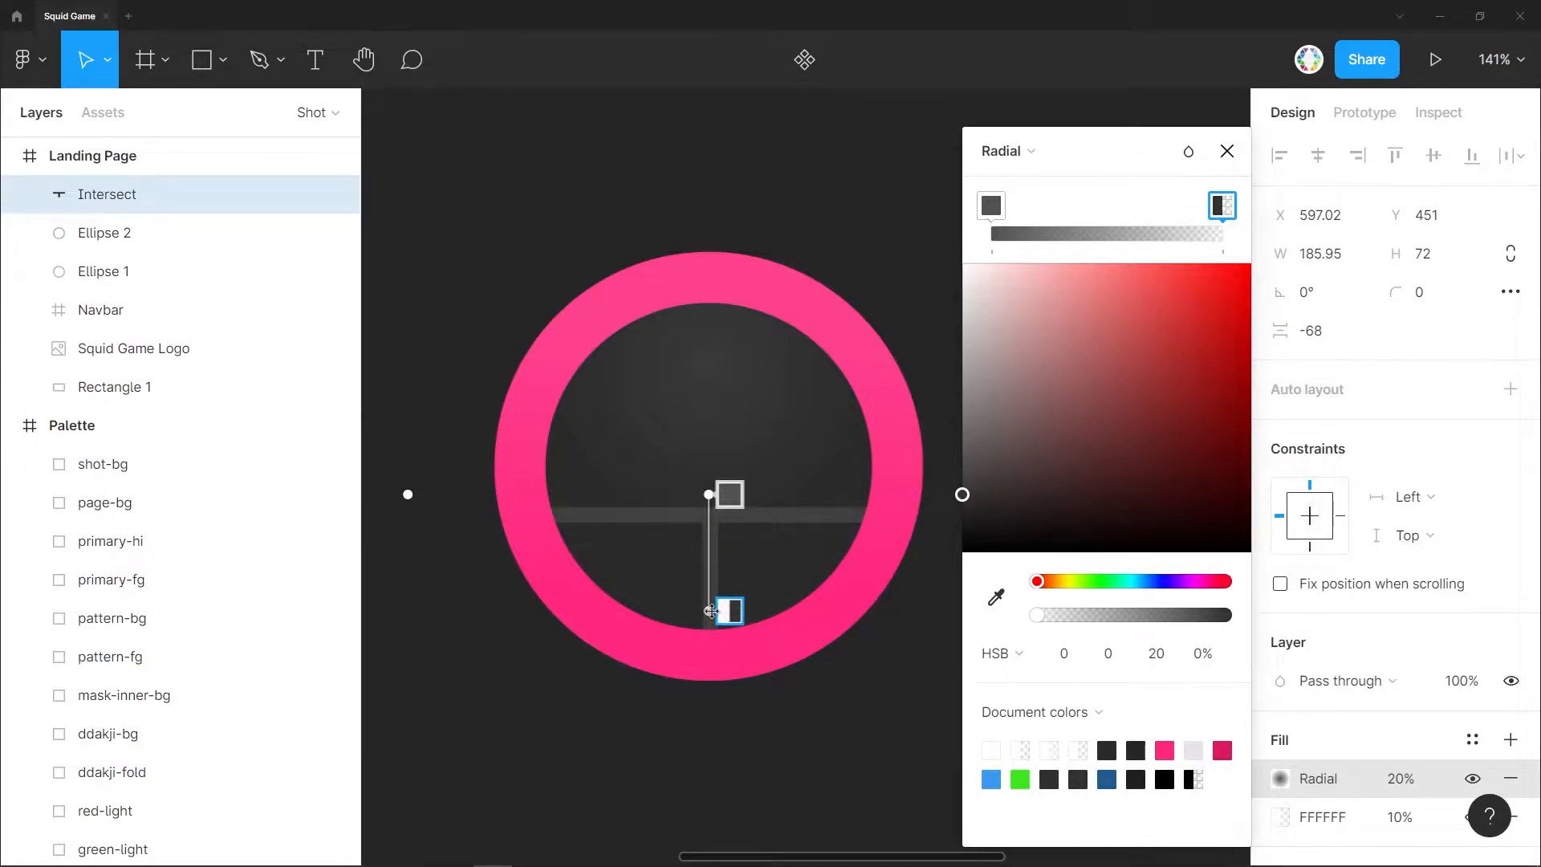
left_click(1408, 782)
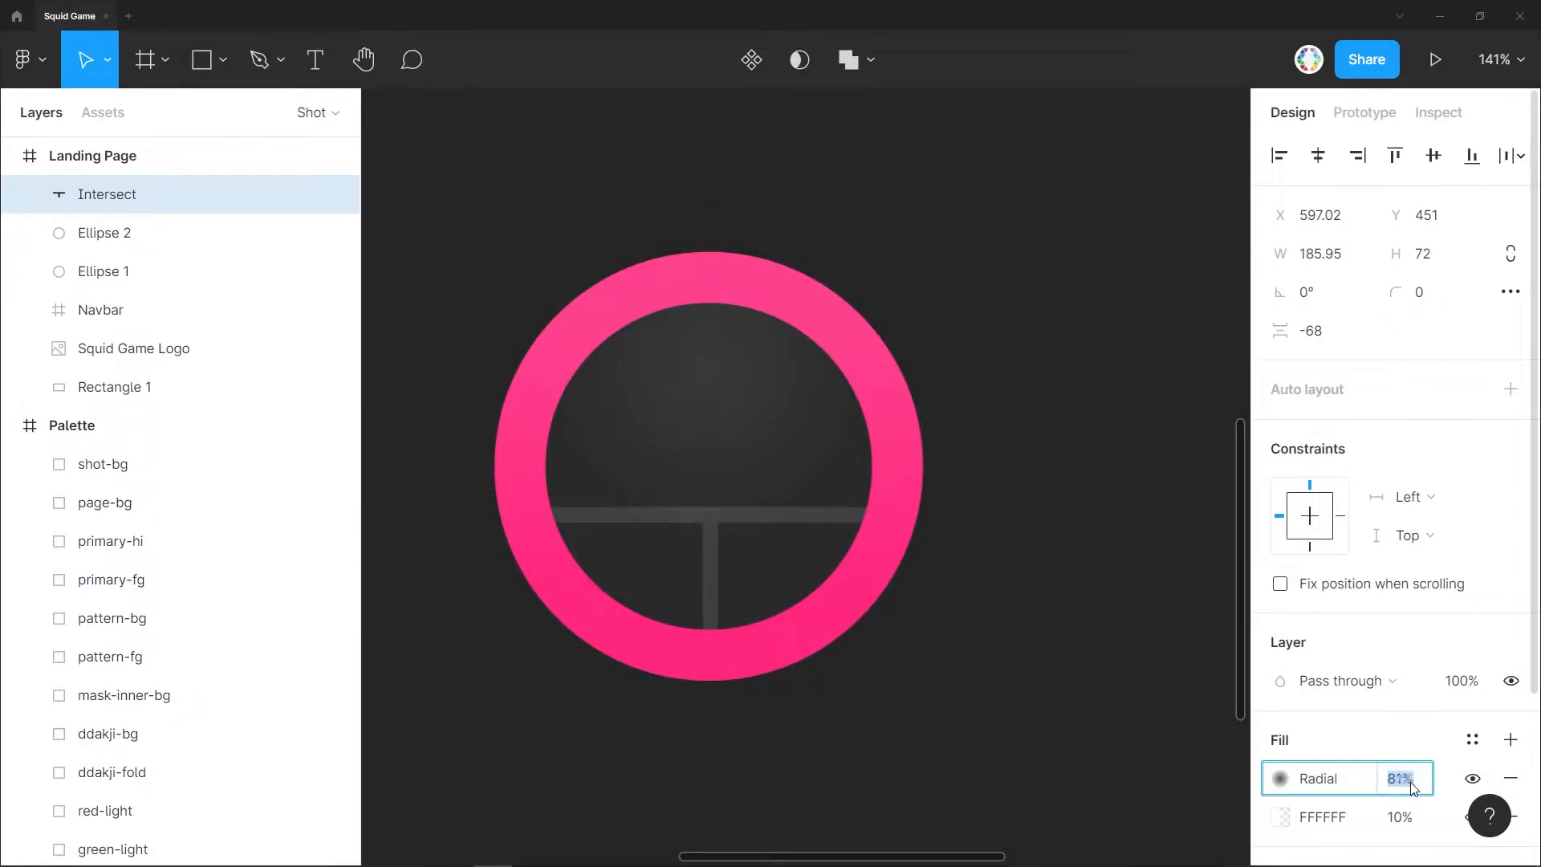
key("Return")
left_click(787, 577)
left_click(812, 647)
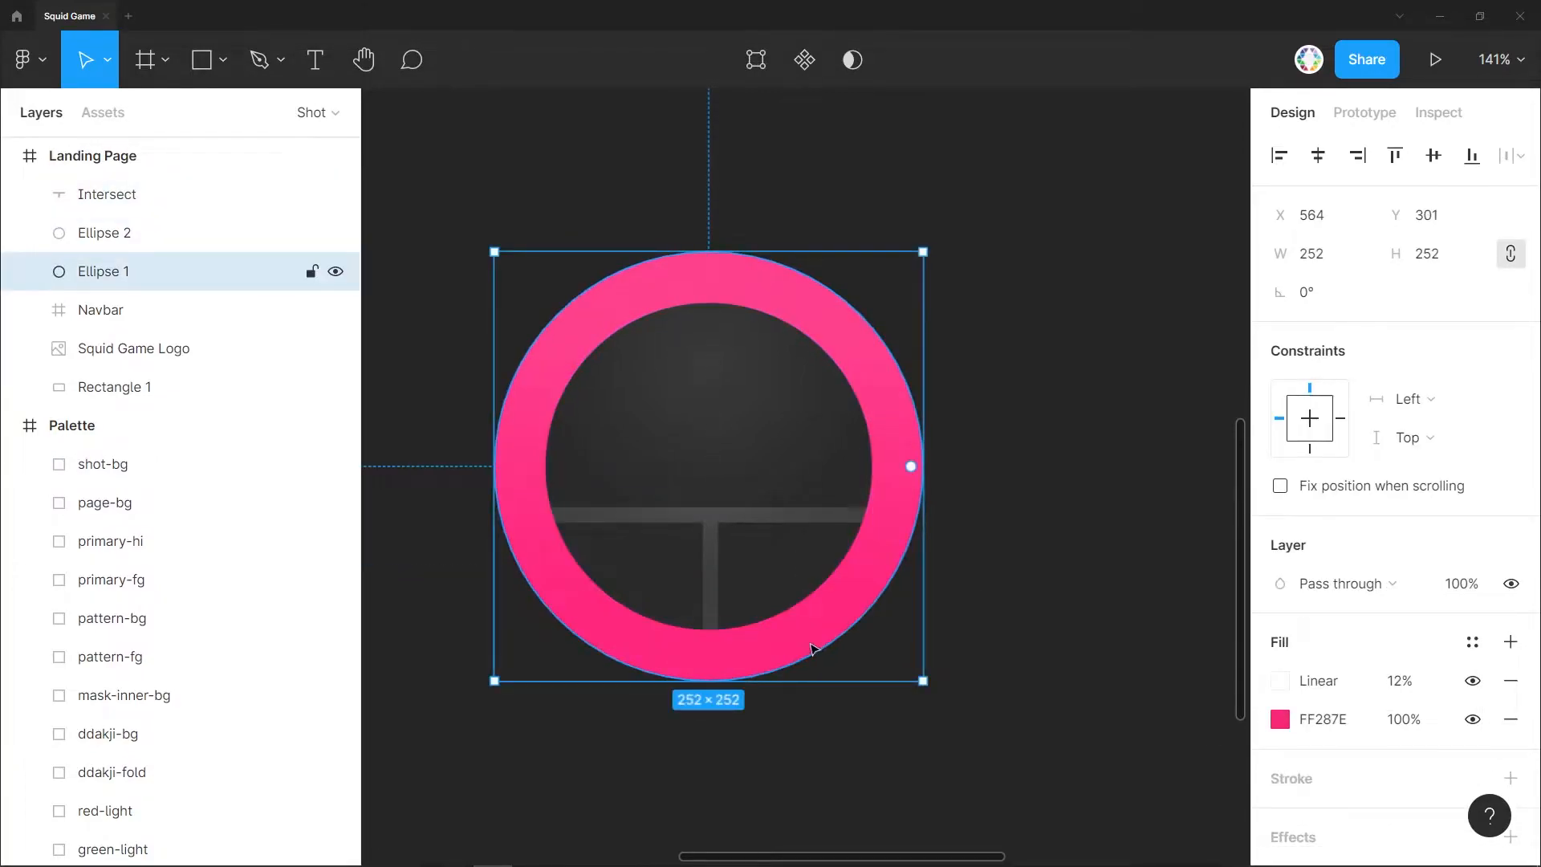
Refine the T shape's radial gradient by nudging its centre, lightening the inner stop and darkening the outer stop to brightness about 6.
left_click(703, 519)
left_click(1279, 778)
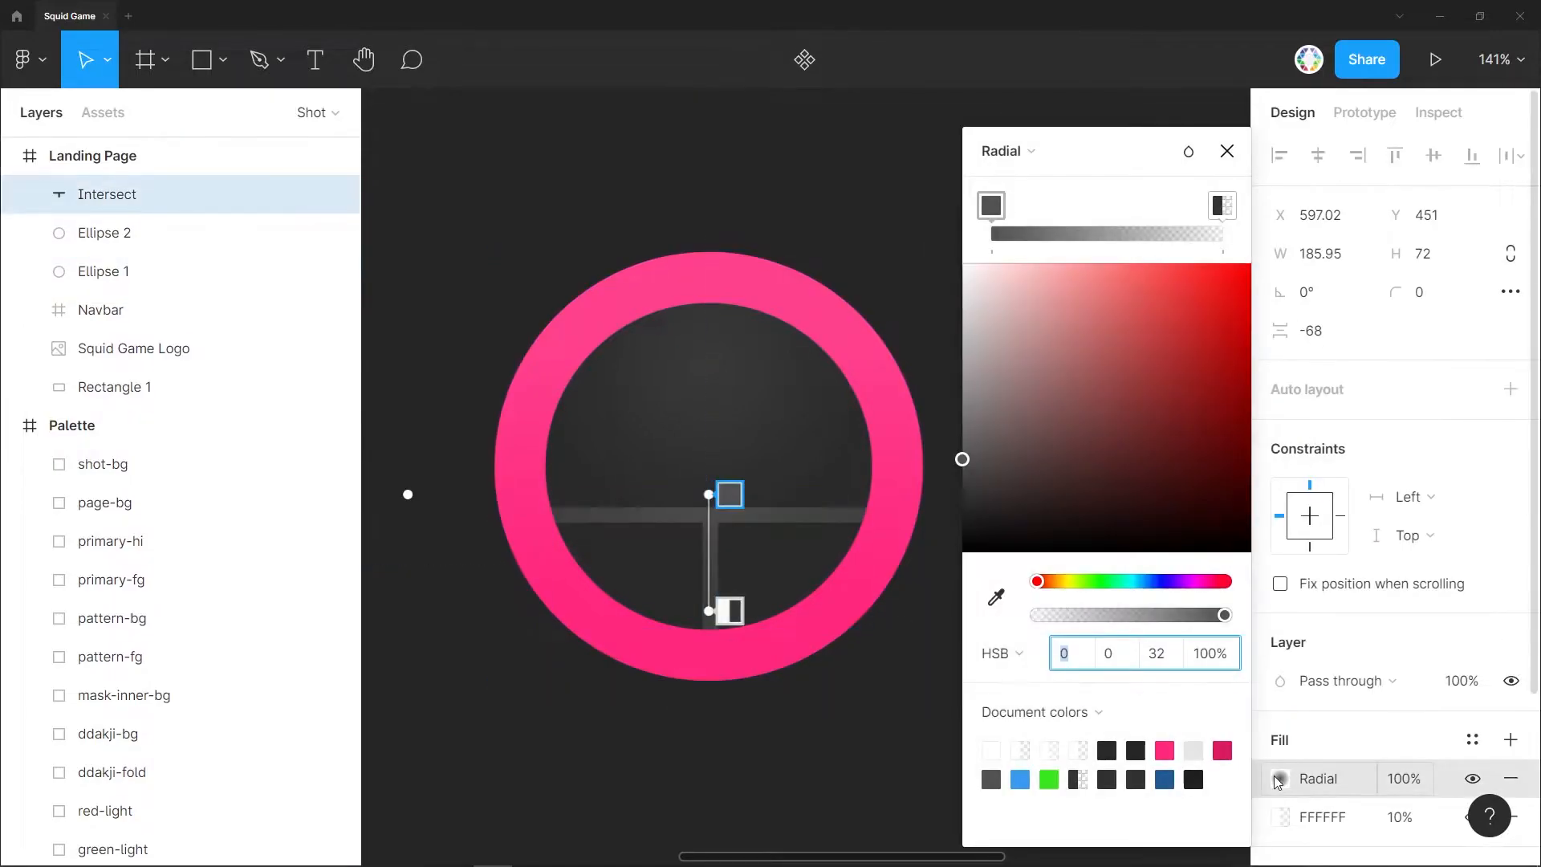
left_click(1337, 734)
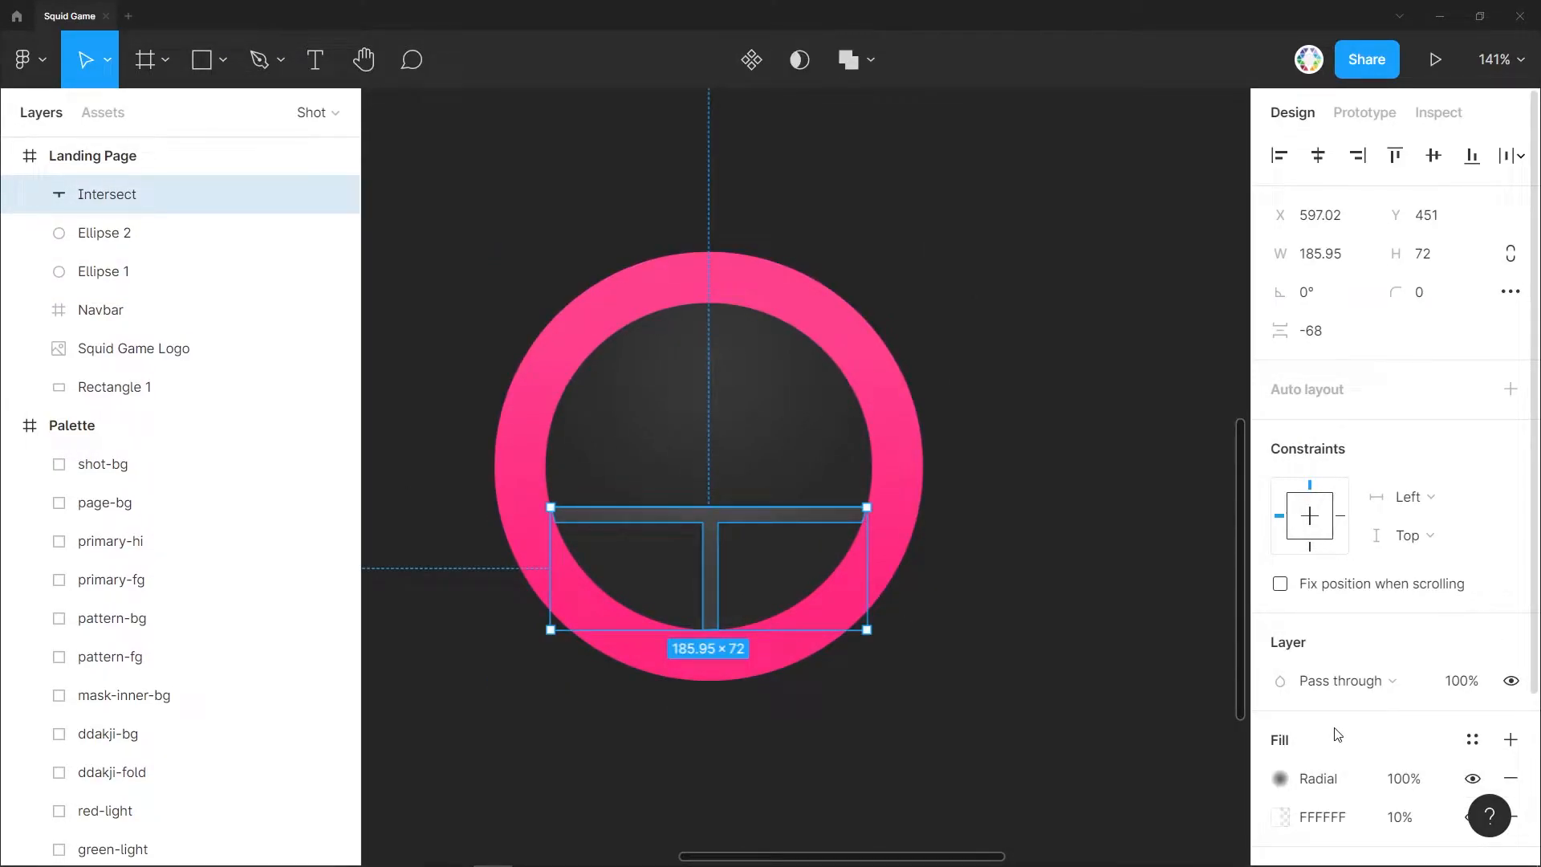
left_click(1284, 778)
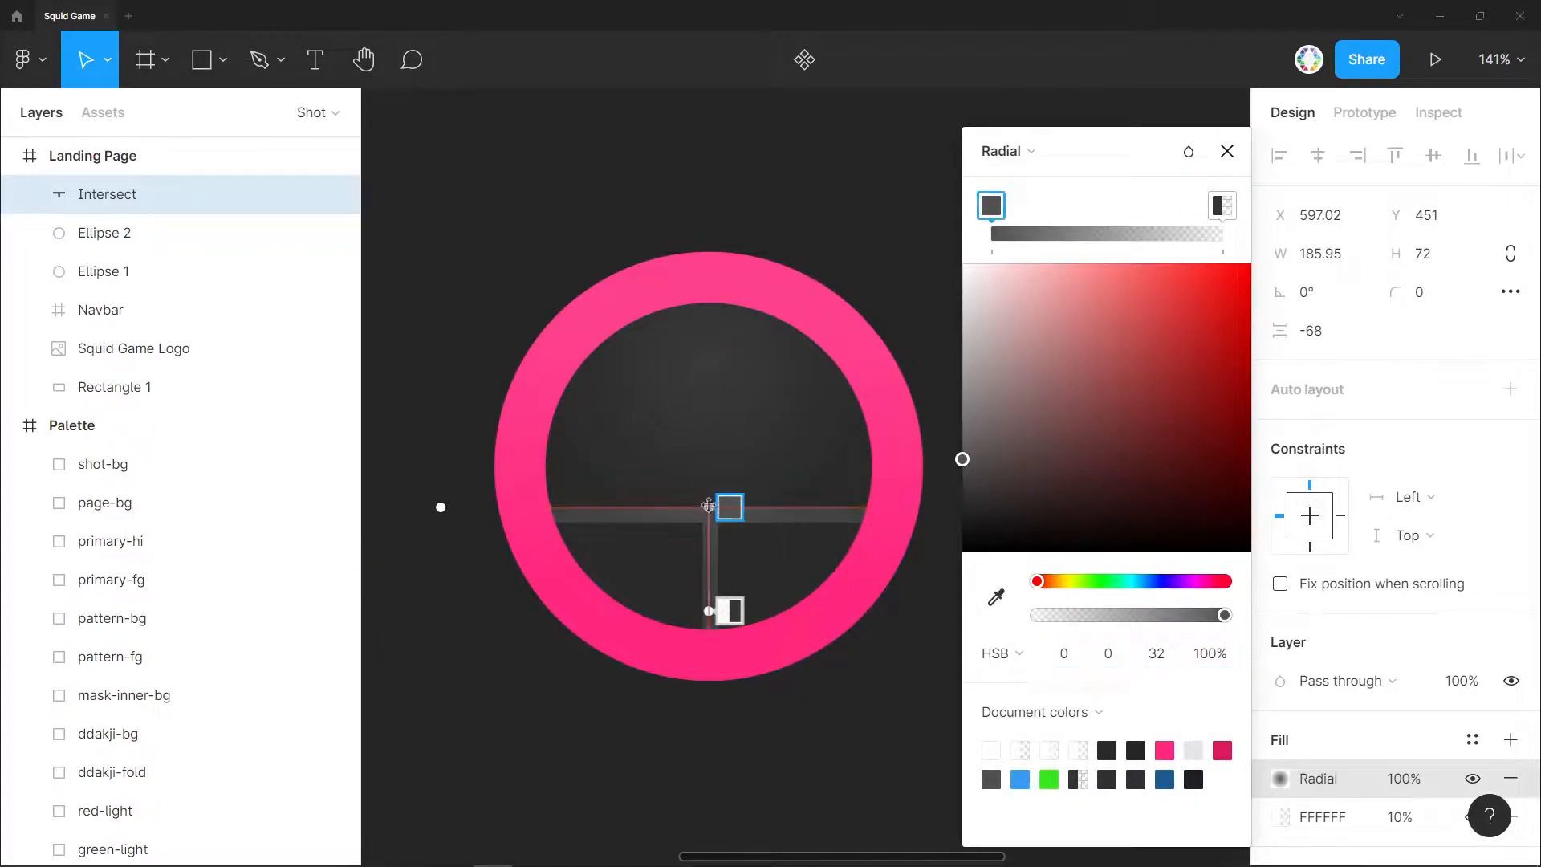
left_click(1157, 654)
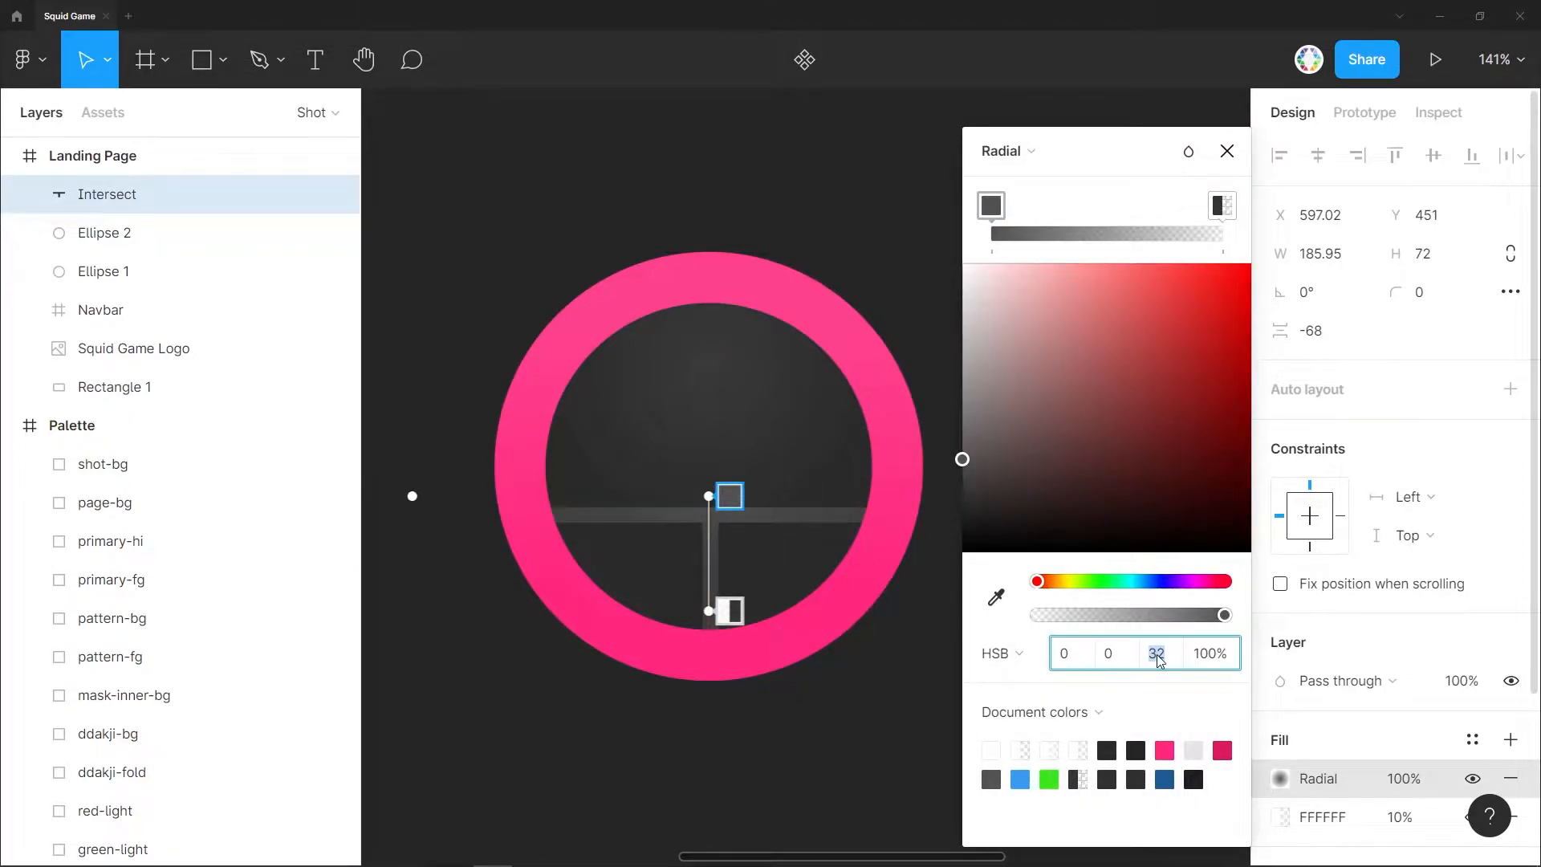
left_click(1222, 206)
left_click(1160, 658)
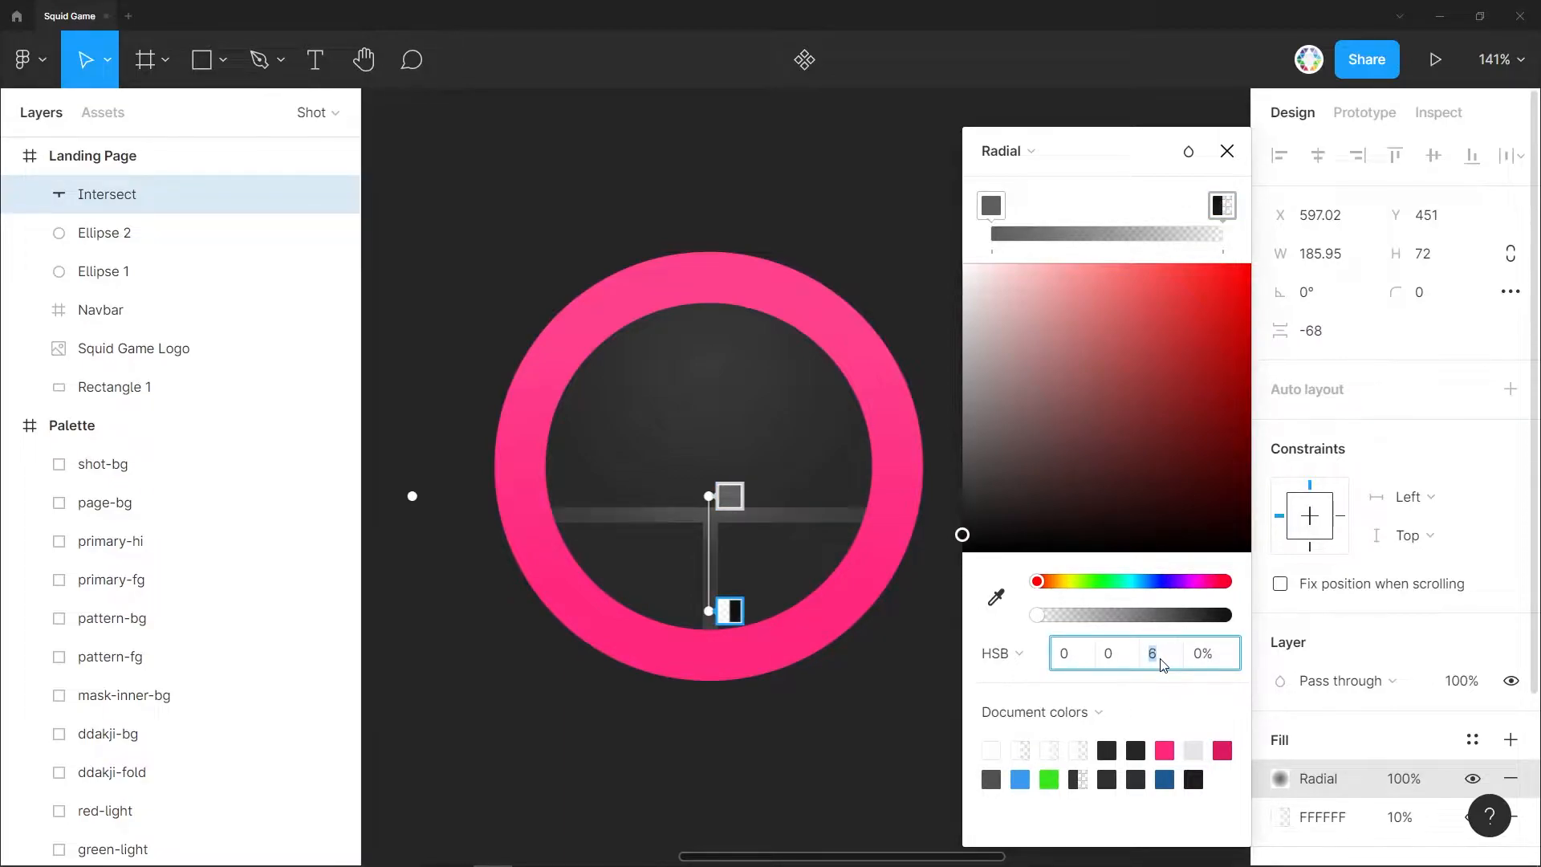
left_click(1229, 152)
Rename the inner circle's layer Inner and the pink circle's layer Outer.
left_click(990, 492)
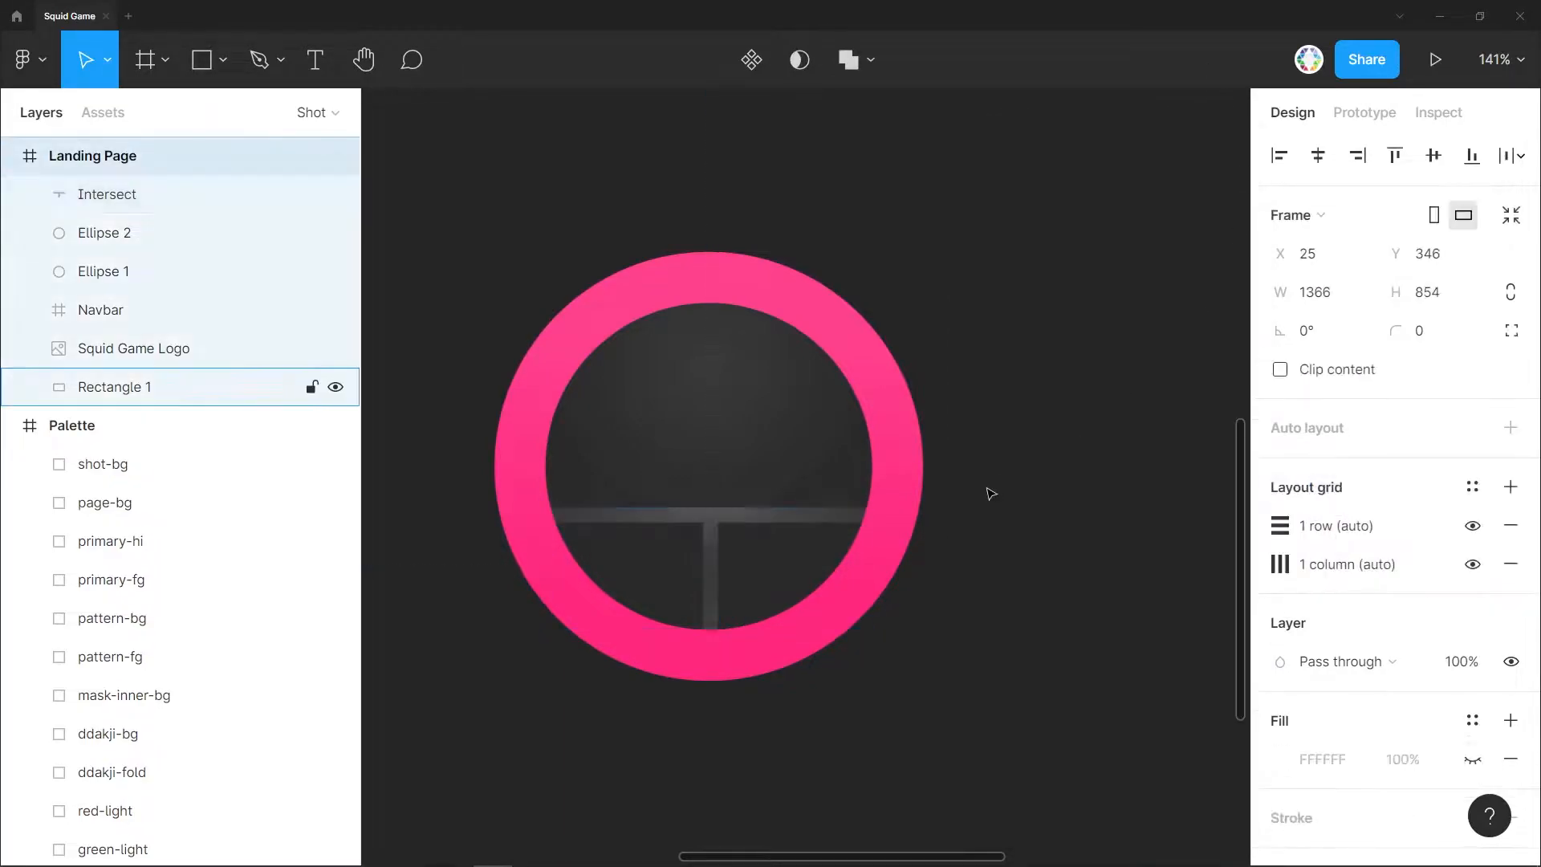
left_click(617, 370)
double_click(112, 235)
type("Inne")
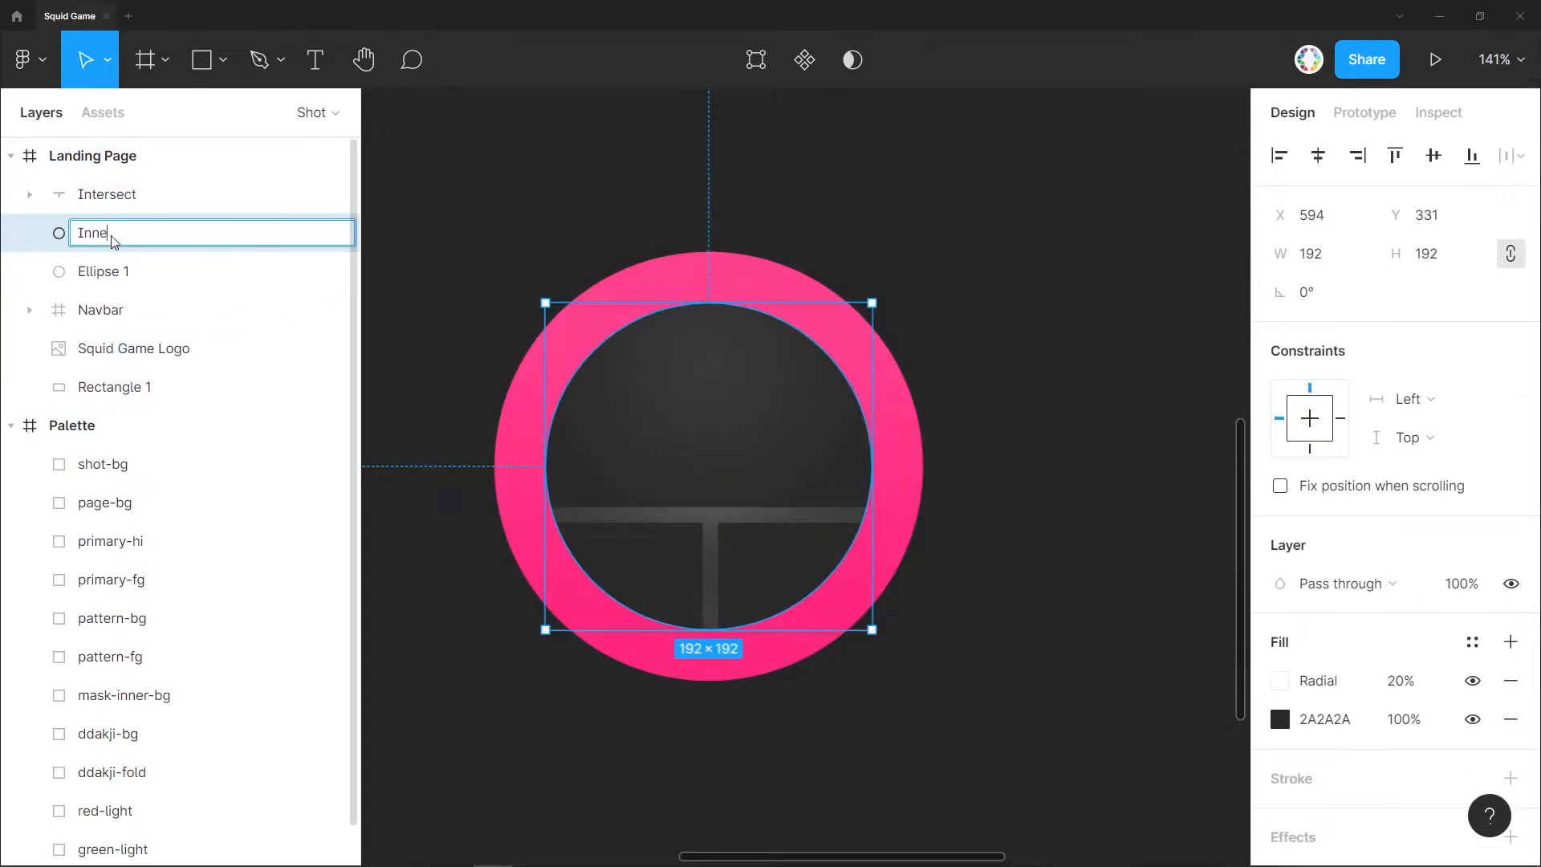
type("r")
key("Tab")
type("Outer")
key("Return")
Turn the T shape, Inner and Outer layers into one component and name it Mask.
left_click(94, 201, "shift")
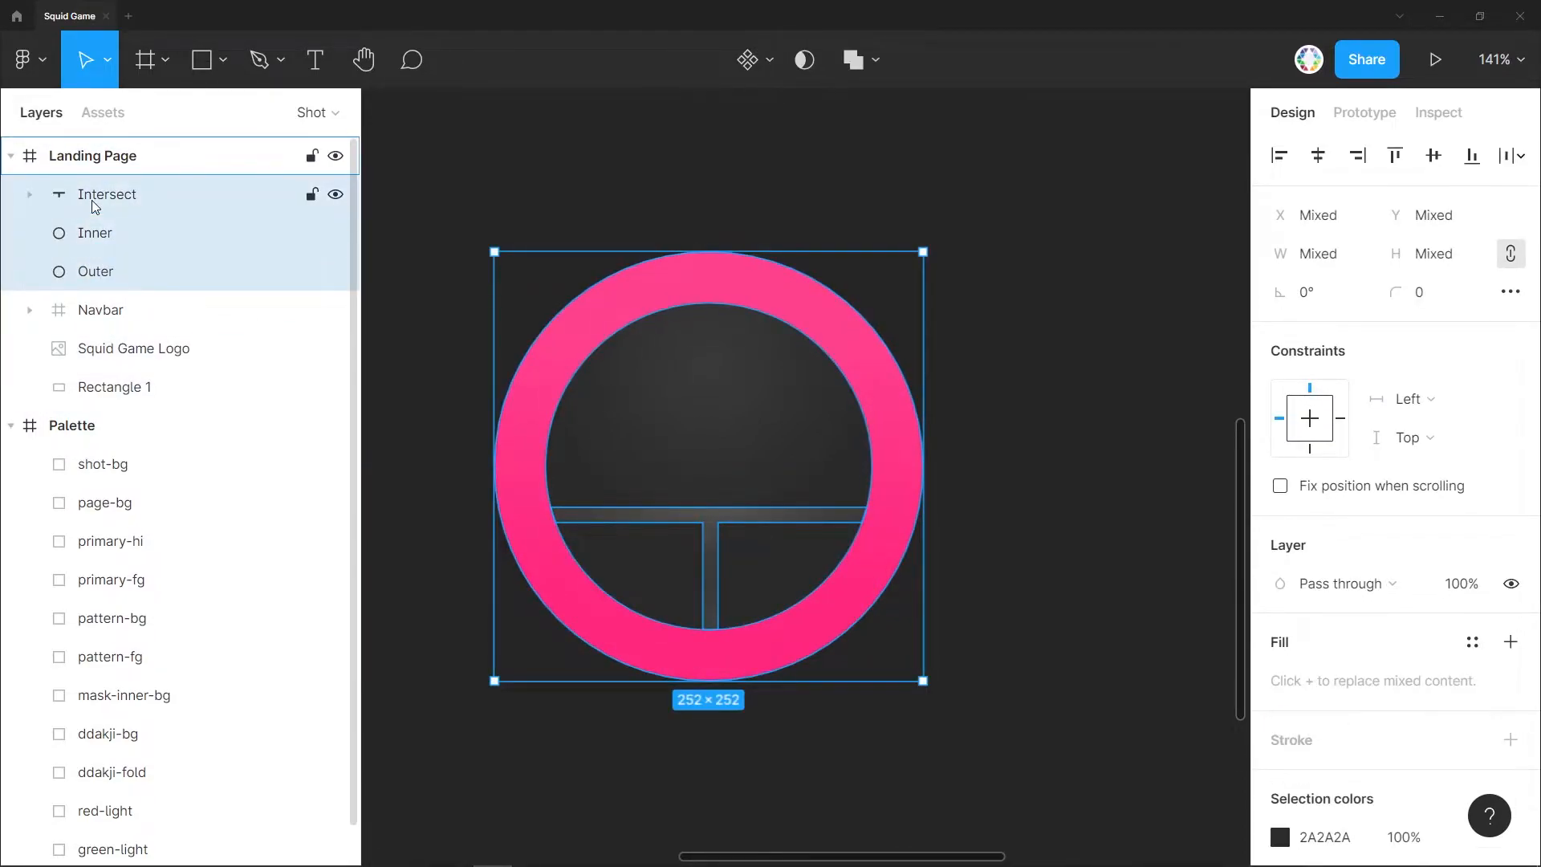
key("ctrl+alt+k")
scroll(457, 315, "down", 5)
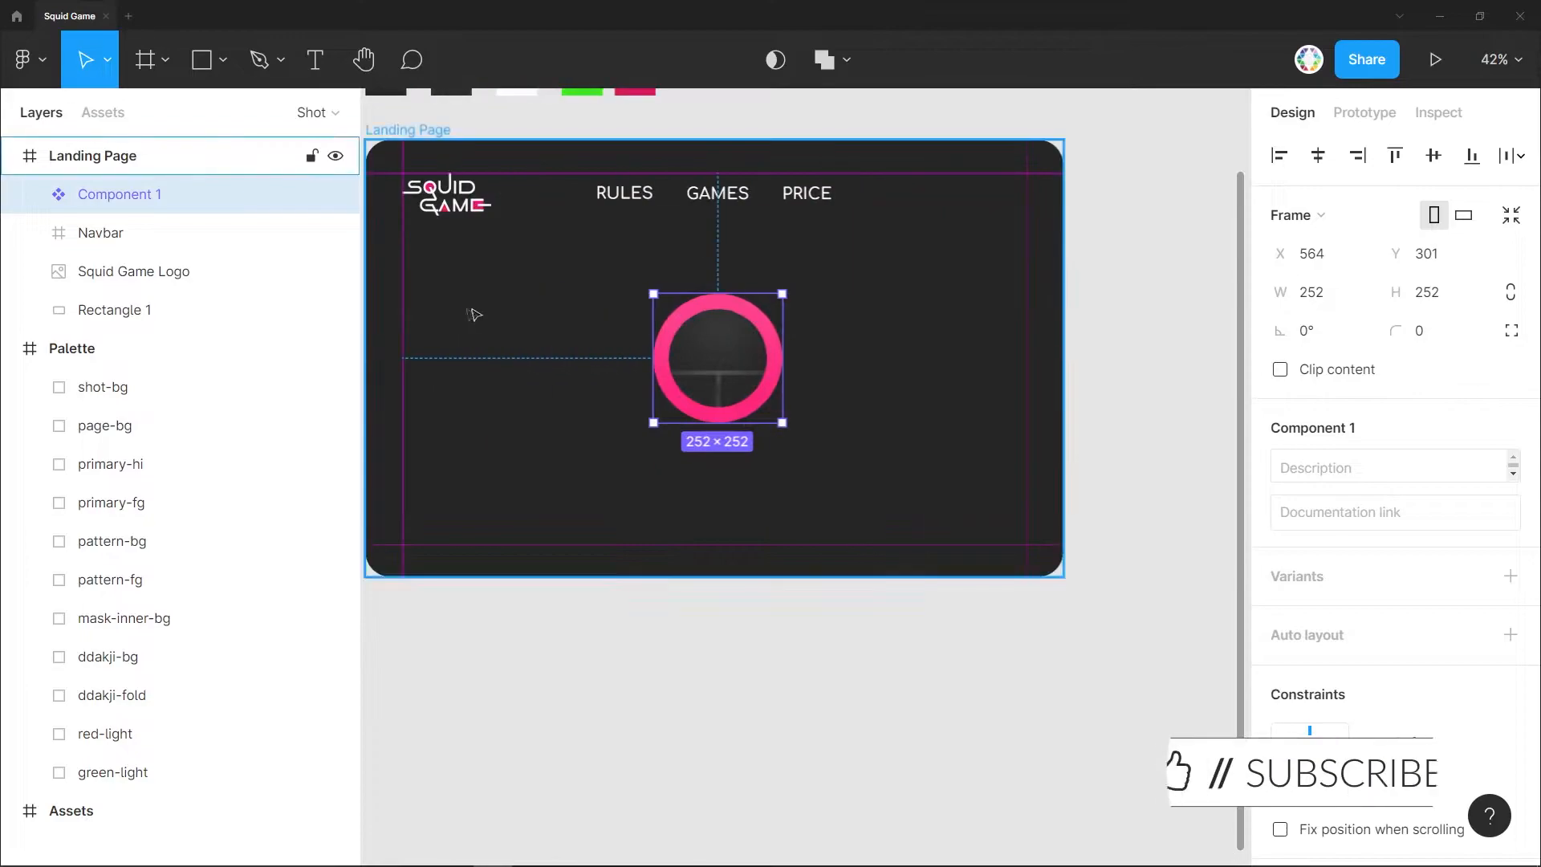
scroll(466, 314, "left", 2)
scroll(466, 313, "up", 4)
double_click(144, 194)
type("Mask")
key("Return")
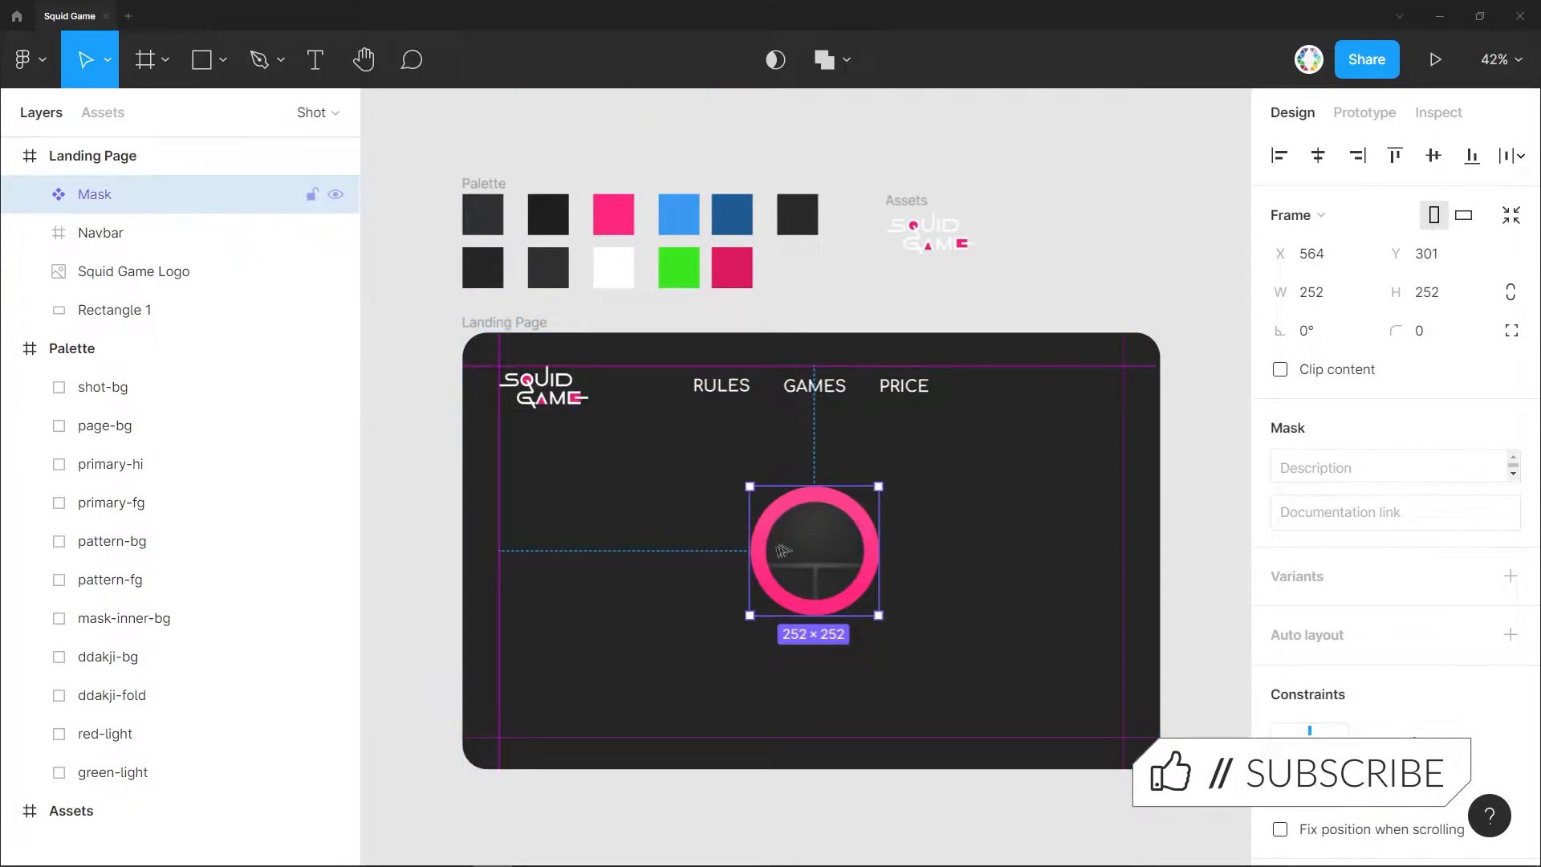
Place Mask copies higher up on both sides of the original and bring the original in front of them.
left_click_drag(825, 550, 912, 527)
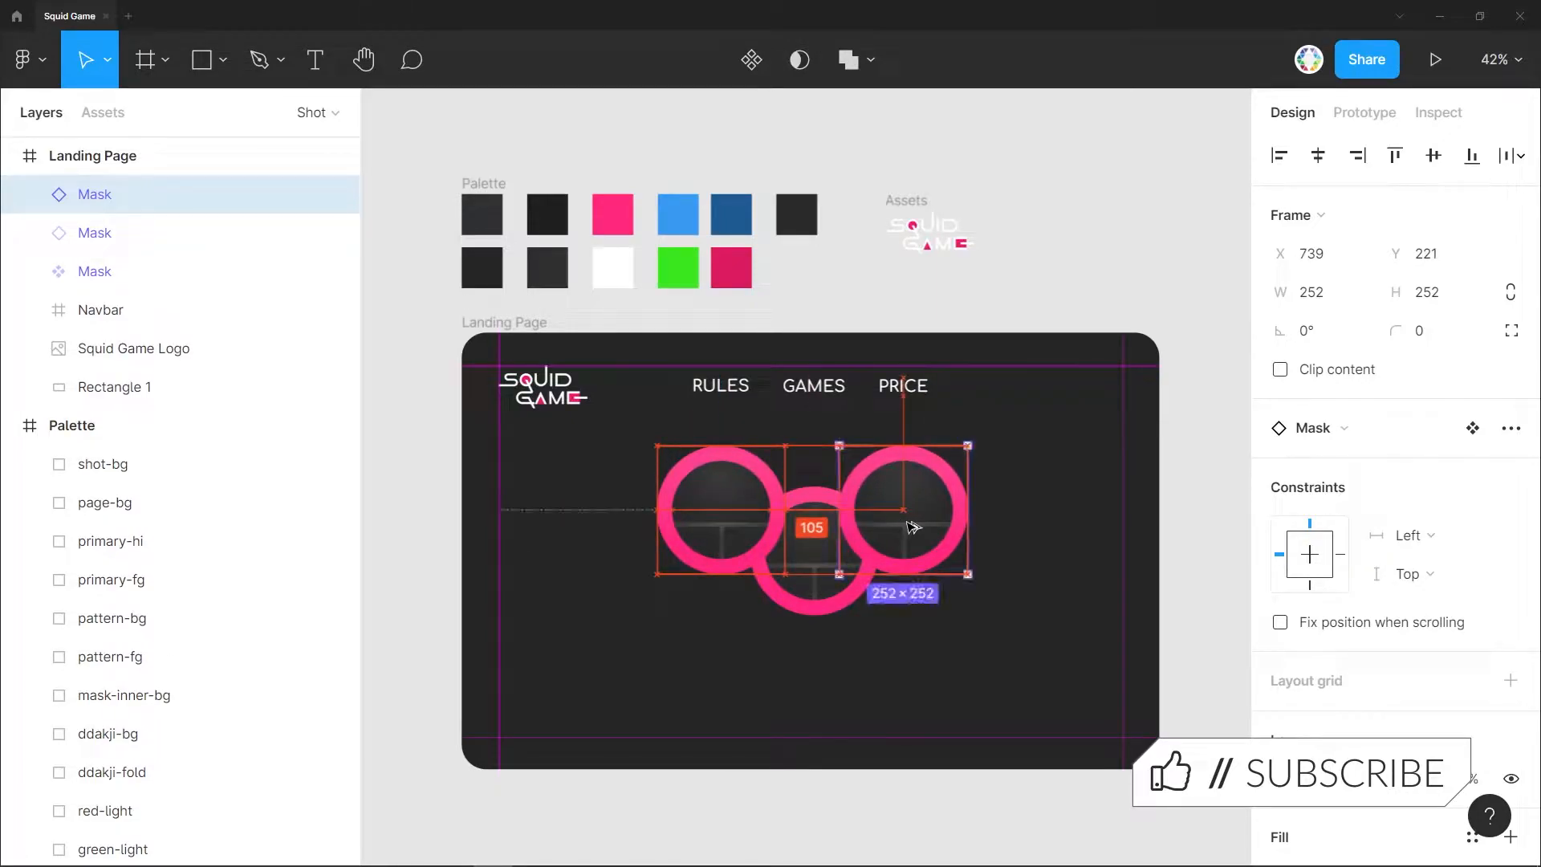
left_click(812, 573)
left_click_drag(118, 244, 93, 197)
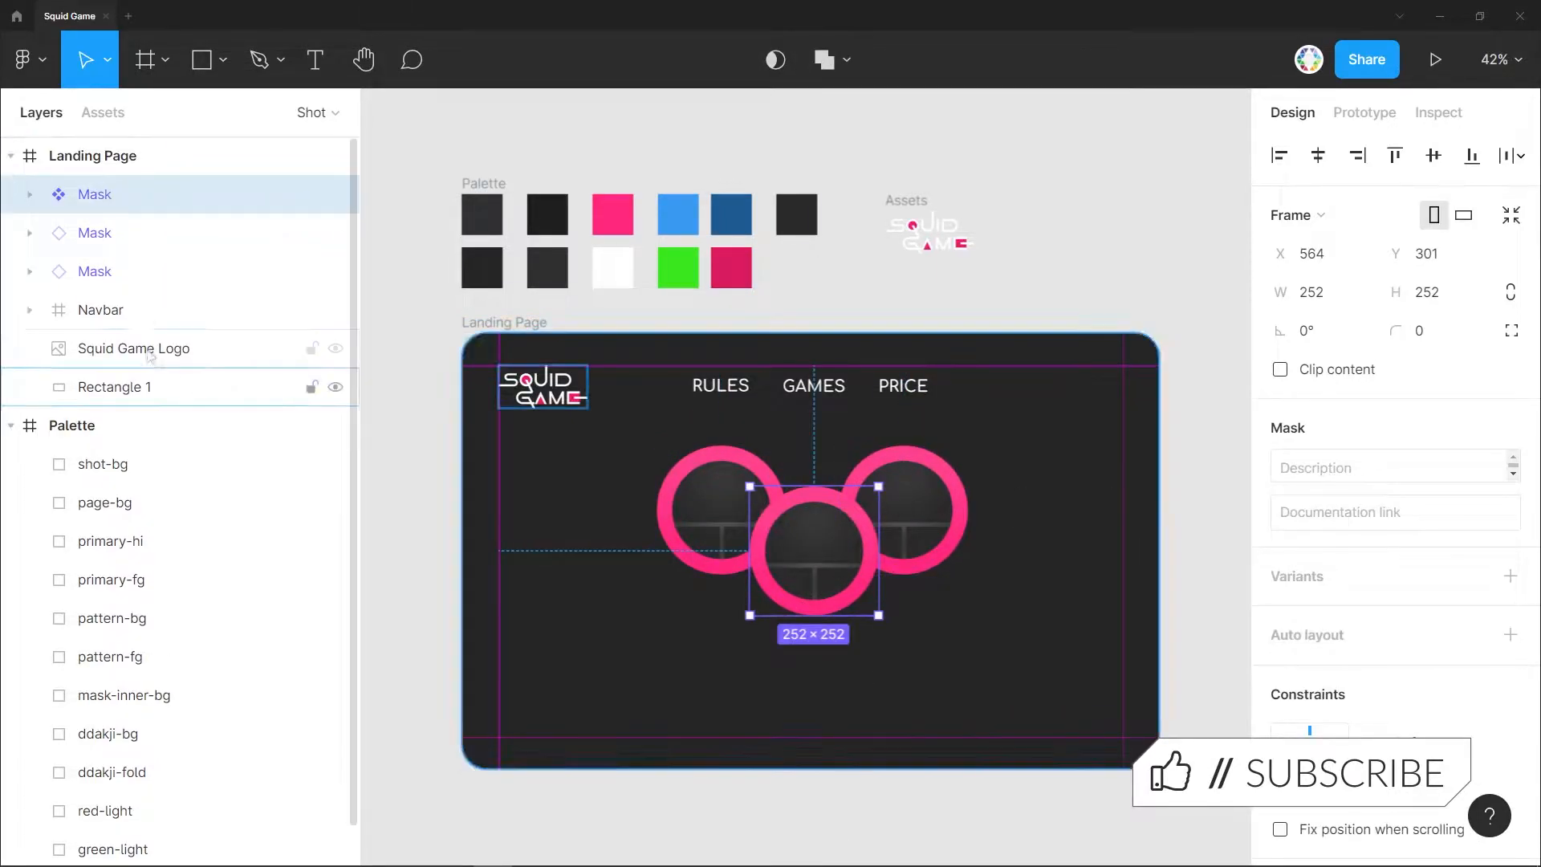
Add a drop shadow to the Outer circle inside the main Mask component and open its settings.
left_click(30, 195)
left_click(161, 310)
scroll(1445, 707, "down", 1)
left_click(1510, 717)
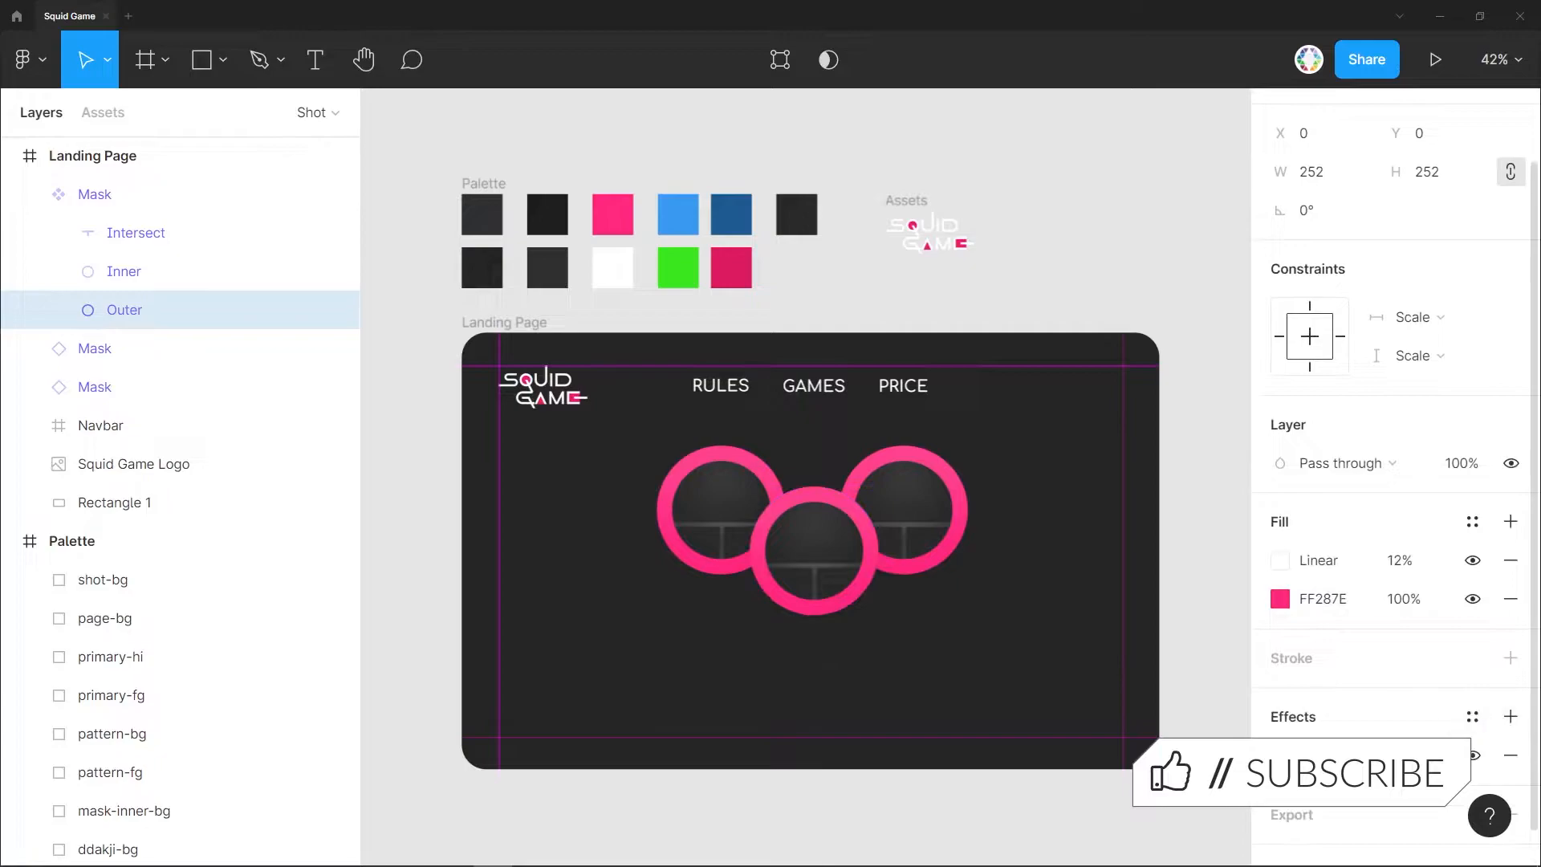
left_click(1280, 755)
scroll(926, 637, "up", 5)
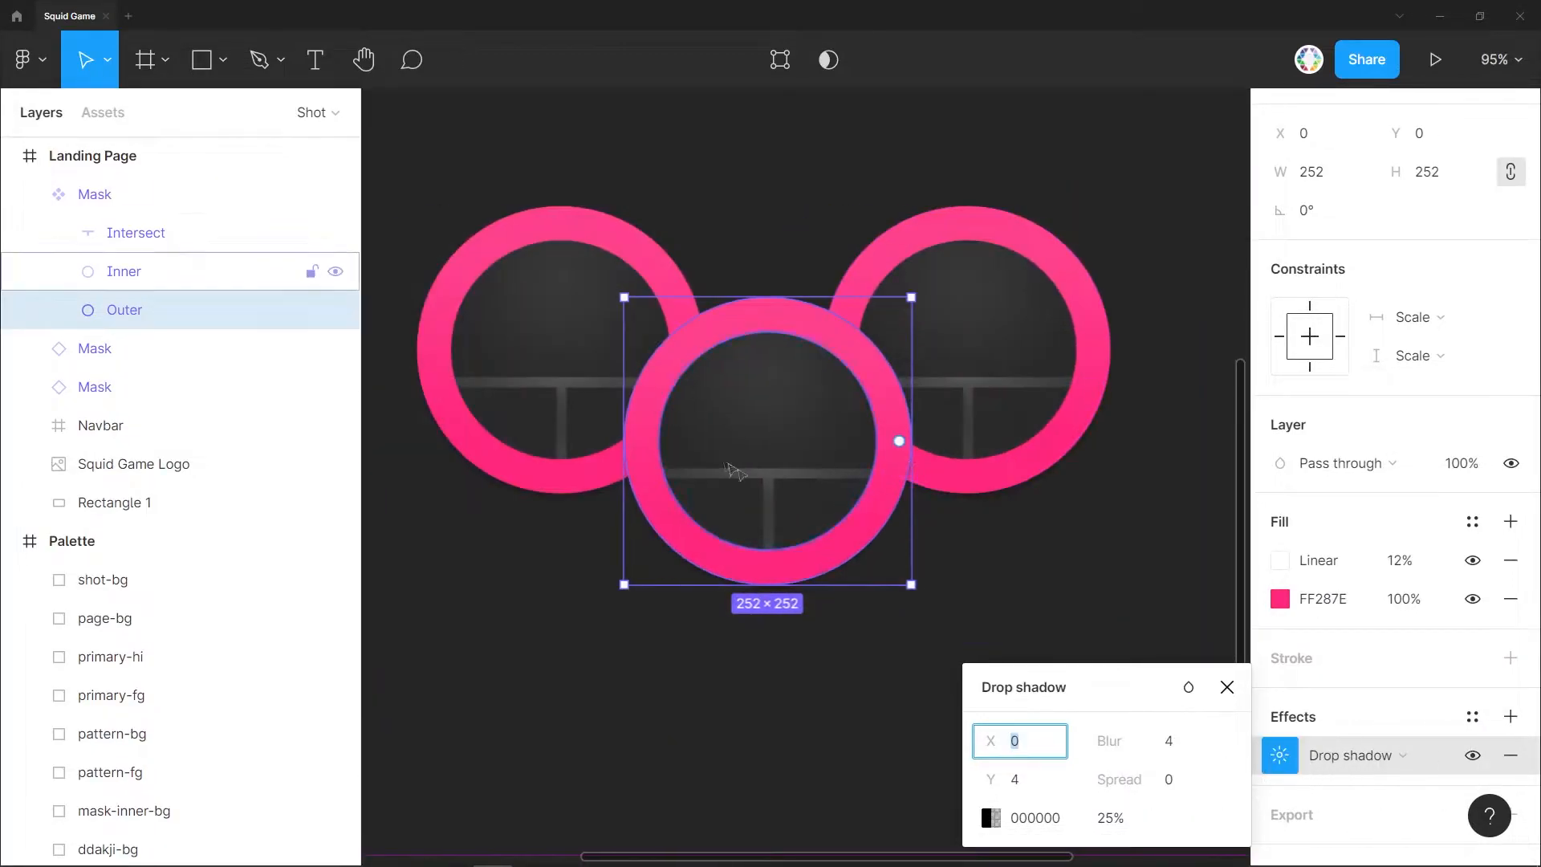
Change the drop shadow's colour to the dark blue-grey 263438.
left_click(991, 818)
left_click_drag(775, 245, 1058, 179)
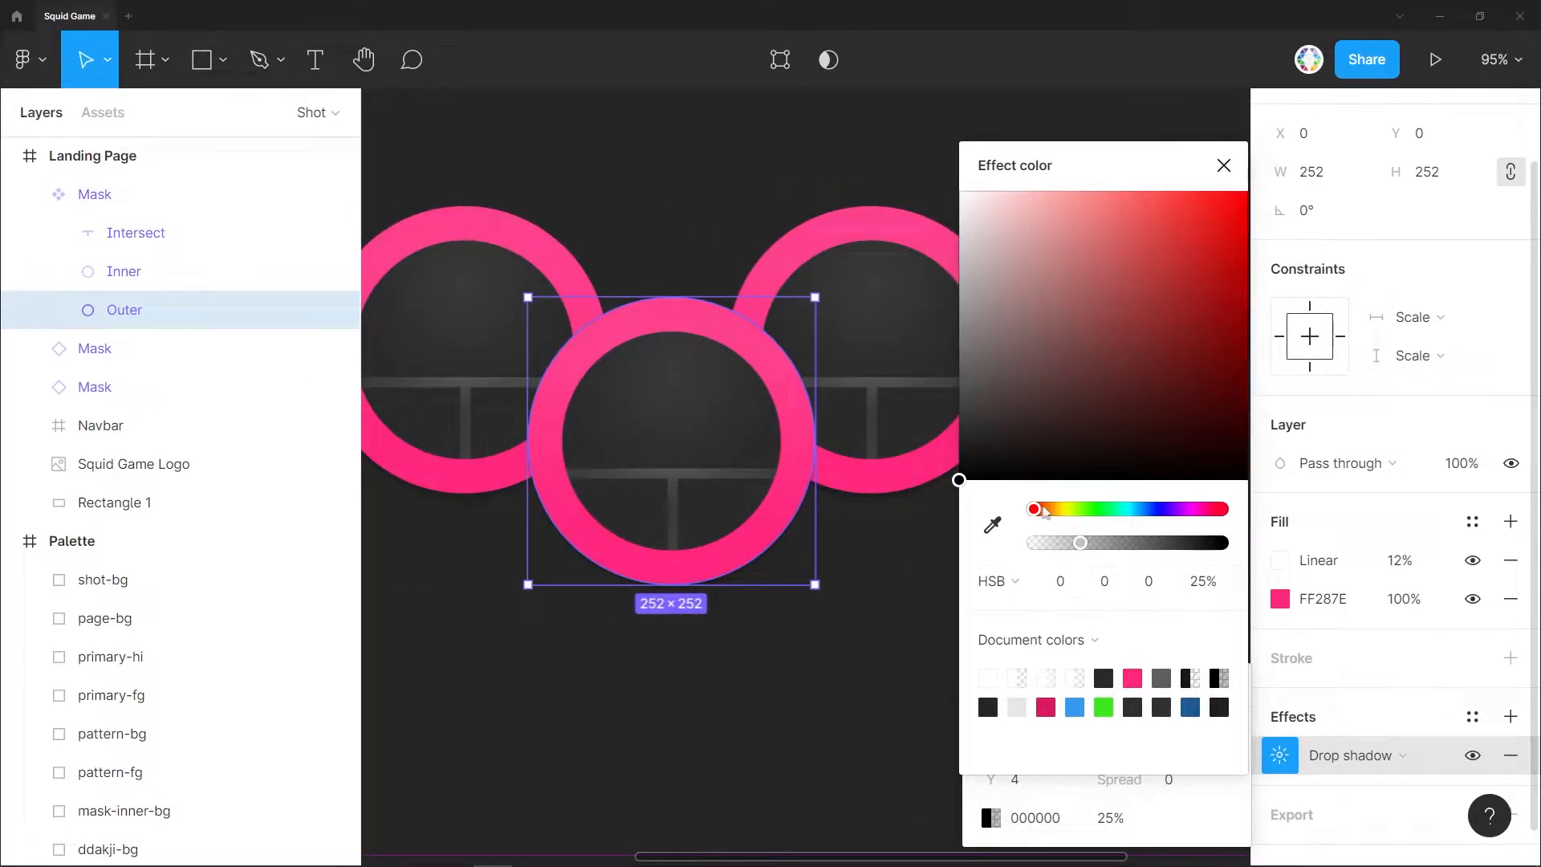
left_click_drag(1033, 513, 1137, 526)
left_click_drag(1018, 413, 1052, 415)
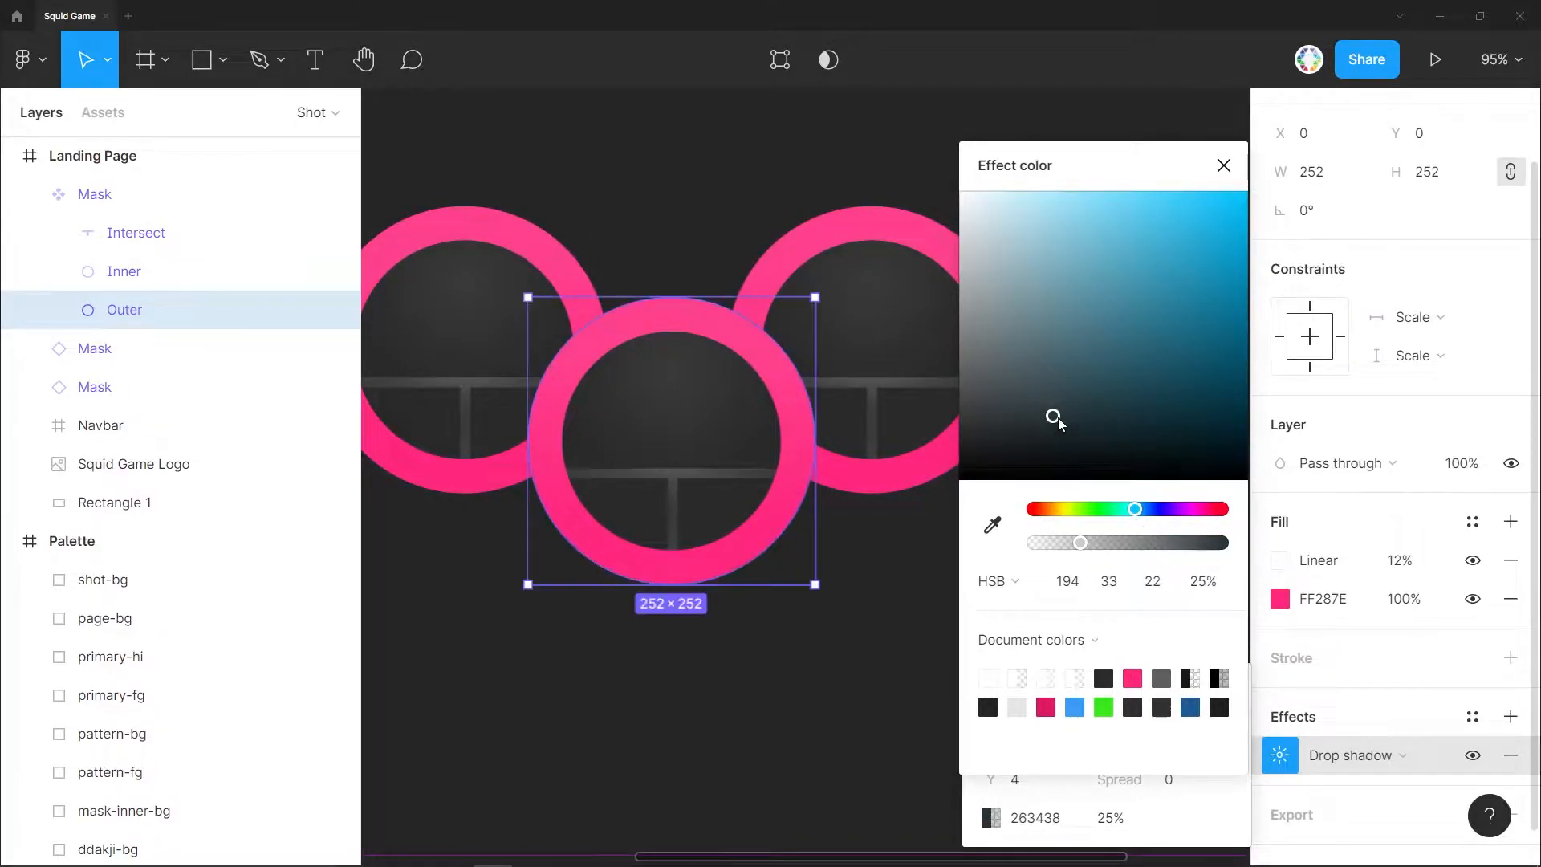
Set the drop shadow's X and Y offsets to 0 and its blur to 44.
left_click(1223, 166)
left_click(1013, 753)
key("Tab")
type("0")
key("Tab")
key("shift+Up")
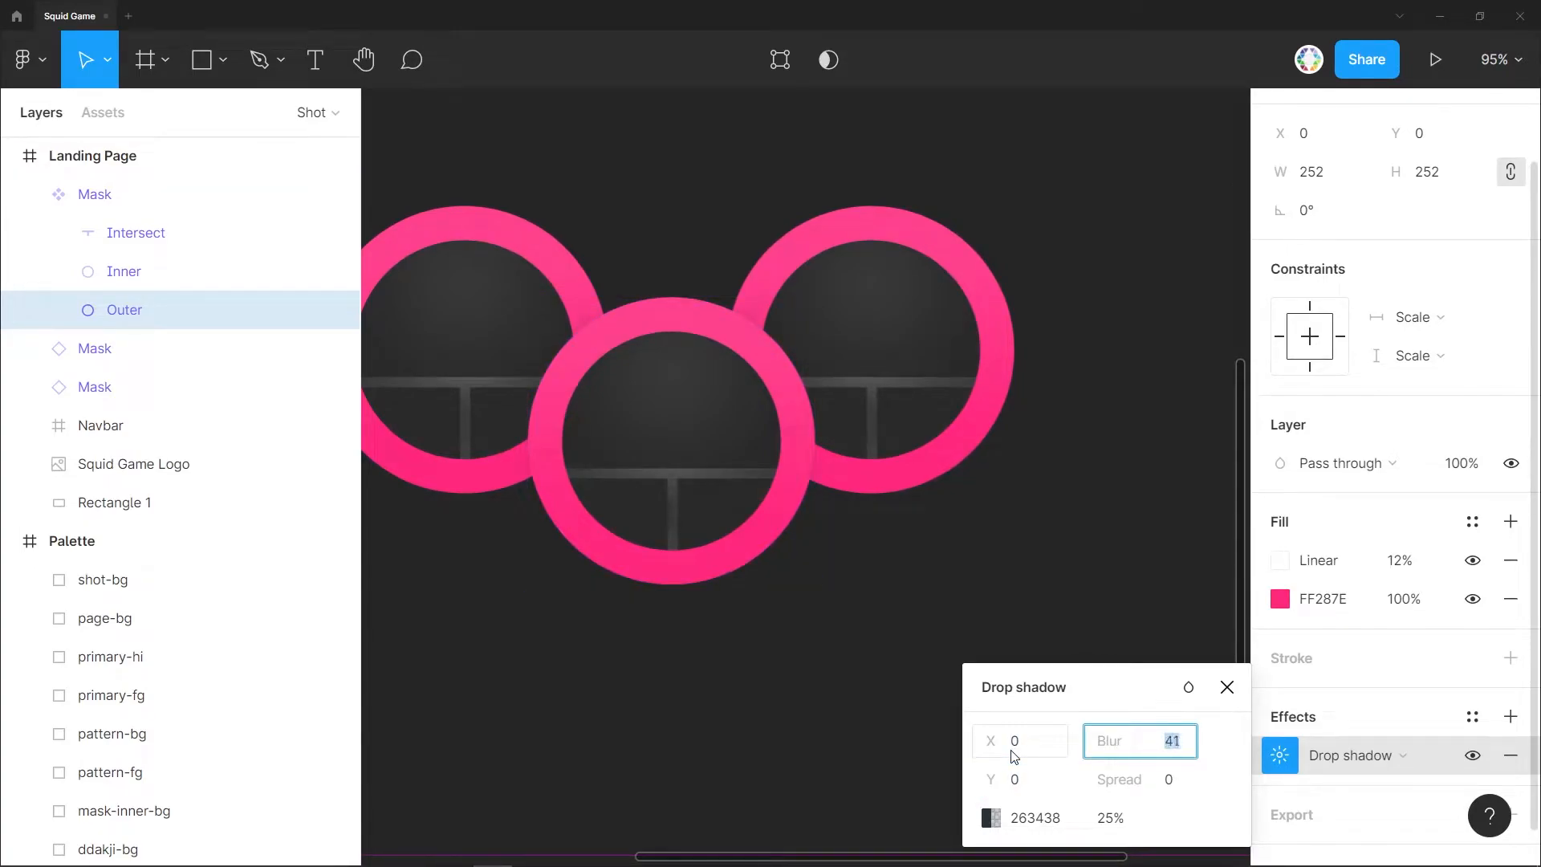
Raise the drop shadow's opacity to somewhat under 91% and finish editing the shadow.
left_click(1123, 817)
key("shift+Up")
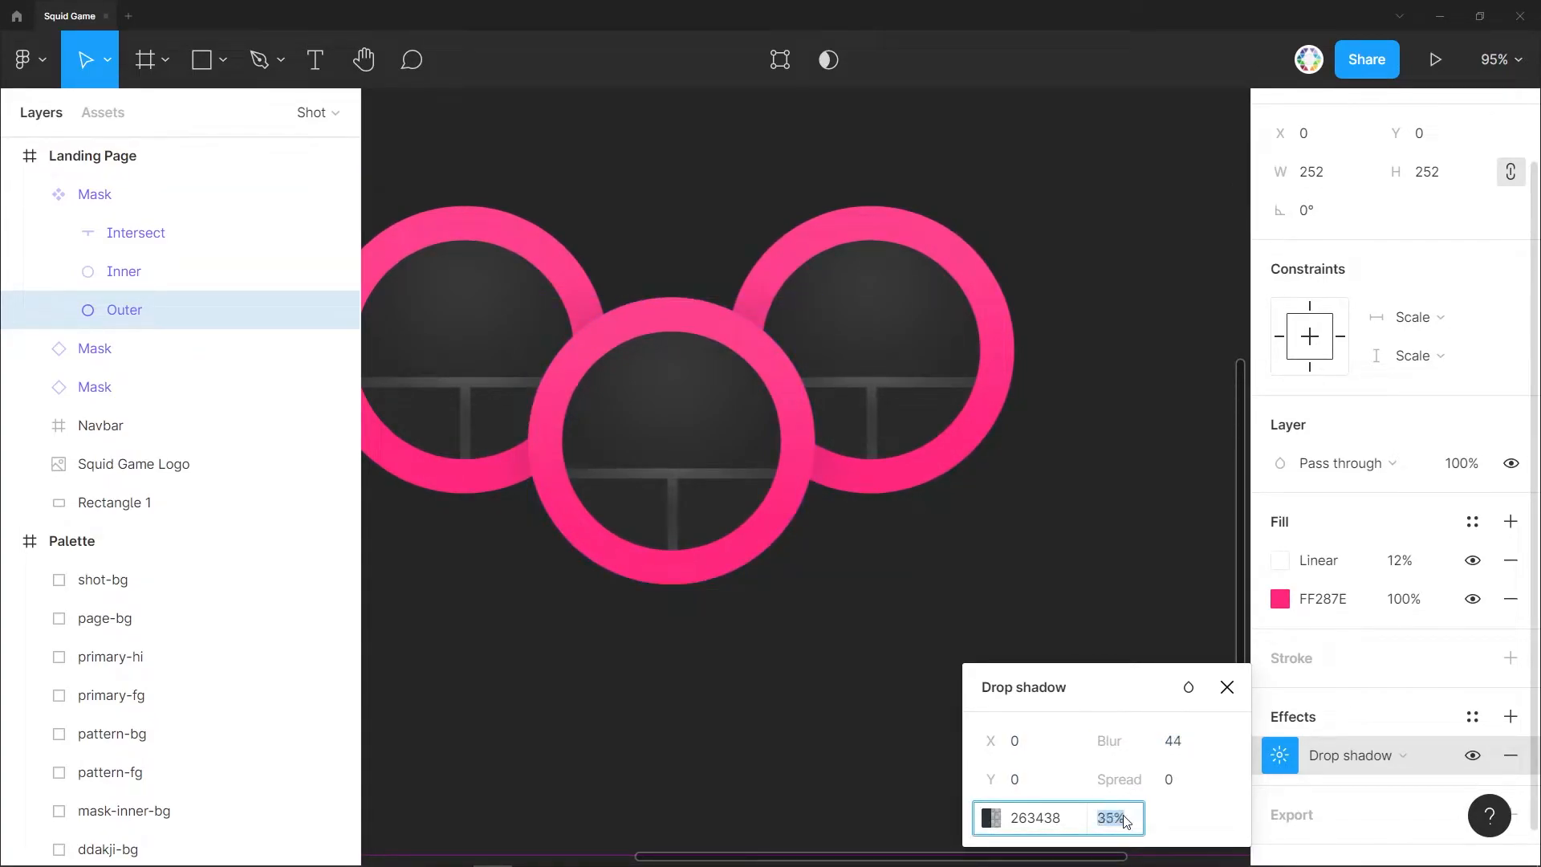
key("Up")
key("Up")
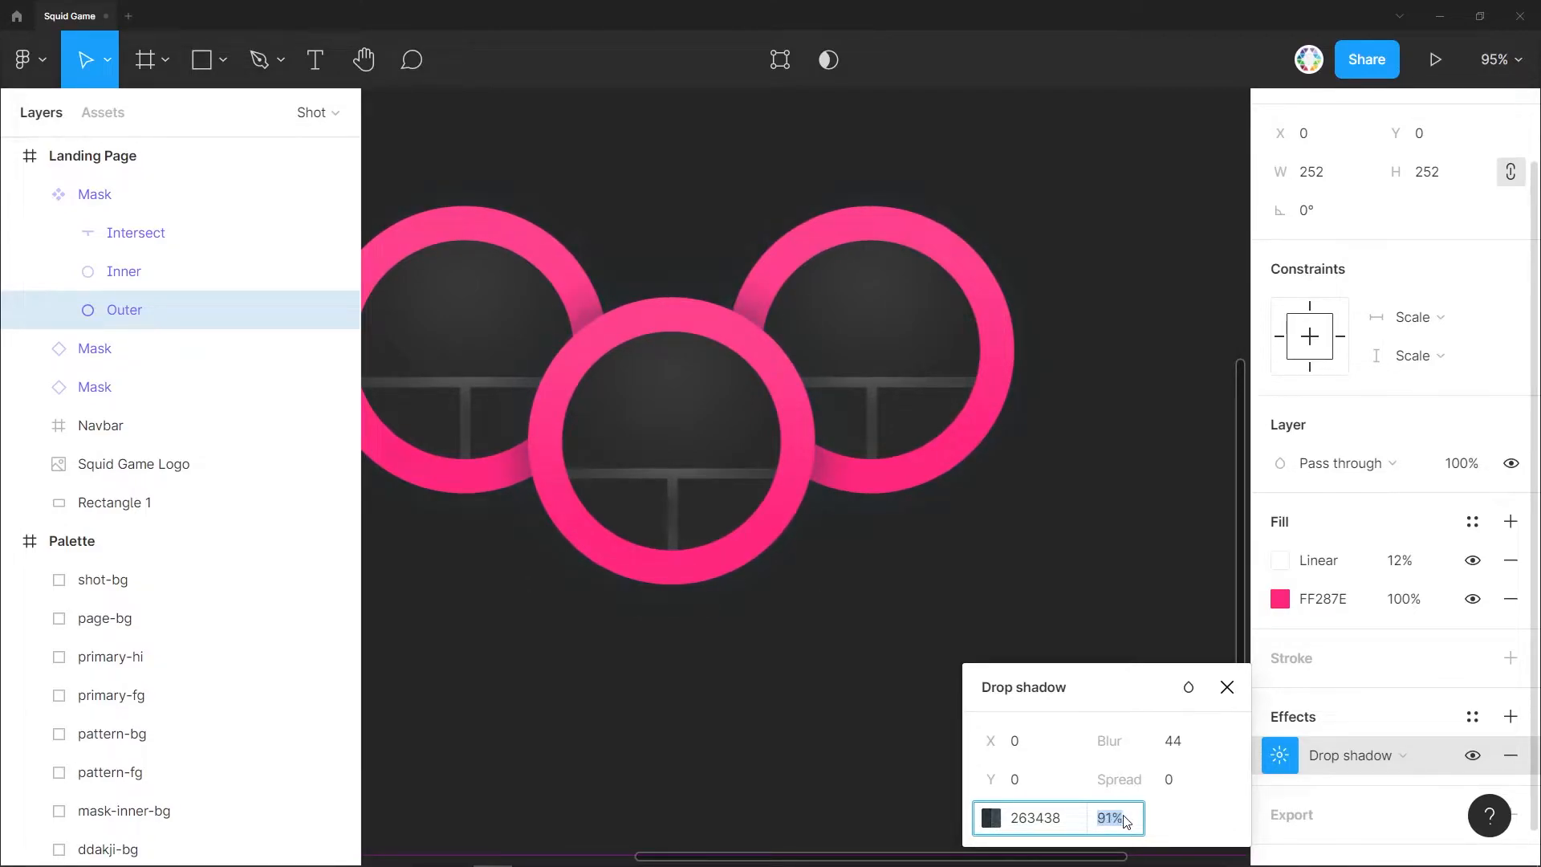
key("Down")
key("Down")
key("Down")
key("Down")
left_click(879, 590)
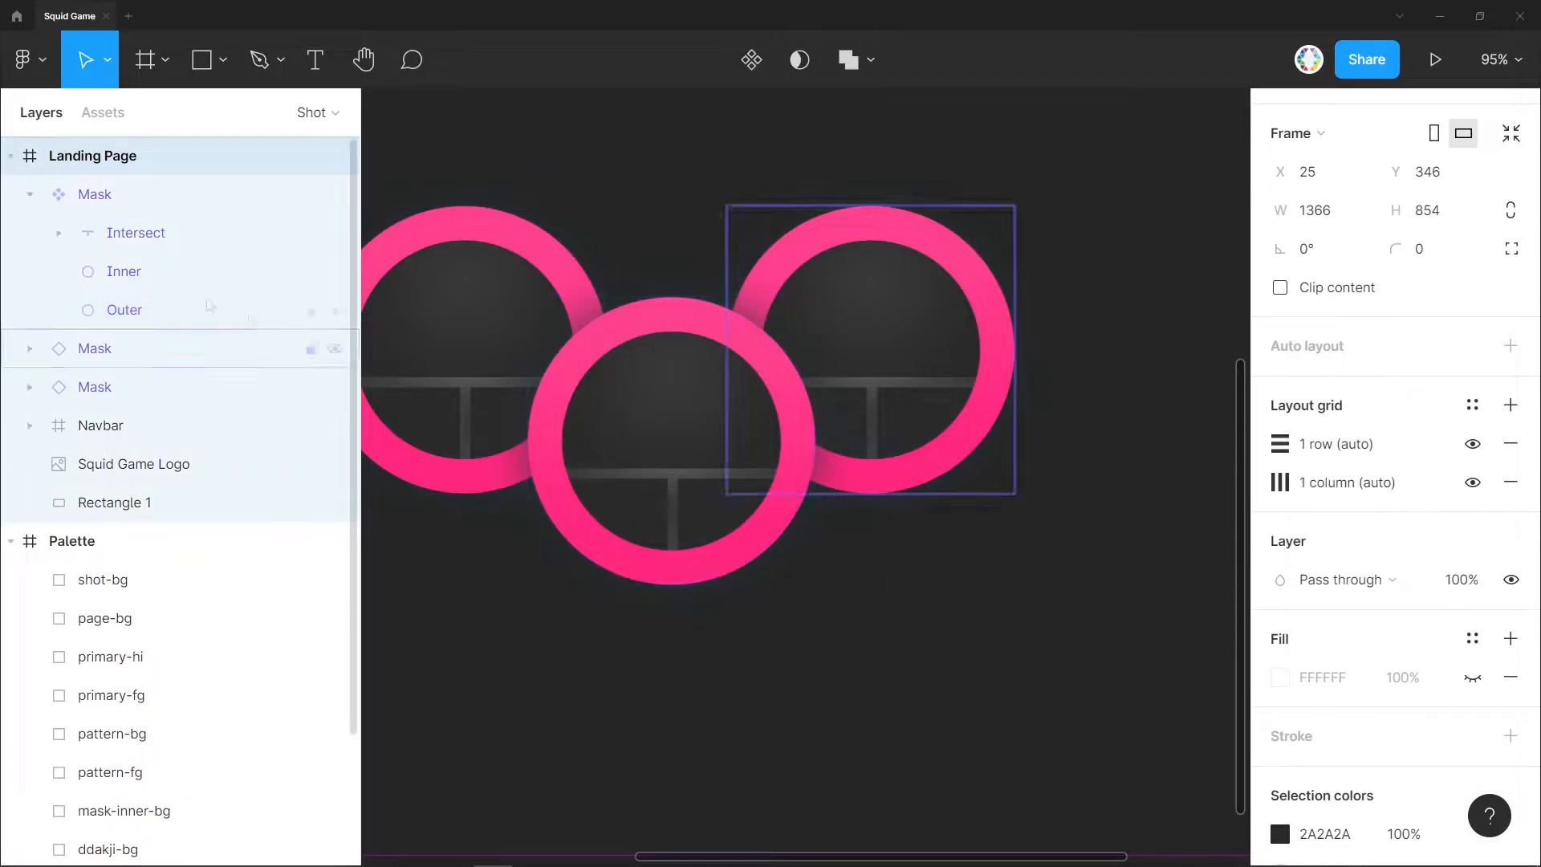
left_click(31, 195)
left_click(223, 60)
left_click(161, 203)
left_click_drag(663, 405, 708, 440)
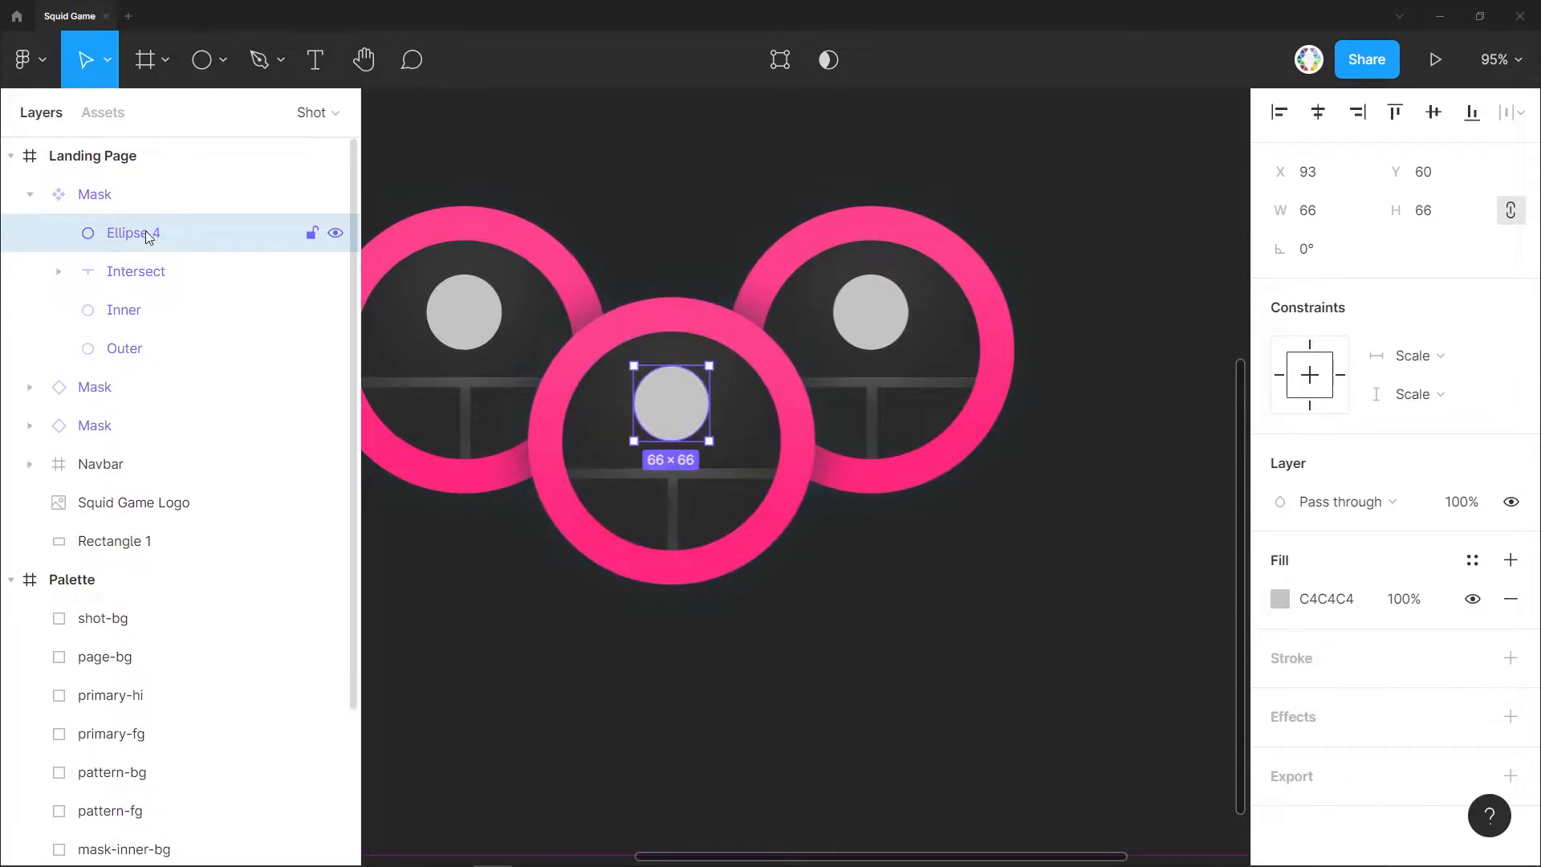
key("Delete")
left_click(30, 195)
Wrap the front Mask component in its own frame.
left_click(78, 197)
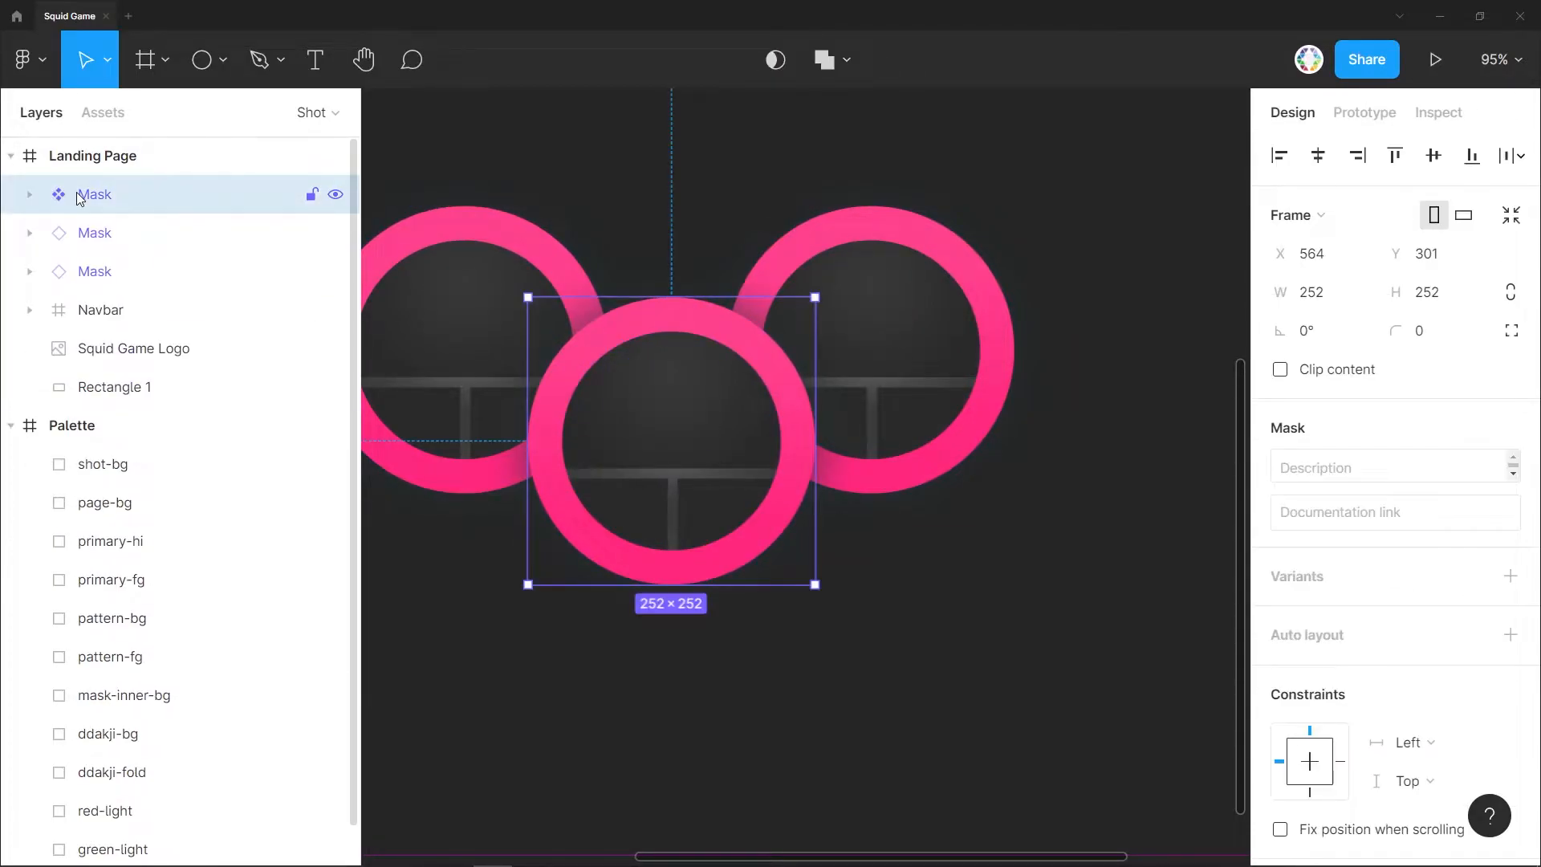
key("ctrl+alt+g")
left_click(29, 194)
Draw a 66 × 66 circle above the T bar, put it above Mask in the new frame, and centre it horizontally.
left_click(202, 59)
left_click_drag(664, 402, 701, 440)
left_click_drag(151, 274, 144, 218)
left_click(57, 272)
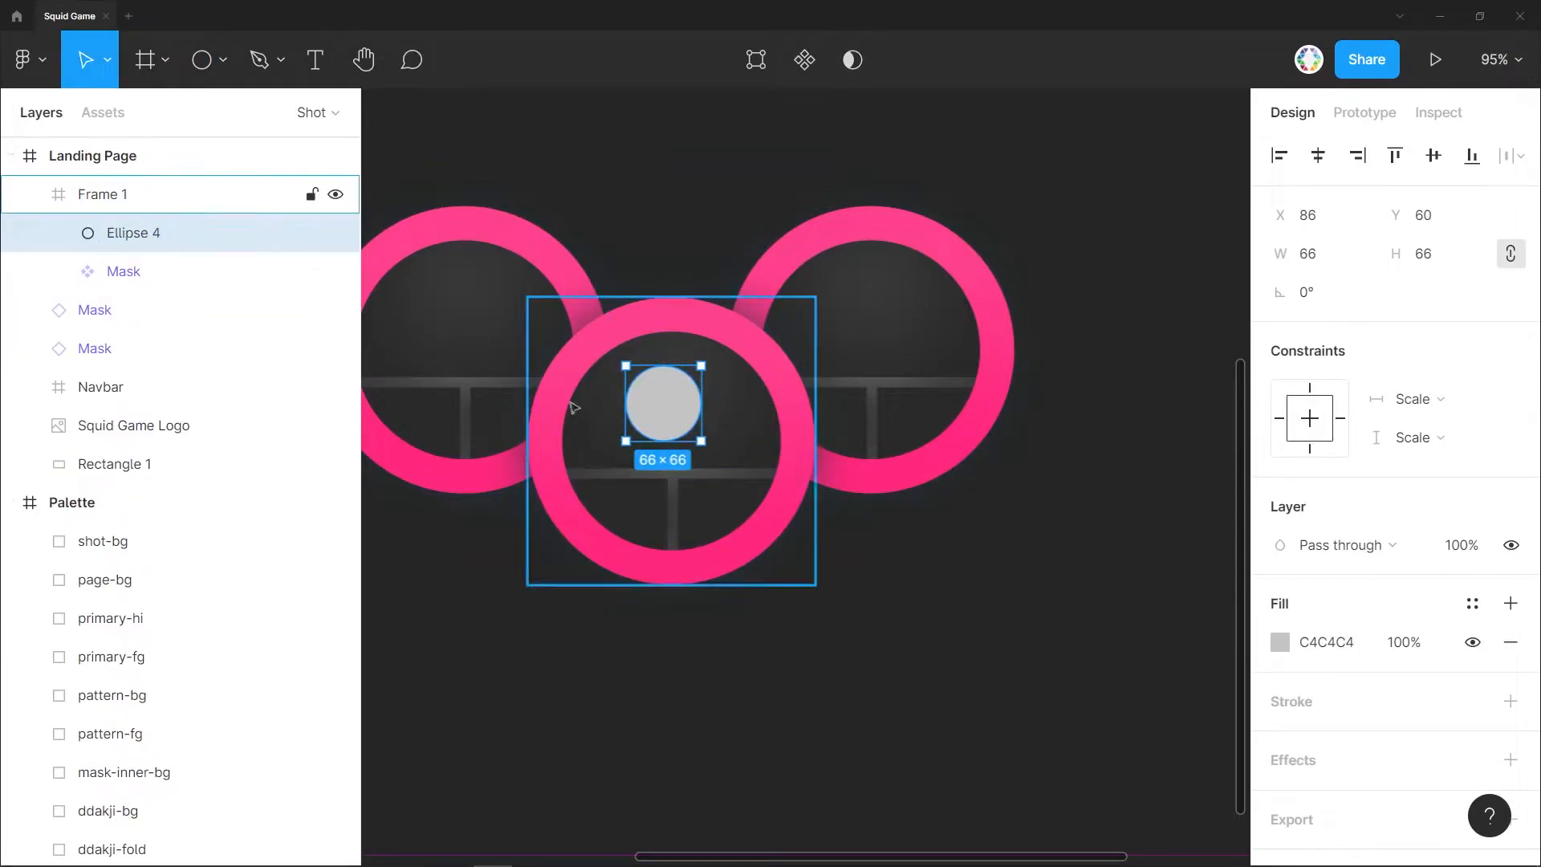
left_click(1317, 154)
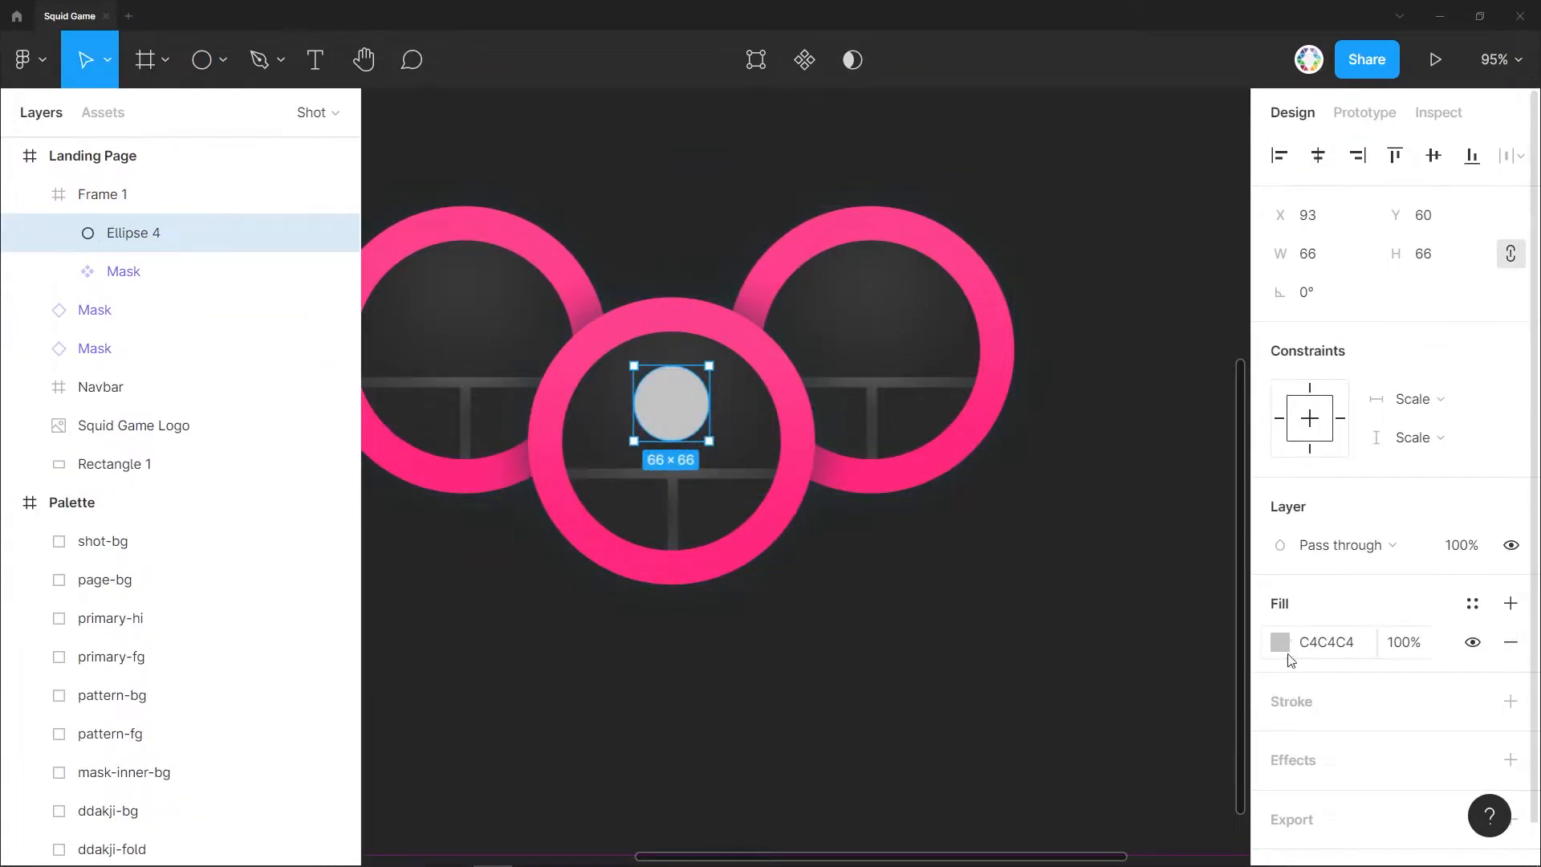
Replace the circle's fill with a white (FFFFFF) inside stroke 6 wide.
left_click(1510, 642)
left_click(1510, 662)
left_click(1305, 746)
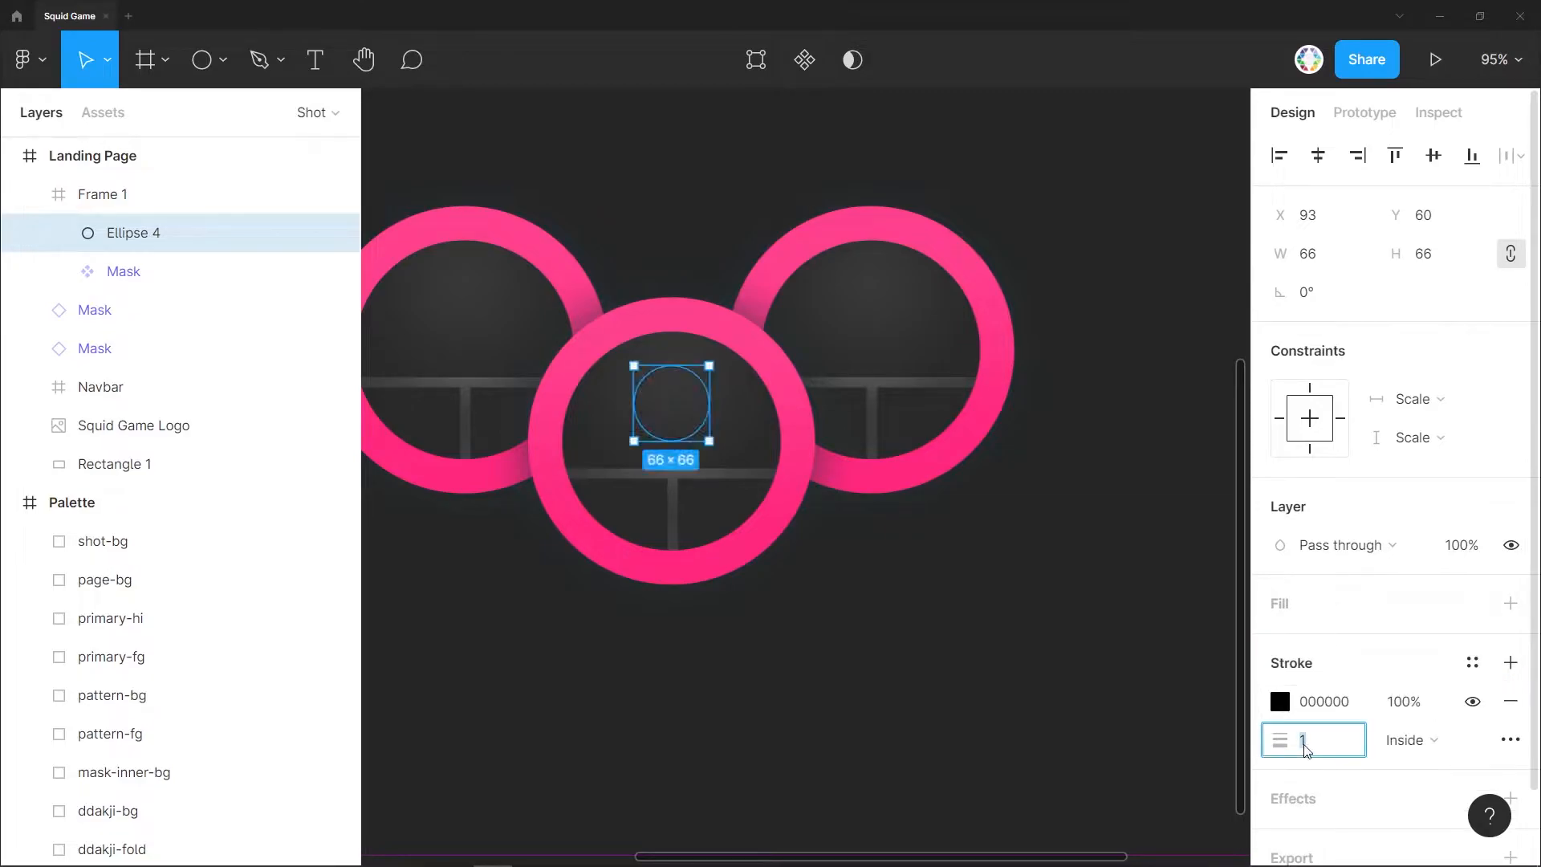
type("4")
key("Return")
left_click(1327, 711)
type("g")
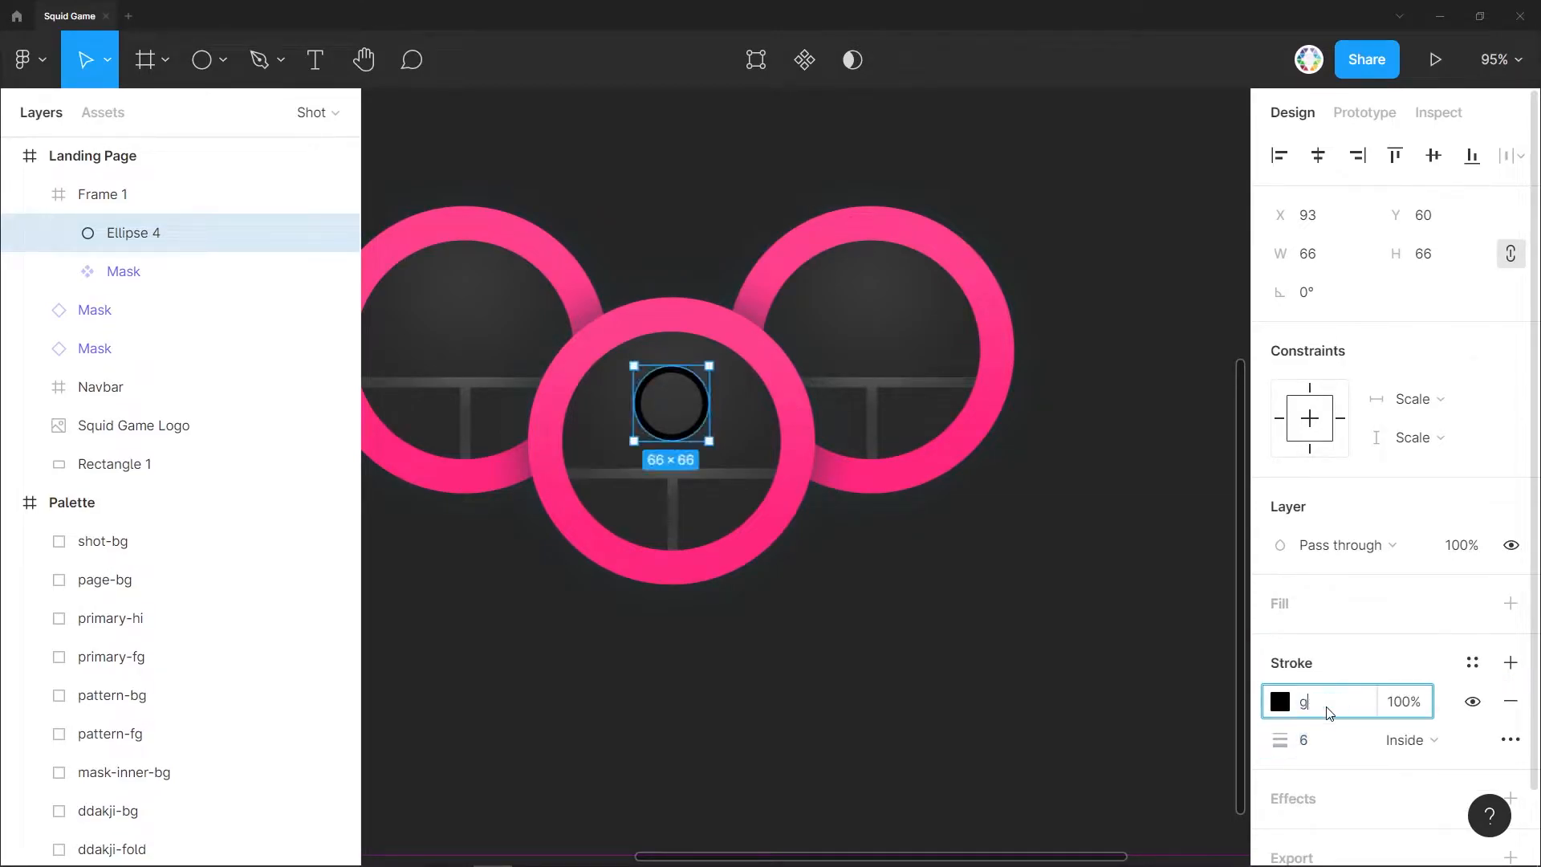
key("BackSpace")
type("f")
key("Return")
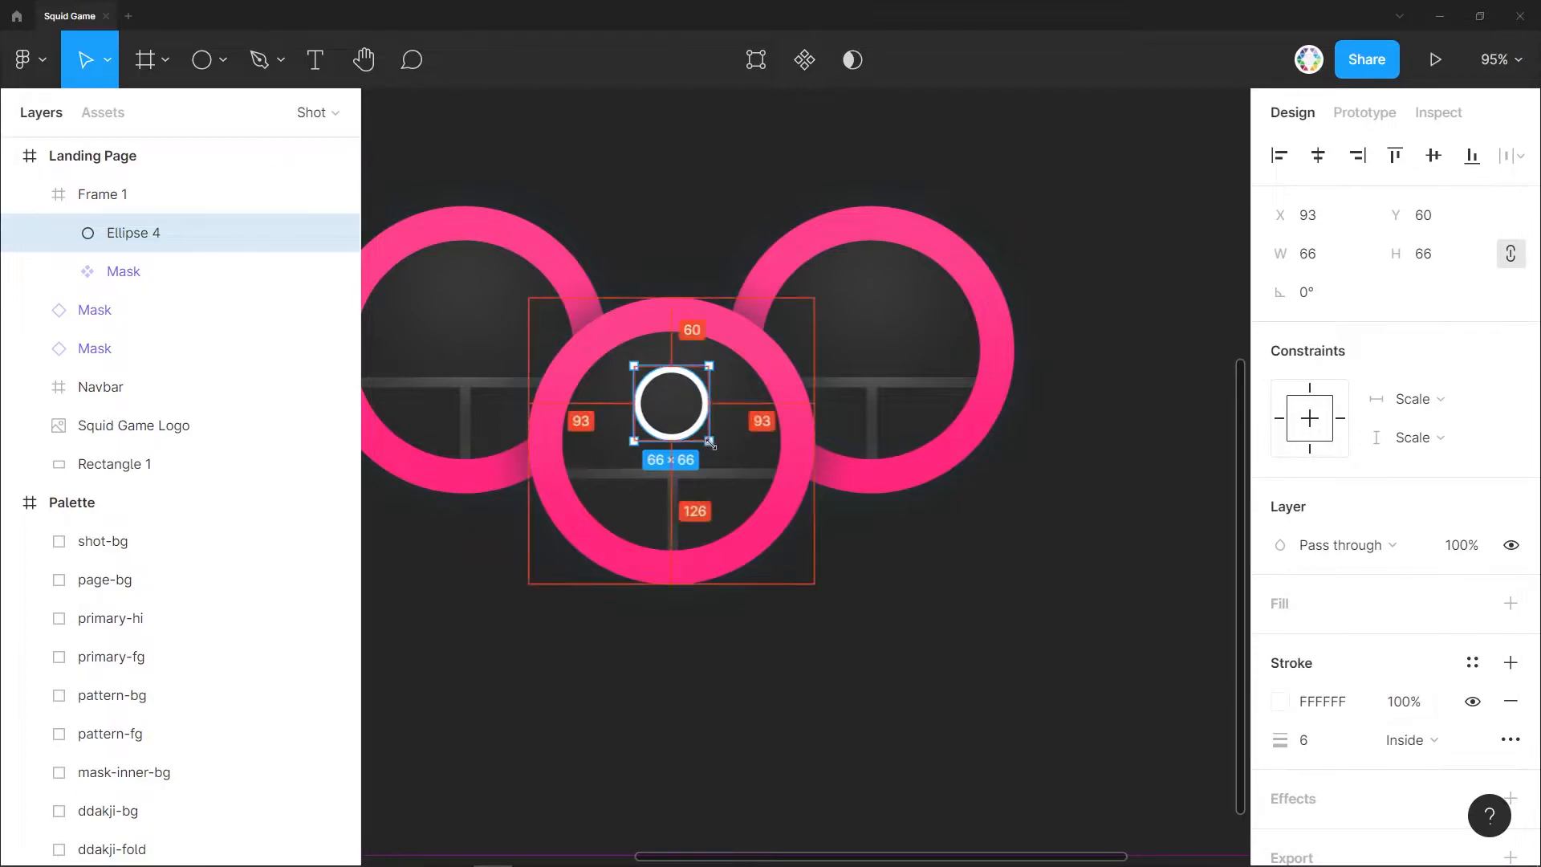
Enlarge the circle evenly around its centre to 80 × 80, with a stroke width of 9 and 88% layer opacity.
left_click_drag(708, 440, 717, 449)
left_click(1304, 740)
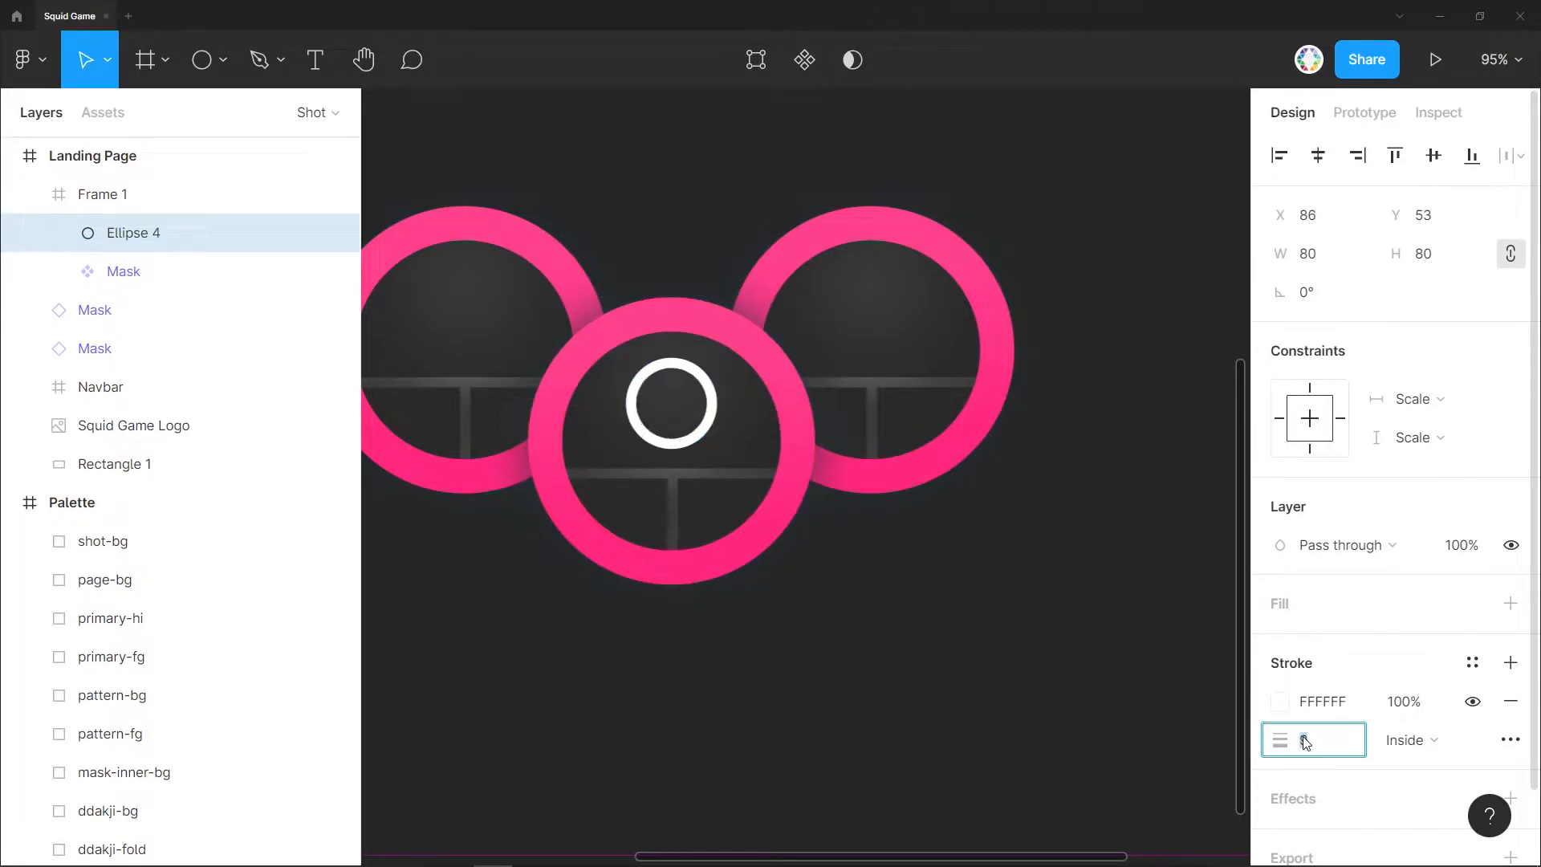
left_click(1465, 540)
type("8")
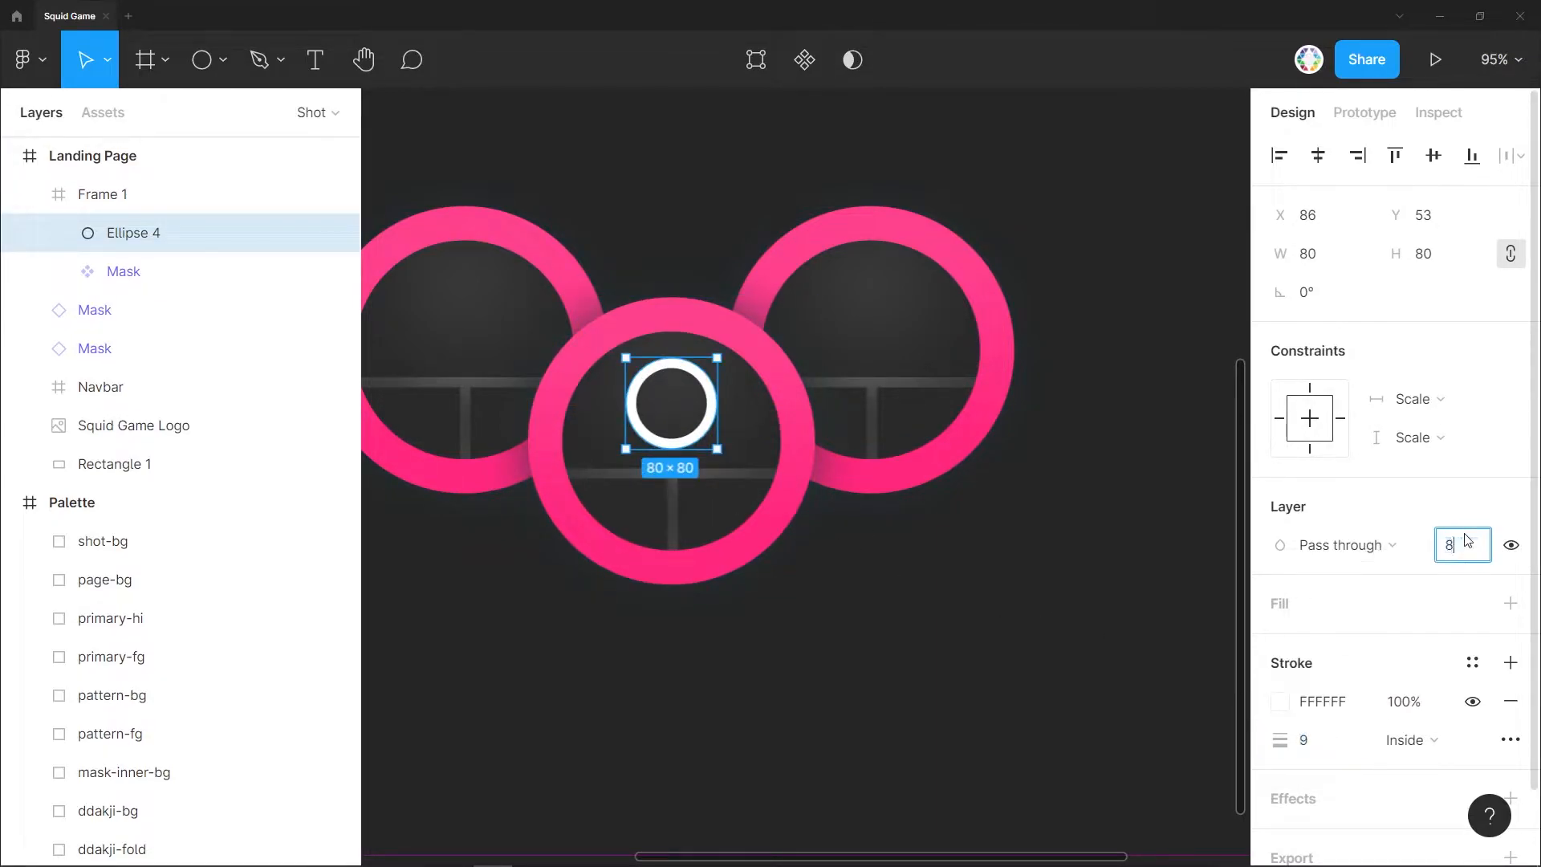
type("0")
key("Return")
left_click(747, 454)
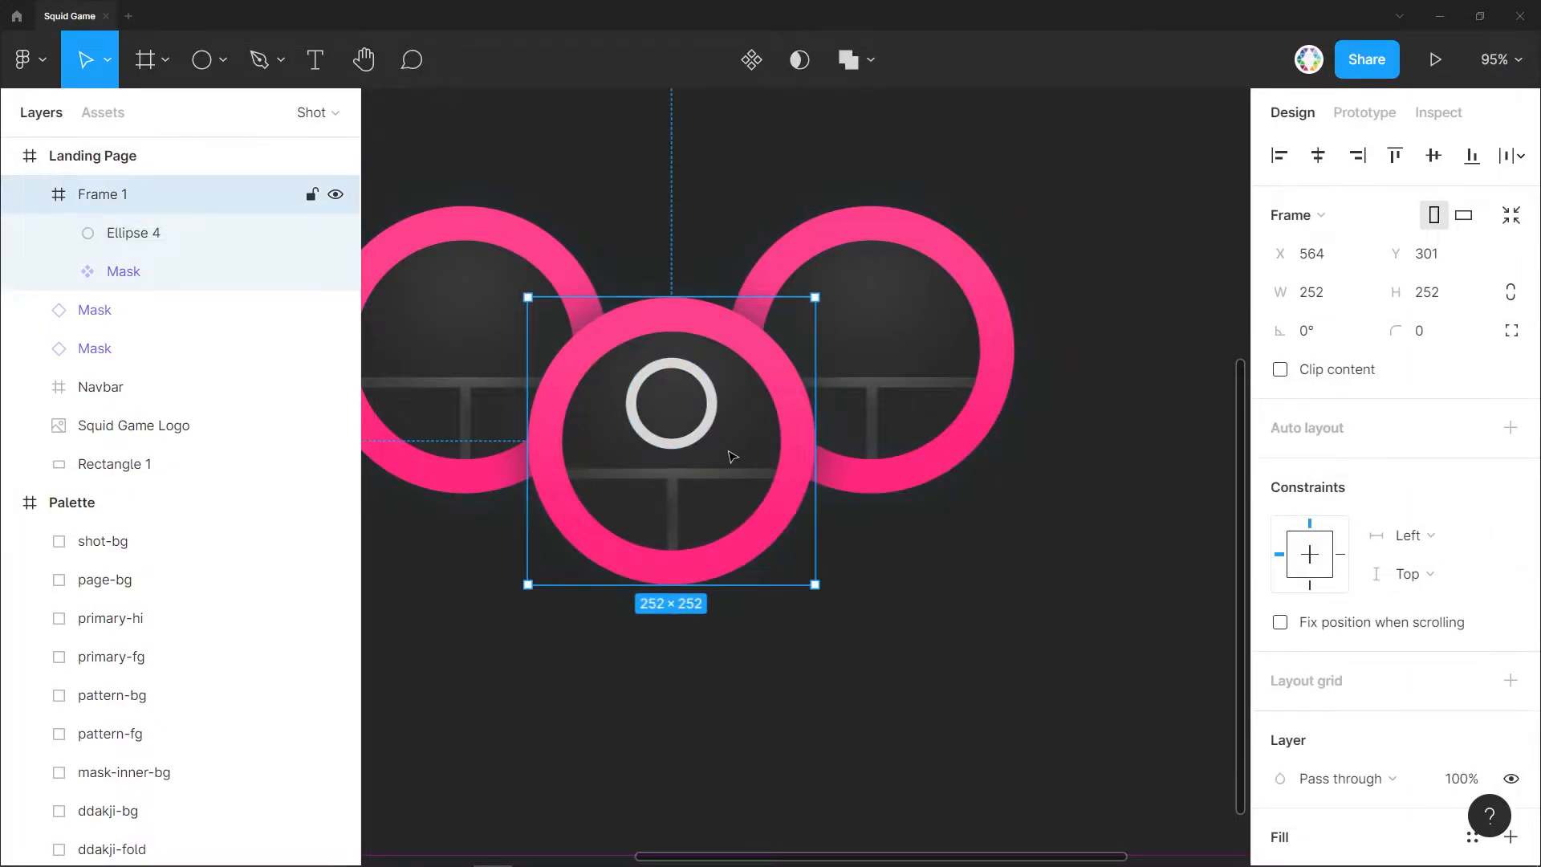
left_click(695, 440)
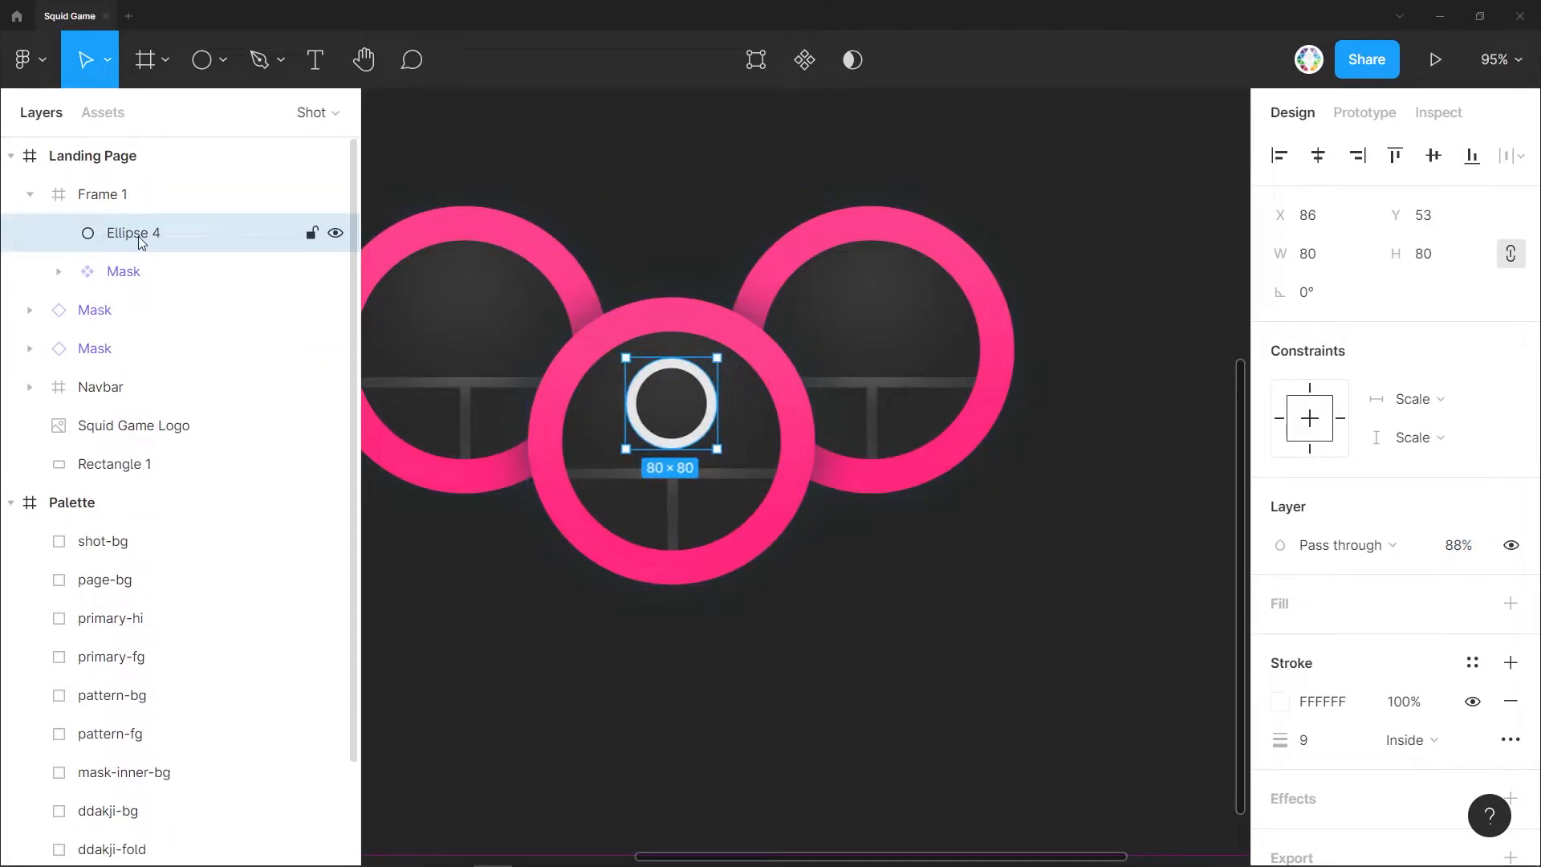
Rename the front mask's frame as Circle.
double_click(103, 196)
type("Circle")
key("Return")
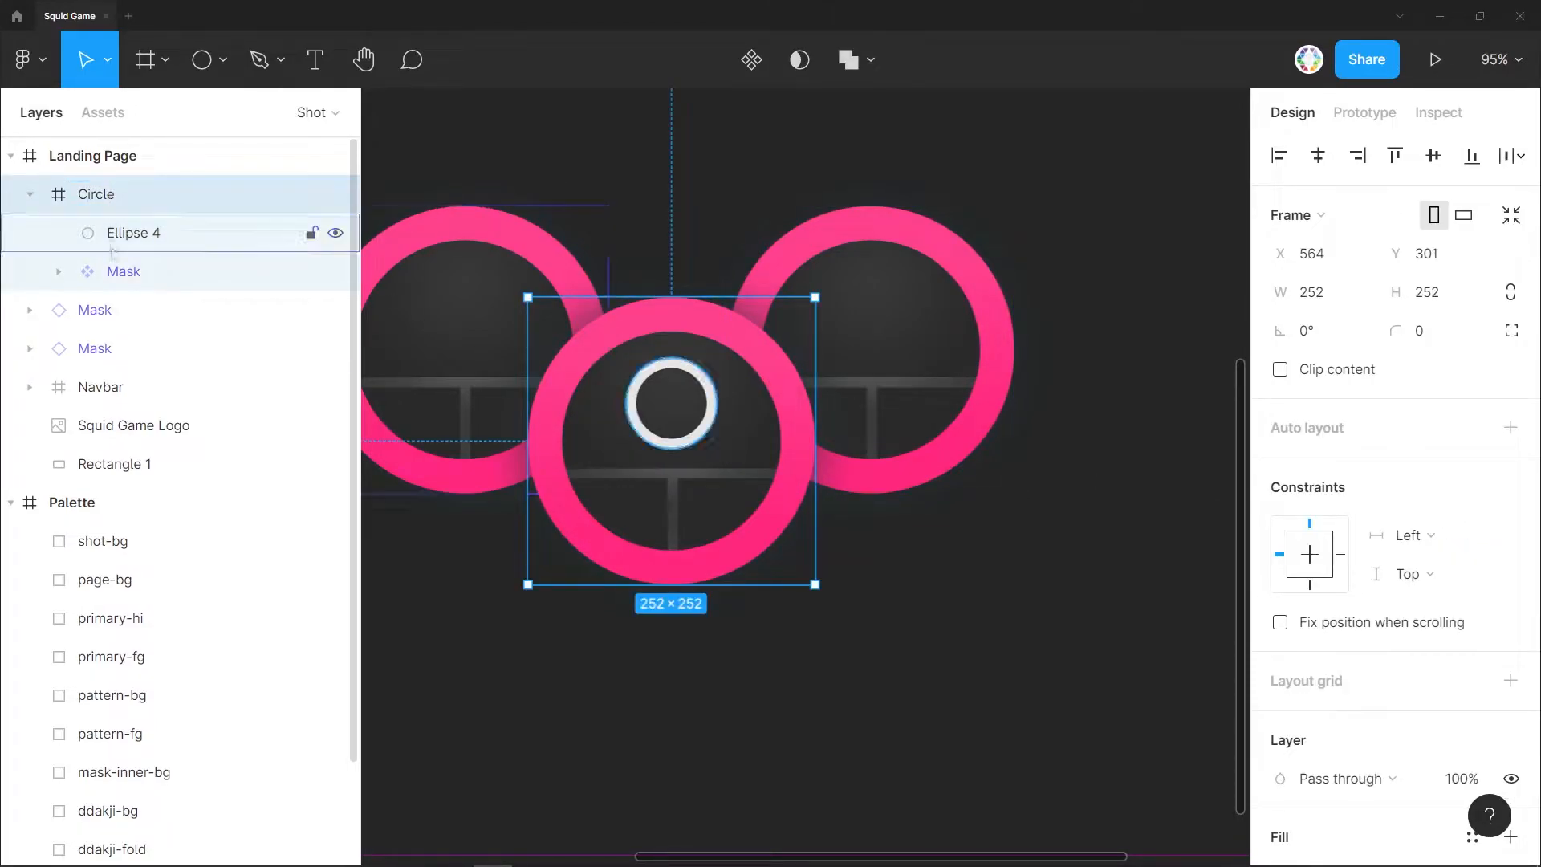
Wrap the Mask instance of the right-hand mask in its own frame and name it Square.
left_click(100, 310)
key("ctrl+alt+g")
double_click(100, 310)
type("Square")
key("Return")
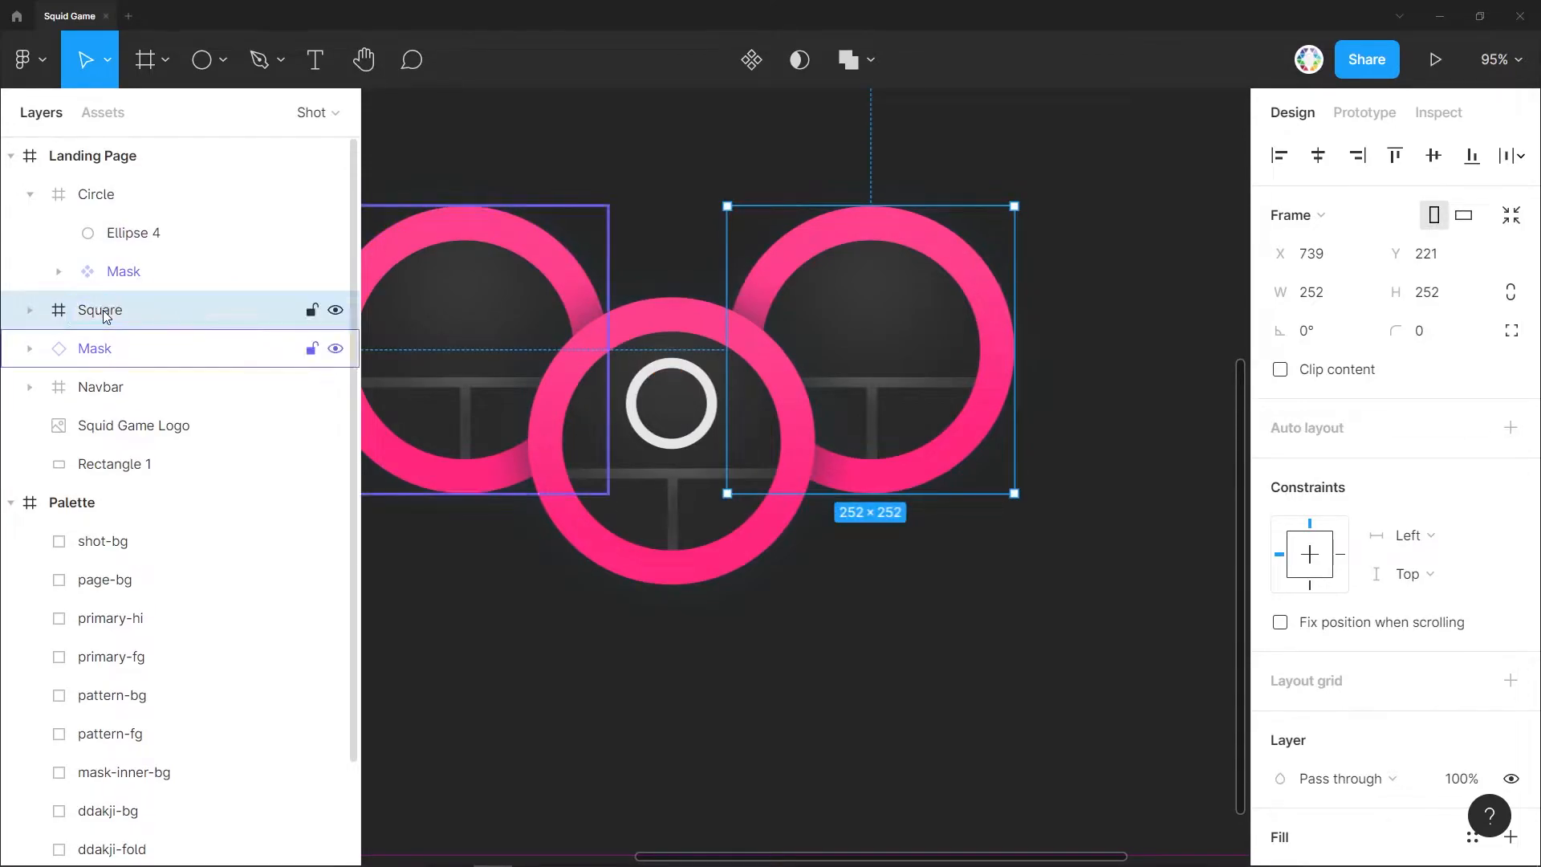
Put a copy of the Circle frame's ring inside the Square frame, above its Mask.
left_click(30, 310)
left_click_drag(138, 233, 128, 345)
key("ctrl+z")
left_click(100, 309)
key("ctrl+v")
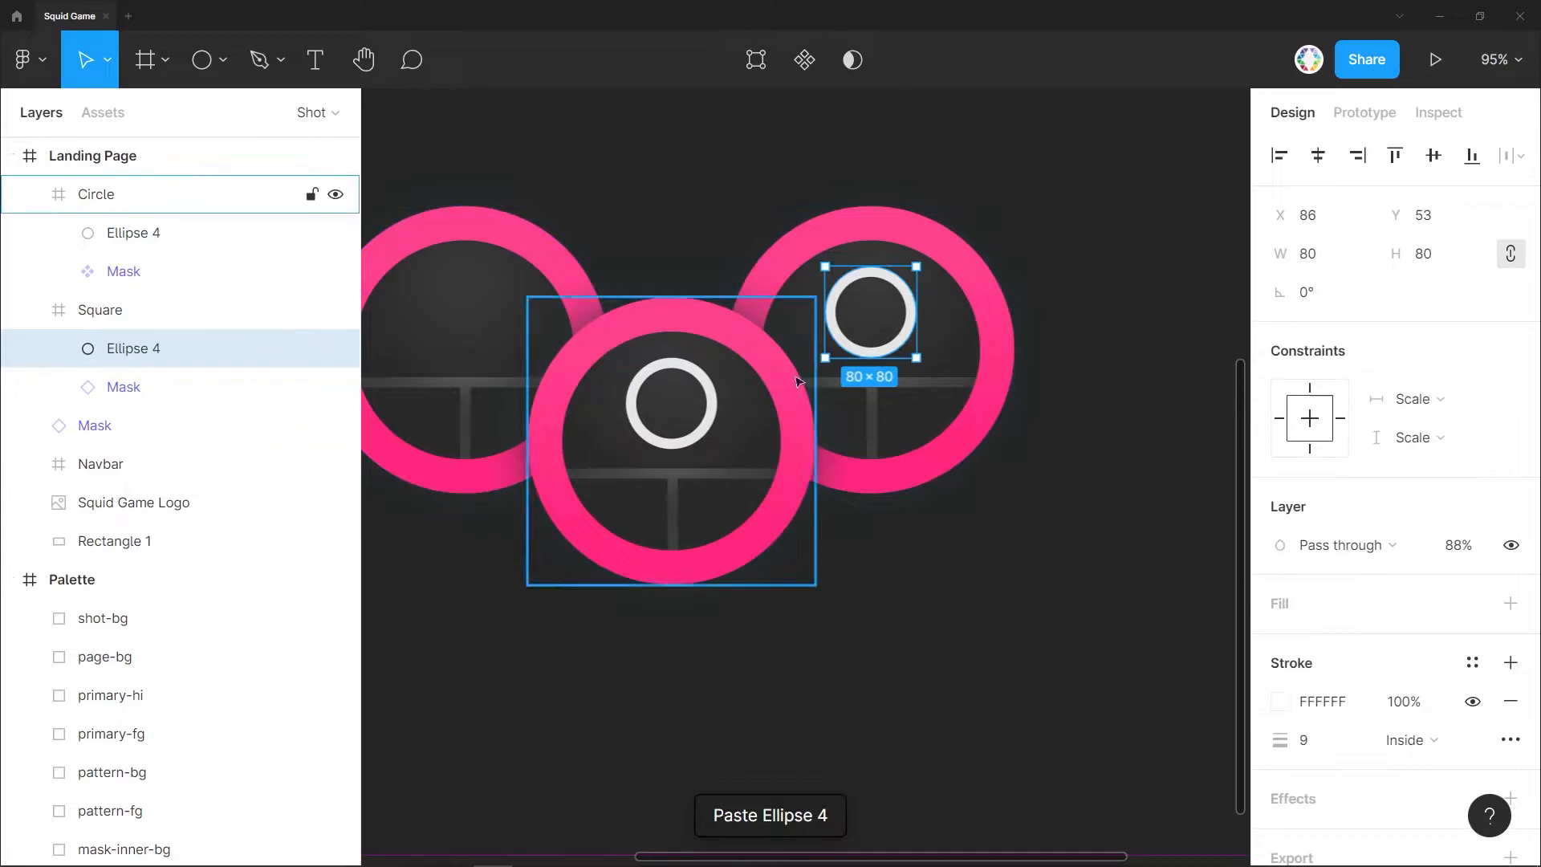
Draw an 80 × 80 rectangle in the Square frame exactly over the pasted ring.
left_click(223, 60)
left_click(133, 97)
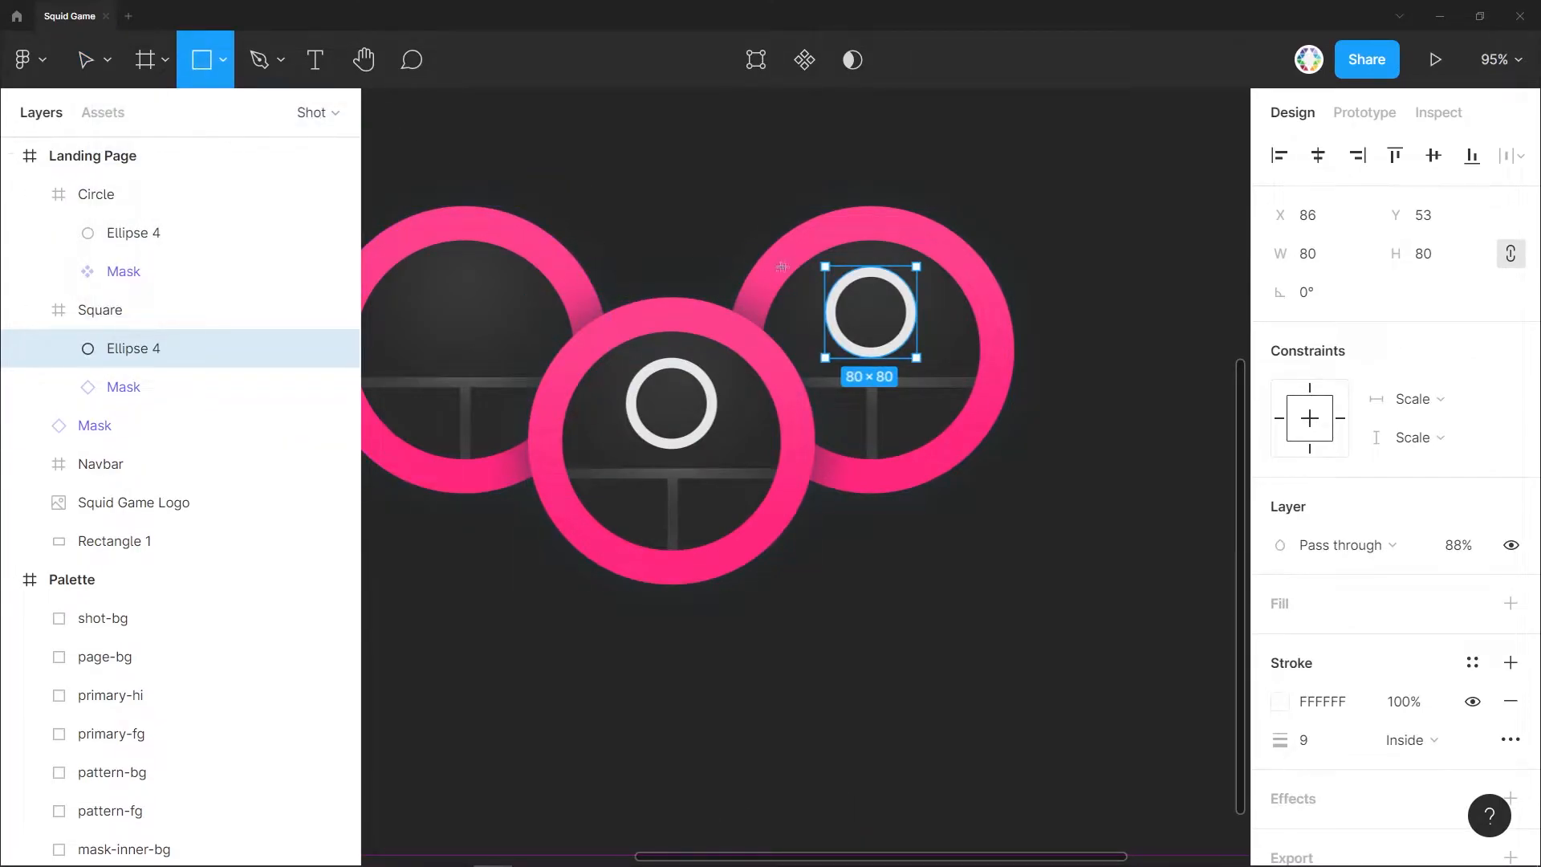
left_click_drag(824, 266, 916, 357)
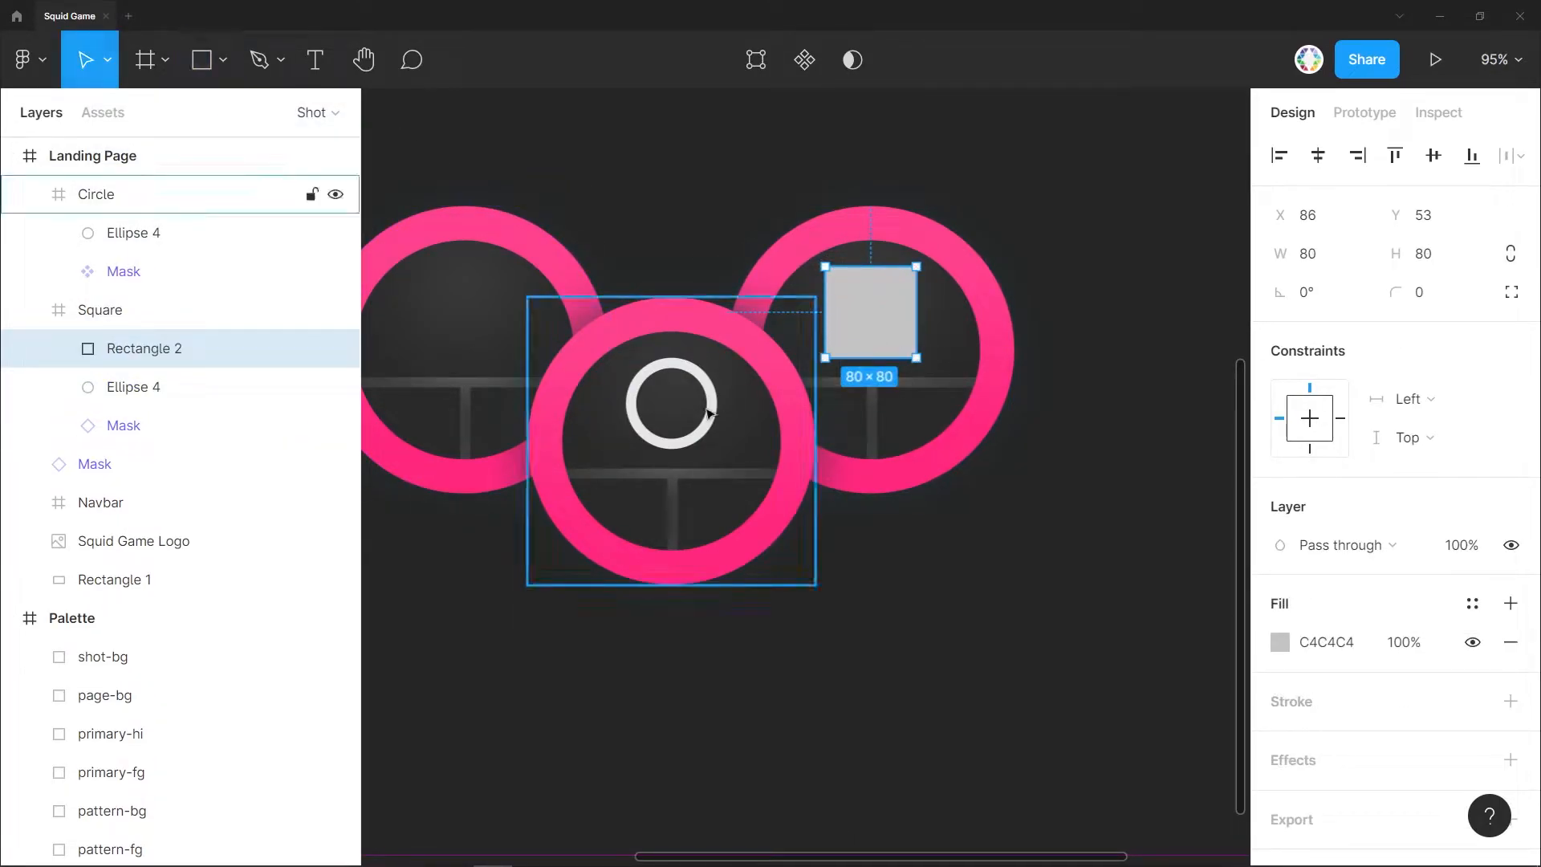
Save the pasted ring's stroke colour as a colour style named Mask Stroke, and delete that ring.
left_click(133, 387)
left_click(1472, 662)
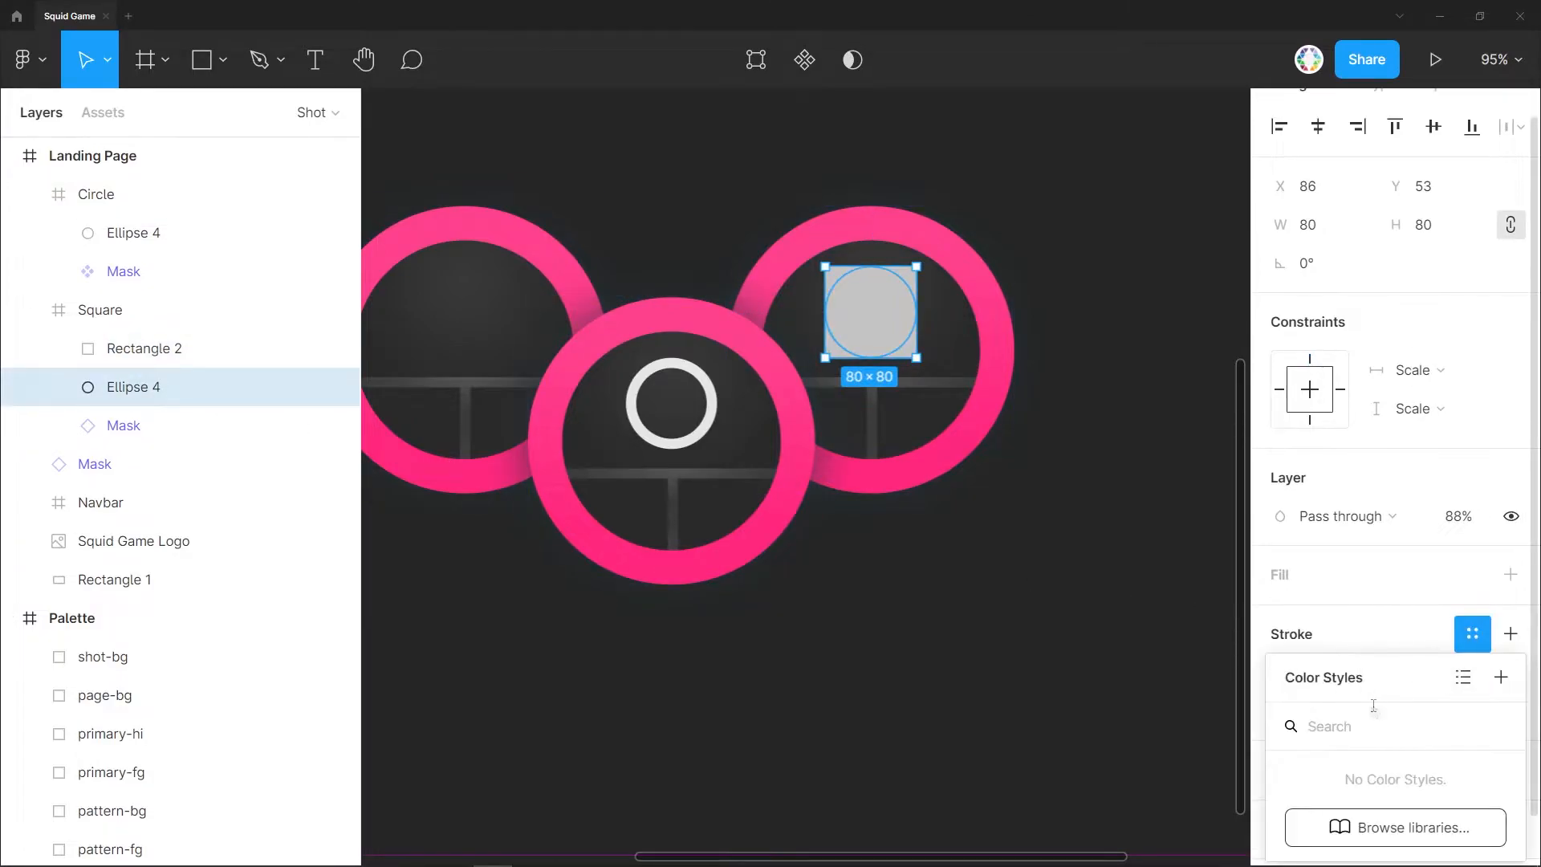
left_click(1500, 677)
type("Mask Strok")
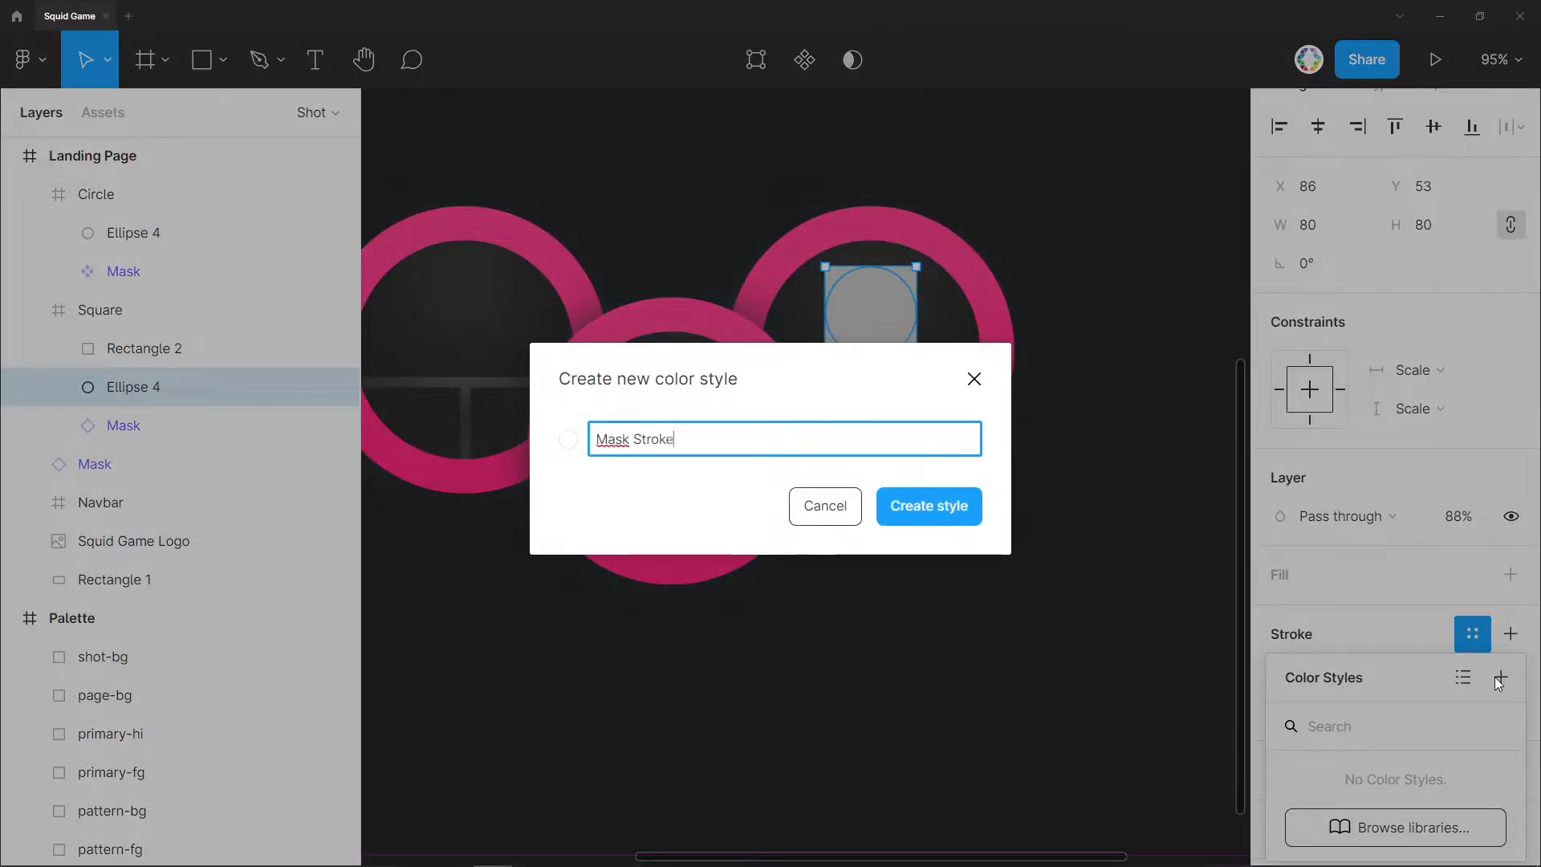
type("e")
key("Return")
key("Delete")
Replace the rectangle's fill with an inside stroke 9 wide using the Mask Stroke colour style.
left_click(189, 351)
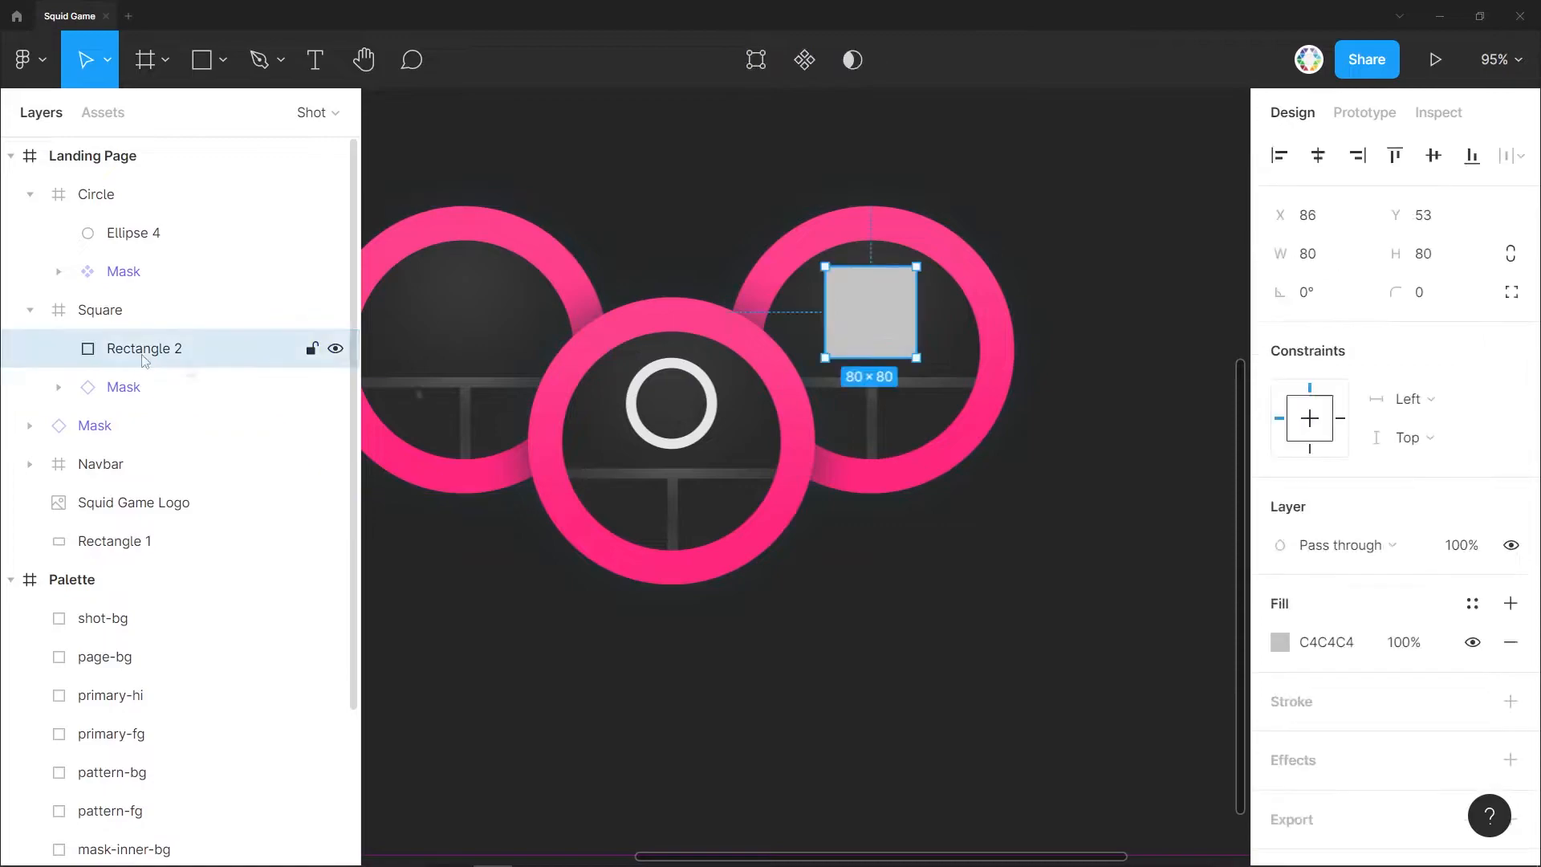
left_click(1503, 639)
left_click(1472, 634)
left_click(1298, 779)
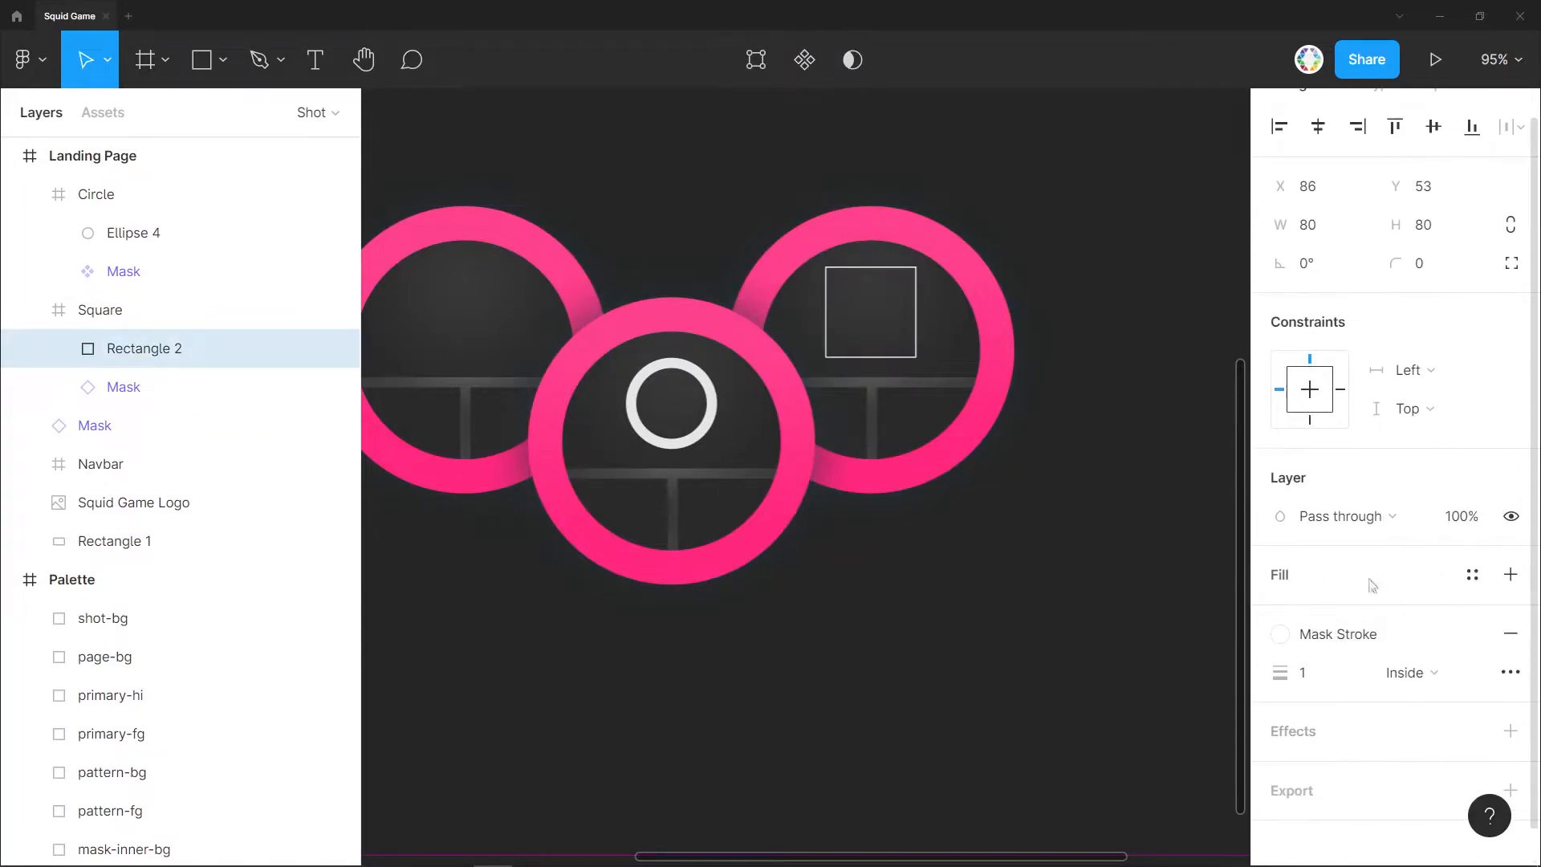
type("9")
key("Return")
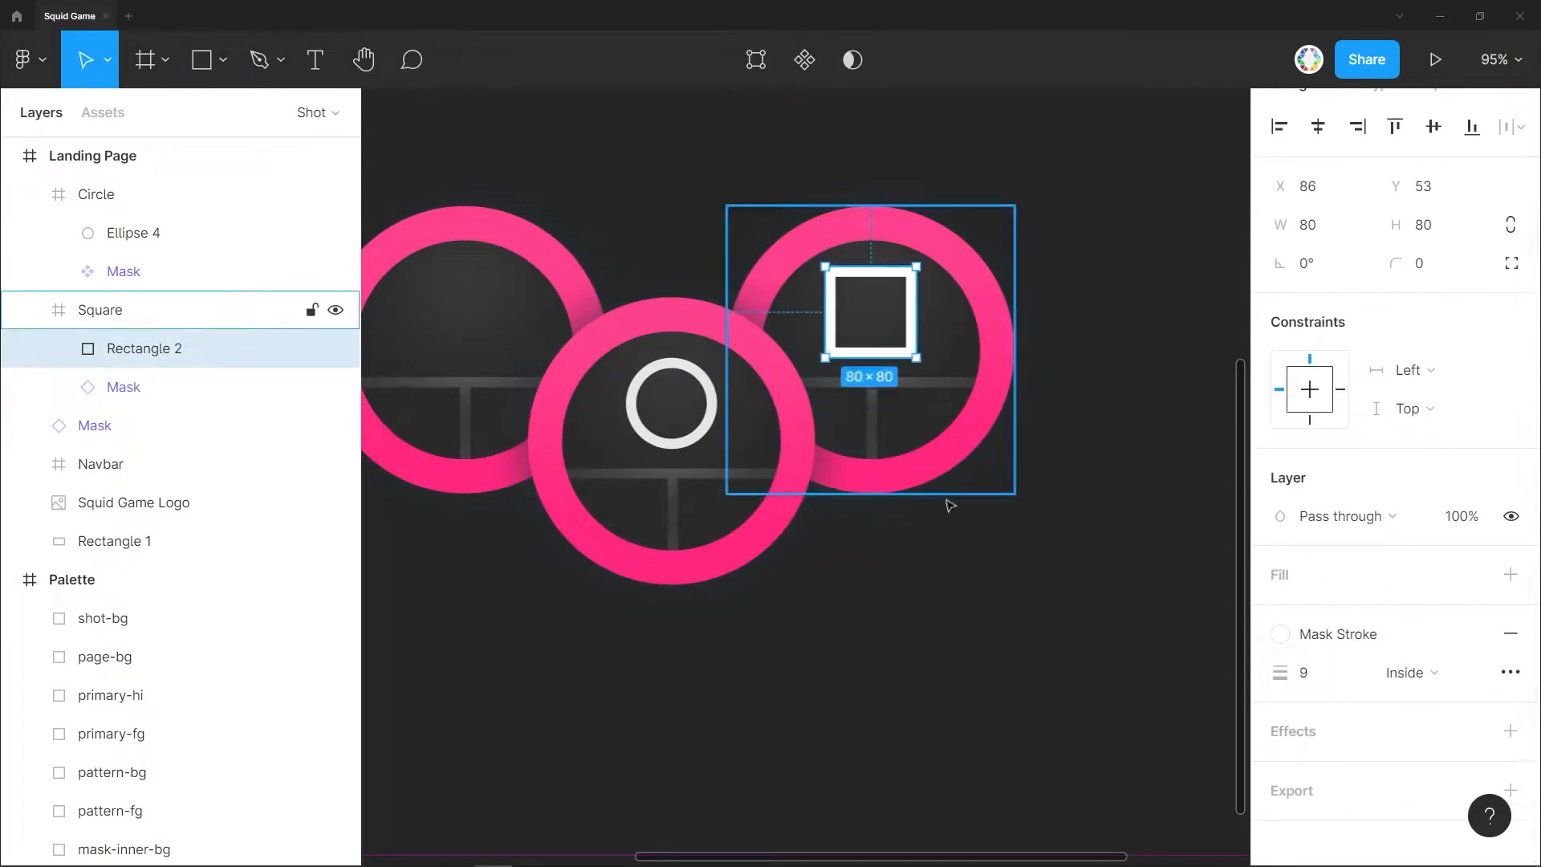
Set the square symbol's layer opacity to 88% to match the ring.
left_click(689, 437, "ctrl")
left_click(901, 355, "ctrl")
left_click(1468, 518)
type("88")
key("Return")
left_click(976, 470)
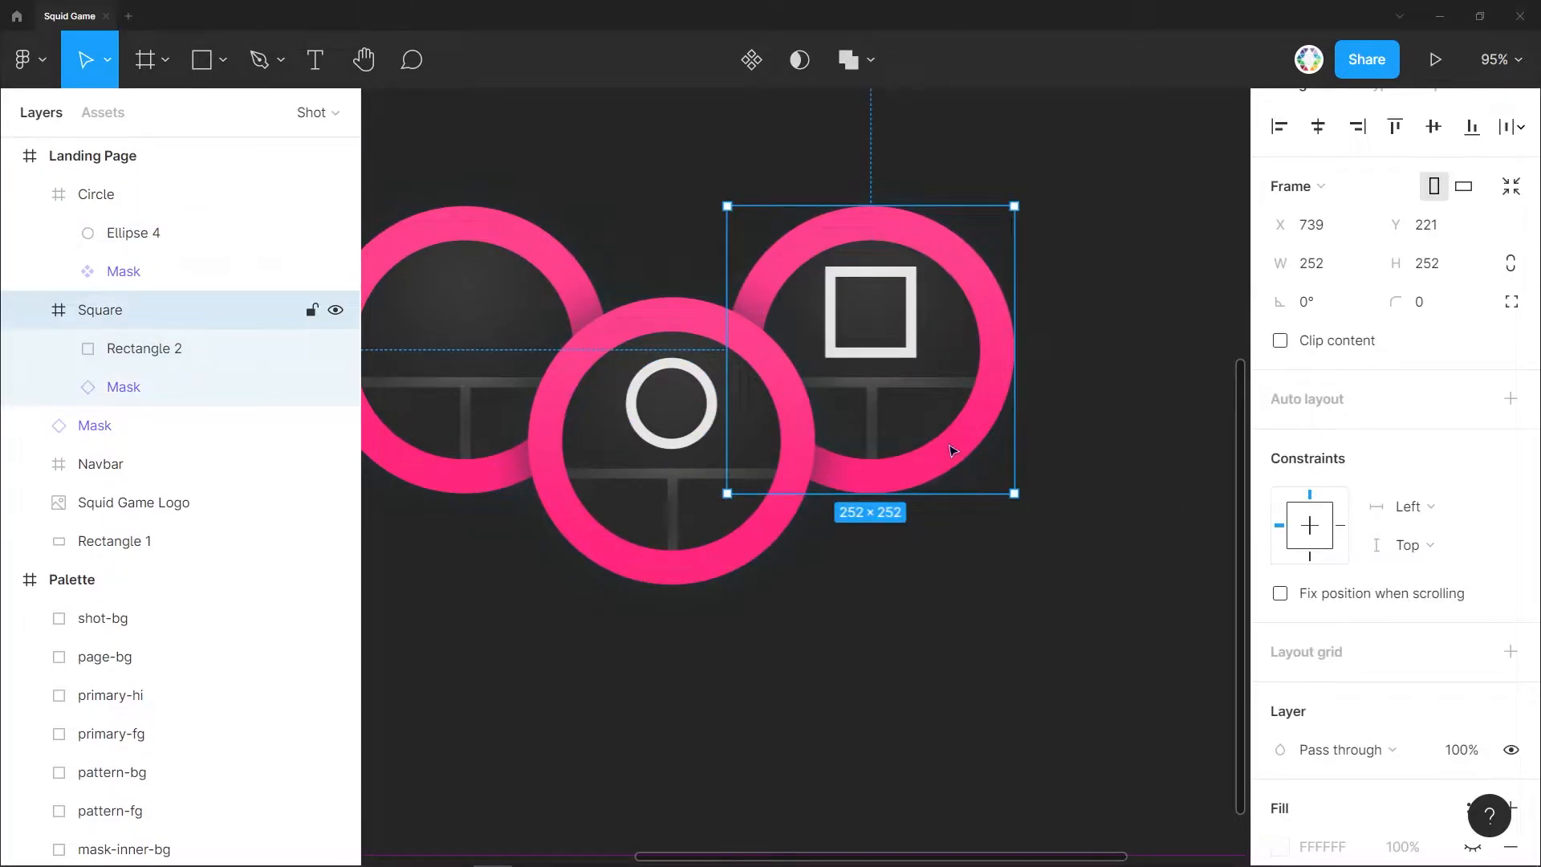
Copy the square symbol, and wrap the left-hand mask's Mask instance in its own frame named Triangle.
scroll(915, 451, "left", 3)
left_click(874, 452)
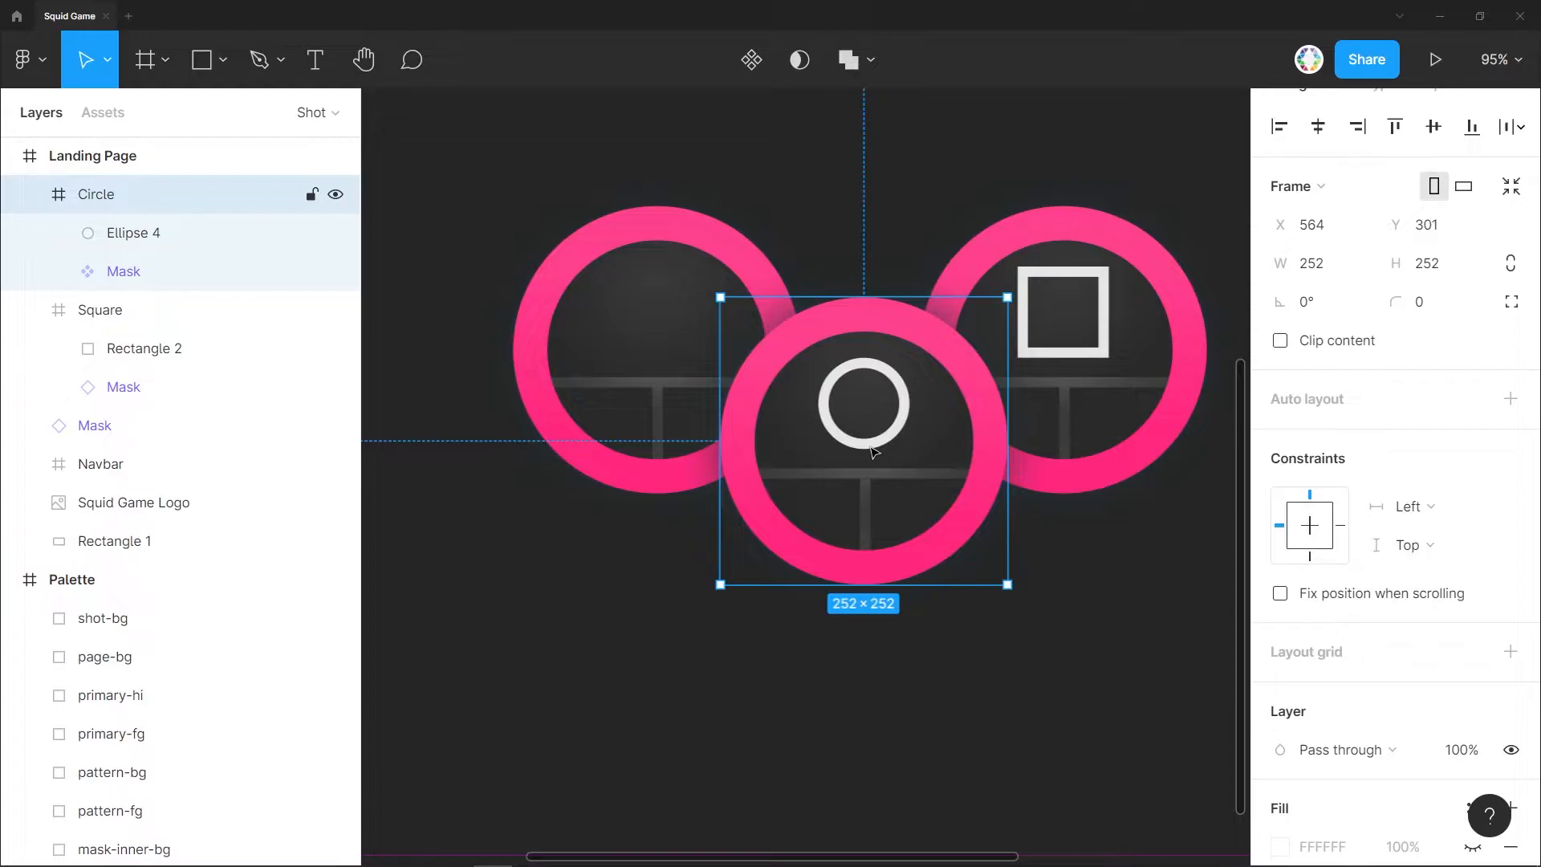
double_click(1092, 351)
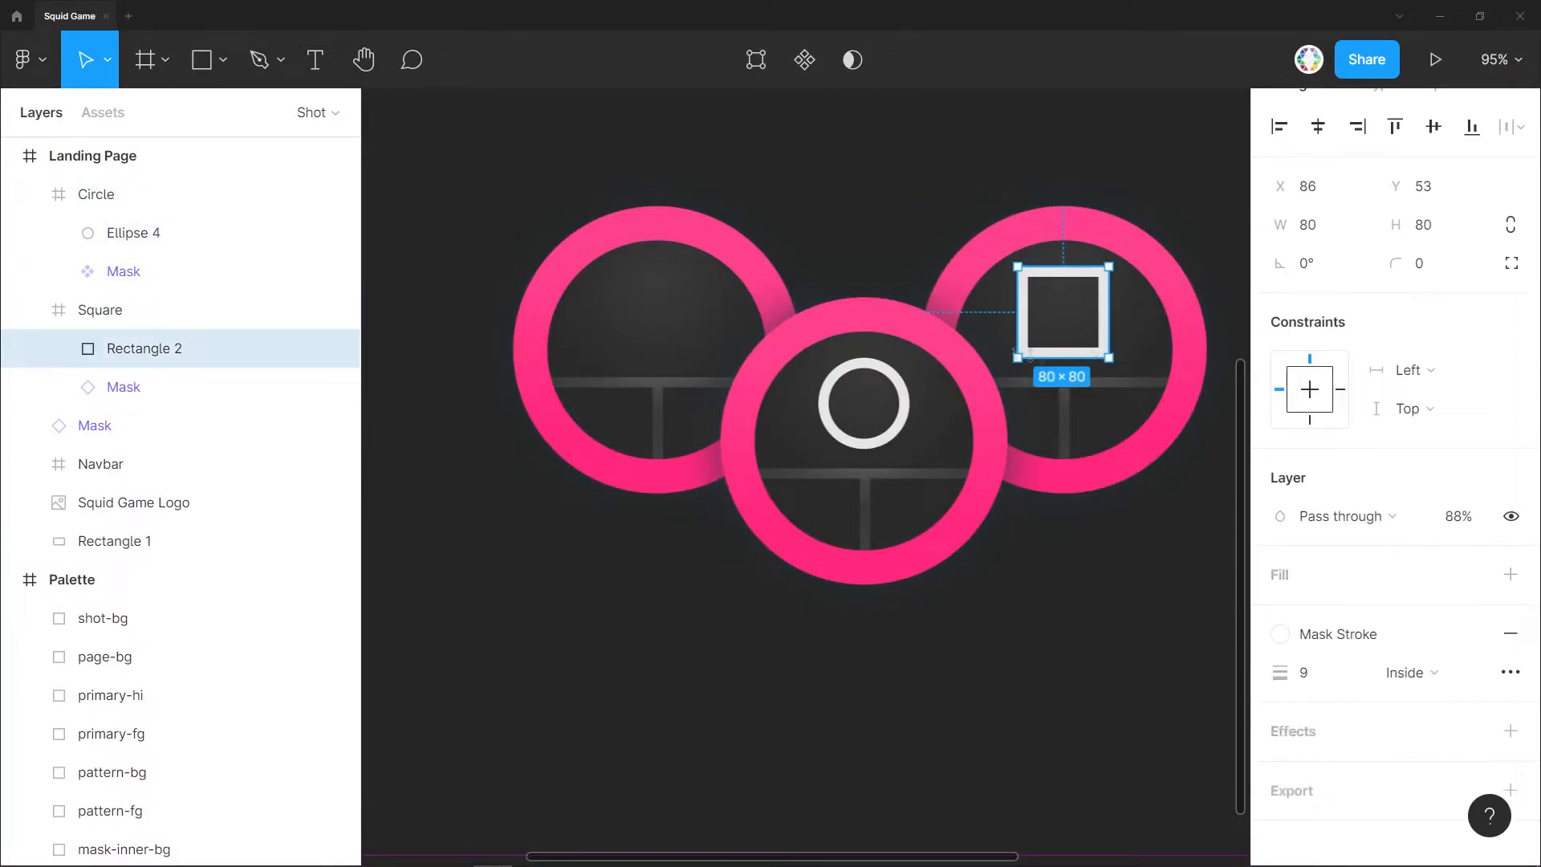
left_click(95, 425)
key("ctrl+alt+g")
double_click(90, 426)
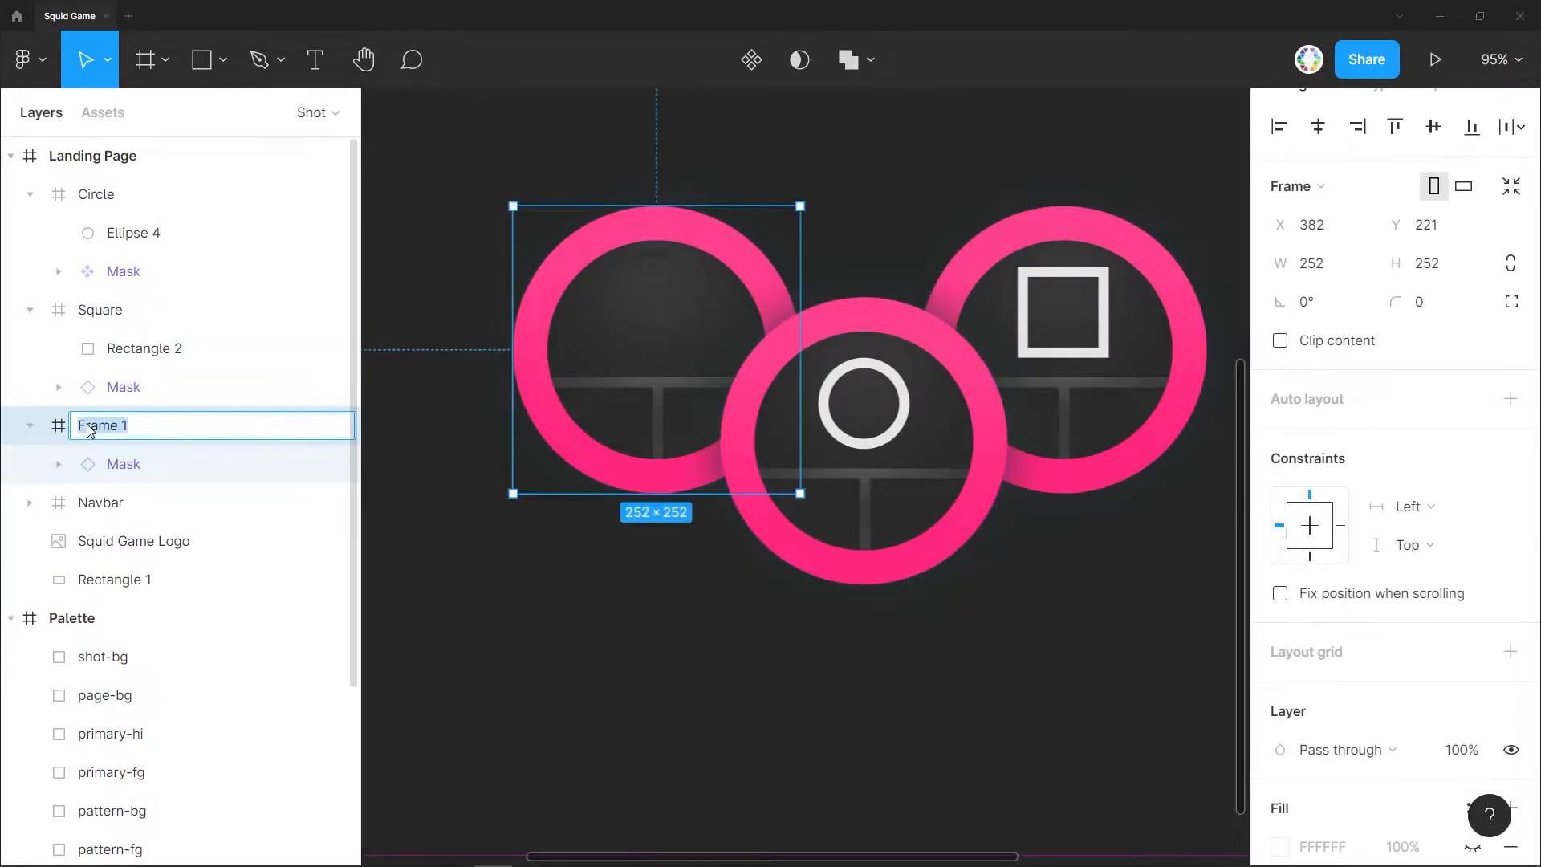
type("Triangle")
key("Return")
Paste the square symbol into the Triangle frame, and collapse the Circle and Square frames in the layer tree.
key("ctrl+v")
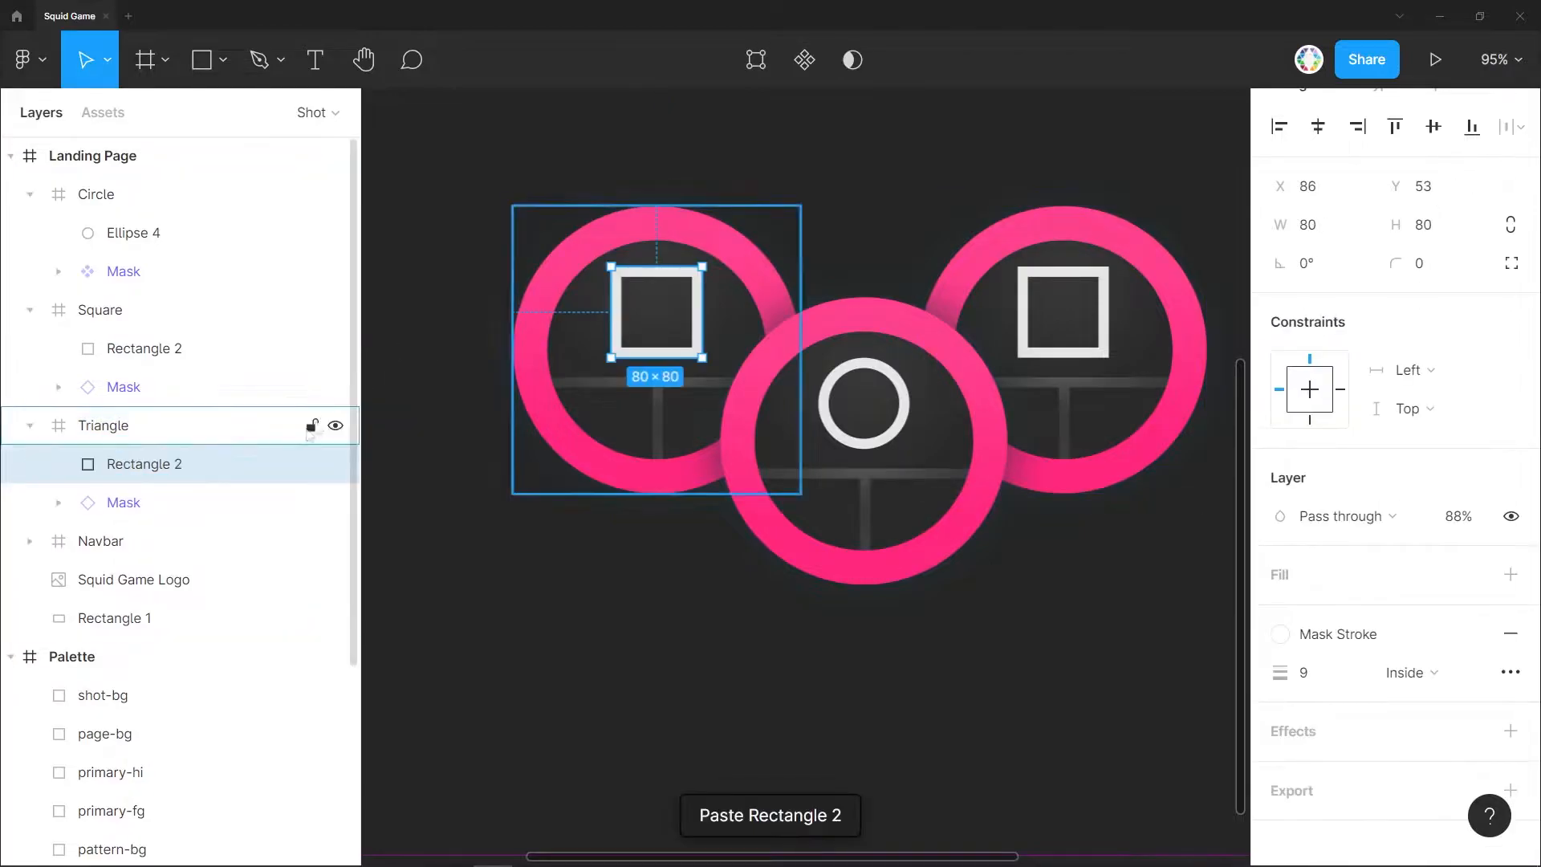
left_click(29, 194)
left_click(30, 234)
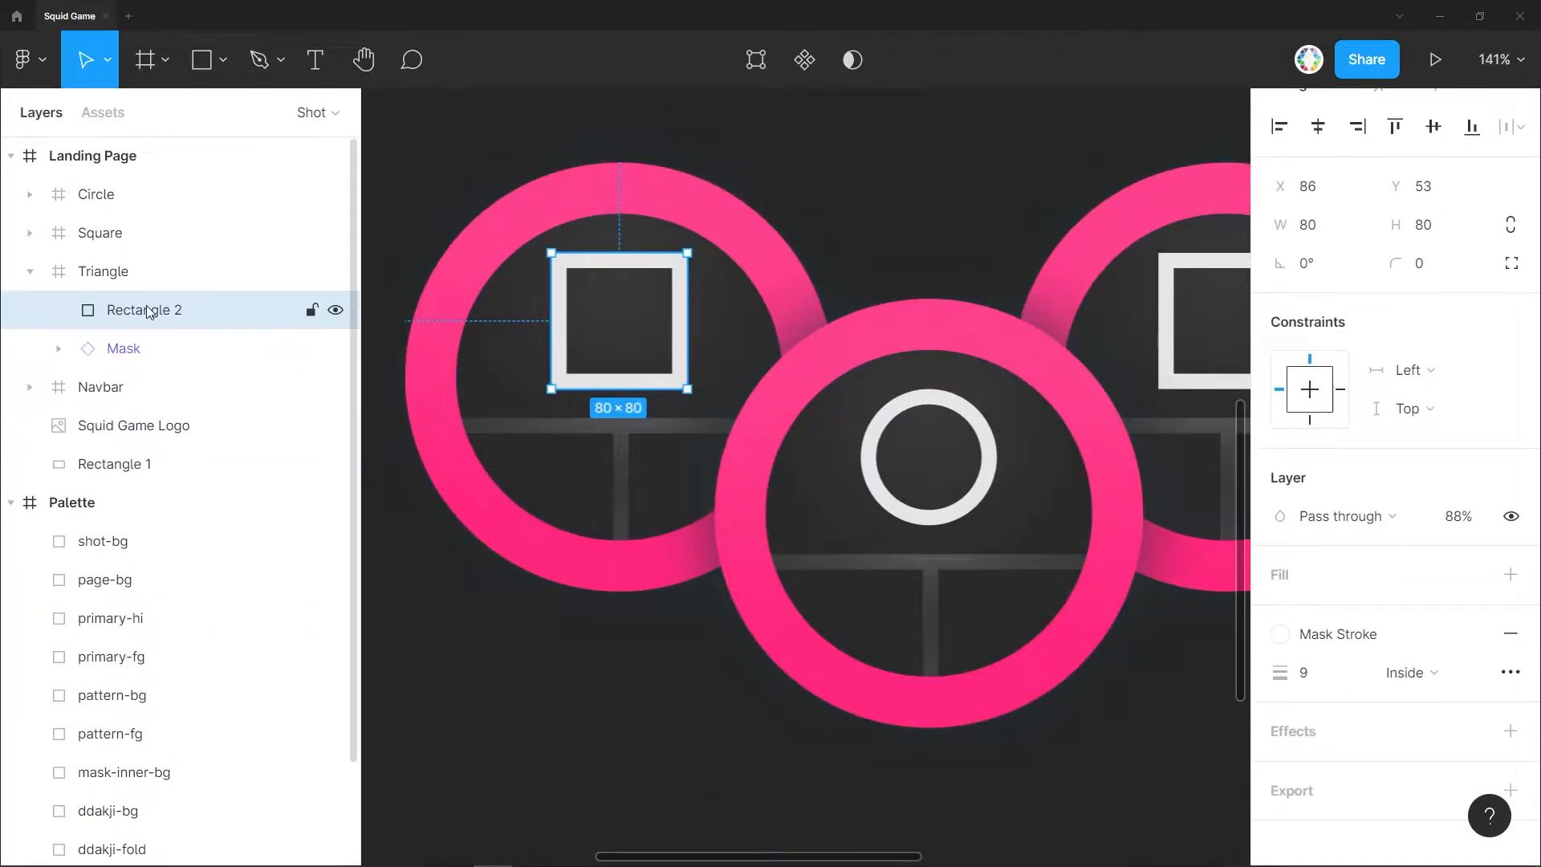
Draw a 107 × 106 triangle in the Triangle frame, using the pasted square as a height guide, and delete that square.
left_click_drag(641, 297, 650, 395)
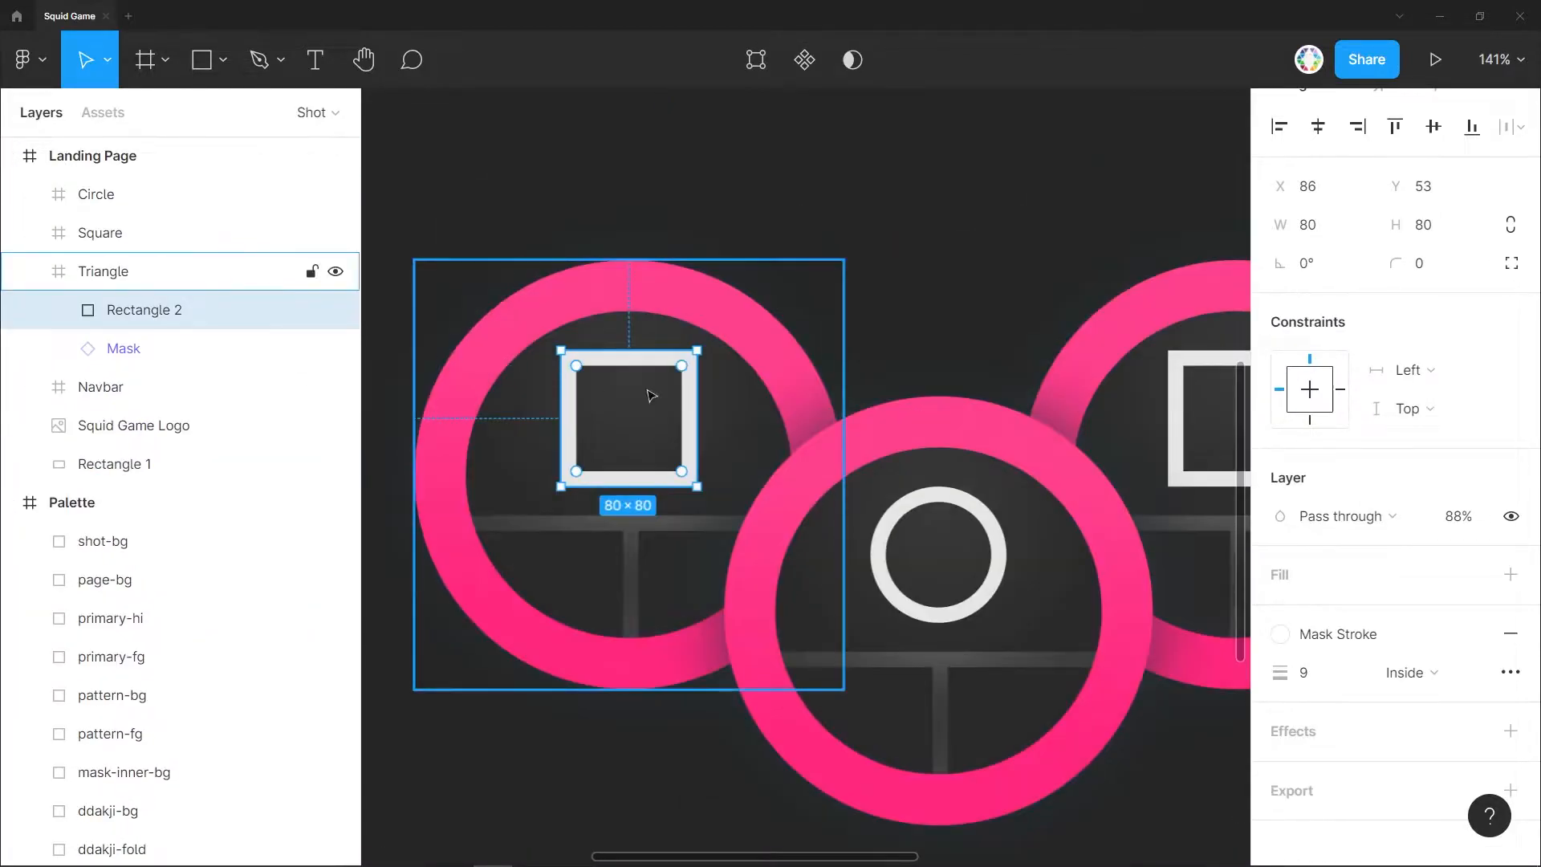
left_click(223, 62)
left_click(193, 236)
left_click_drag(559, 486, 696, 351)
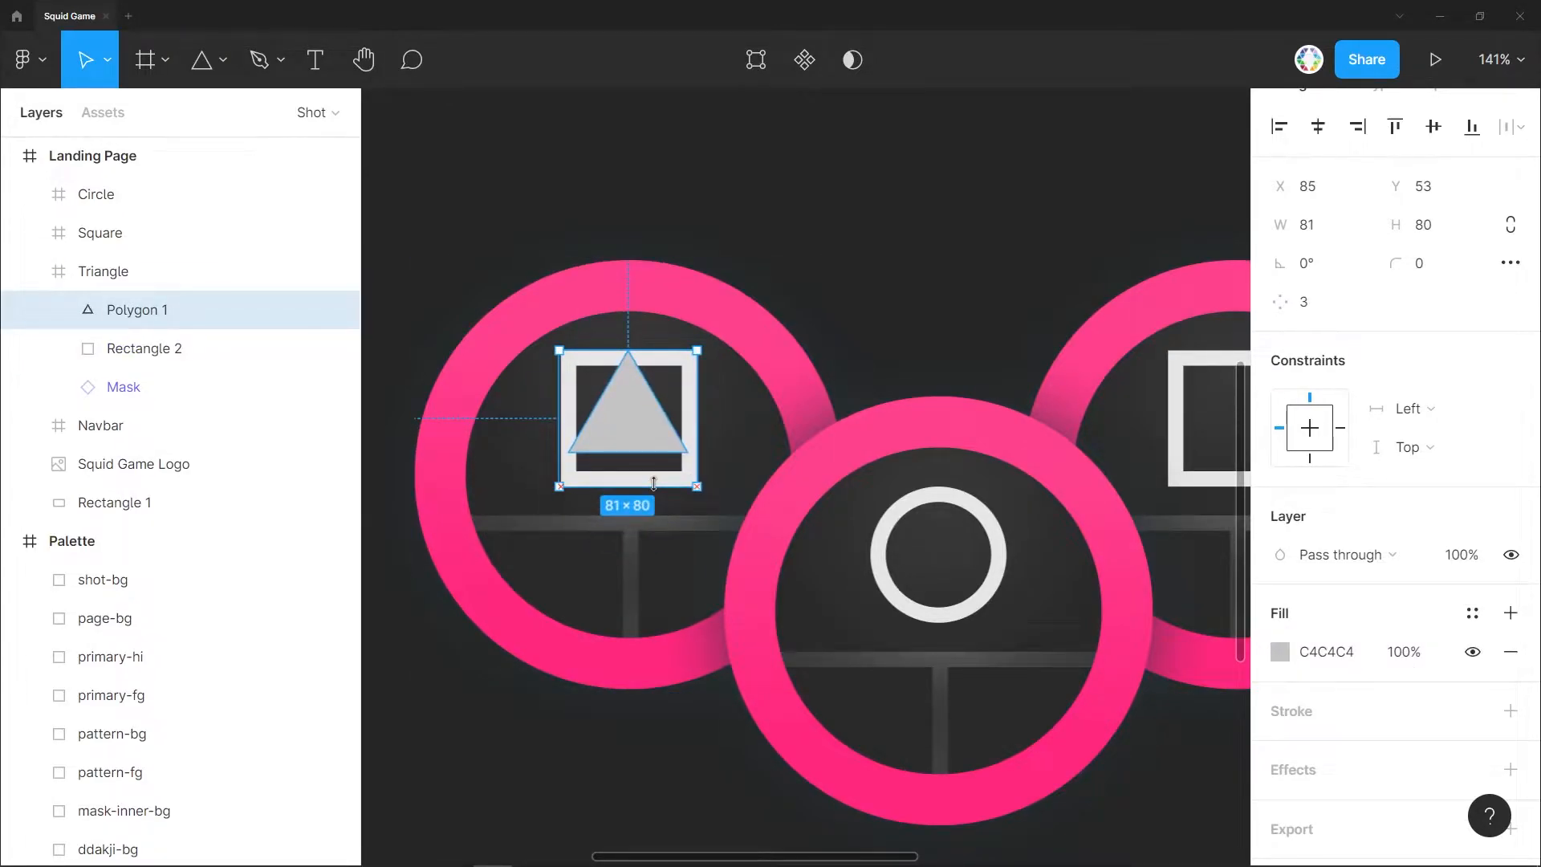
left_click_drag(614, 487, 618, 531)
left_click(241, 347)
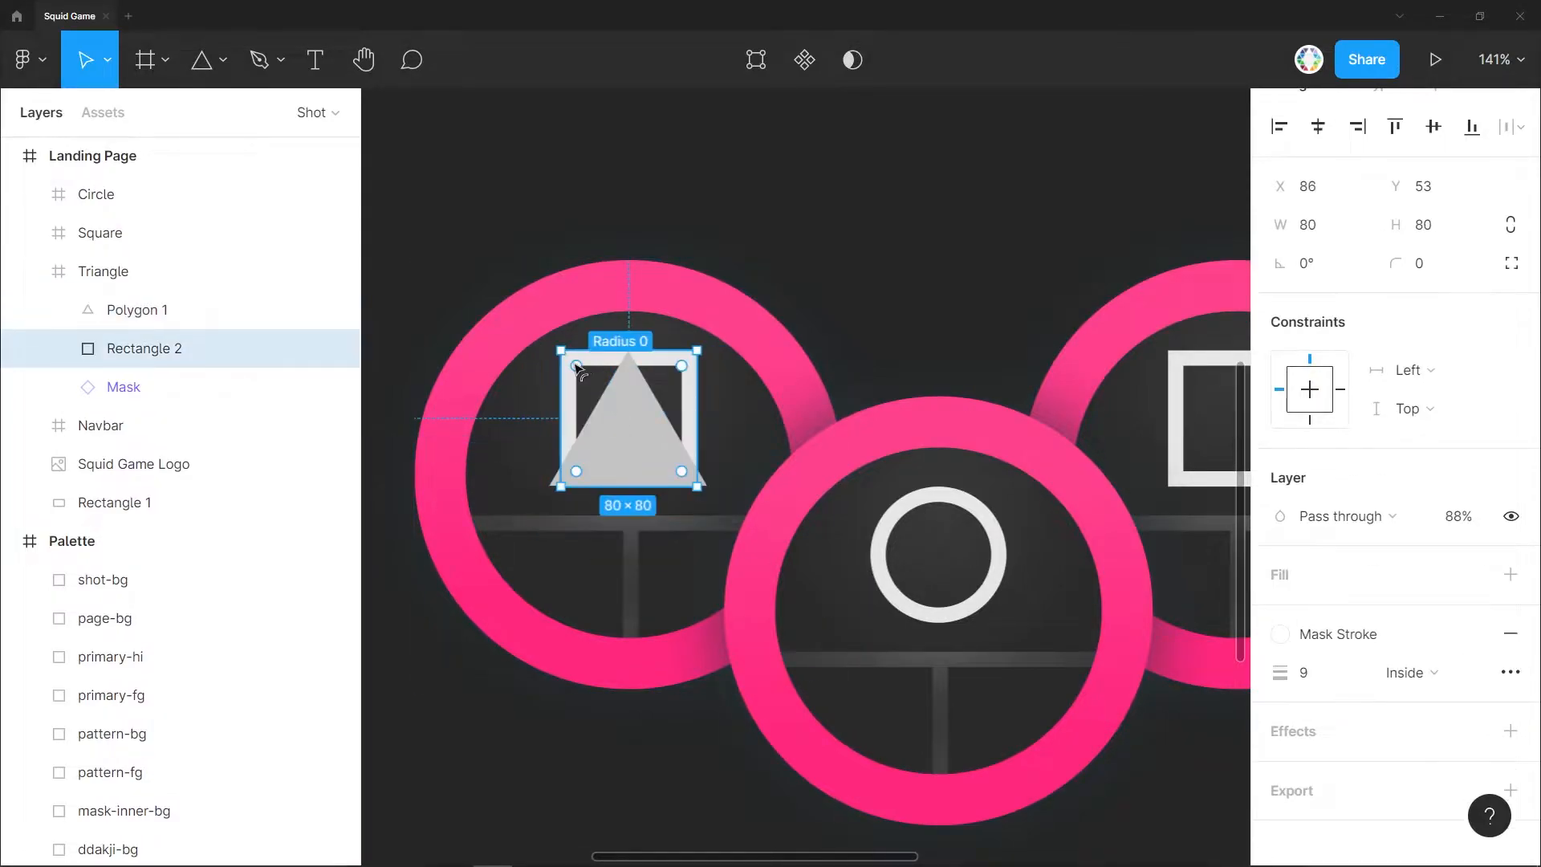
key("Delete")
Replace the triangle's fill with an inside stroke 9 wide using the Mask Stroke colour style.
left_click(257, 319)
left_click(1510, 652)
left_click(1509, 673)
left_click(1472, 673)
left_click(1368, 774)
left_click(1313, 674)
type("9")
key("Return")
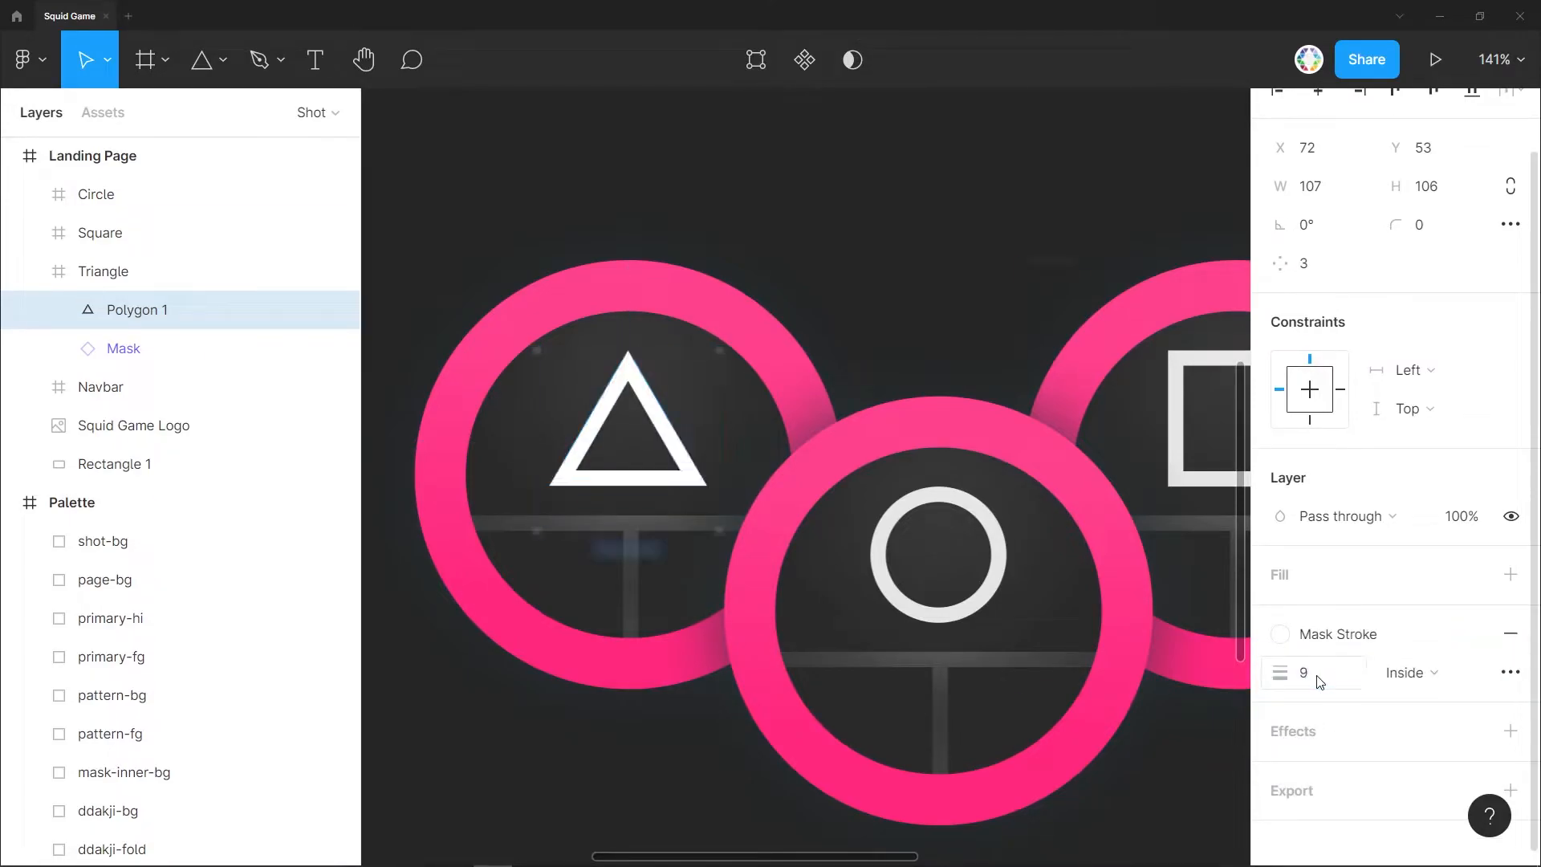
key("Return")
key("shift+Return")
key("shift+Return")
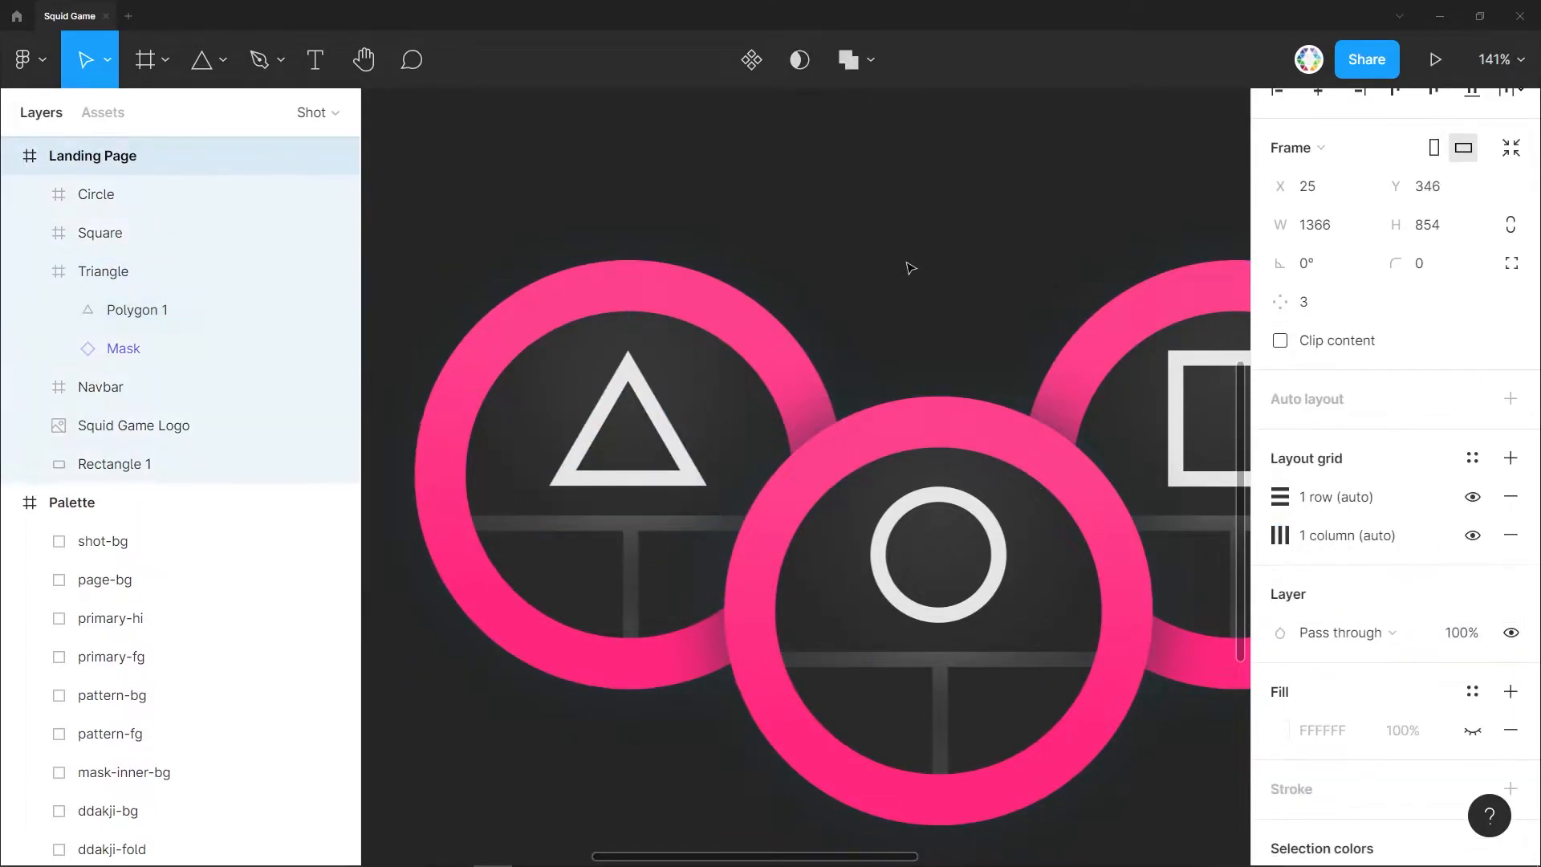
scroll(907, 269, "down", 5)
scroll(874, 271, "right", 4)
scroll(872, 270, "left", 1)
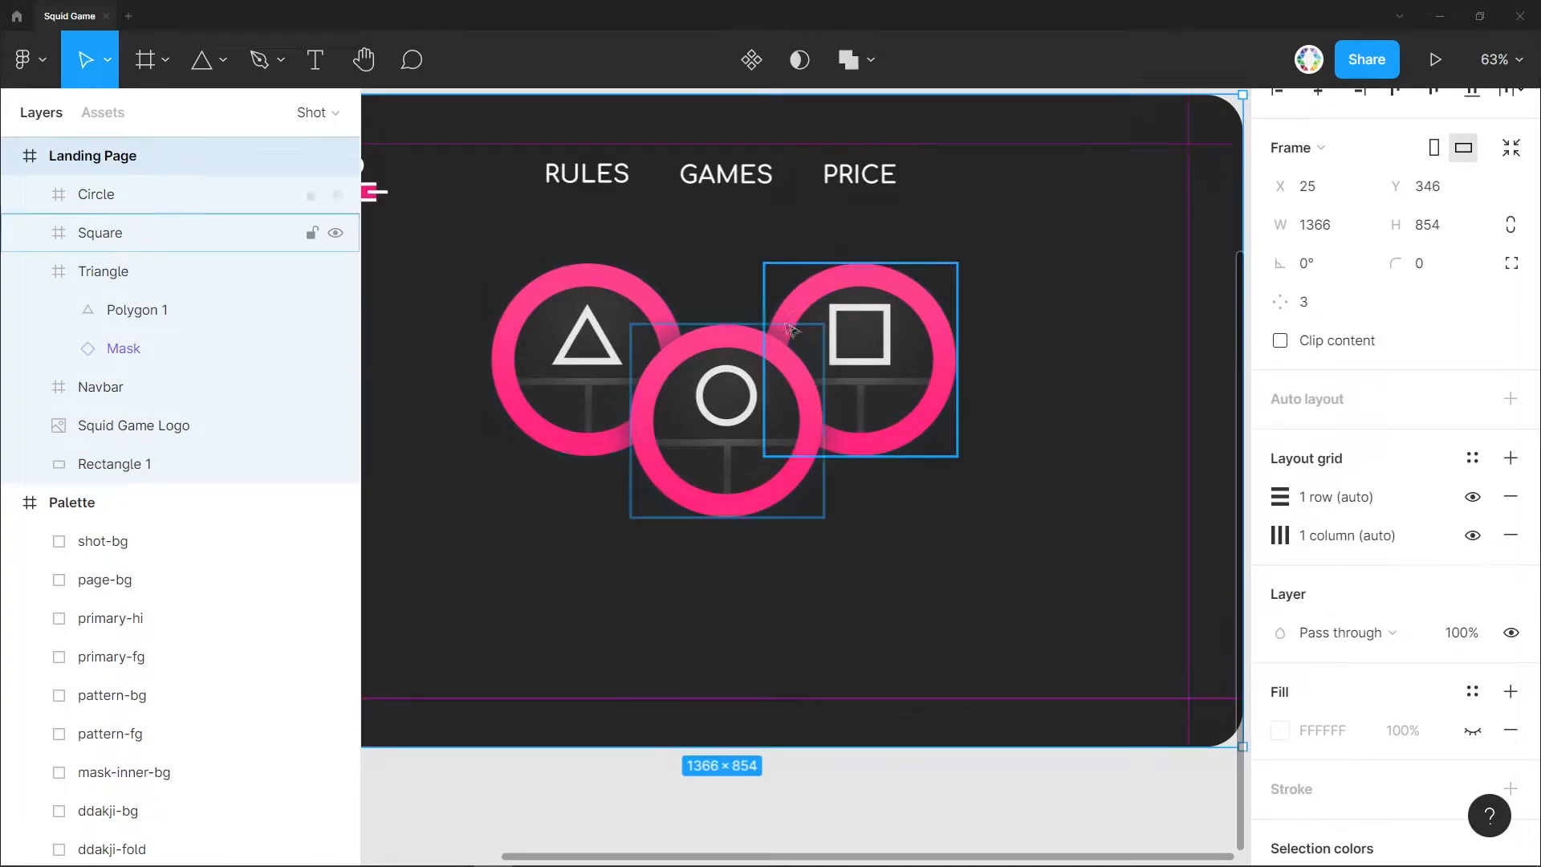
left_click(226, 59)
left_click(224, 105)
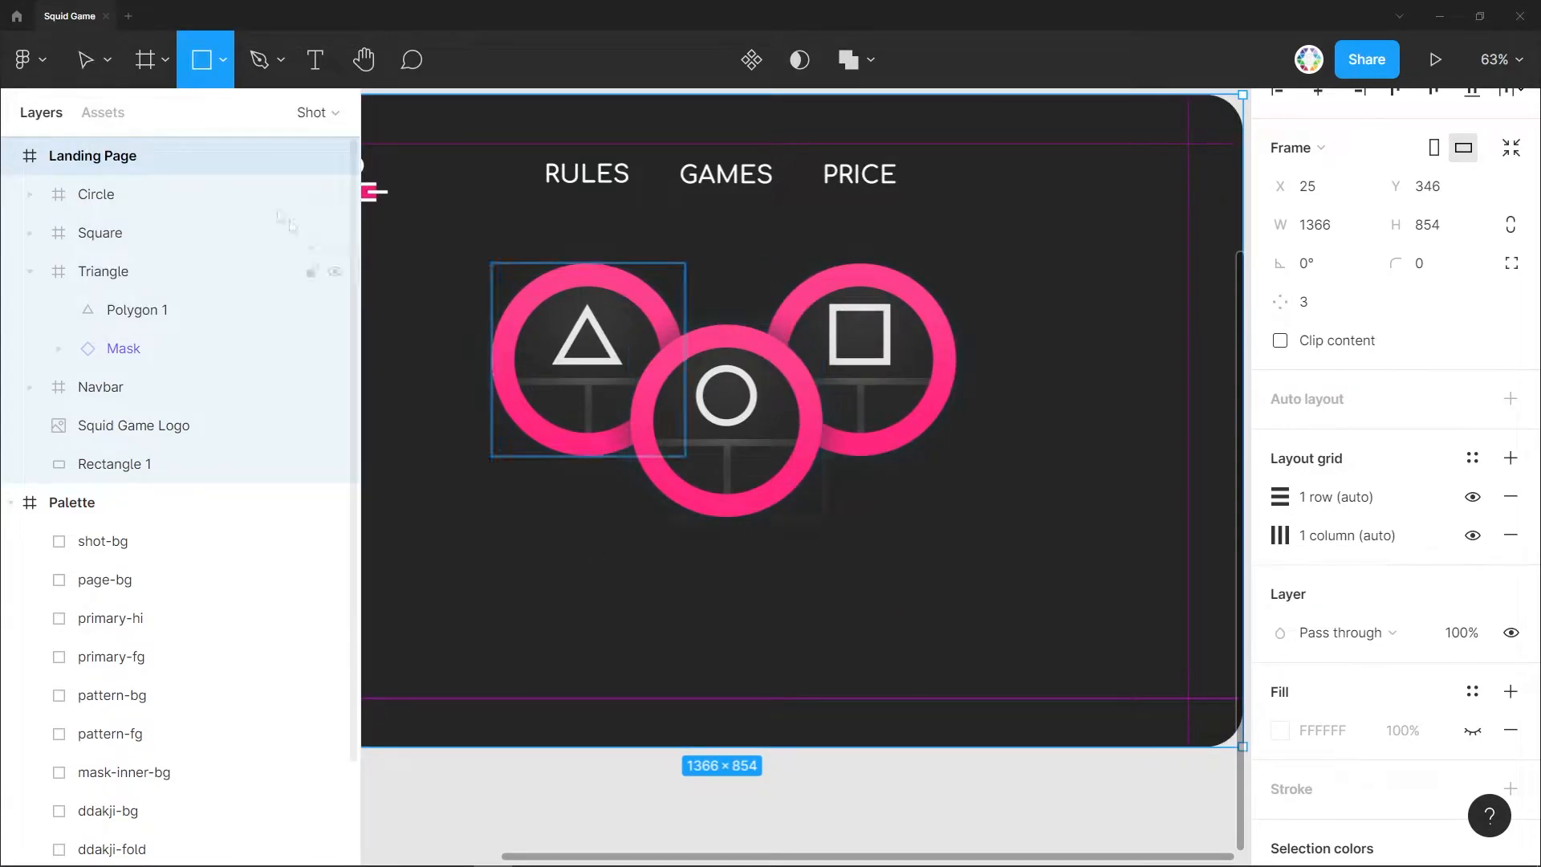
left_click(86, 60)
Paste a copy of the right-hand mask's square symbol directly into the Landing Page frame.
double_click(890, 309)
key("ctrl+c")
key("shift+Return")
key("shift+Return")
key("ctrl+v")
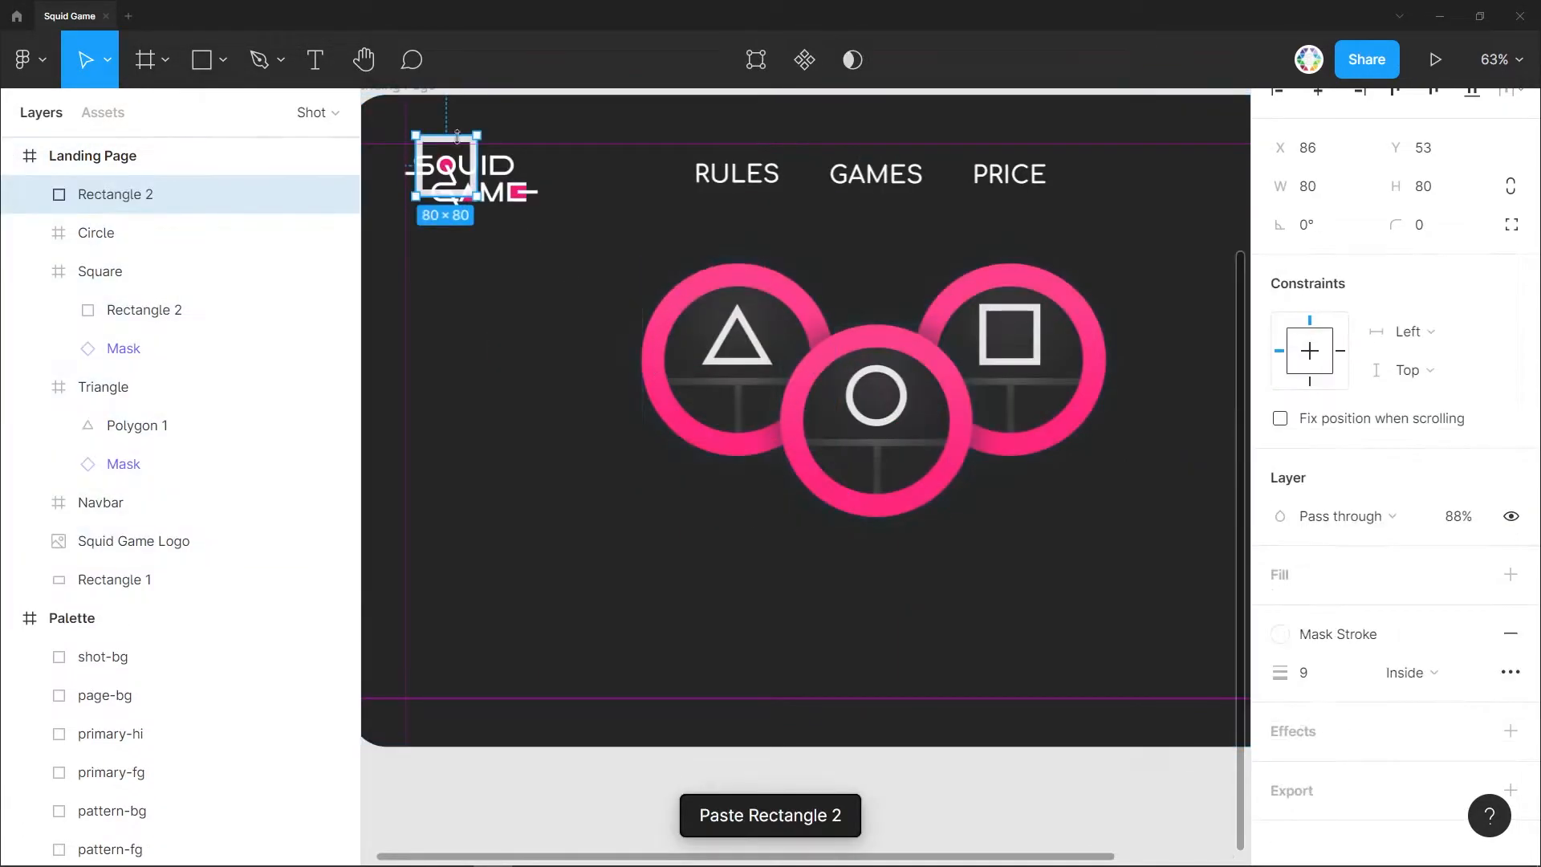
key("ctrl+z")
Move the pasted square to the empty area below the left mask, at X 496, Y 643.
scroll(450, 177, "up", 5)
left_click_drag(468, 211, 1089, 758)
scroll(1003, 730, "right", 5)
scroll(739, 661, "down", 4)
scroll(739, 660, "left", 3)
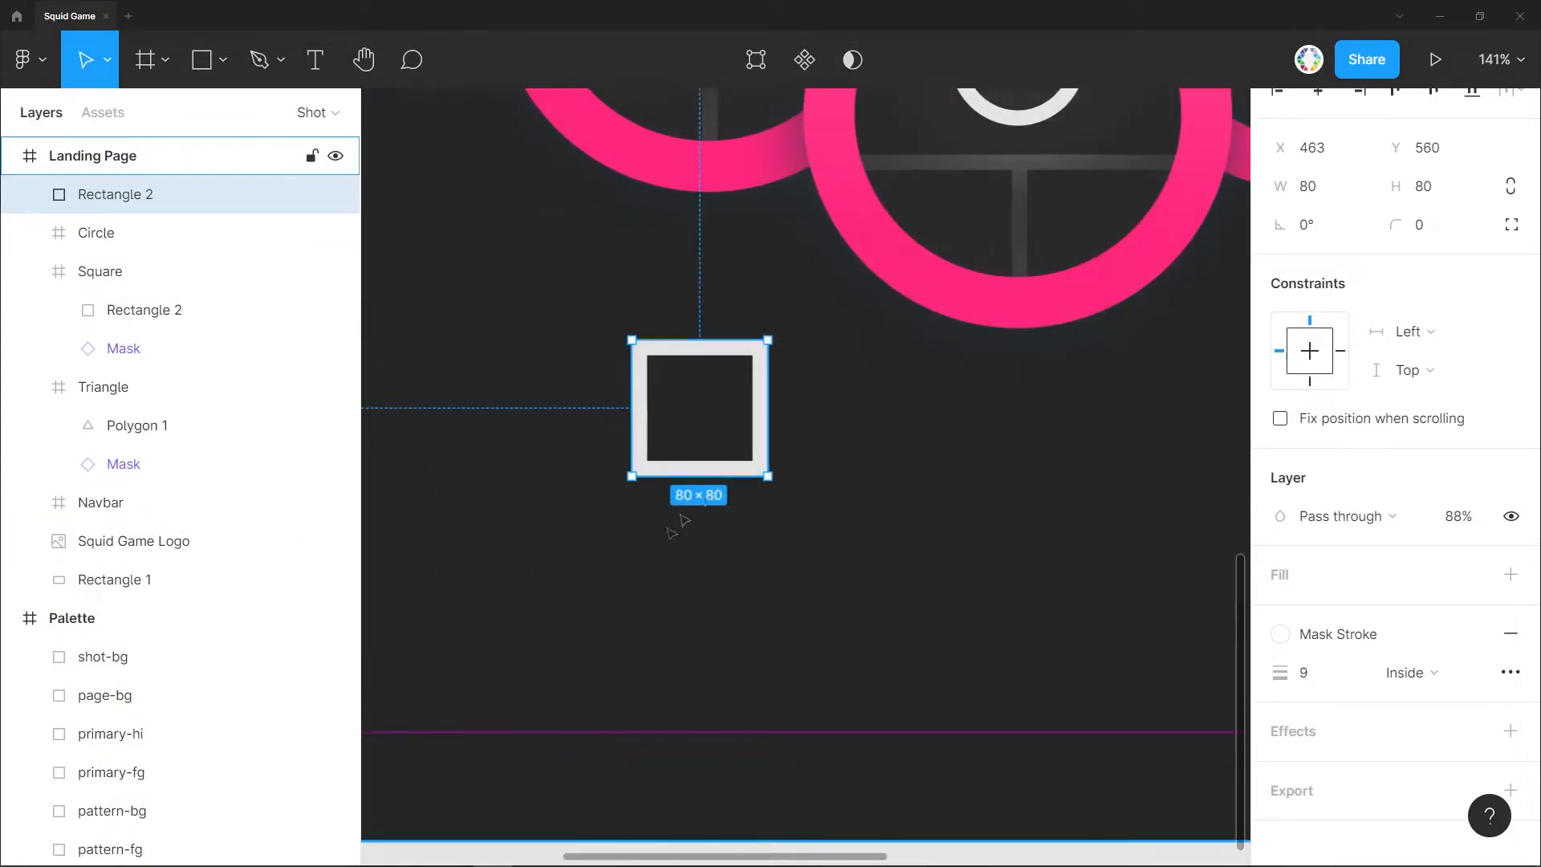
left_click_drag(754, 407, 813, 552)
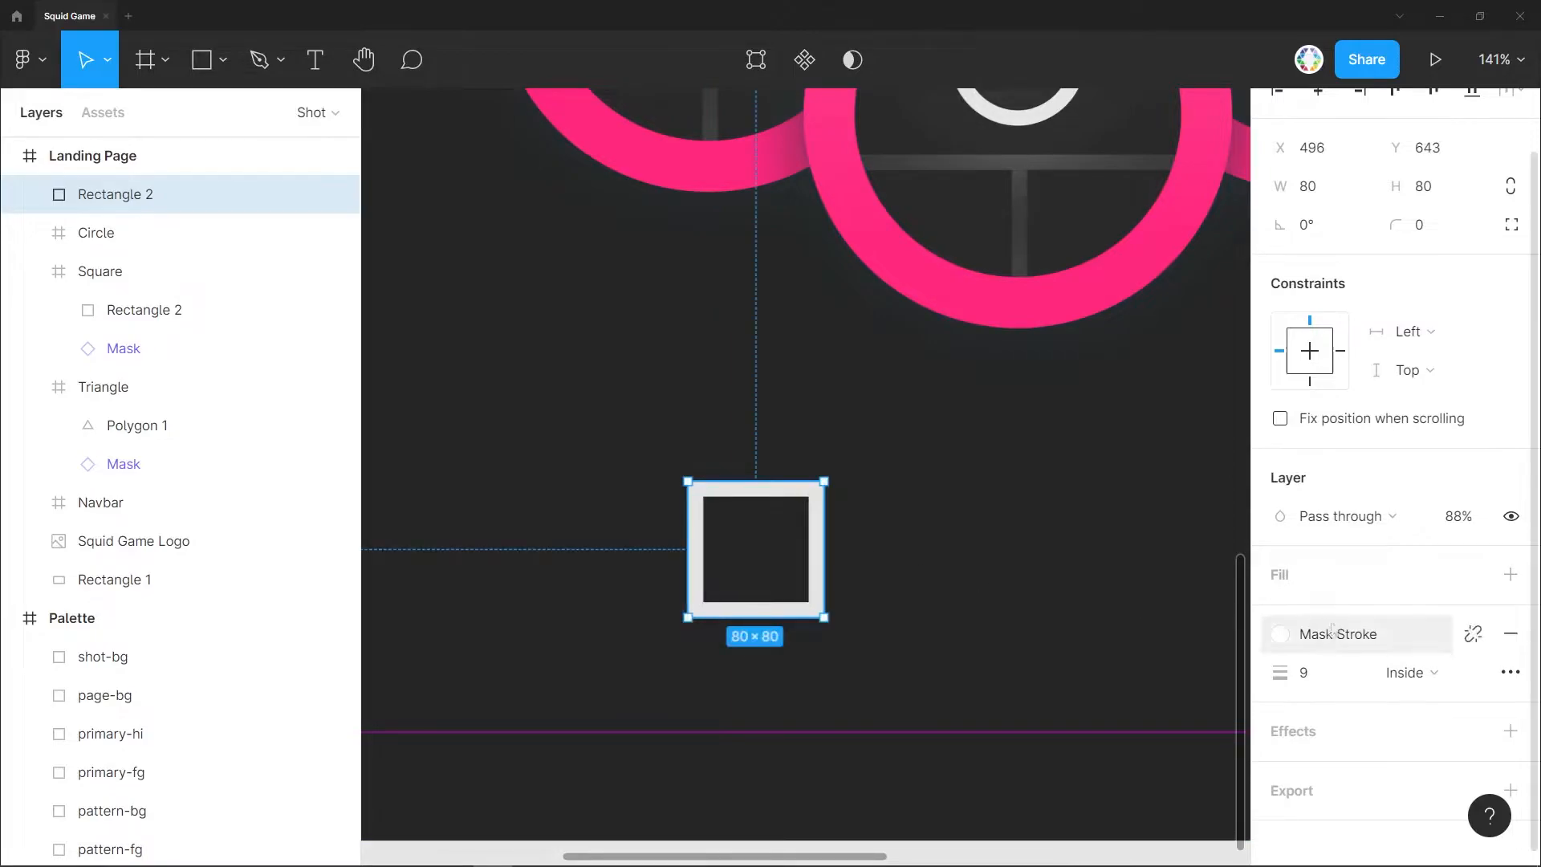
Replace the moved square's stroke with a solid C4C4C4 fill.
left_click(1510, 633)
left_click(1510, 598)
left_click(1279, 638)
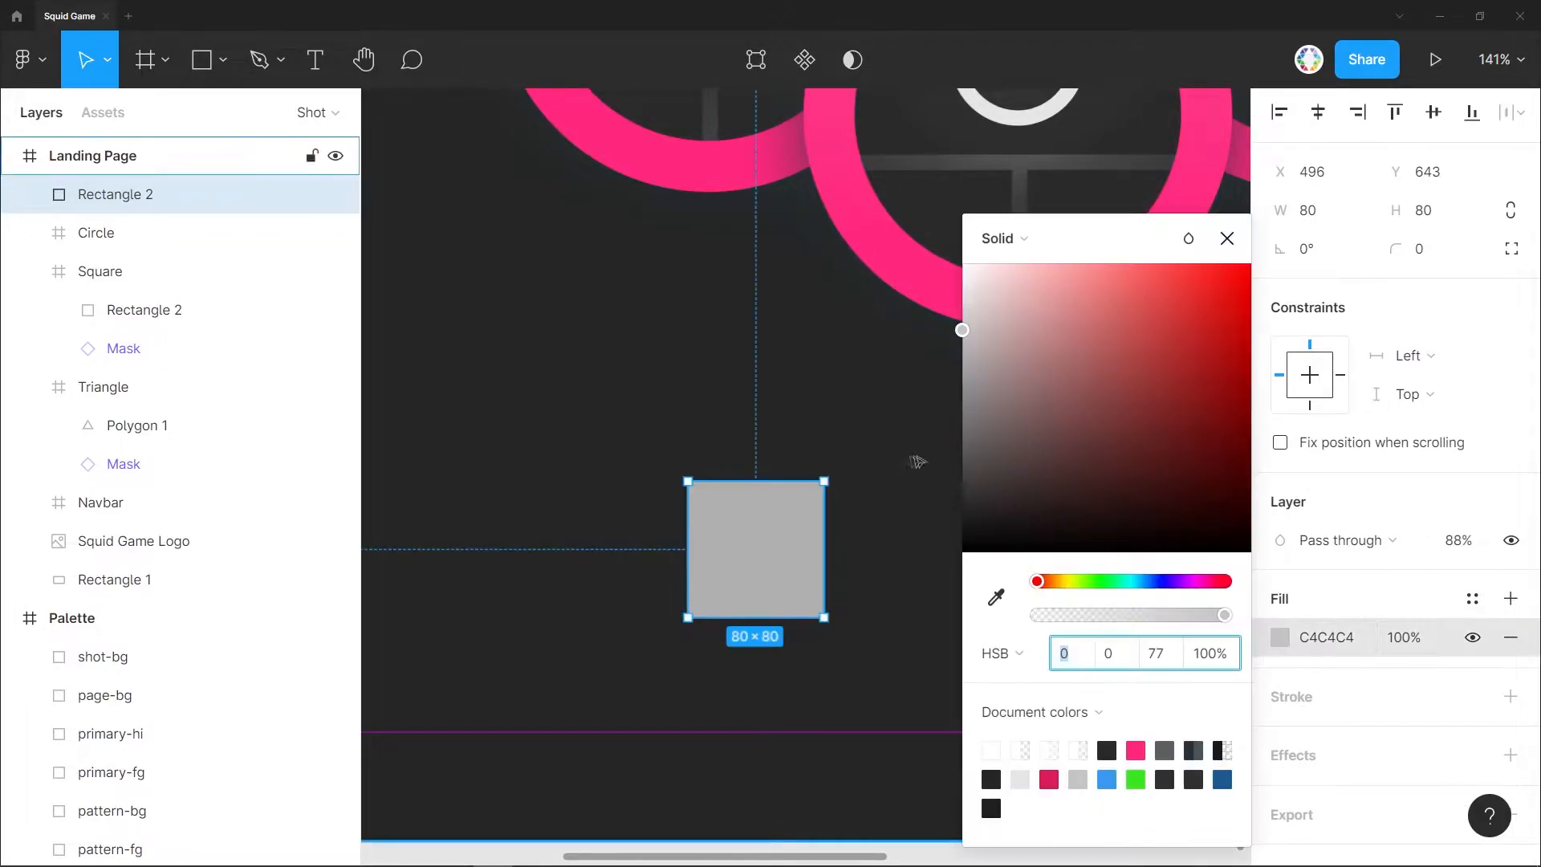
left_click(1227, 238)
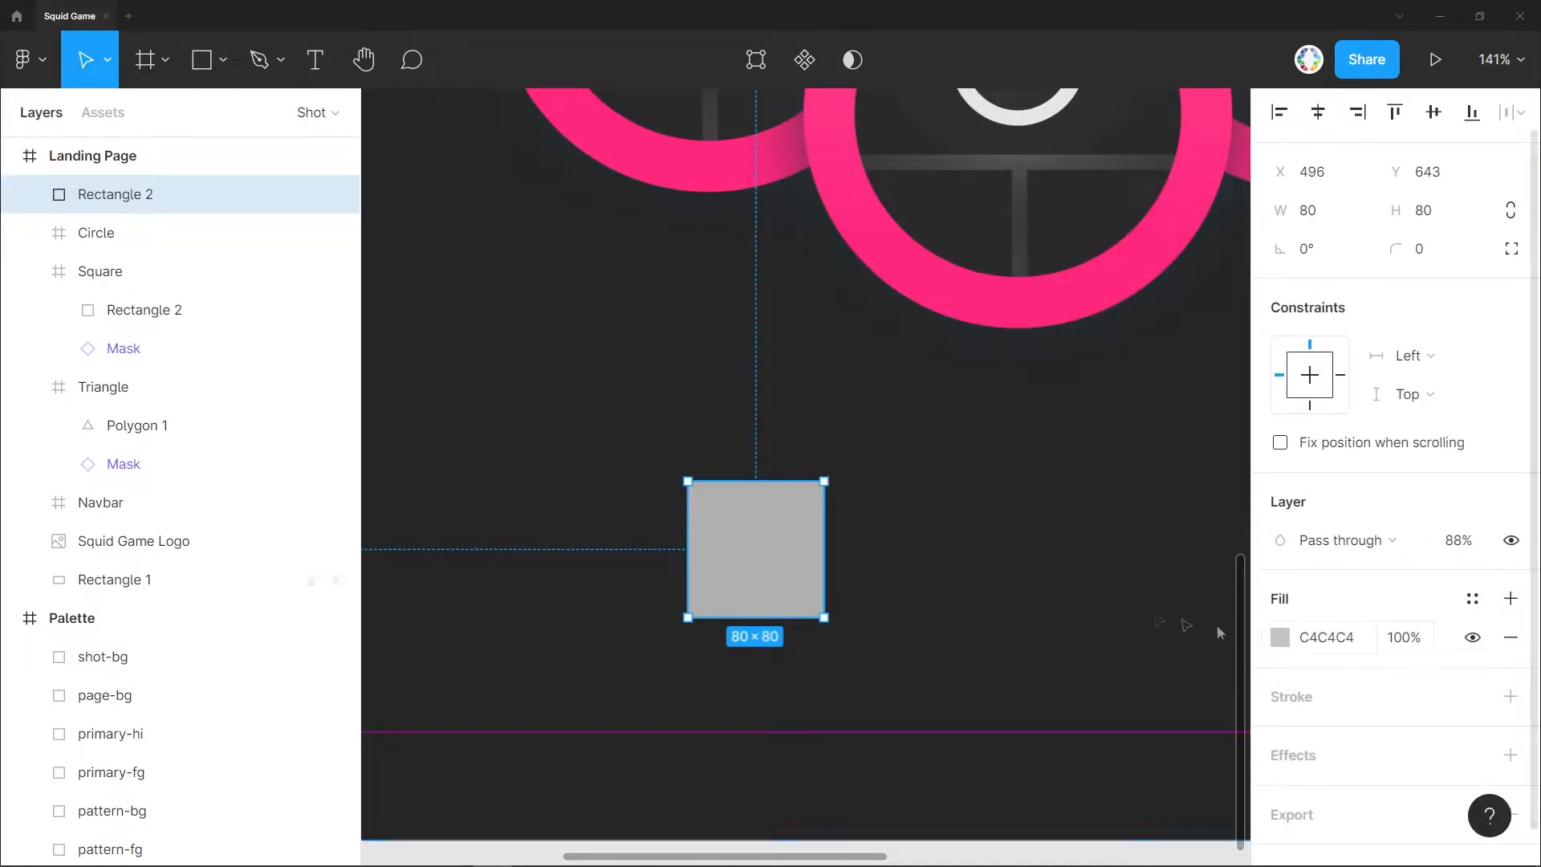
Recolour the new square's fill to the palette's light blue, 3A9AF2.
key("shift+1")
left_click(1279, 638)
left_click(996, 597)
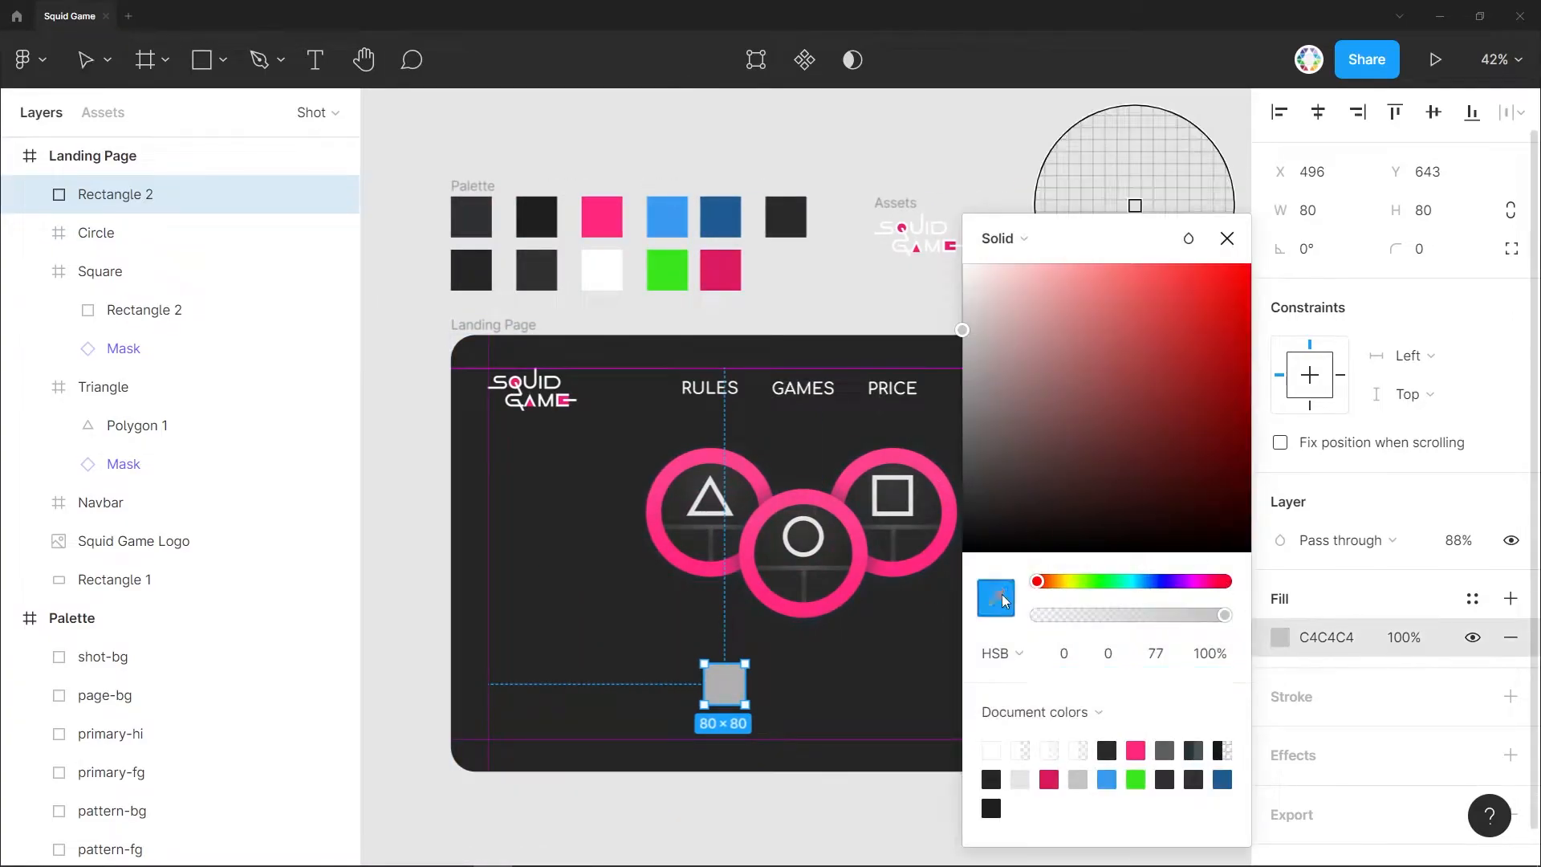
left_click(677, 219)
left_click(1227, 238)
Draw a diagonal line with the Pen tool from the blue square's lower-left corner to its upper-right corner and add a point at the middle.
scroll(744, 706, "up", 1)
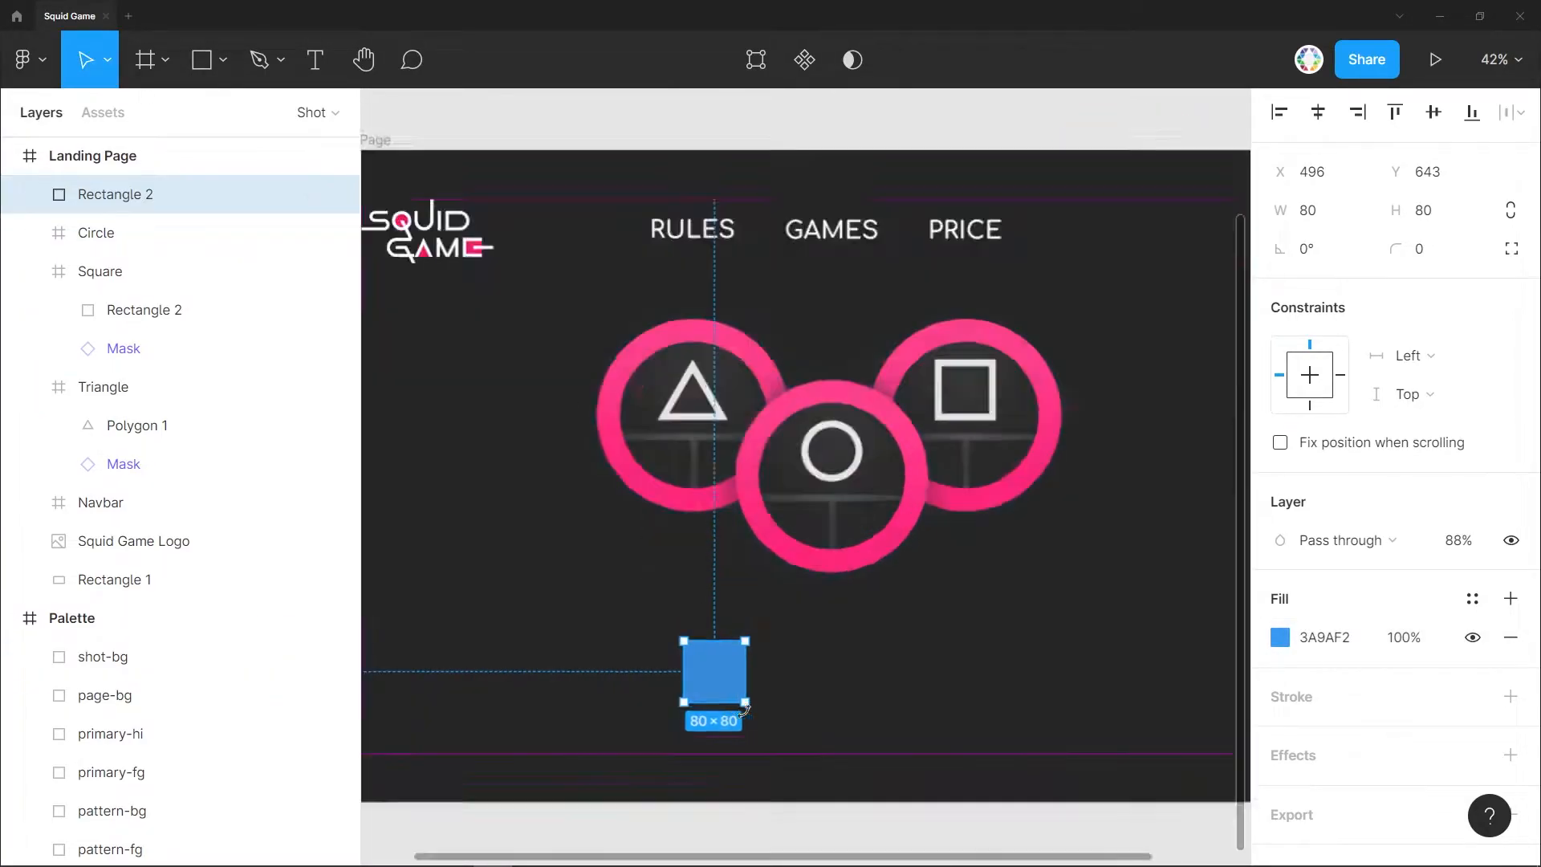
scroll(744, 709, "up", 10)
key("p")
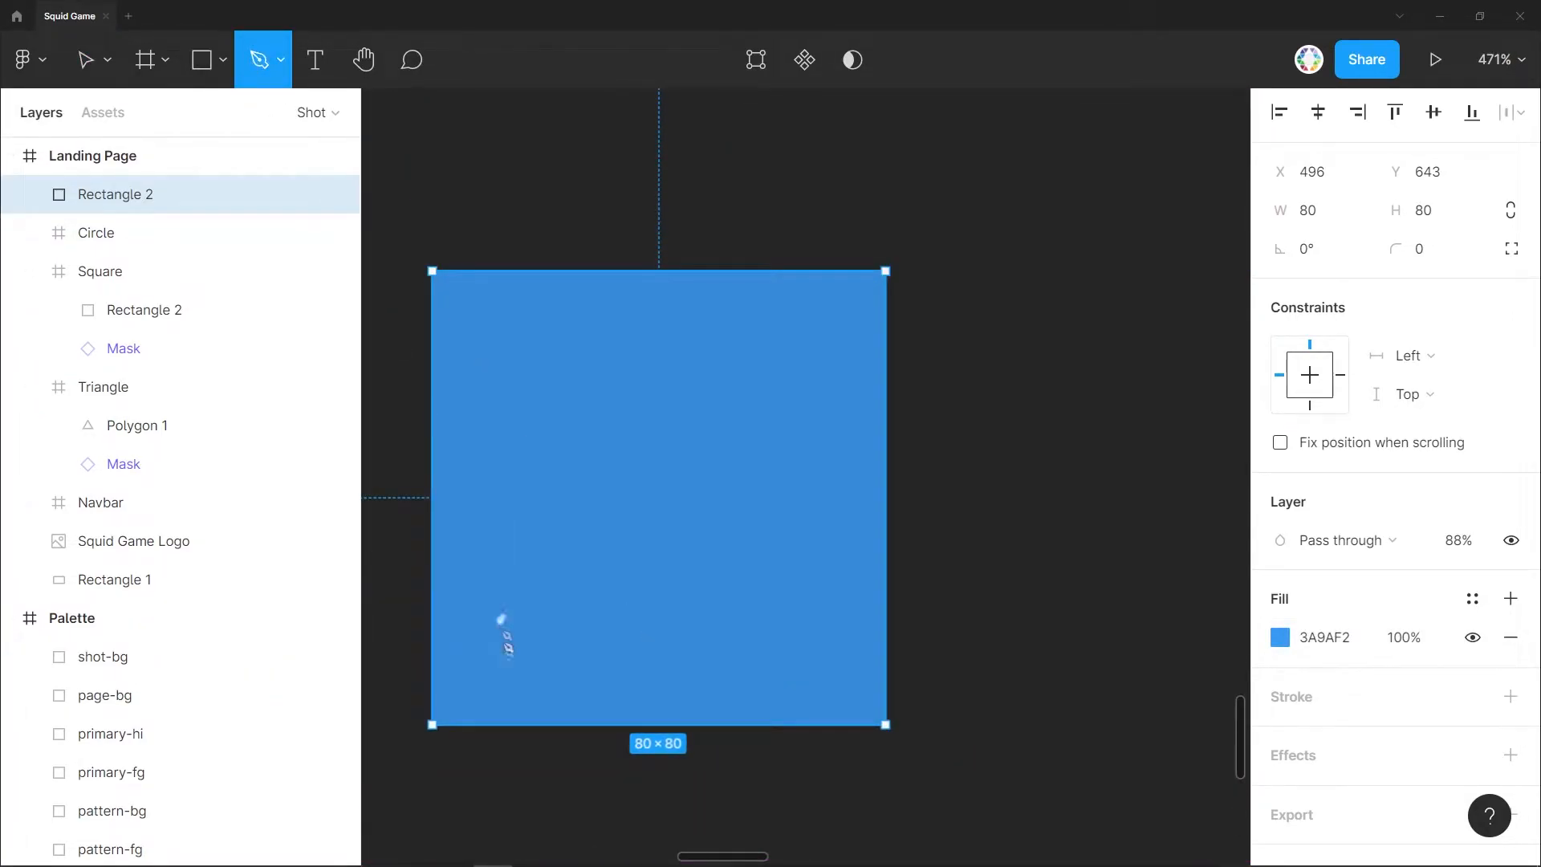
left_click(432, 725)
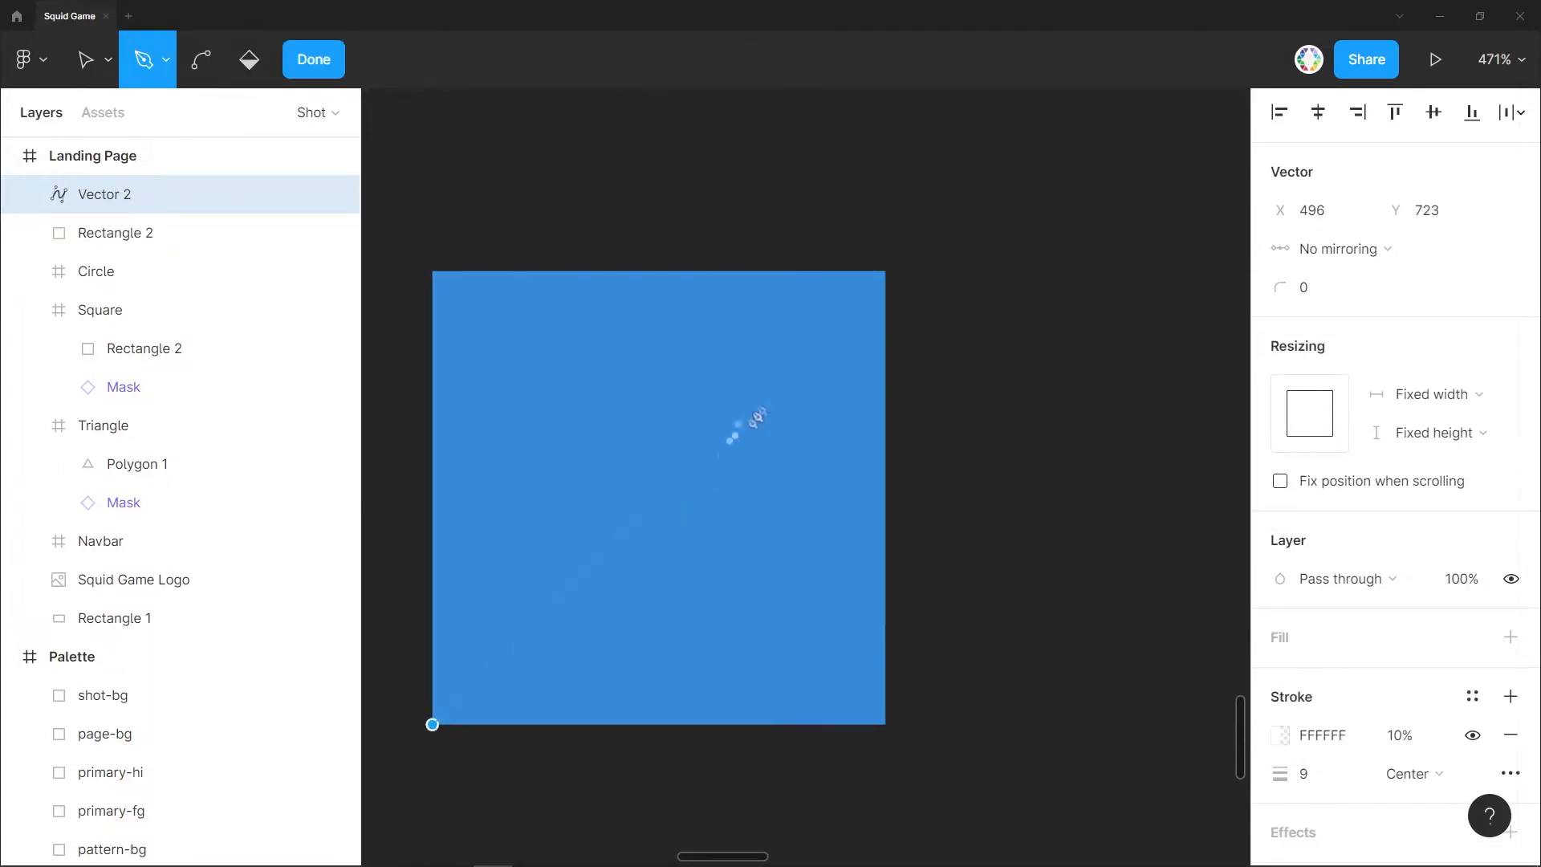
left_click(886, 272)
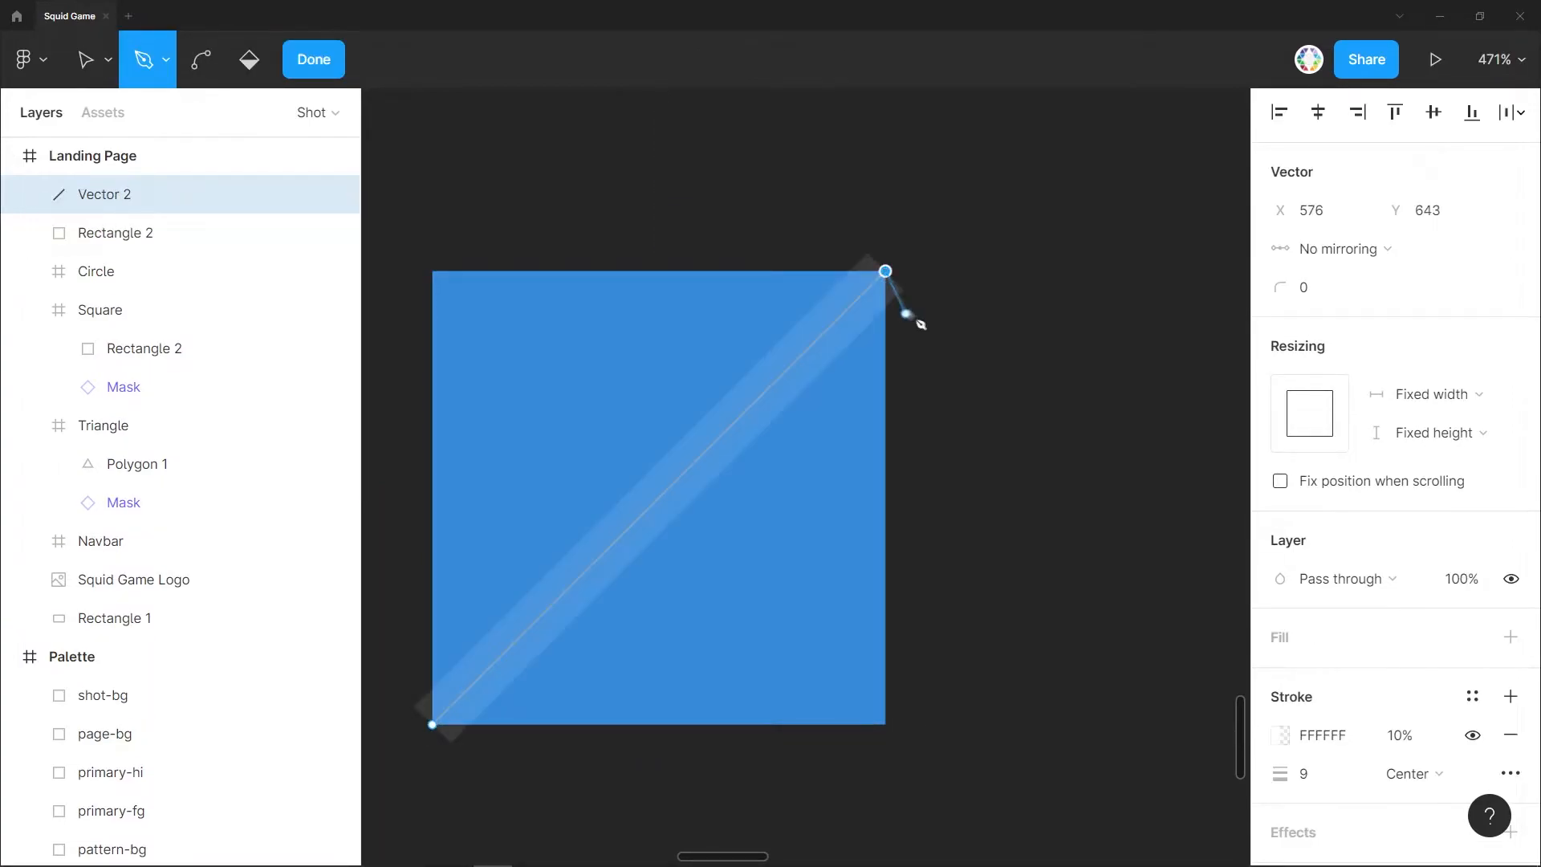
left_click(659, 497)
key("ctrl")
left_click_drag(559, 615, 566, 625)
left_click_drag(718, 452, 708, 429)
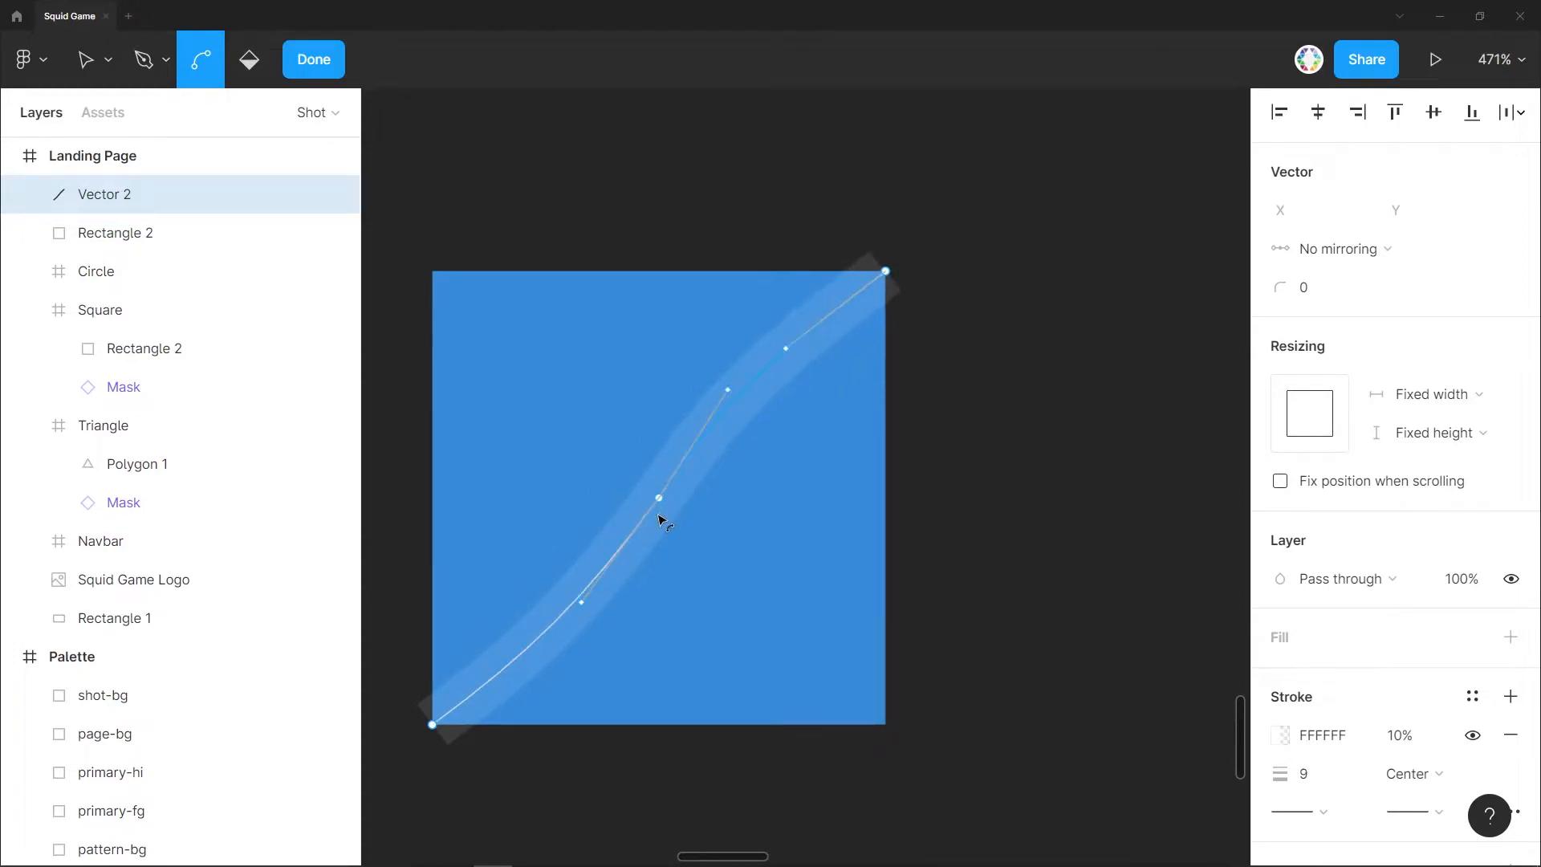
key("ctrl+z")
key("ctrl+z")
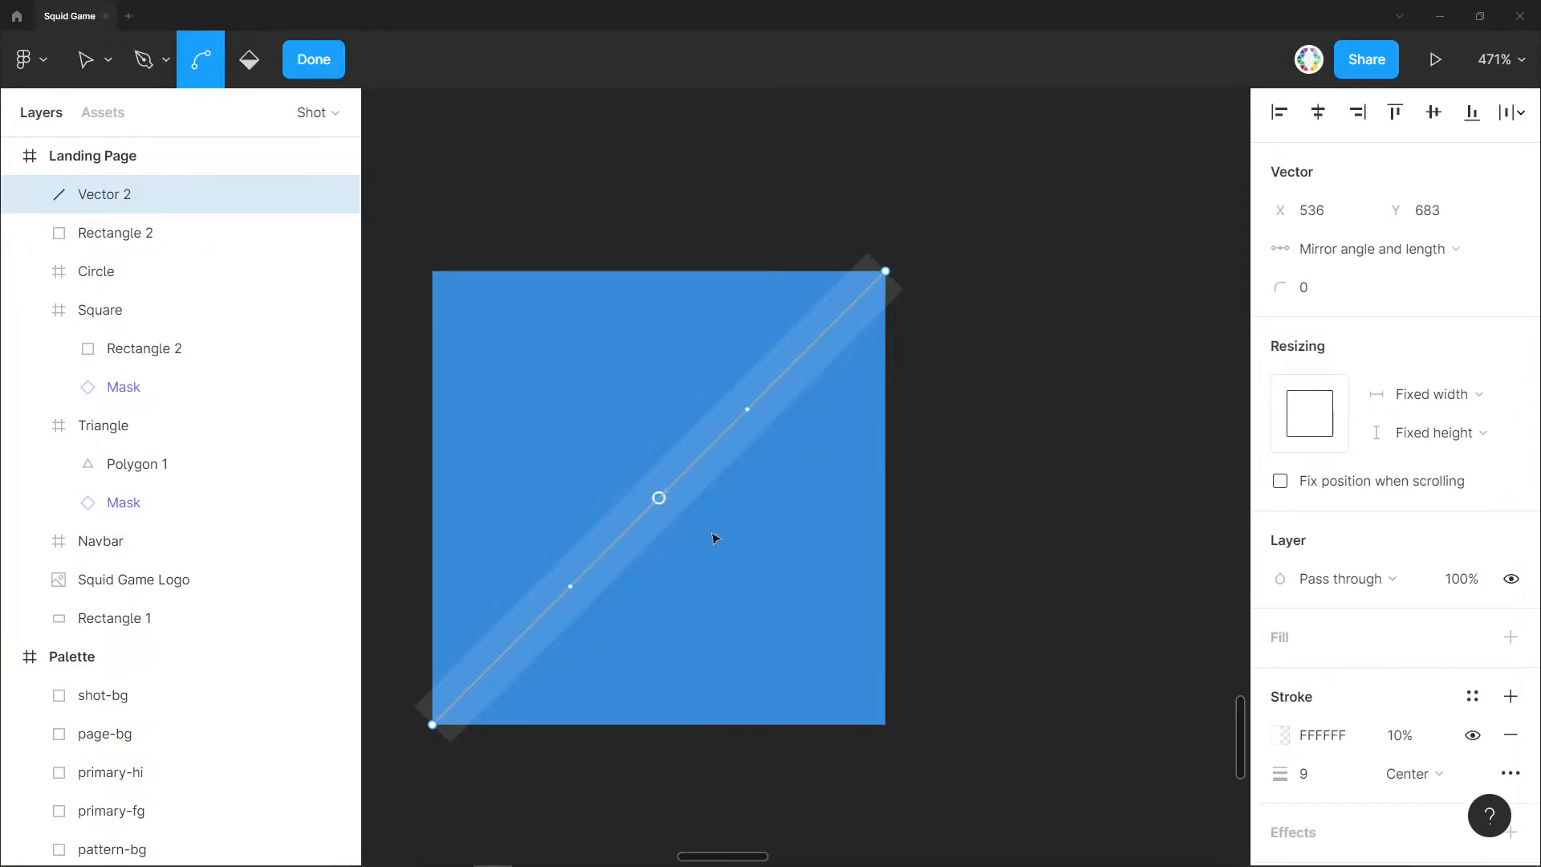
Bend the diagonal into an S-curve using the midpoint's mirrored handles and close the path with a straight segment between the two corners.
left_click_drag(749, 412, 848, 276)
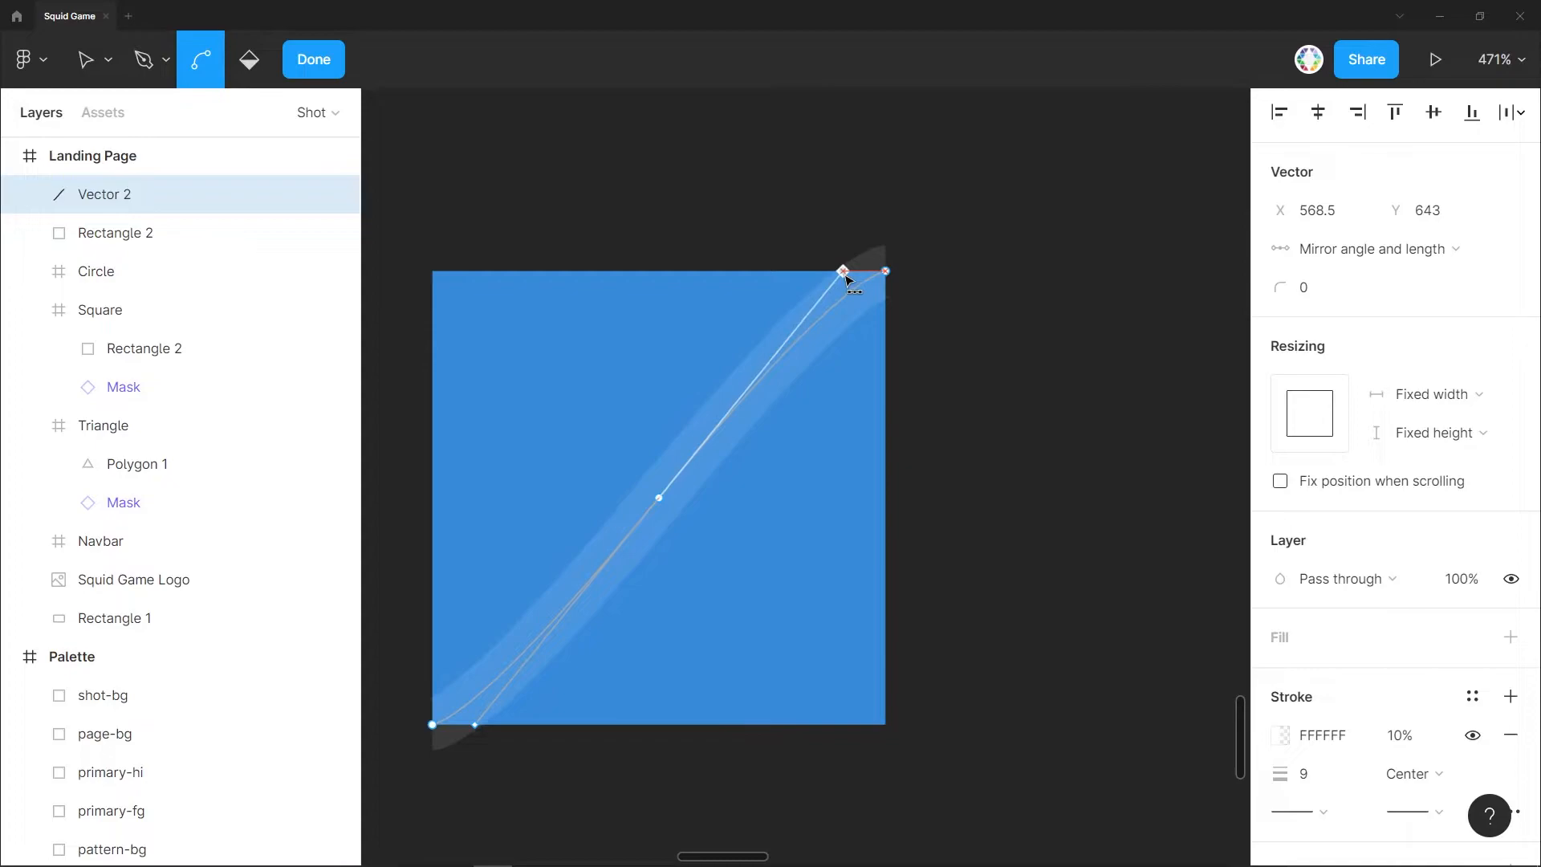
key("p")
left_click(885, 271)
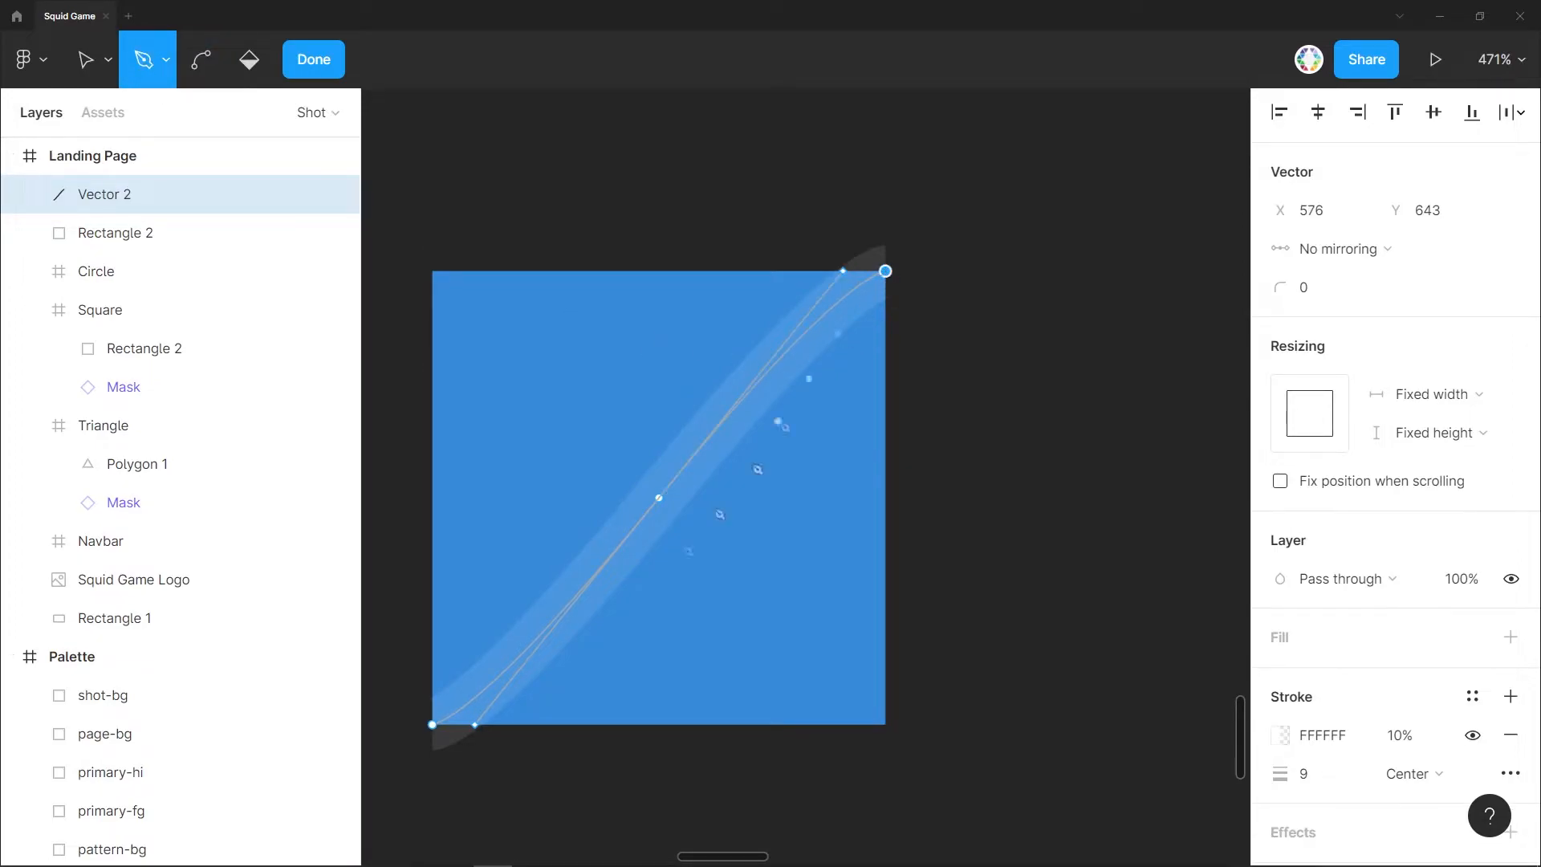
left_click(433, 725)
key("Escape")
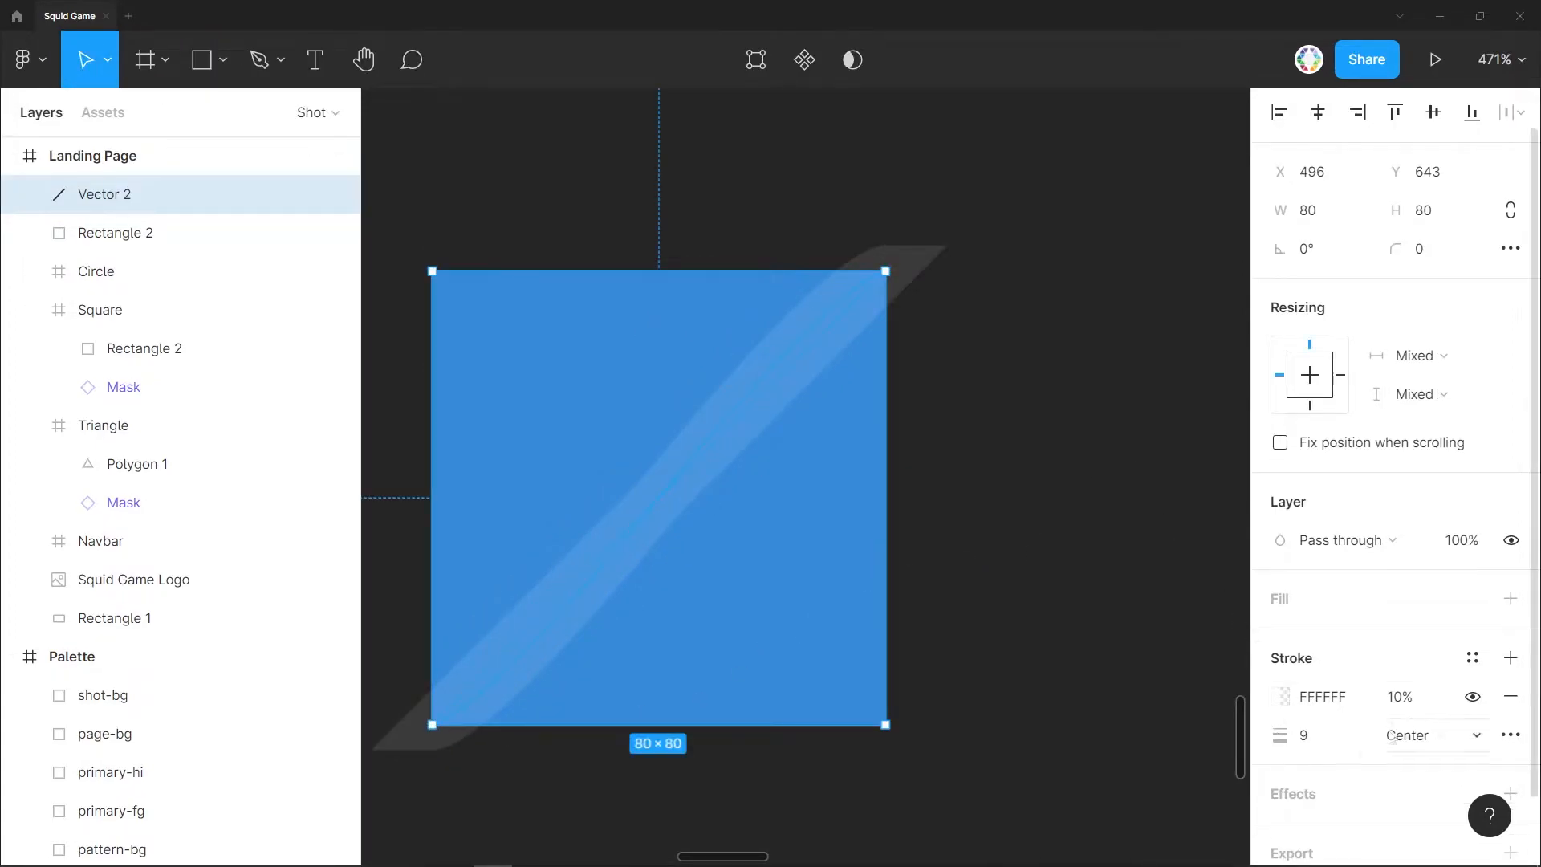
Set the fold shape's stroke width to 2, and replace the stroke with a solid C4C4C4 fill.
type("2")
key("Return")
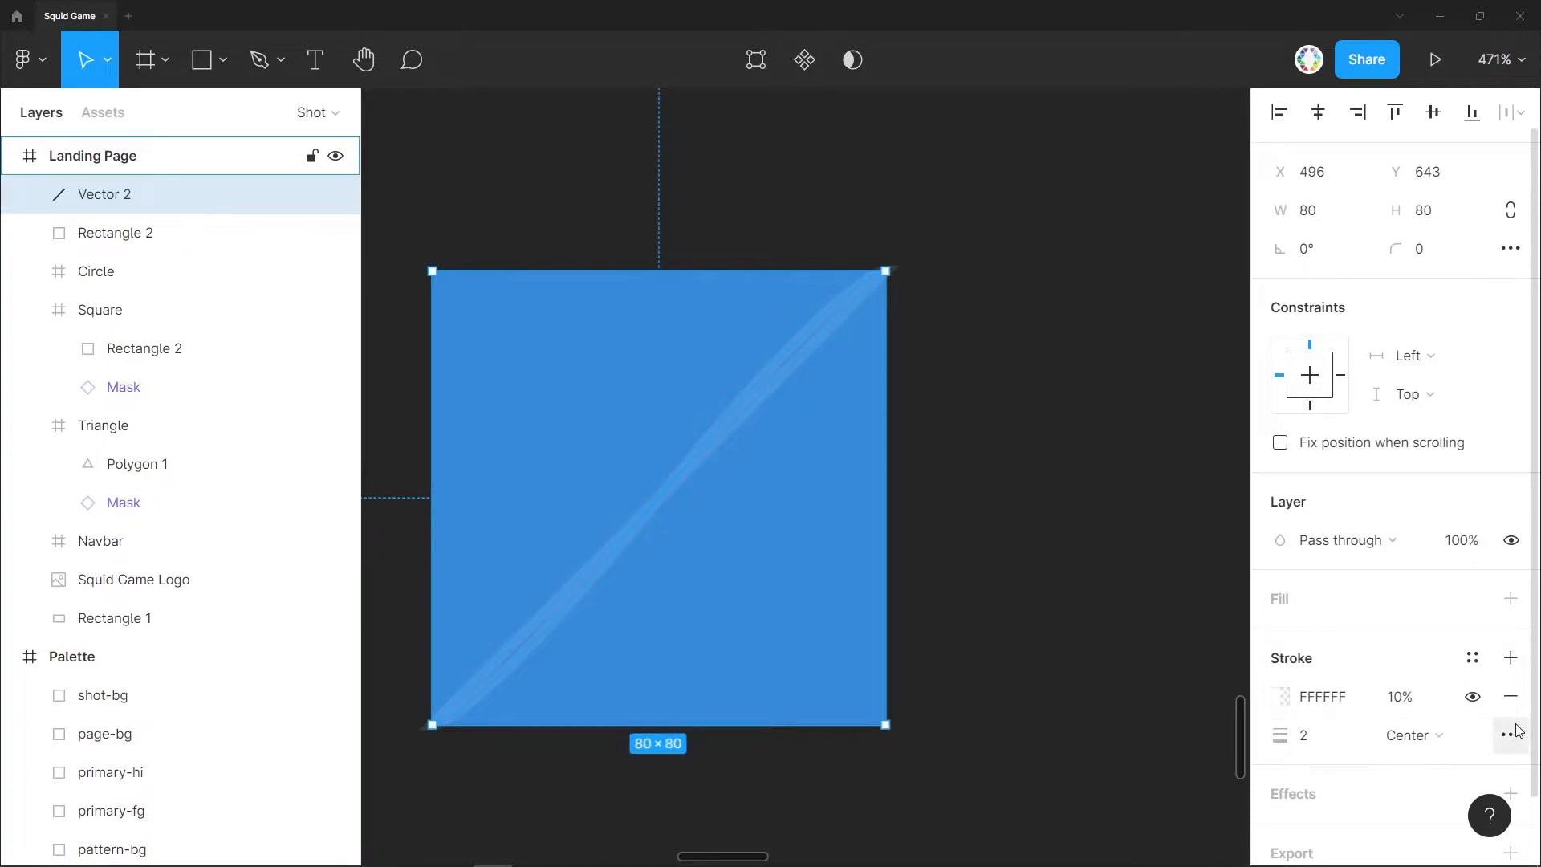
left_click(1510, 696)
left_click(1510, 598)
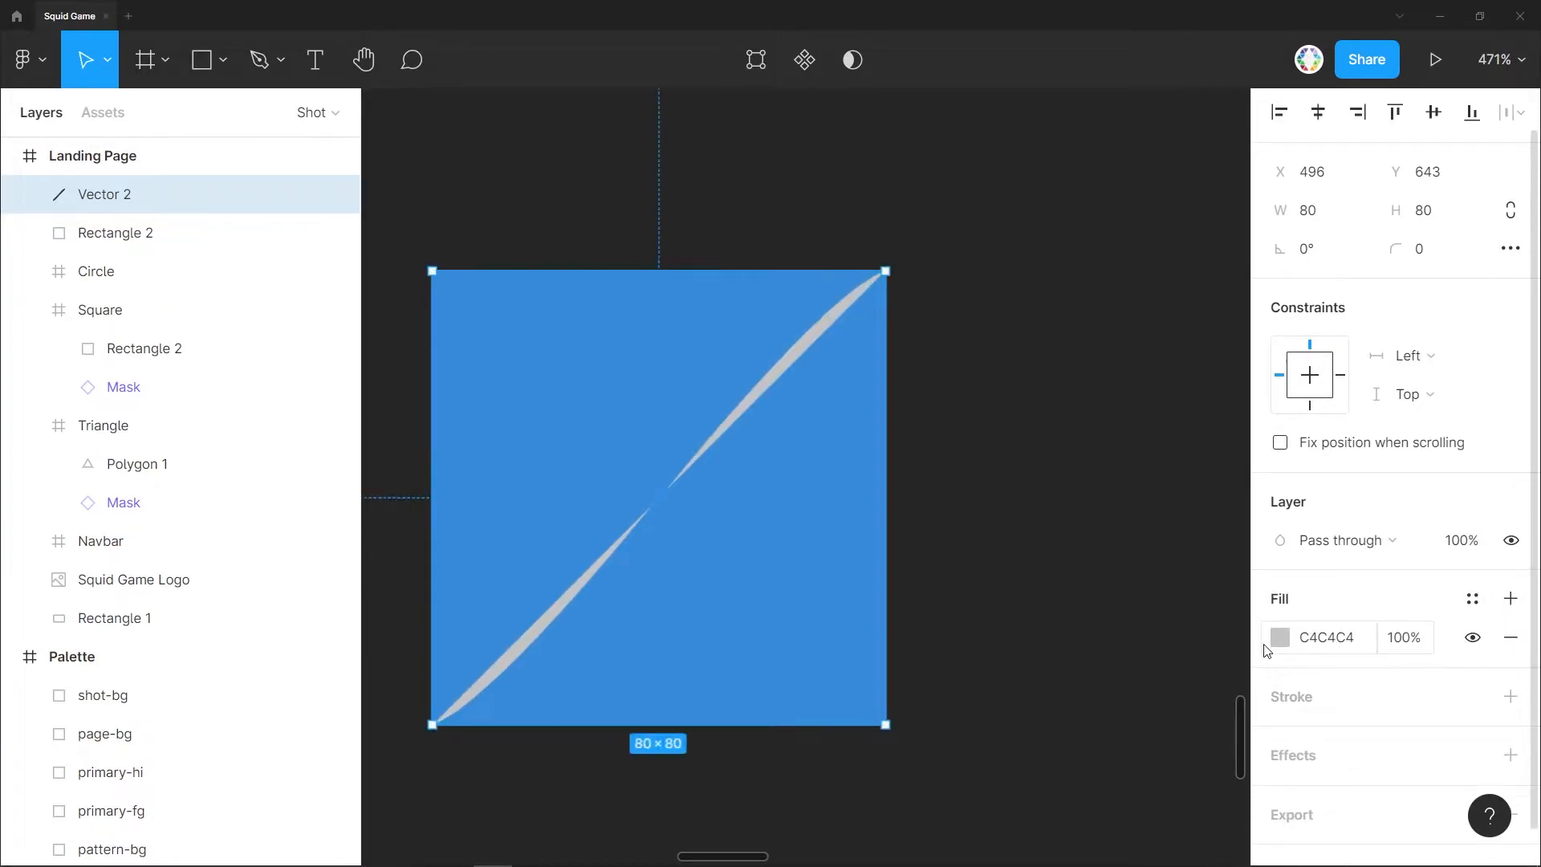
Shift the midpoint's upper curve handle to X 562, Y 643 and fill the fold shape with the palette's dark blue, 1E5A91.
double_click(813, 351)
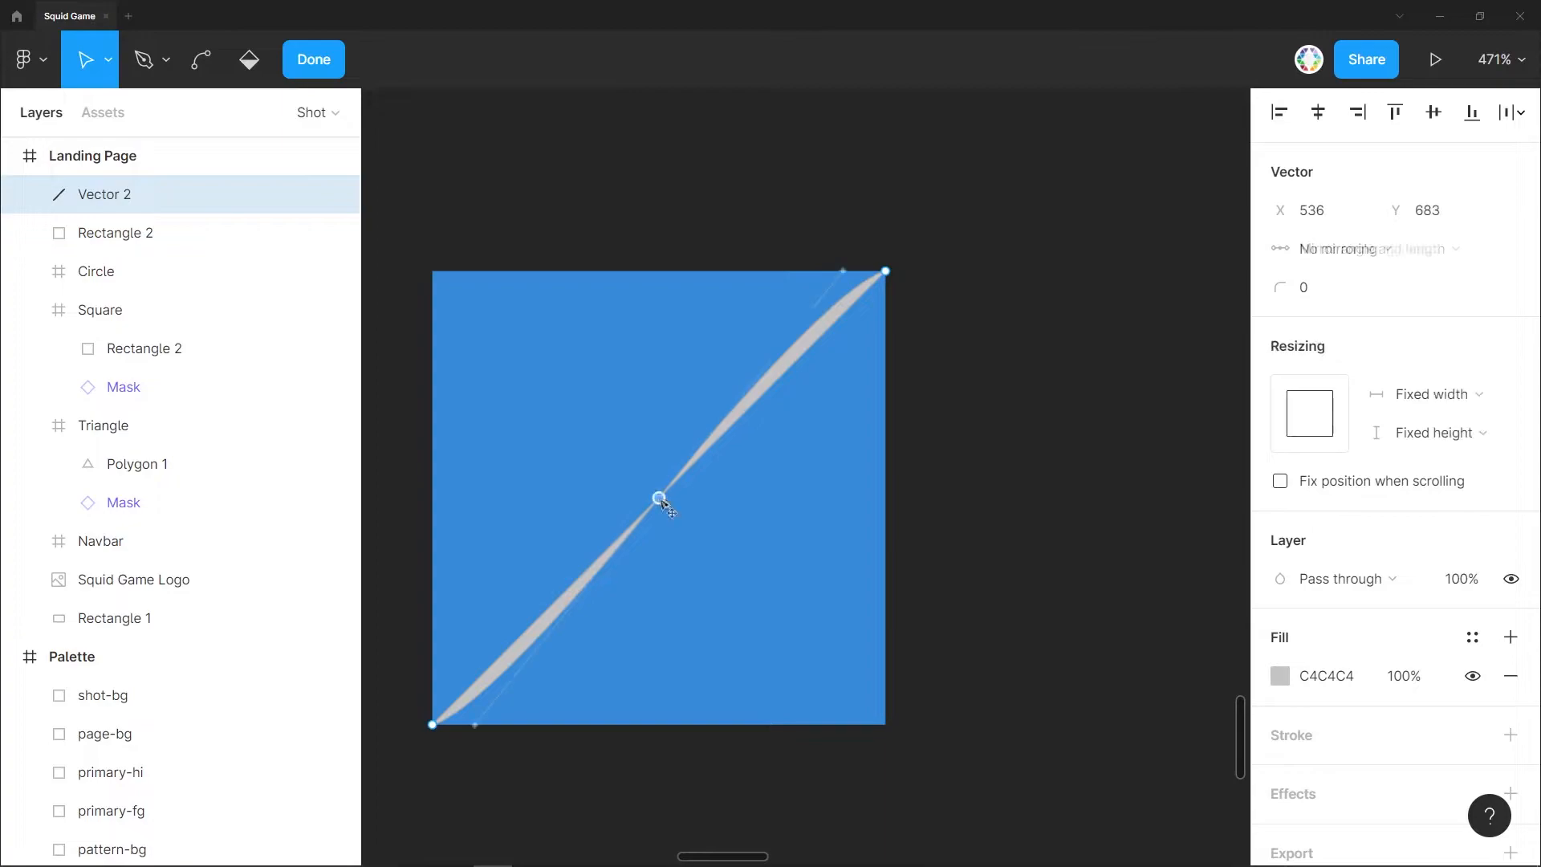
left_click_drag(846, 274, 808, 274)
left_click(1282, 674)
scroll(837, 417, "down", 10)
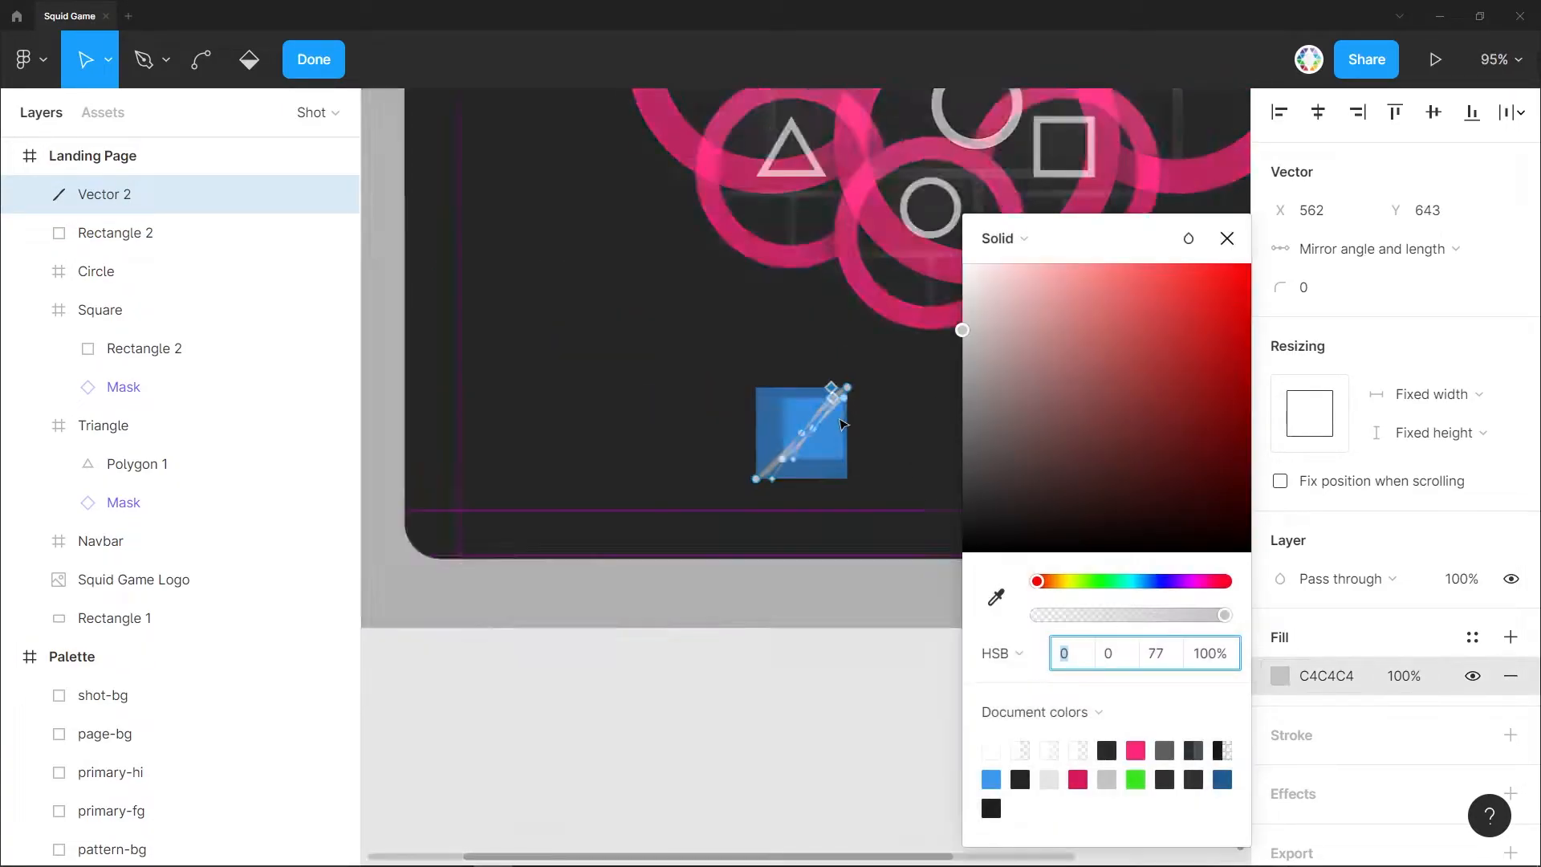
key("i")
left_click(829, 212)
scroll(831, 423, "up", 9)
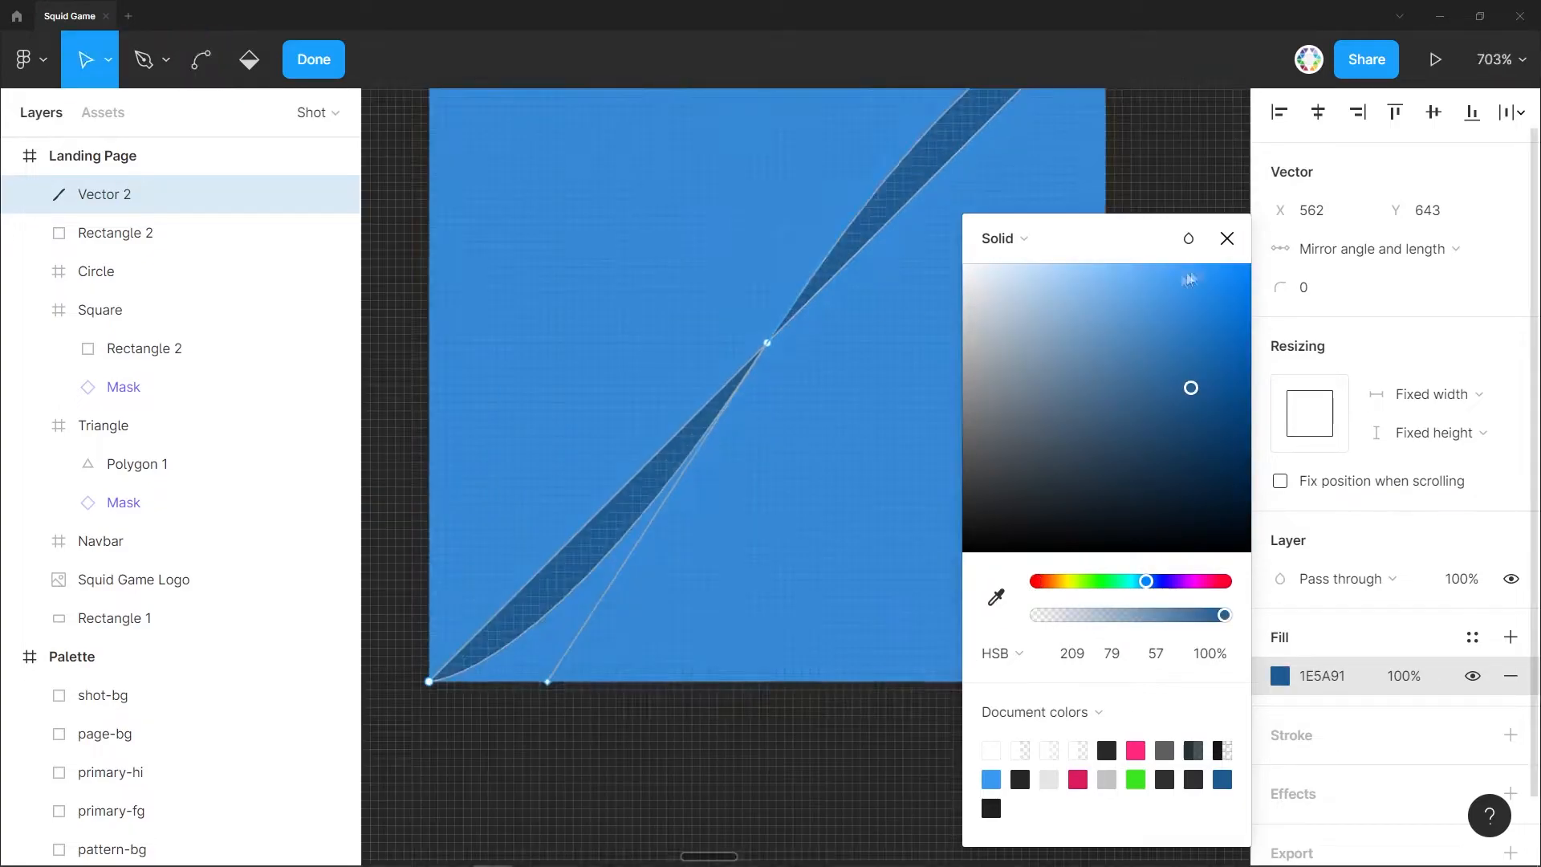
left_click(1226, 238)
scroll(857, 308, "down", 2)
left_click_drag(856, 310, 758, 501)
key("Escape")
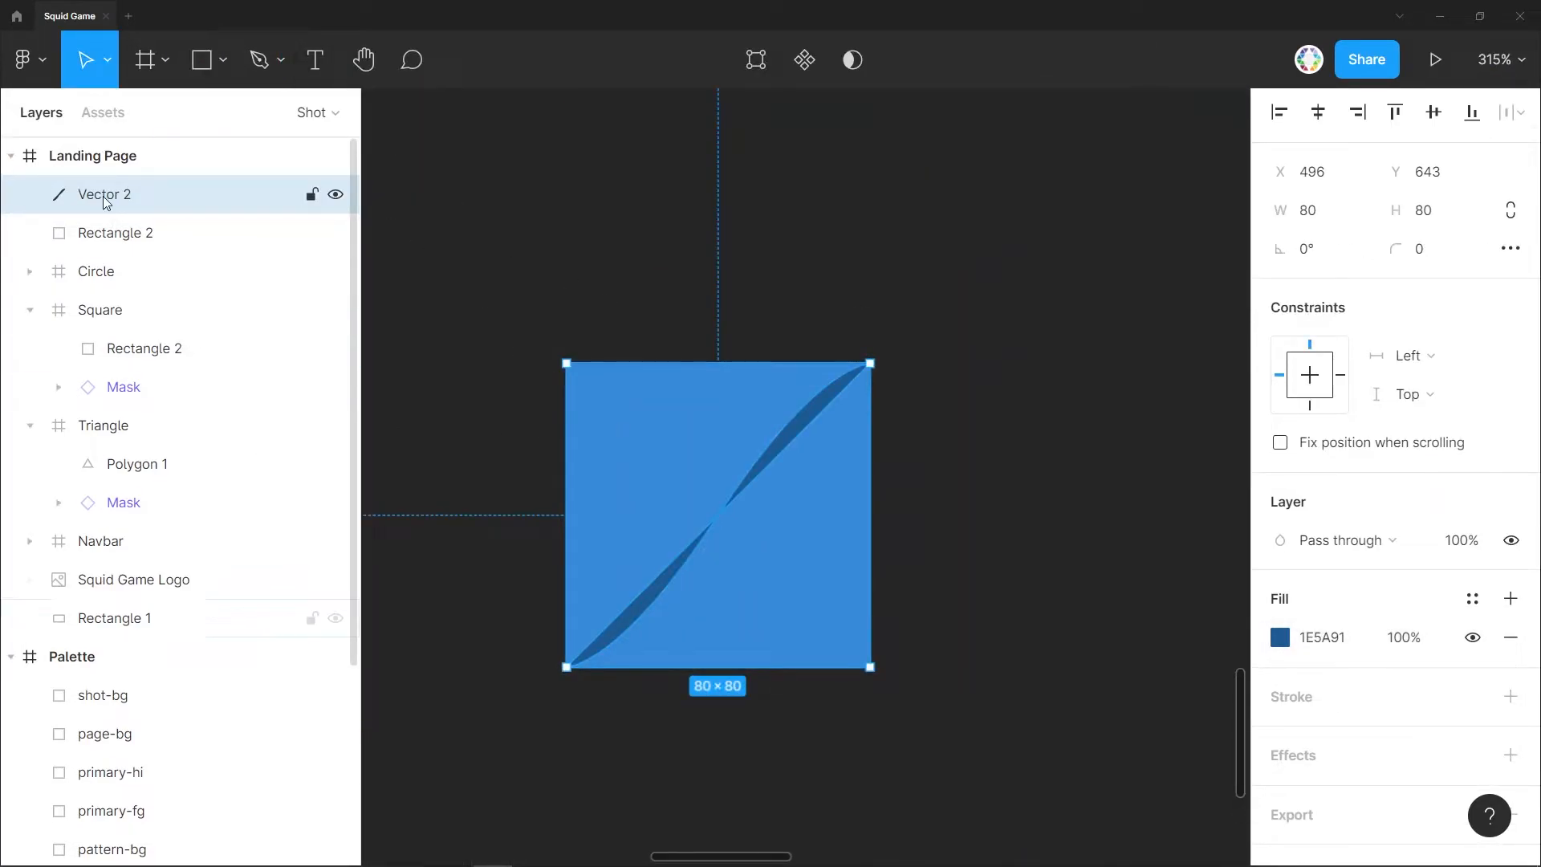
Duplicate the fold shape and rotate the copy to -90° so it spans the square's other diagonal.
key("ctrl+c")
key("ctrl+v")
left_click_drag(877, 351, 842, 676)
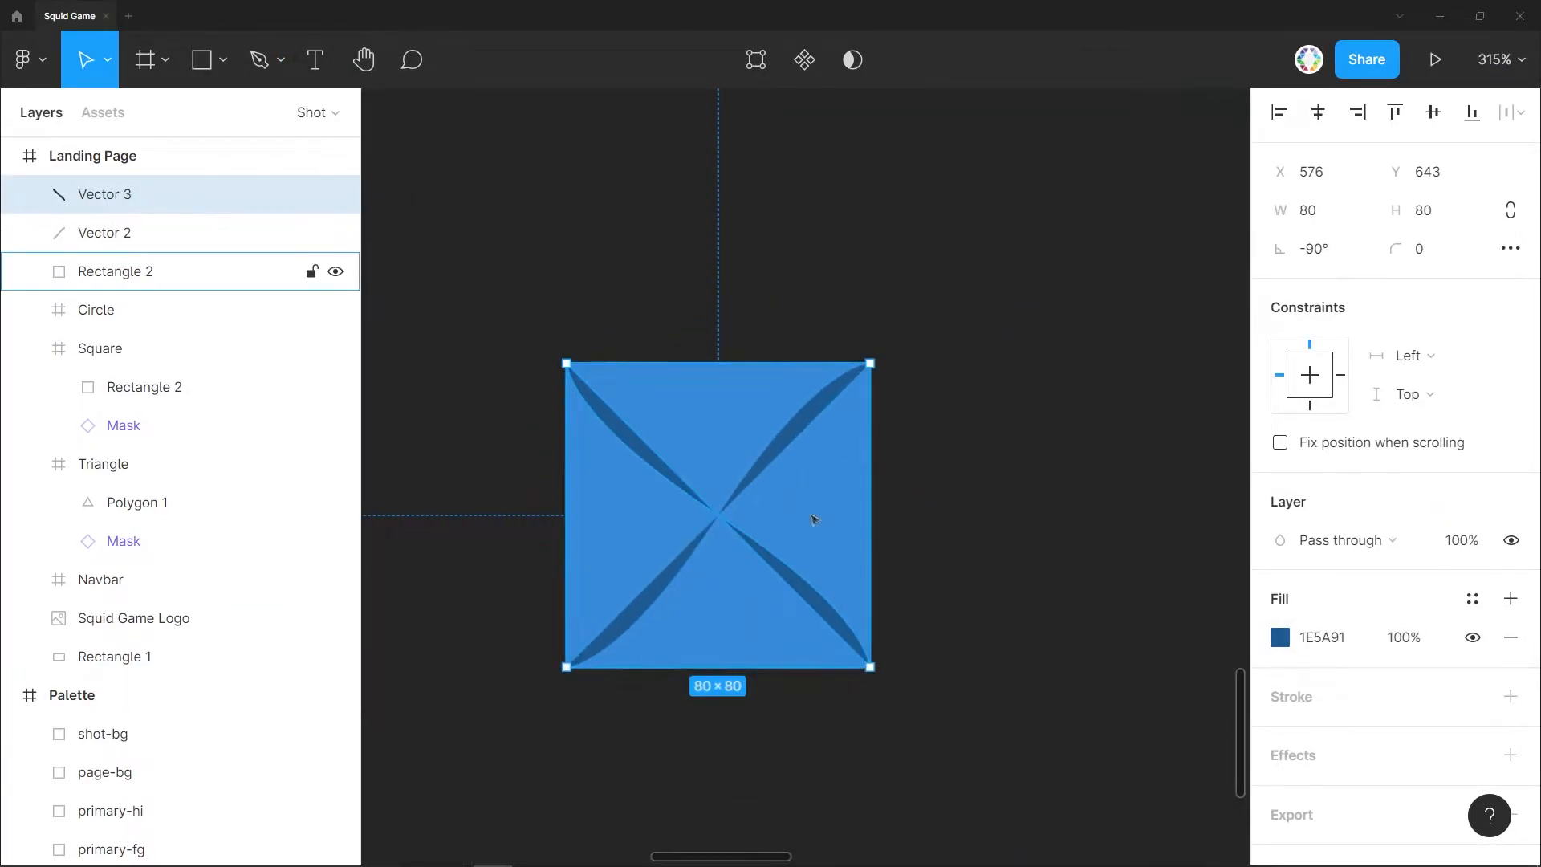
Add a radial gradient fill fading from white to fully transparent white above the square's blue fill.
left_click(811, 516)
left_click(1510, 598)
left_click(1280, 637)
left_click(997, 237)
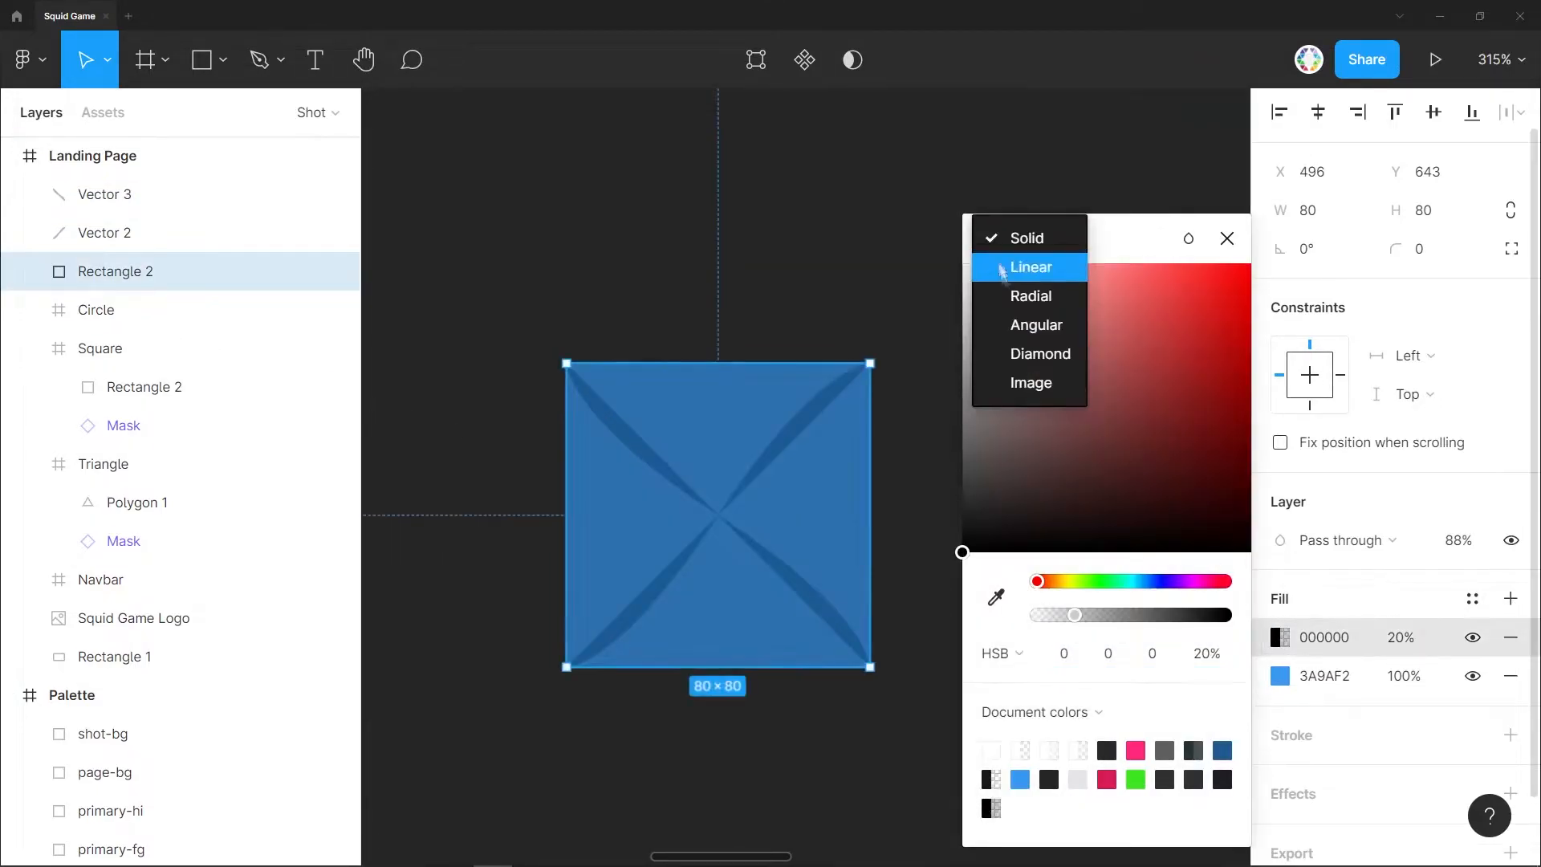
left_click(1032, 326)
left_click(996, 435)
left_click_drag(985, 408, 937, 249)
left_click(1223, 207)
left_click_drag(1012, 311, 879, 193)
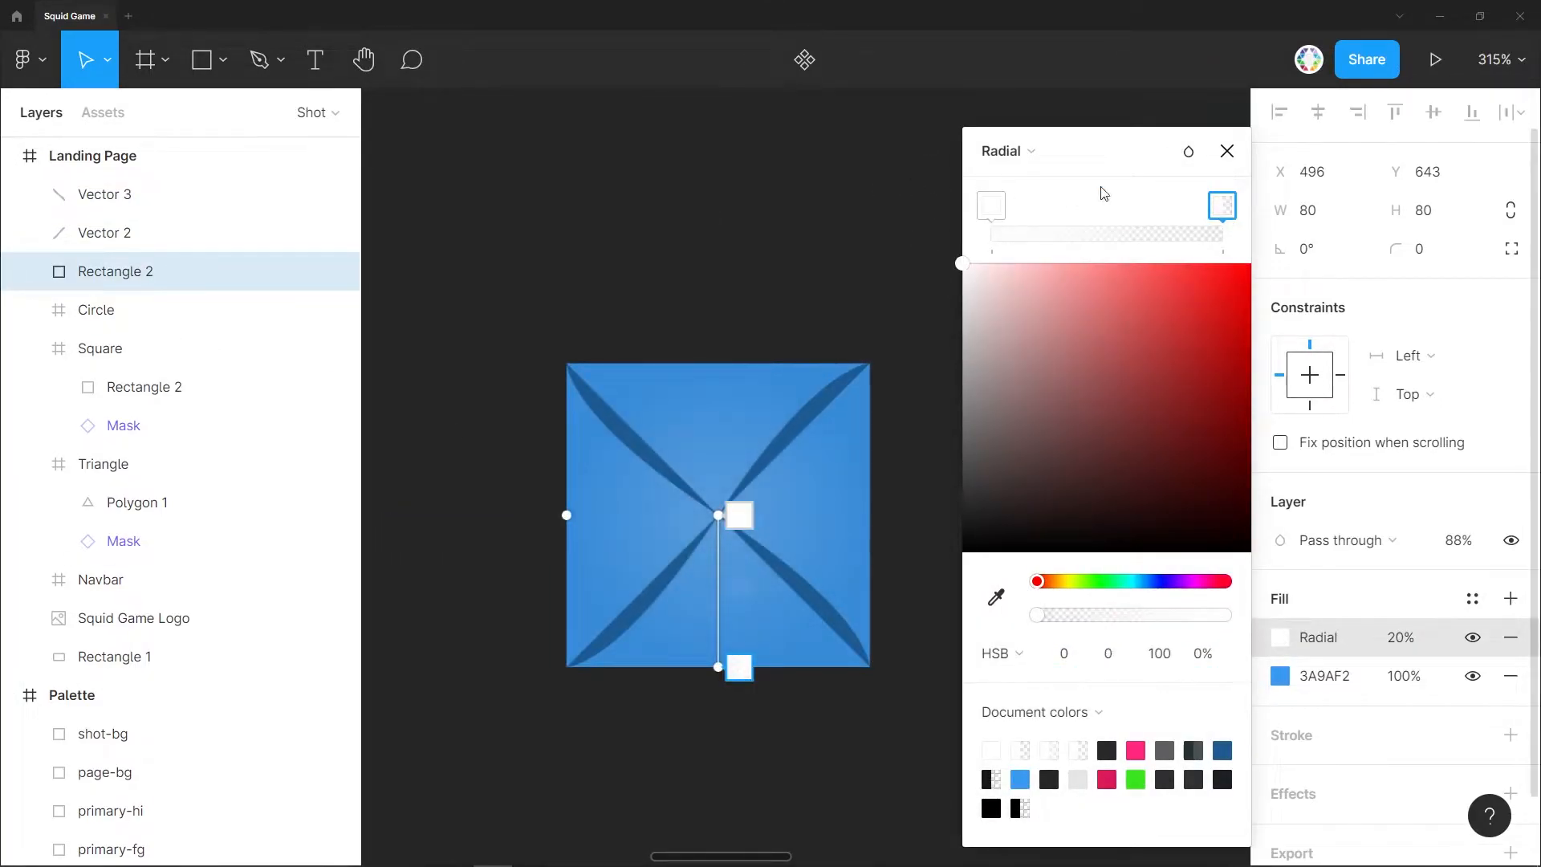
Set the opacity of the square's radial gradient fill to 24%.
left_click(1227, 153)
left_click(1395, 638)
type("13")
key("Return")
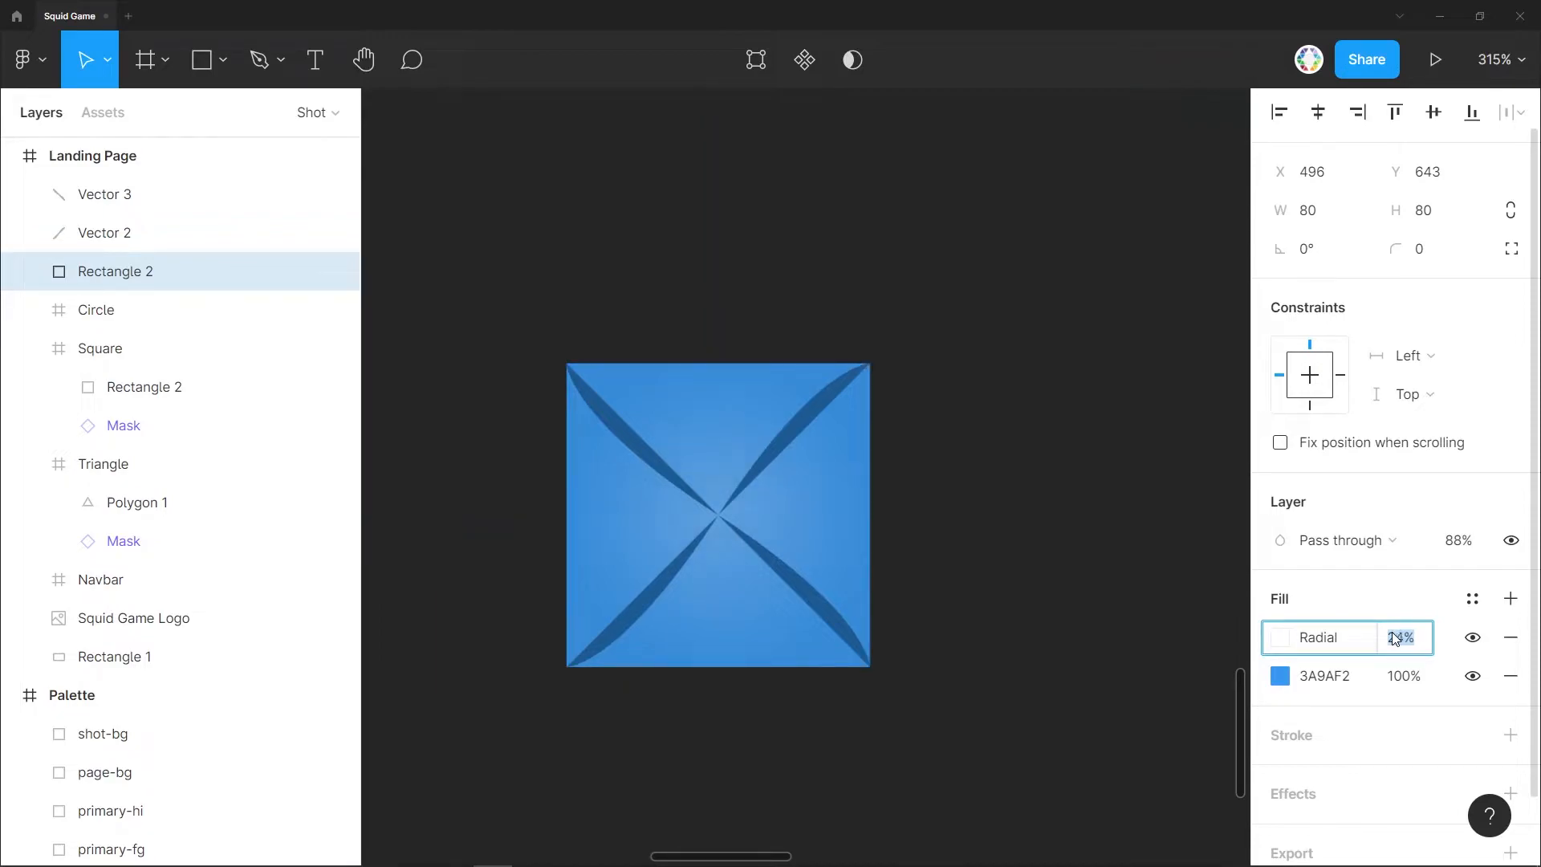
left_click(958, 611)
left_click(525, 407)
Group the blue square with its two fold shapes, name the group Ddakji, and collapse the Square and Triangle layers.
left_click(139, 198)
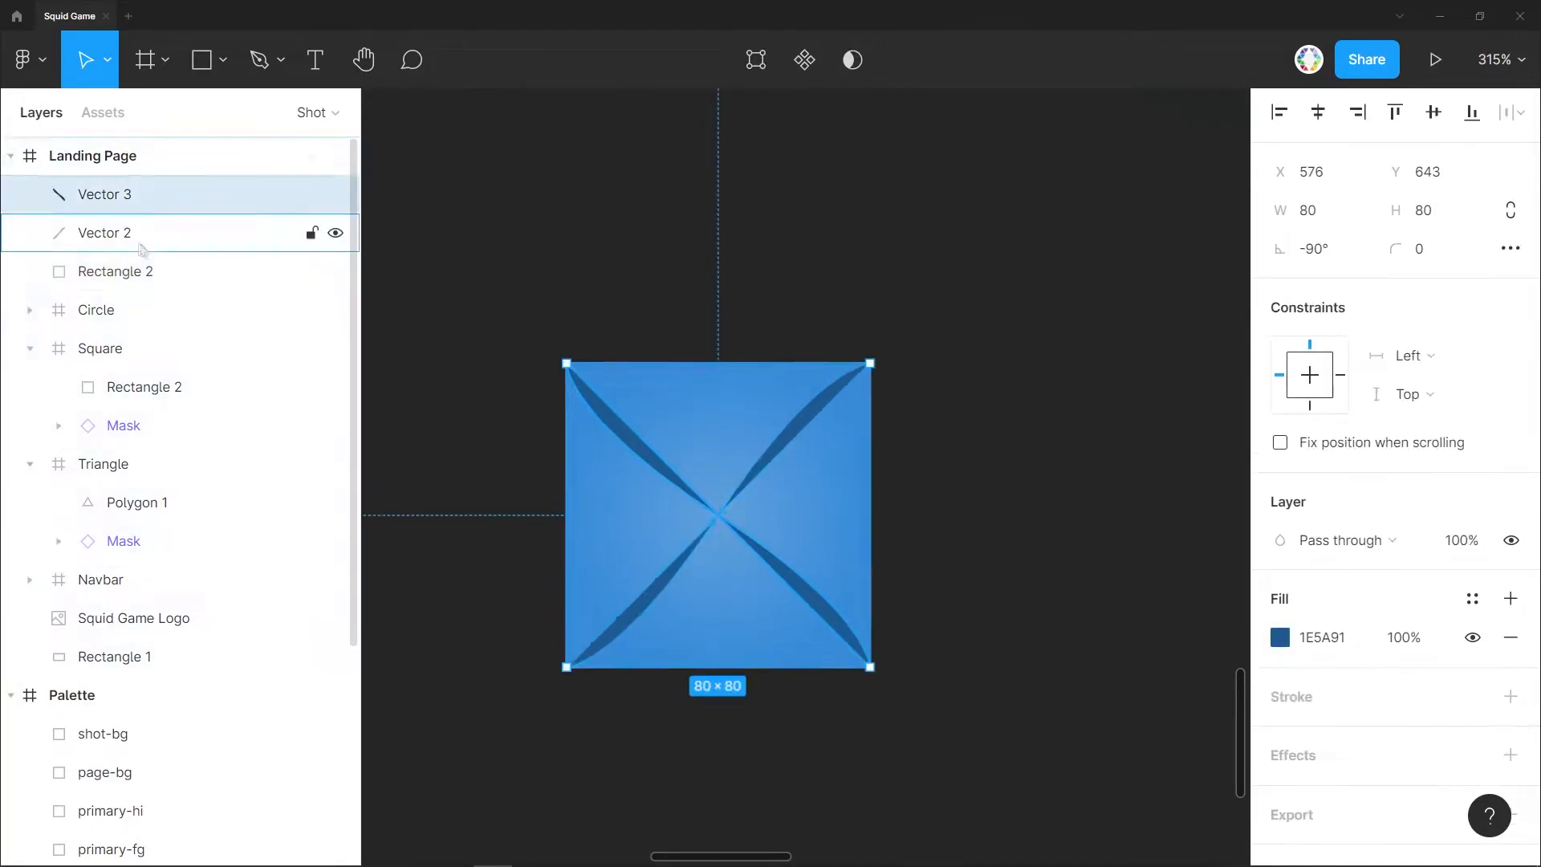
left_click(120, 272, "shift")
key("ctrl+g")
double_click(88, 201)
type("Dd")
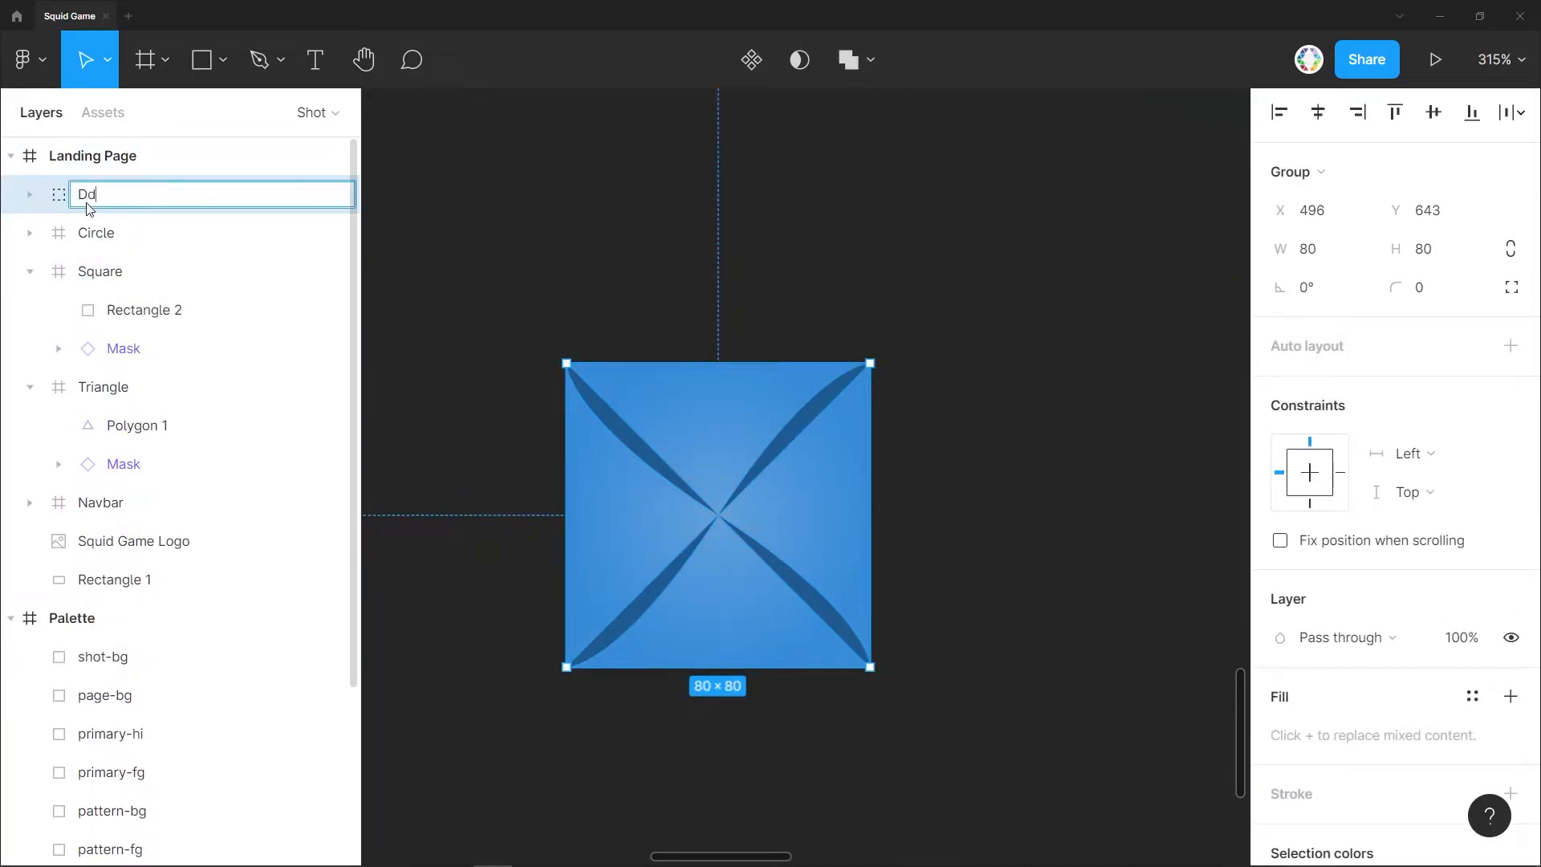
type("akji")
key("Return")
left_click(29, 271)
left_click(30, 310)
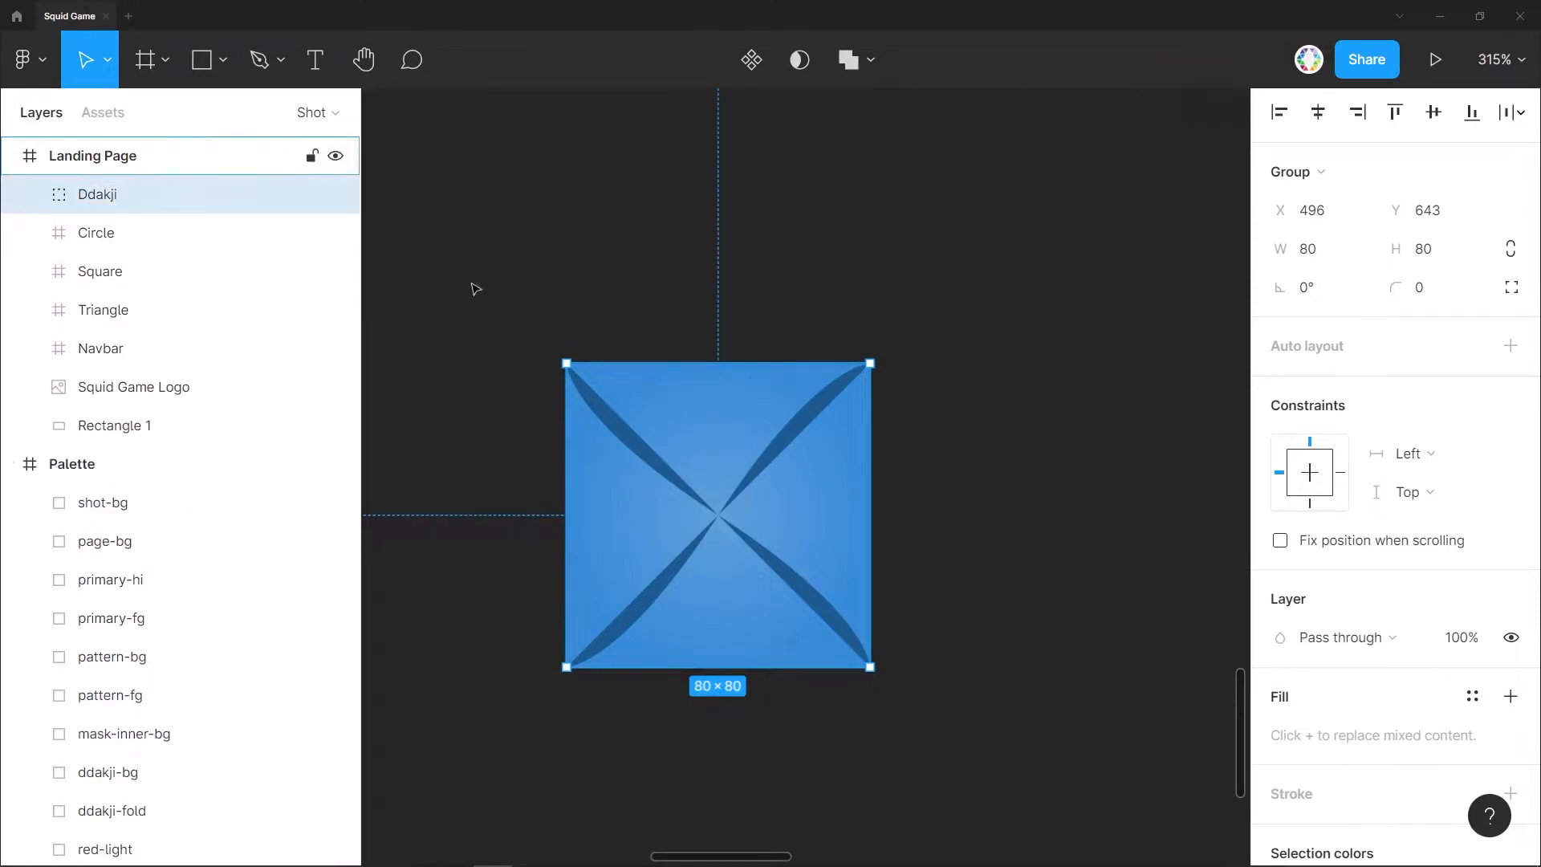
Rotate the Ddakji group to -45° and move it to X 600.57, Y 622.
scroll(474, 289, "down", 3)
scroll(492, 300, "up", 1)
scroll(557, 385, "left", 5)
left_click_drag(890, 399, 935, 457)
scroll(936, 457, "down", 5)
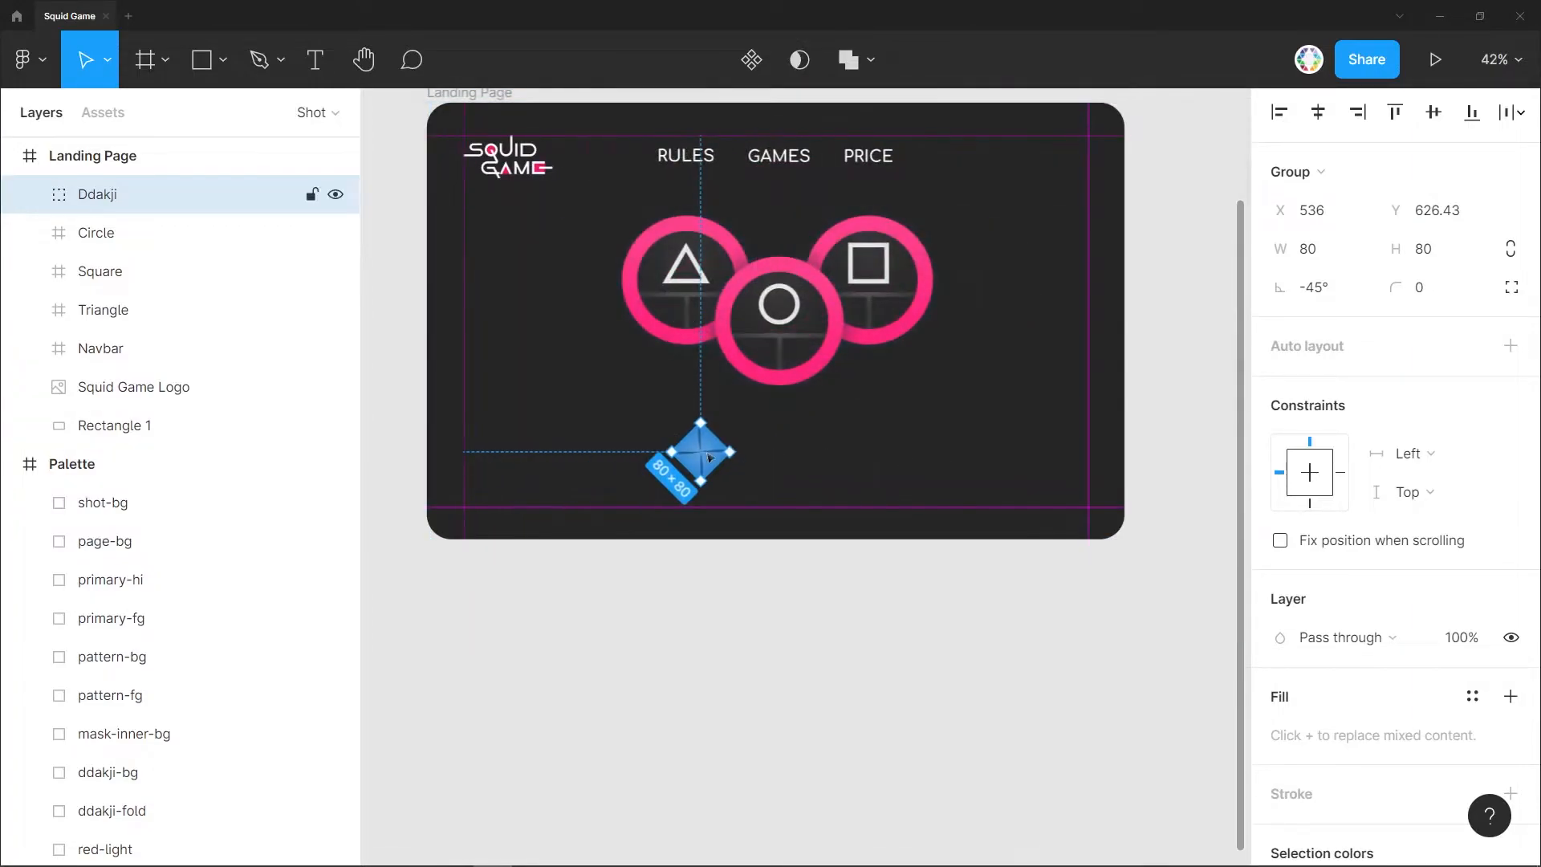
key("Escape")
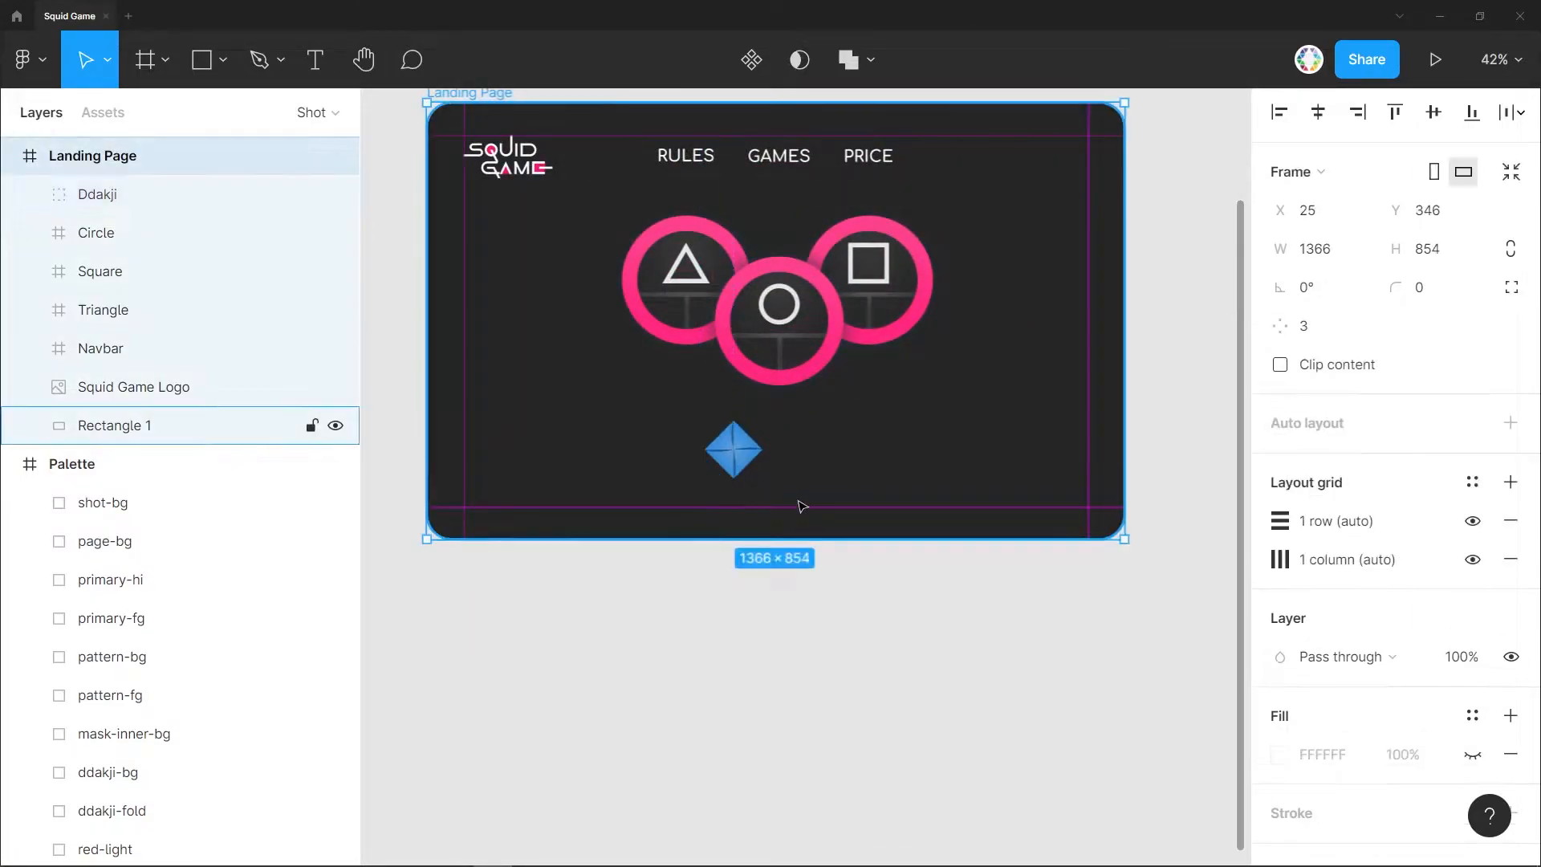
Add an auto-width text reading "get a taste" and place it overlapping the Ddakji diamond at X 400, Y 664.
key("t")
left_click_drag(586, 432, 721, 479)
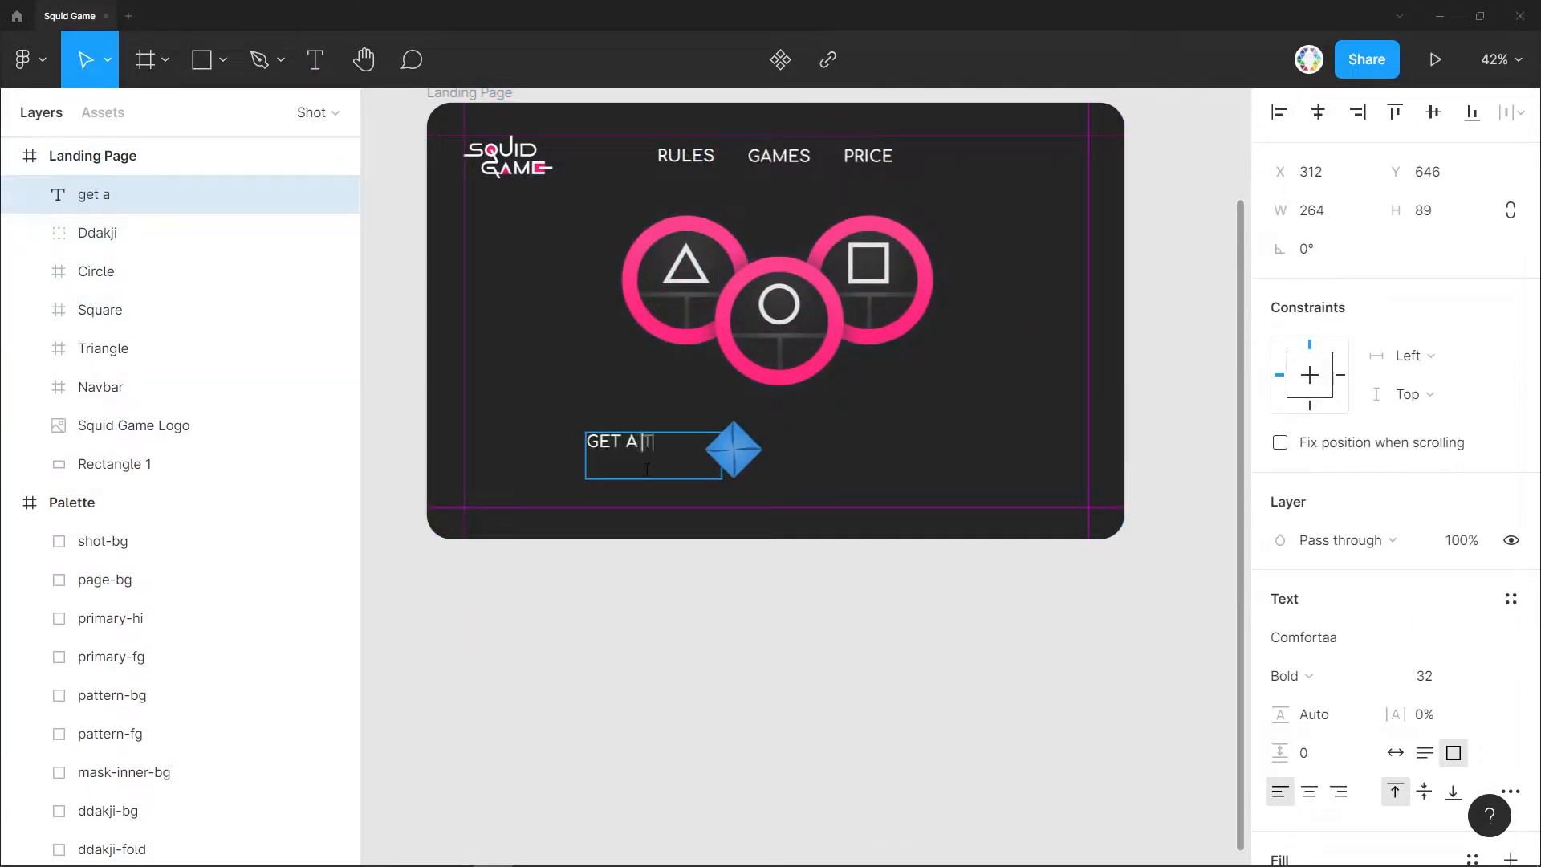
left_click(1396, 752)
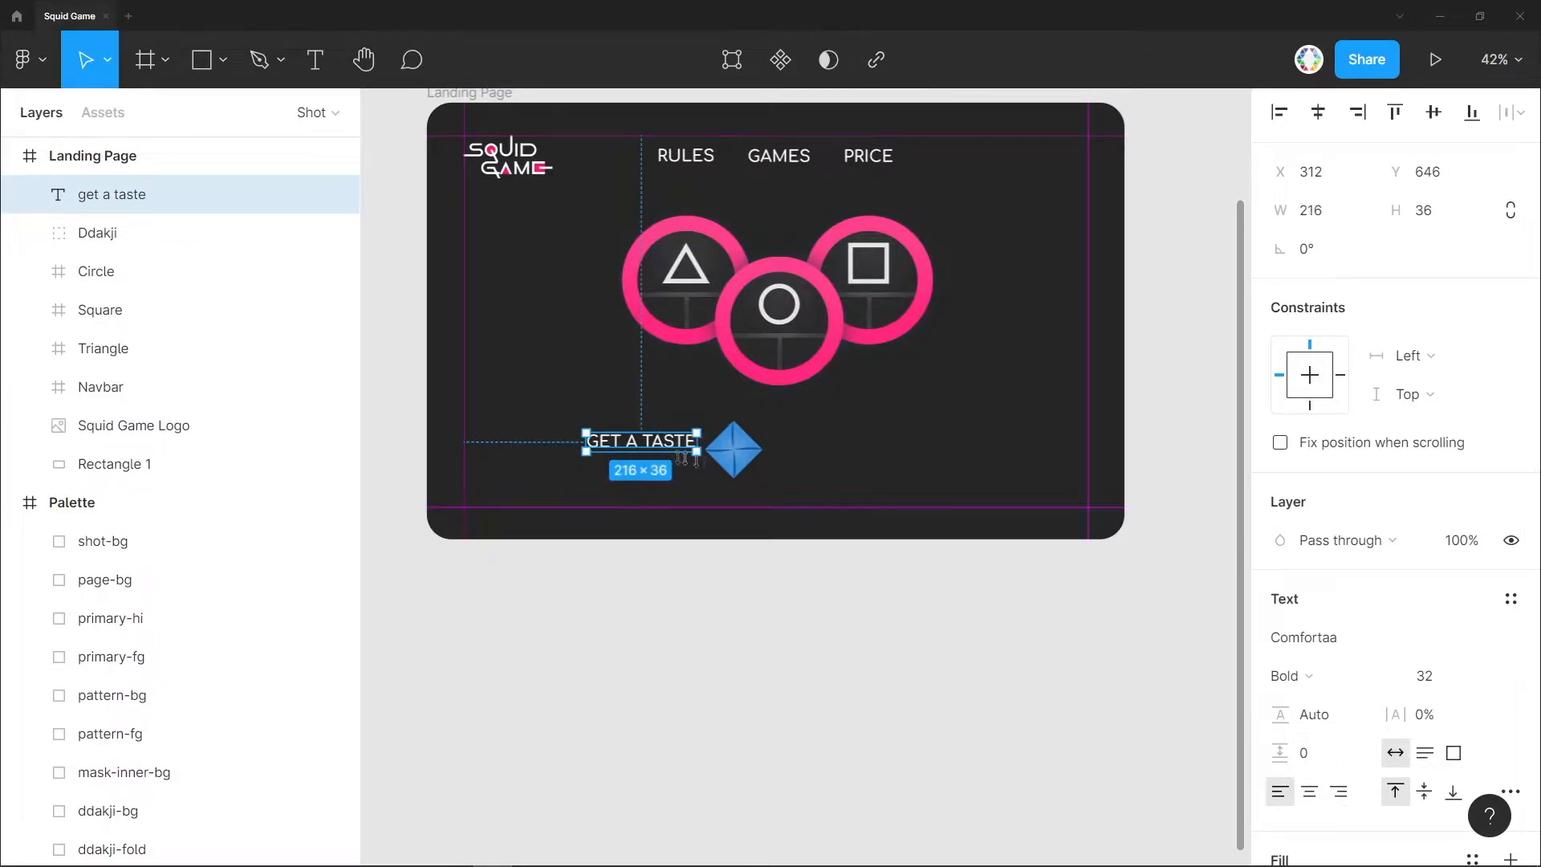
scroll(774, 468, "up", 5)
left_click_drag(504, 419, 604, 451)
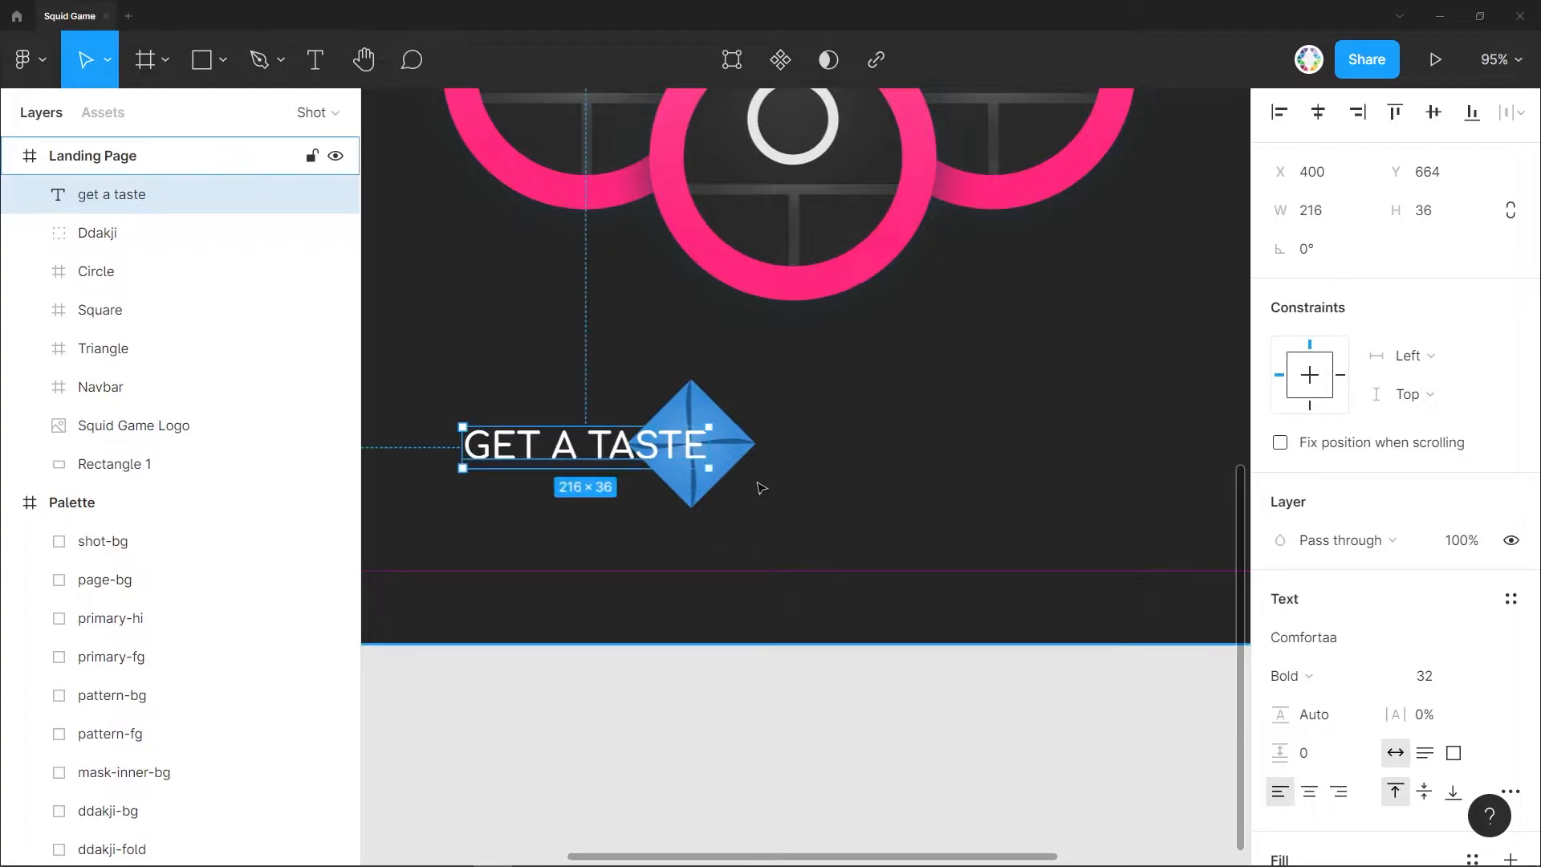
Reduce the Ddakji group's layer opacity to 86%.
left_click(760, 485)
left_click(736, 469)
left_click(1462, 637)
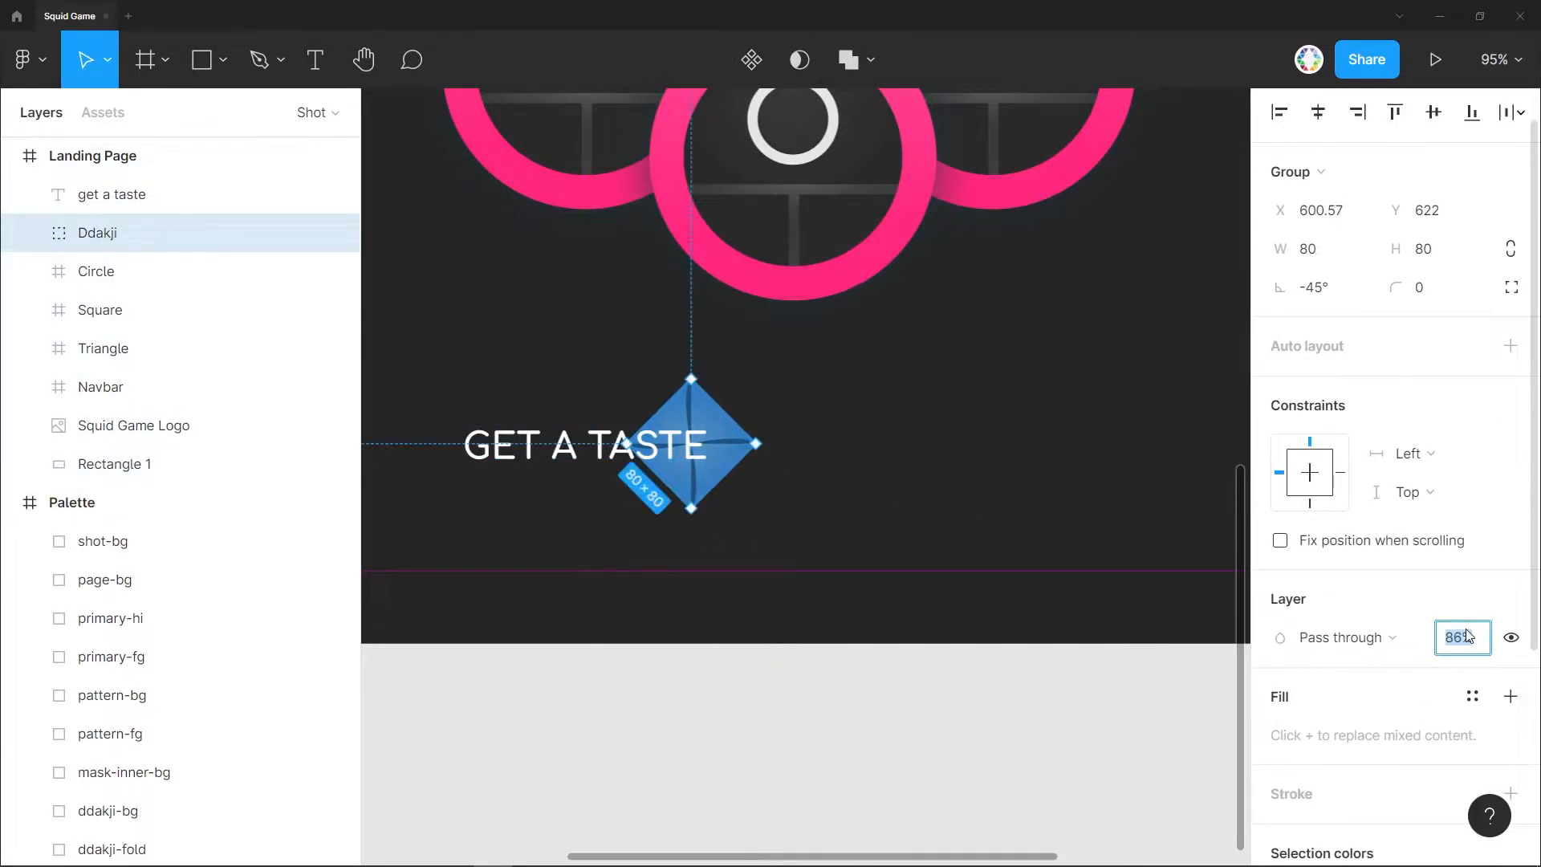
left_click(939, 477)
scroll(883, 481, "down", 5)
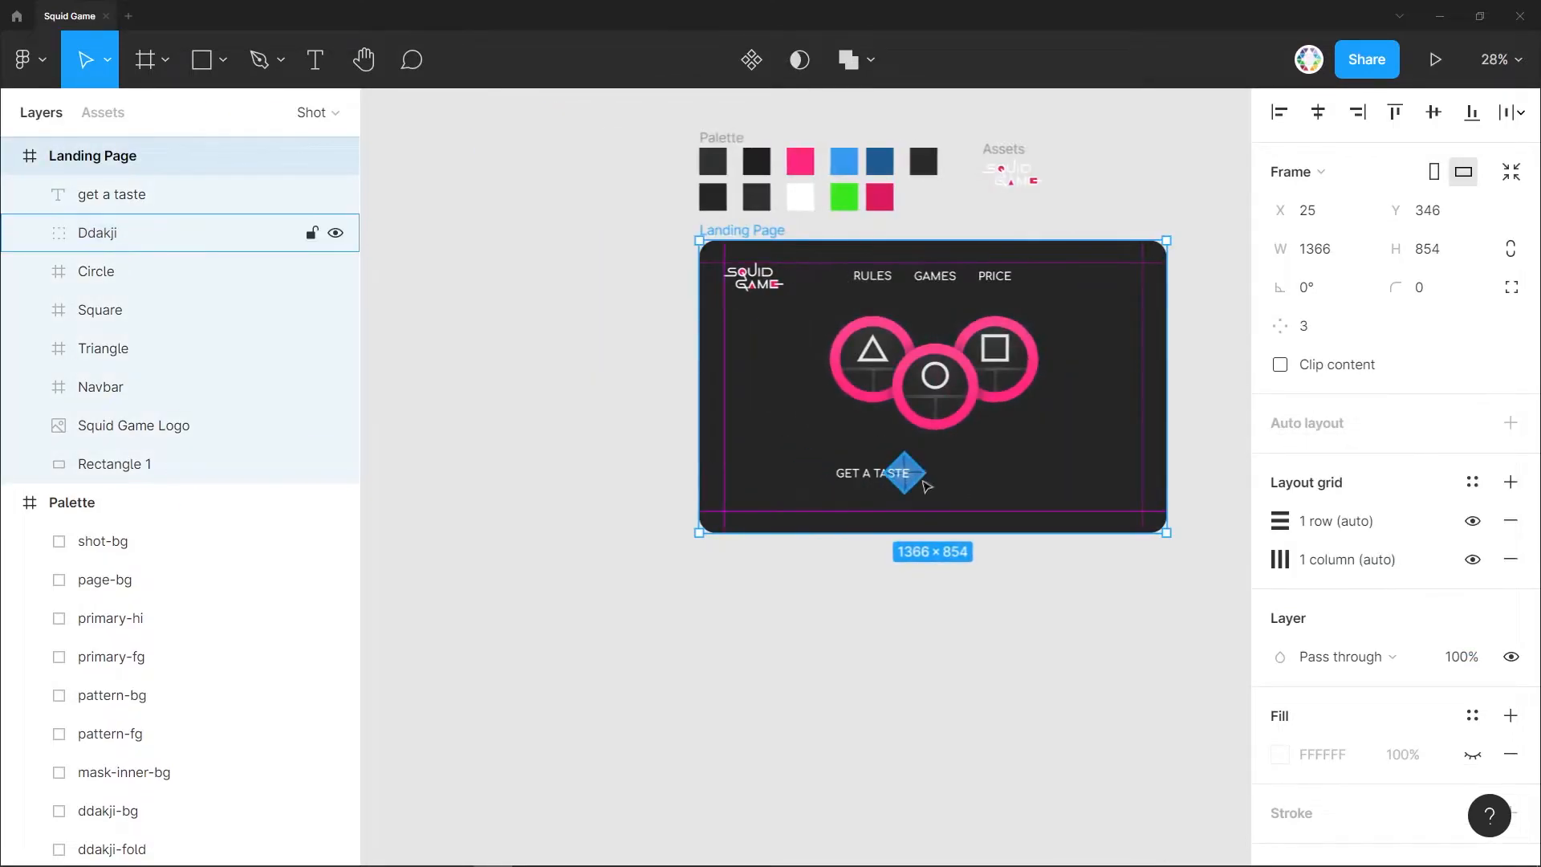
Wrap the "get a taste" text and the Ddakji group in a frame named CTA Trailer.
scroll(939, 482, "up", 4)
left_click(189, 194)
left_click(190, 232, "shift")
key("ctrl+alt+g")
double_click(112, 198)
type("CT")
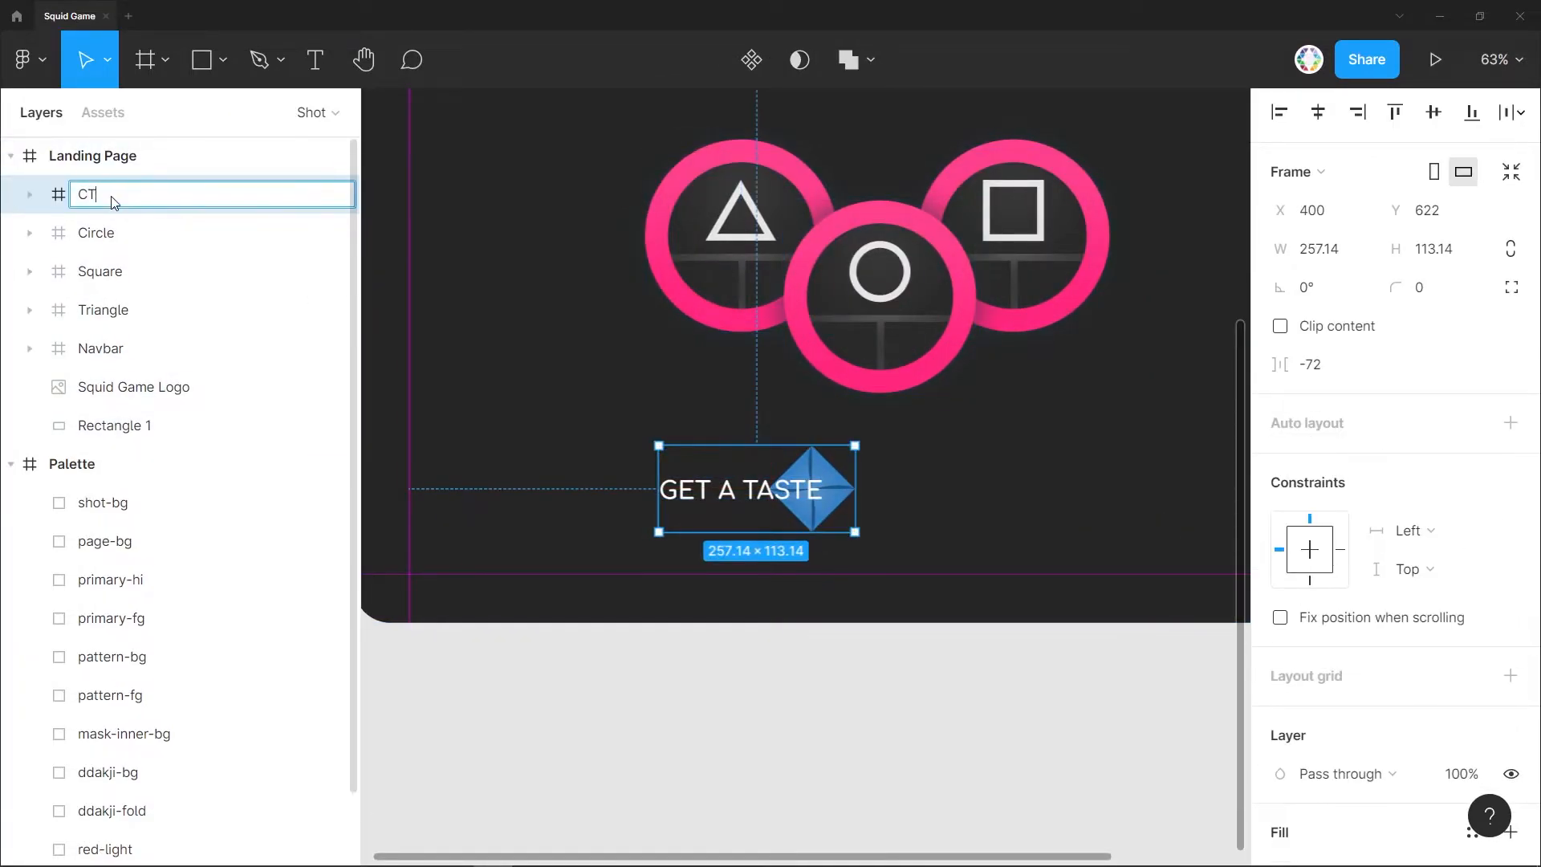
type("TA Tailer")
key("Return")
Wrap the Circle, Square and Triangle mask frames in a frame named Masks.
left_click(113, 232)
left_click(104, 310, "shift")
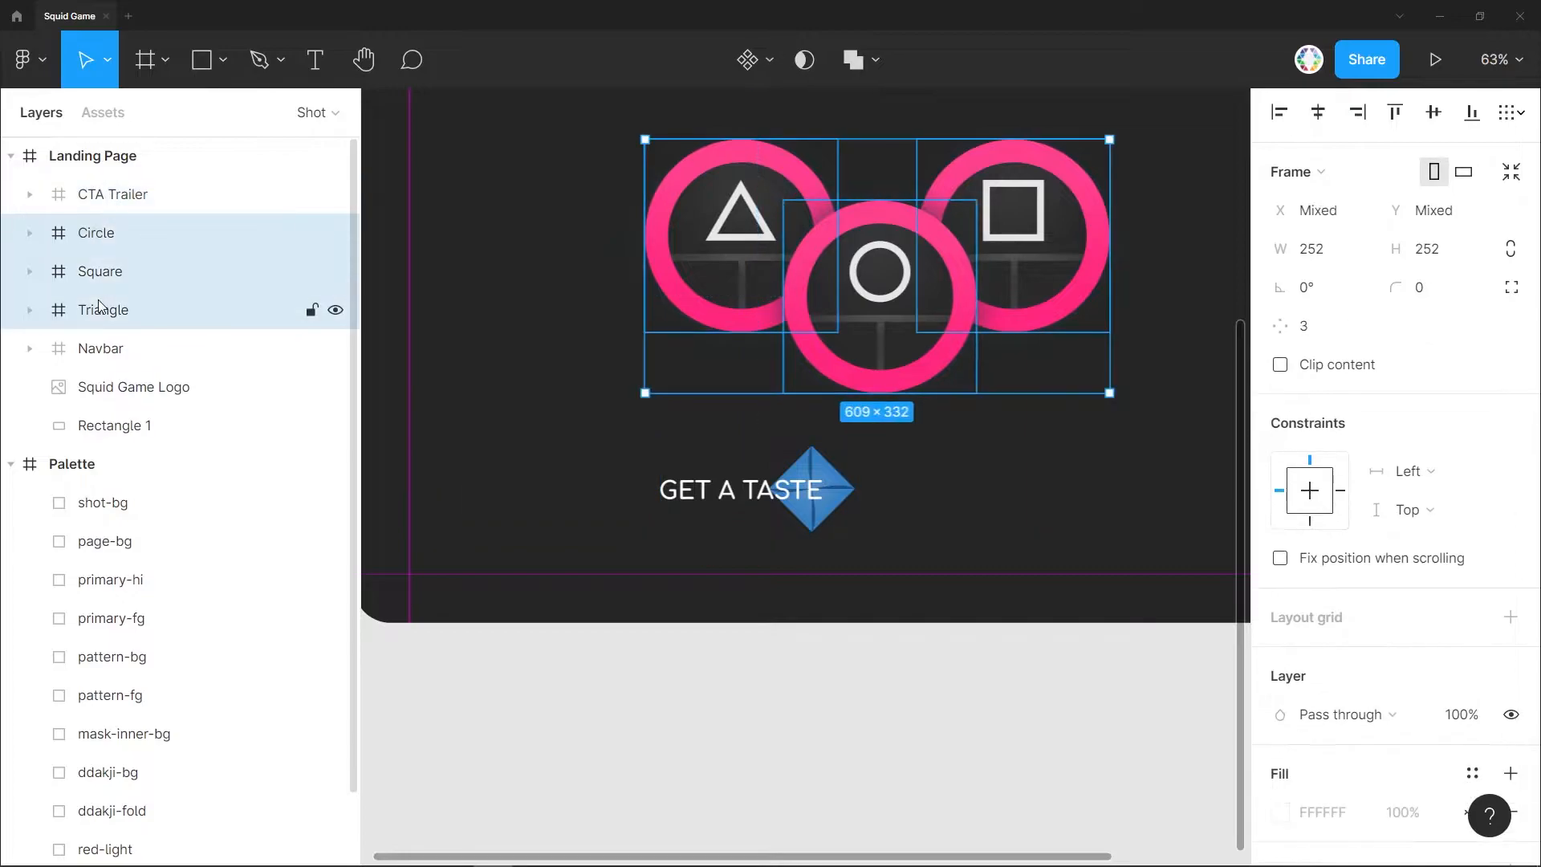
key("ctrl+alt+g")
double_click(109, 233)
type("Masks")
key("Return")
Paste a copy of the Ddakji's blue square directly into the Landing Page frame and place it at X 771.57, Y 622.
left_click(827, 522)
left_click(821, 519, "ctrl")
key("ctrl+c")
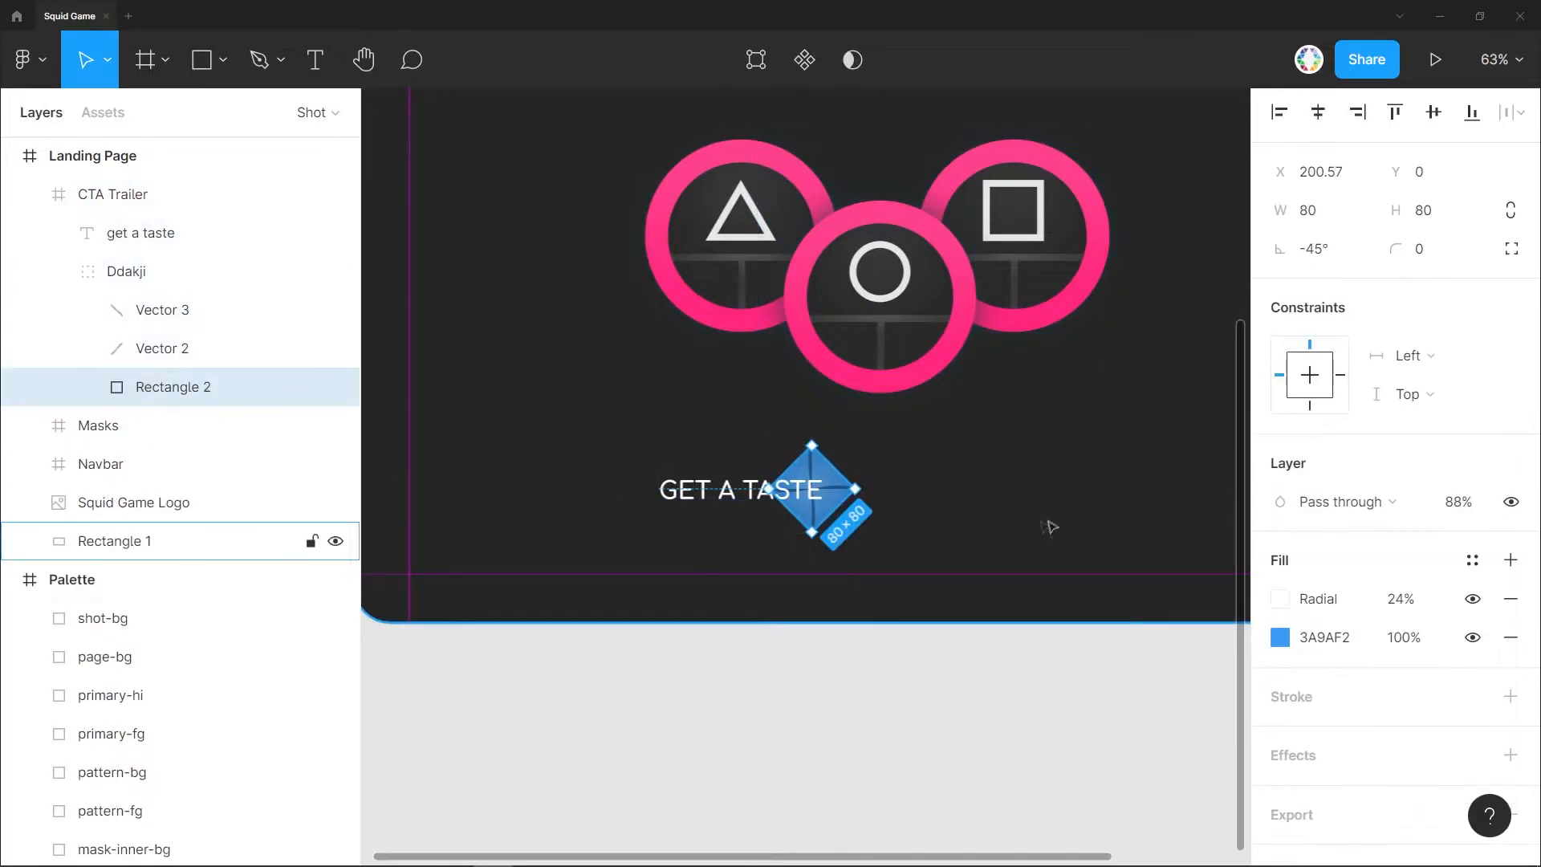
left_click(1046, 509)
key("ctrl+v")
left_click_drag(415, 215, 952, 683)
scroll(950, 682, "up", 5)
scroll(949, 658, "down", 2)
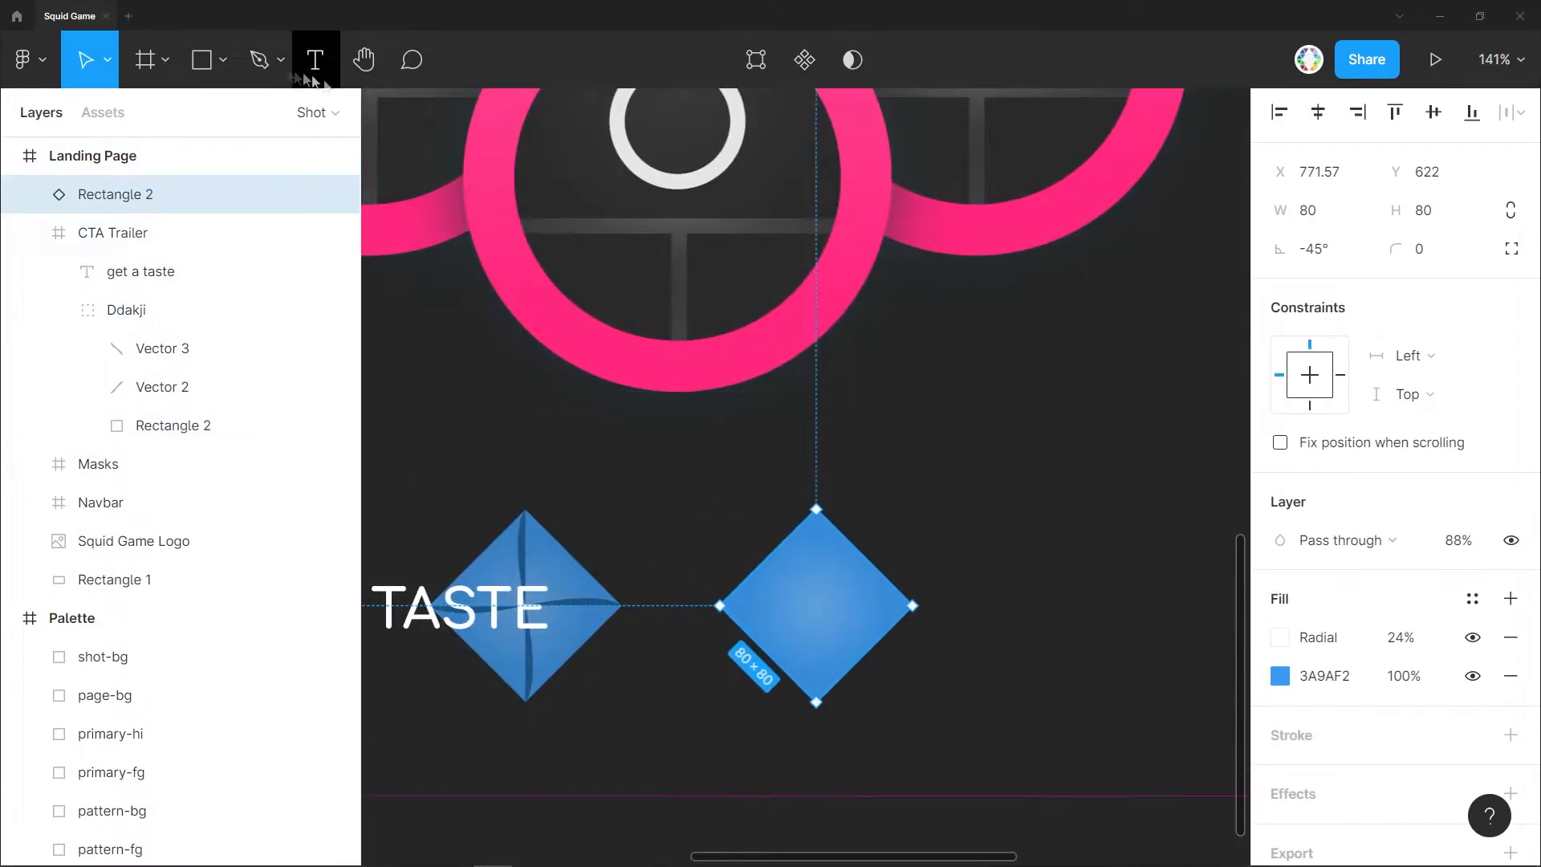
key("p")
scroll(765, 541, "up", 4)
key("v")
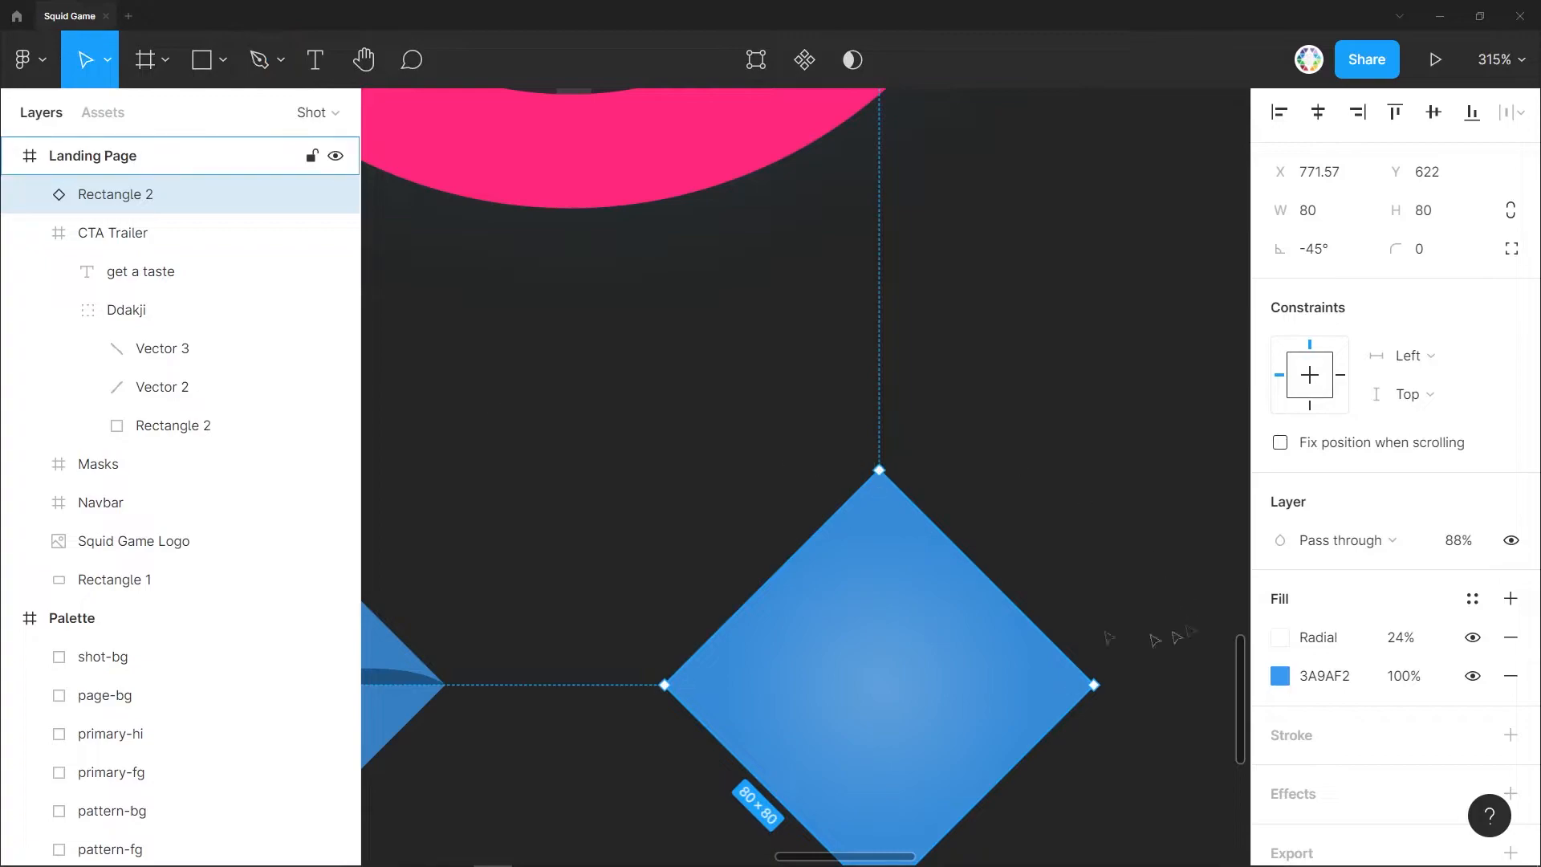
Rotate the copied blue square to -90° and draw a closed triangle over its upper-left half with the Pen tool.
left_click_drag(879, 459, 1035, 525)
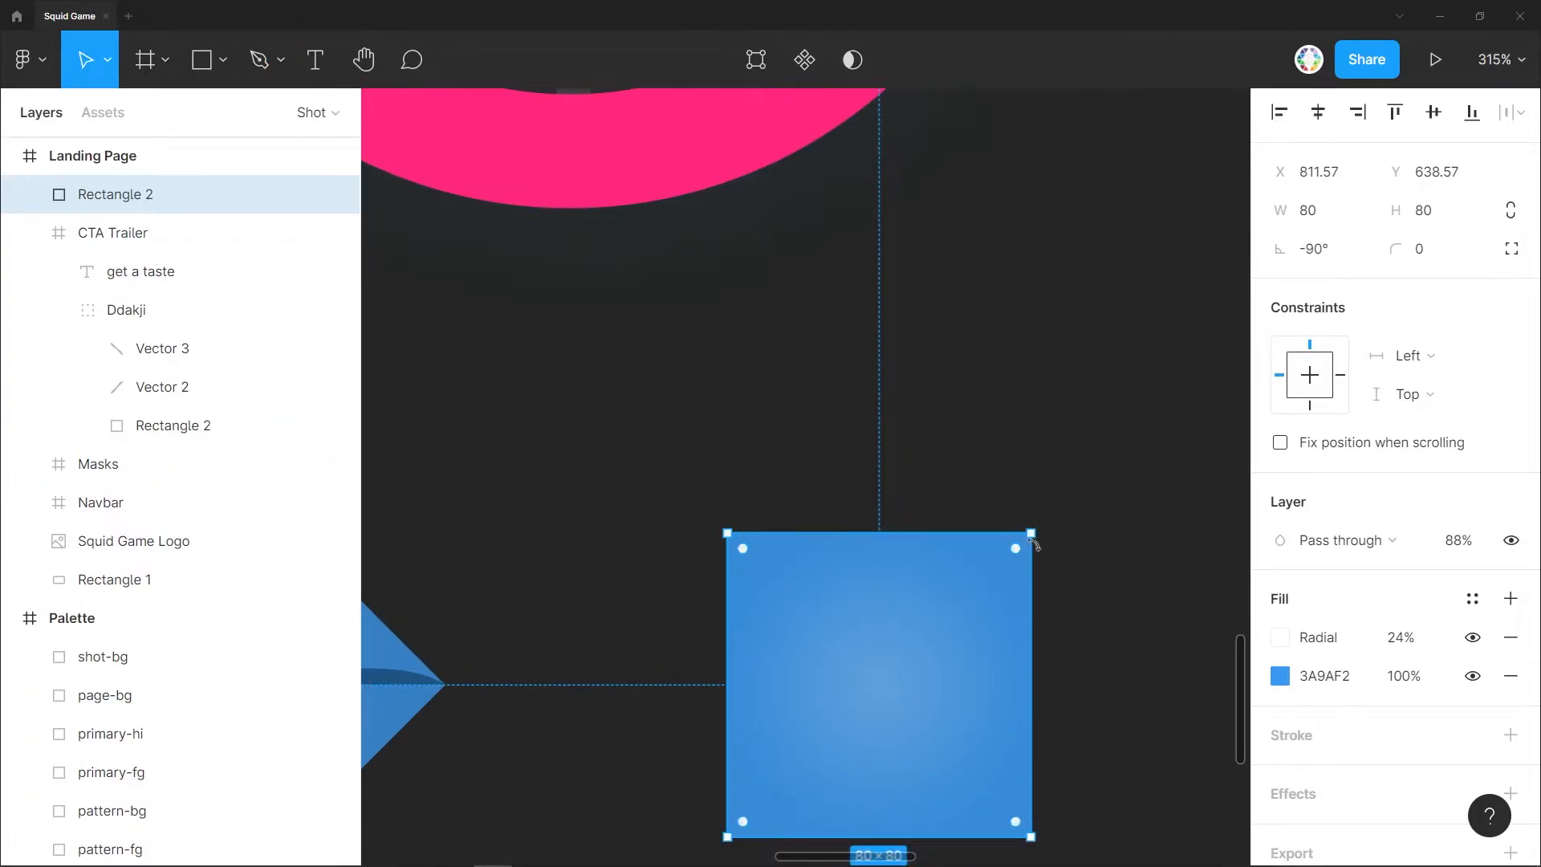
scroll(802, 481, "down", 3)
key("p")
left_click(727, 644)
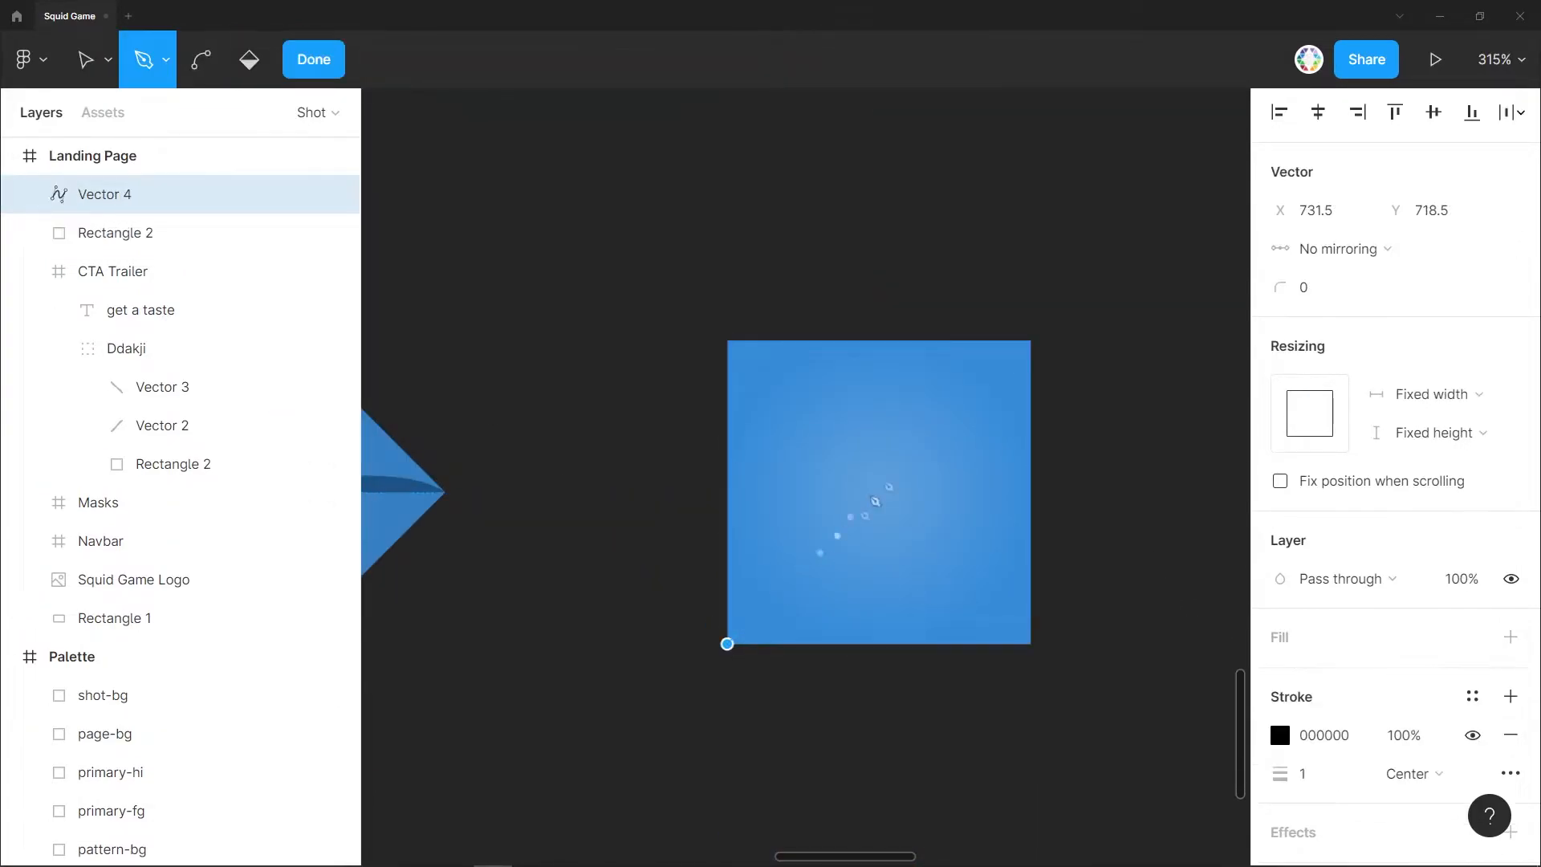
left_click(1031, 340)
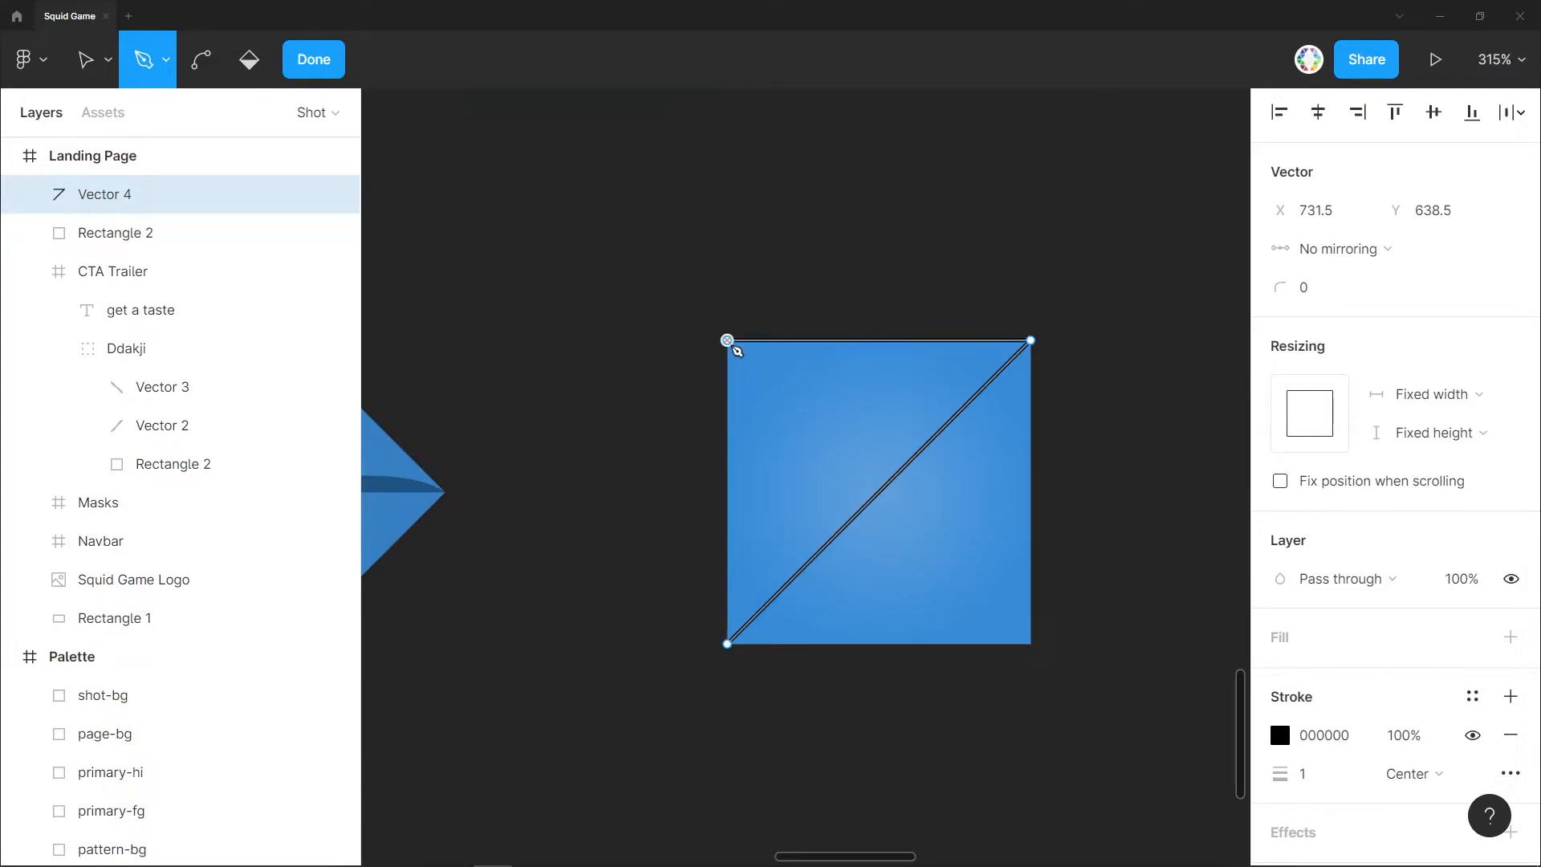
left_click(727, 645)
key("Escape")
Remove the triangle's stroke and give it a solid fill sampled from the palette's green swatch, 39E71D.
left_click(1510, 697)
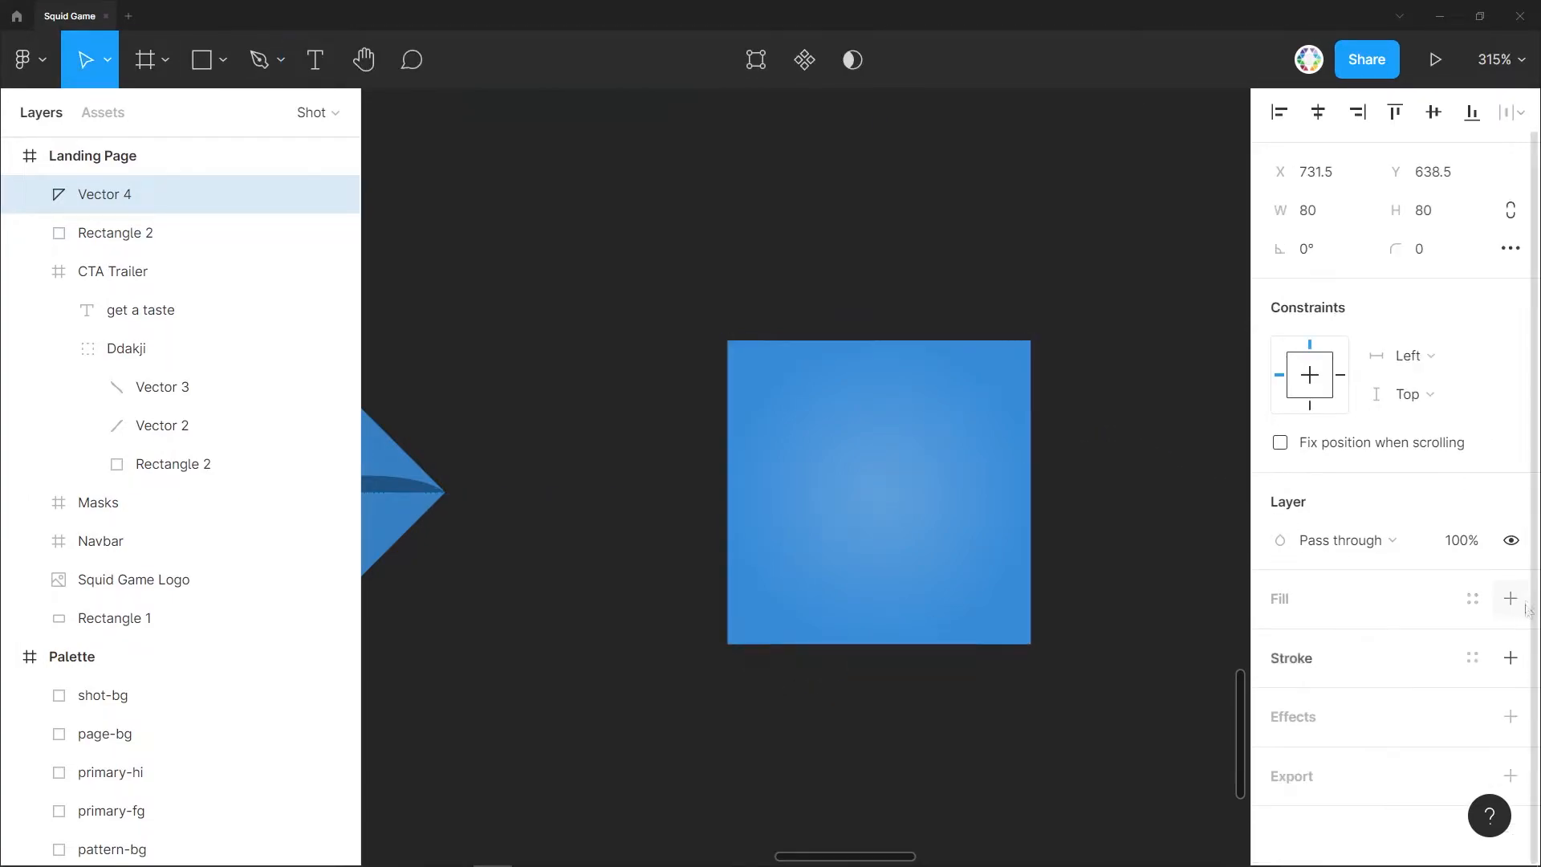
left_click(1511, 599)
scroll(727, 286, "down", 5)
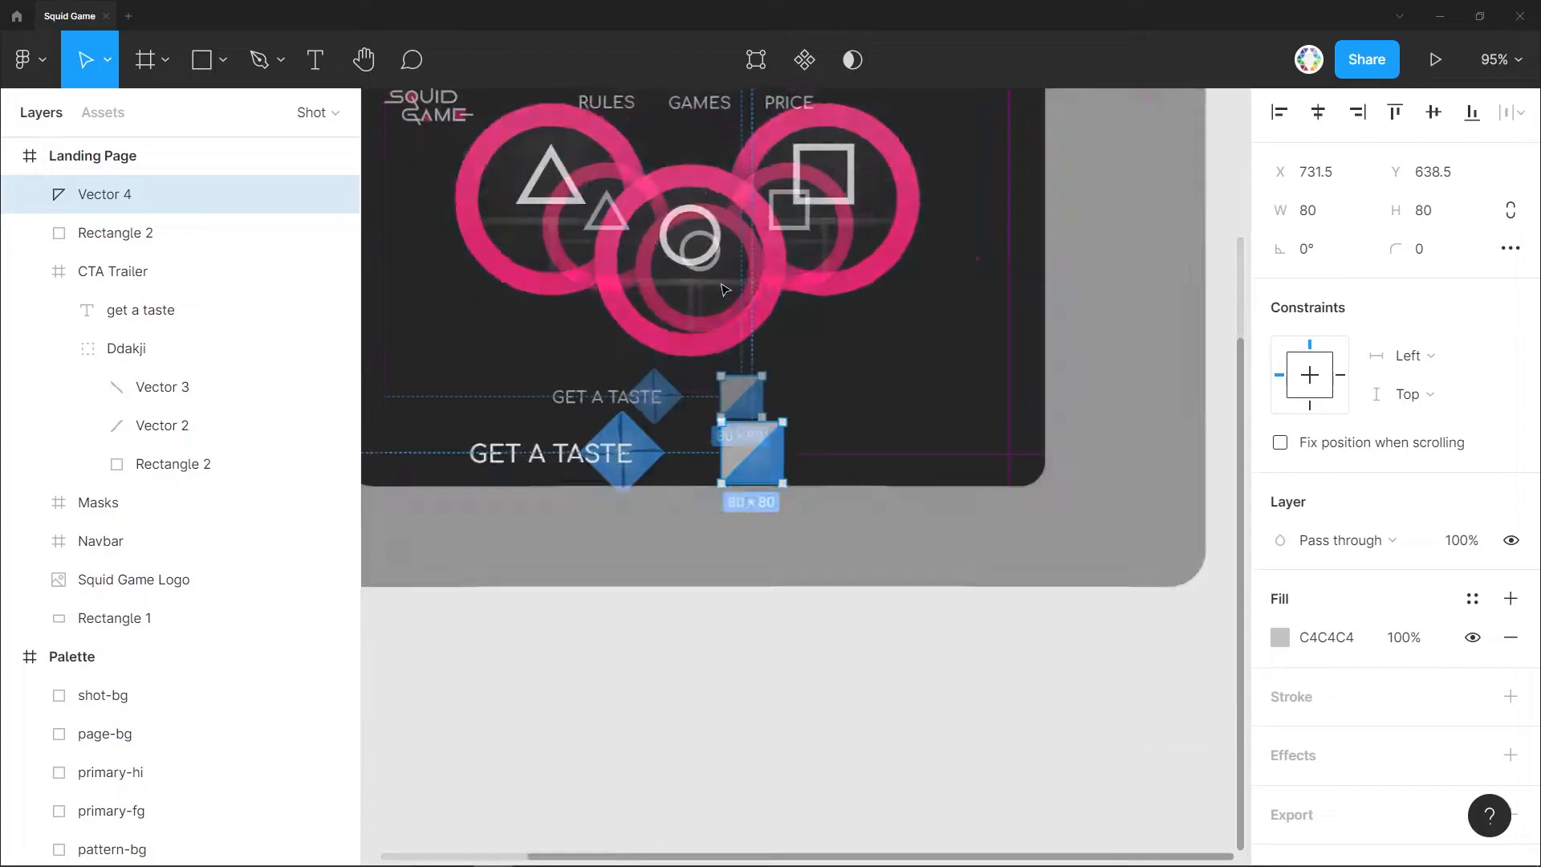
scroll(955, 515, "down", 3)
left_click(1290, 642)
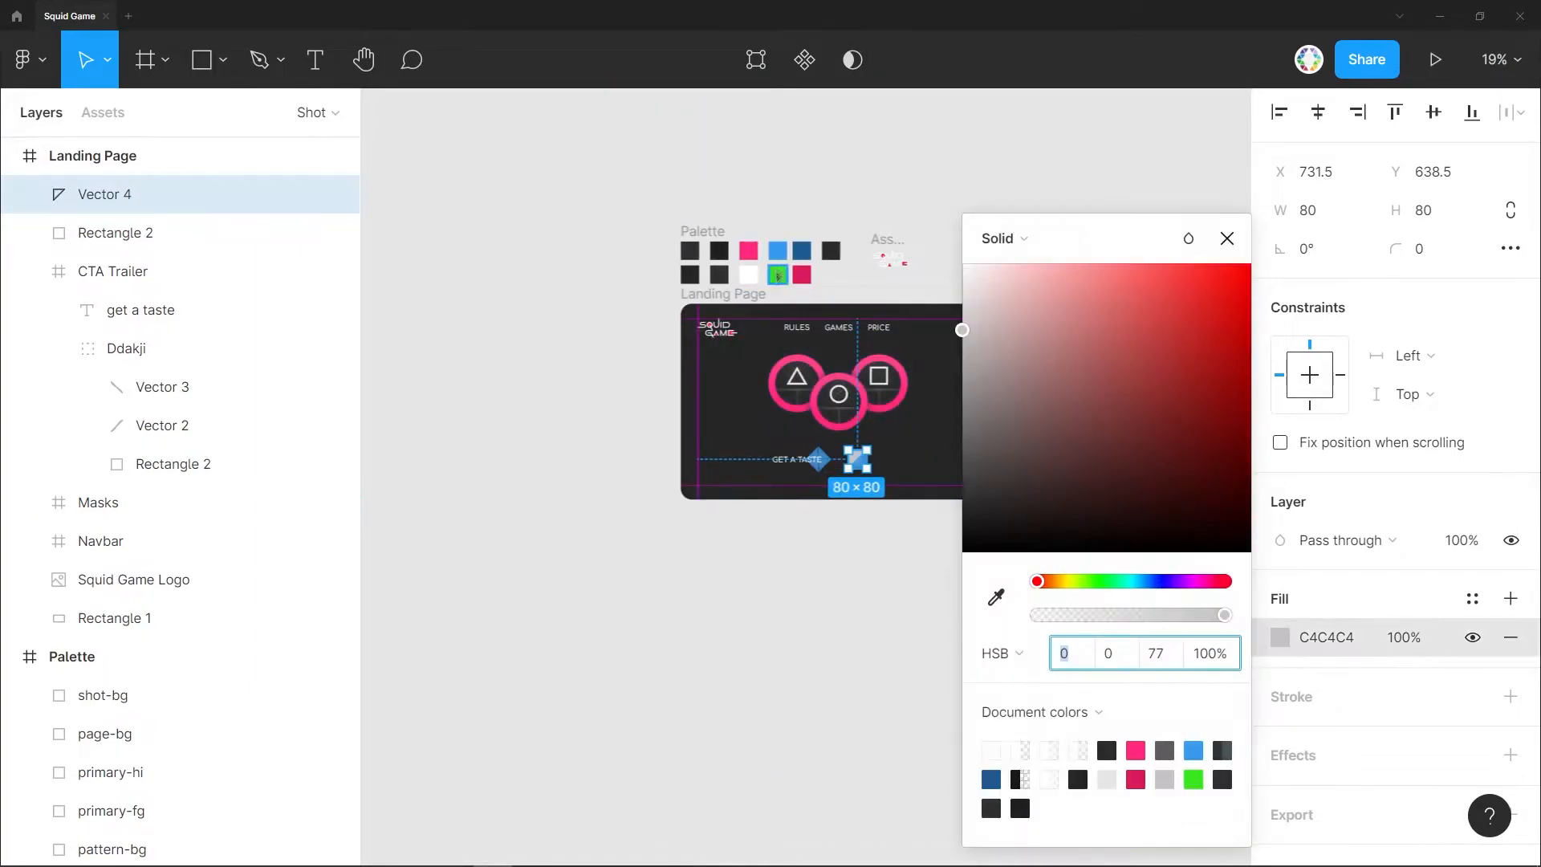
left_click(995, 597)
left_click(778, 272)
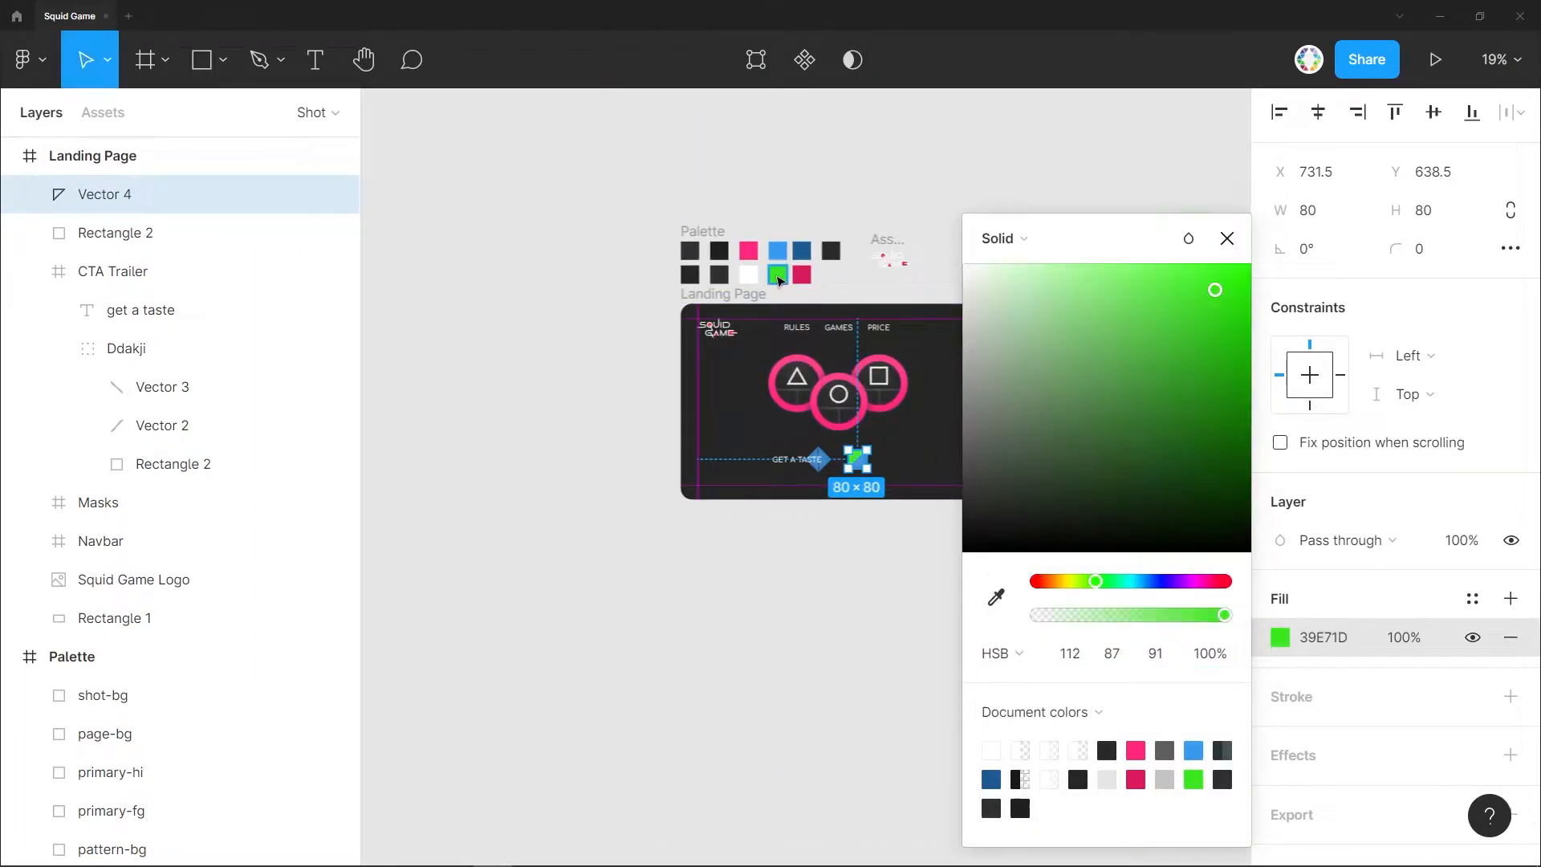
left_click(1227, 239)
Duplicate the green triangle, fill the copy with palette red DC1A60, and turn it 180° to cover the square's lower-right half.
key("ctrl+v")
left_click(1281, 638)
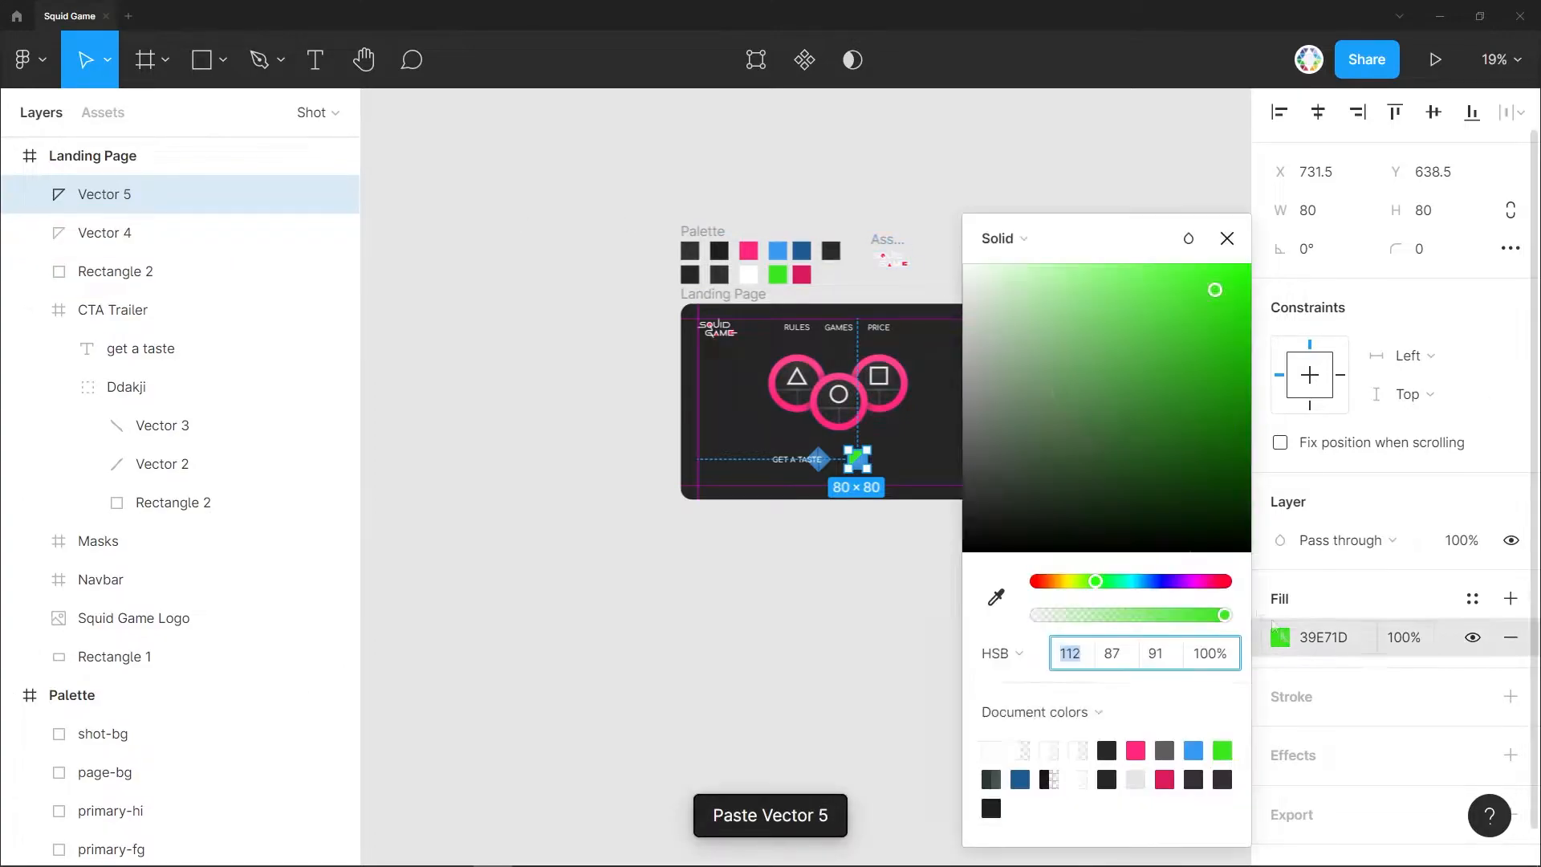
left_click(990, 602)
left_click(801, 274)
left_click(1227, 238)
scroll(865, 455, "up", 6)
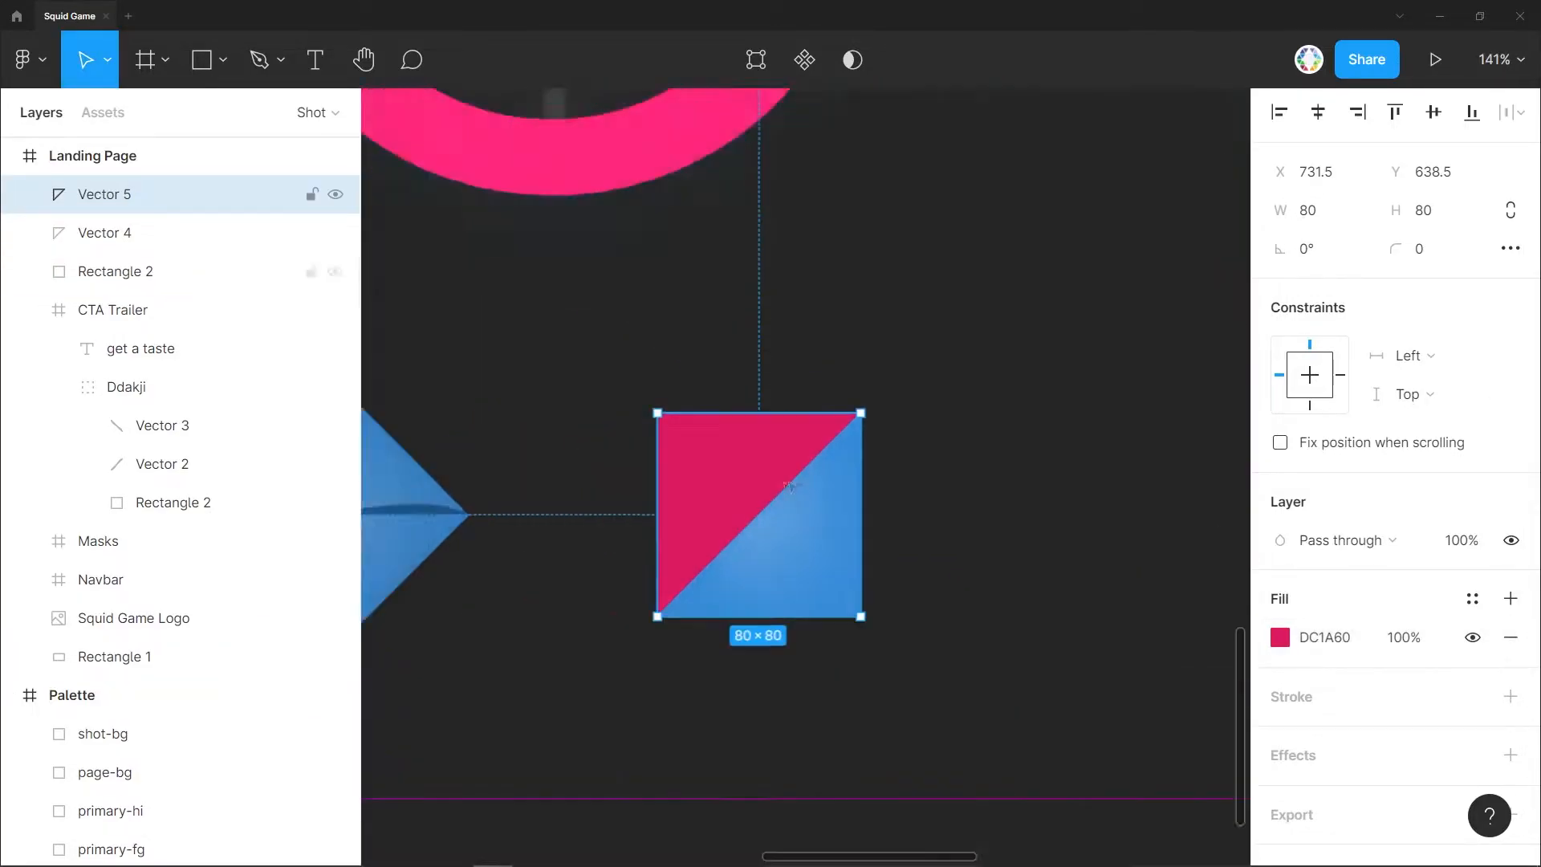
left_click_drag(904, 364, 598, 686)
Stack the square above both triangles and remove its solid 3A9AF2 fill, keeping only the radial gradient.
left_click_drag(140, 271, 140, 180)
left_click(1511, 675)
Group the square with both triangles and name the group Red Light Green Light.
left_click(114, 271, "shift")
key("ctrl+g")
double_click(104, 194)
type("Red Light Green Light")
key("Return")
left_click(38, 239)
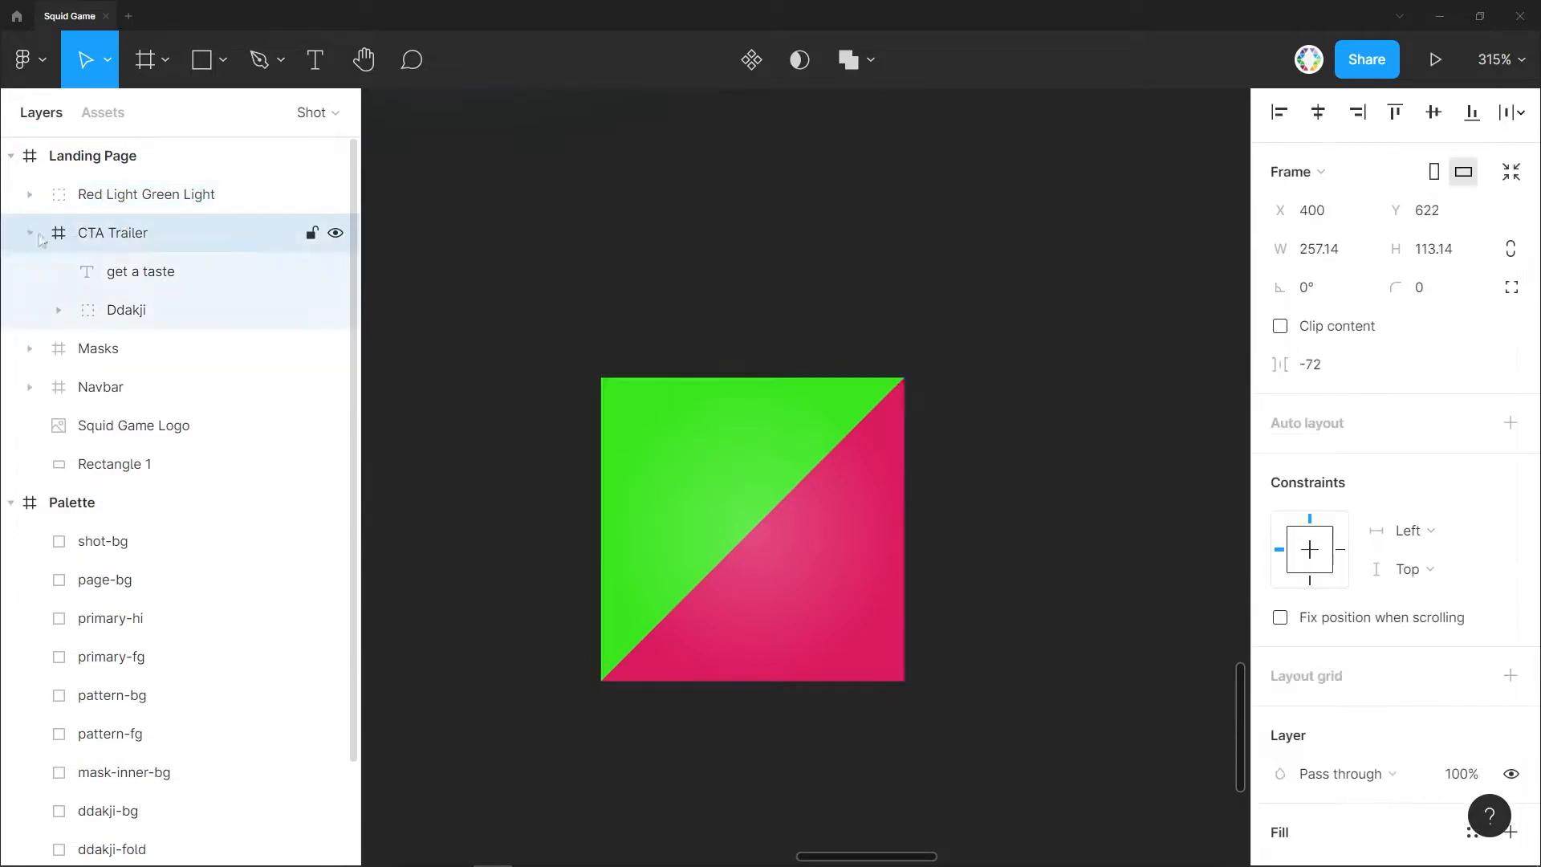
left_click(36, 245)
Rotate the Red Light Green Light group to 45° so it forms a diamond.
left_click(120, 194)
left_click_drag(922, 682, 967, 528)
scroll(764, 497, "down", 3)
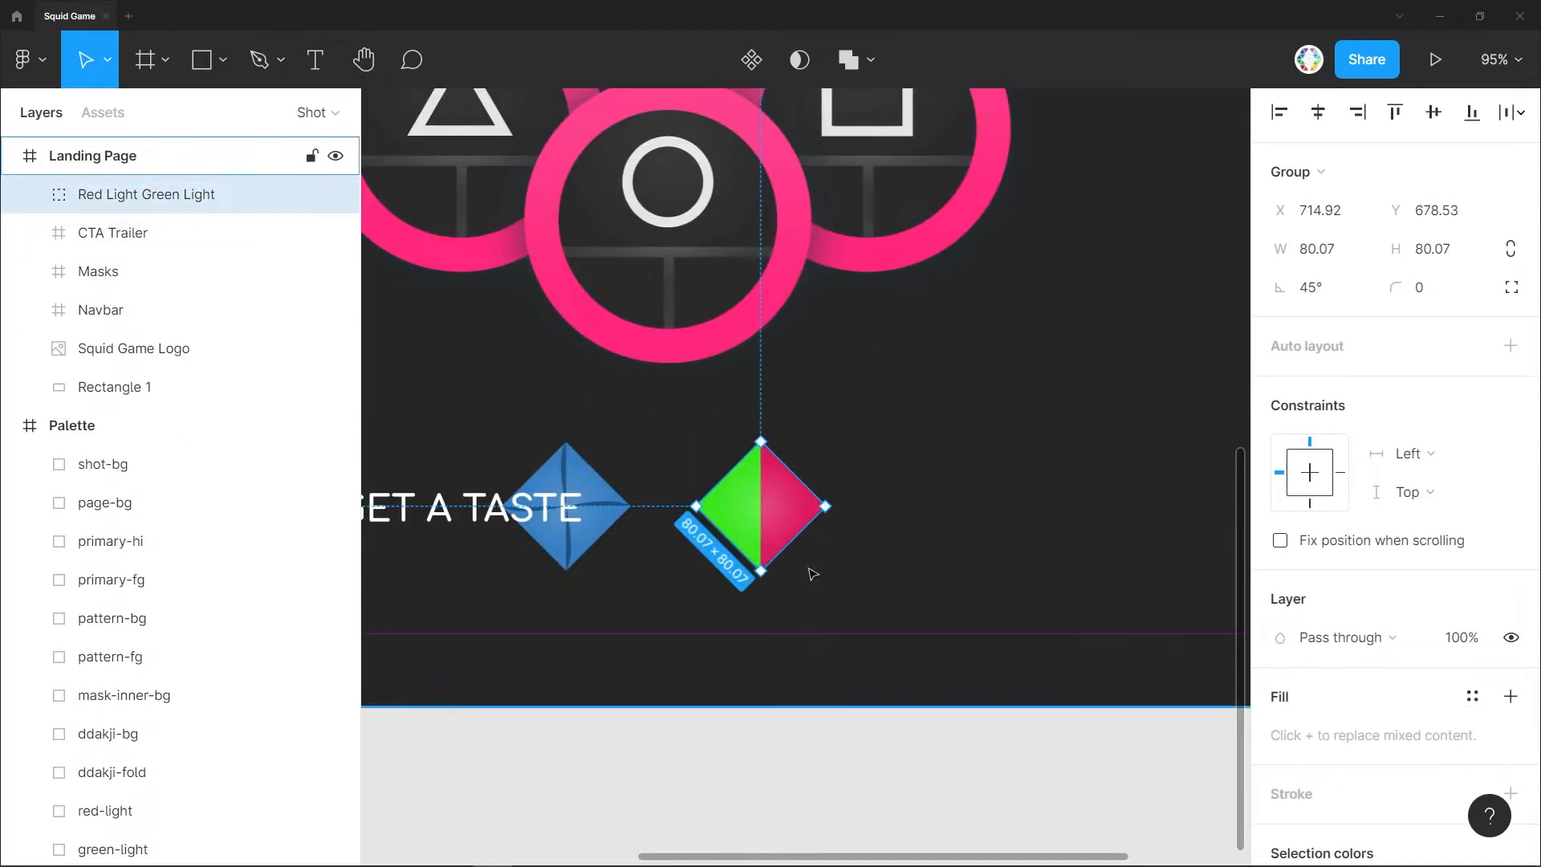
Add an auto-width text layer reading "join the fun" and place it overlapping the right half of the green and red diamond.
left_click(319, 71)
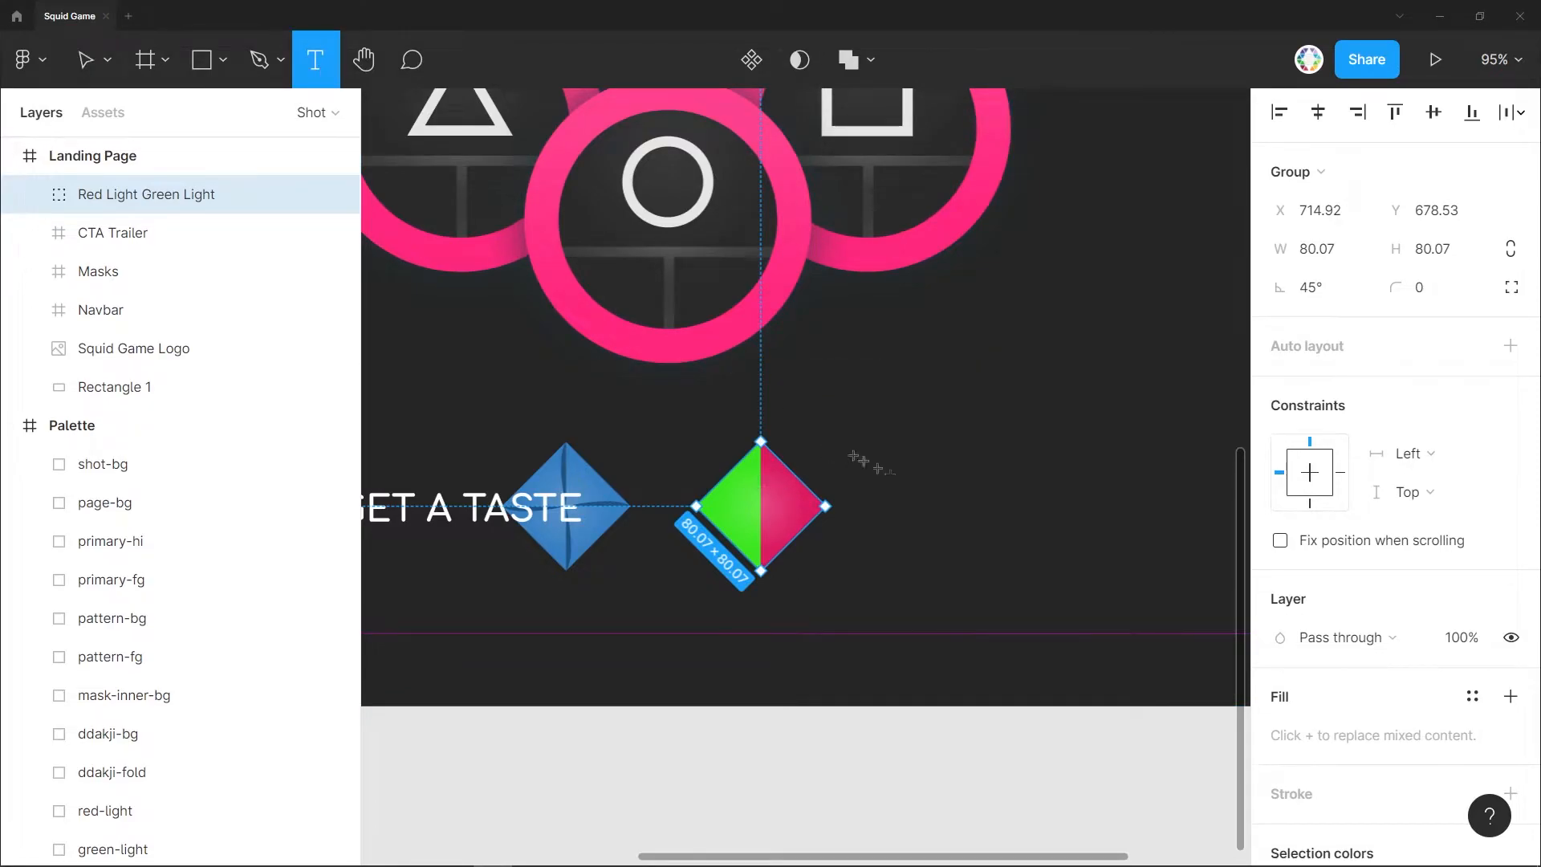
left_click_drag(847, 453, 1049, 530)
type("join the fun")
key("Escape")
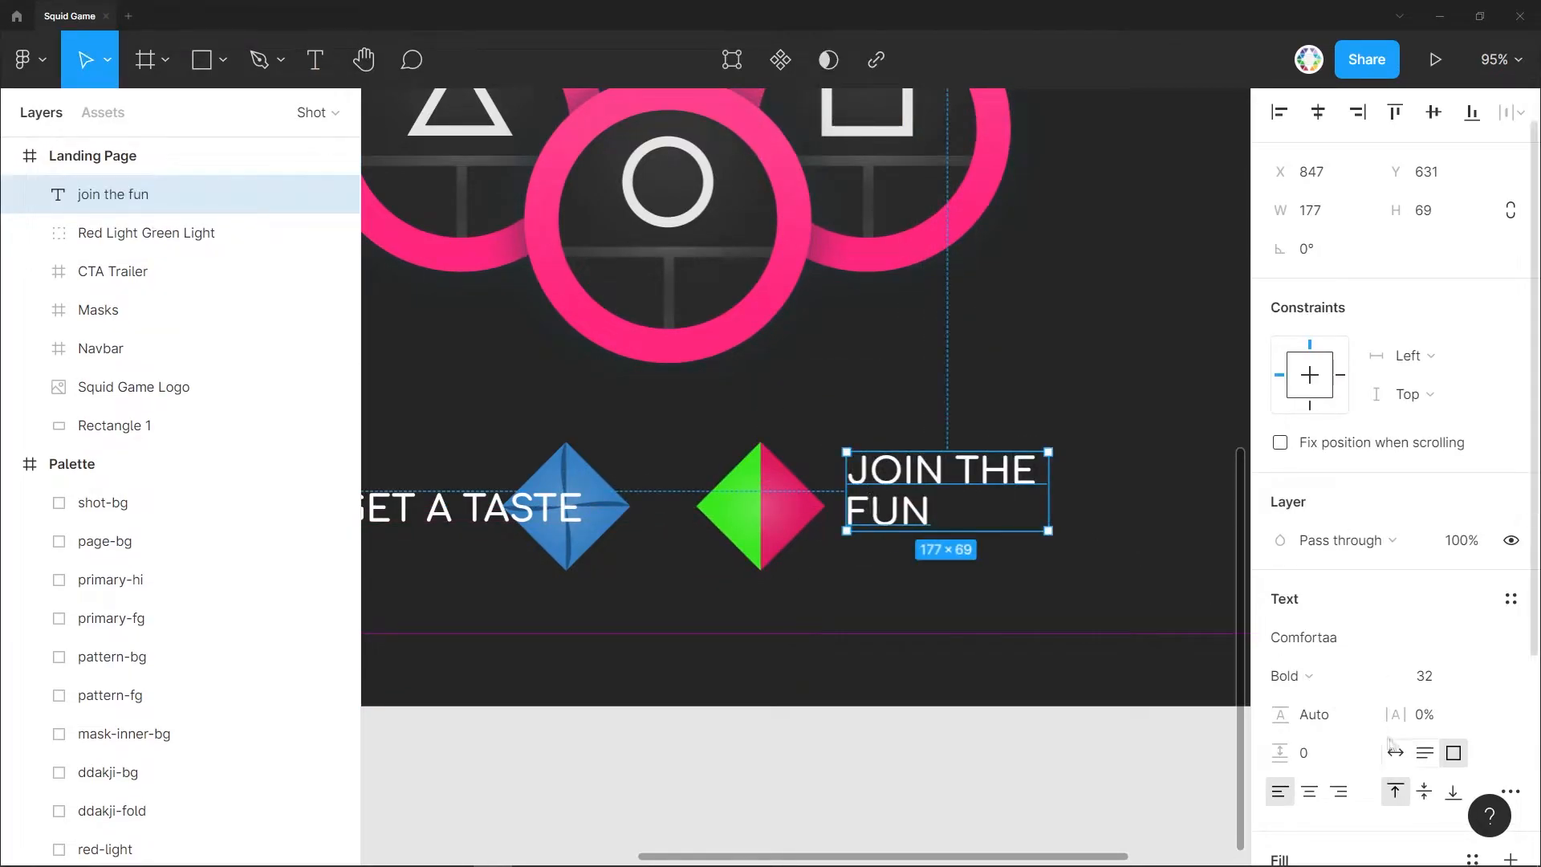
left_click(1395, 752)
left_click_drag(932, 489, 820, 518)
Wrap the "join the fun" text and the Red Light Green Light group in a frame named CTA Watch.
left_click(767, 460, "shift")
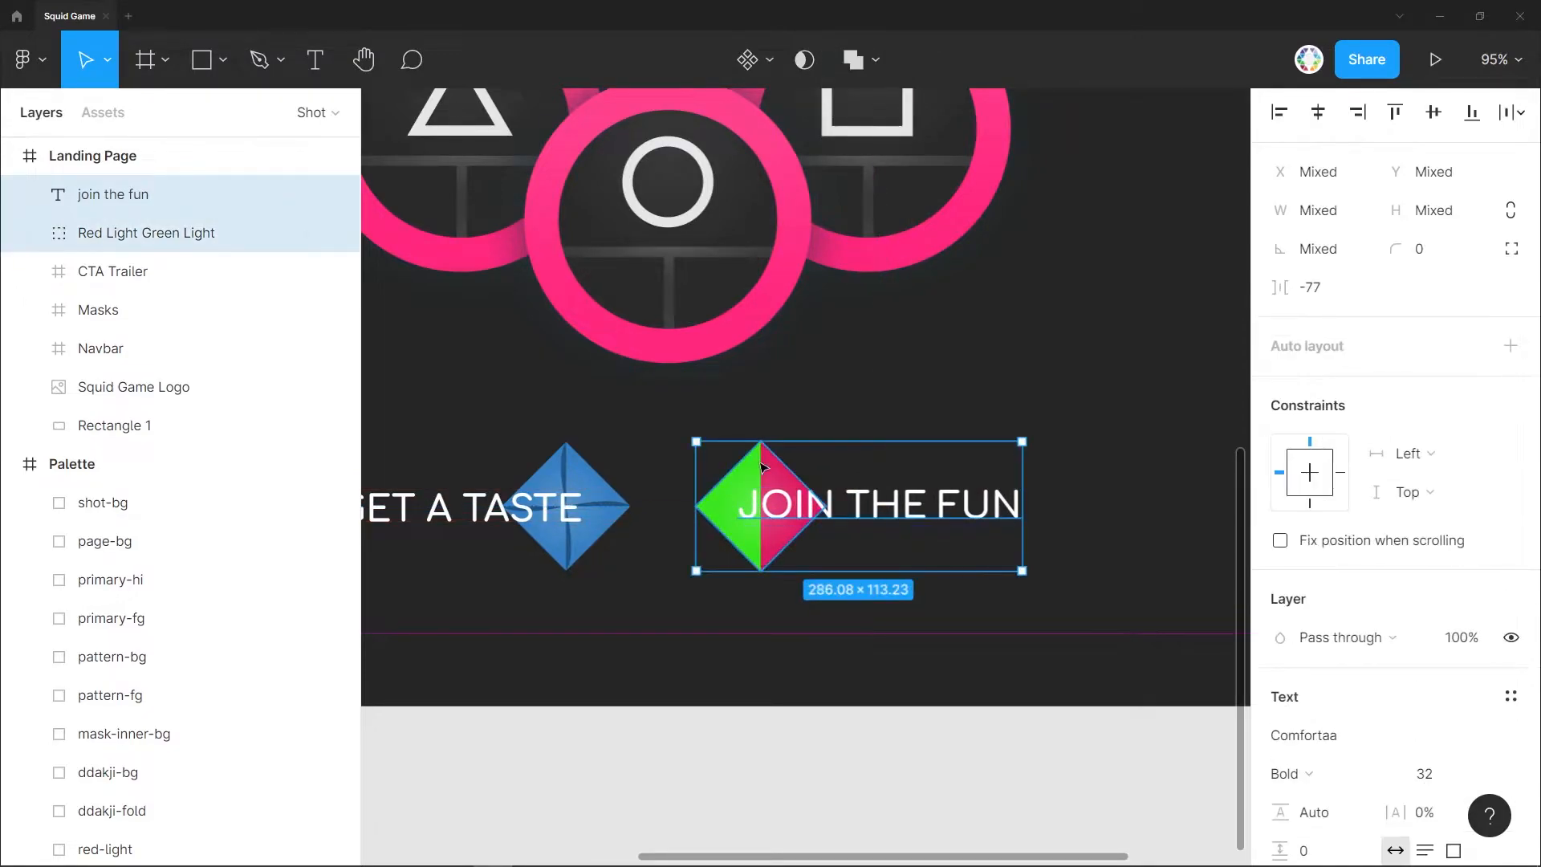
key("ctrl+alt+g")
double_click(108, 205)
type("CTA Wa")
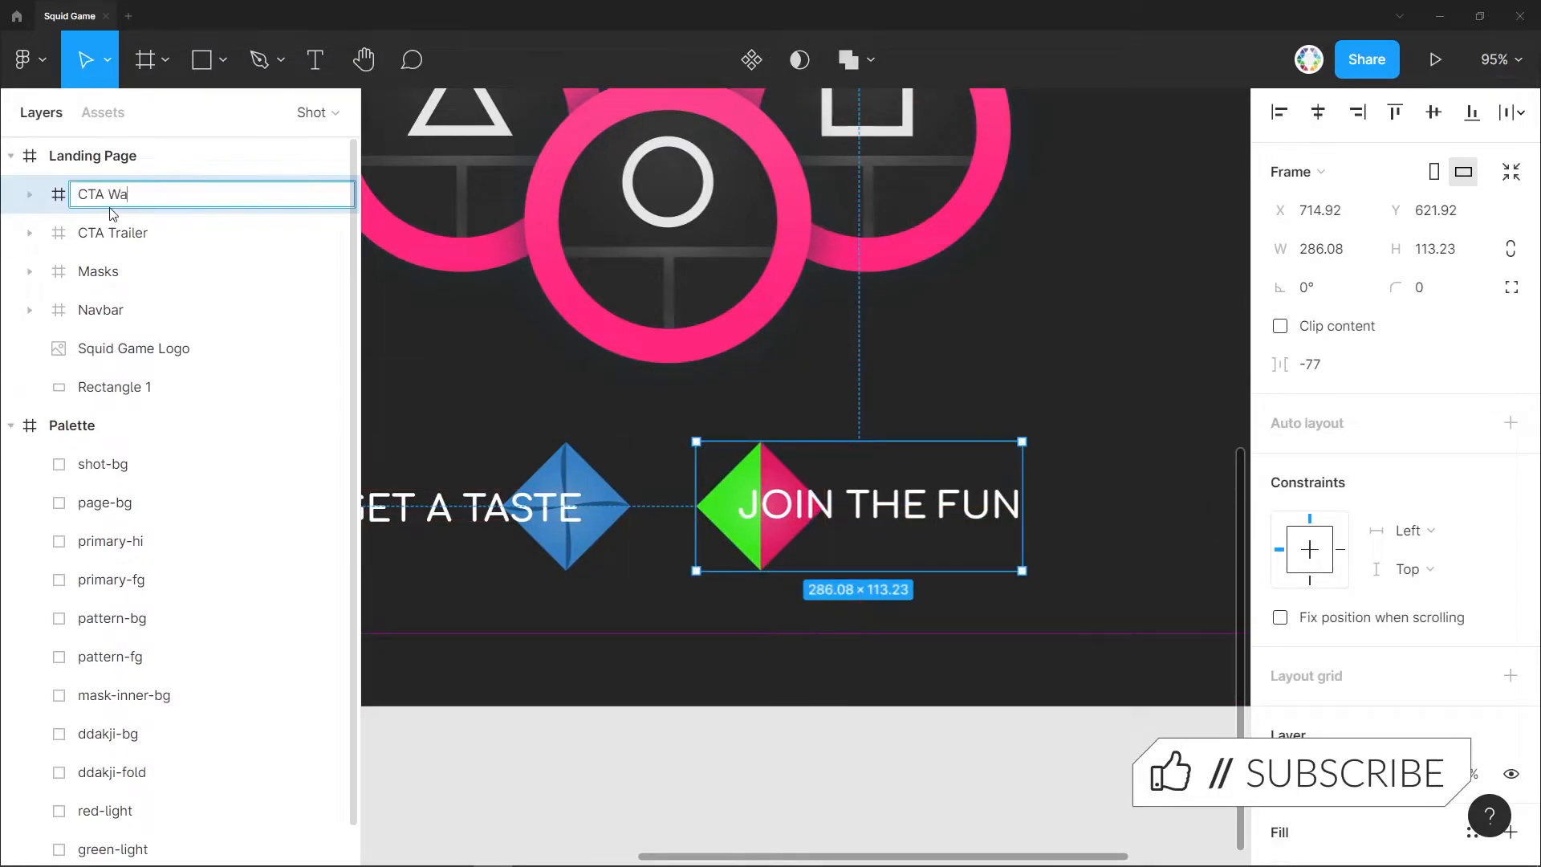
type("tch")
key("Return")
key("Escape")
key("Escape")
Add the text "or" between the two call-to-action frames, centred horizontally on the page at X 658, Y 664.
left_click(319, 76)
left_click(619, 391)
type("or")
key("Escape")
left_click(1396, 797)
left_click(1318, 156)
key("shift+Down")
key("shift+Down")
key("shift+Down")
key("shift+Down")
key("shift+Down")
key("shift+Down")
key("shift+Down")
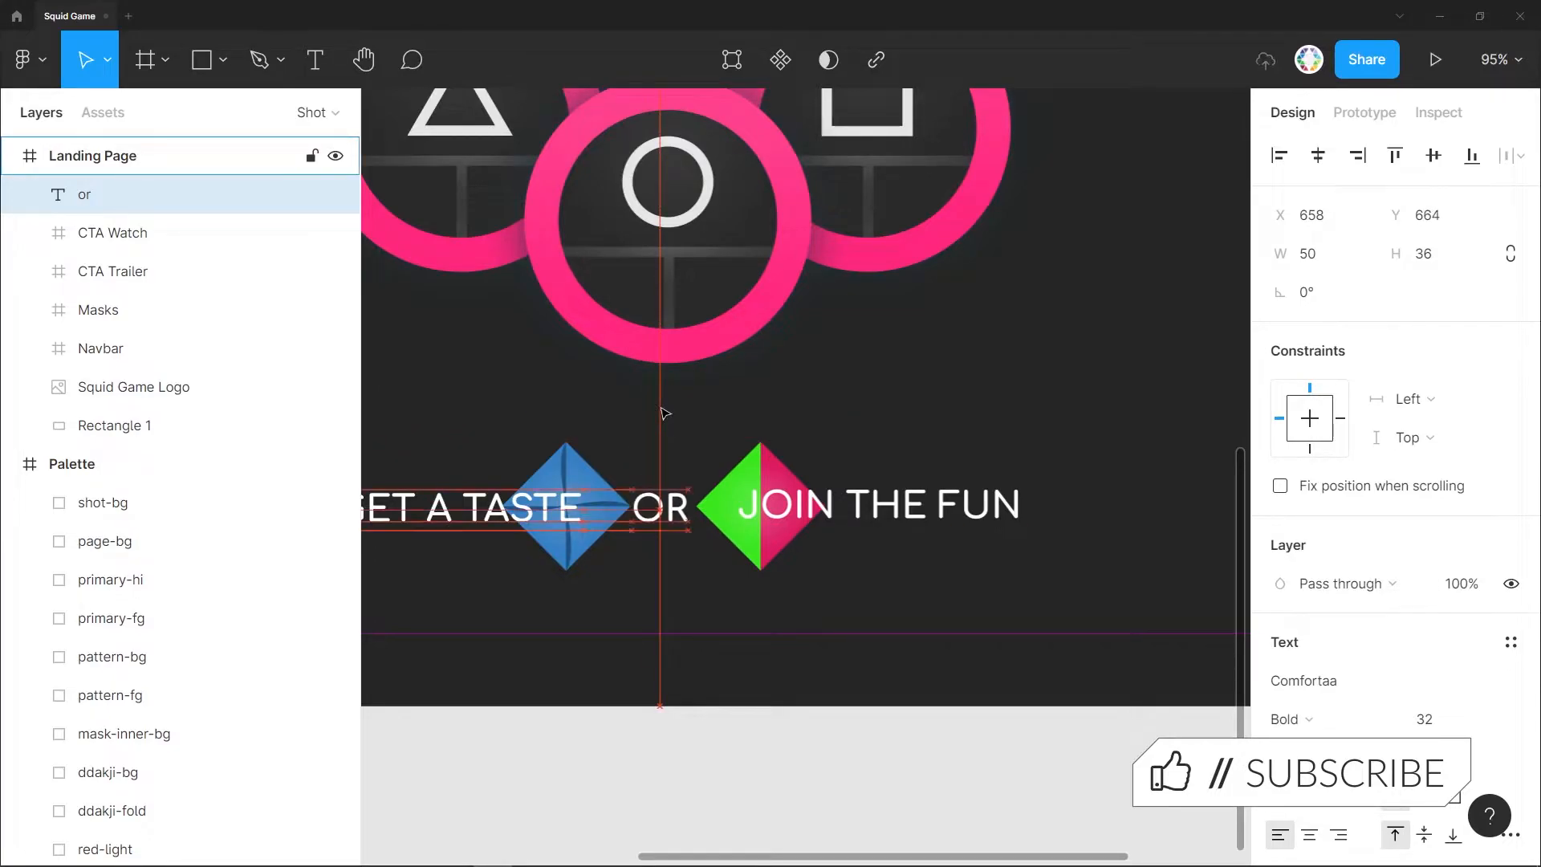
Shift the CTA Trailer frame left to widen its gap to the "or" text.
left_click_drag(551, 513, 515, 513)
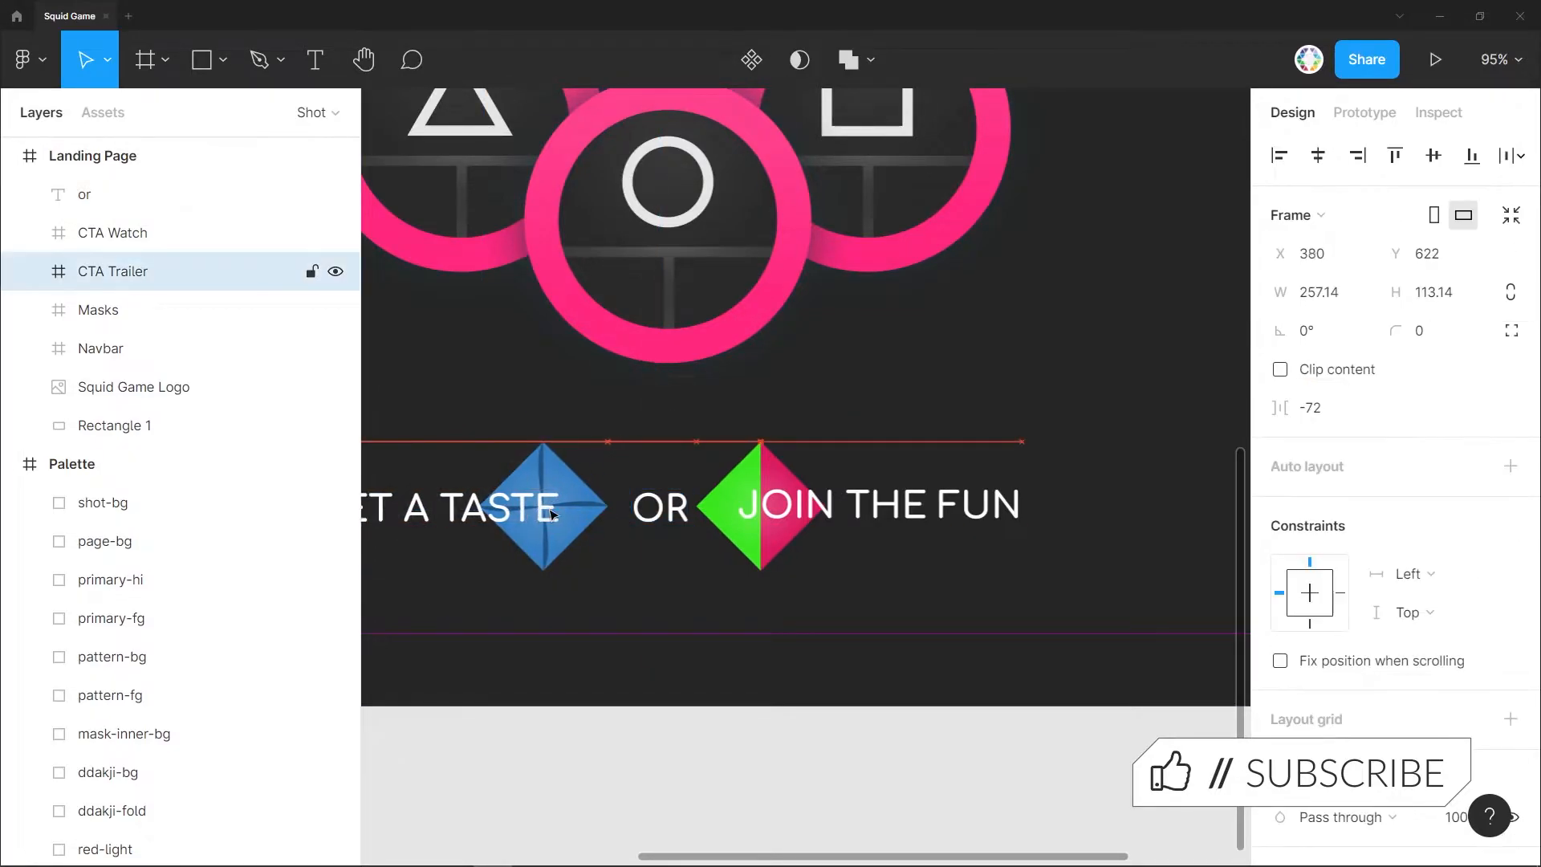
left_click(678, 502, "shift")
left_click(618, 619)
left_click(553, 518)
key("Left")
Set the horizontal spacing between the "or" text and the CTA Watch frame to 32.
left_click(660, 507)
left_click(720, 509, "shift")
left_click(1305, 371)
type("32")
key("Return")
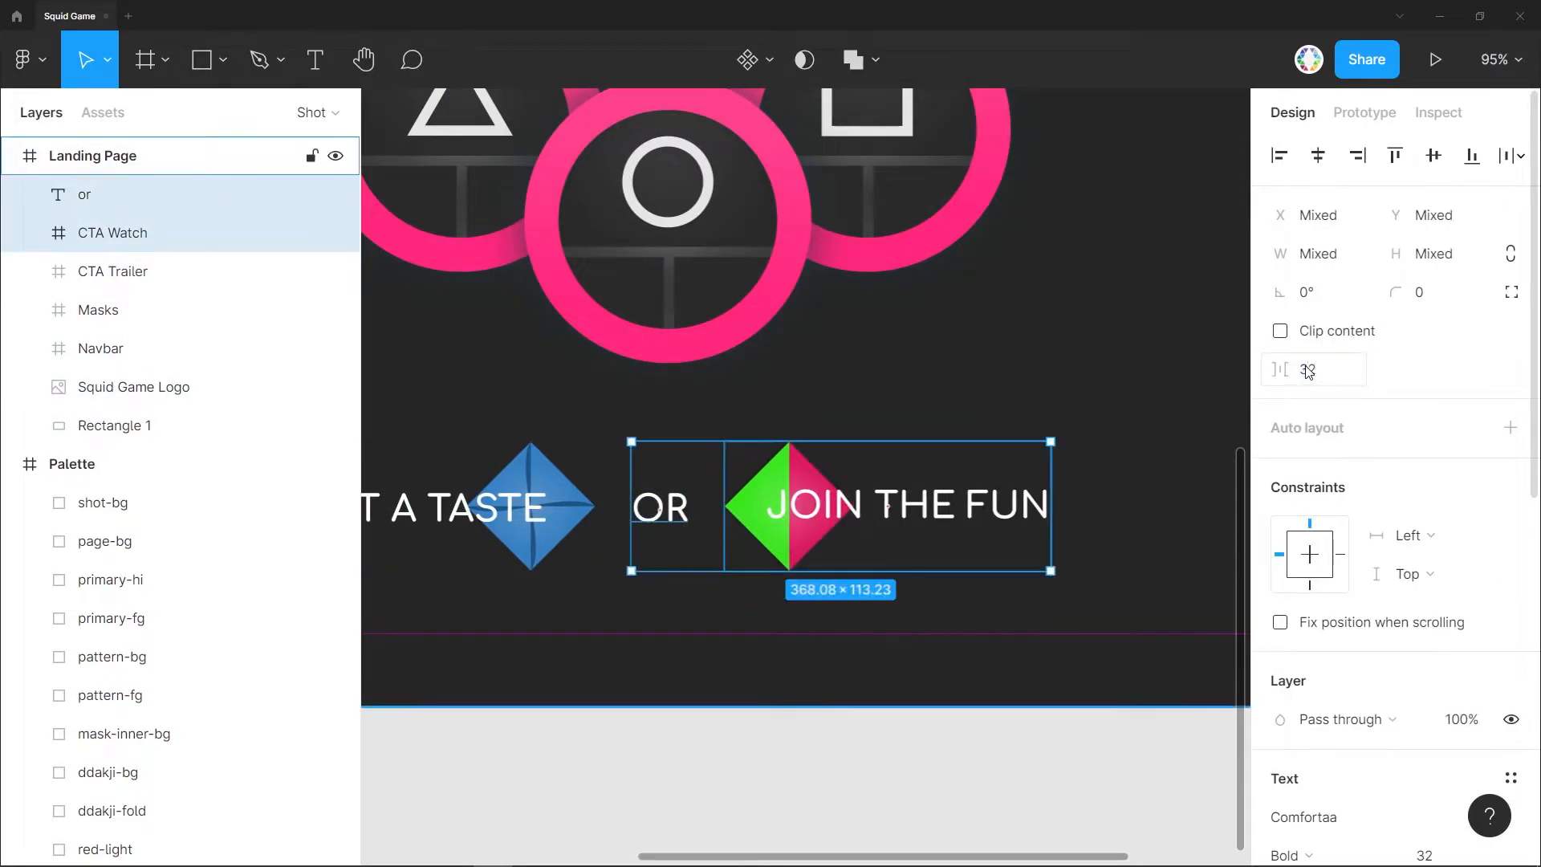
left_click(798, 701)
left_click(772, 615)
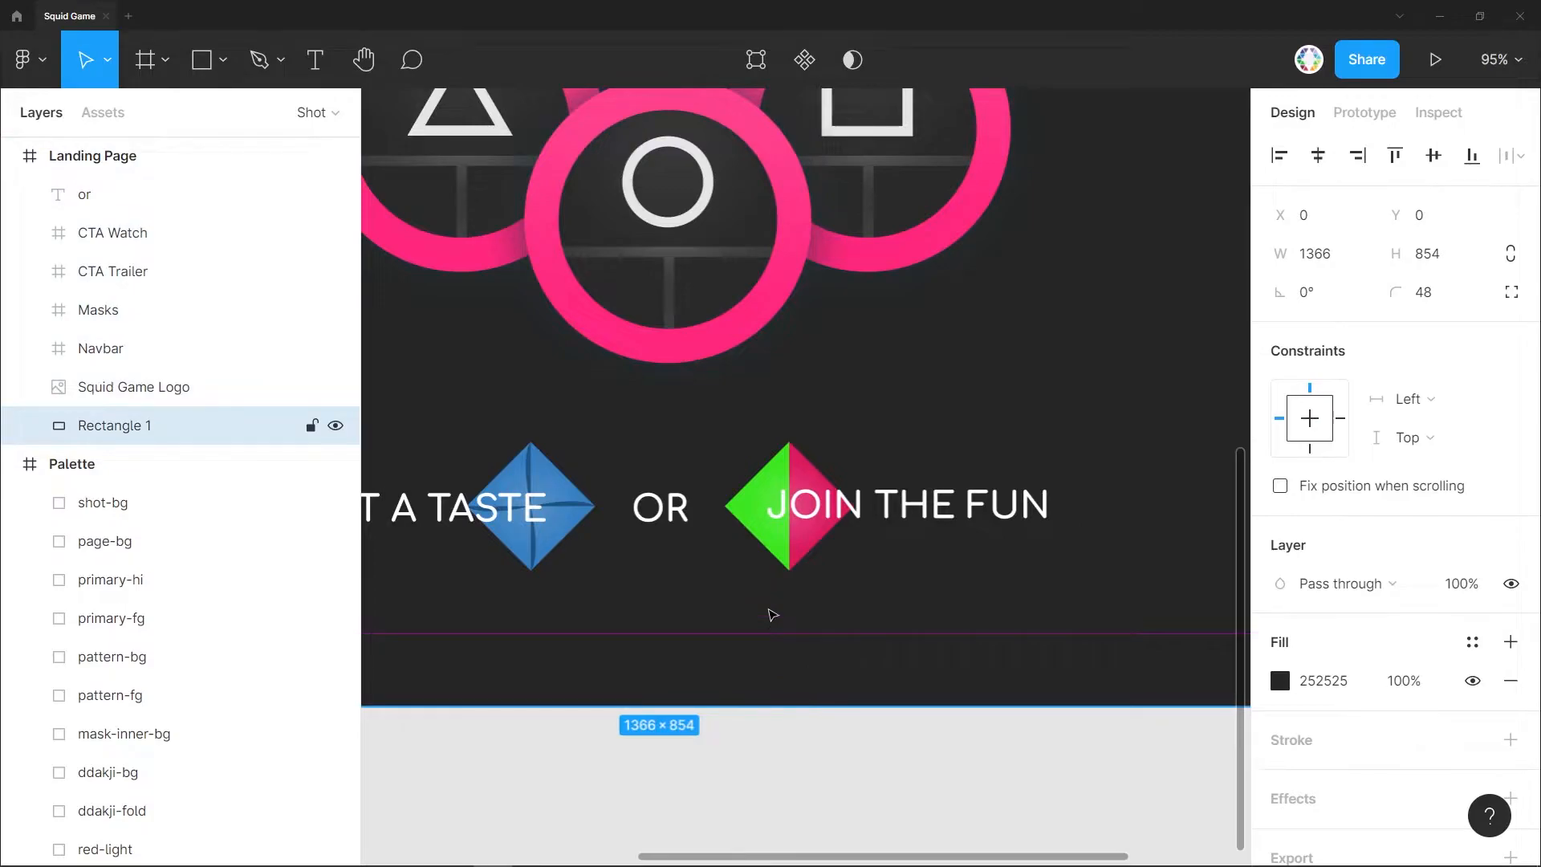
Set the Red Light Green Light group's layer opacity to 88%, matching the Ddakji group.
scroll(772, 611, "down", 3)
scroll(771, 605, "up", 4)
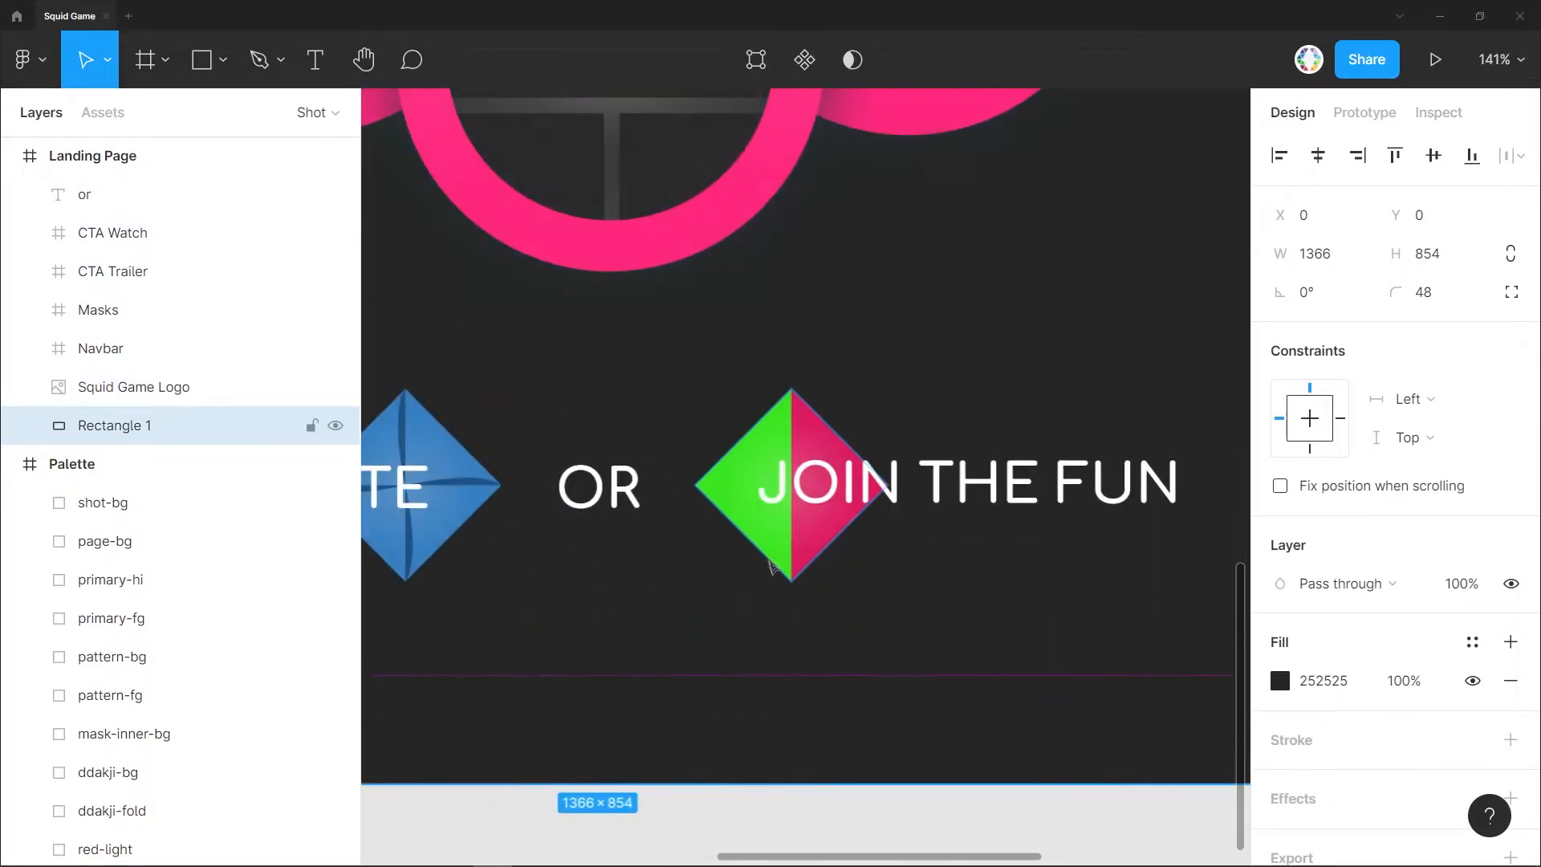
scroll(770, 566, "down", 1)
left_click(514, 525, "ctrl")
left_click(223, 363)
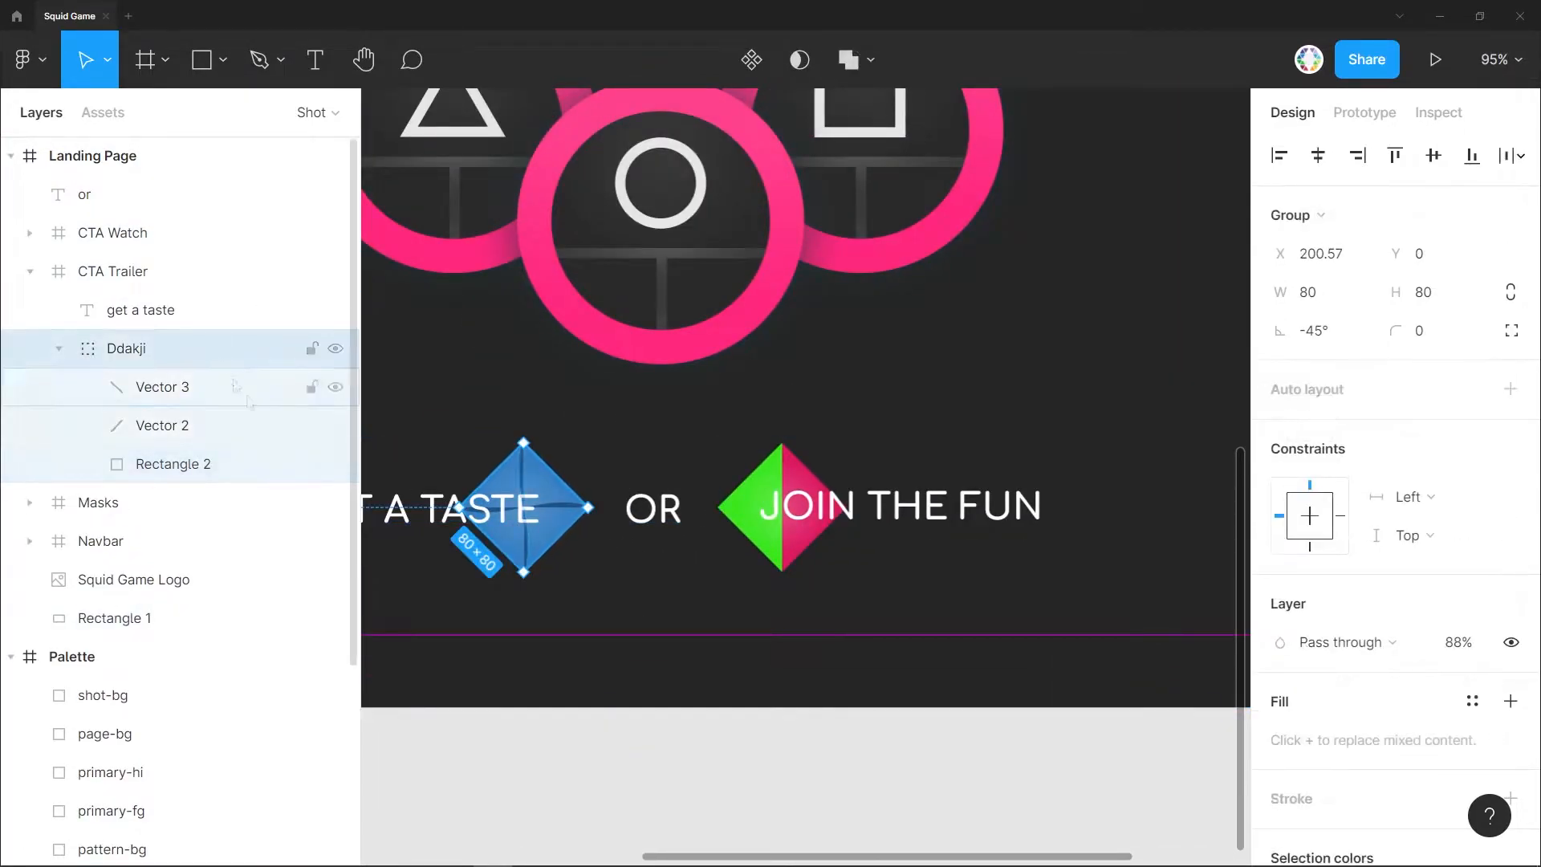
left_click(60, 349)
left_click(31, 272)
left_click(42, 239)
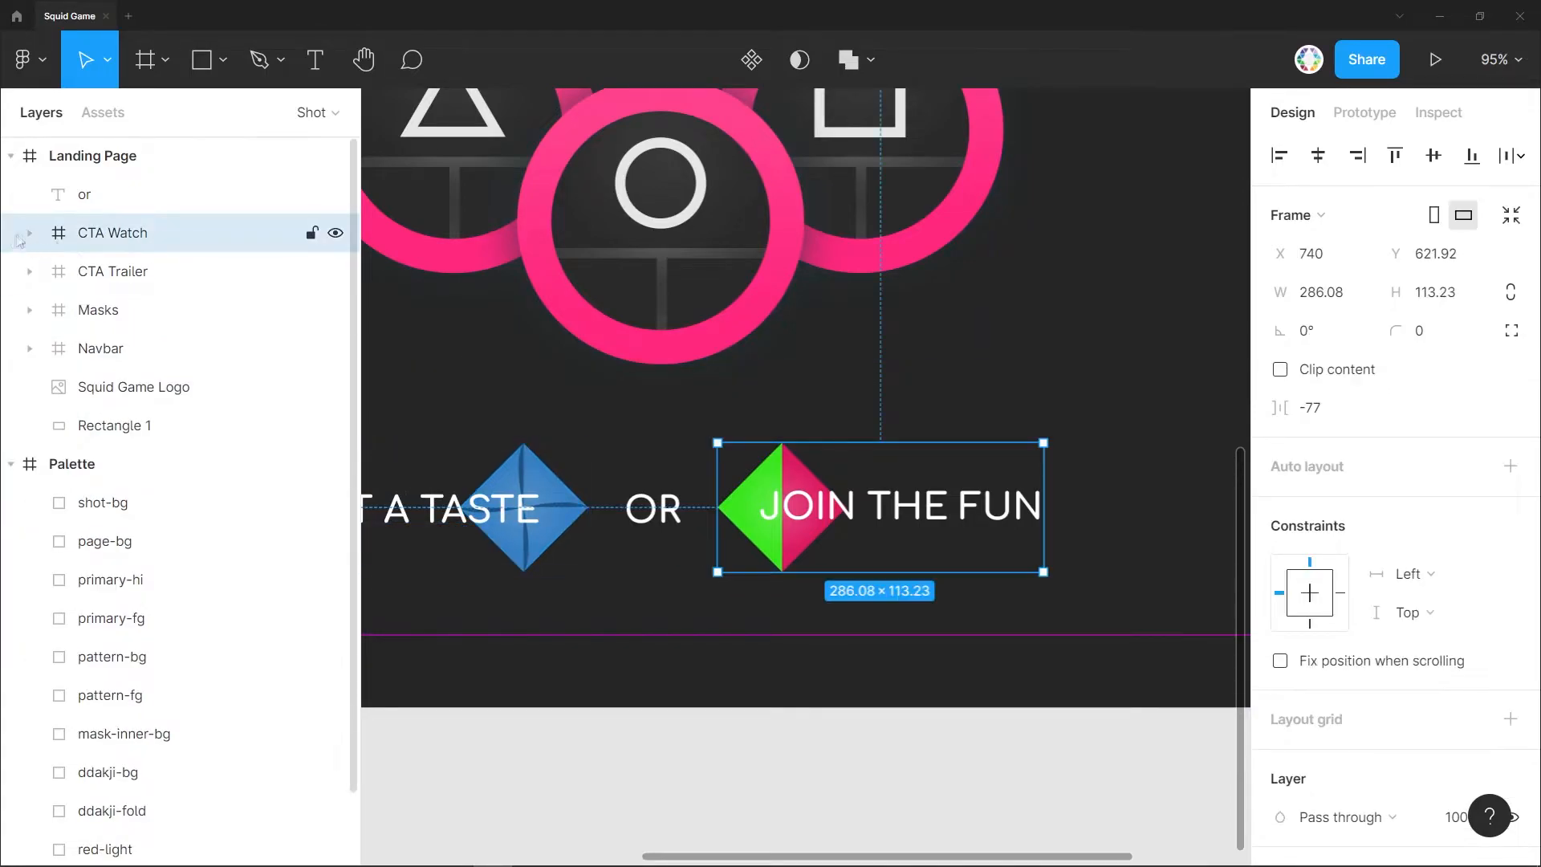
left_click(30, 233)
left_click(161, 310)
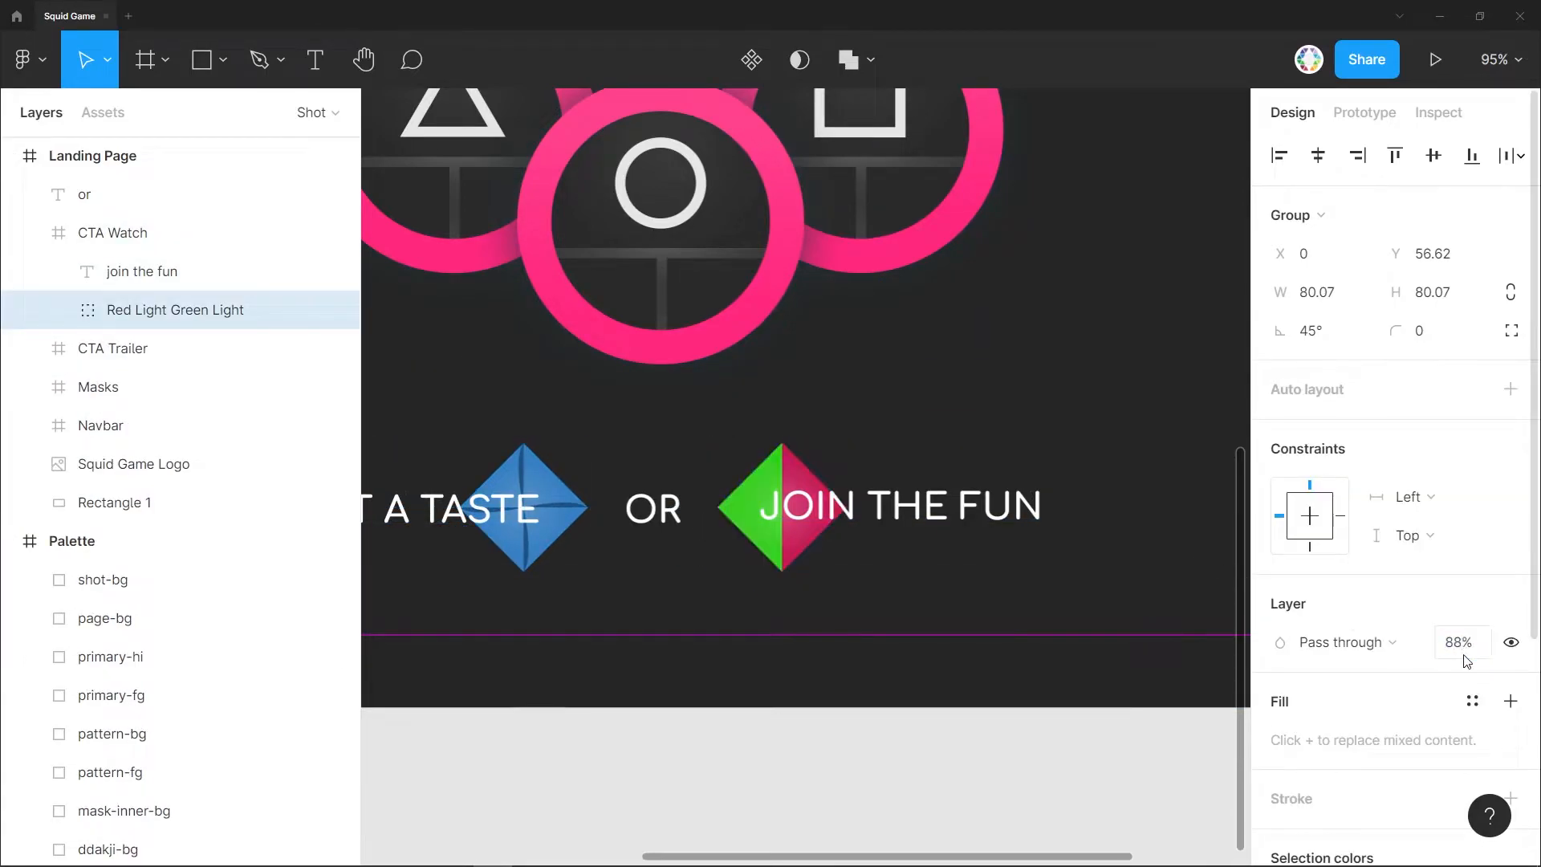
left_click(831, 592)
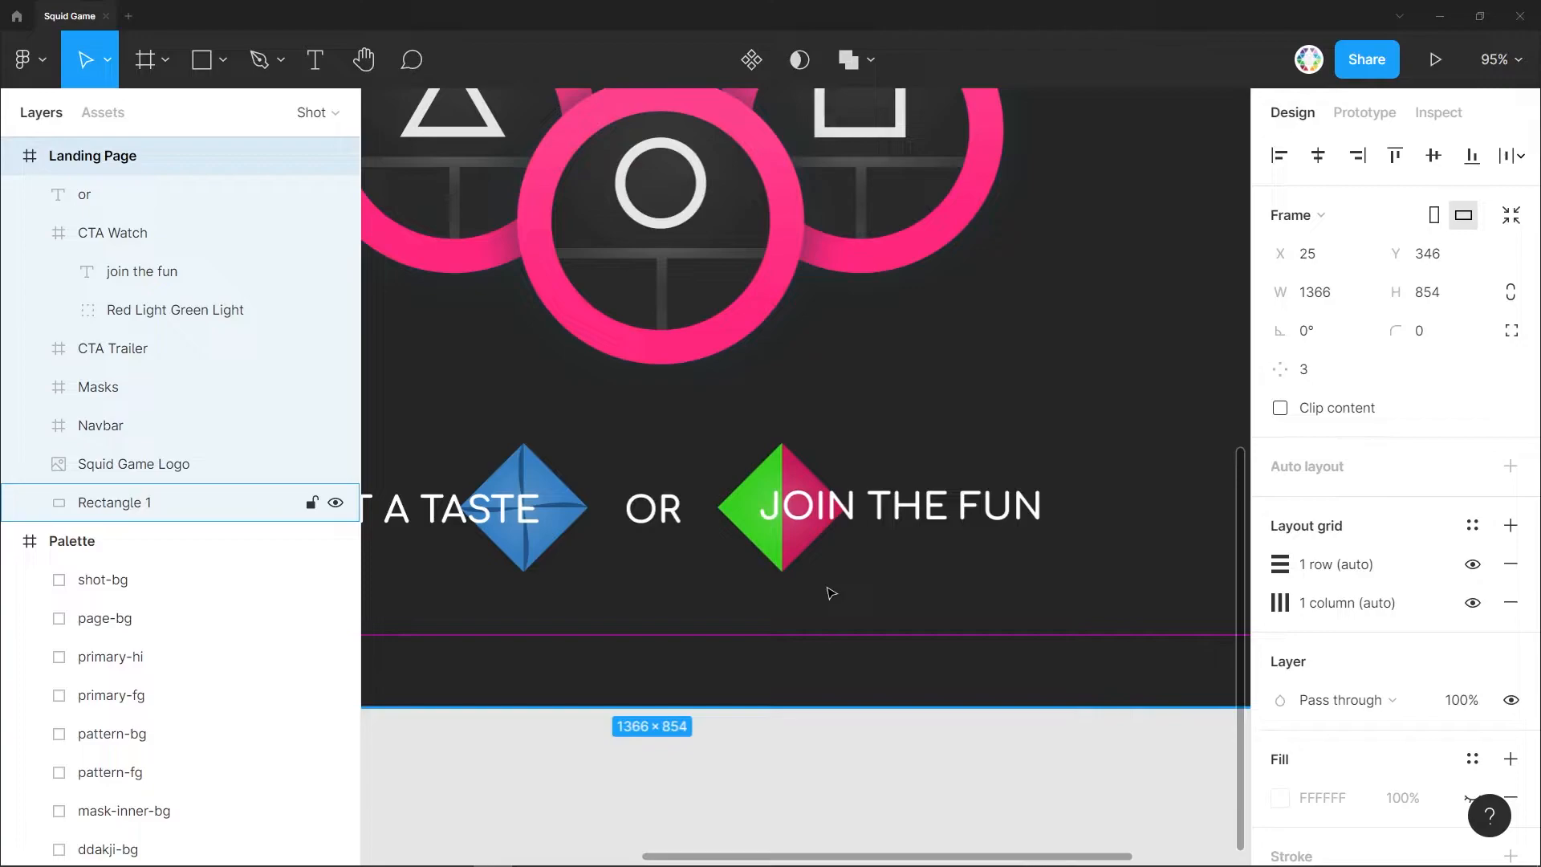
Draw an 80 × 241 rectangle flush with the Landing Page's left edge at X 0, Y 312.
key("shift+1")
left_click(1055, 633)
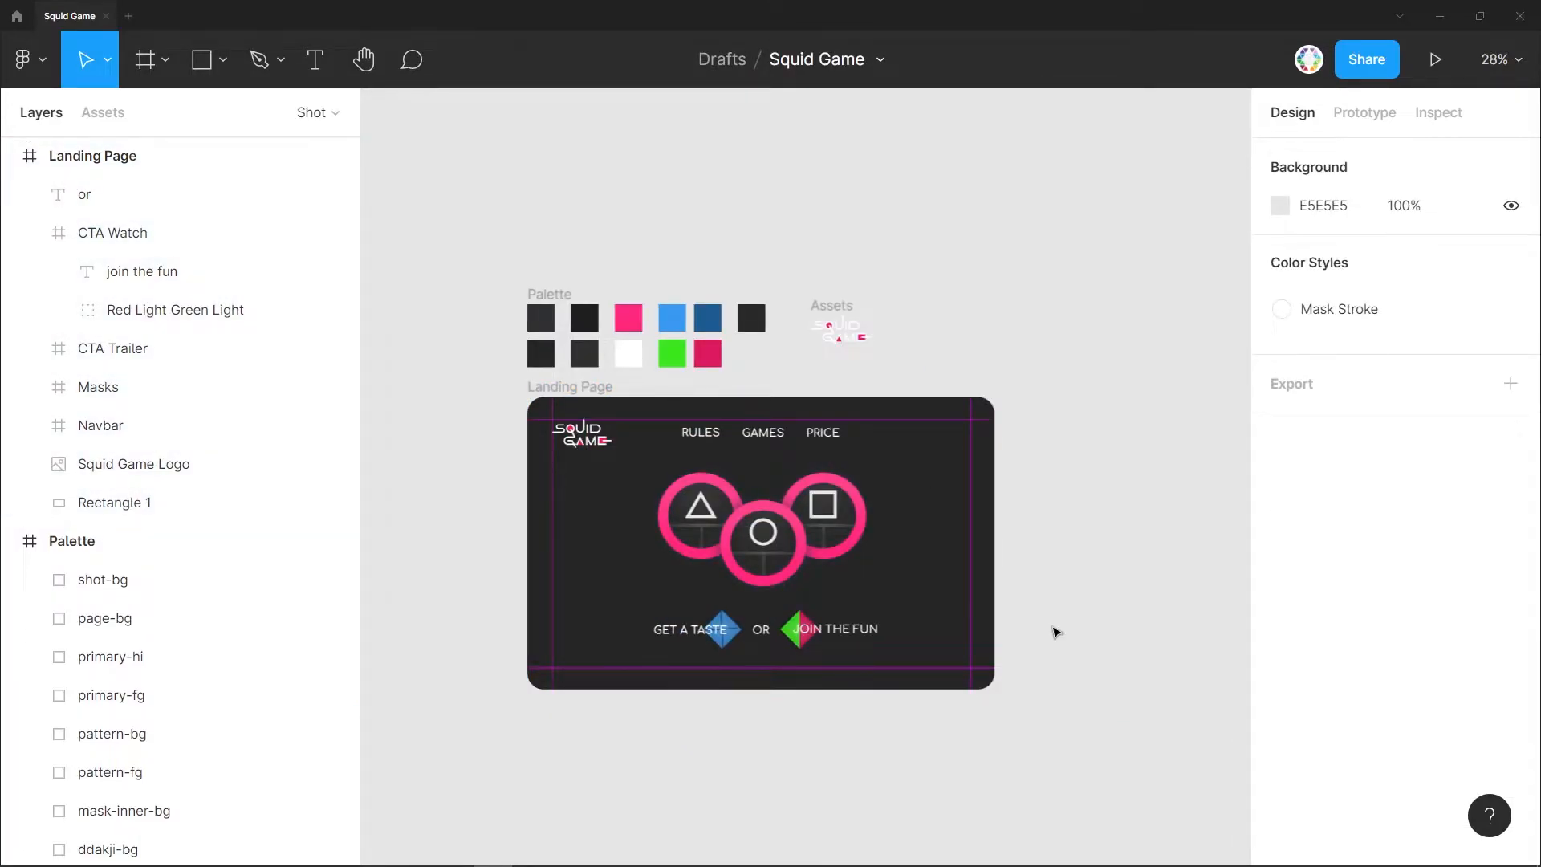
left_click(204, 62)
left_click_drag(527, 503, 554, 589)
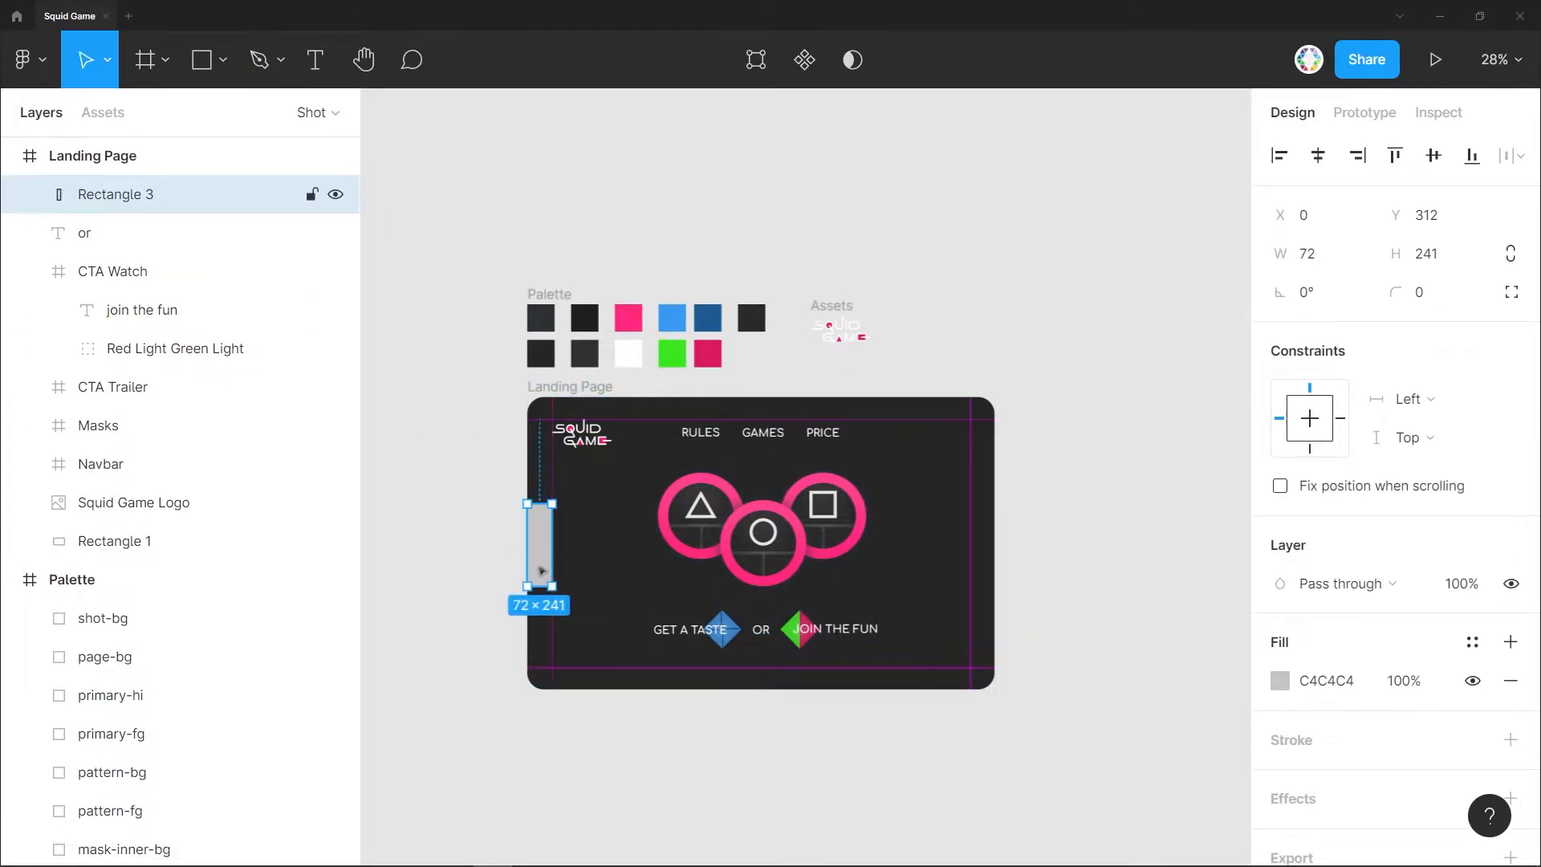
key("shift+2")
left_click_drag(619, 522, 629, 521)
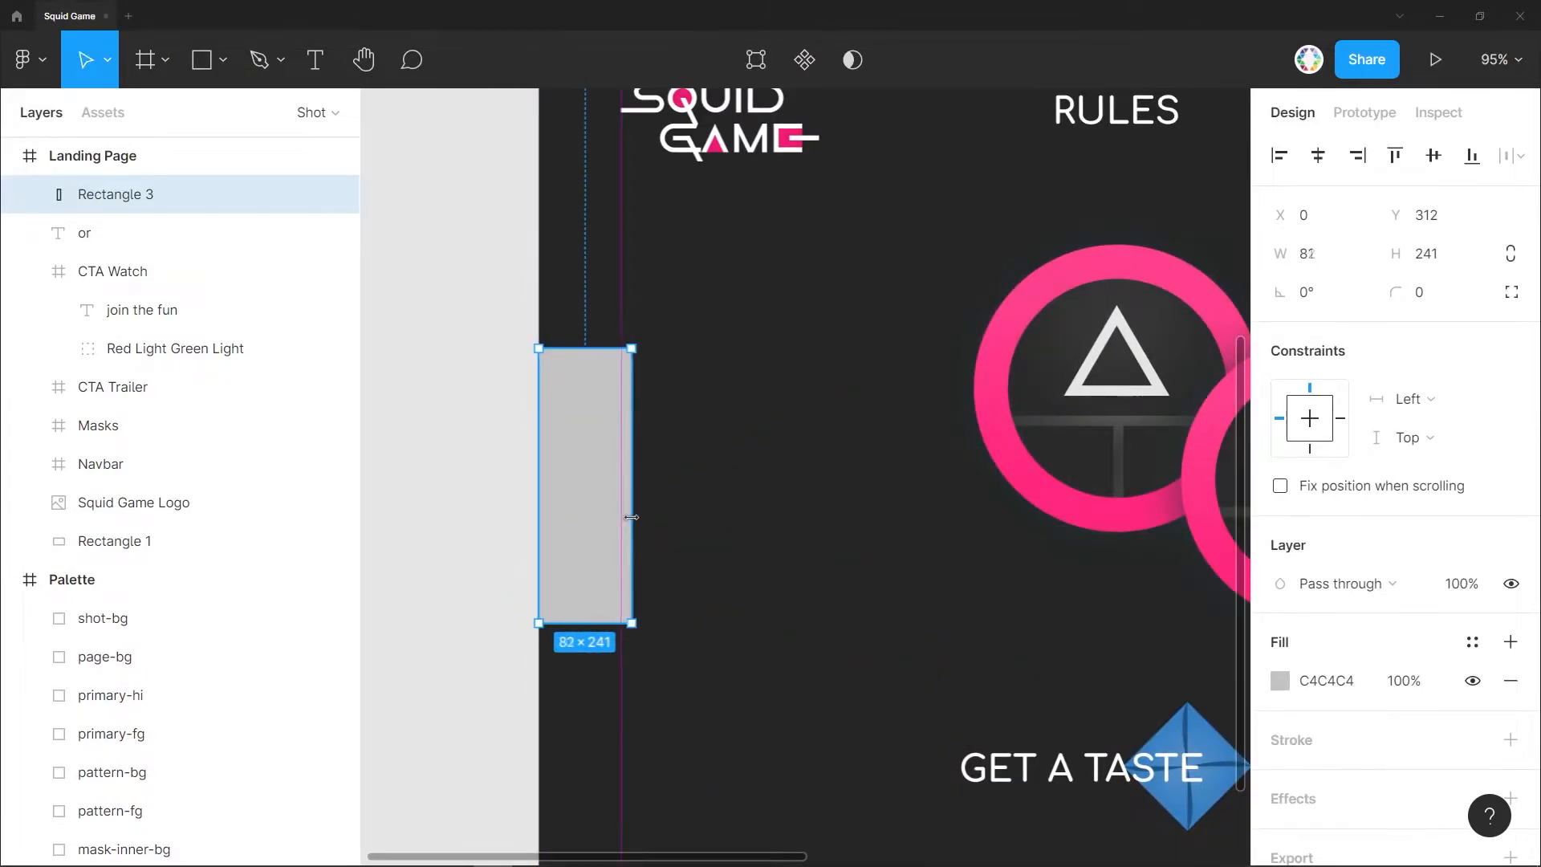
Remove the new rectangle's fill and give it a 1 px inside stroke in pink FF287E.
left_click(1512, 688)
left_click(1511, 702)
left_click(1280, 738)
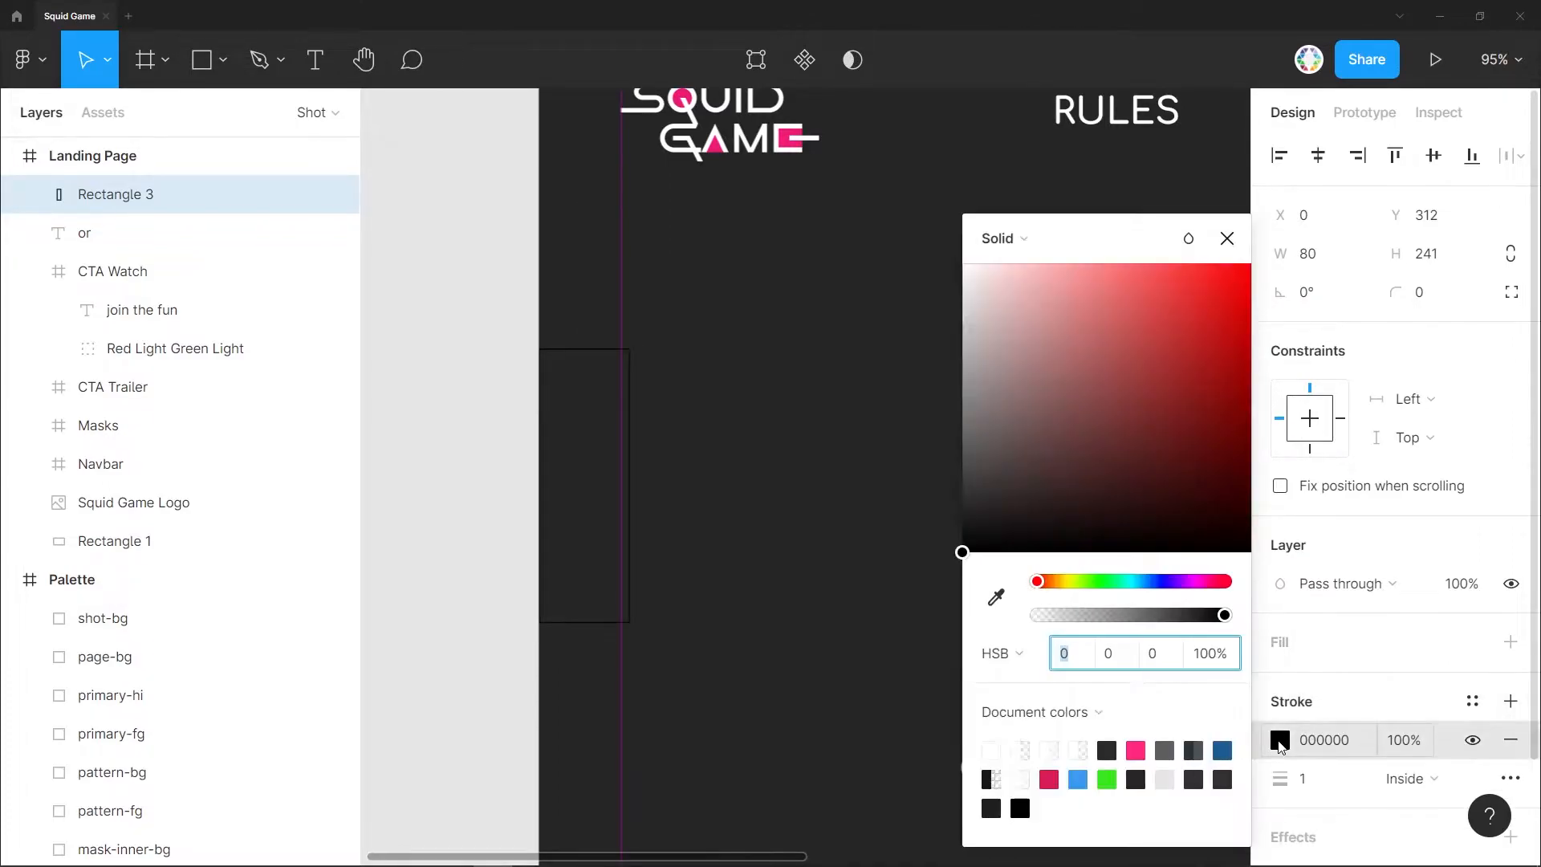
left_click(1135, 749)
left_click(1230, 244)
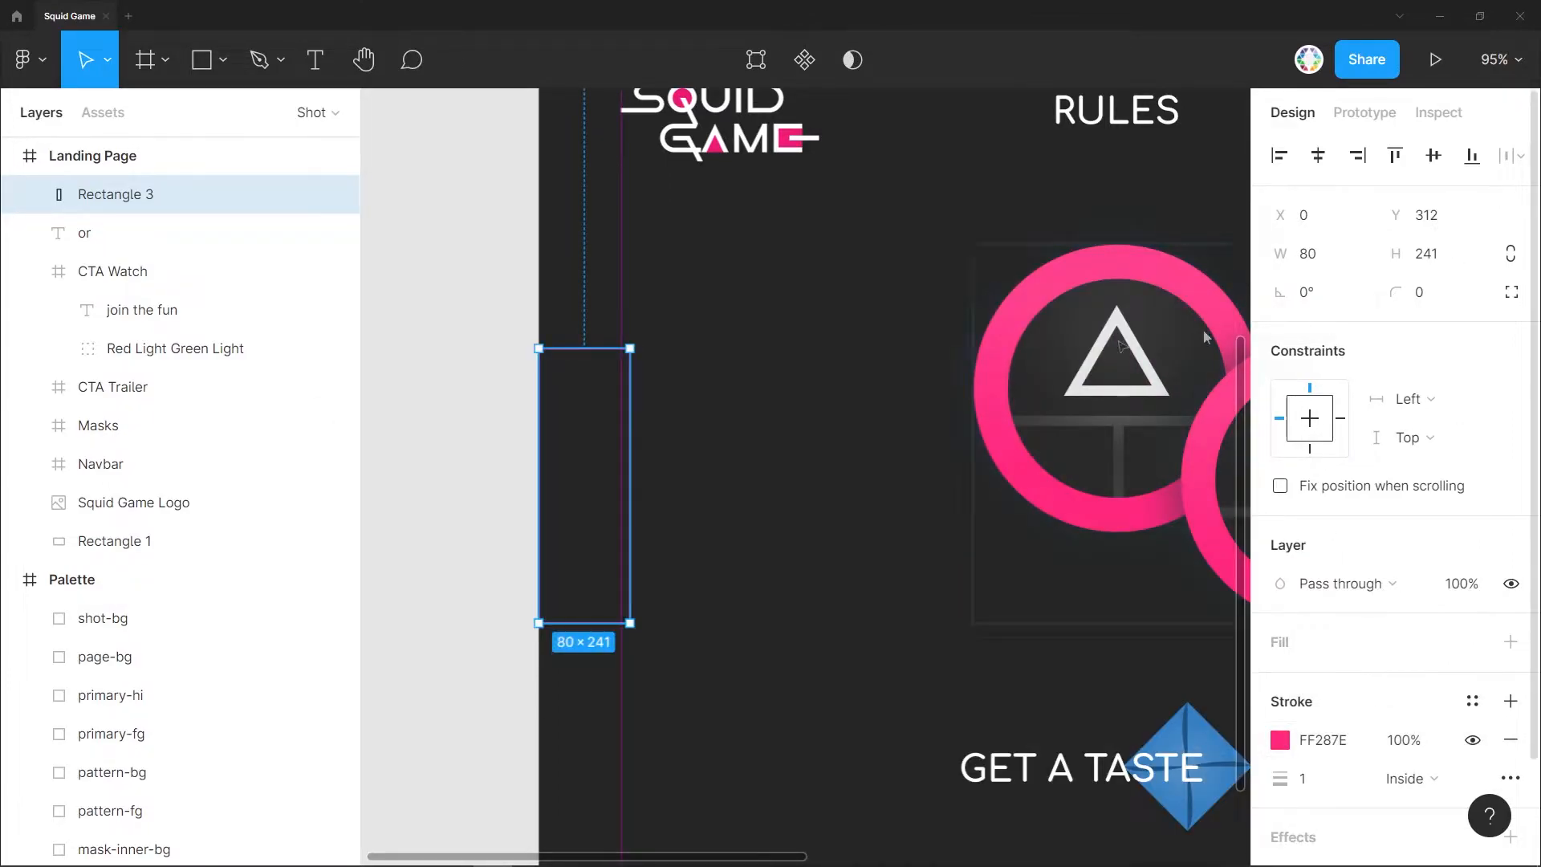
Round only the rectangle's two right-hand corners, setting the bottom-right corner radius to 72.
left_click(1422, 294)
left_click(1511, 292)
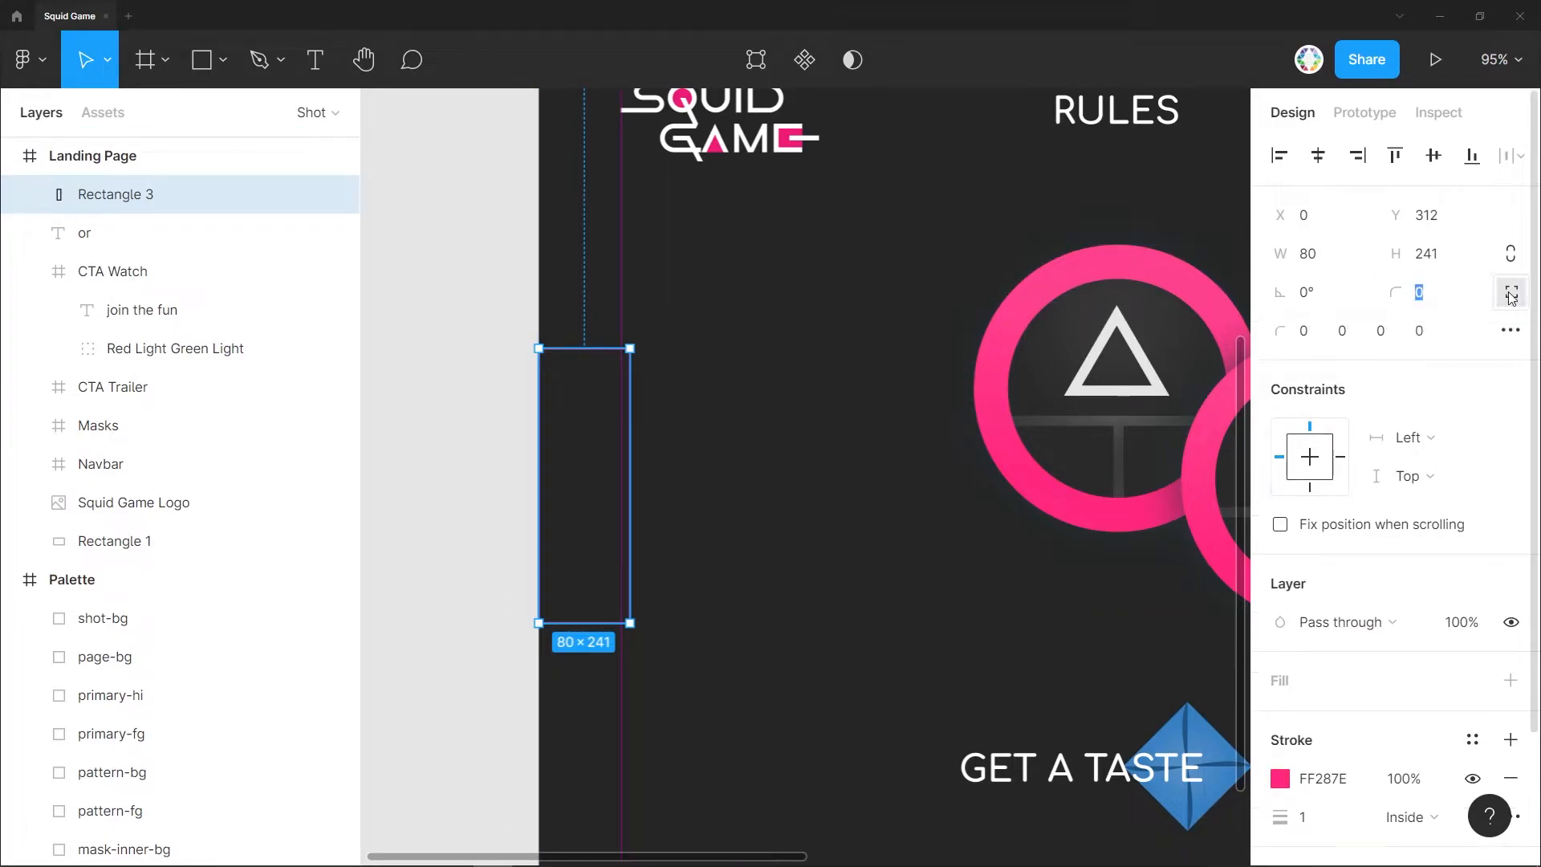
left_click(1342, 332)
type("1")
key("Return")
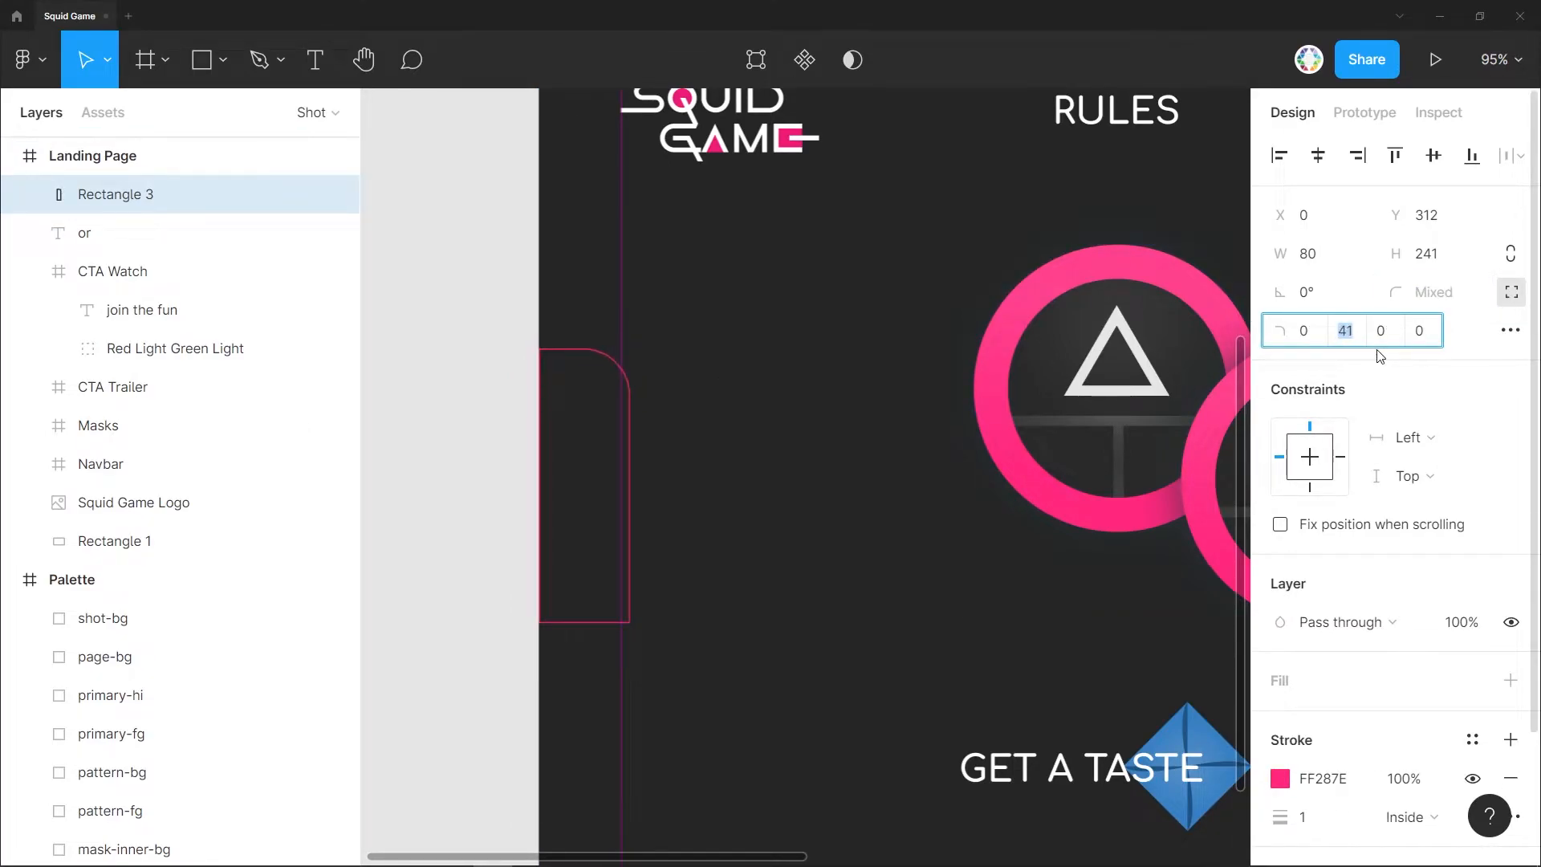
type("80")
key("Return")
left_click(1353, 330)
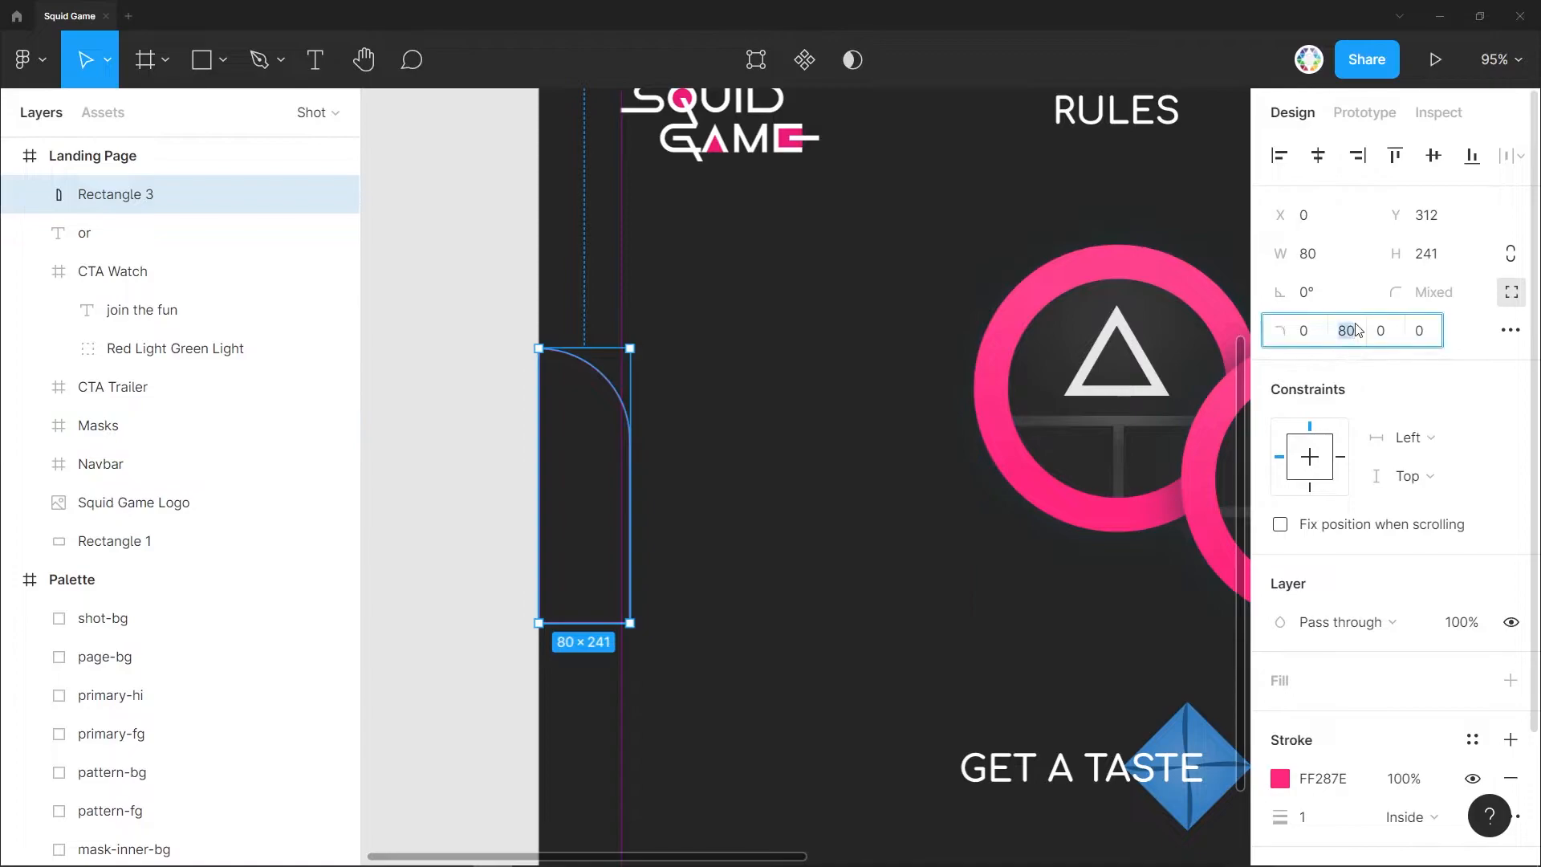
key("Down")
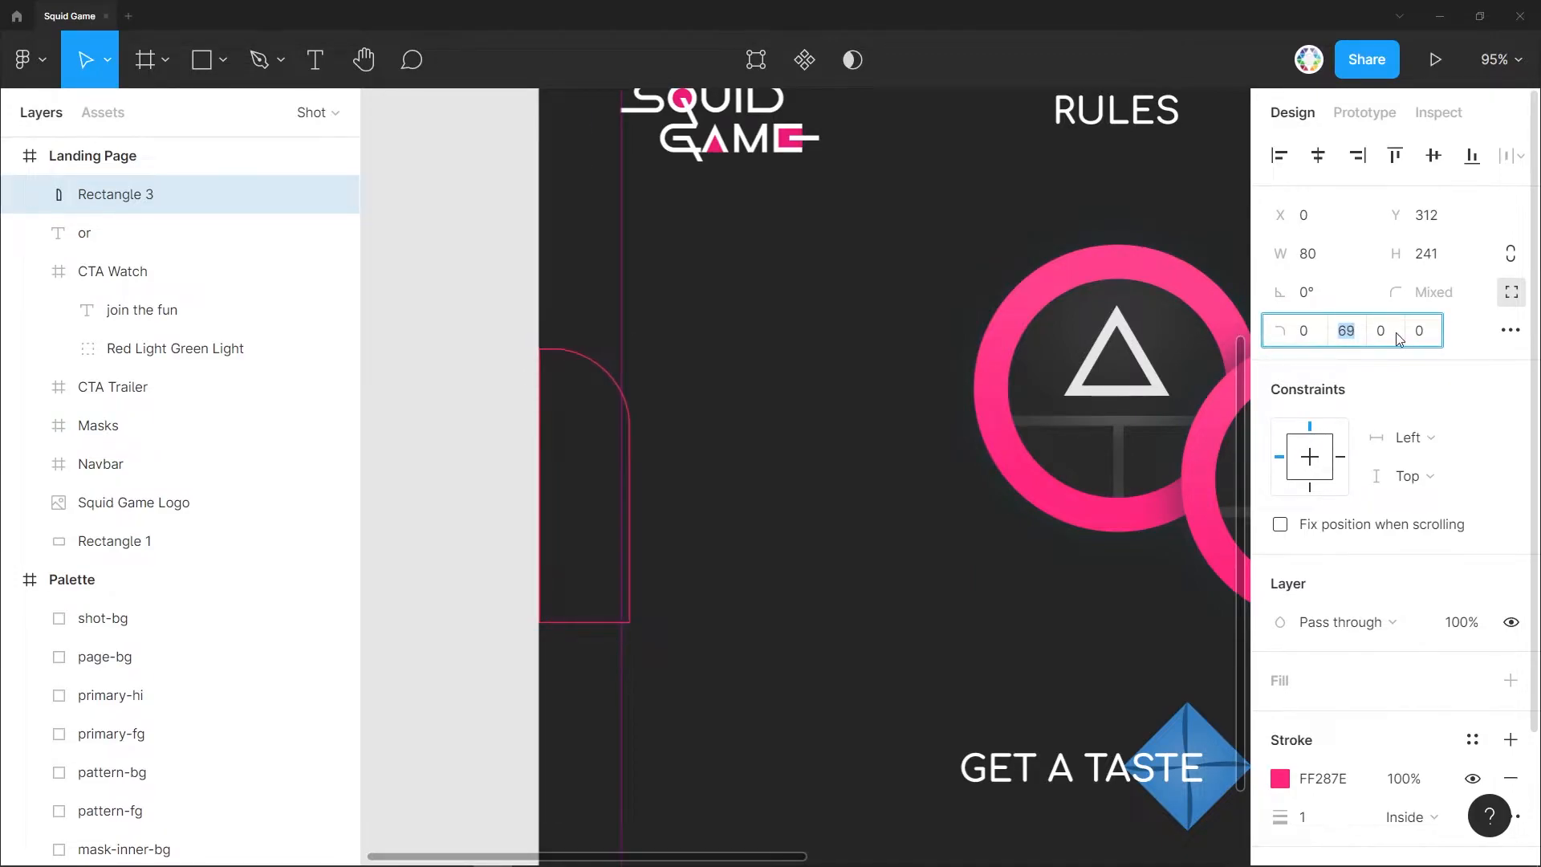
key("Up")
key("Up")
key("Tab")
type("72")
key("Return")
left_click(926, 434)
Duplicate the triangle, circle and square symbols from the masks and place the copies around the pink outlined rectangle.
scroll(927, 432, "down", 3)
scroll(927, 432, "right", 3)
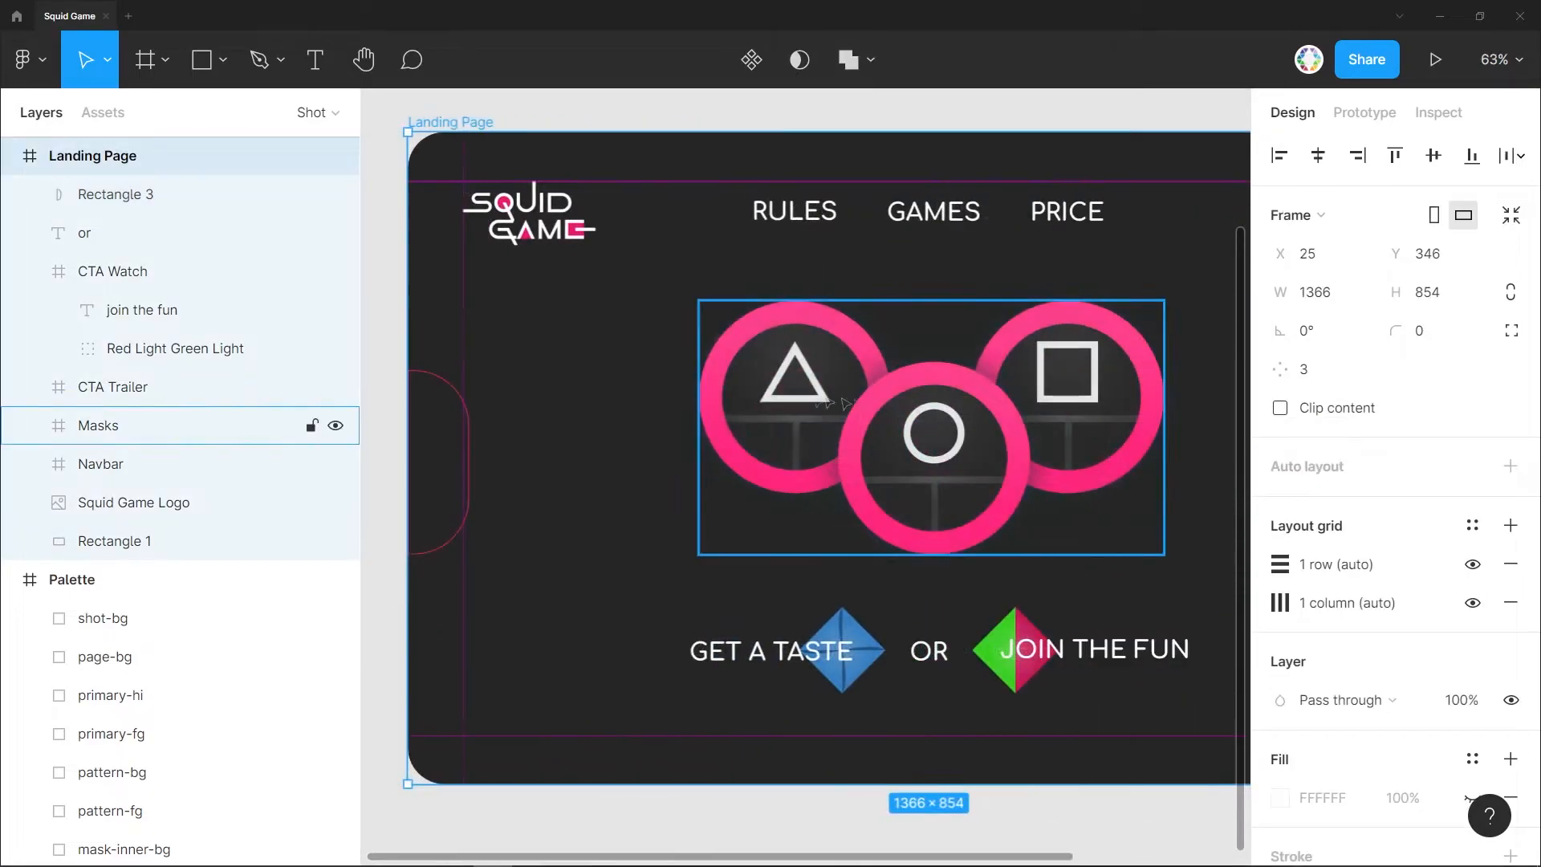
left_click(807, 398, "ctrl")
left_click(942, 458, "ctrl+shift")
left_click(1085, 399, "ctrl+shift")
left_click_drag(1086, 399, 654, 467)
scroll(654, 491, "left", 3)
scroll(658, 496, "up", 5)
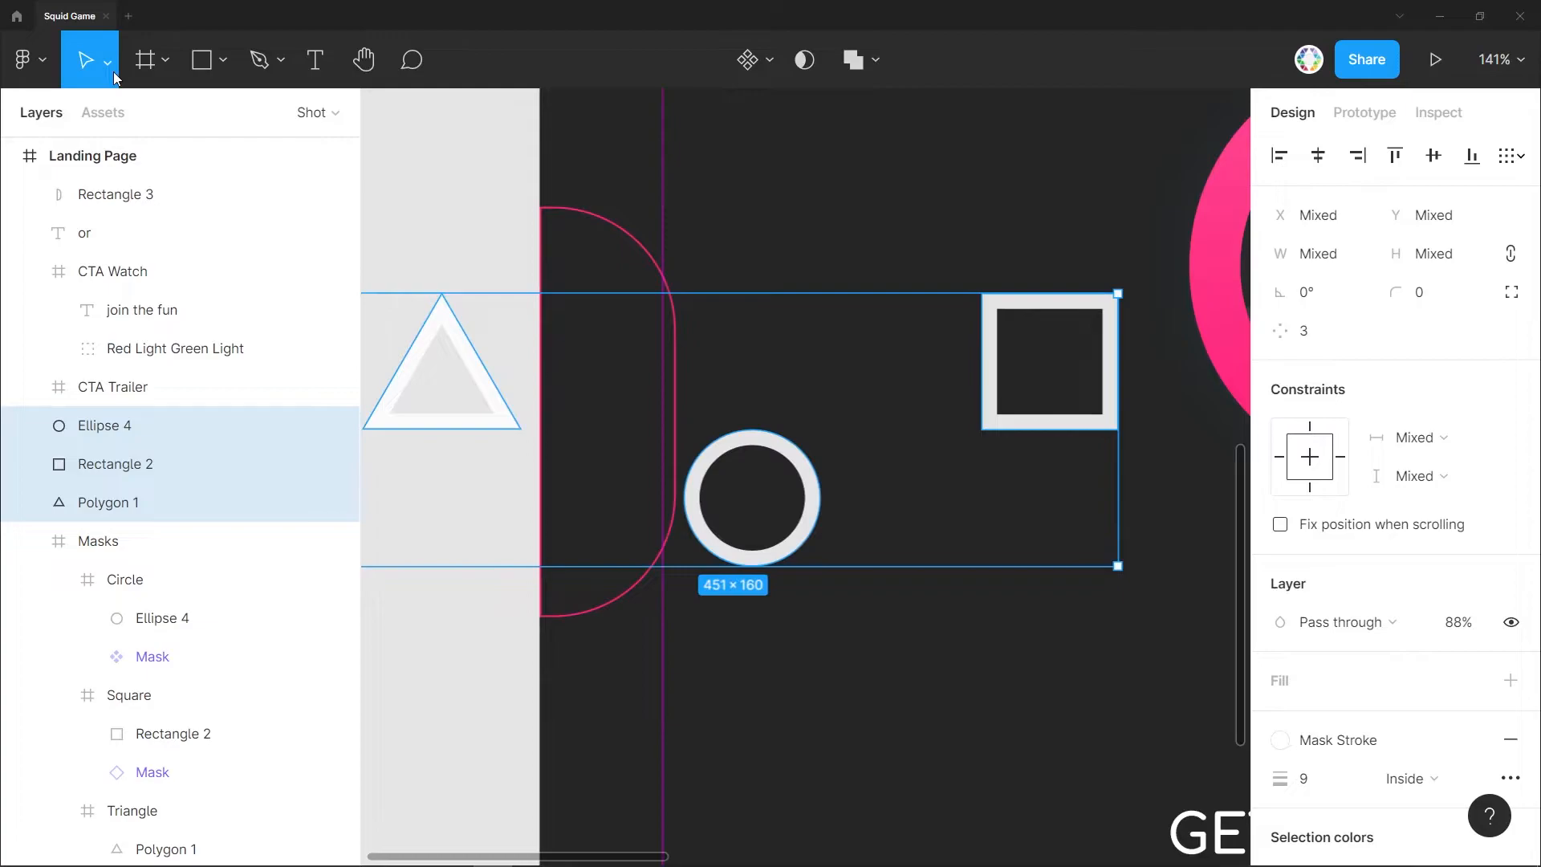
Scale the copied triangle, square and circle down to about half size and stack them vertically inside the pink outlined rectangle.
left_click(499, 437)
left_click_drag(499, 437, 633, 330)
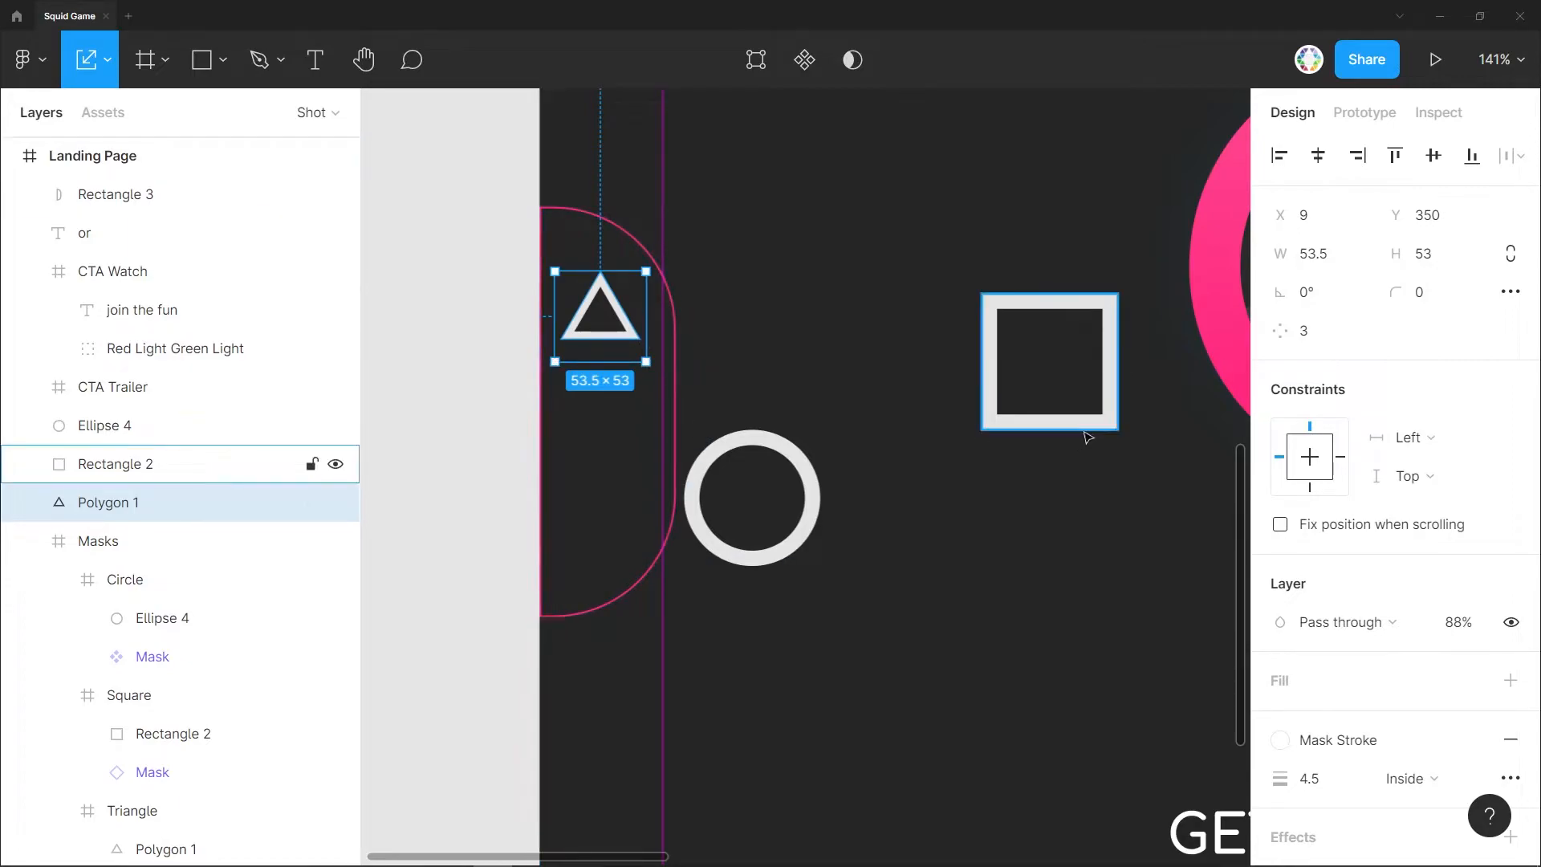
mouse_move(1095, 428)
left_mouse_down()
mouse_move(675, 485)
mouse_move(642, 441)
mouse_move(658, 421)
mouse_move(640, 389)
left_mouse_up()
left_click(675, 401)
mouse_move(807, 481)
left_mouse_down()
mouse_move(639, 510)
mouse_move(651, 505)
mouse_move(638, 508)
mouse_move(620, 442)
left_mouse_up()
Move the square and the circle down so the three stacked symbols are evenly spaced.
left_click(613, 333)
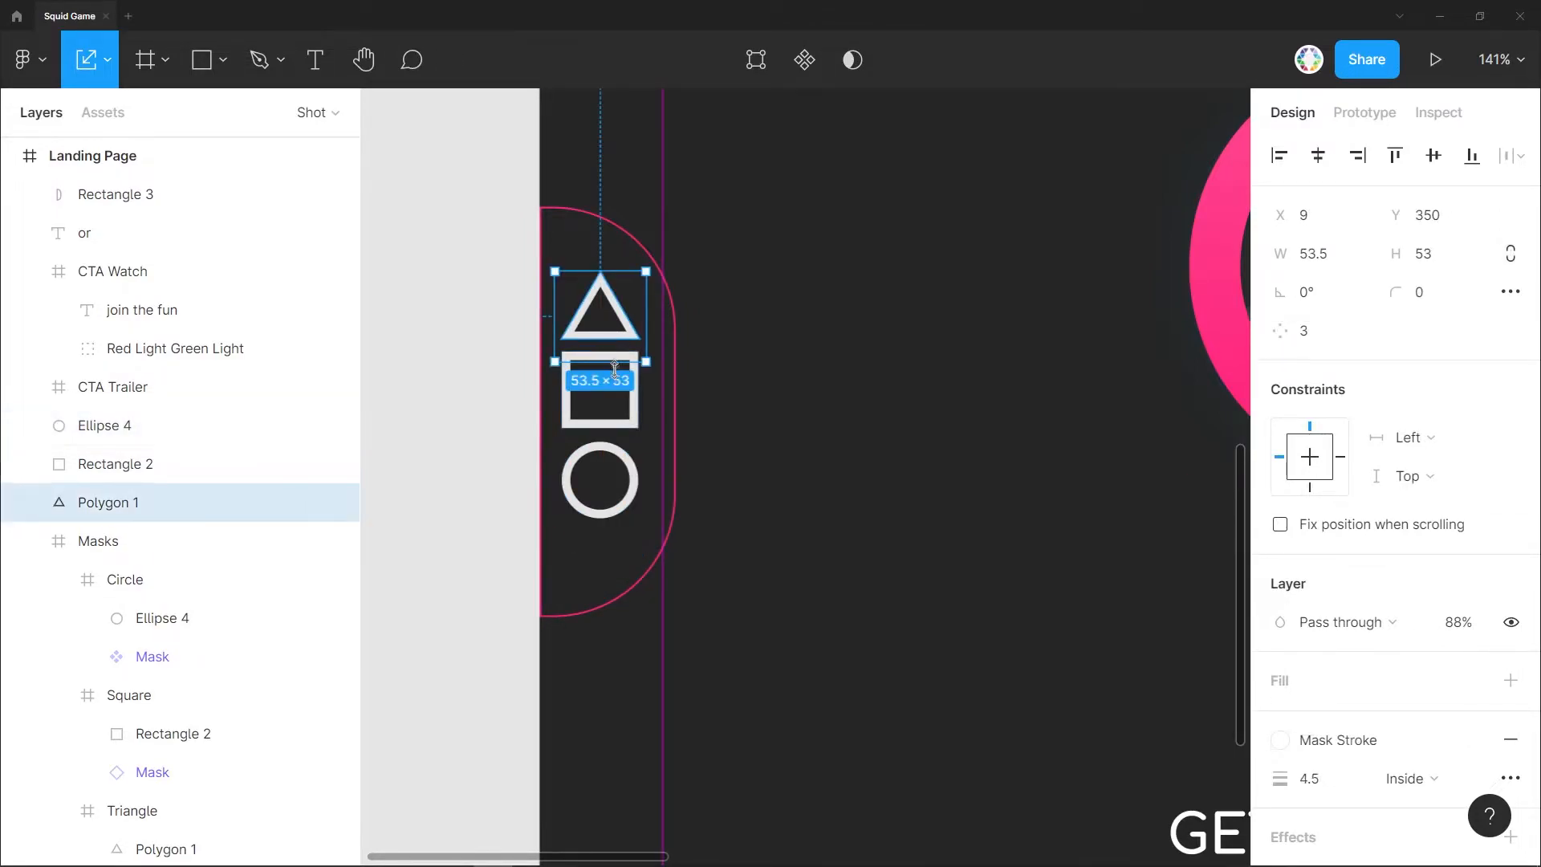
left_click(641, 416, "shift")
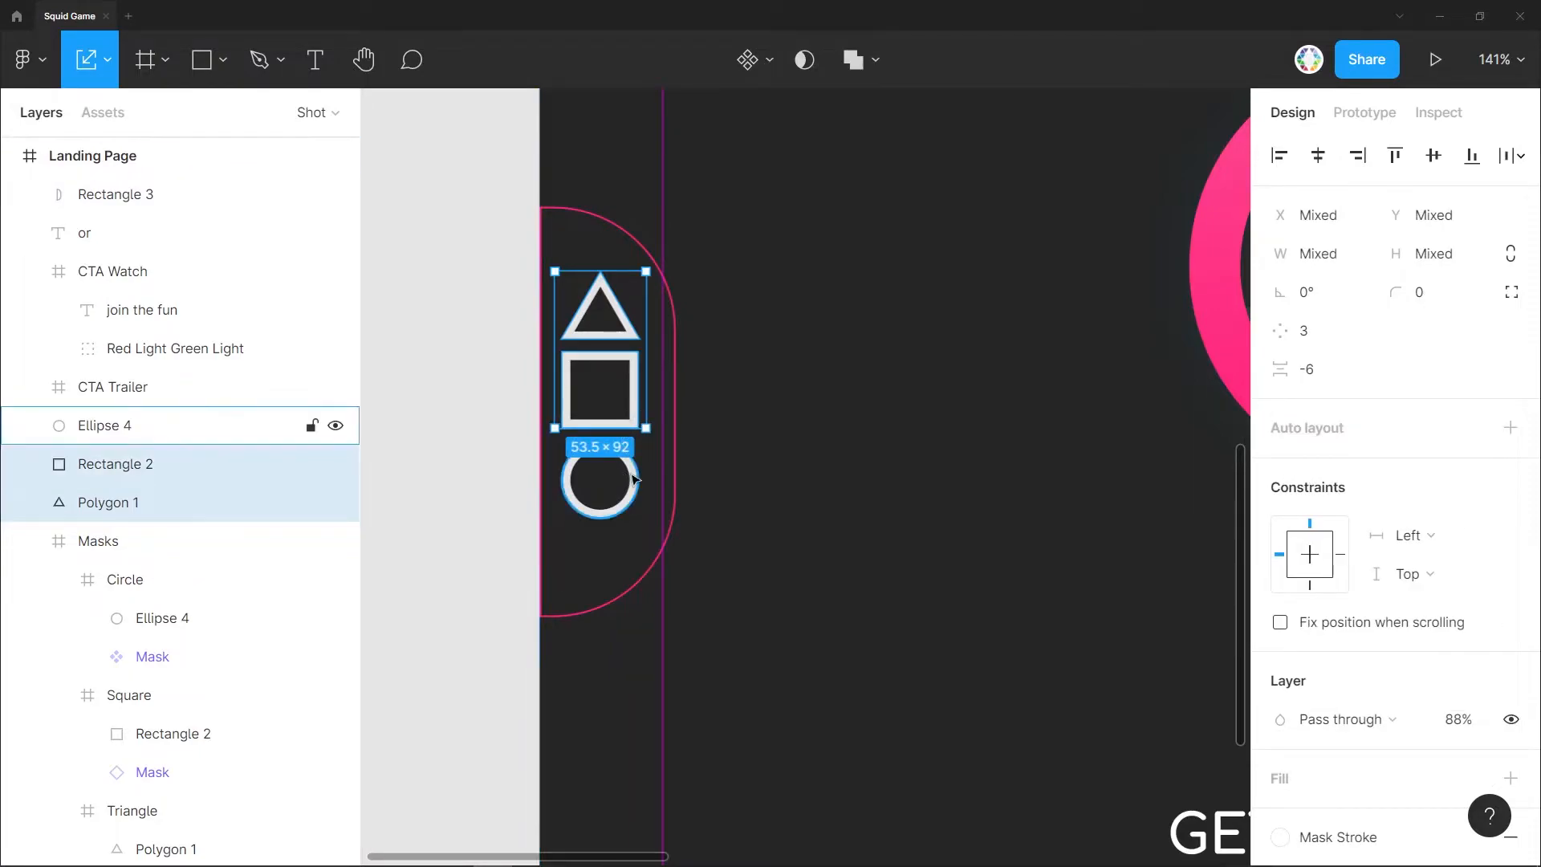
left_click(635, 443)
left_click(630, 423)
key("shift+Down")
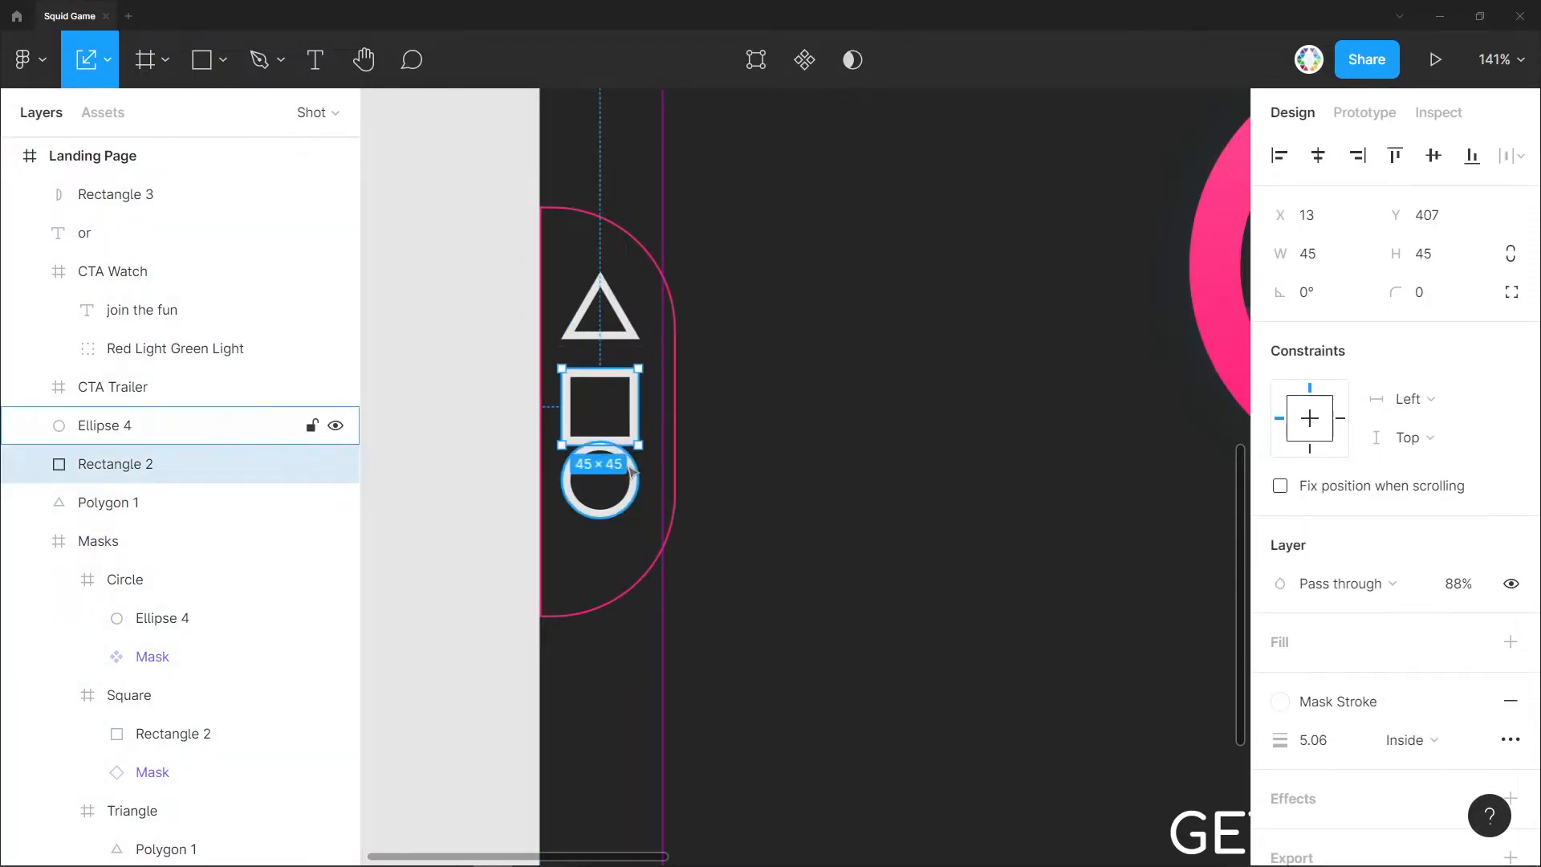
left_click(629, 467)
key("shift+Down")
key("shift+Down")
left_click(486, 462)
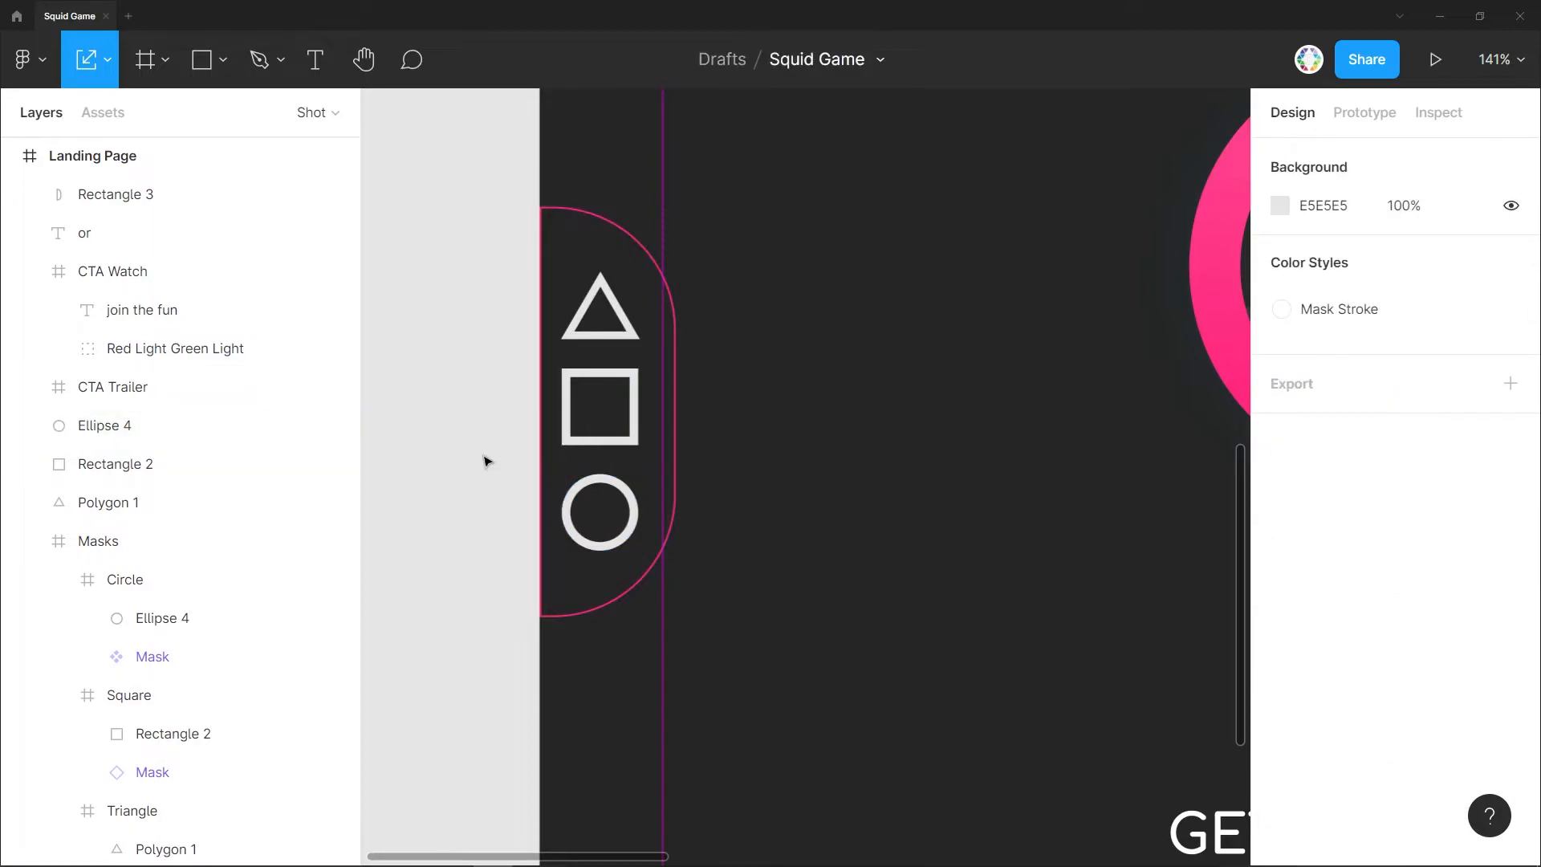
Move the pink outlined rectangle to X -1, slightly past the Landing Page's left edge.
left_click(592, 209)
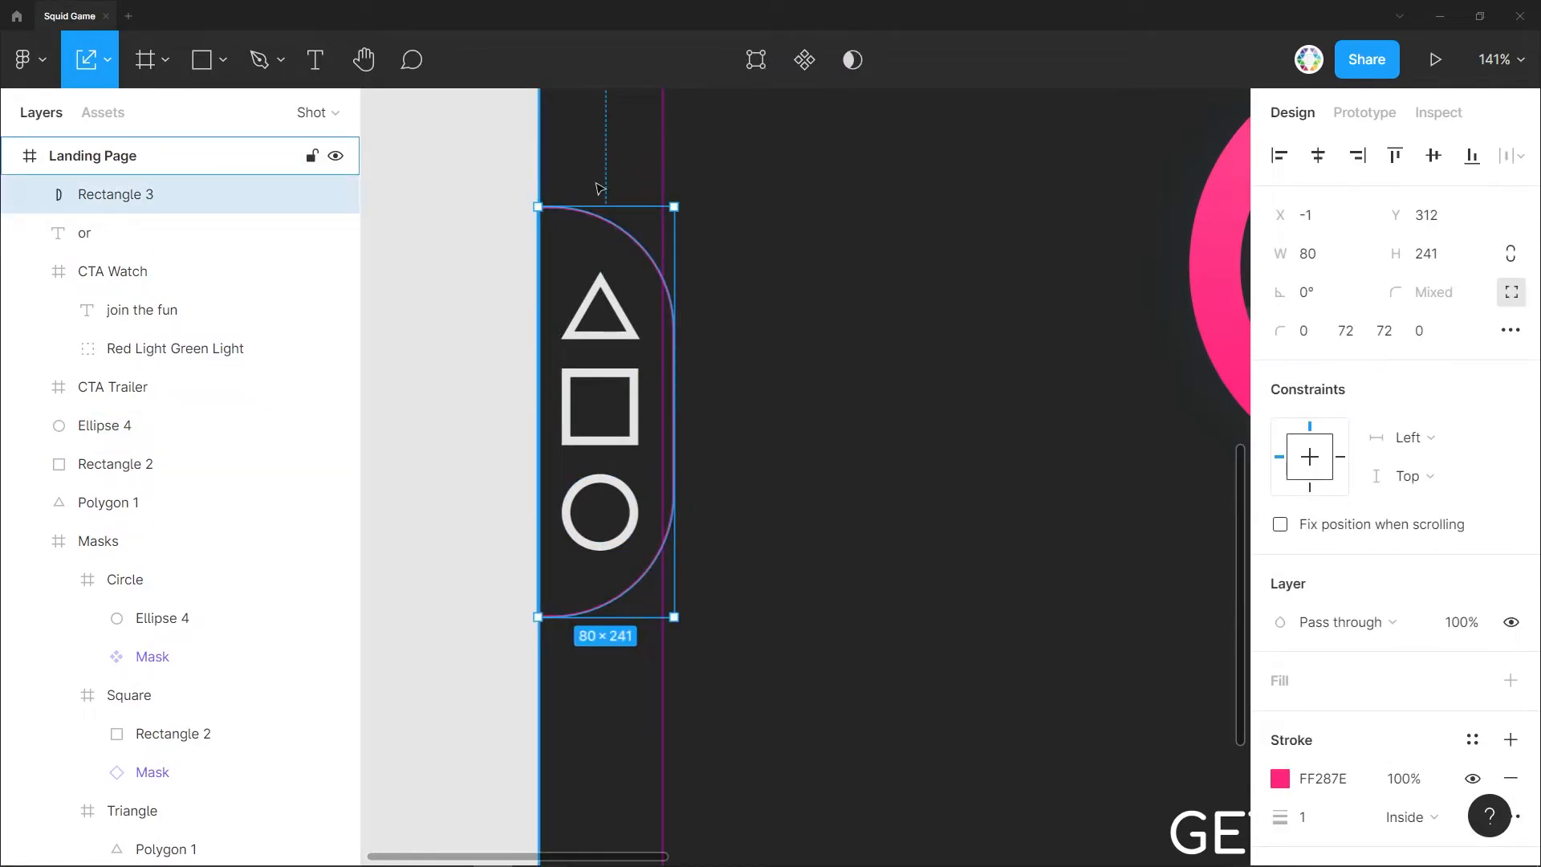
left_click(119, 161)
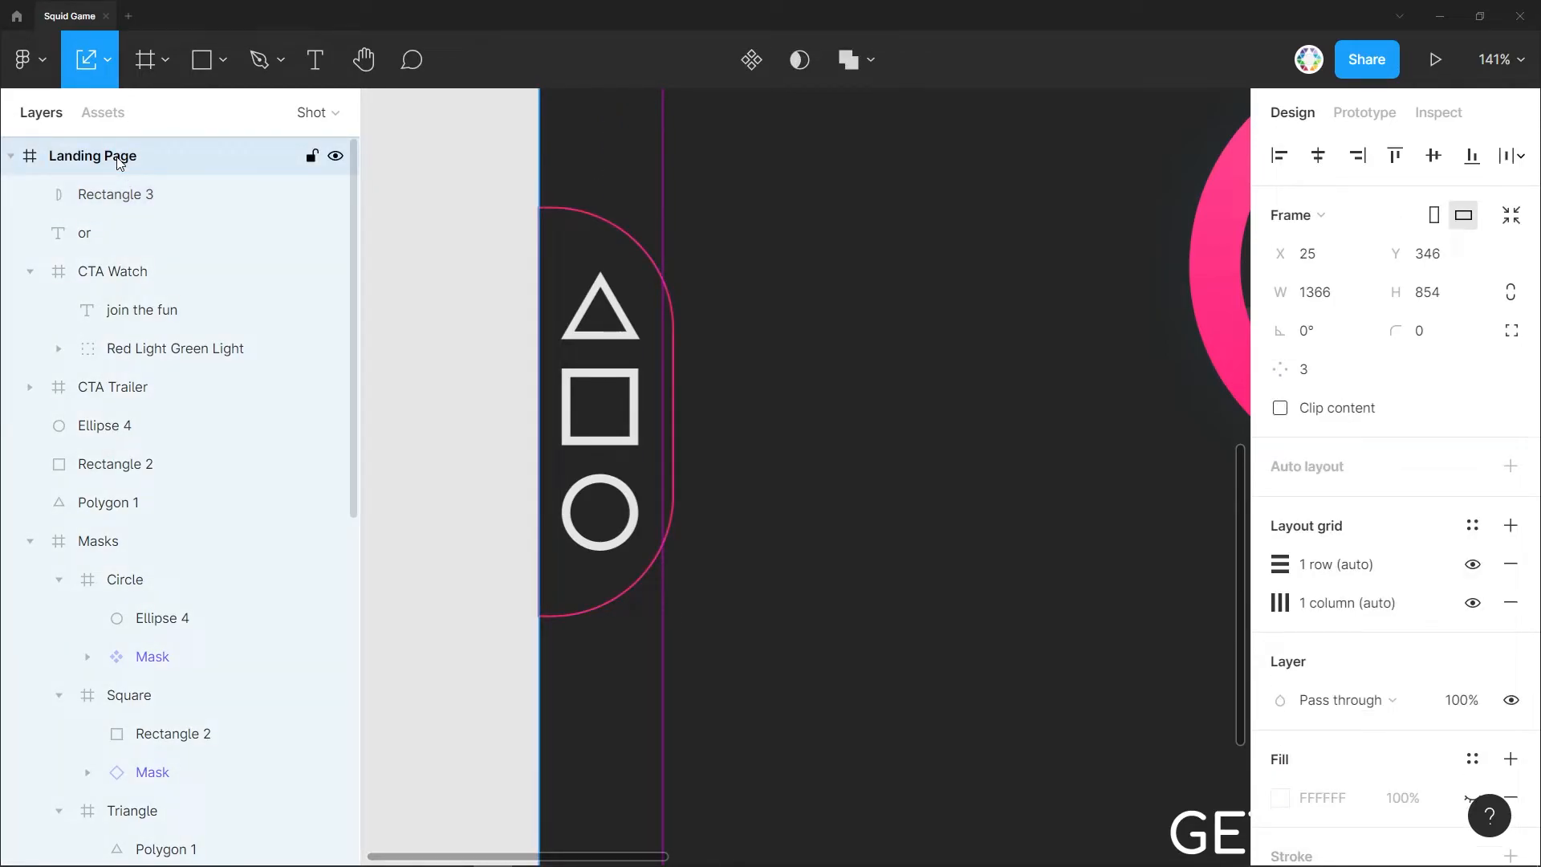
left_click(577, 213)
key("ctrl+alt+g")
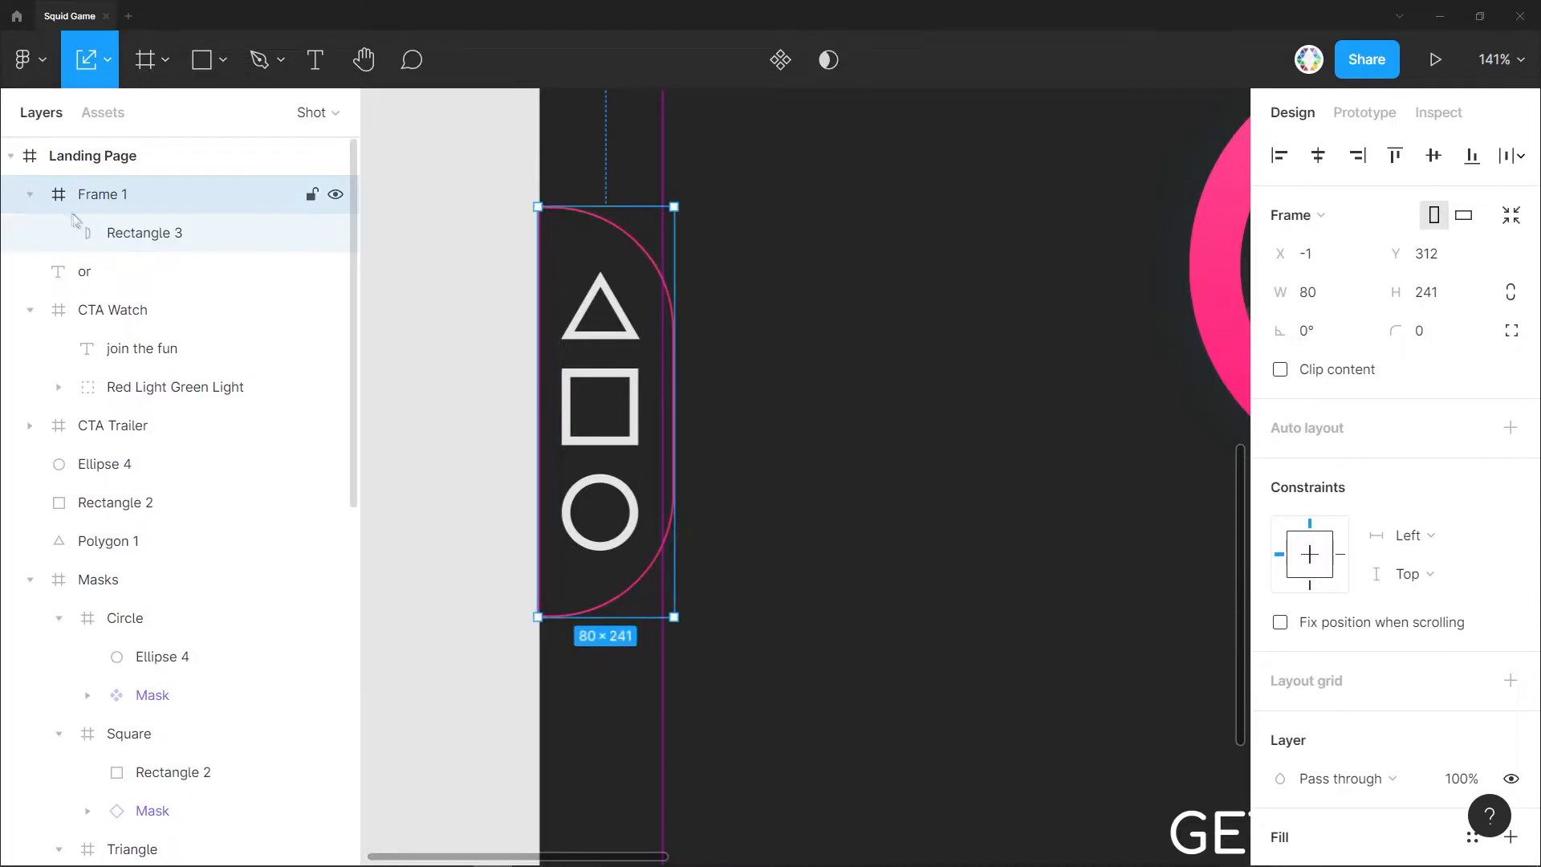
key("ctrl+z")
Frame the pink outlined rectangle together with its three symbols and name the frame "Left Tab".
left_click(602, 309, "shift")
left_click(600, 405, "shift")
left_click(602, 498, "shift")
key("ctrl+g")
key("ctrl+z")
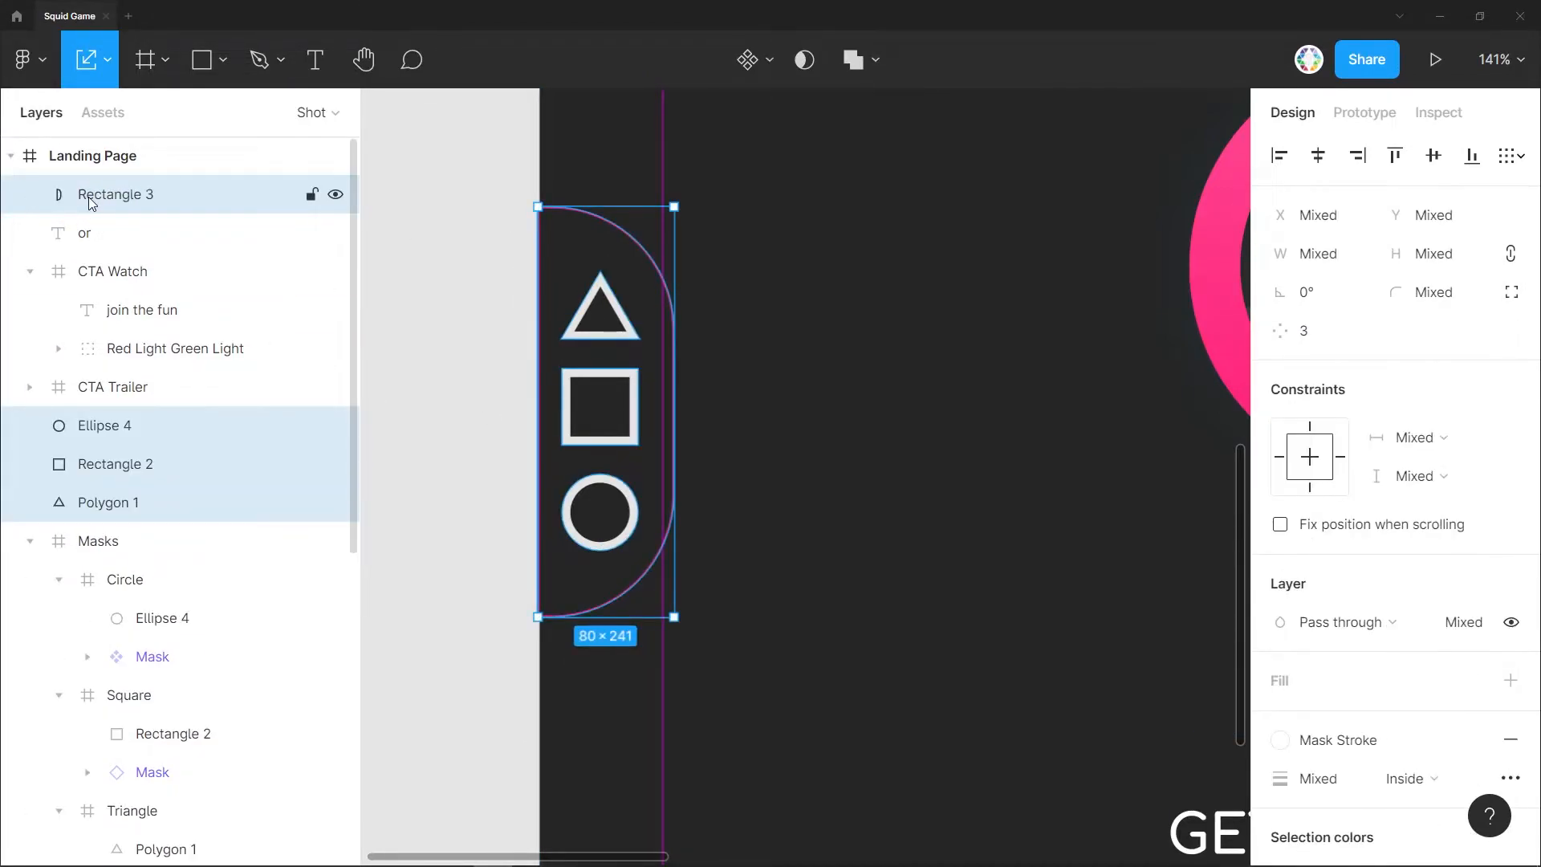
key("ctrl+alt+g")
double_click(96, 194)
type("Left Tab")
key("Return")
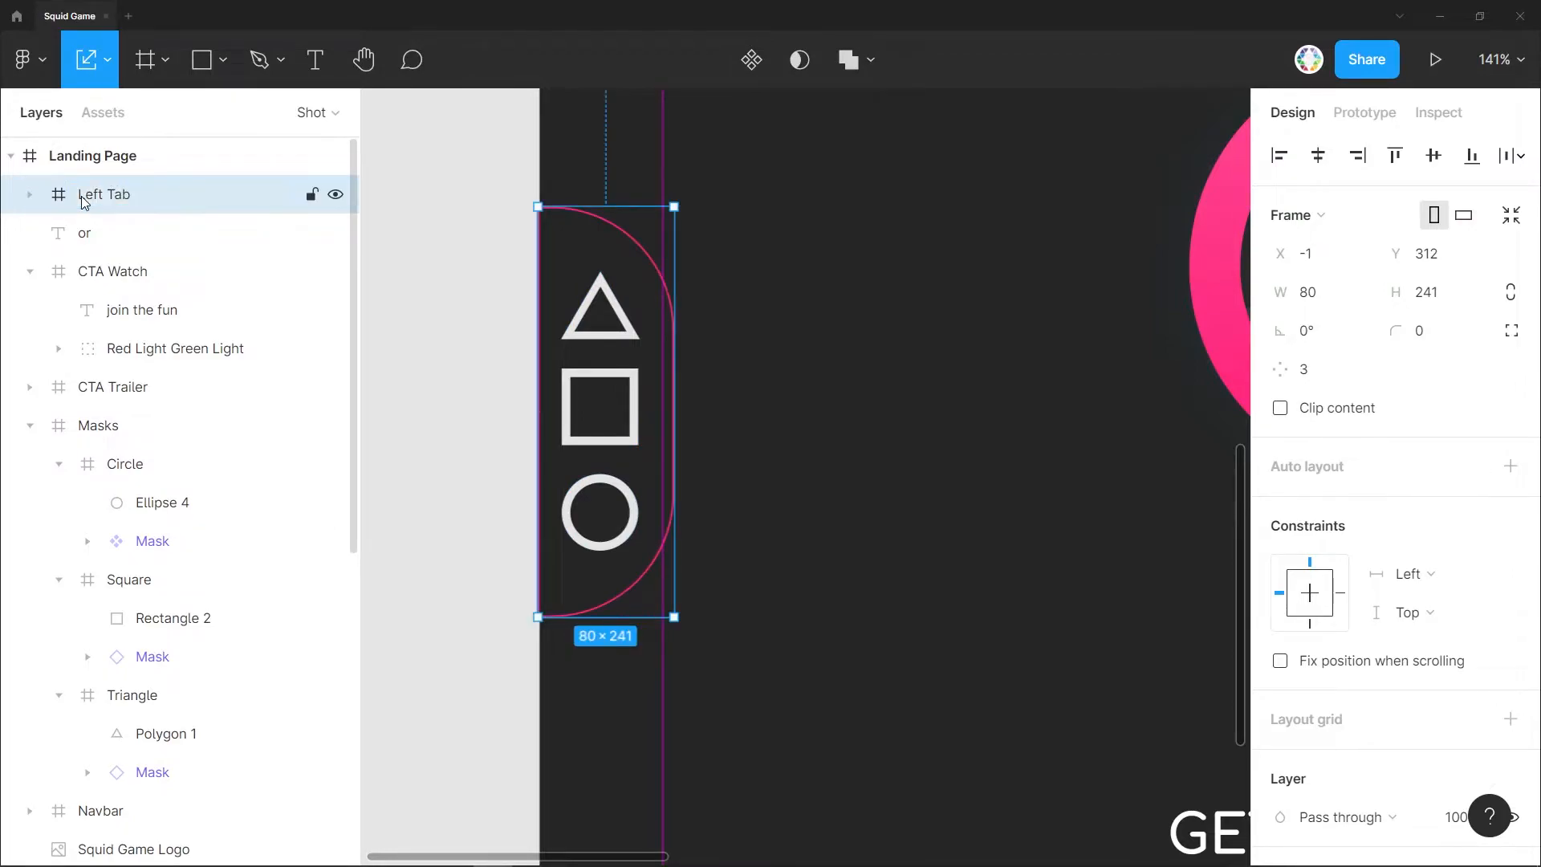
Turn on content clipping for the Left Tab frame and trim its left edge to X 0, giving a width of 79.
left_click(30, 194)
left_click(1280, 407)
left_click_drag(538, 378, 542, 378)
key("ctrl+z")
left_click(107, 59)
left_click(112, 118)
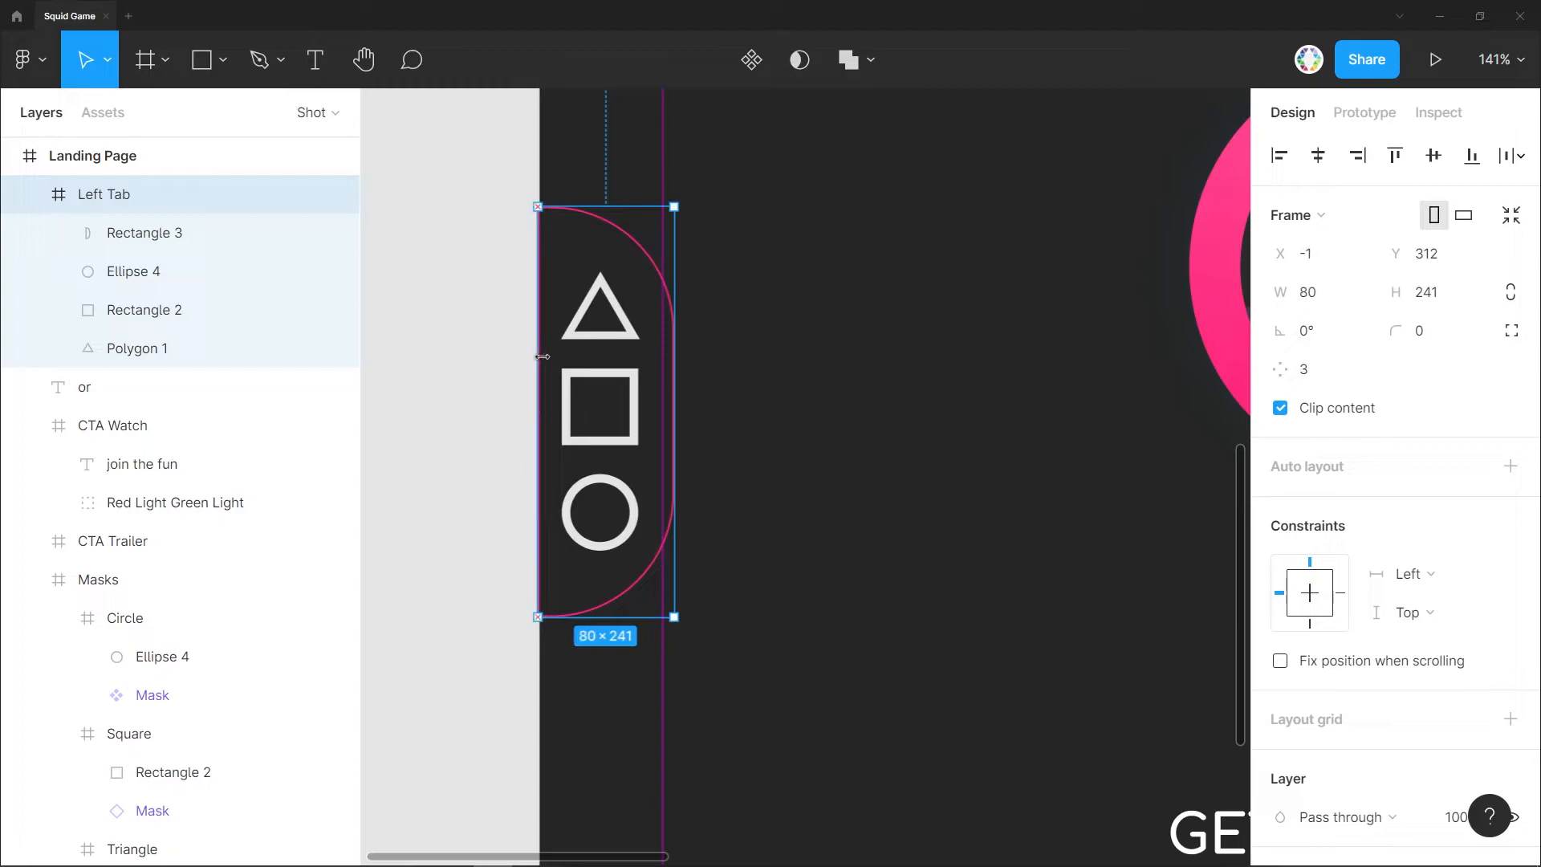
scroll(544, 357, "up", 5)
left_click_drag(501, 392, 510, 393)
scroll(533, 392, "down", 10)
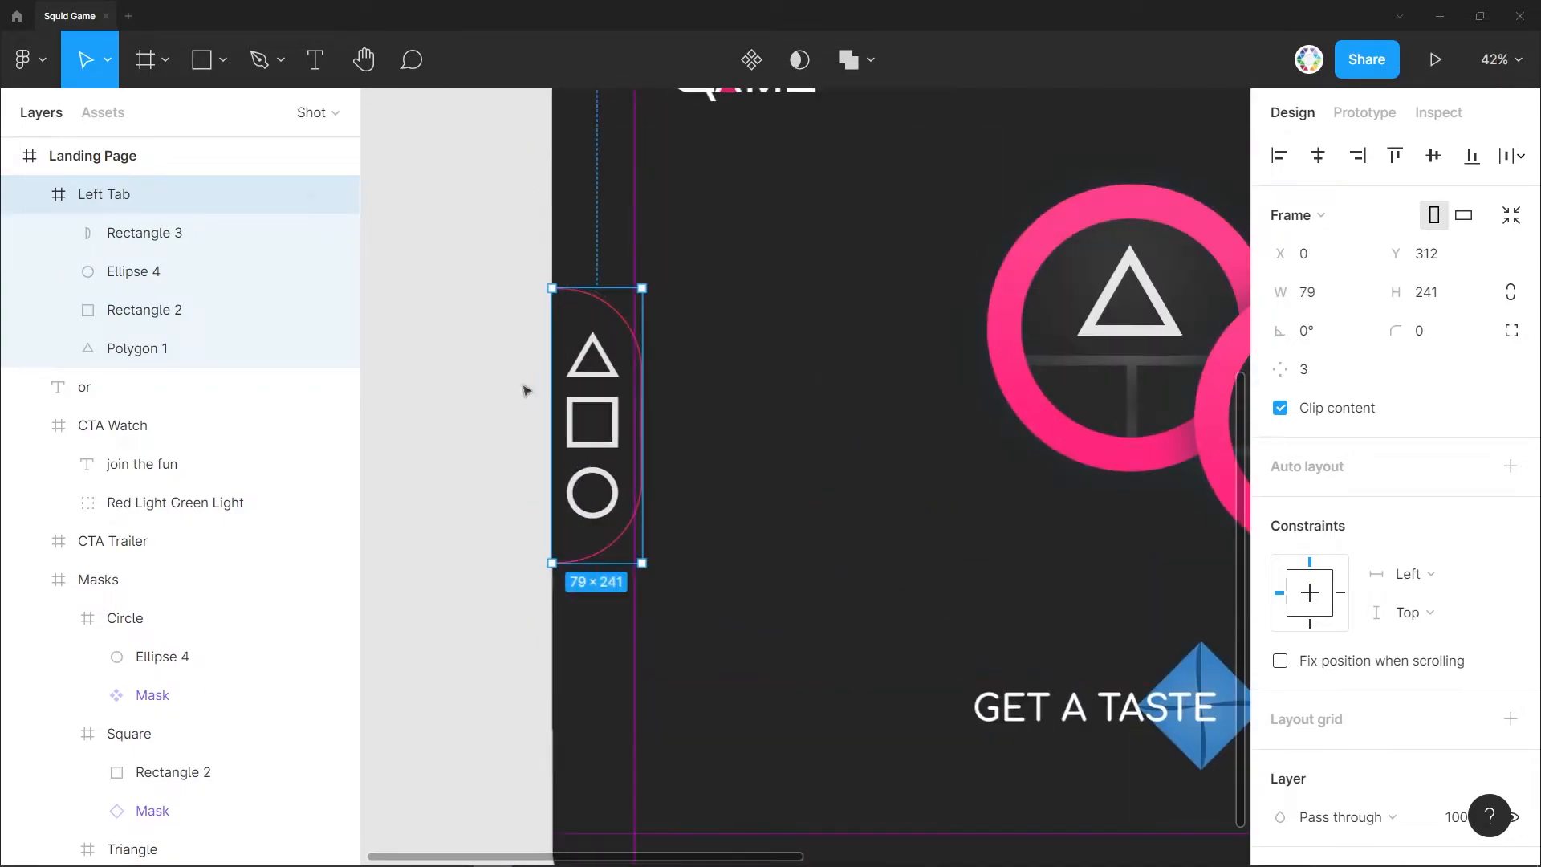
Thicken the stroke of the Left Tab's outlined rectangle to 4 px.
left_click(117, 234)
key("Up")
key("Up")
key("Up")
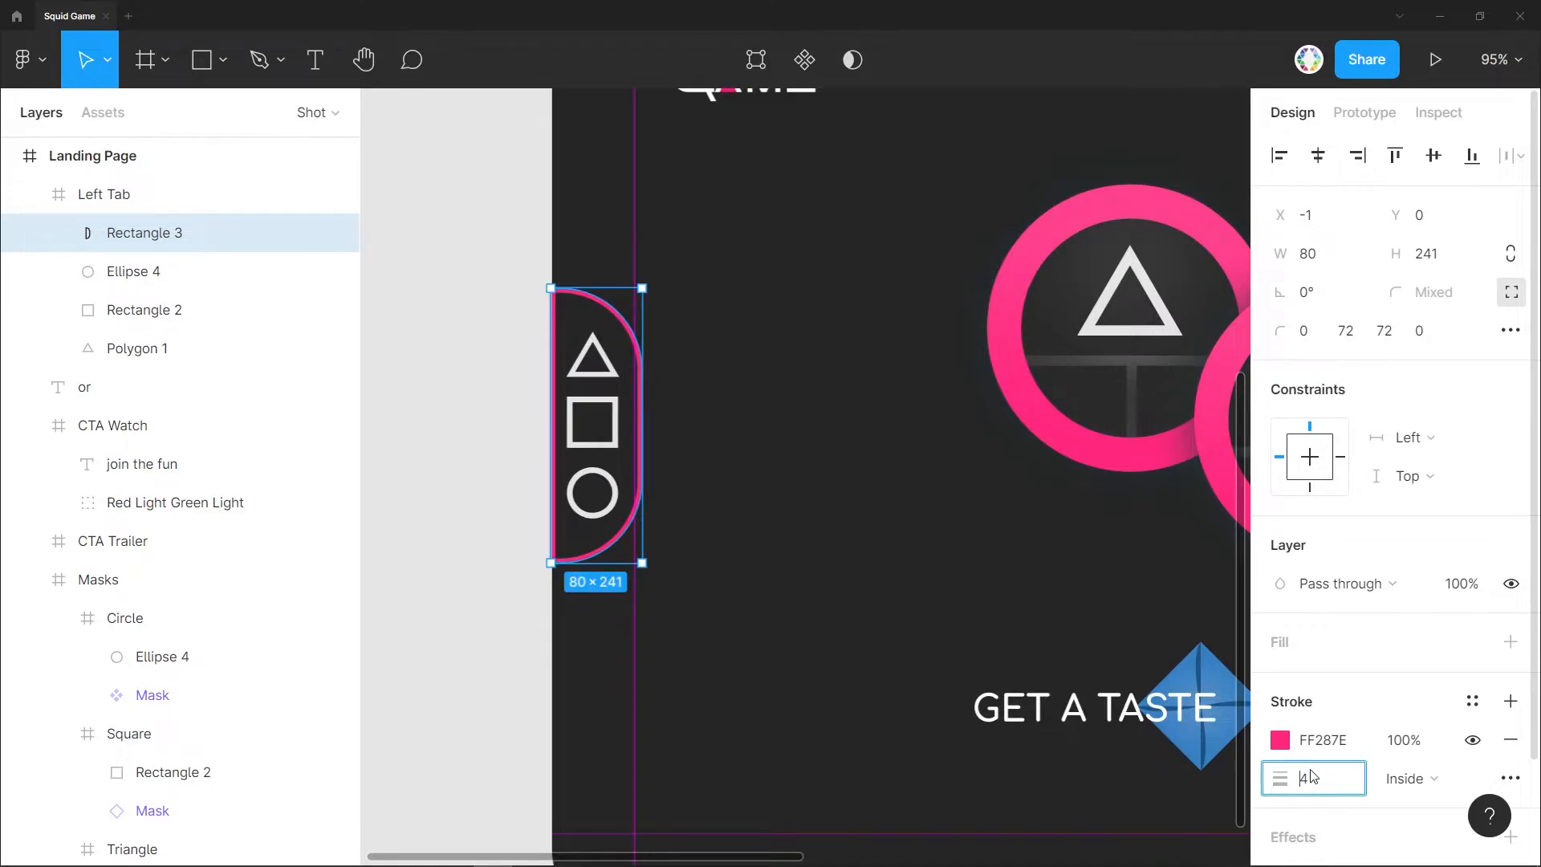
Widen the outlined rectangle to 83 and set its X to -4 so its left stroke is clipped by the frame.
left_click(148, 244)
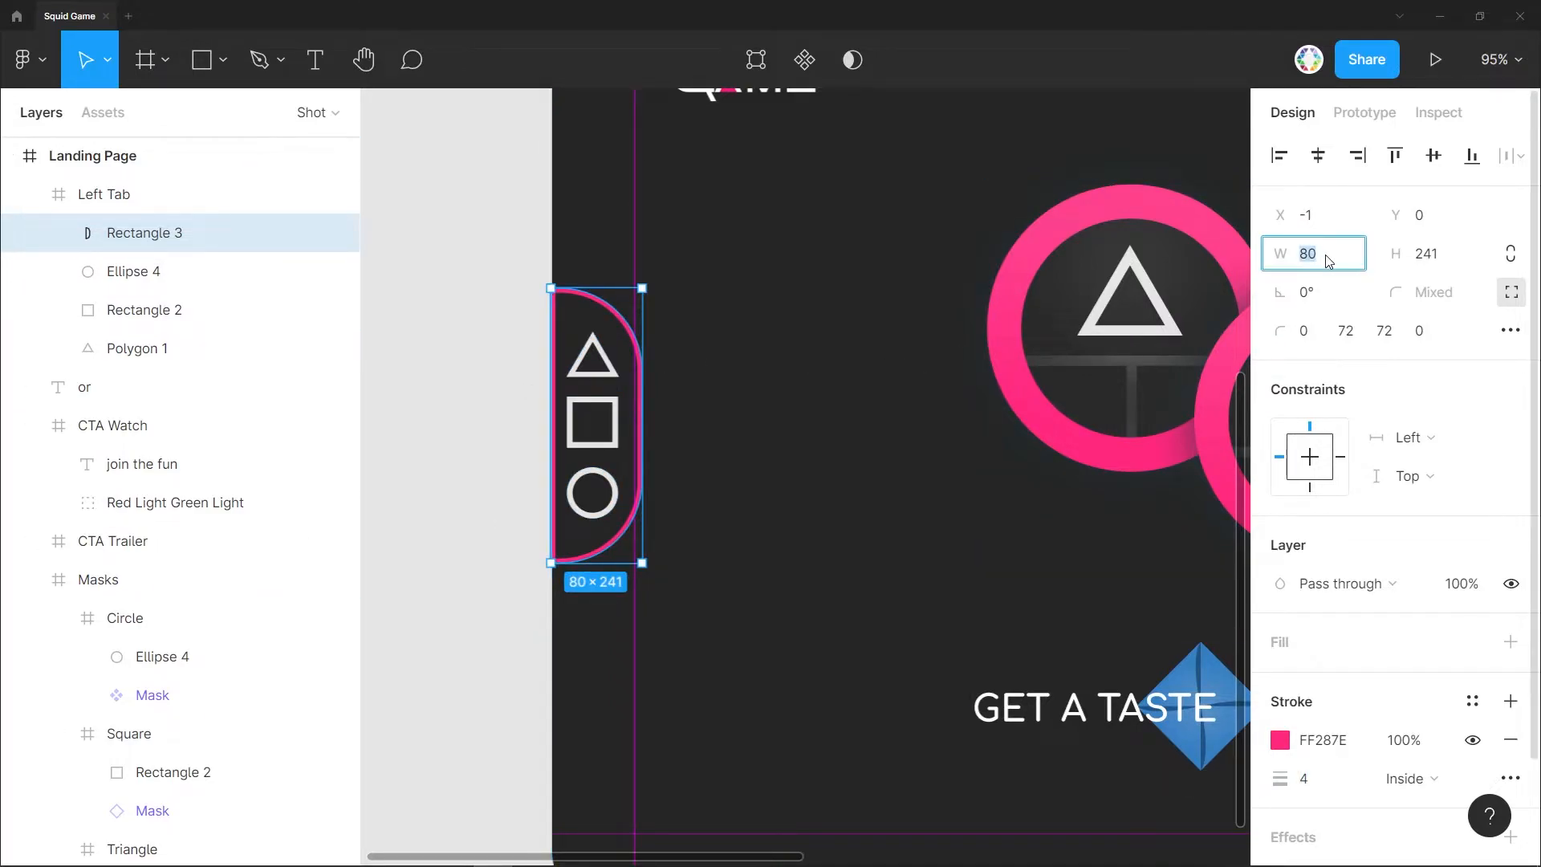
key("Up")
key("Up")
key("Up")
left_click(1319, 224)
key("Down")
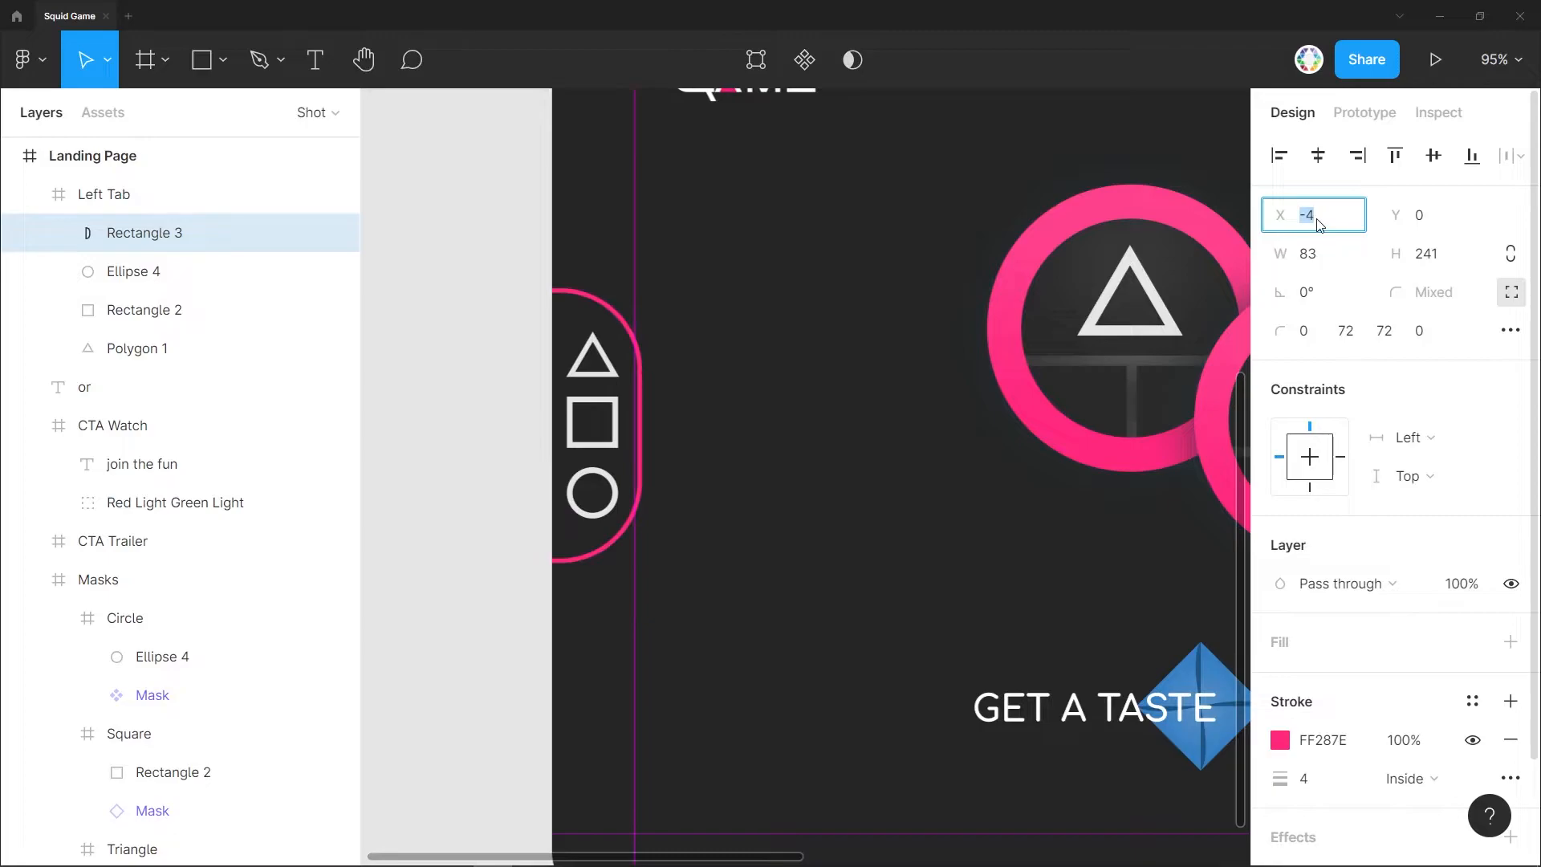
key("Down")
key("Up")
left_click(482, 391)
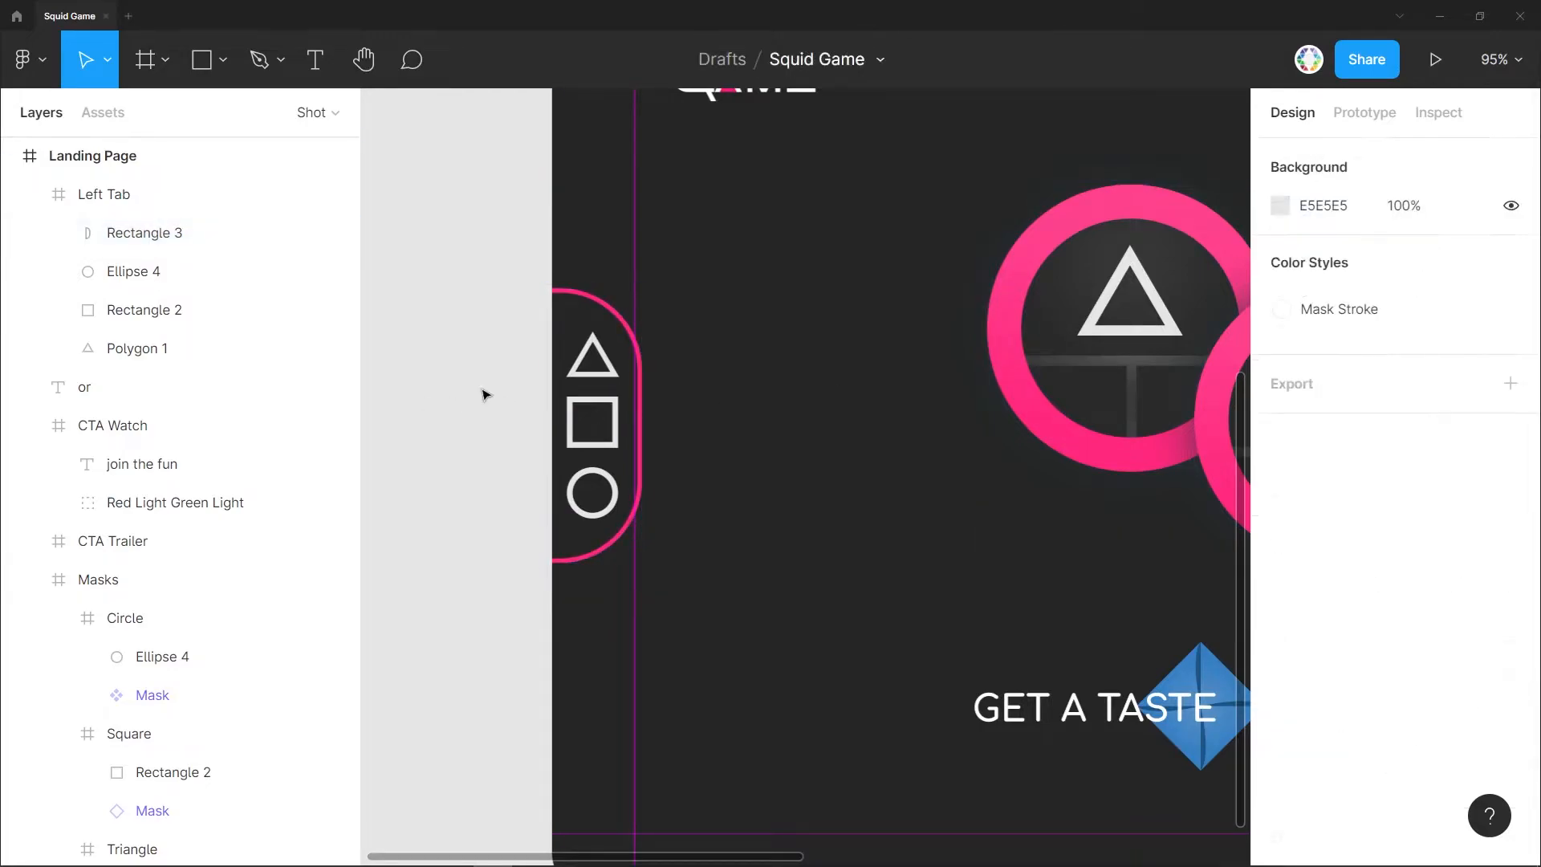
Group the square, circle and triangle inside the Left Tab.
scroll(584, 354, "down", 3)
left_click_drag(584, 354, 390, 358)
scroll(378, 380, "up", 3)
left_click(431, 386)
left_click(431, 391)
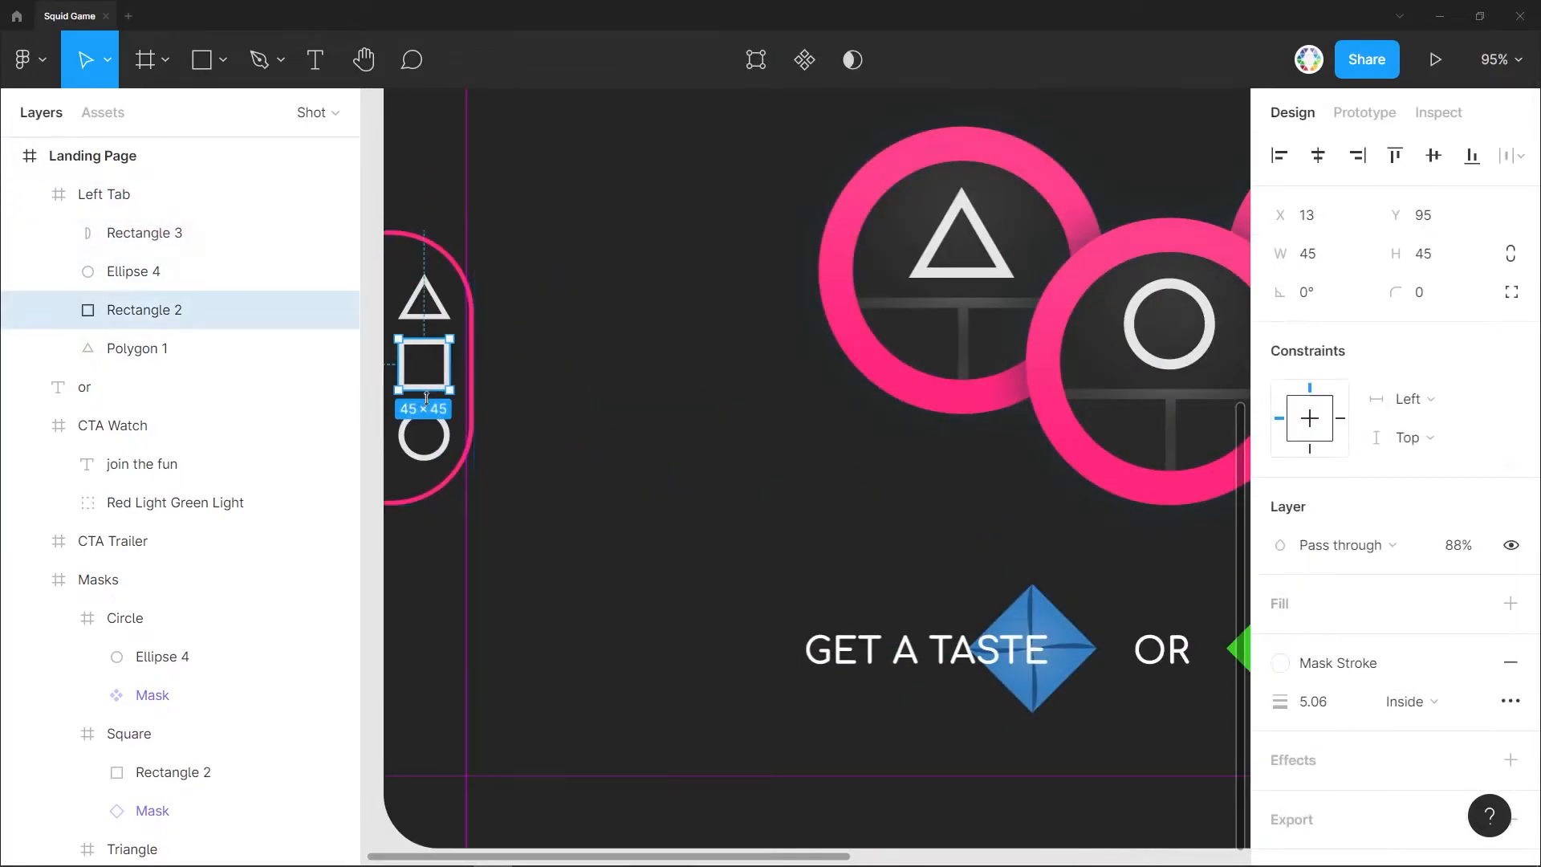
left_click(433, 454, "shift")
left_click(446, 325, "shift")
key("ctrl+g")
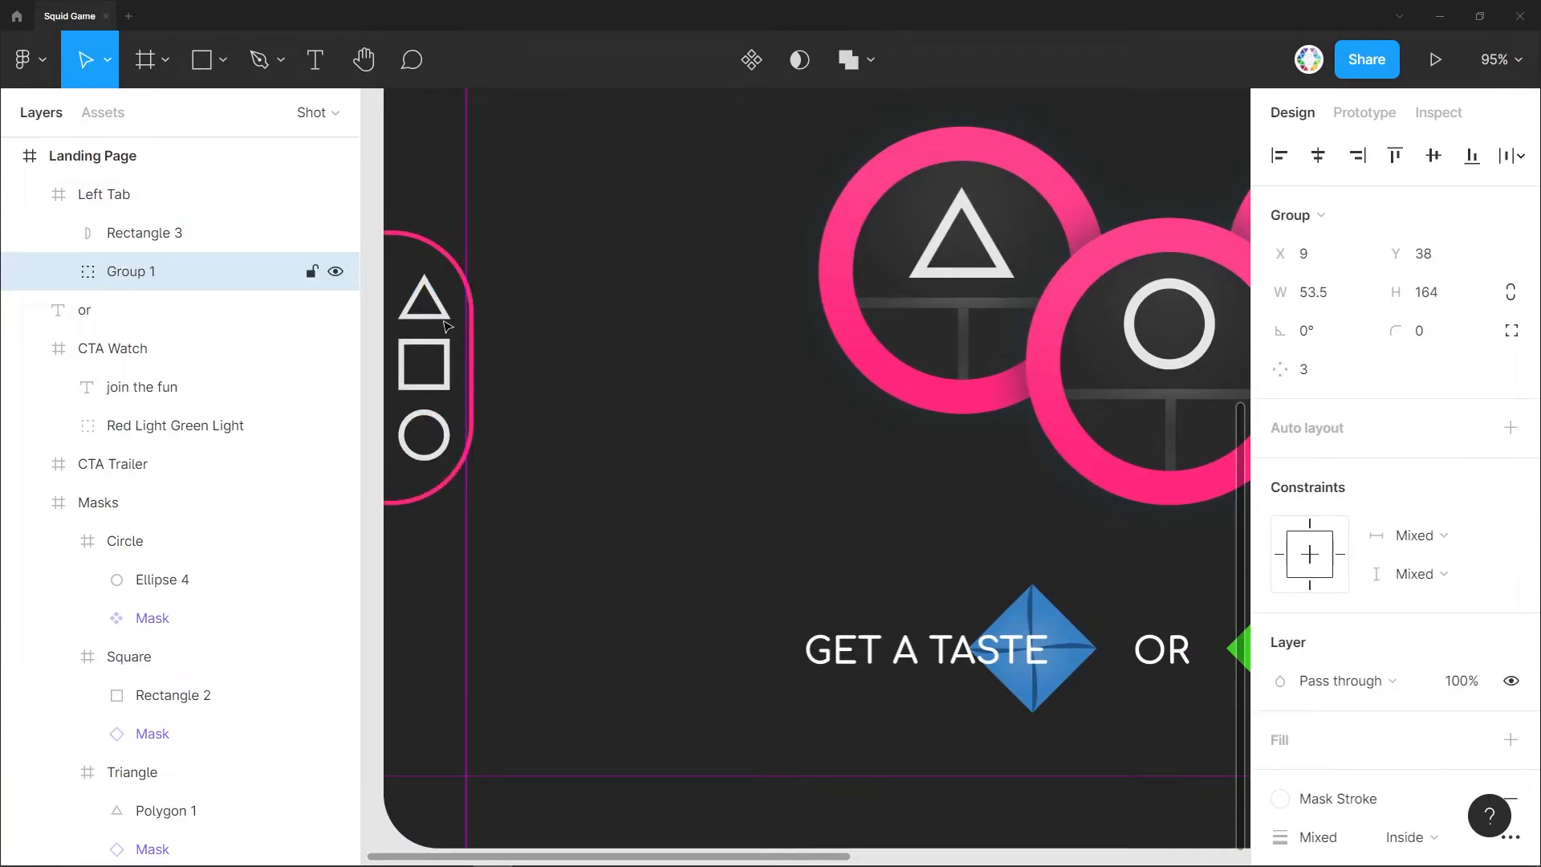
Name the new symbol group "Symbols" and rename the tab's outlined rectangle "Shape".
double_click(127, 282)
type("Symbols")
key("Return")
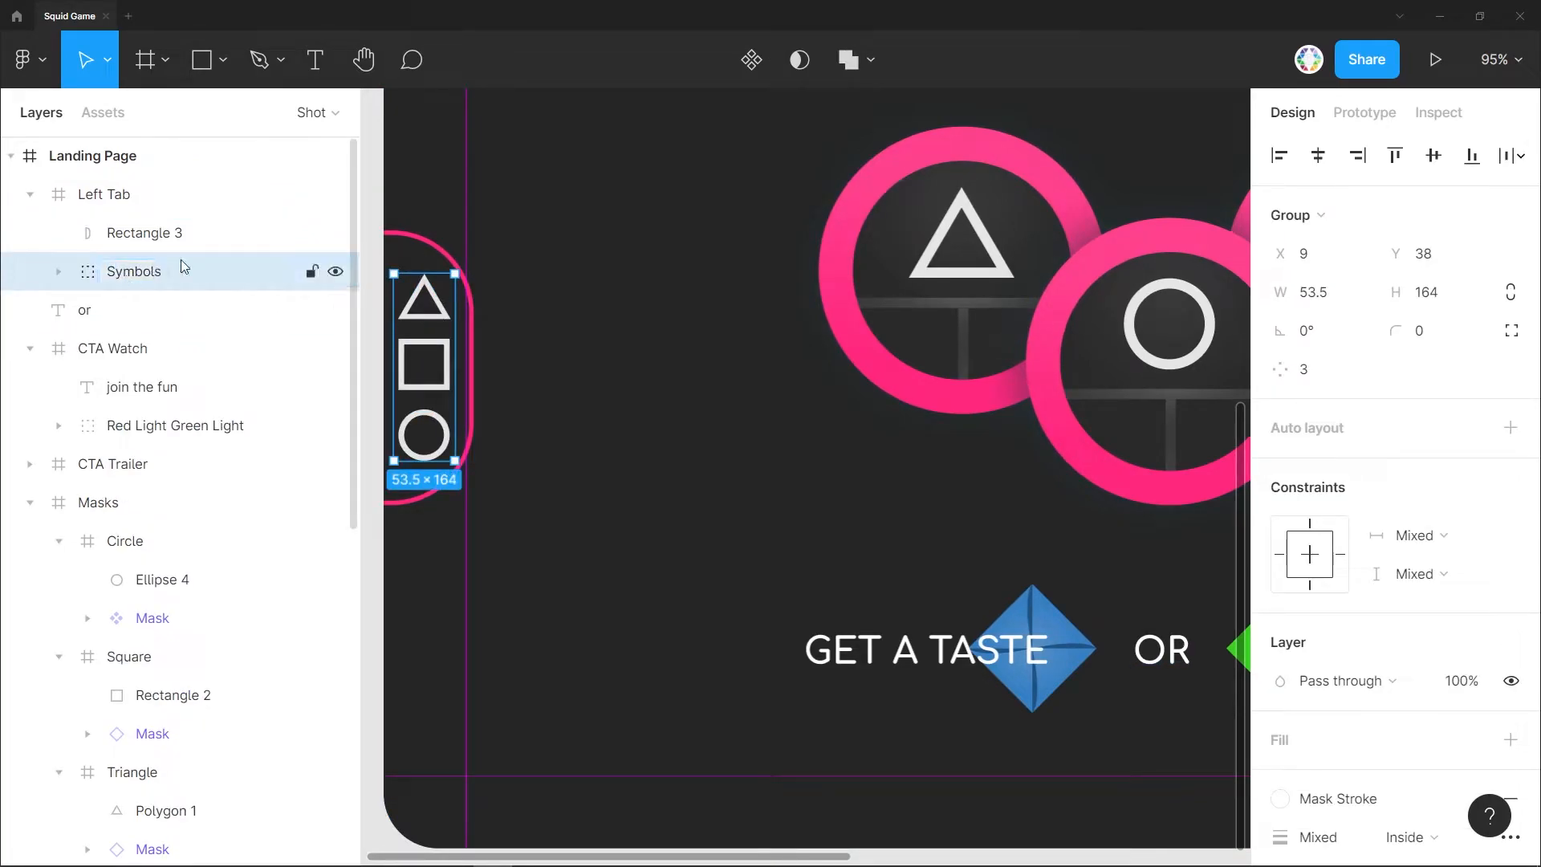
double_click(149, 234)
type("Shape")
Scale the Symbols group down to 44 × 134.88 and centre it vertically in the tab at X 16, Y 53.
left_click(141, 279)
left_click(106, 59)
left_click(103, 145)
left_click_drag(455, 461, 440, 414)
left_click(1317, 155)
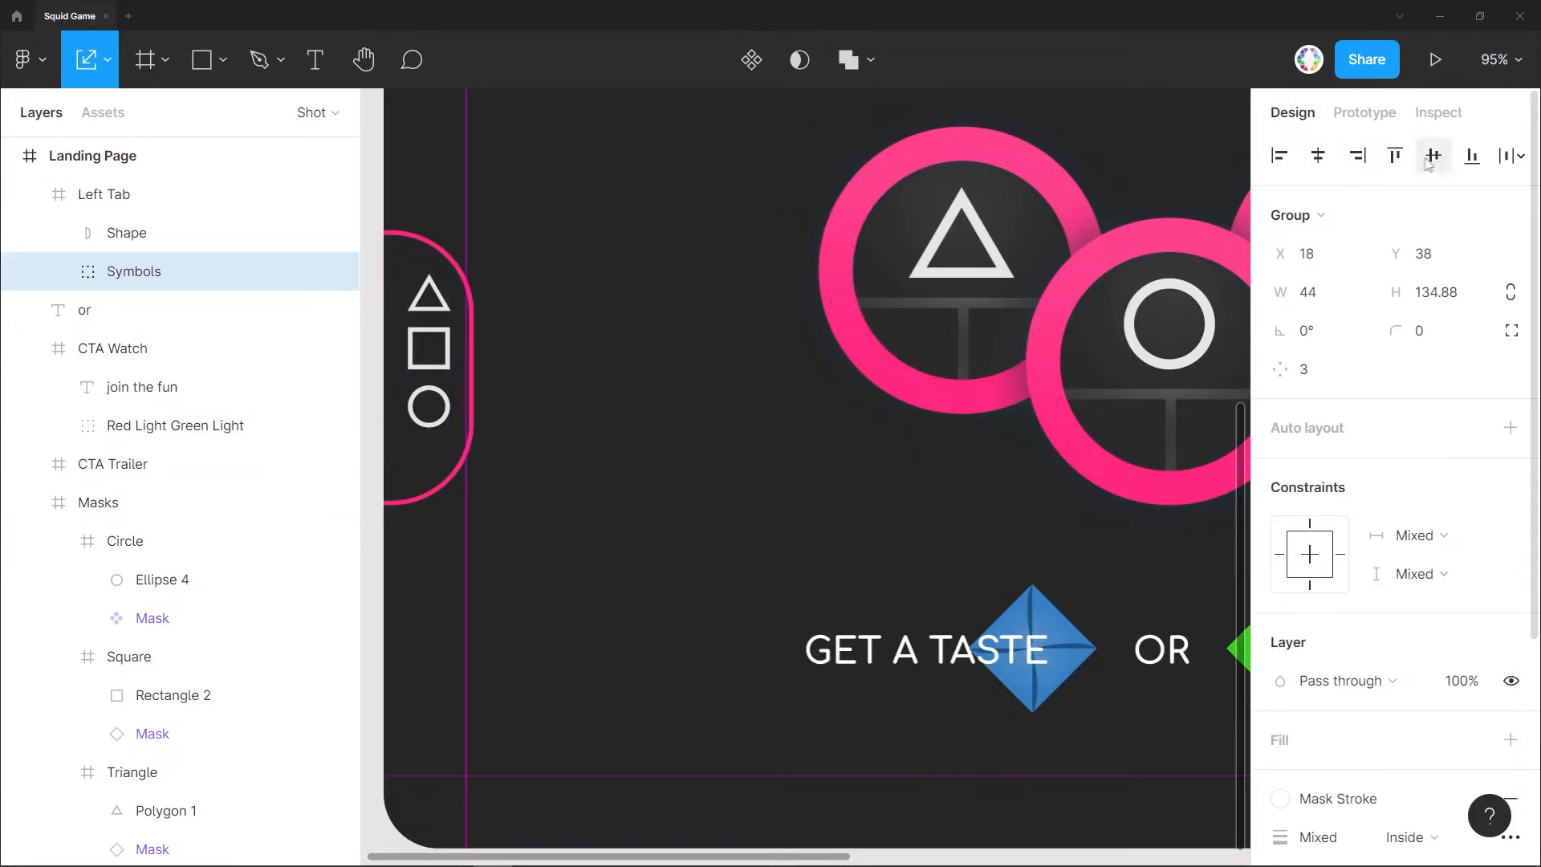
key("Left")
key("Left")
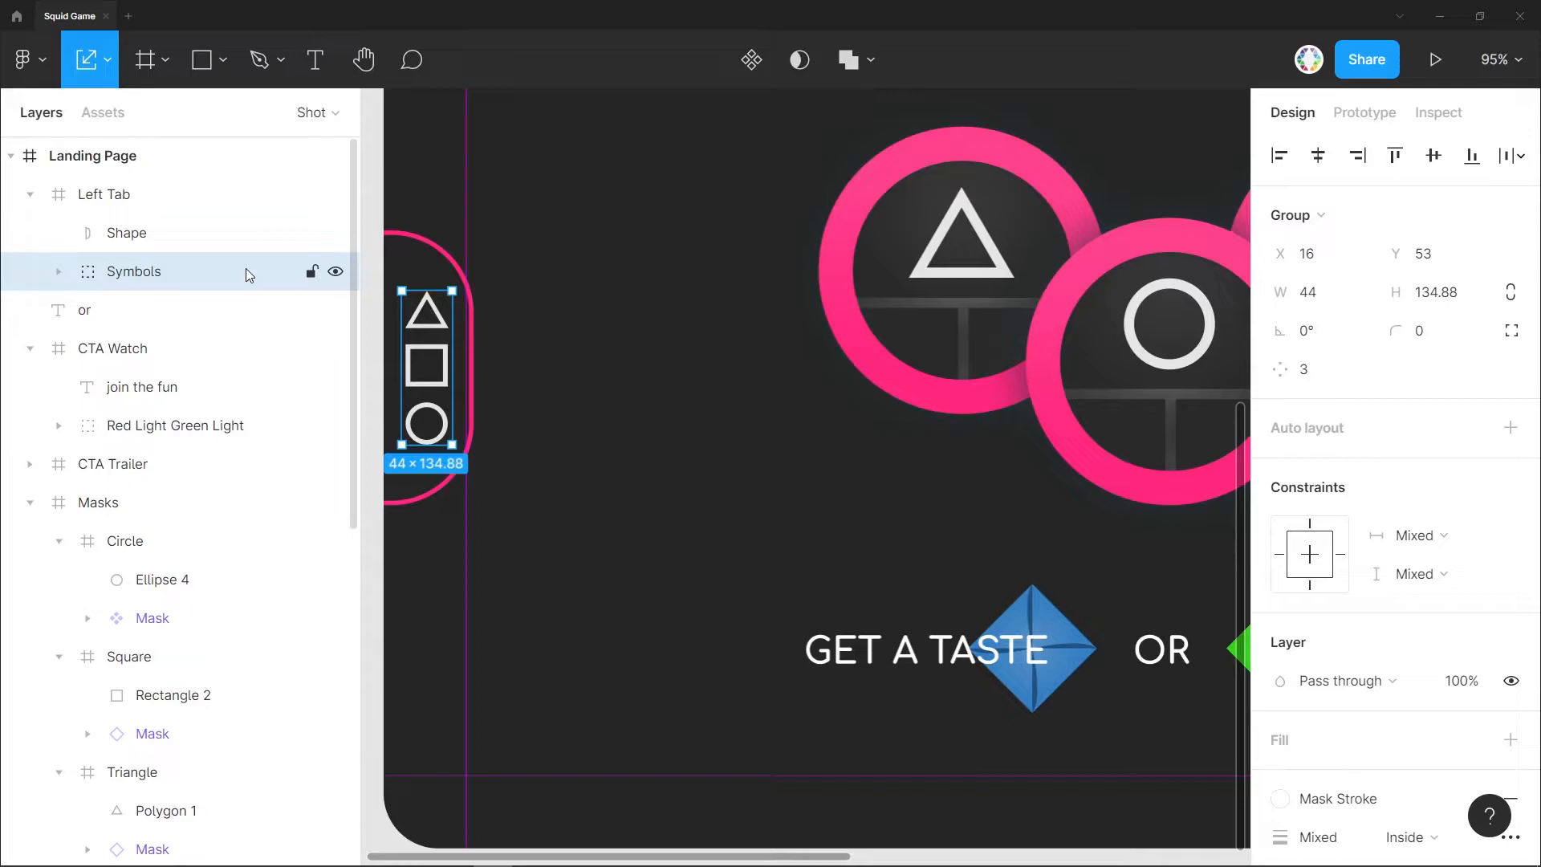
Frame the "or" text, CTA Watch and CTA Trailer together and name the frame "CTA".
left_click(29, 194)
left_click(58, 195)
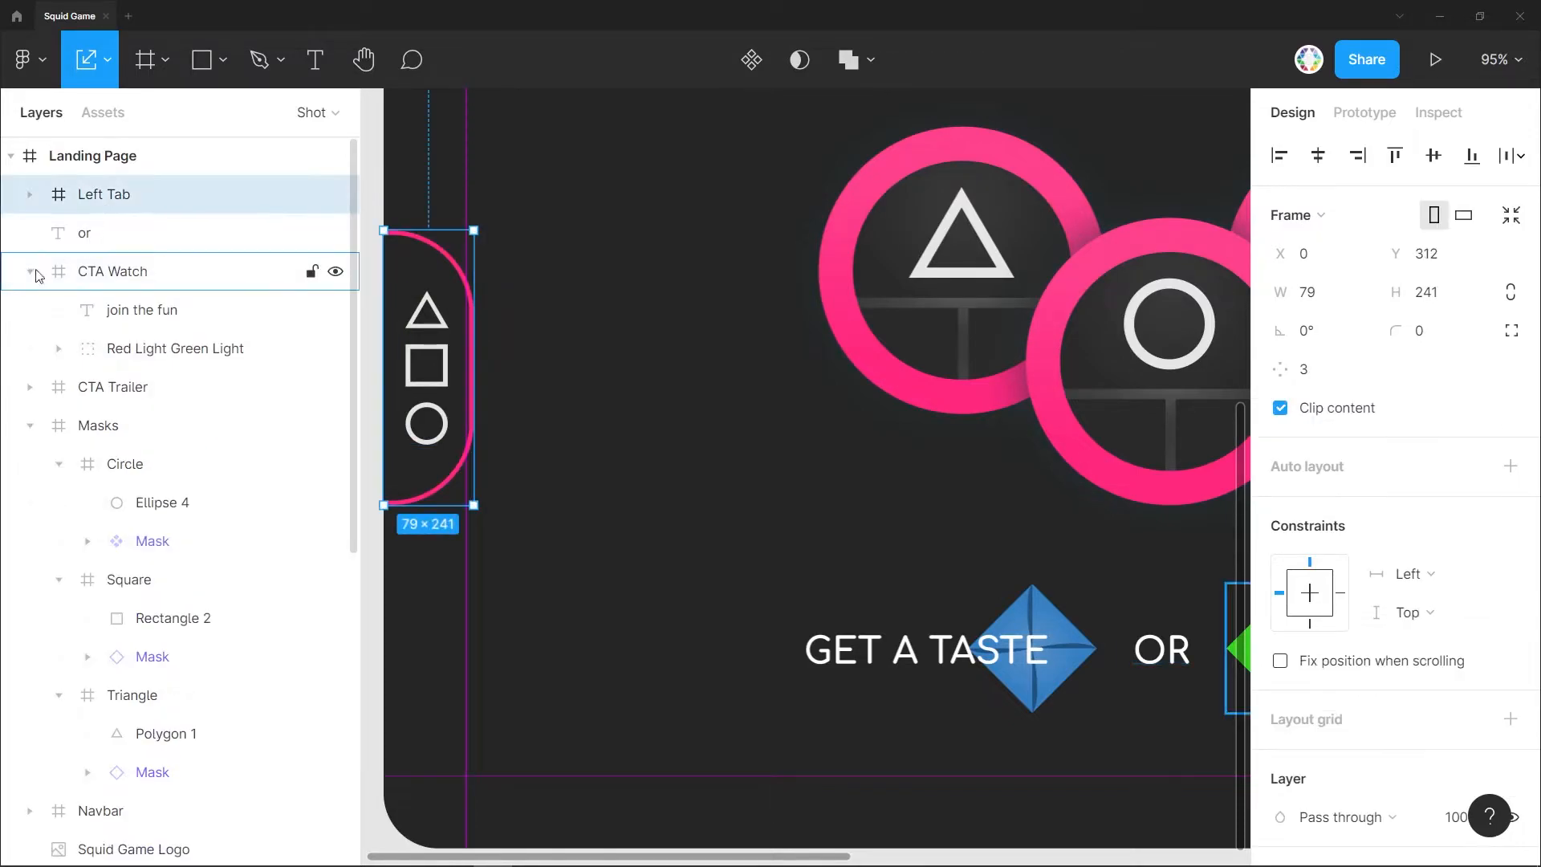
left_click(31, 272)
left_click(71, 234)
left_click(88, 310, "shift")
key("ctrl+alt+g")
double_click(88, 232)
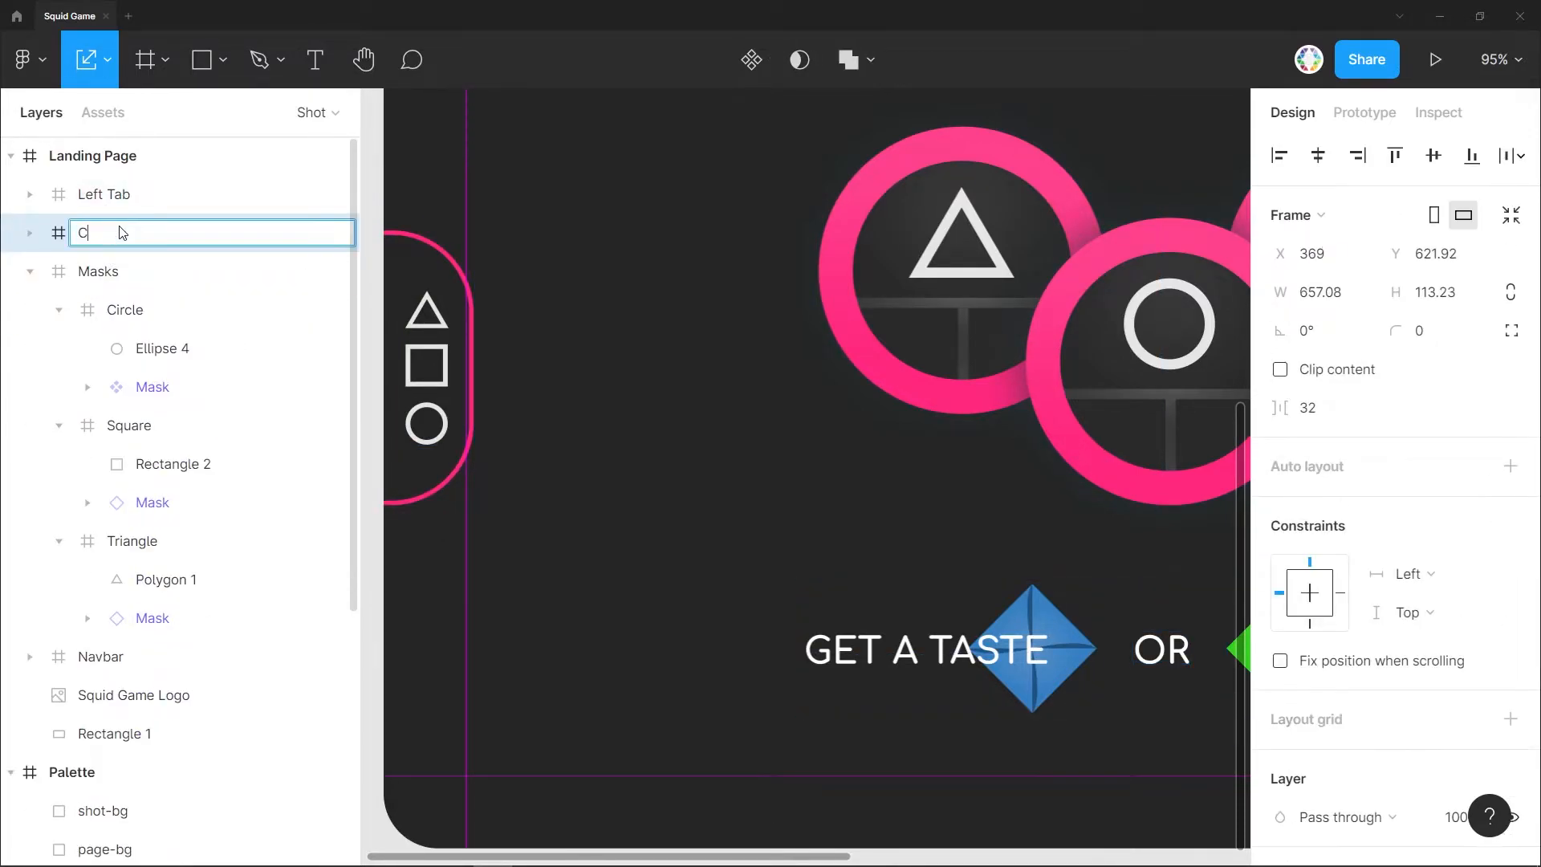
type("CTA")
key("Return")
Collapse the Masks layers and rename the Landing Page's base rectangle "Background".
left_click(30, 271)
double_click(120, 398)
type("Background")
key("Return")
Shift the Symbols group in the Left Tab to X 13.
scroll(598, 397, "down", 5)
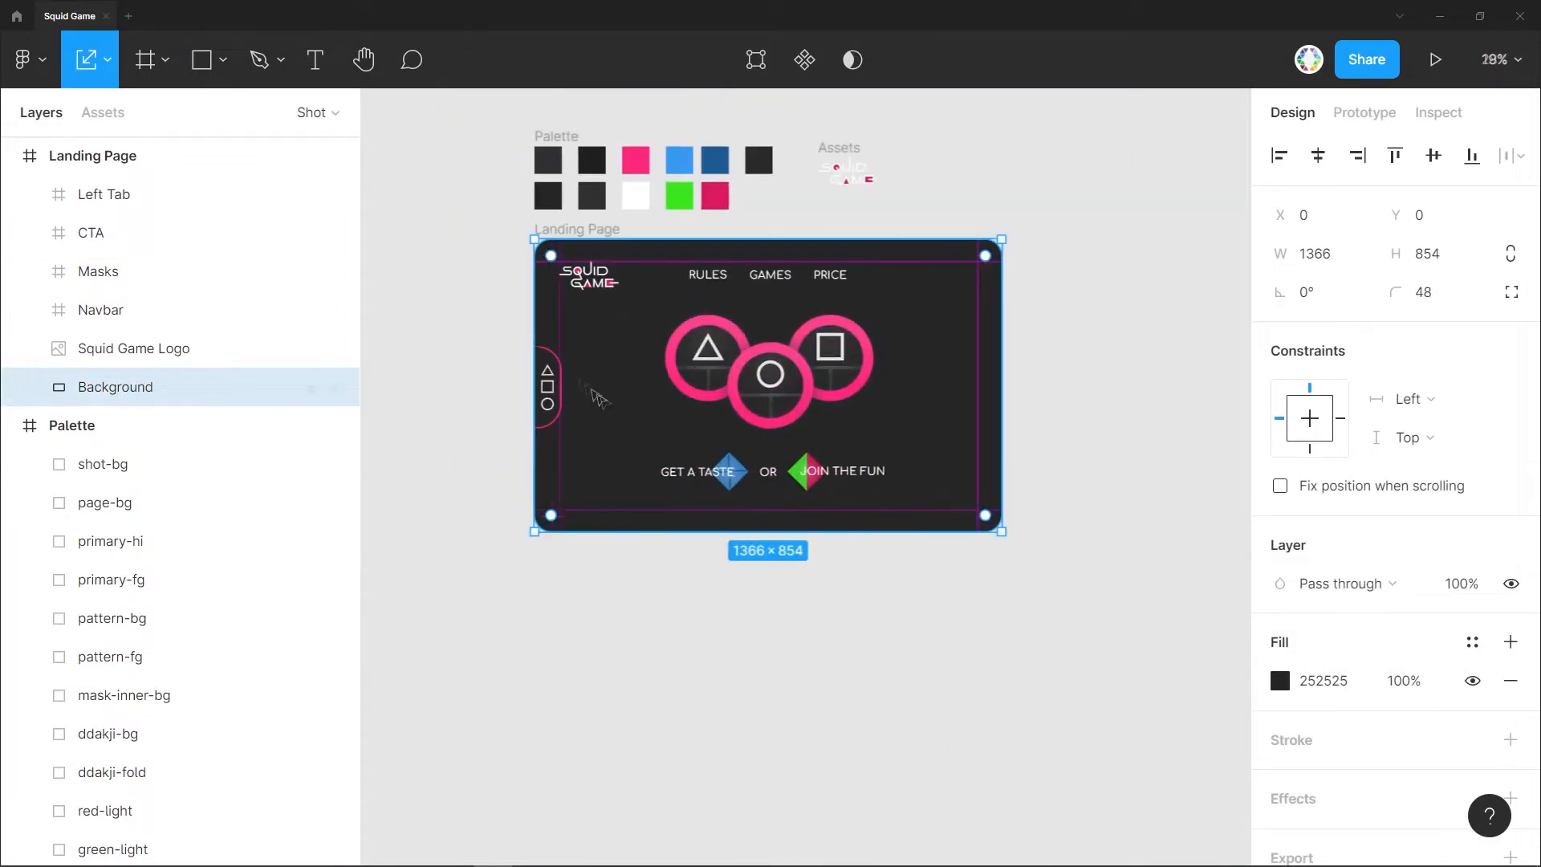
left_click(552, 357)
left_click(458, 396)
scroll(518, 369, "up", 5)
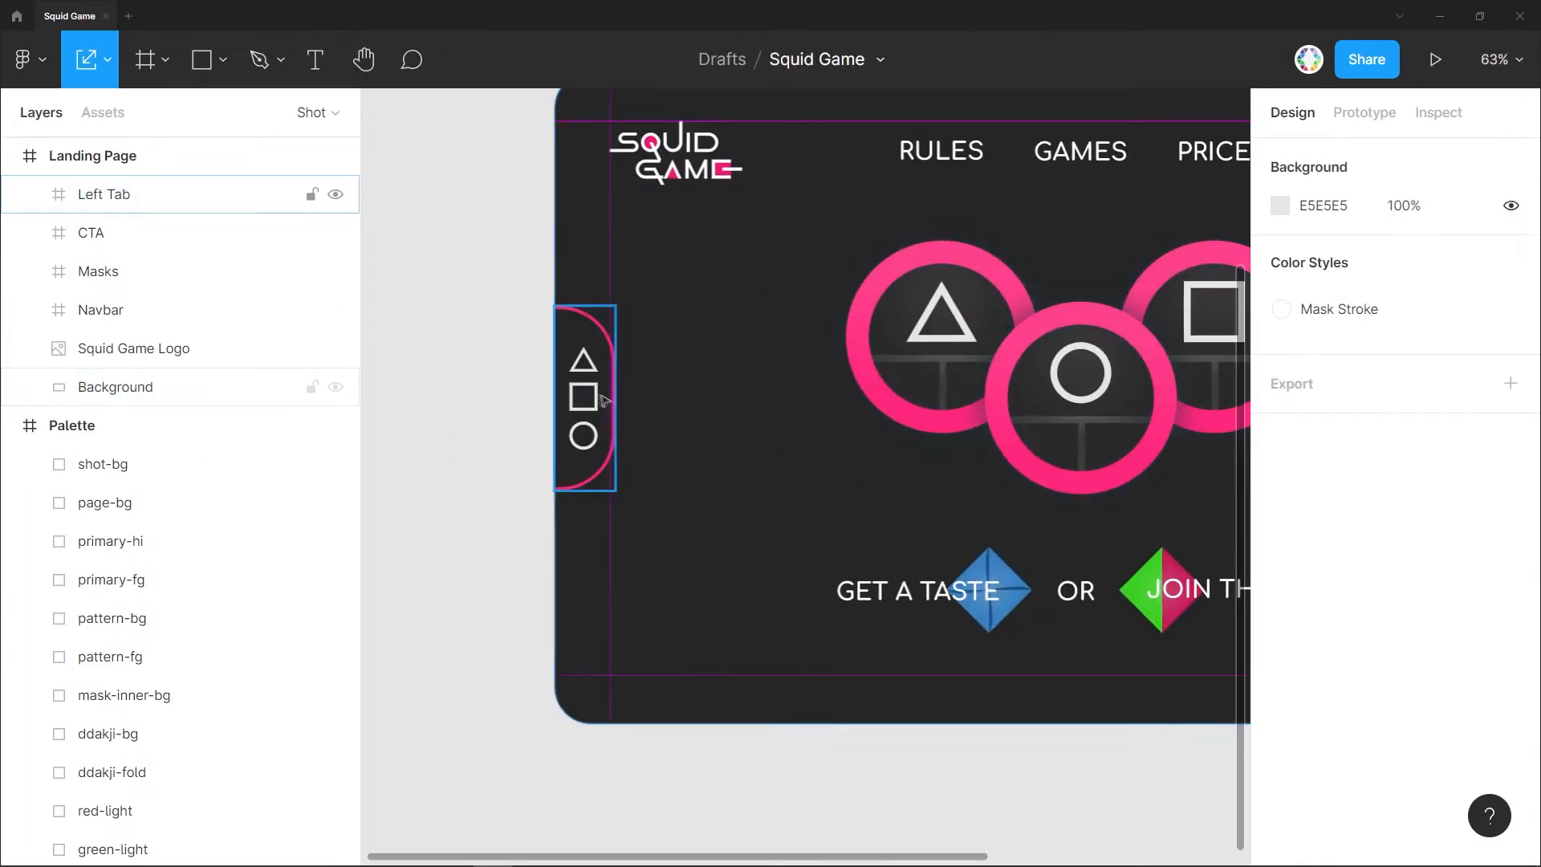
left_click(29, 194)
left_click(152, 271)
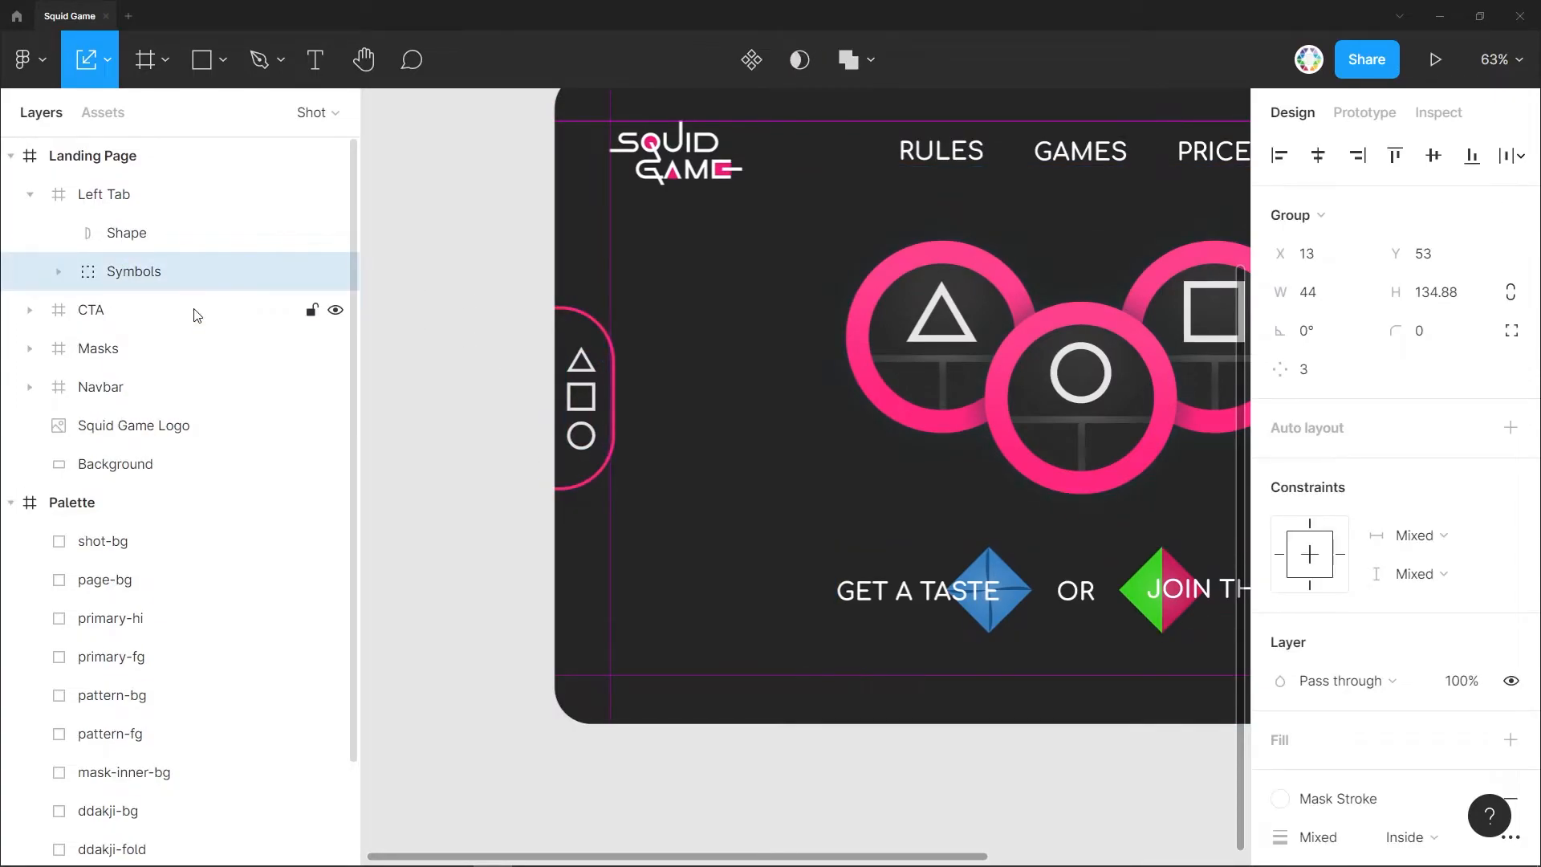
left_click(475, 317)
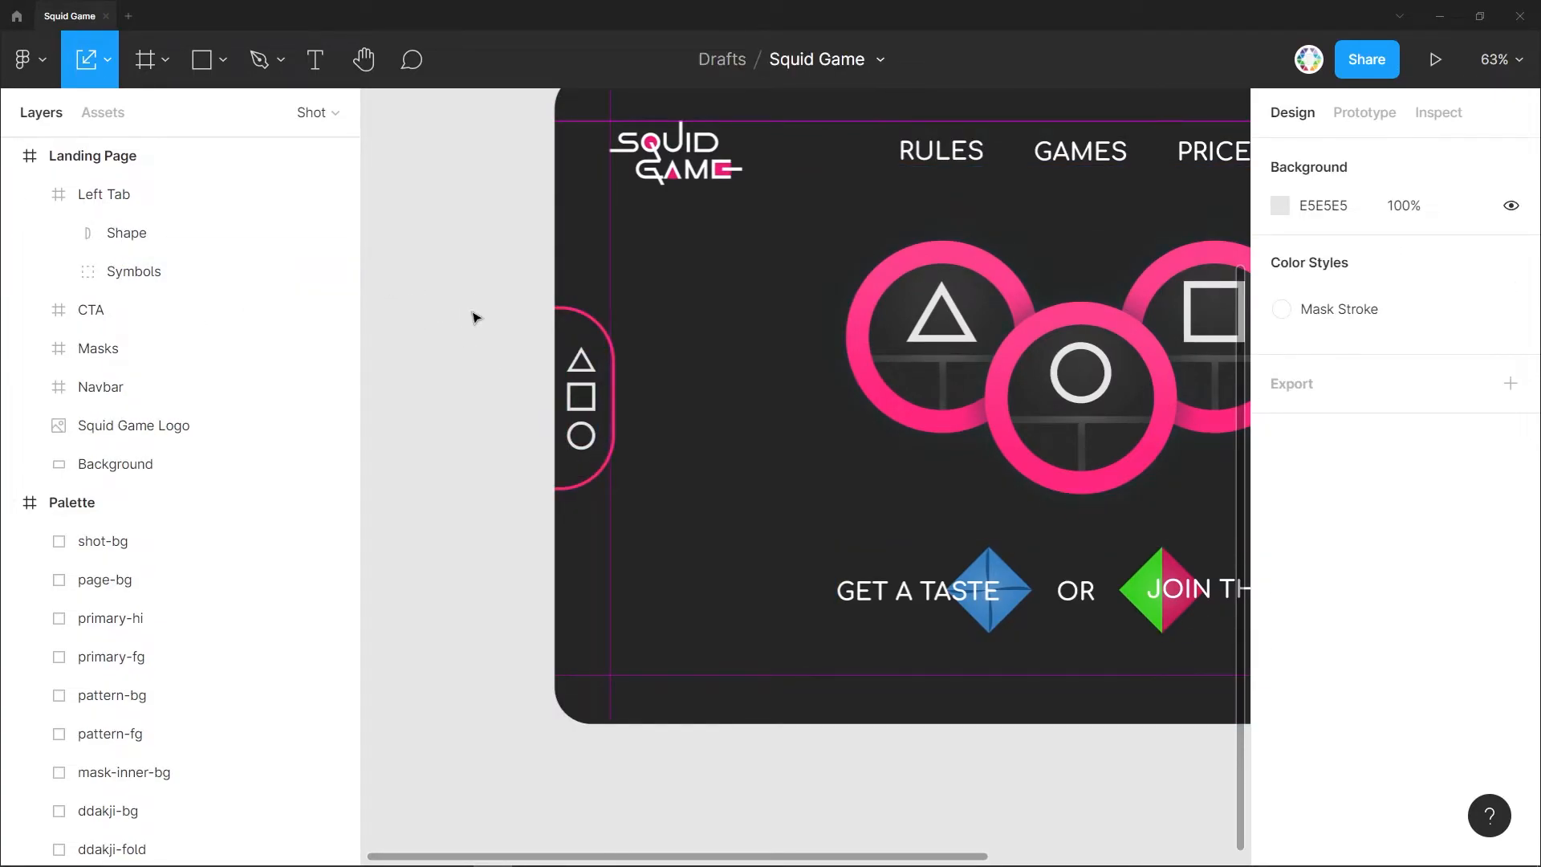
Swap the tab's square and circle, placing the circle at X 16, Y 100 between the triangle and the square.
scroll(553, 419, "up", 8)
left_click(726, 377)
double_click(727, 375)
left_click_drag(719, 368, 715, 597)
left_click(273, 310)
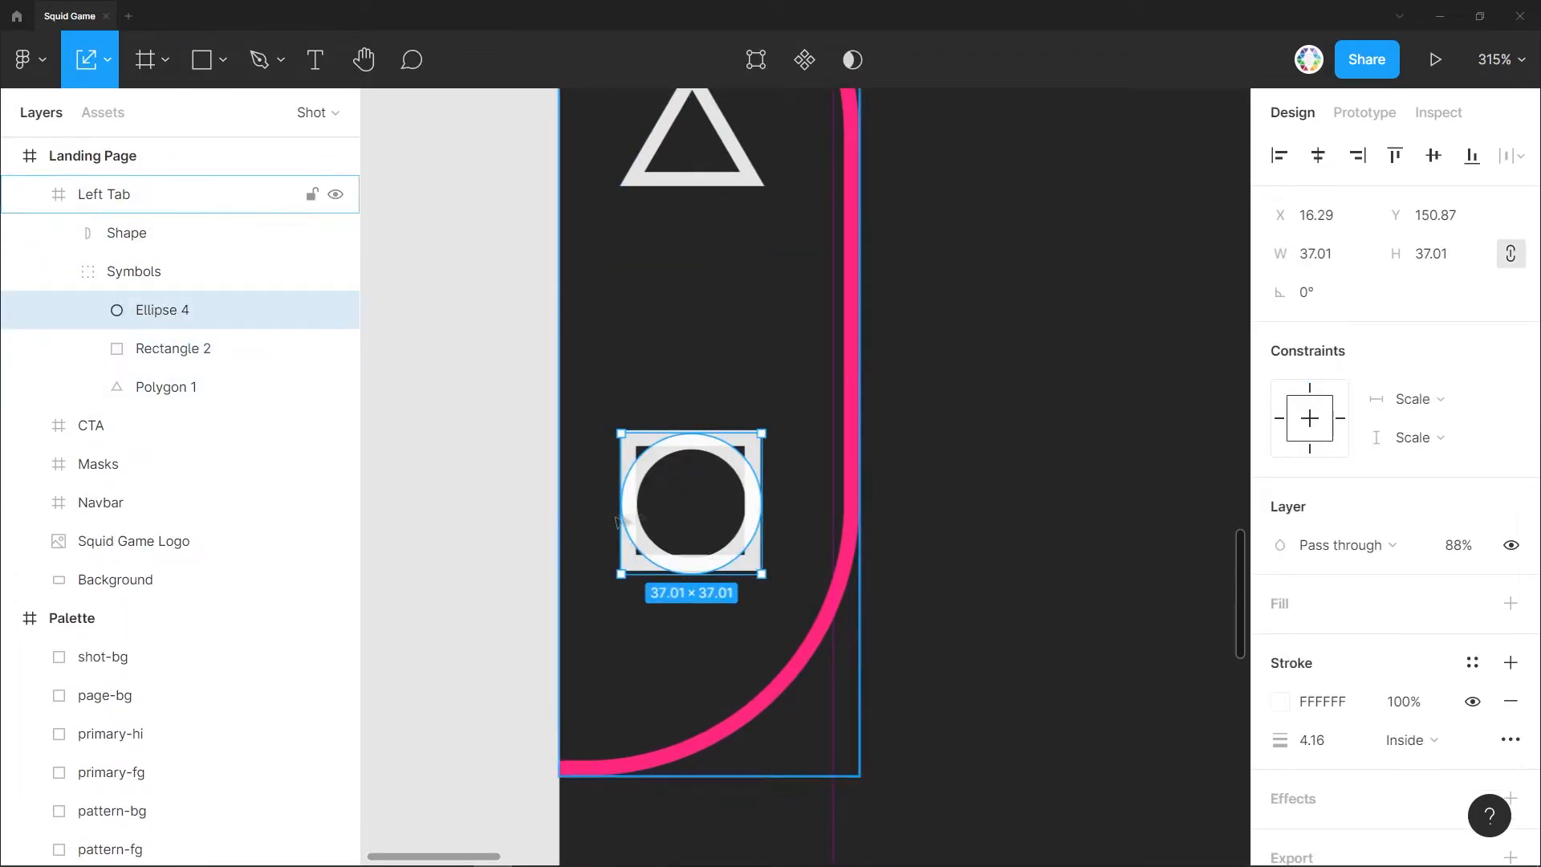
left_click_drag(706, 449, 706, 256)
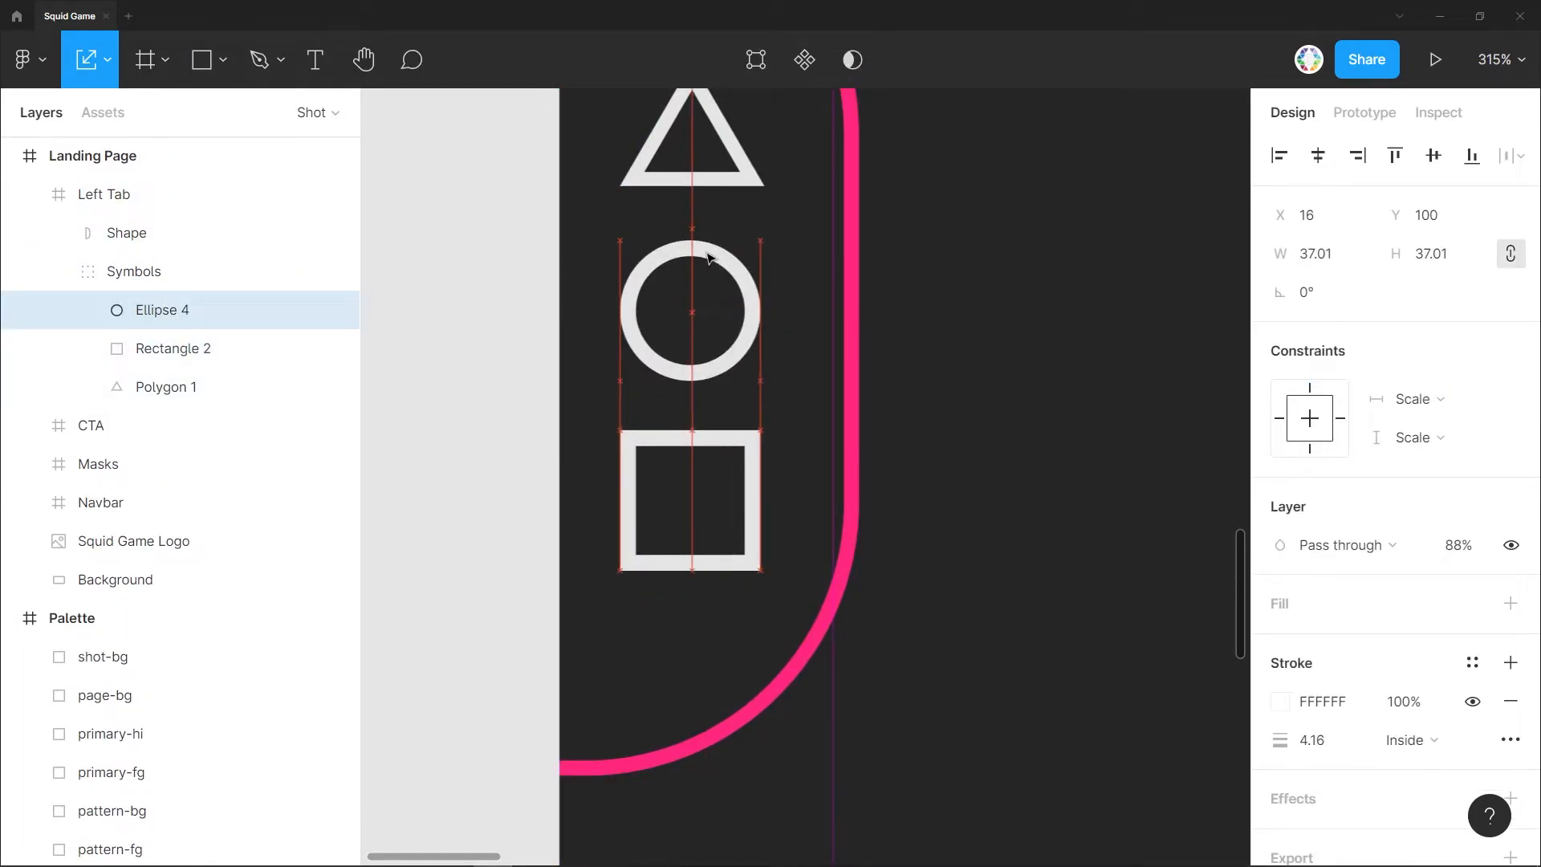
left_click(484, 292)
Duplicate the Left Tab onto the Landing Page's right edge at X 1287 and align the tops of both tabs at Y 307.
key("shift+1")
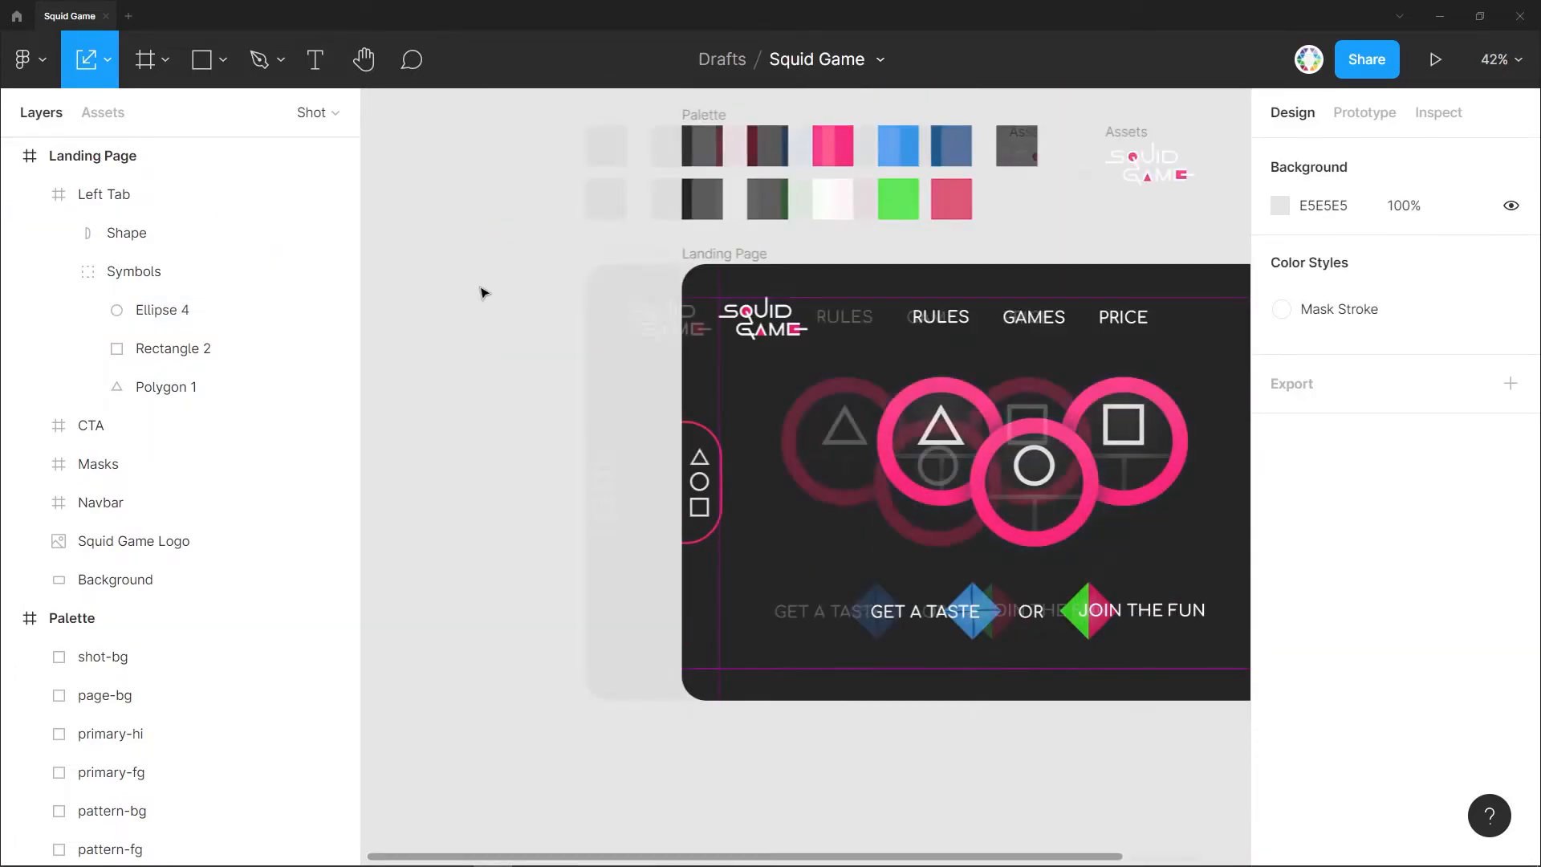
left_click(504, 459)
left_click_drag(530, 464, 1182, 470)
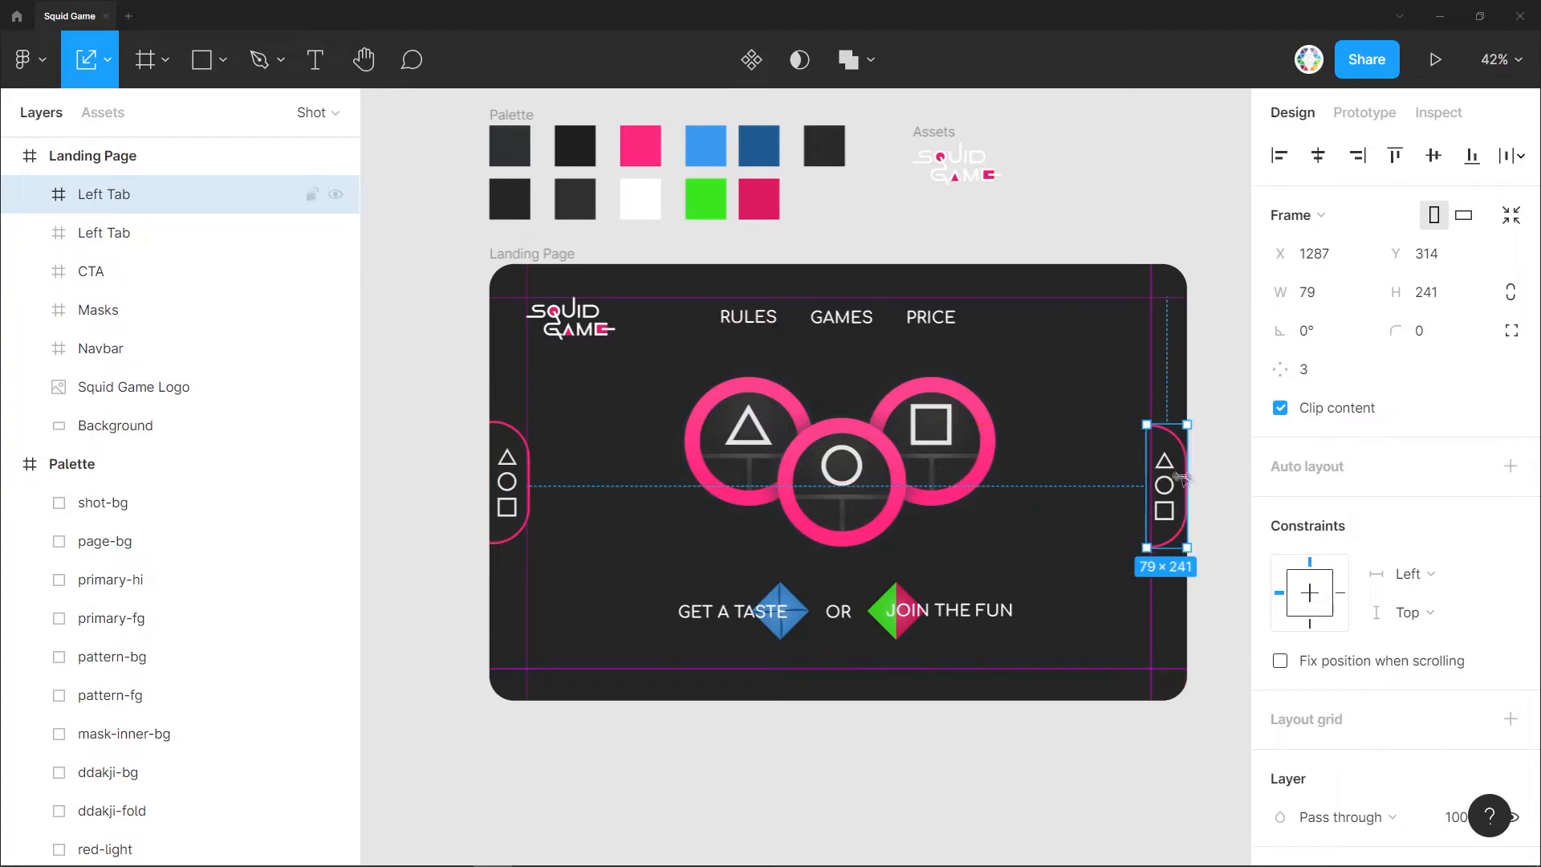
left_click(498, 434, "shift")
left_click(1394, 159)
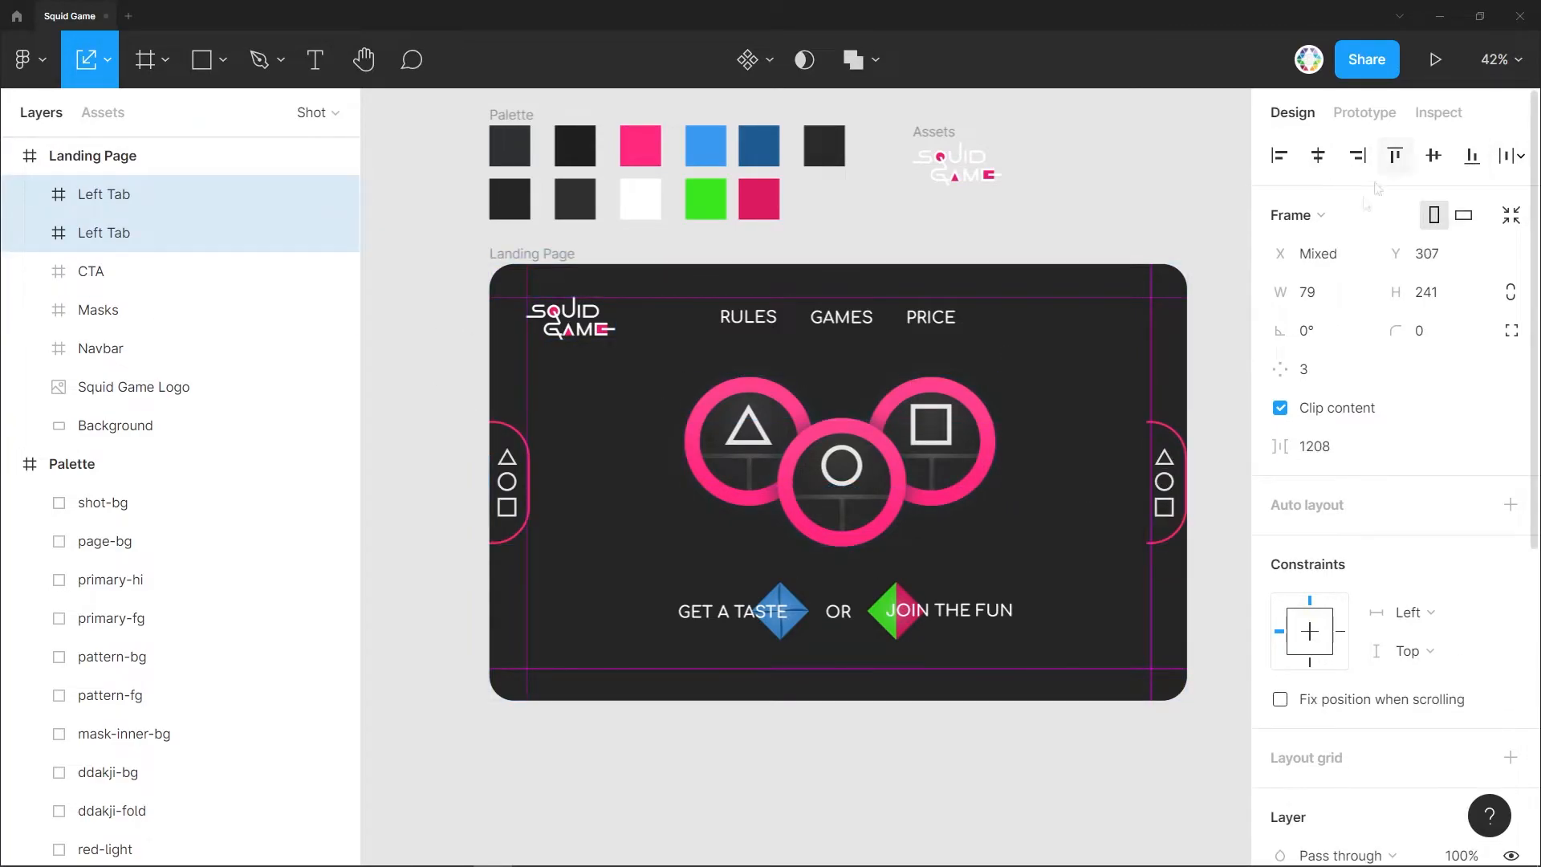
left_click(1207, 464)
Rename the duplicated tab on the page's right edge "Right Tab".
scroll(1204, 461, "up", 6)
left_click(1132, 404)
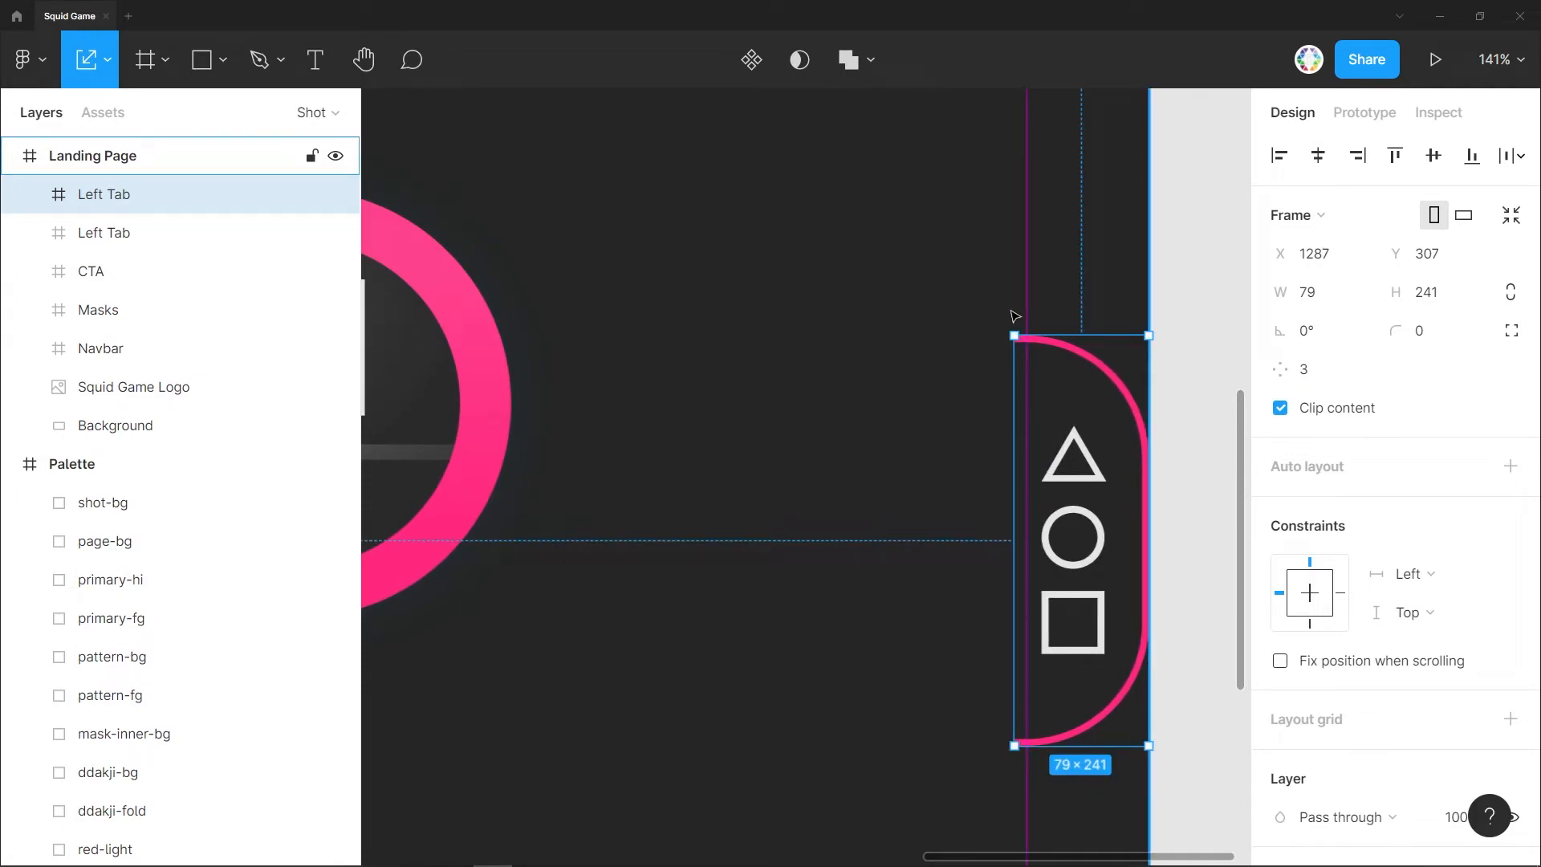
double_click(93, 197)
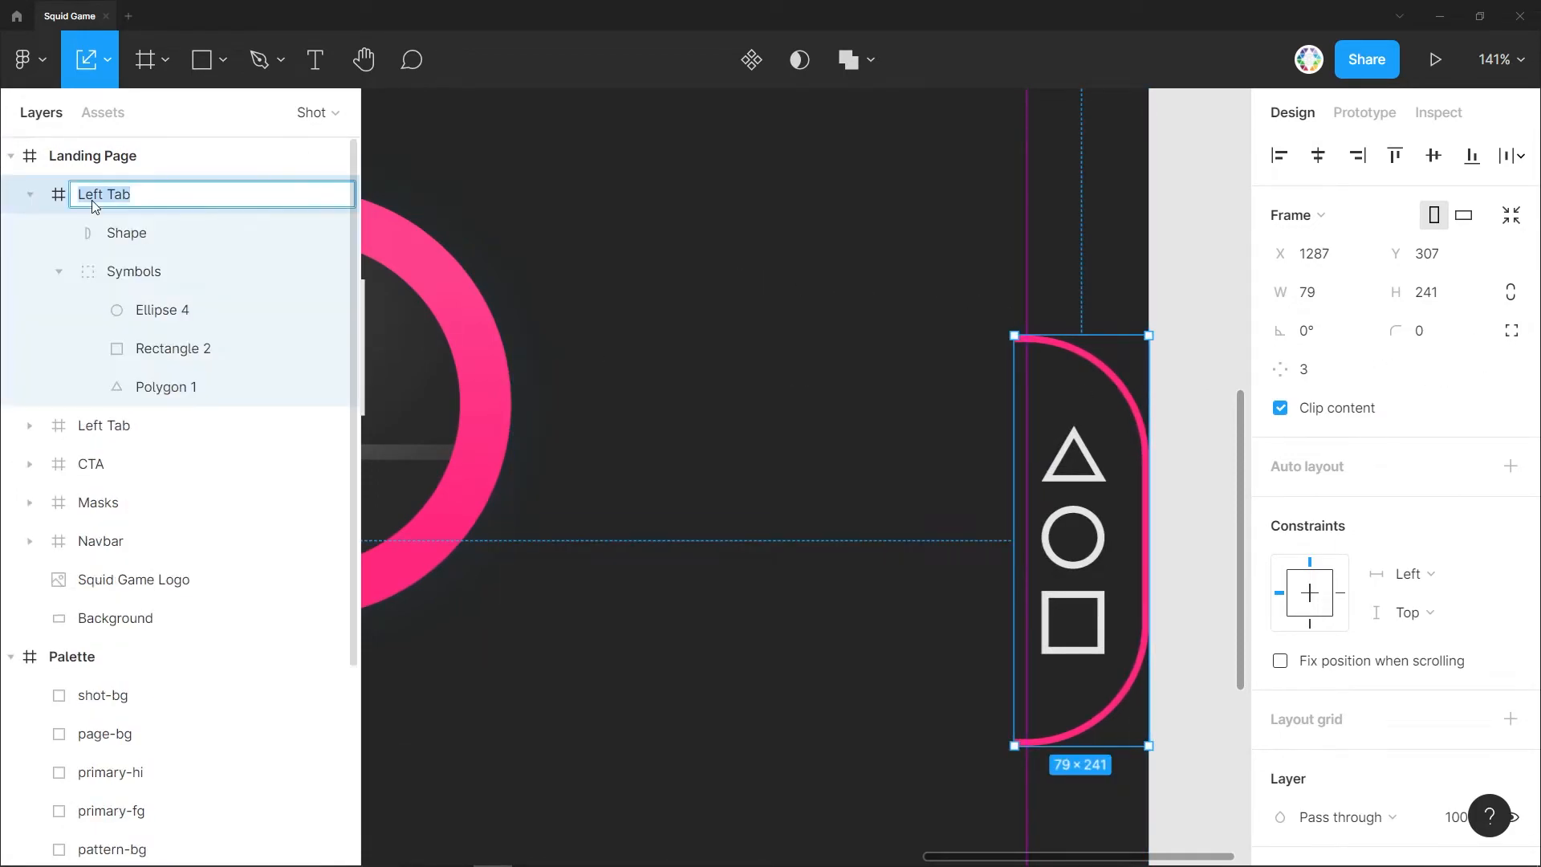
type("Right Tab")
key("Return")
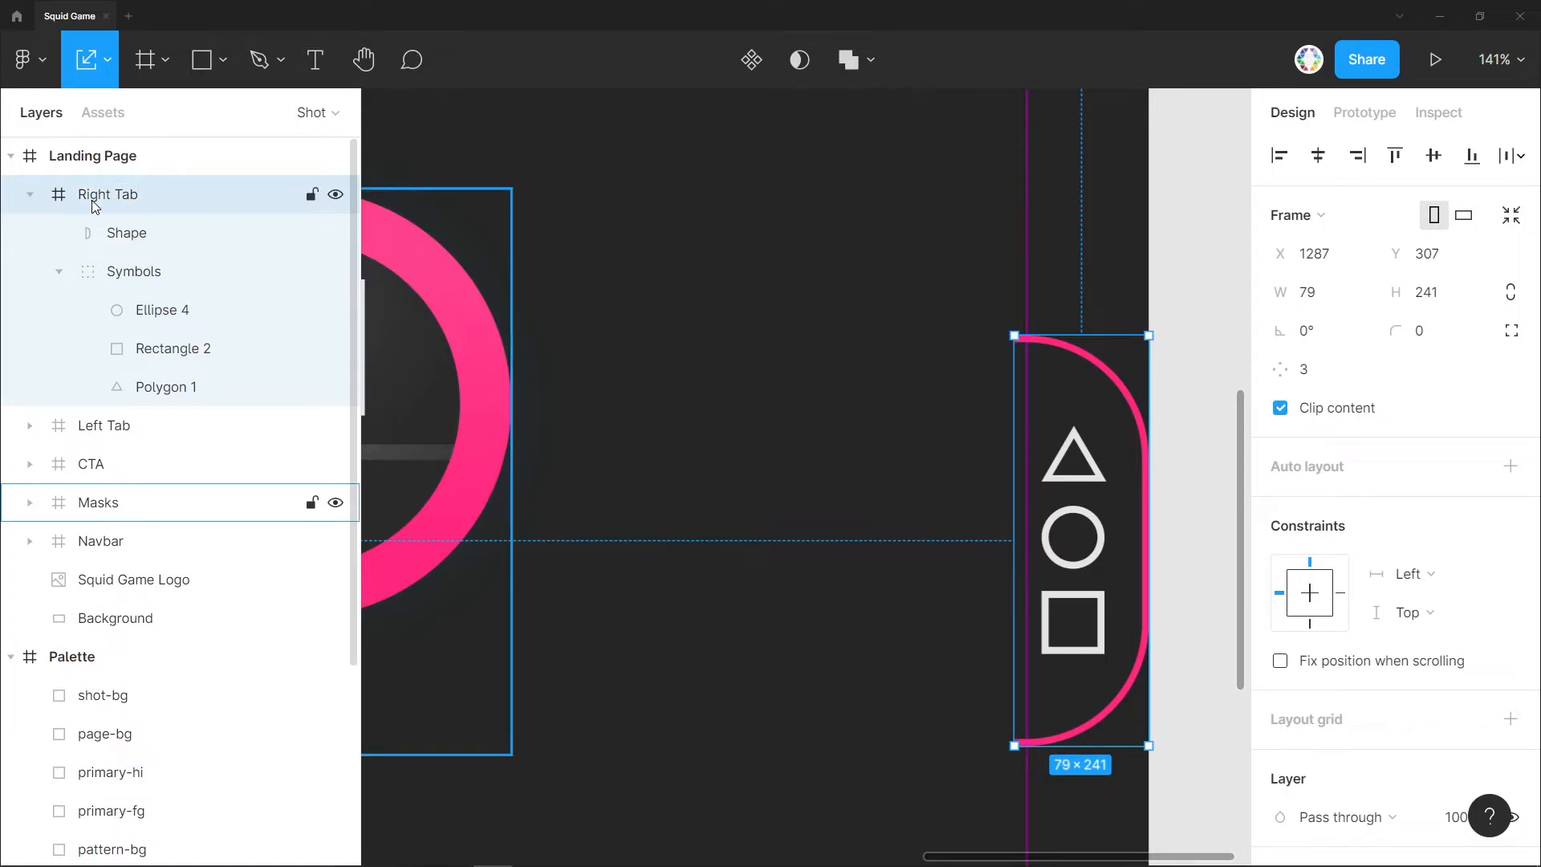
Set the Right Tab shape's left corner radii to 72 and its right ones to 0, and position it at X 0.
left_click(194, 240)
type("72")
key("Tab")
type("0")
key("Tab")
type("0")
key("Tab")
type("72")
key("Return")
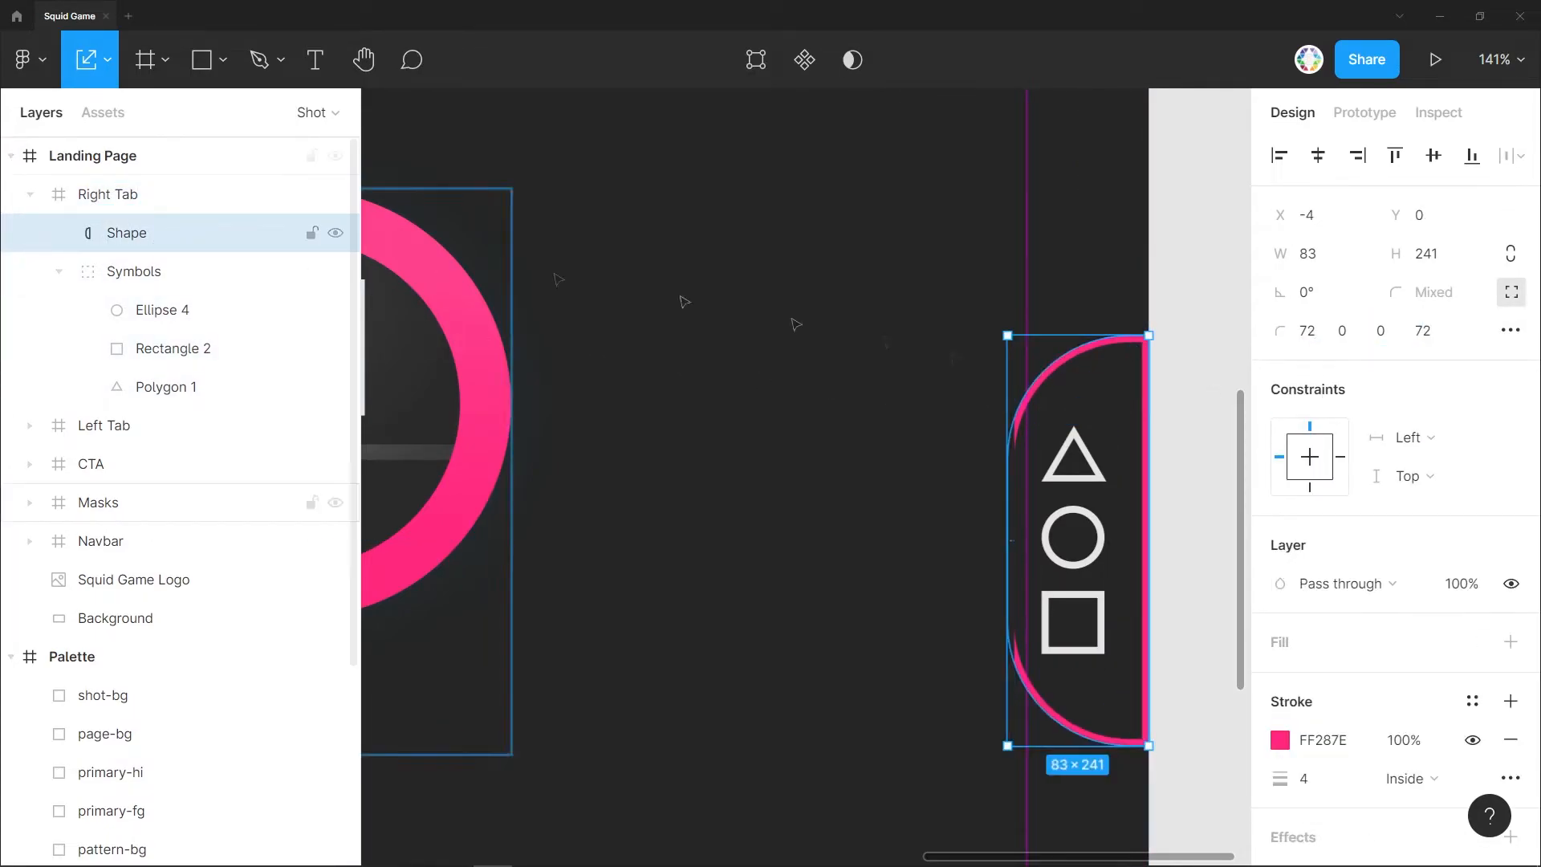
left_click_drag(1062, 380, 1066, 380)
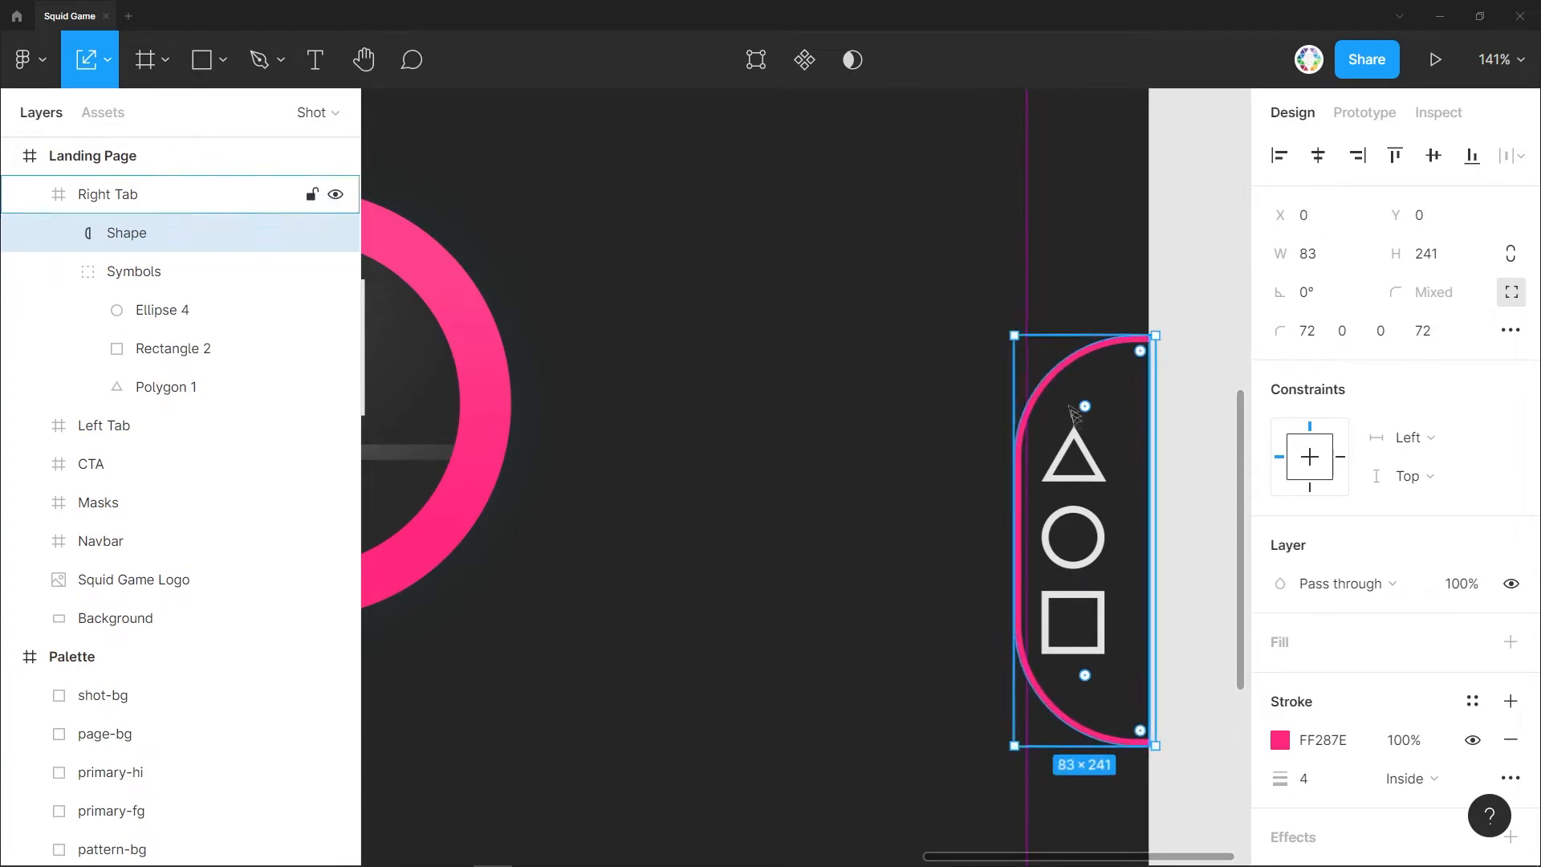
Shift the Symbols group in the Right Tab to X 23.
left_click(1088, 466)
key("shift+Right")
key("shift+Right")
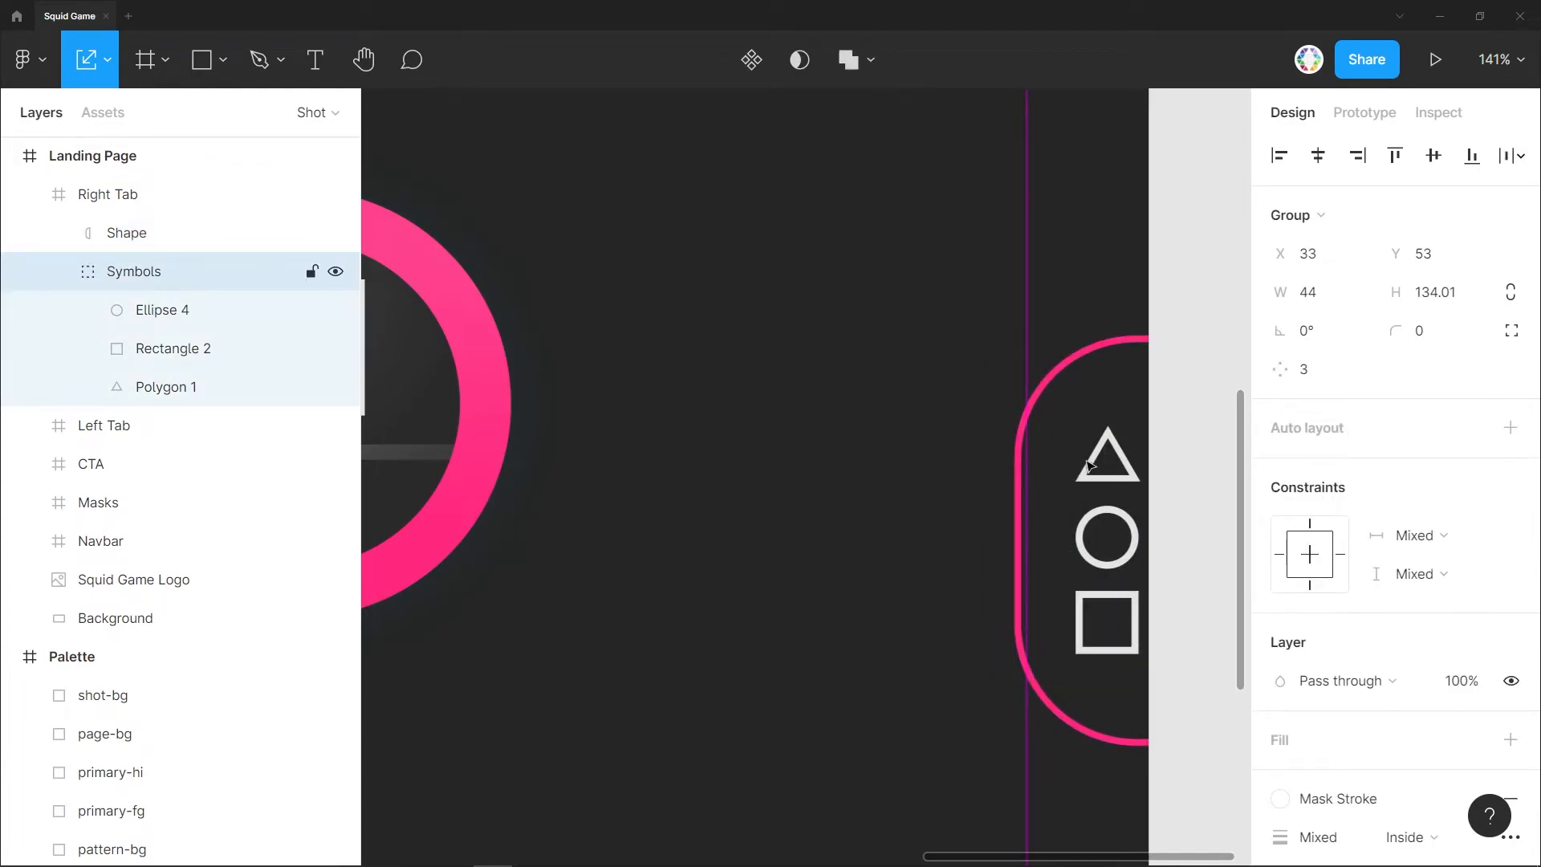
key("shift+Left")
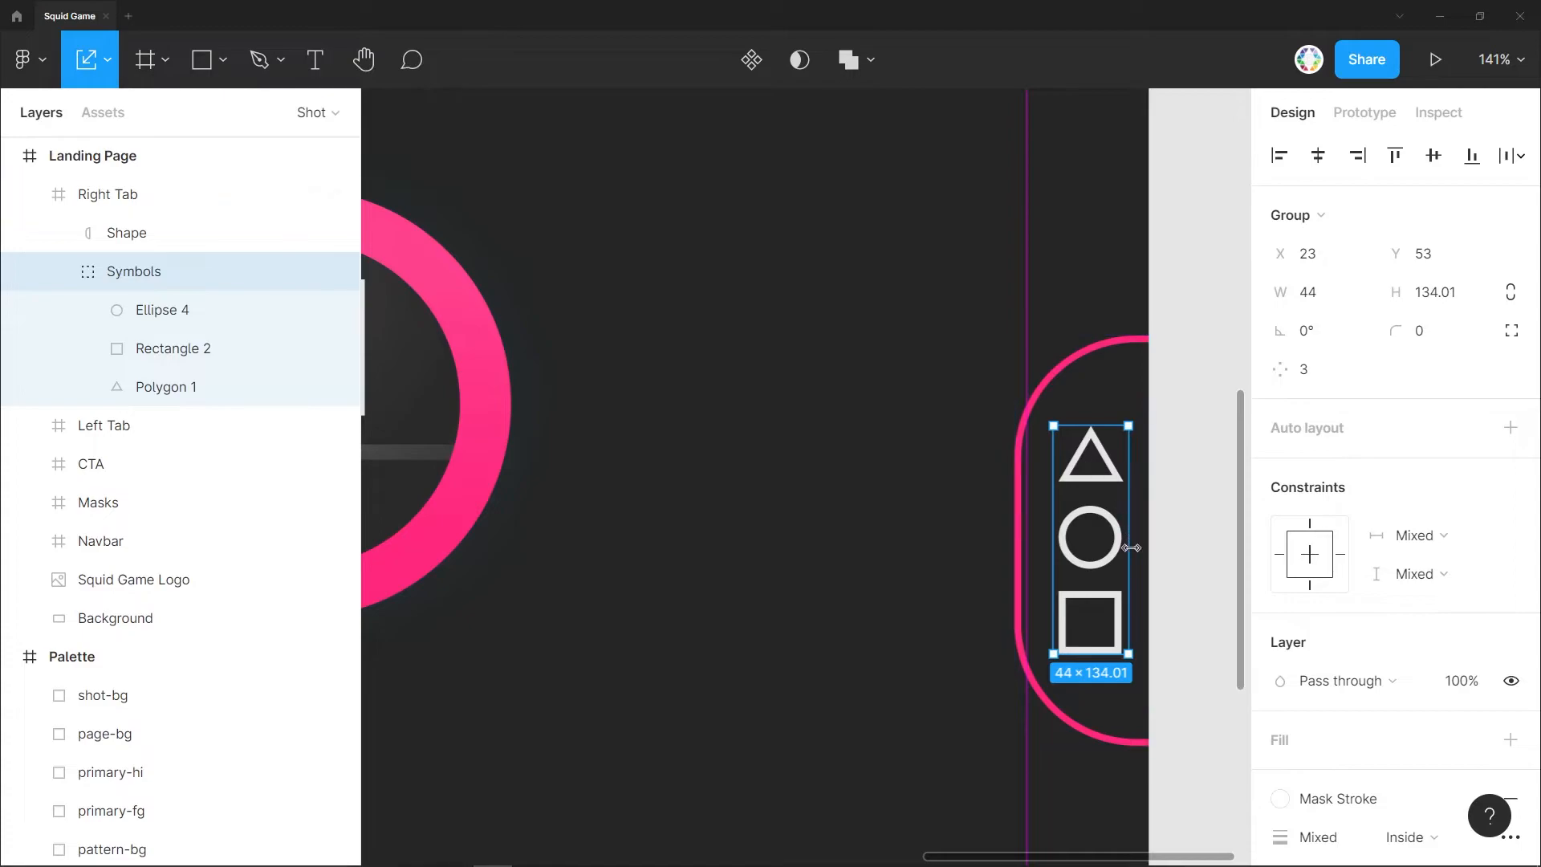
Move the Right Tab's circle down out of the way and place the square directly beneath the triangle at X 27, Y 90.
left_click(182, 308)
left_click_drag(1089, 540, 1114, 665)
left_click_drag(1083, 601, 1084, 499)
scroll(1121, 505, "up", 5)
key("Right")
key("Down")
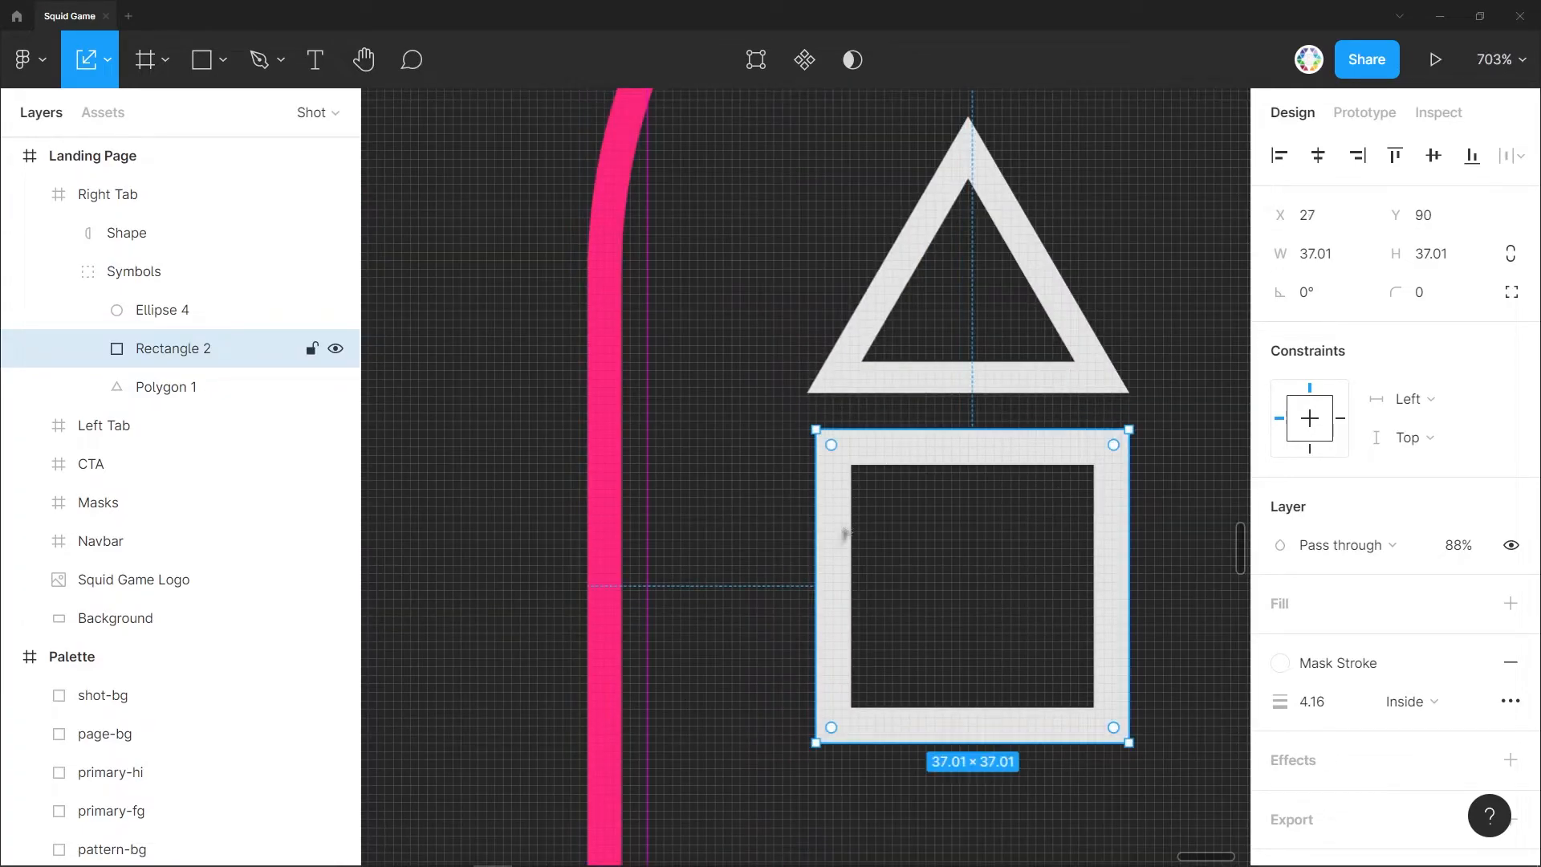
Scale the Right Tab's square to 38.01 × 38.01 at X 26, Y 89.5.
left_click_drag(812, 564, 806, 565)
scroll(843, 570, "down", 5)
scroll(890, 566, "up", 2)
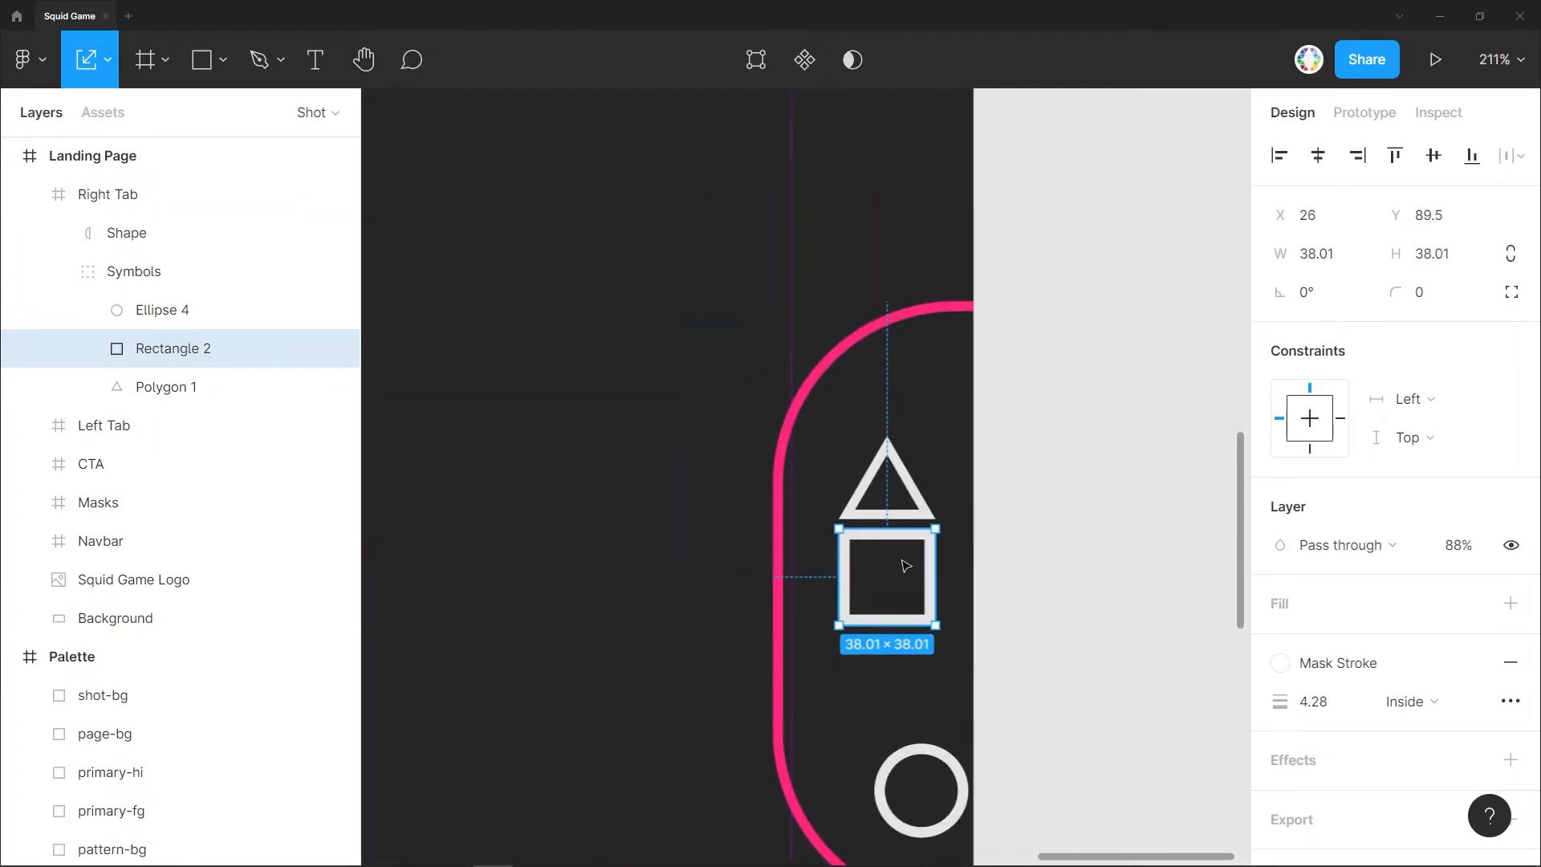
Duplicate the circle as a 19.01 × 19.01 copy over the triangle's tip at X 35, Y 46, with a stroke width of 3.7.
left_click(937, 757)
mouse_move(936, 757)
left_mouse_down()
mouse_move(894, 394)
mouse_move(888, 416)
left_mouse_up()
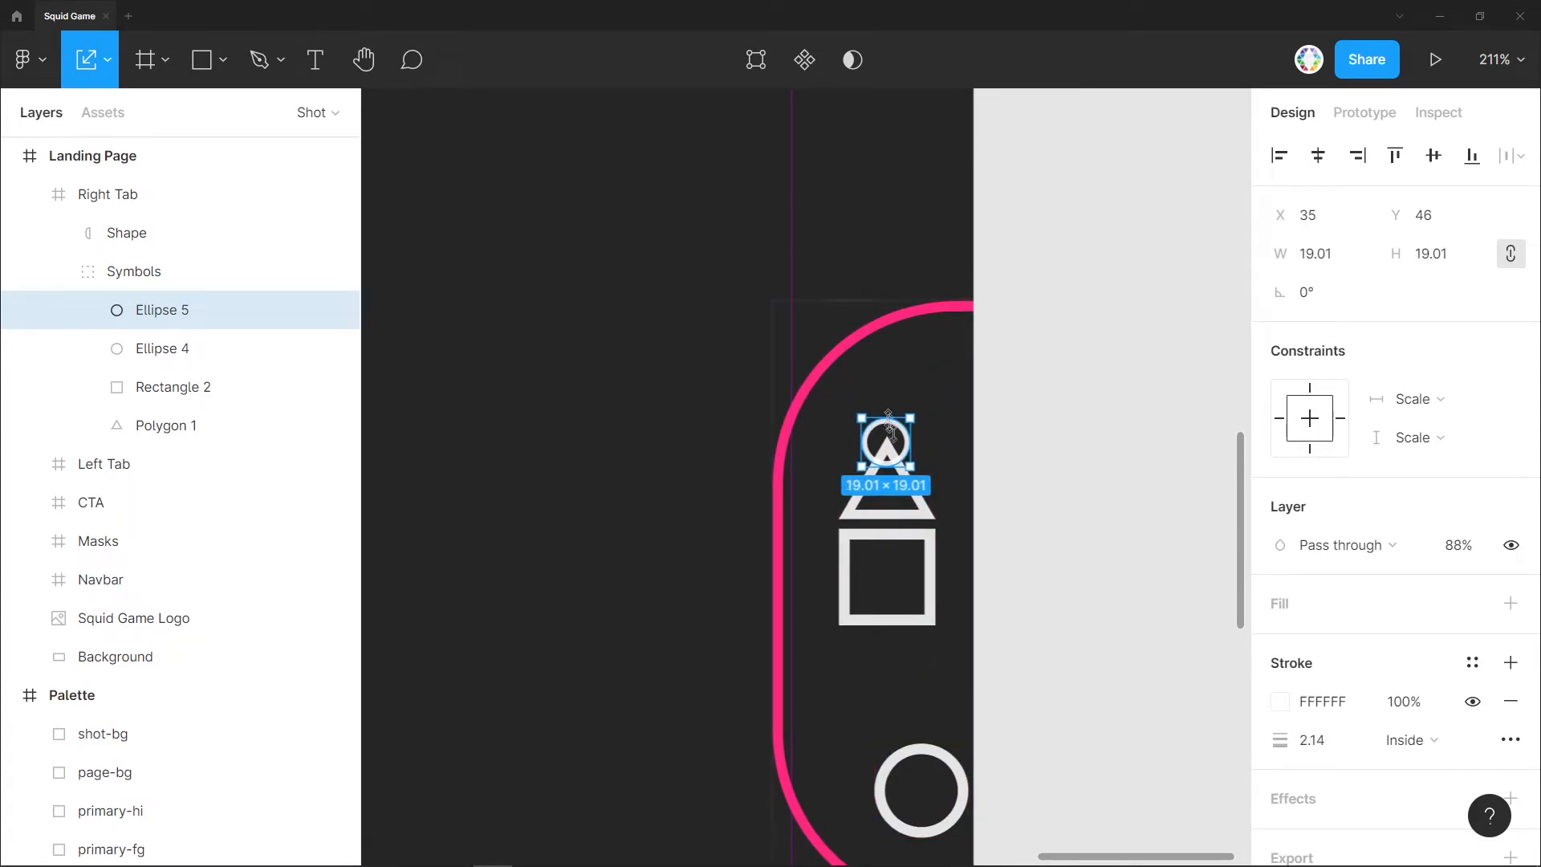
left_click(166, 425)
left_click(162, 310)
left_click(1313, 744)
type("3.7")
key("Return")
Enlarge the small circle over the triangle's tip to 29 × 29 at X 30, Y 41.
scroll(956, 418, "up", 5)
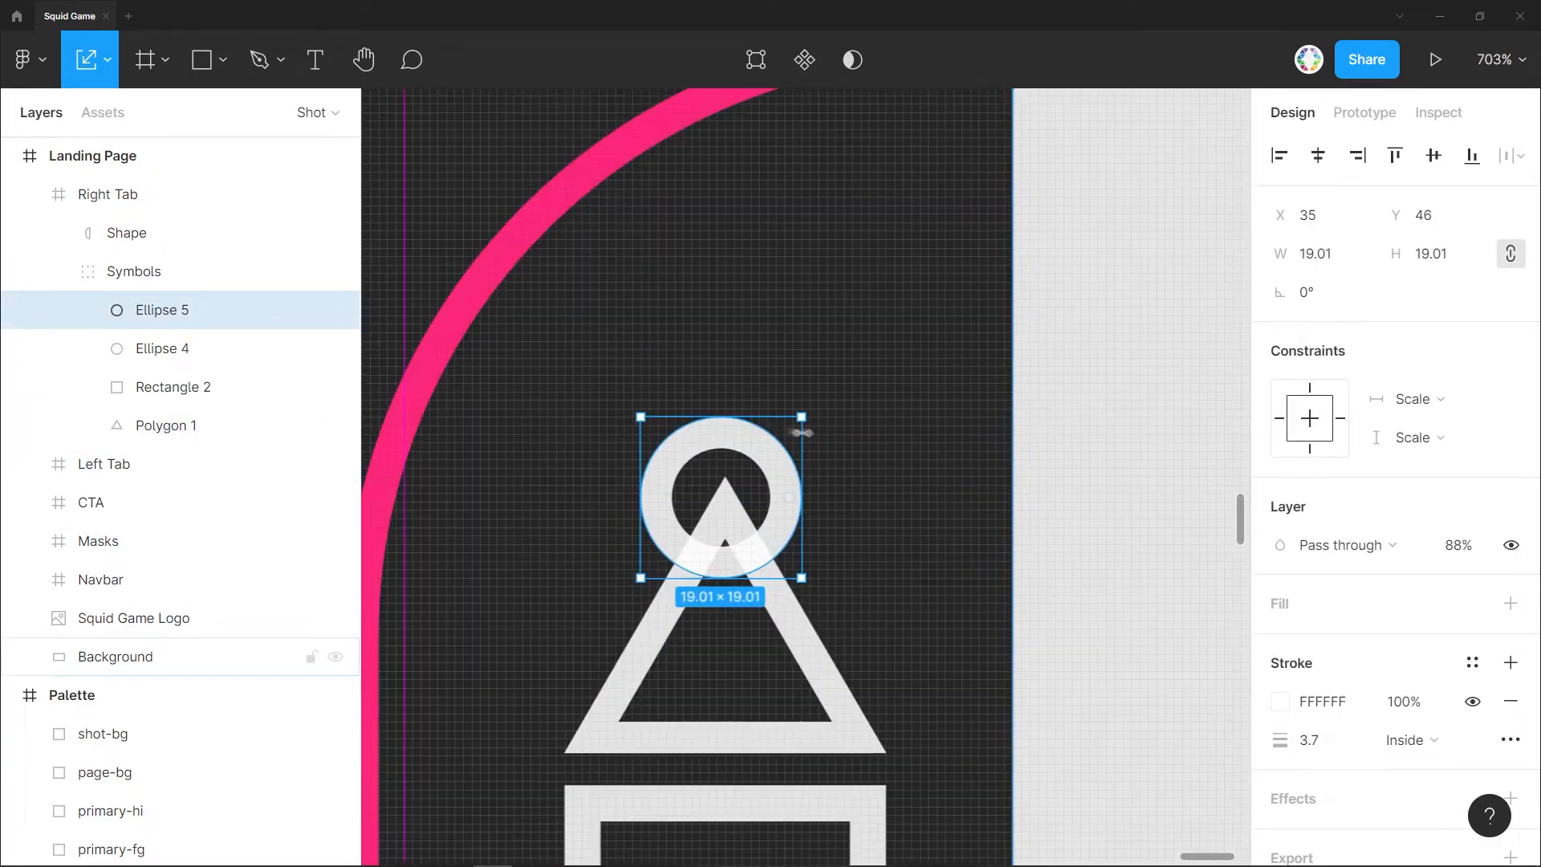
key("v")
left_click_drag(721, 417, 718, 377)
scroll(718, 377, "down", 6)
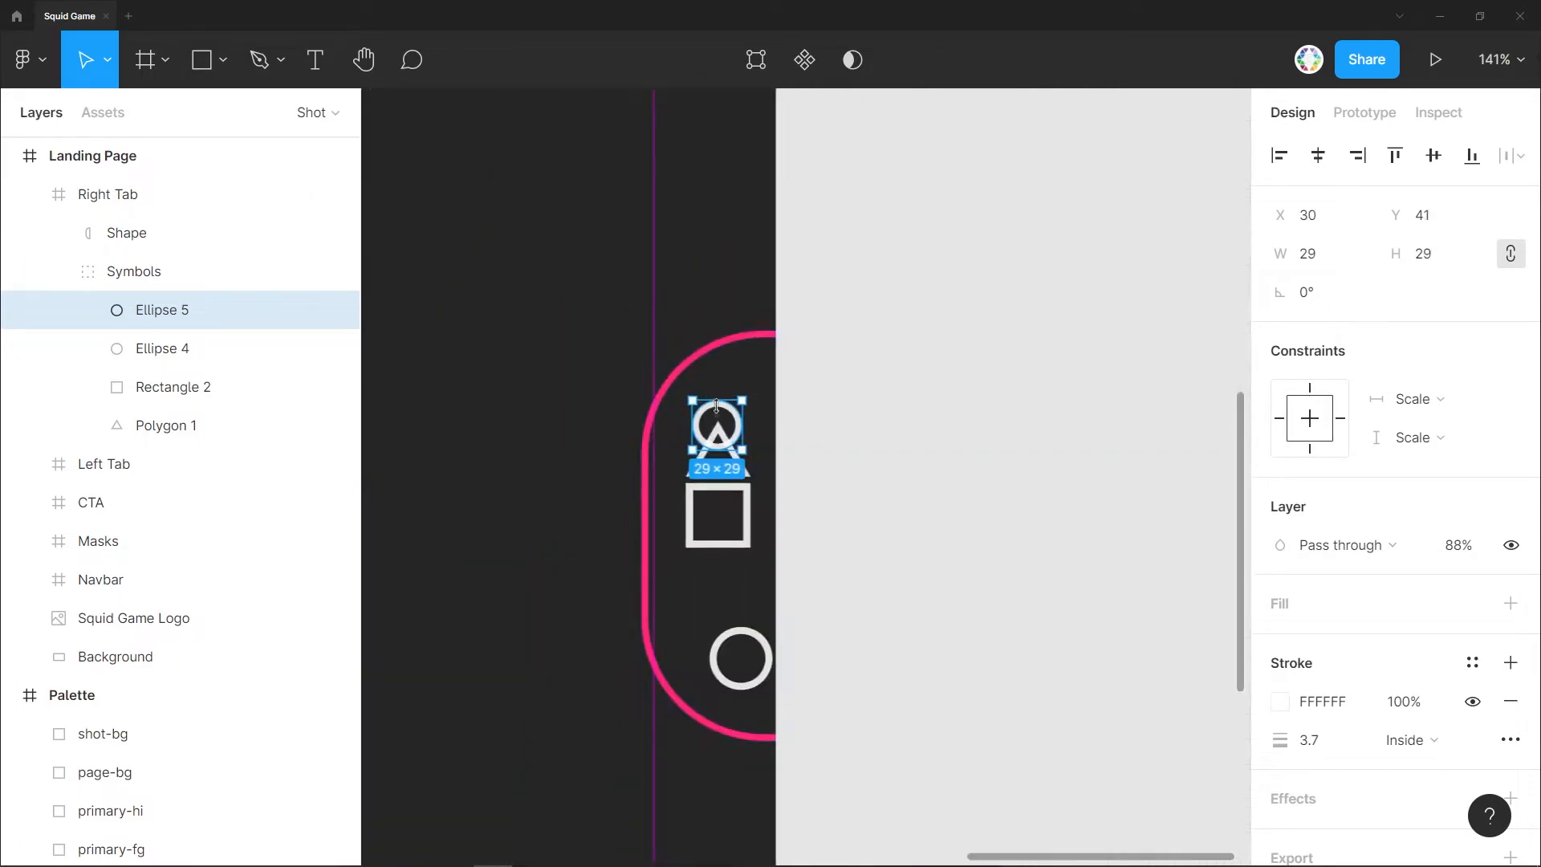
Delete the original large circle from the lower part of the Right Tab.
left_click(818, 445)
scroll(722, 534, "up", 4)
left_click(786, 777)
key("Delete")
Duplicate the small circle straight down onto the bottom edge of the Right Tab's square.
left_click(765, 307)
left_click(762, 304, "ctrl")
left_click_drag(716, 251, 716, 500)
key("ctrl+z")
left_click_drag(719, 279, 720, 538)
left_click(914, 523)
Center the Symbols group within the Right Tab at X 21, Y 73.
scroll(893, 522, "down", 3)
scroll(892, 522, "up", 2)
left_click(96, 271)
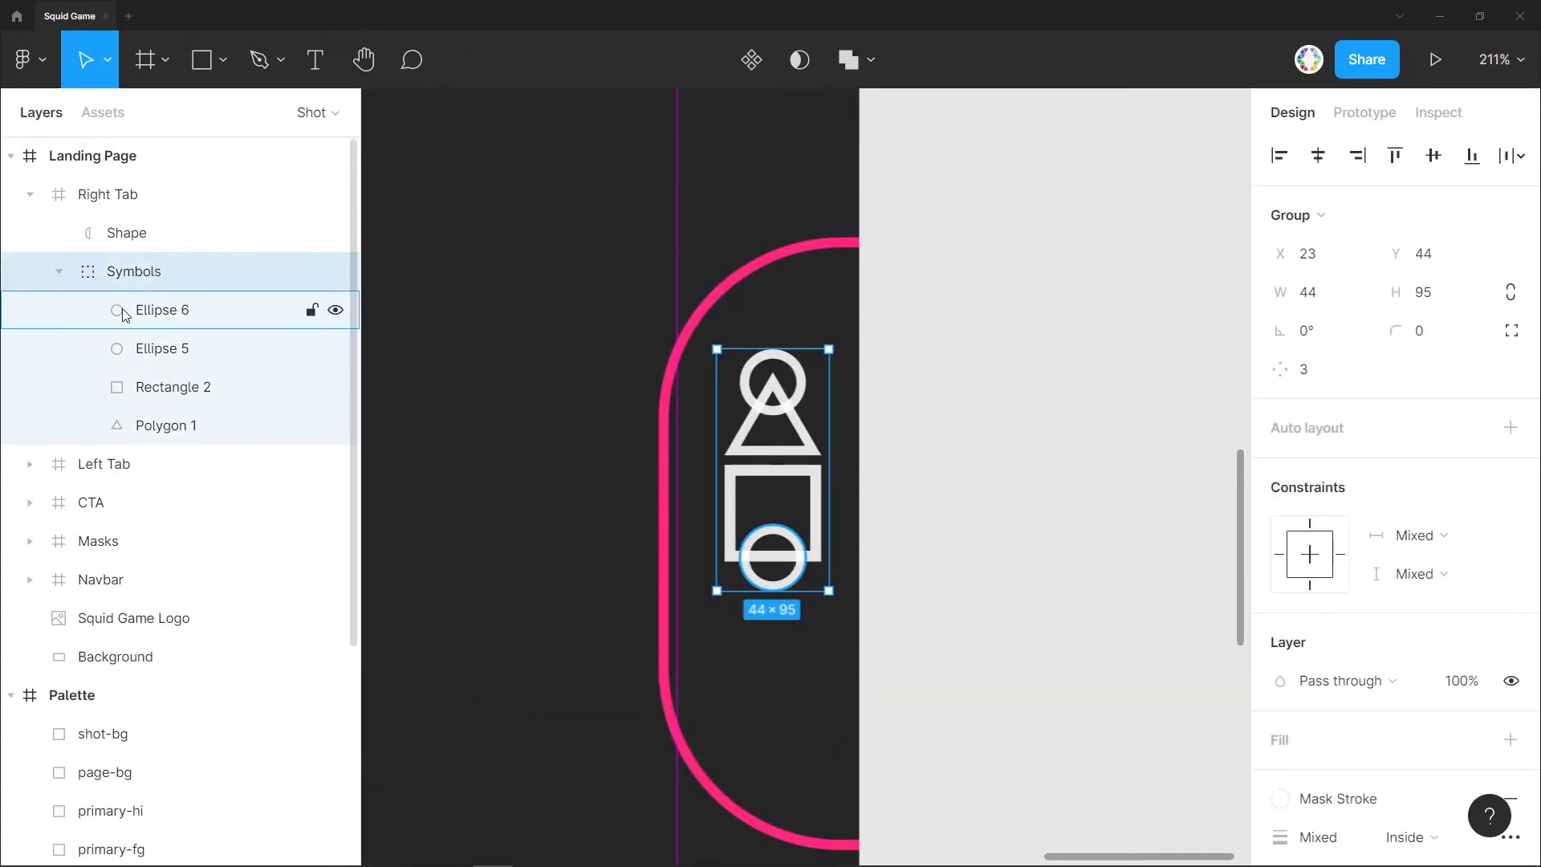
left_click(1433, 155)
left_click(973, 427)
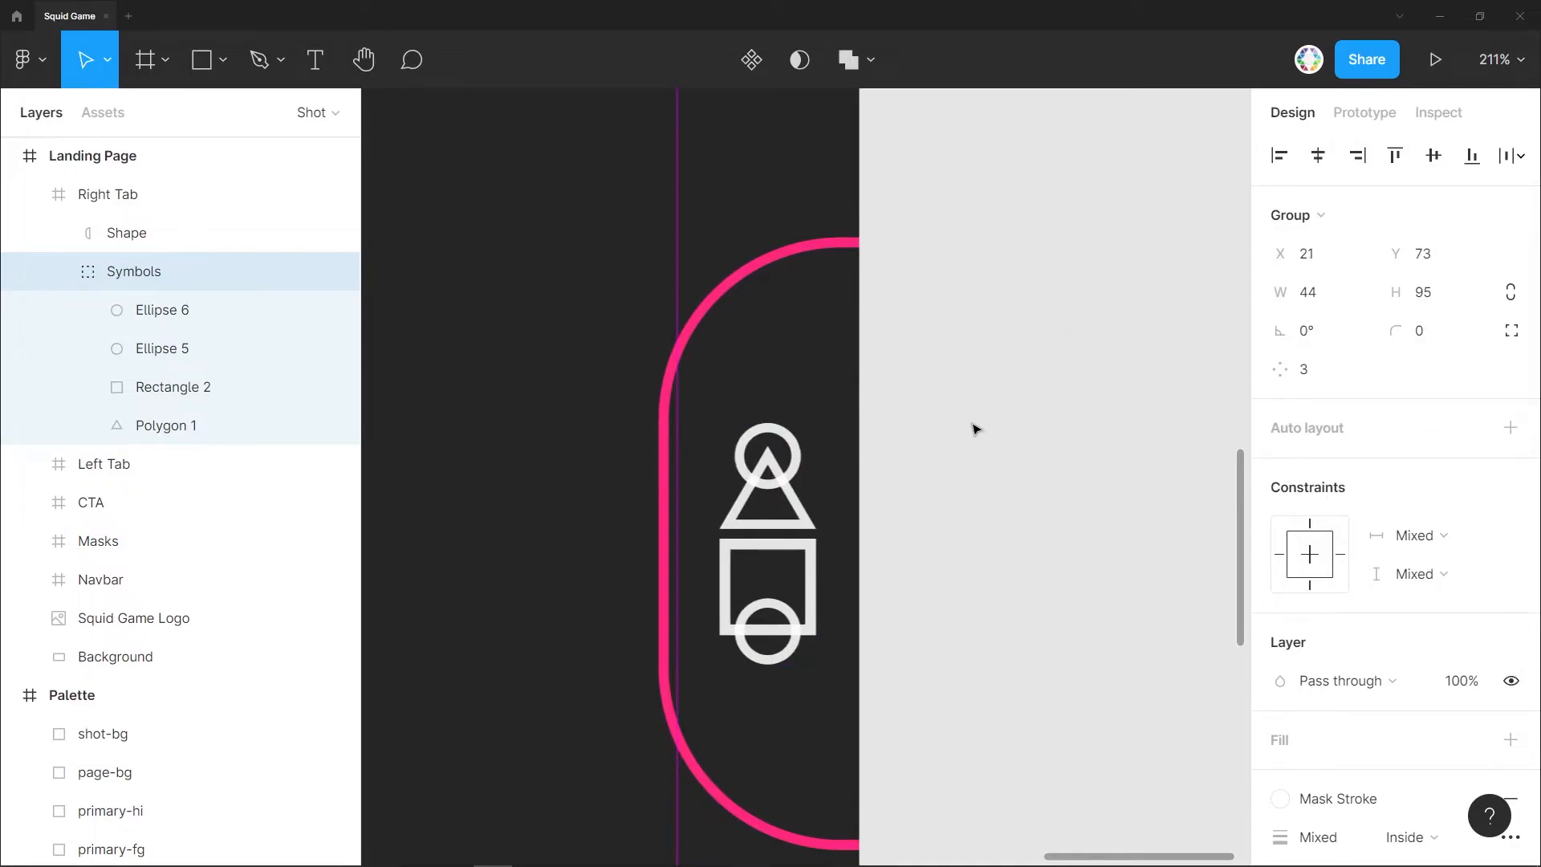
Collapse the Right Tab layer and lock every Landing Page layer except Background.
key("shift+1")
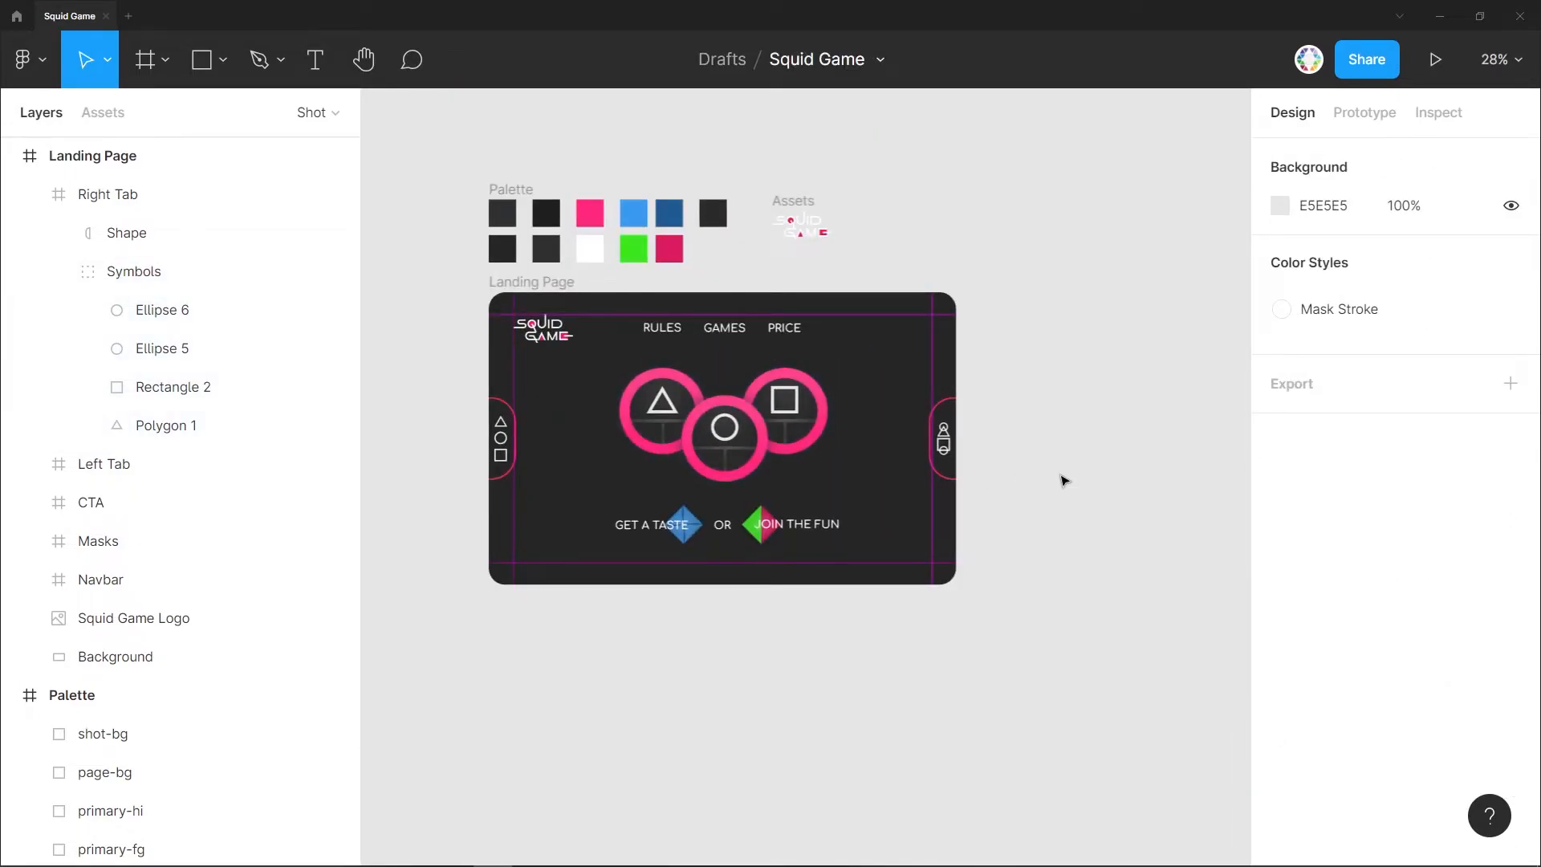
scroll(880, 278, "up", 3)
left_click(526, 386)
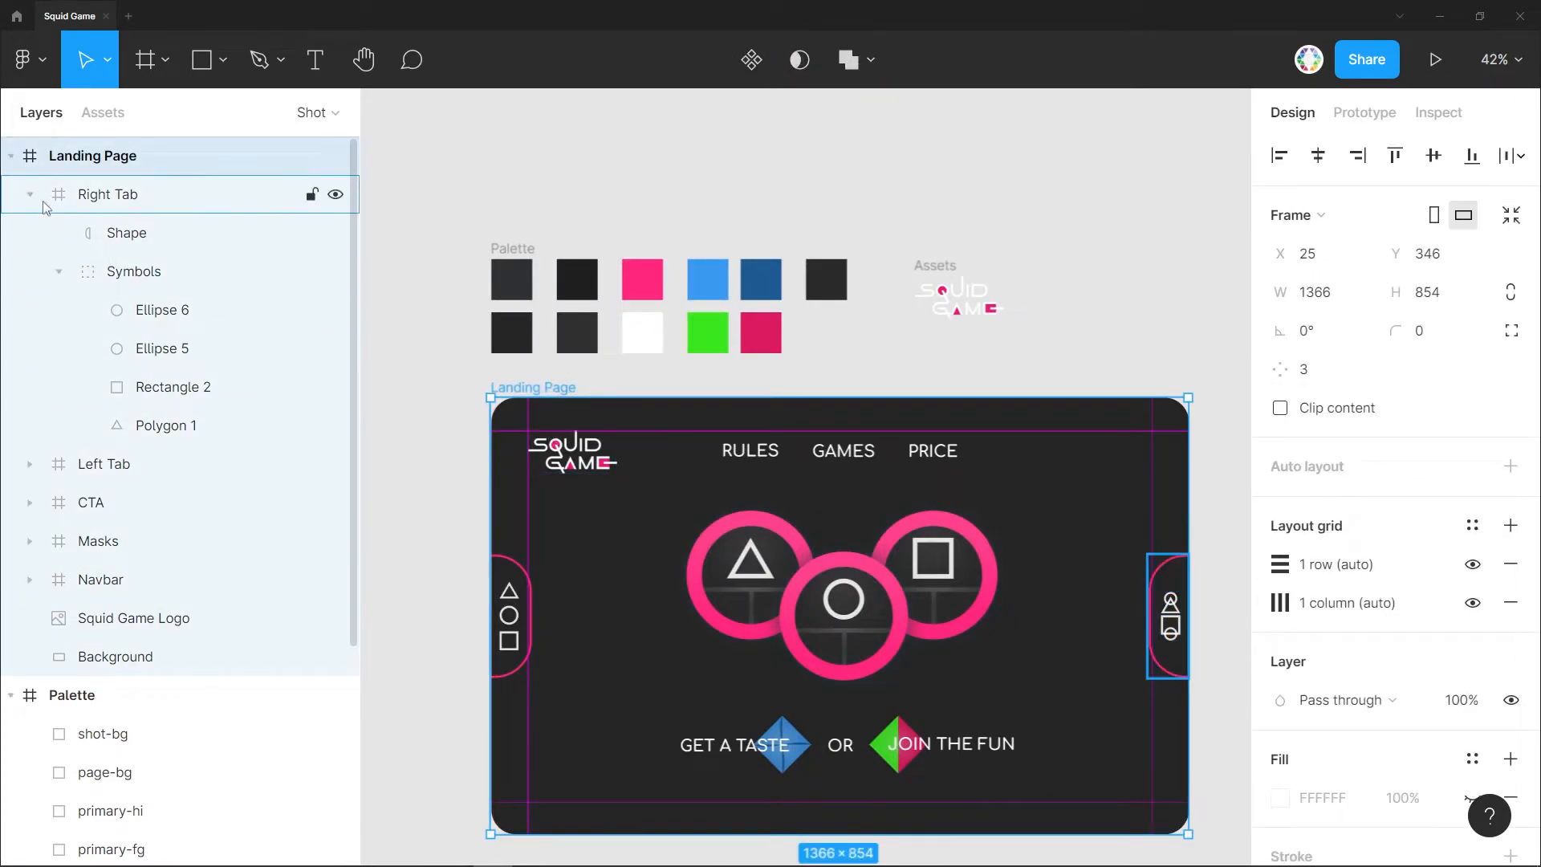
left_click(30, 195)
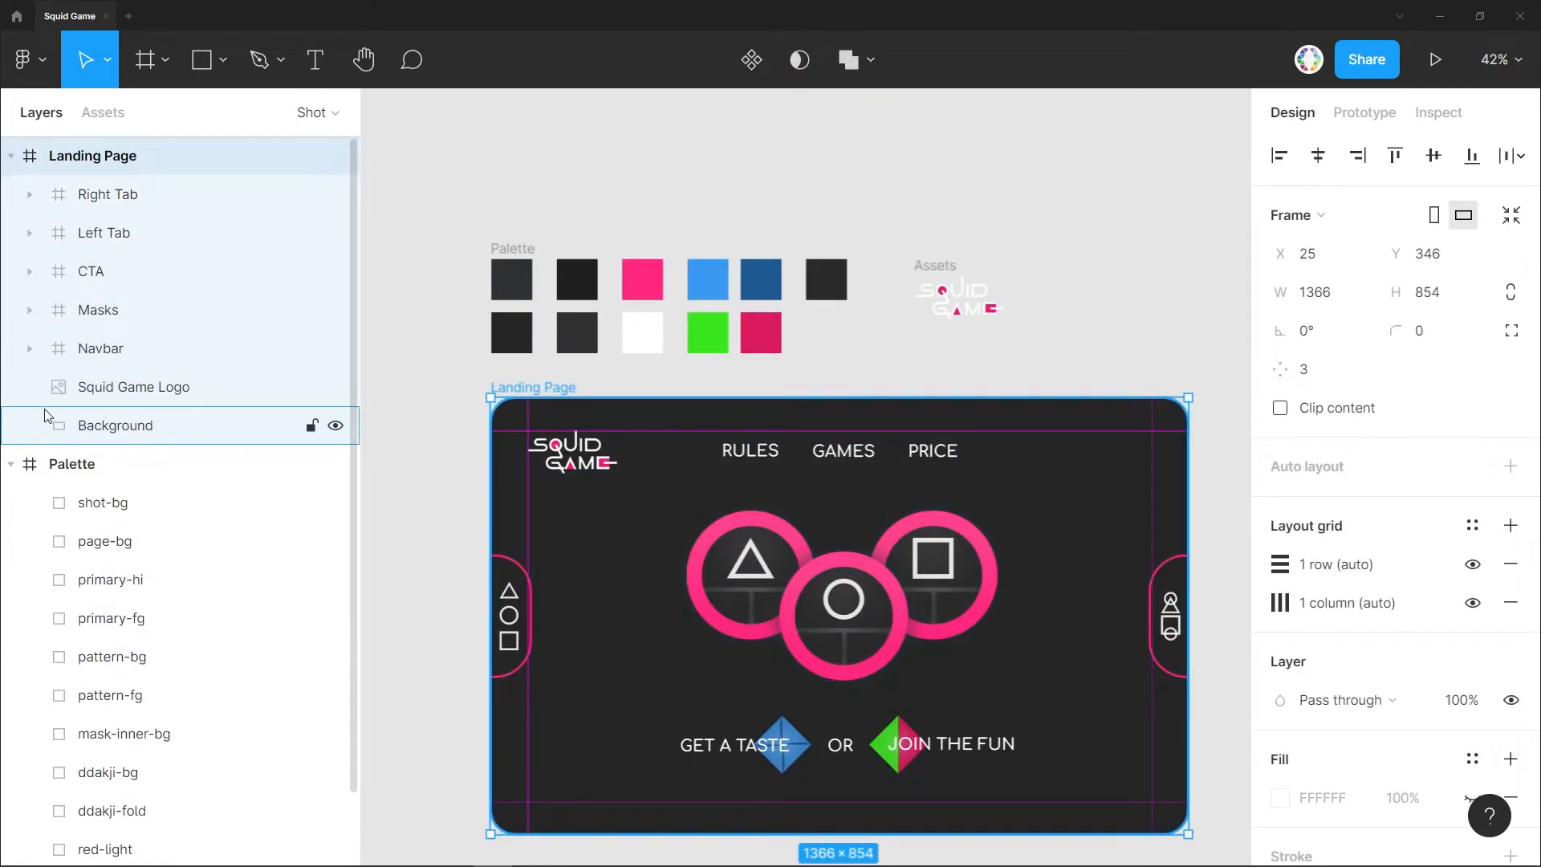
left_click(310, 195)
left_click(311, 233)
left_click(311, 272)
left_click(311, 310)
Add a white radial gradient fill at 20% opacity to the Background layer, above its solid fill.
left_click(282, 426)
left_click(1472, 641)
key("Escape")
left_click(1510, 641)
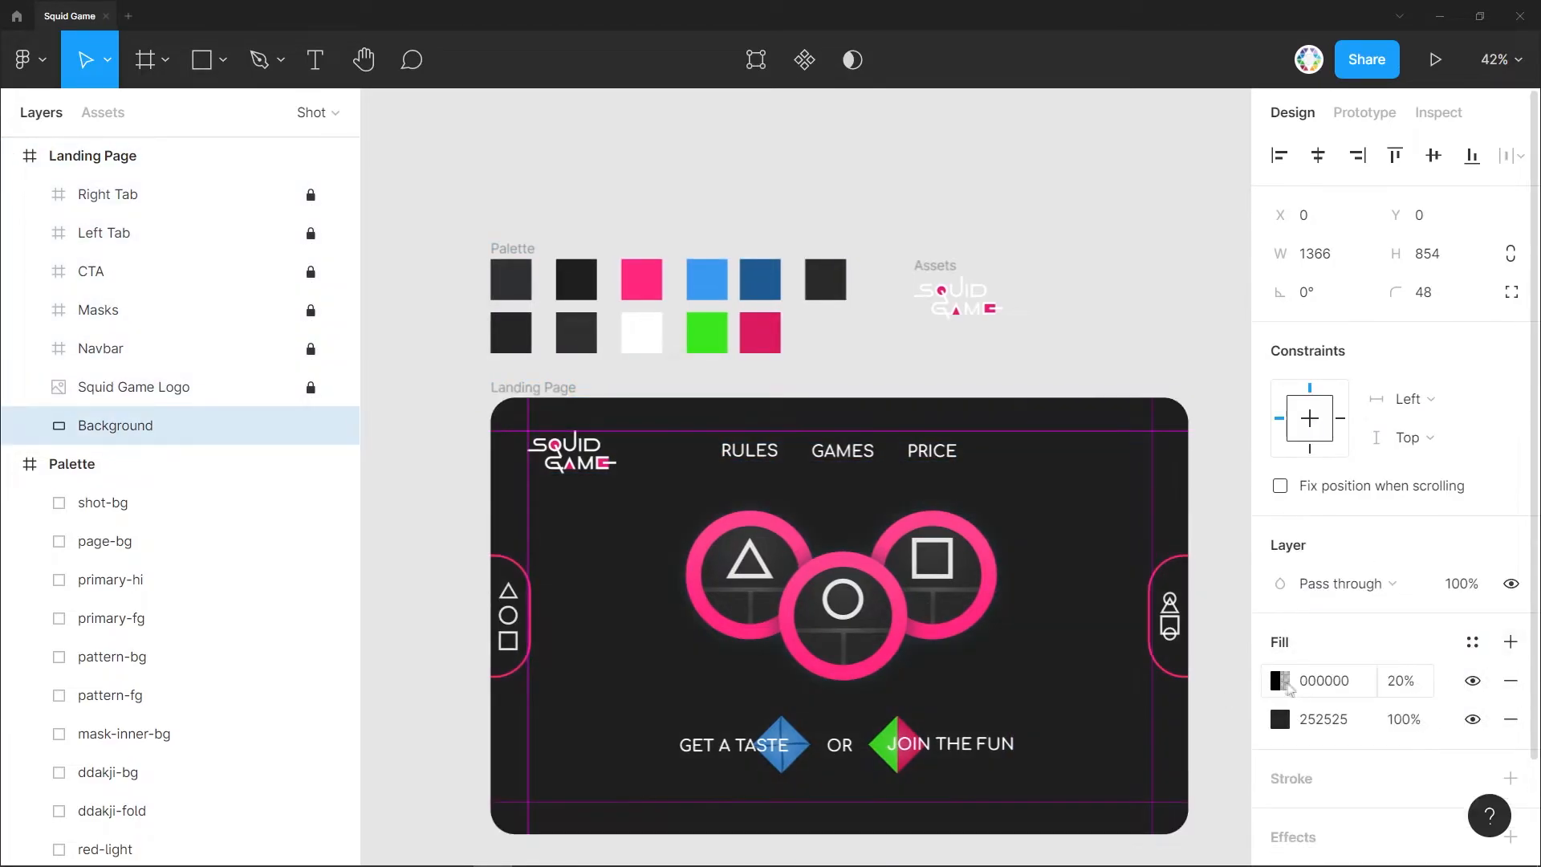
left_click(1280, 681)
left_click_drag(1066, 434, 964, 265)
left_click(995, 238)
left_click(1030, 297)
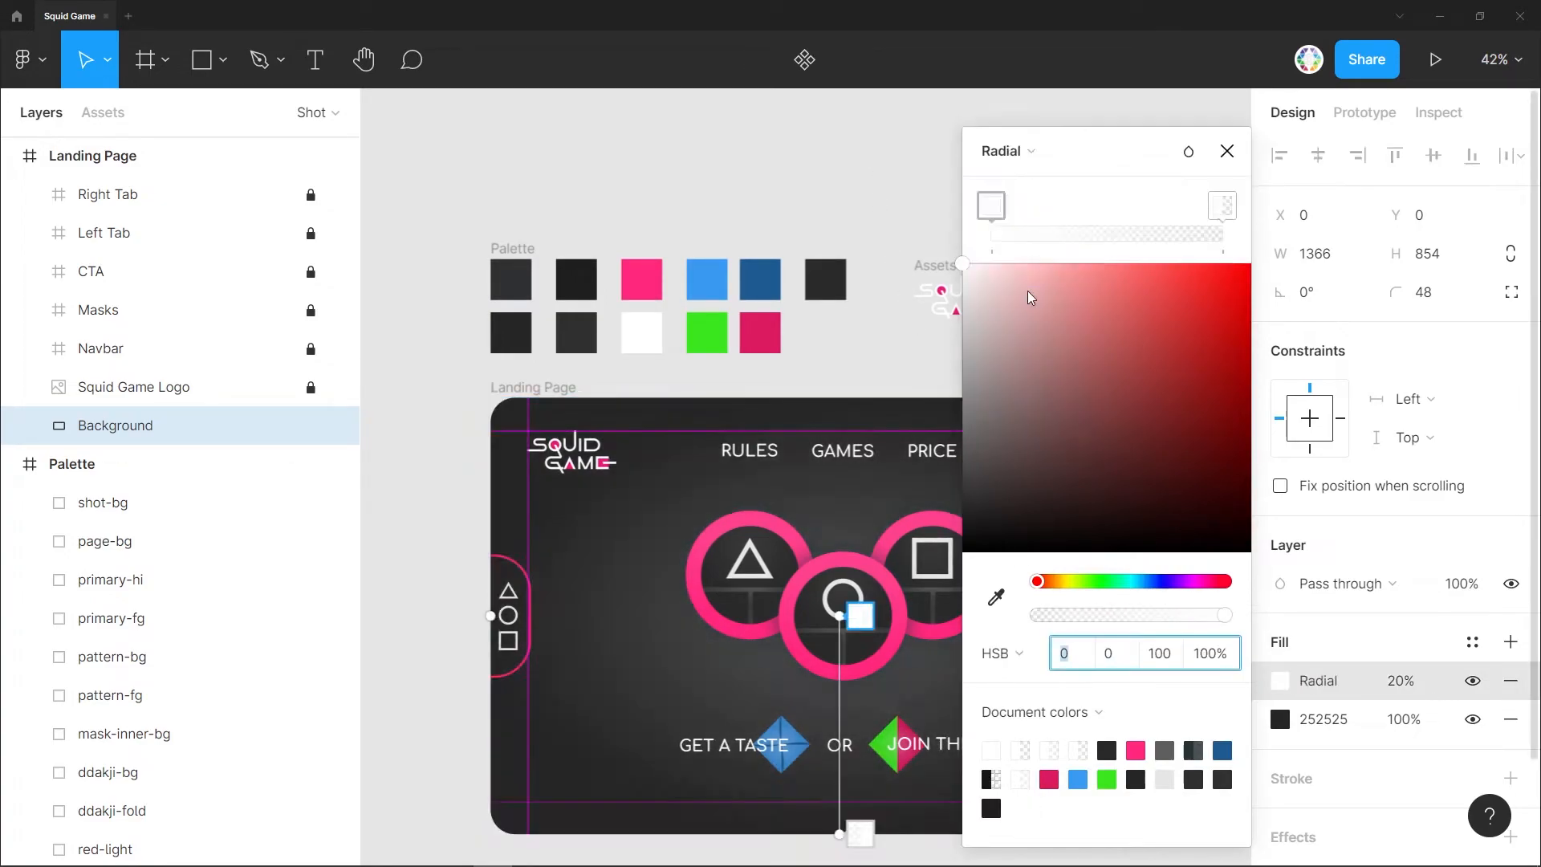
Set the opacity of the radial gradient's center stop to 30%.
left_click(994, 207)
left_click(1203, 654)
type("30")
key("Return")
scroll(604, 504, "right", 3)
scroll(604, 504, "left", 2)
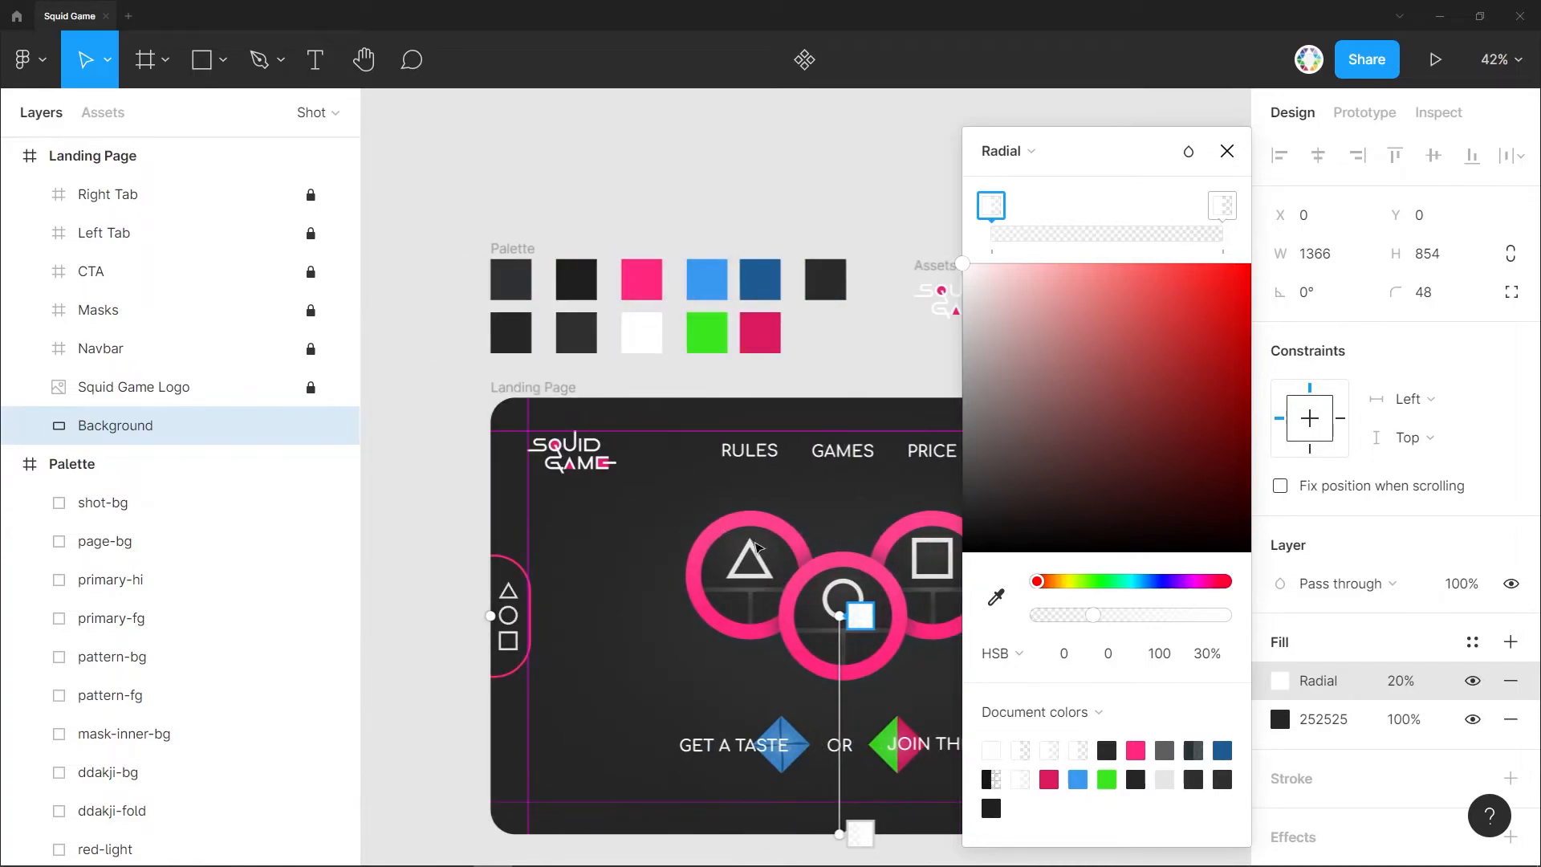
Shrink the Background's radial gradient so its lower end sits near the calls-to-action row.
scroll(756, 546, "down", 1)
scroll(756, 546, "right", 2)
scroll(646, 615, "up", 2)
scroll(585, 731, "down", 2)
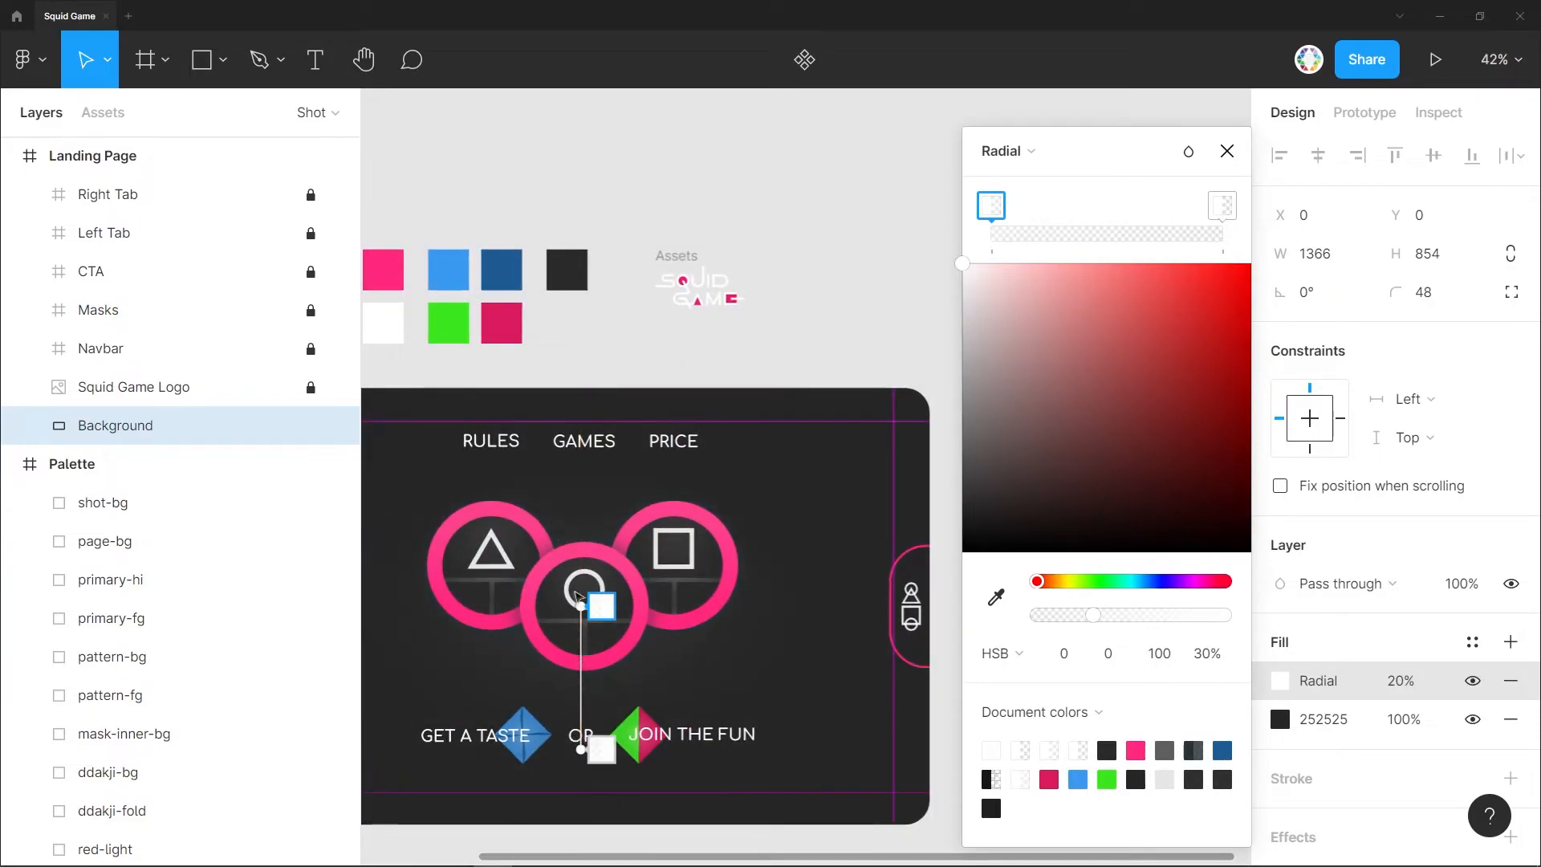
double_click(1228, 151)
scroll(819, 468, "left", 2)
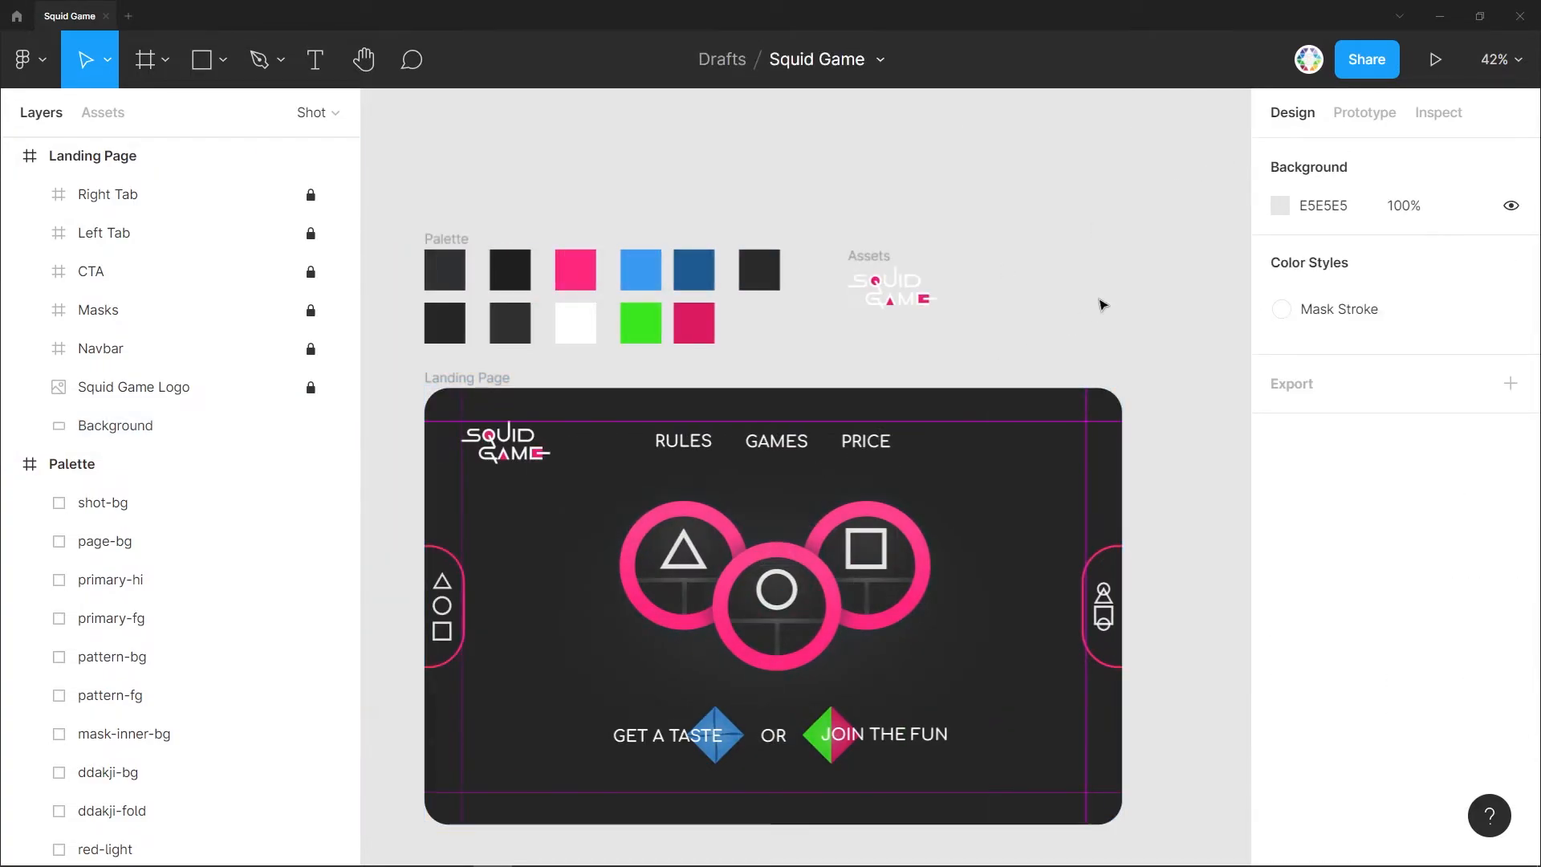
Draw a small rectangle below the logo on the Landing Page and size it to 10 × 10.
key("r")
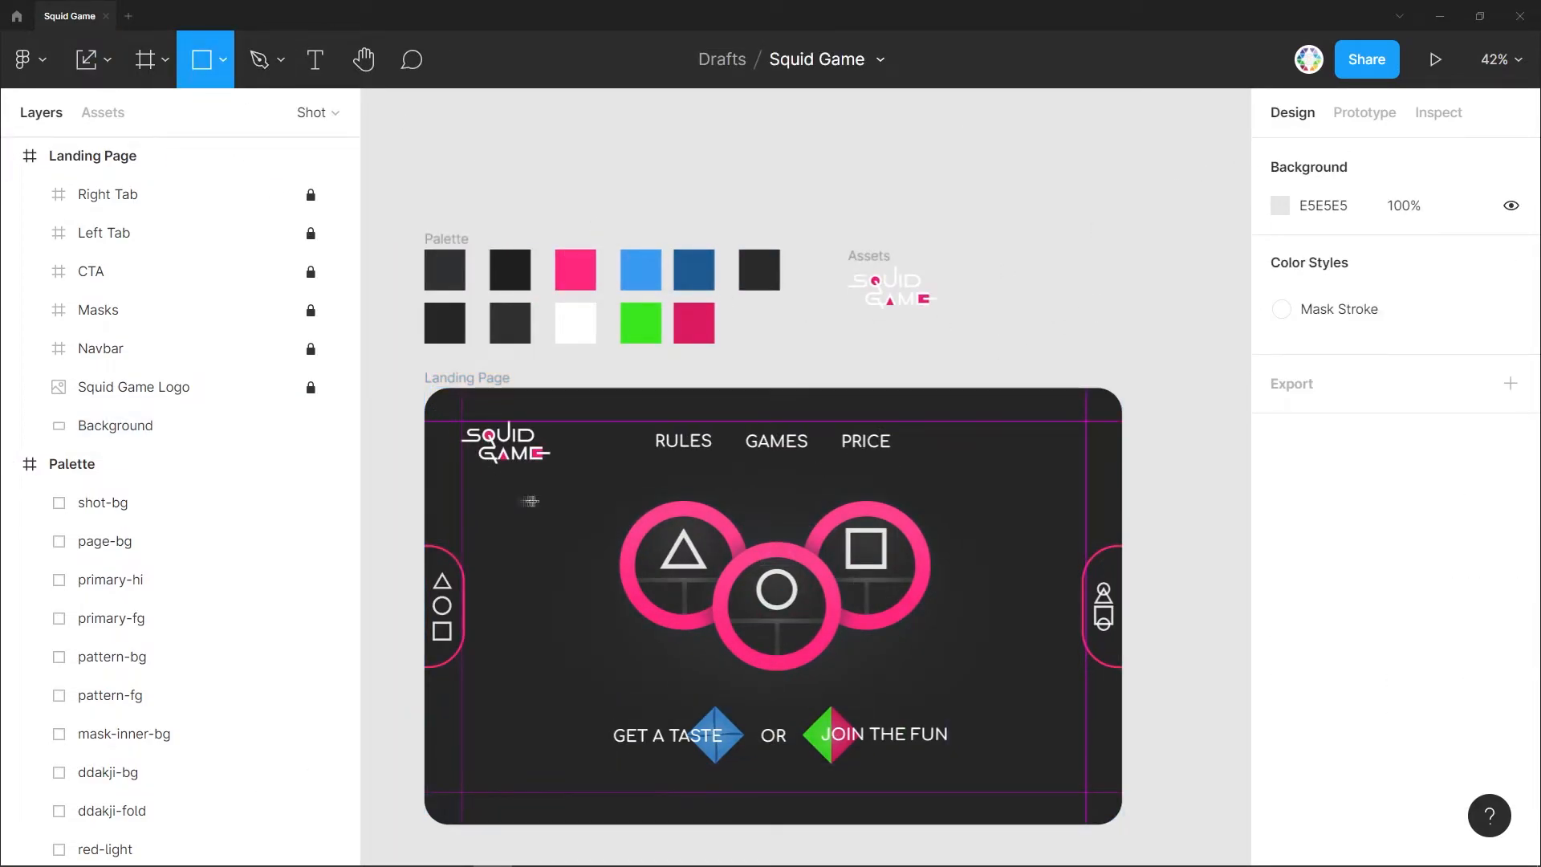
scroll(534, 500, "up", 5)
left_click_drag(454, 480, 481, 511)
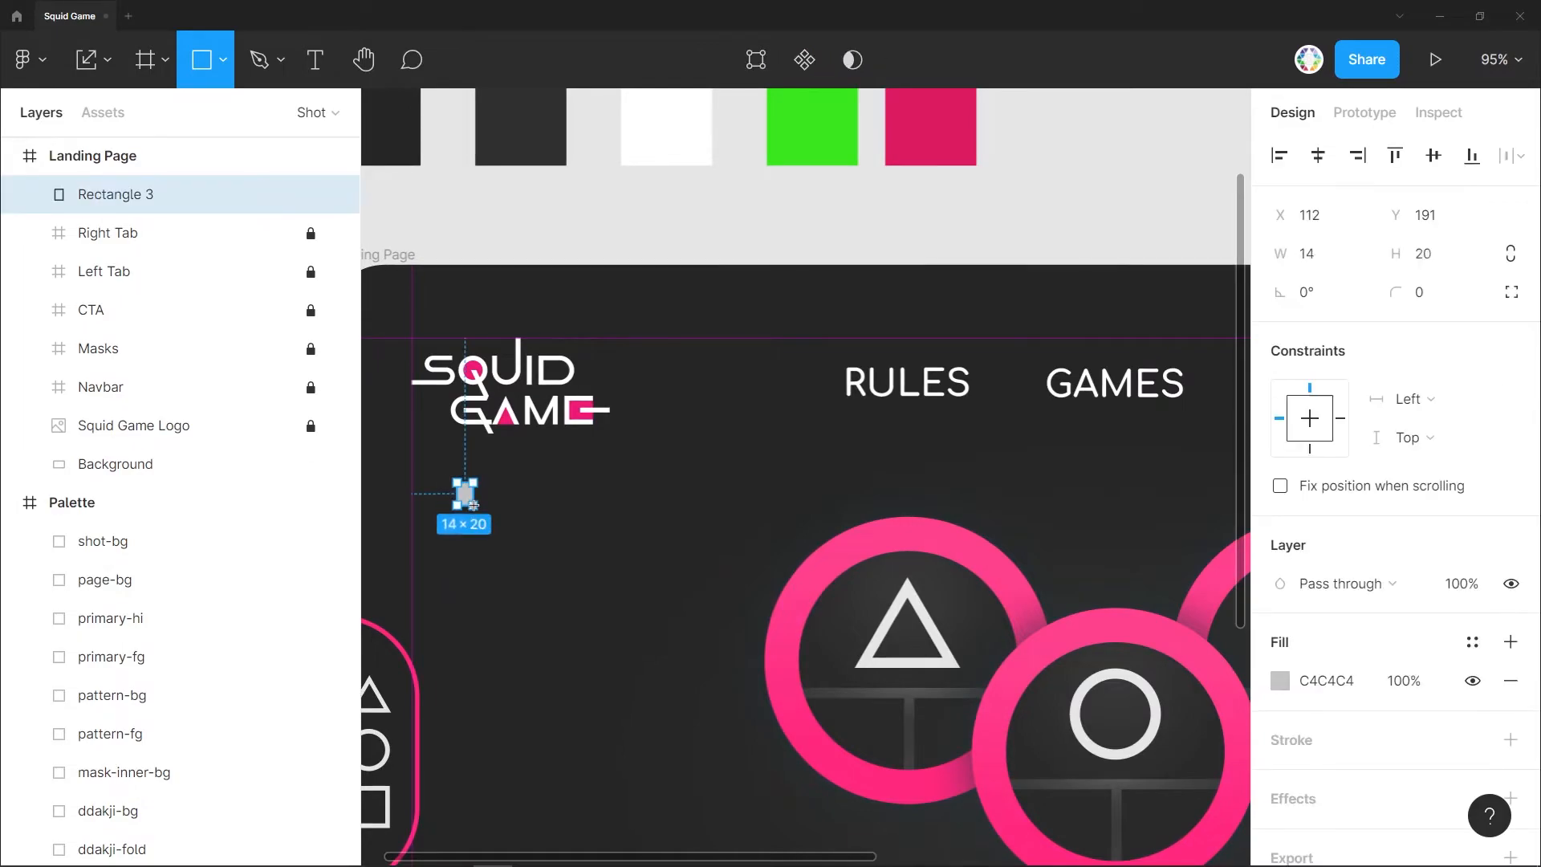
left_click(1330, 252)
type("10")
key("Tab")
type("10")
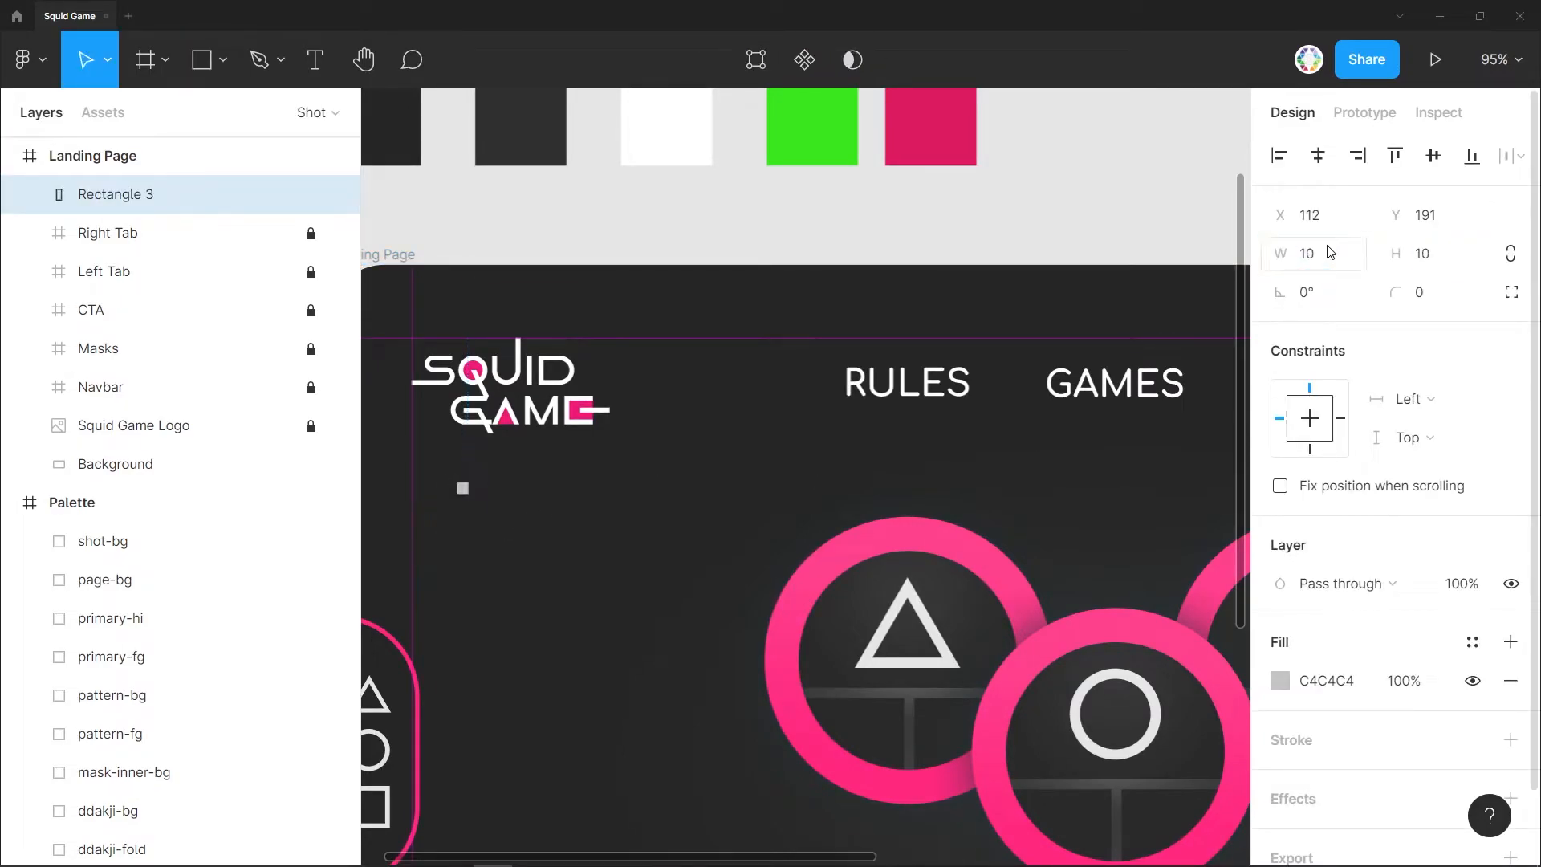
Fill the small square with the pattern-bg palette color 1E1E1E.
scroll(928, 405, "up", 4)
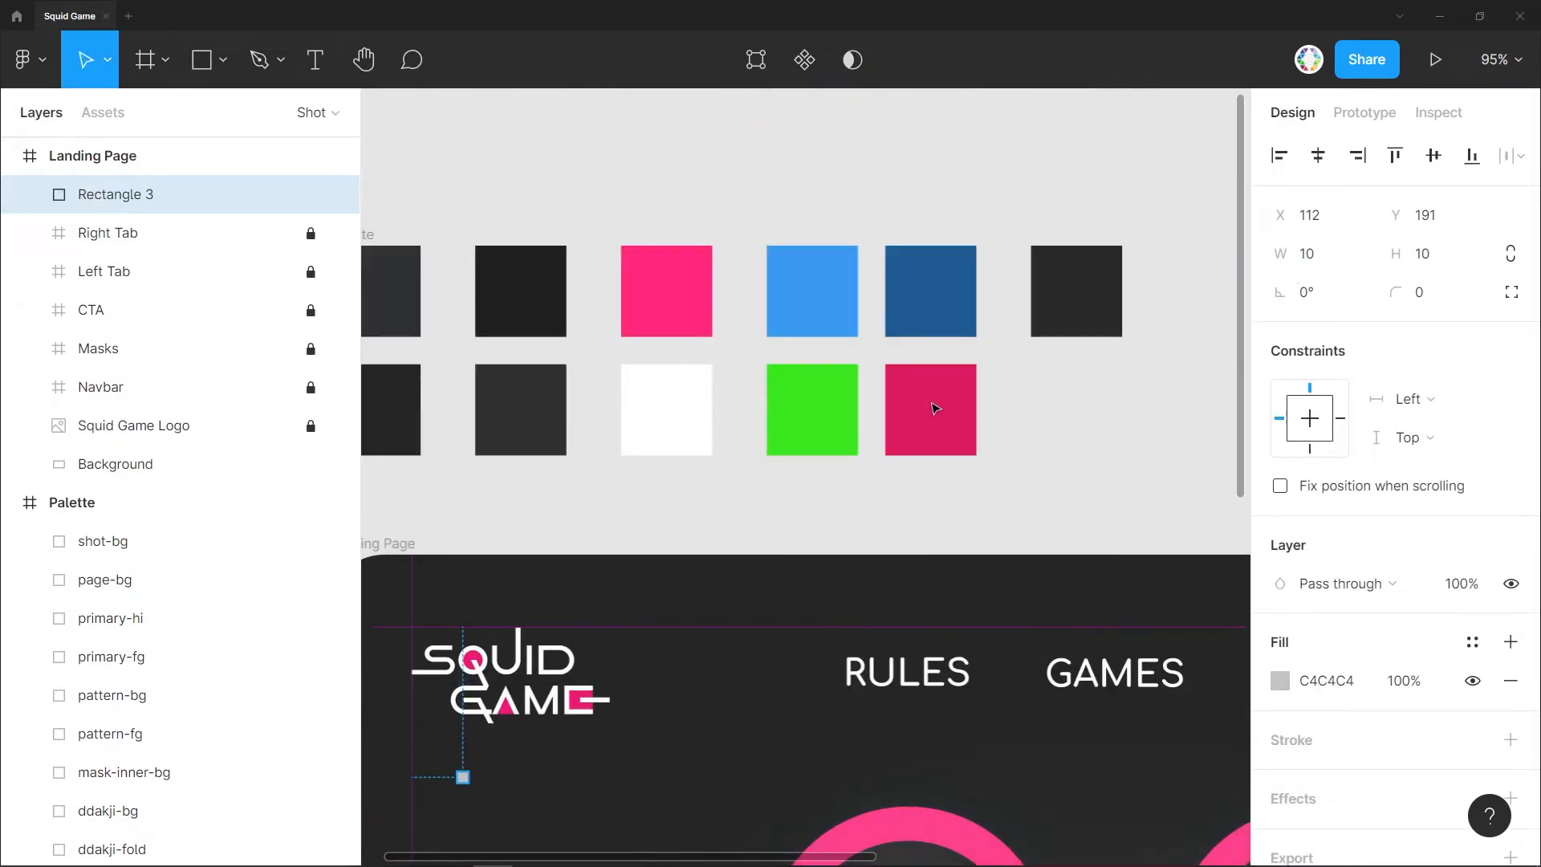
scroll(887, 492, "left", 1)
scroll(886, 492, "down", 1)
left_click(1279, 680)
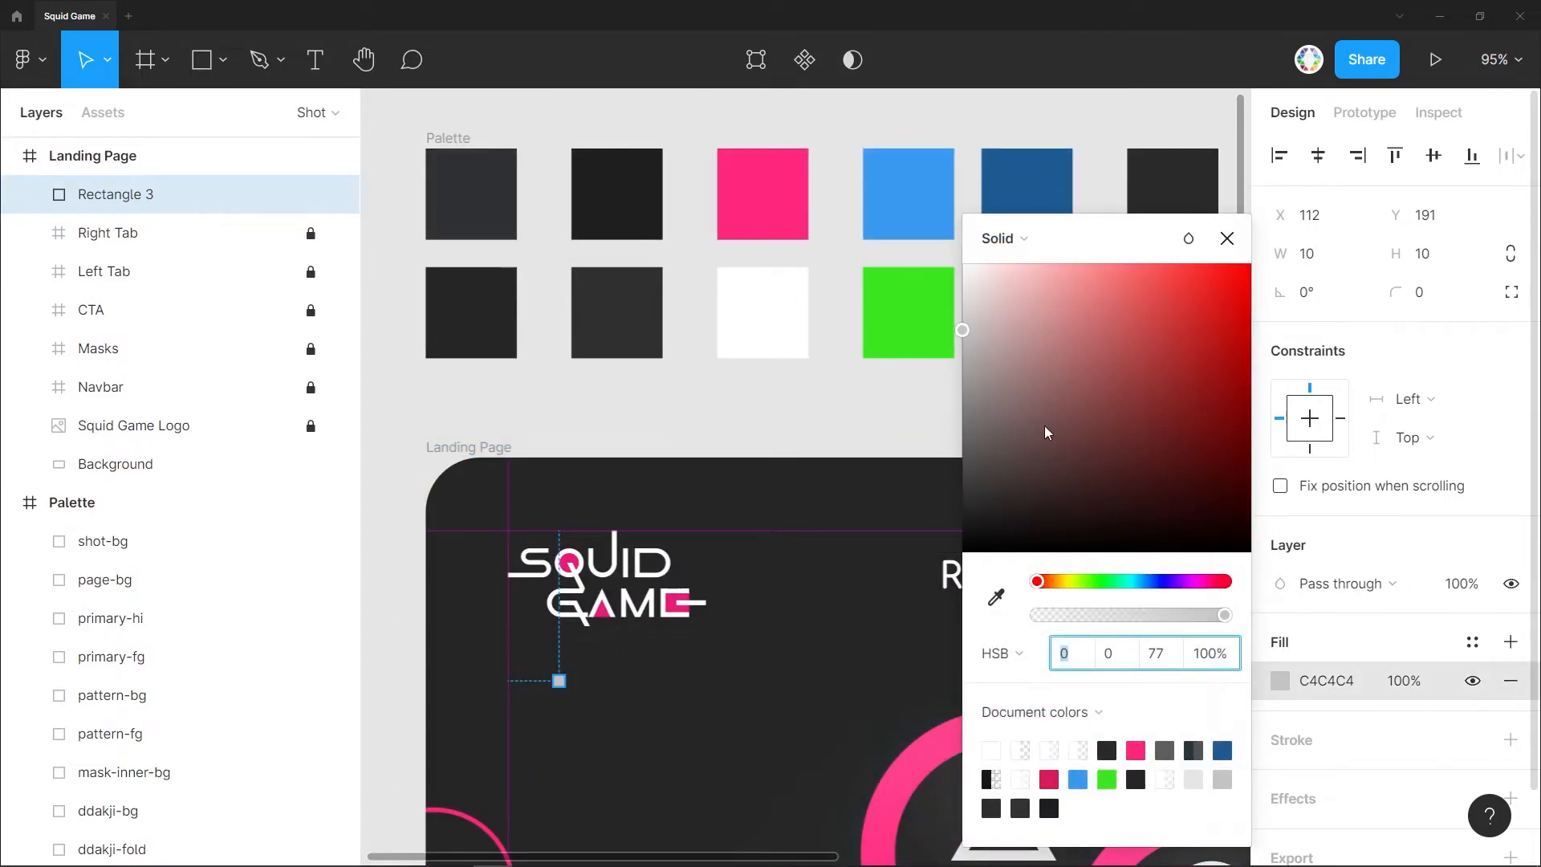
left_click(618, 191)
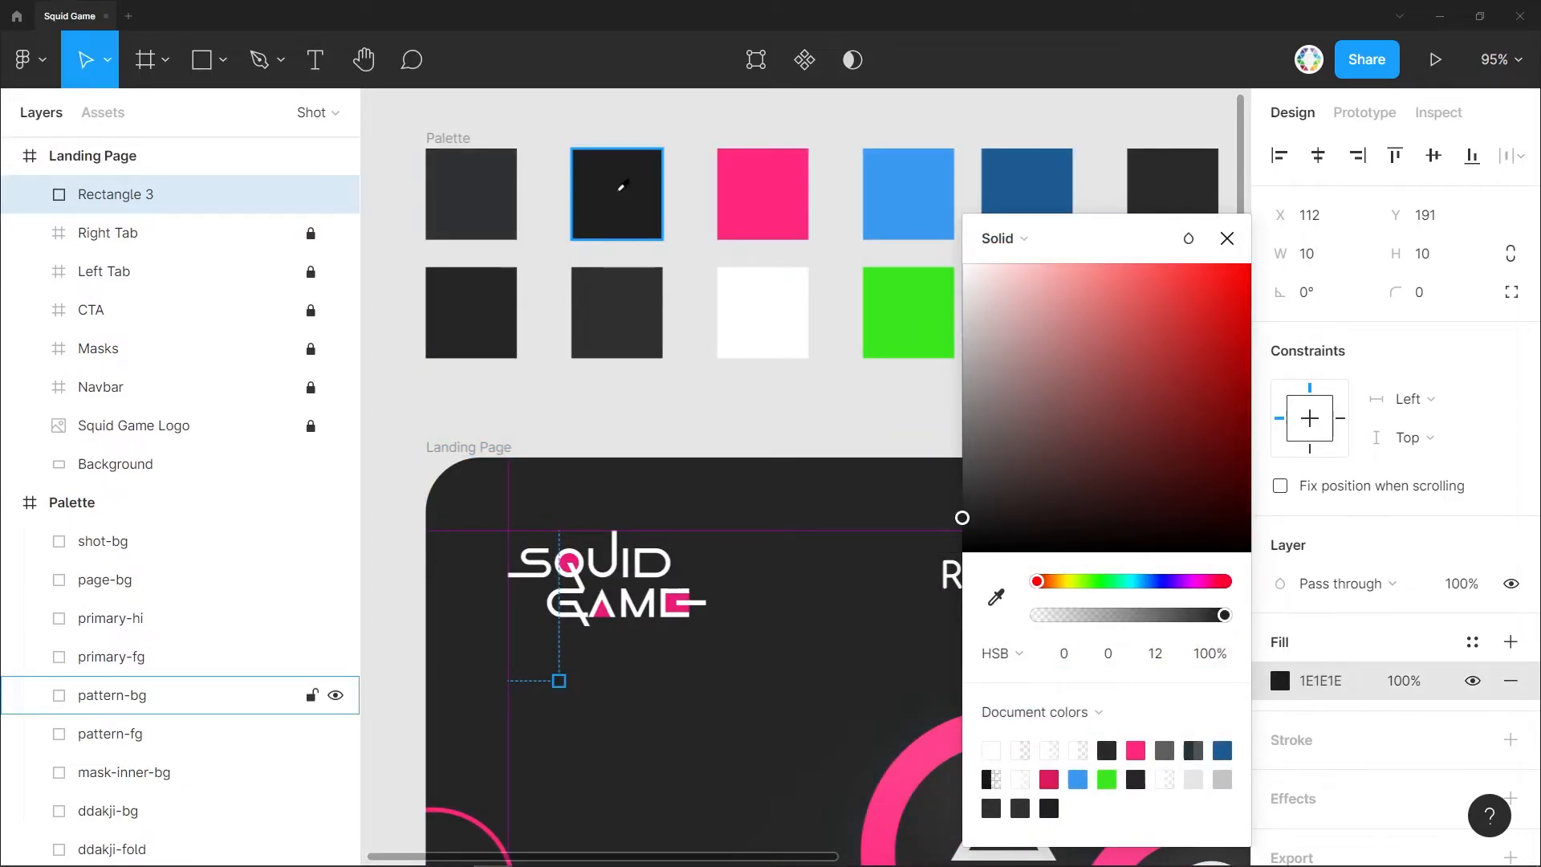
left_click(1510, 642)
left_click(1510, 680)
Add a stroke to the small square using the palette's 303030 swatch.
left_click(1511, 739)
left_click(1280, 778)
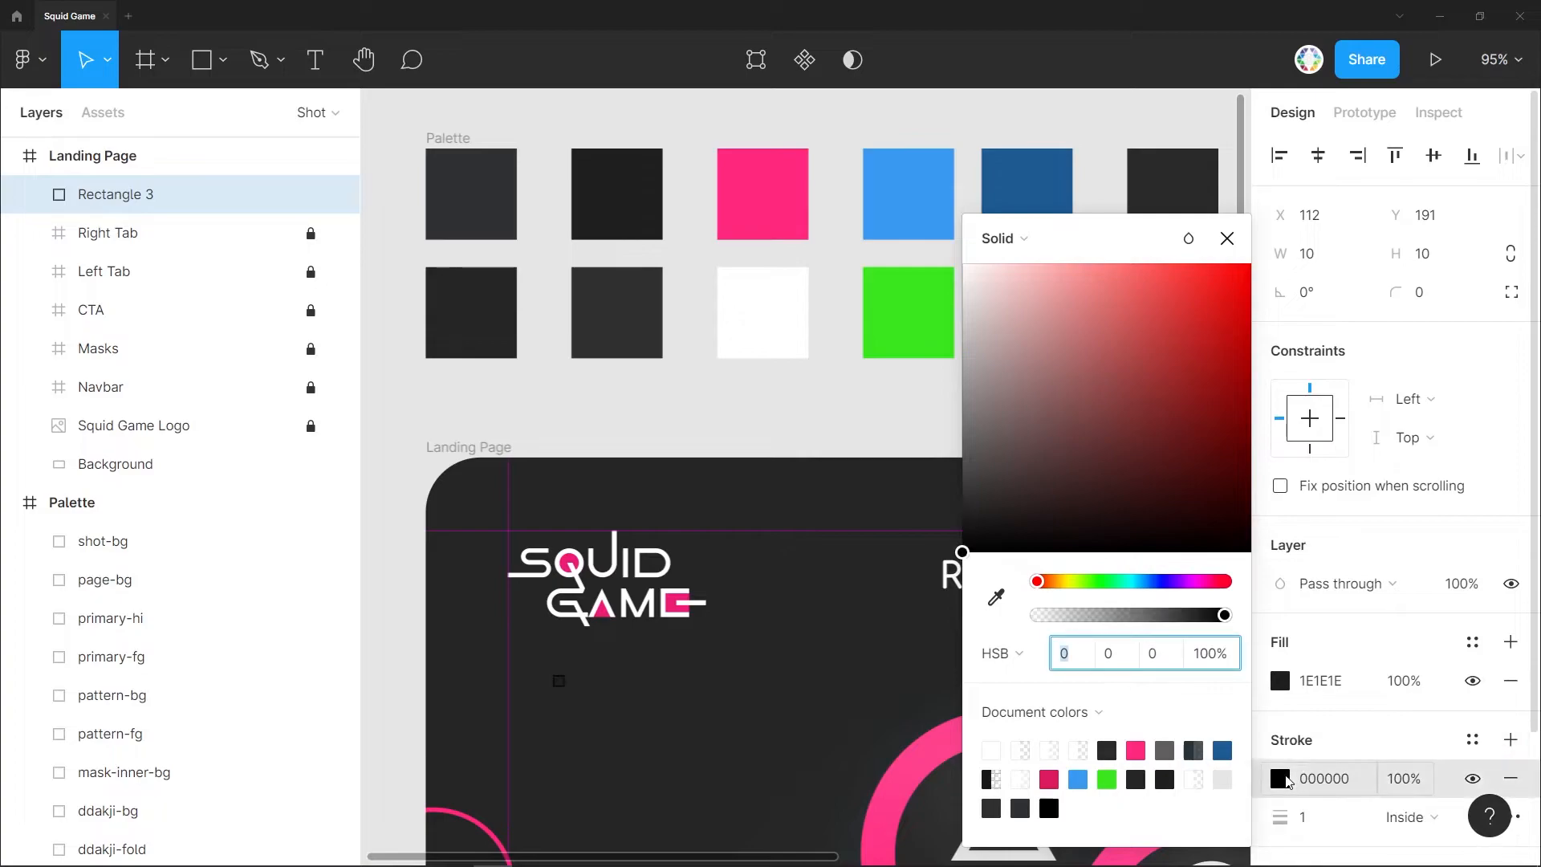
left_click(996, 597)
left_click(616, 312)
Set the small square's stroke to width 2, aligned Inside, and lighten its color to 363636.
left_click(1409, 817)
left_click(1419, 833)
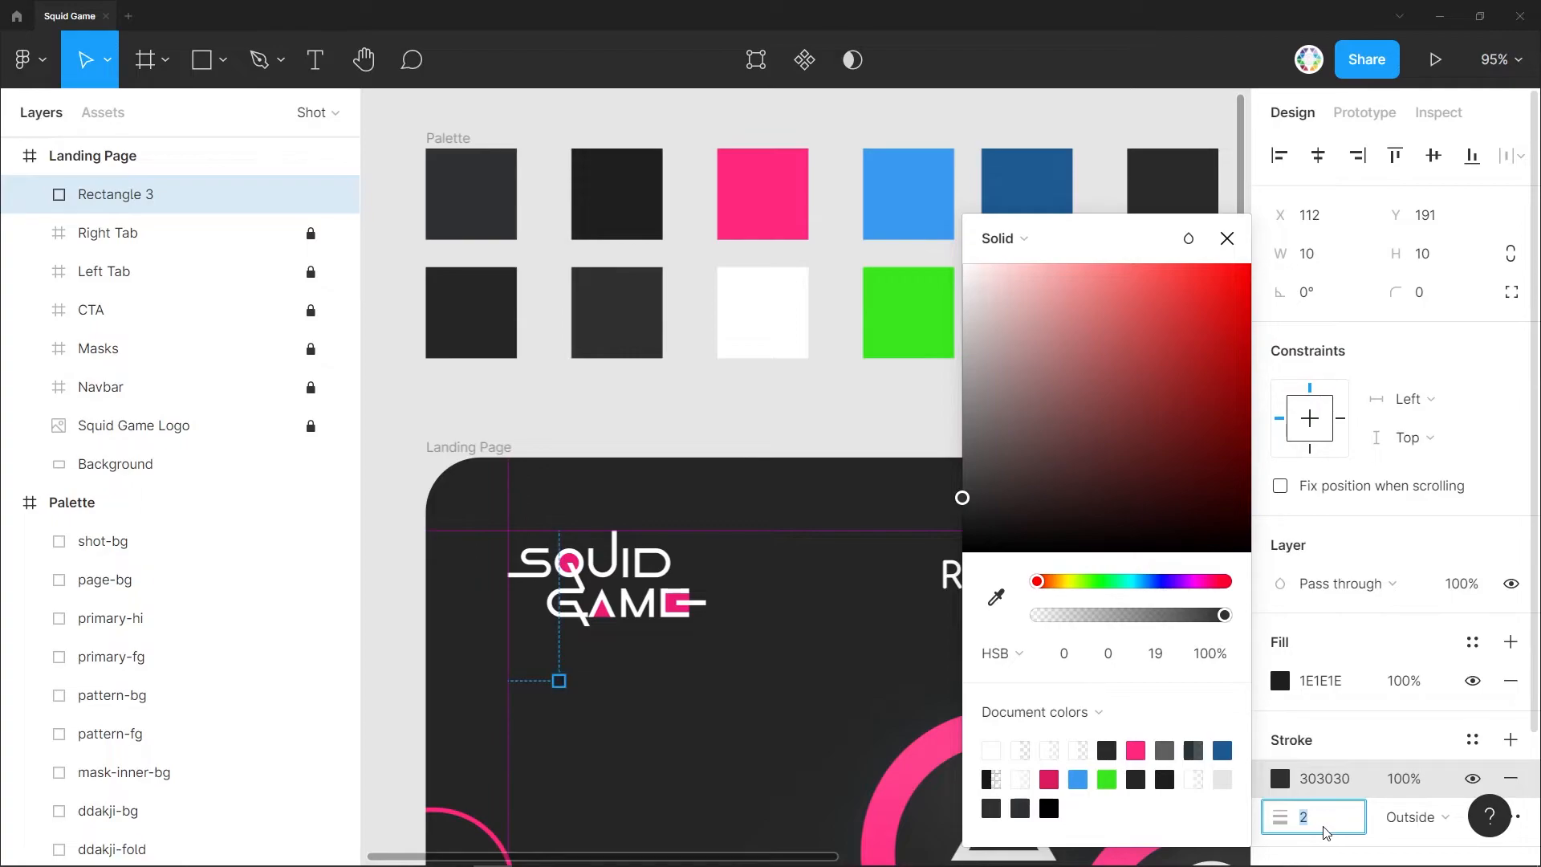
left_click(1414, 817)
left_click(1409, 790)
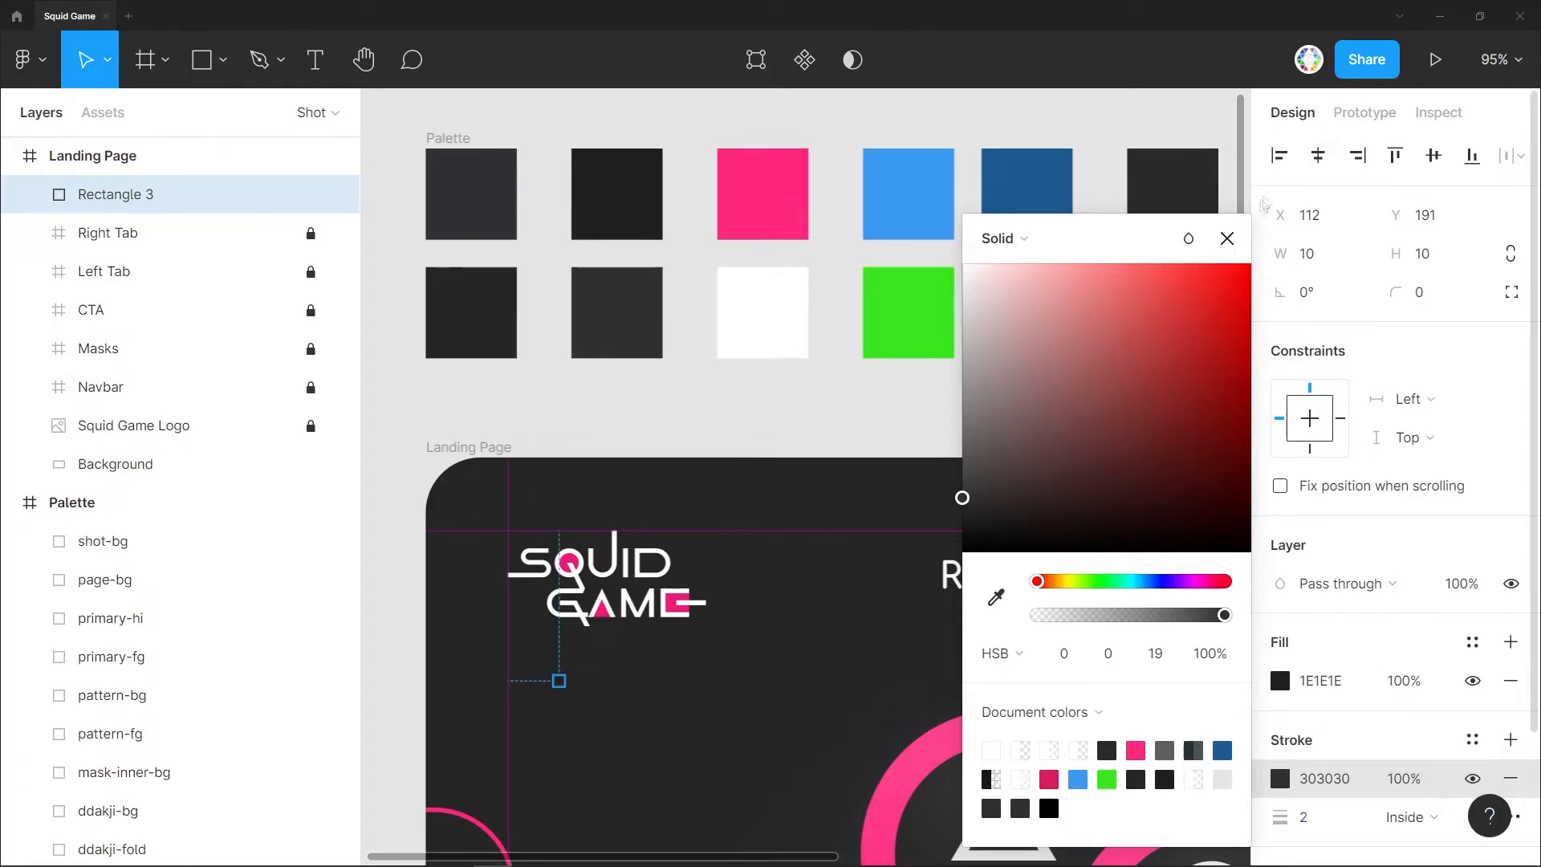
left_click(1161, 653)
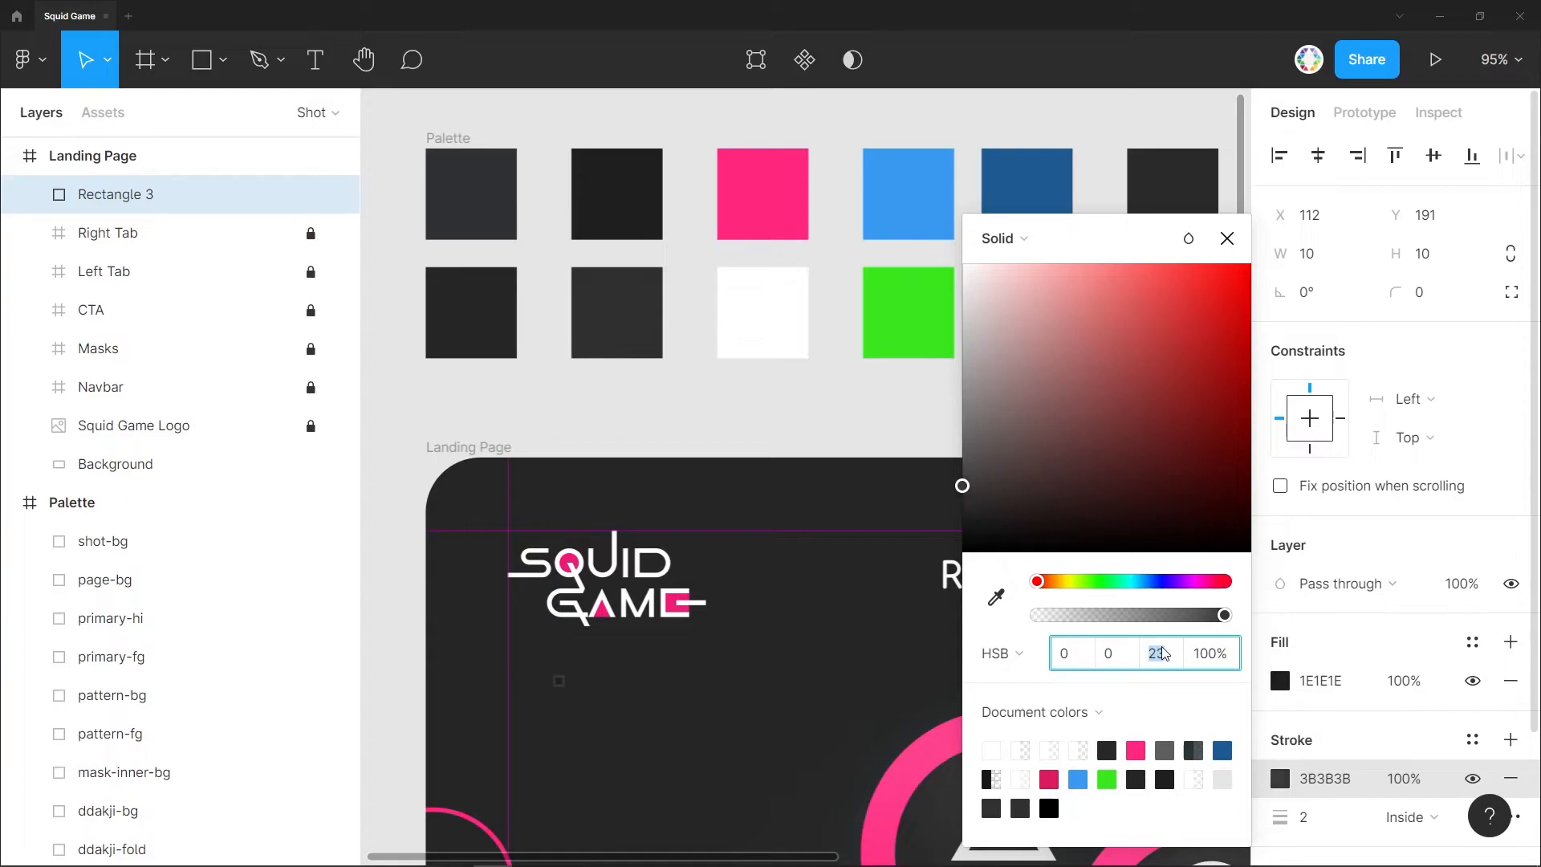
left_click(1237, 243)
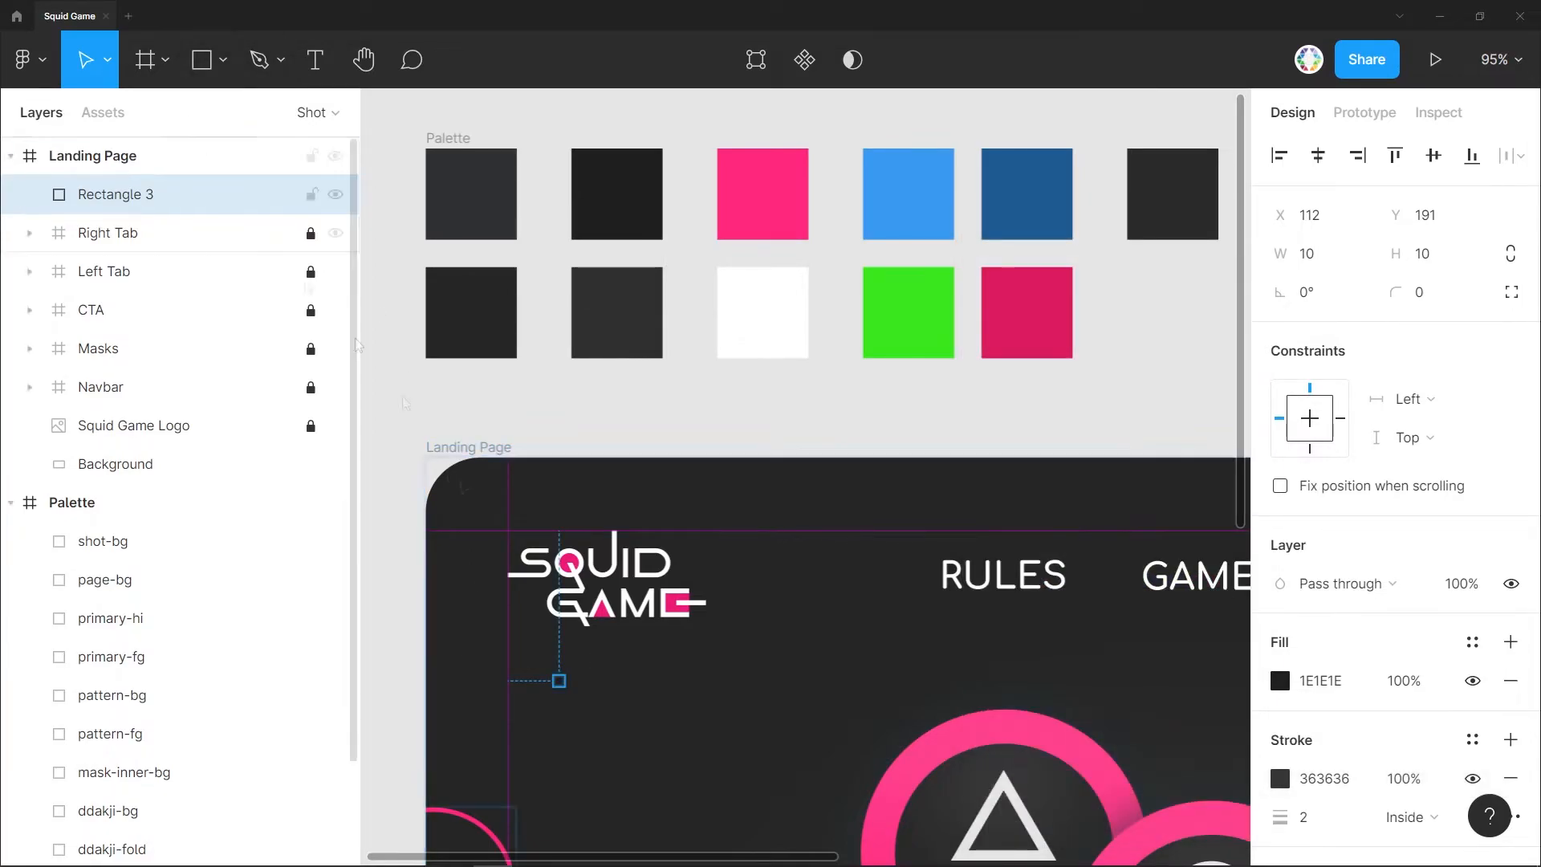
Move the small square near the page's upper corner at 28, 28 and generate a Pattern Hero grid with 25 rows, 40 columns and 25 padding.
left_click_drag(560, 681, 468, 497)
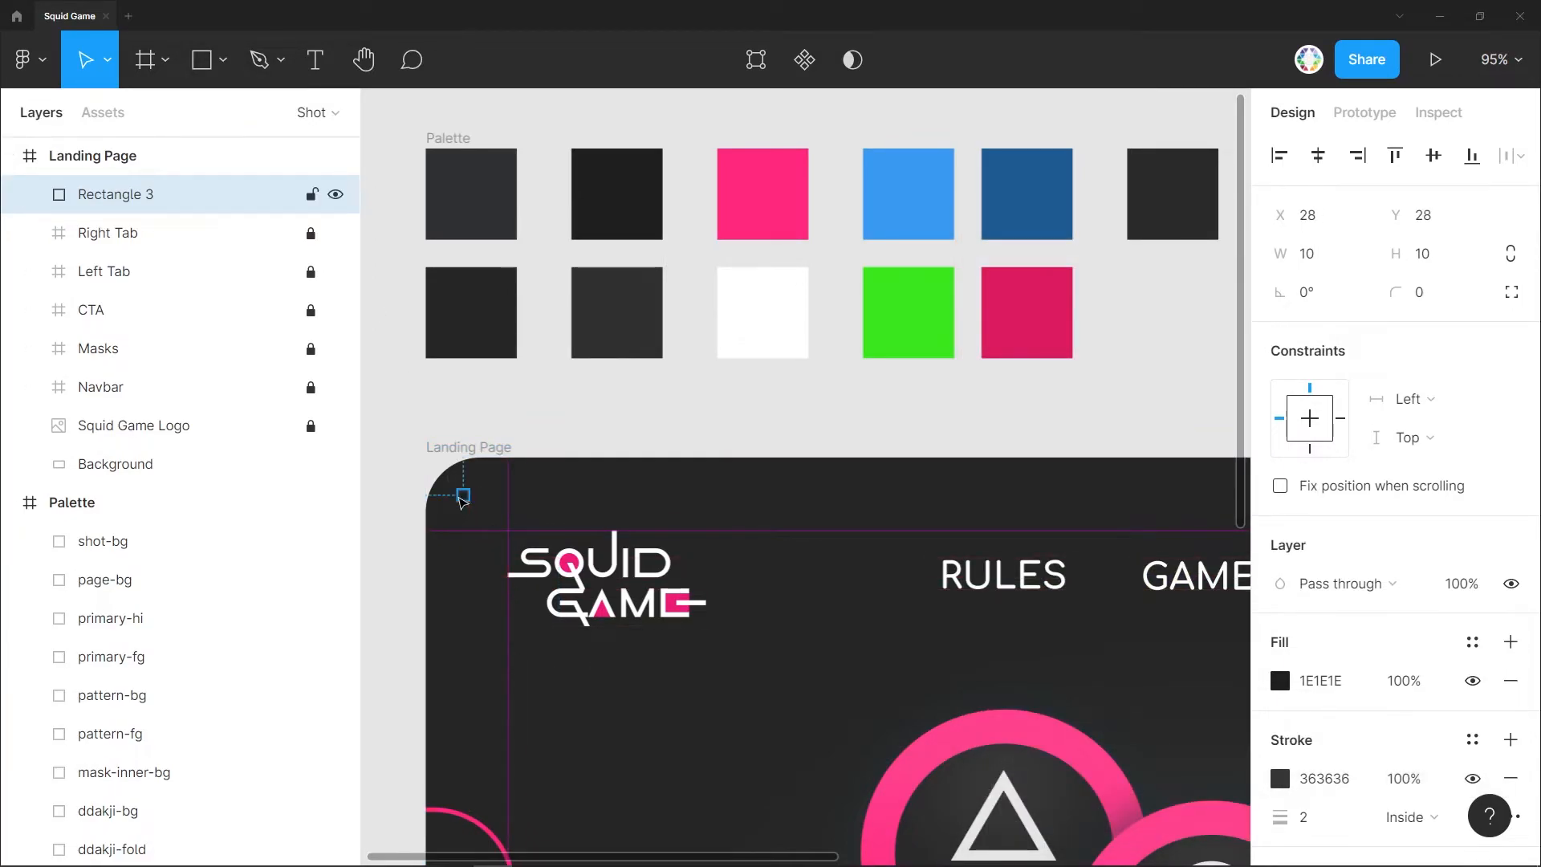
right_click(462, 502)
mouse_move(546, 676)
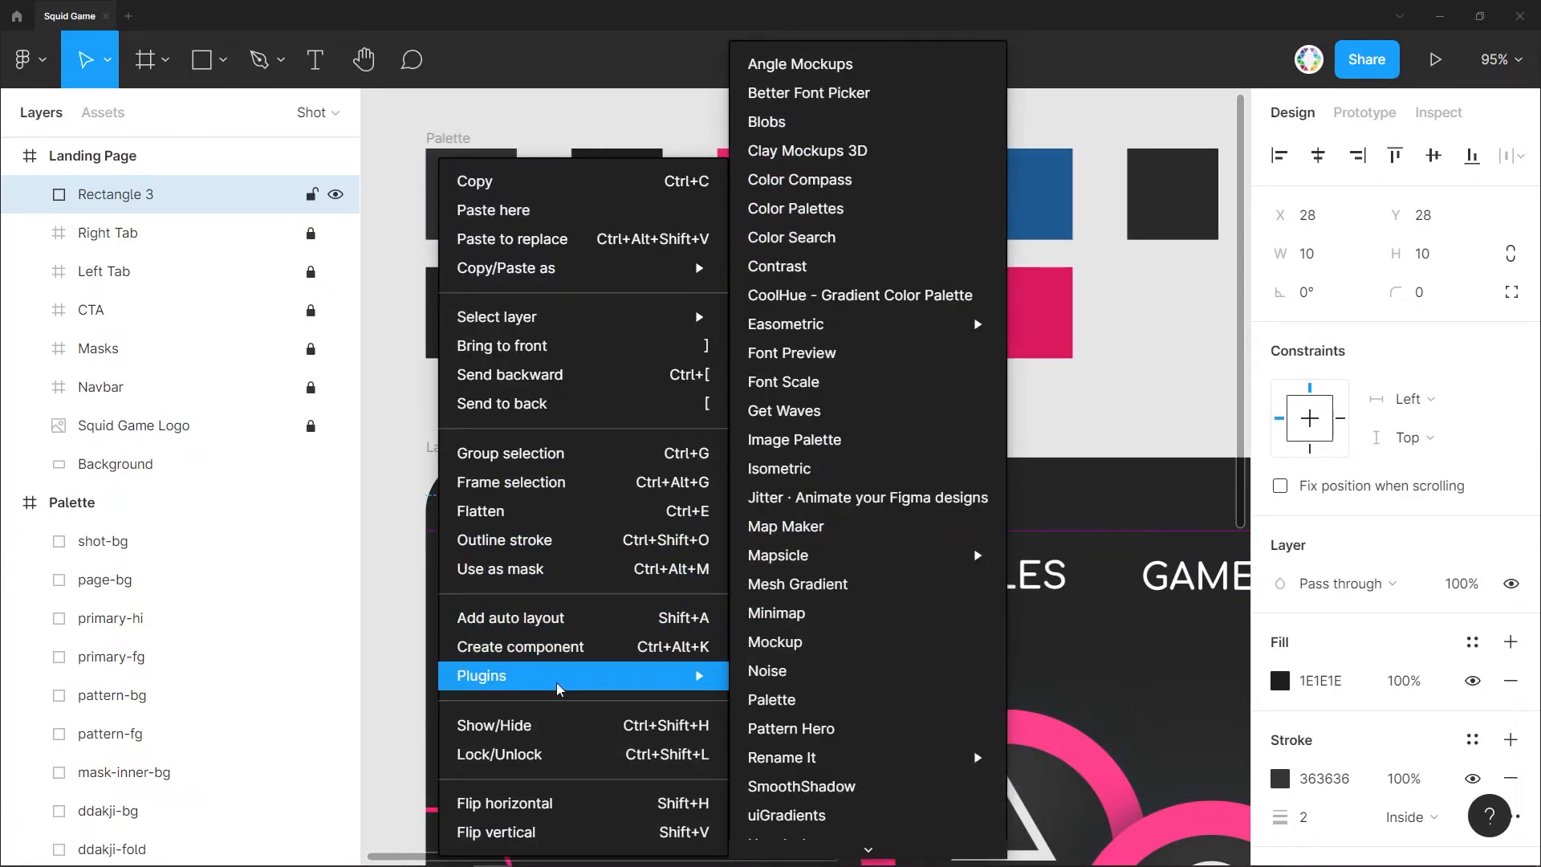
left_click(825, 730)
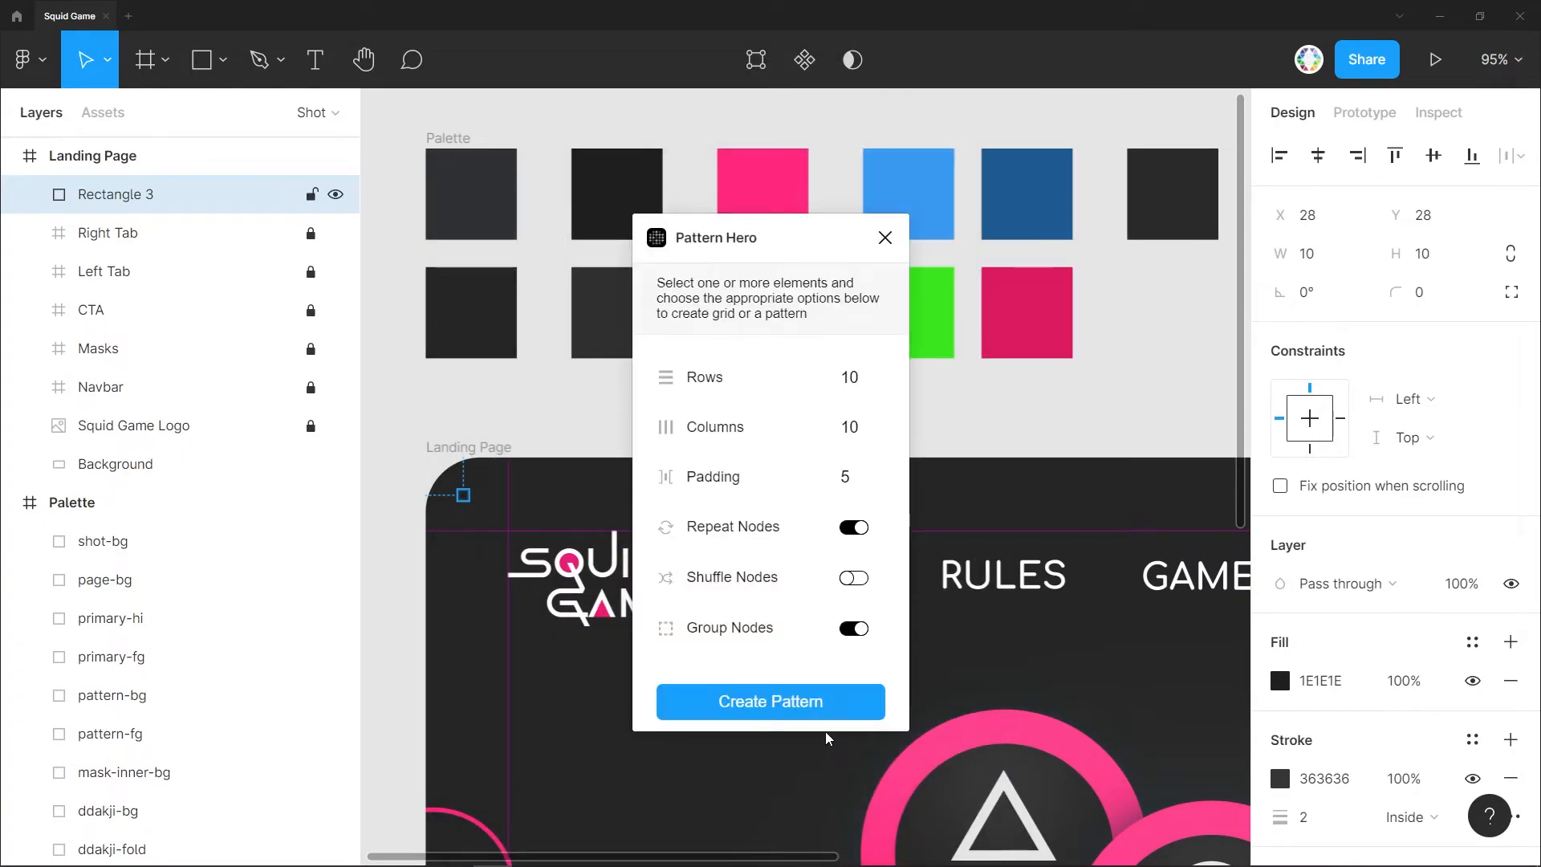
left_click(852, 481)
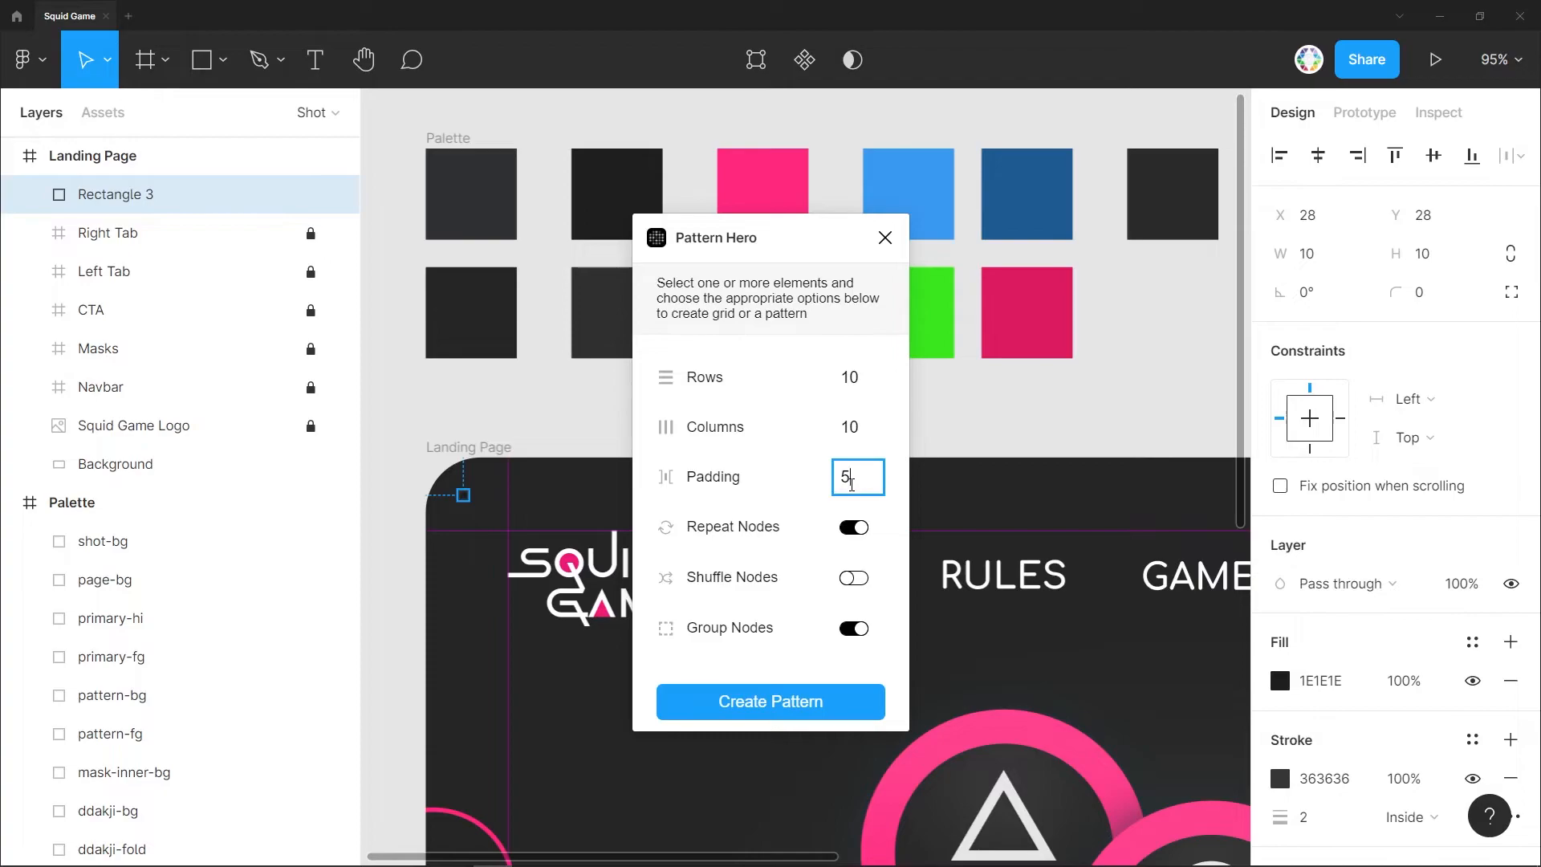
left_click_drag(873, 389, 839, 378)
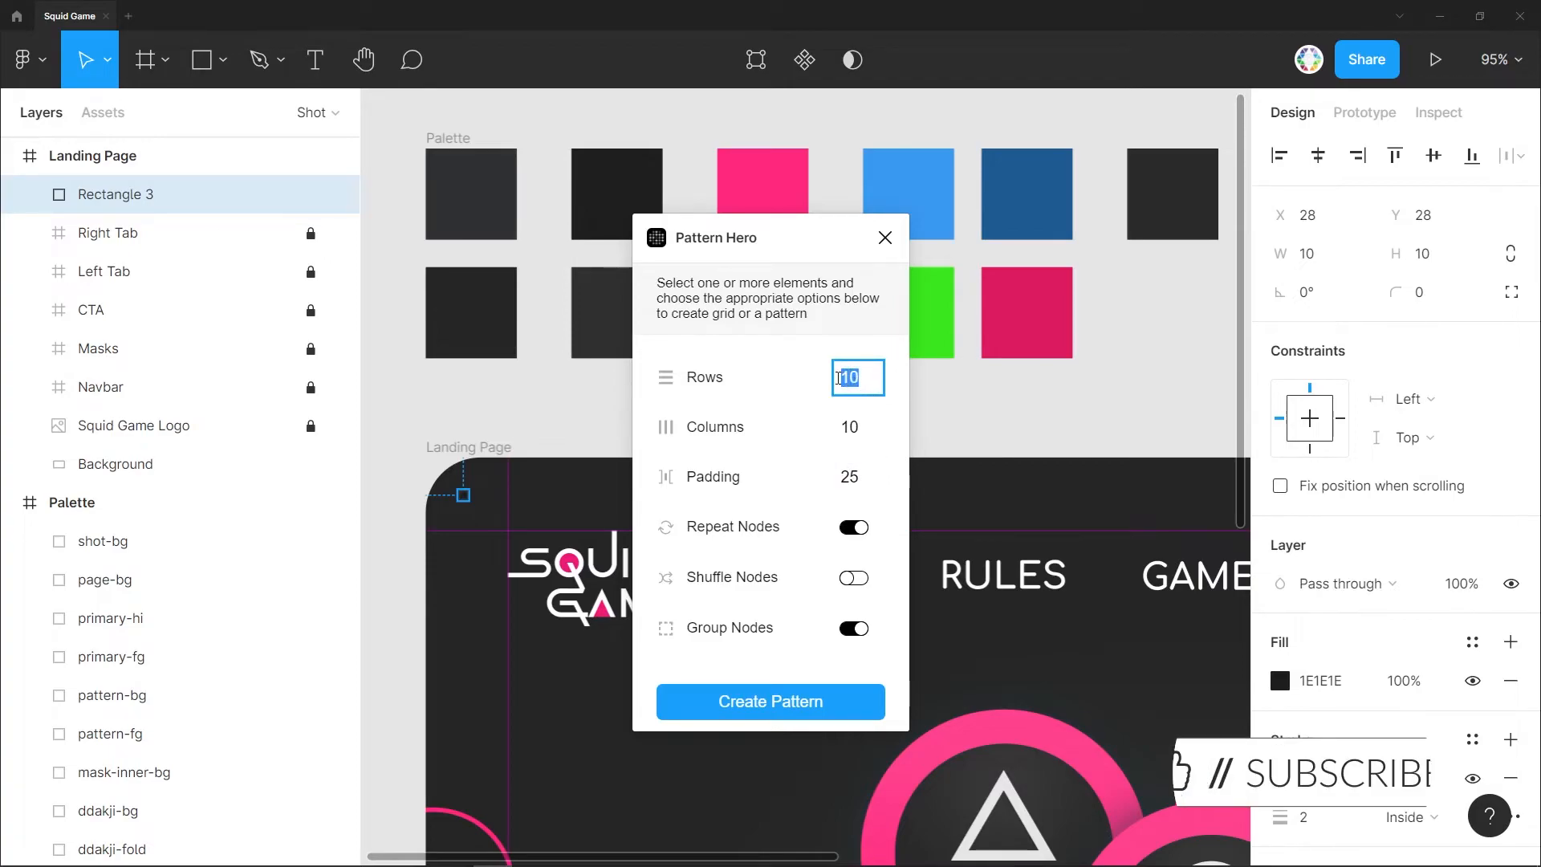
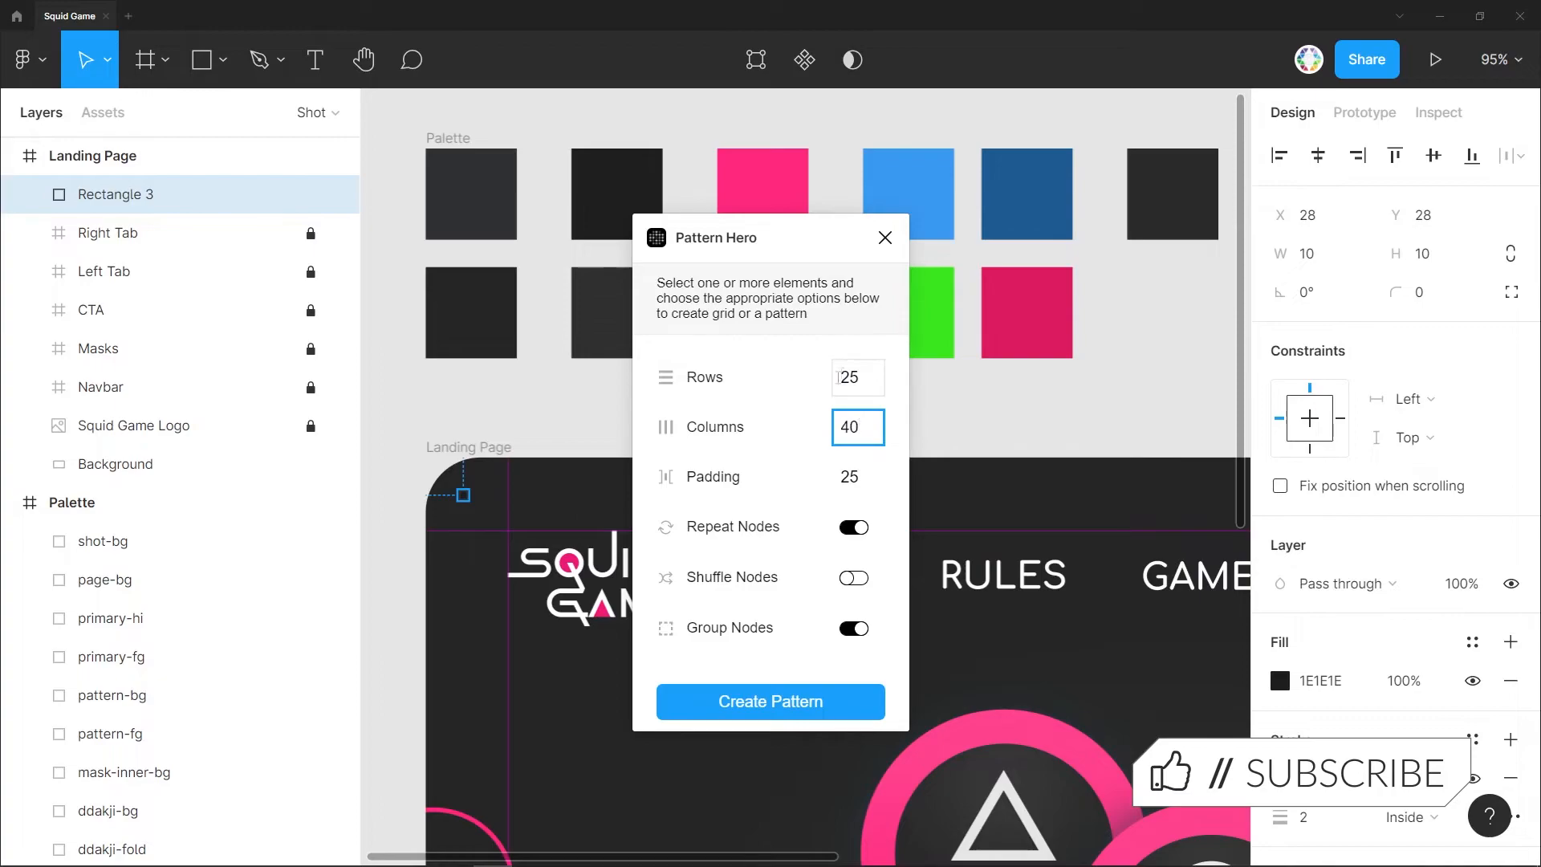
left_click(777, 712)
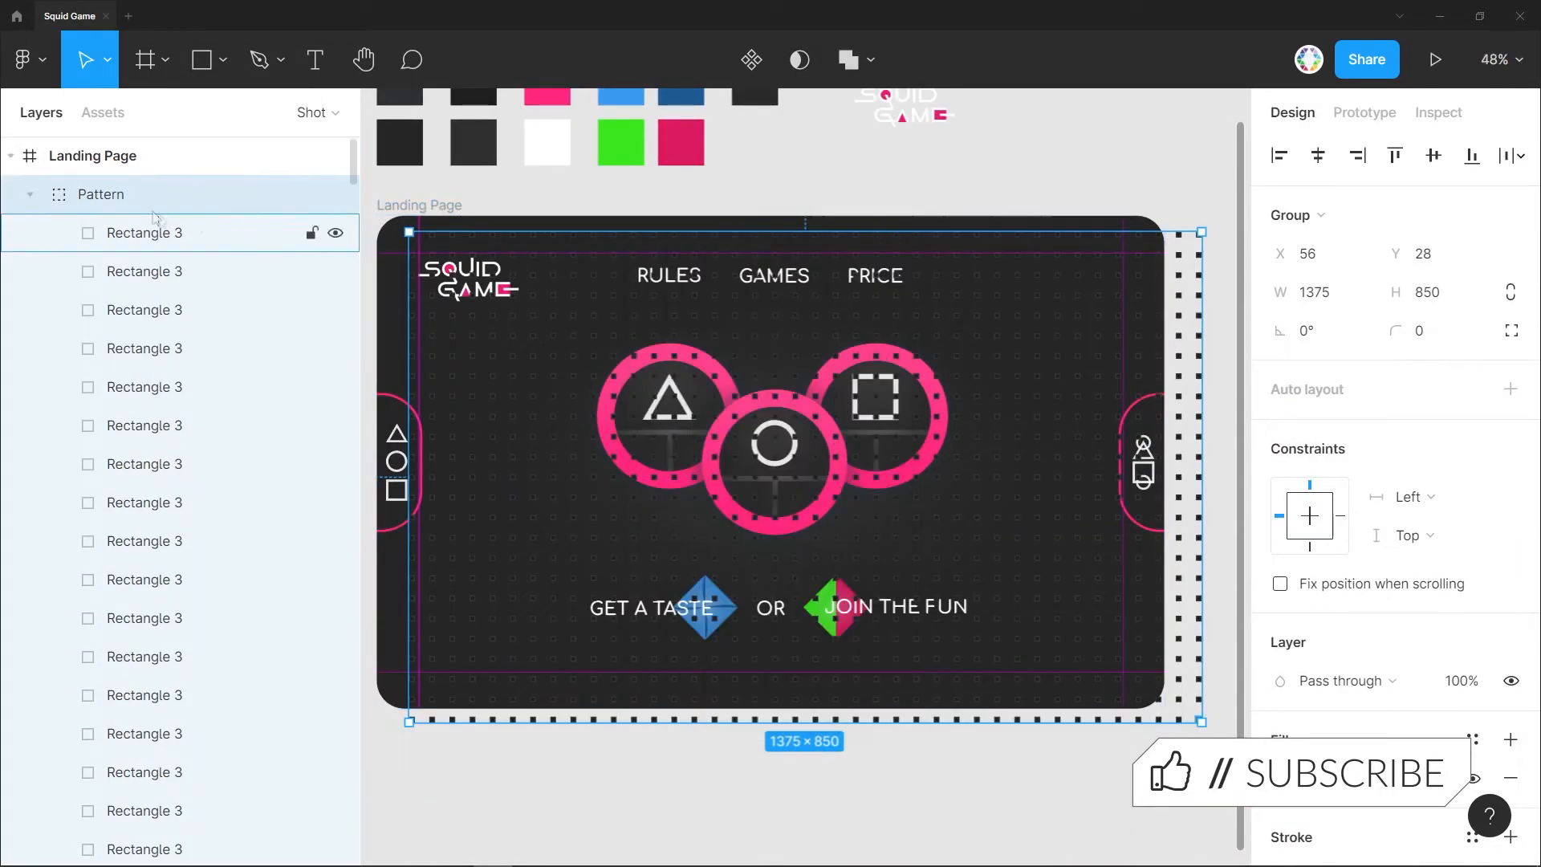
Place the Pattern group between the logo and Background layers and shift it to X -4, Y -2.
left_click(31, 194)
left_click_drag(108, 197, 114, 447)
key("shift+Left")
key("shift+Left")
key("shift+Left")
key("shift+Left")
key("shift+Left")
key("shift+Left")
key("shift+Up")
key("shift+Up")
key("shift+Up")
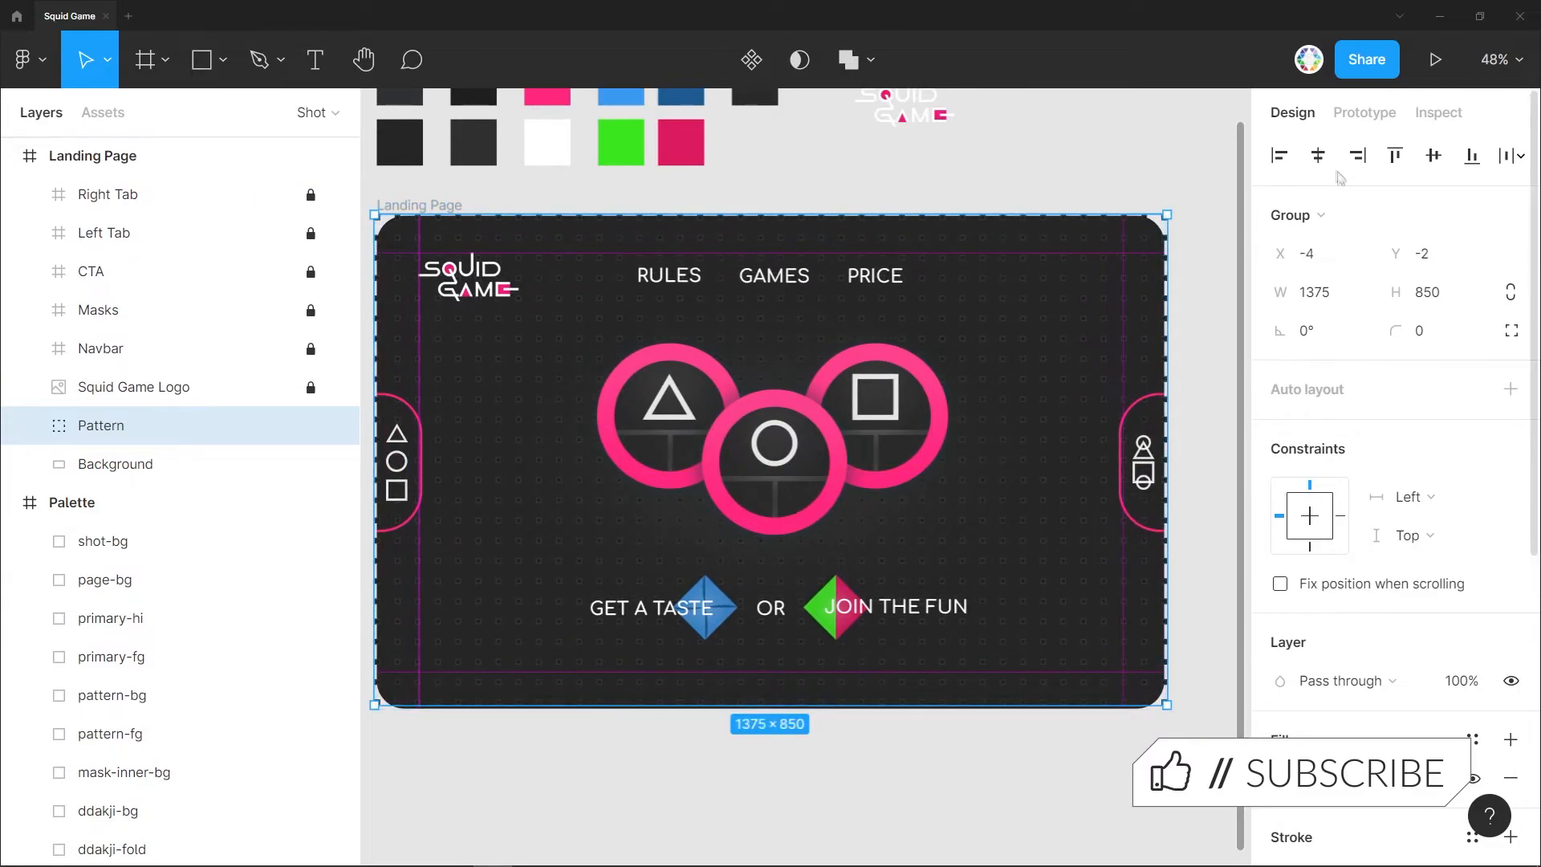
Adjust the extent of the radial gradient glow on the Background layer.
left_click(115, 463)
left_click(1279, 681)
left_click(1221, 205)
left_click_drag(1015, 437, 945, 493)
left_click(1226, 150)
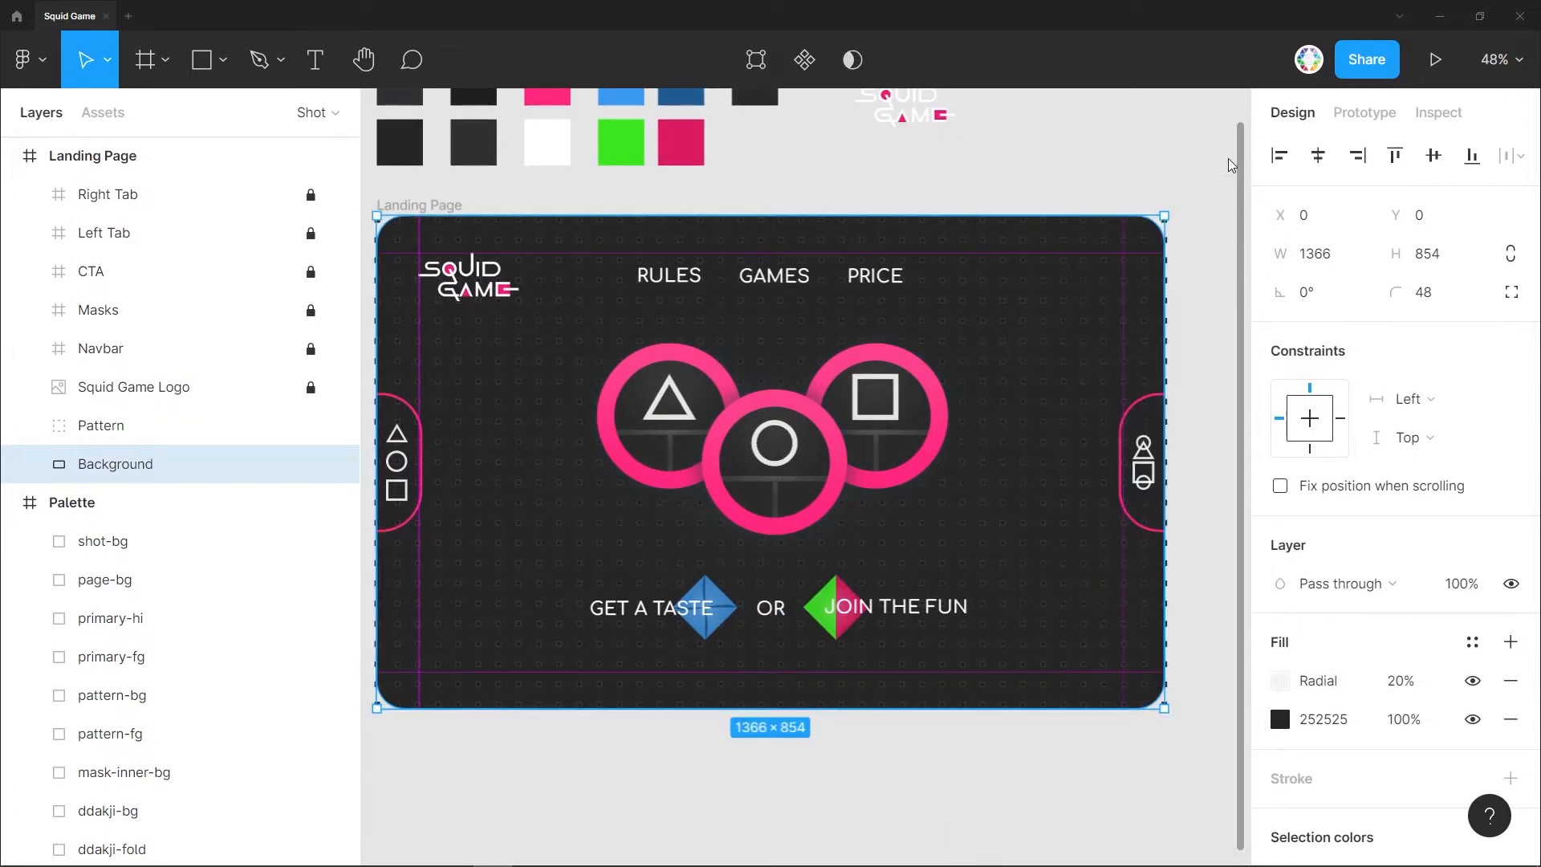
Lower the Pattern group's layer opacity to 80%.
left_click(137, 425)
type("95")
key("Return")
type("84")
key("Return")
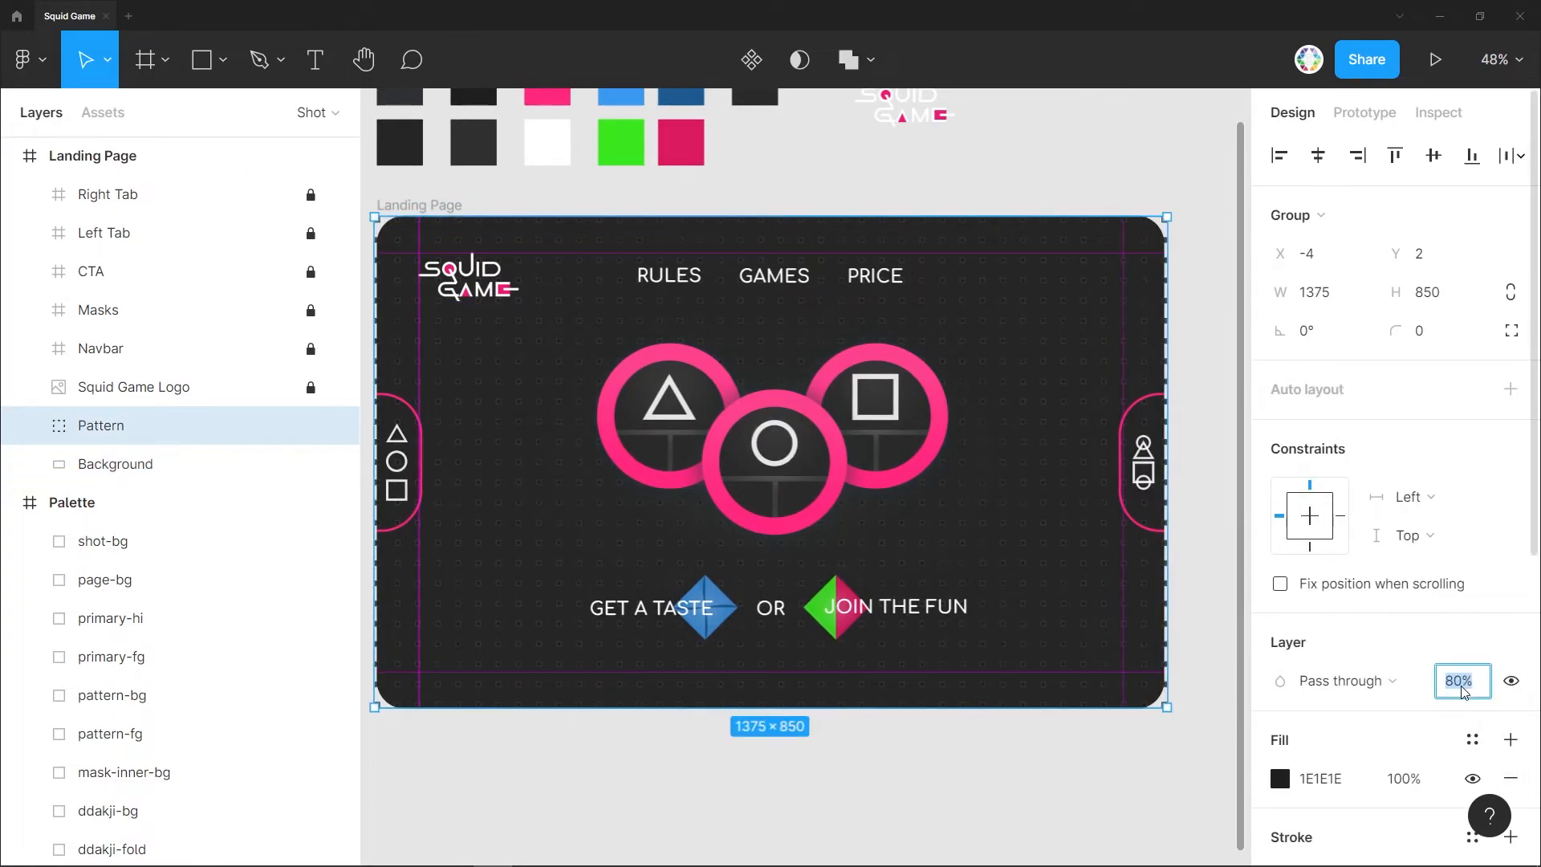
Take one square out of the Pattern group, delete the rest of the group, and move the square to 259, 246.
left_click(30, 426)
left_click_drag(80, 464, 74, 412)
left_click(30, 464)
left_click(101, 463)
key("Delete")
left_click(112, 425)
mouse_move(1164, 704)
left_mouse_down()
mouse_move(562, 393)
mouse_move(529, 360)
left_mouse_up()
Set the small square's stroke to width 1 and darken its color to 303030.
left_click(1299, 829)
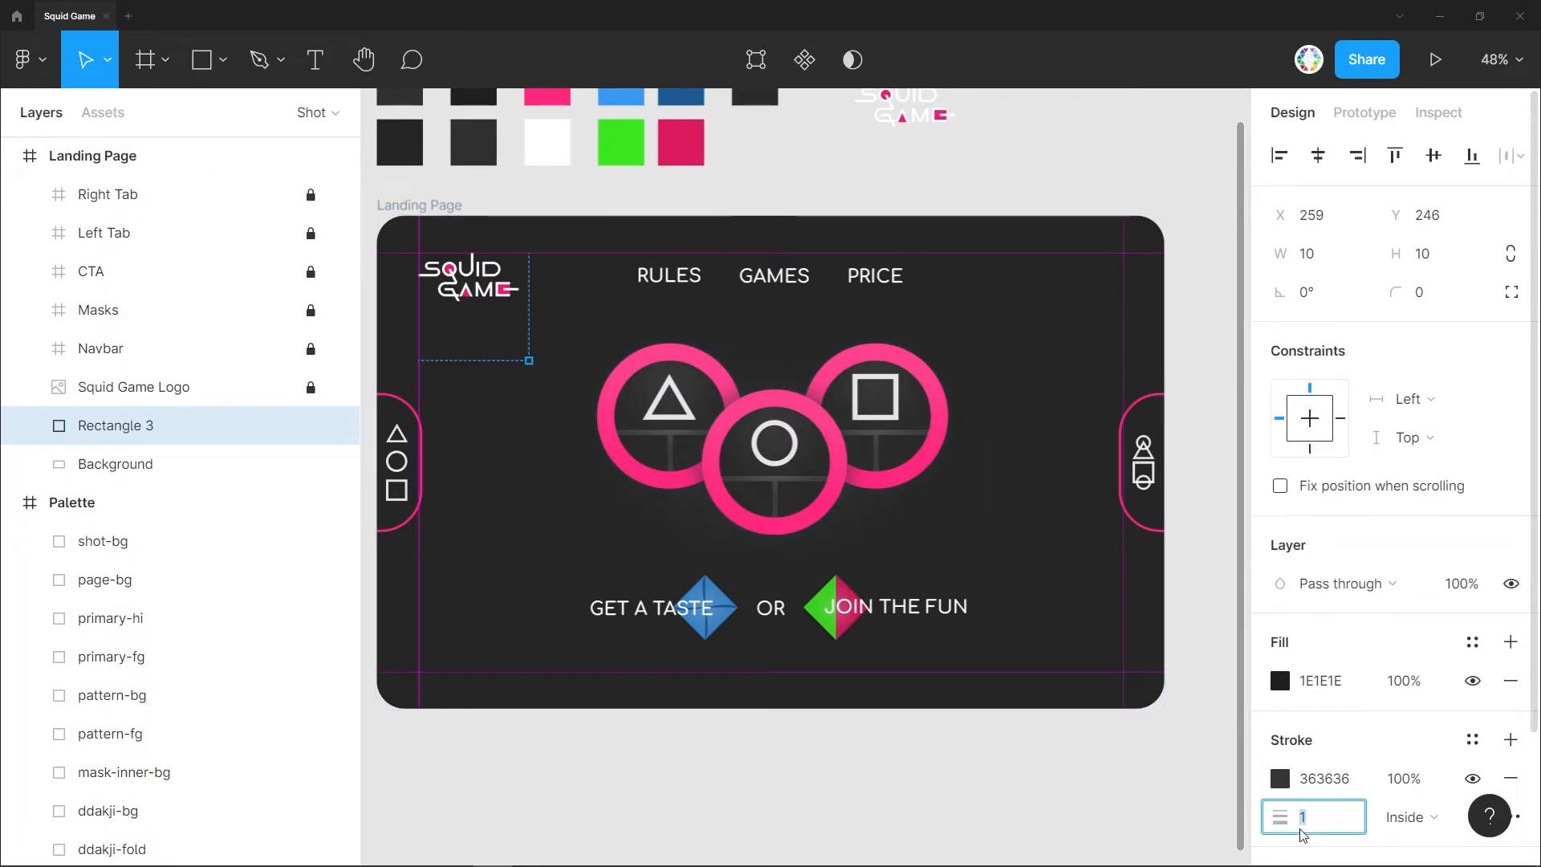
left_click(1281, 780)
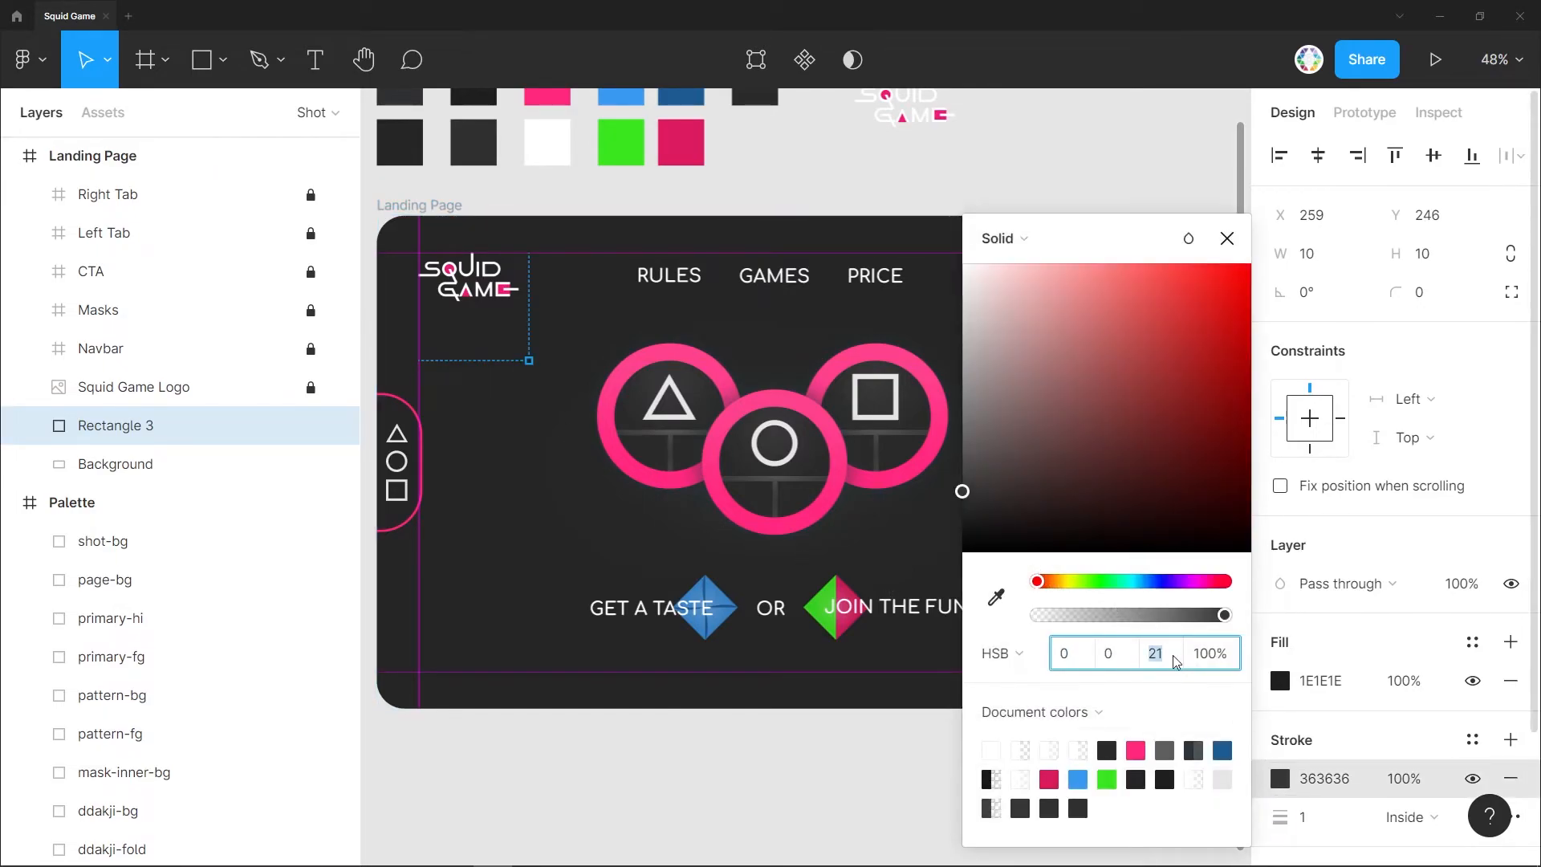
key("Escape")
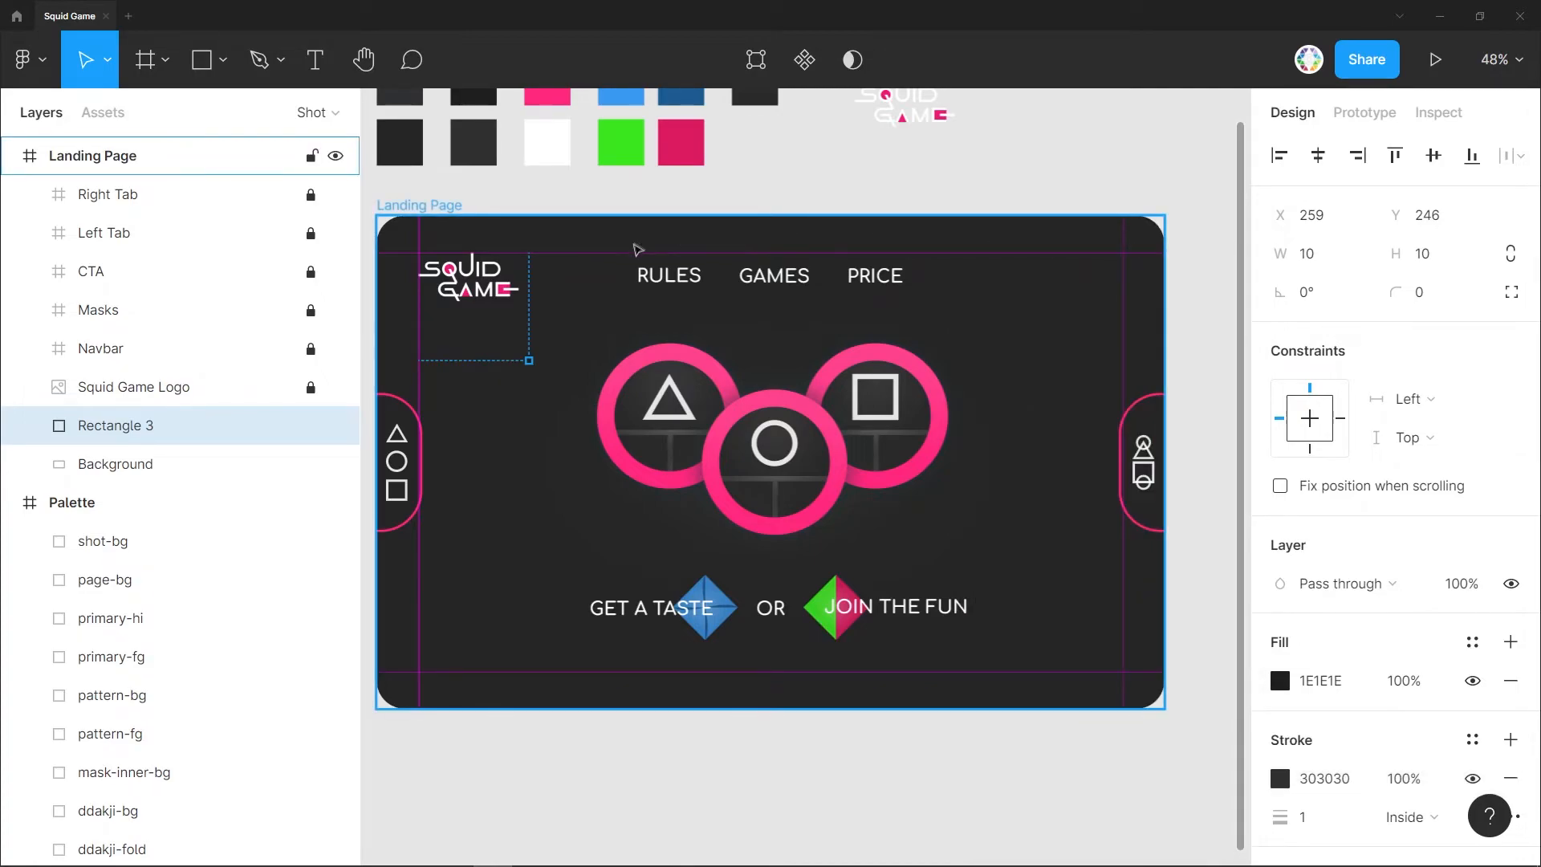
Move the small square to 25, 25 and generate a Pattern Hero grid from it with 27 rows and 42 columns.
left_click_drag(529, 360, 394, 233)
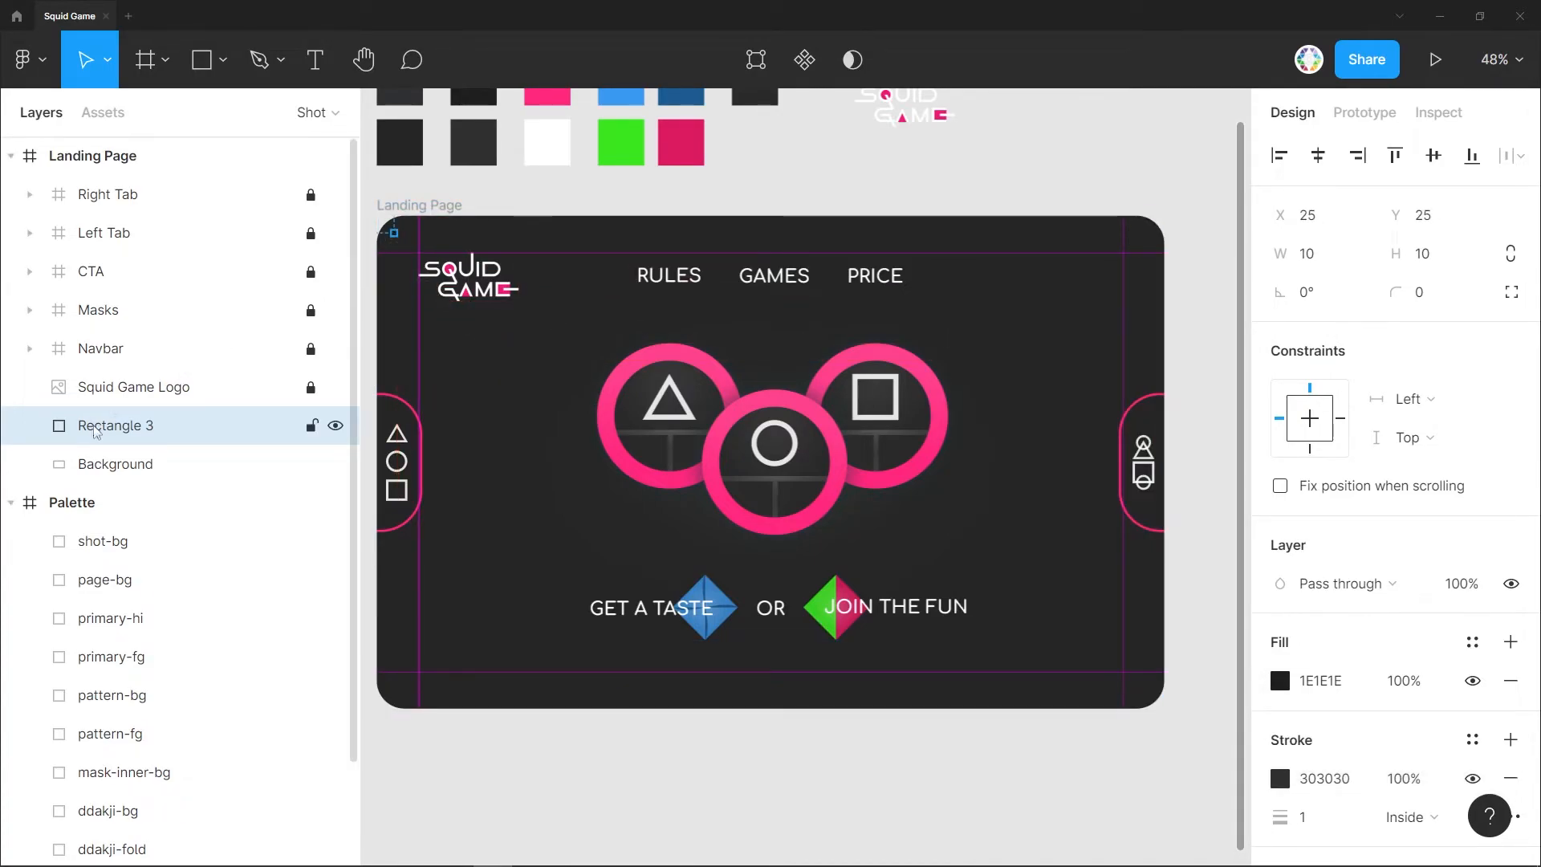
right_click(194, 410)
mouse_move(241, 671)
left_click(574, 731)
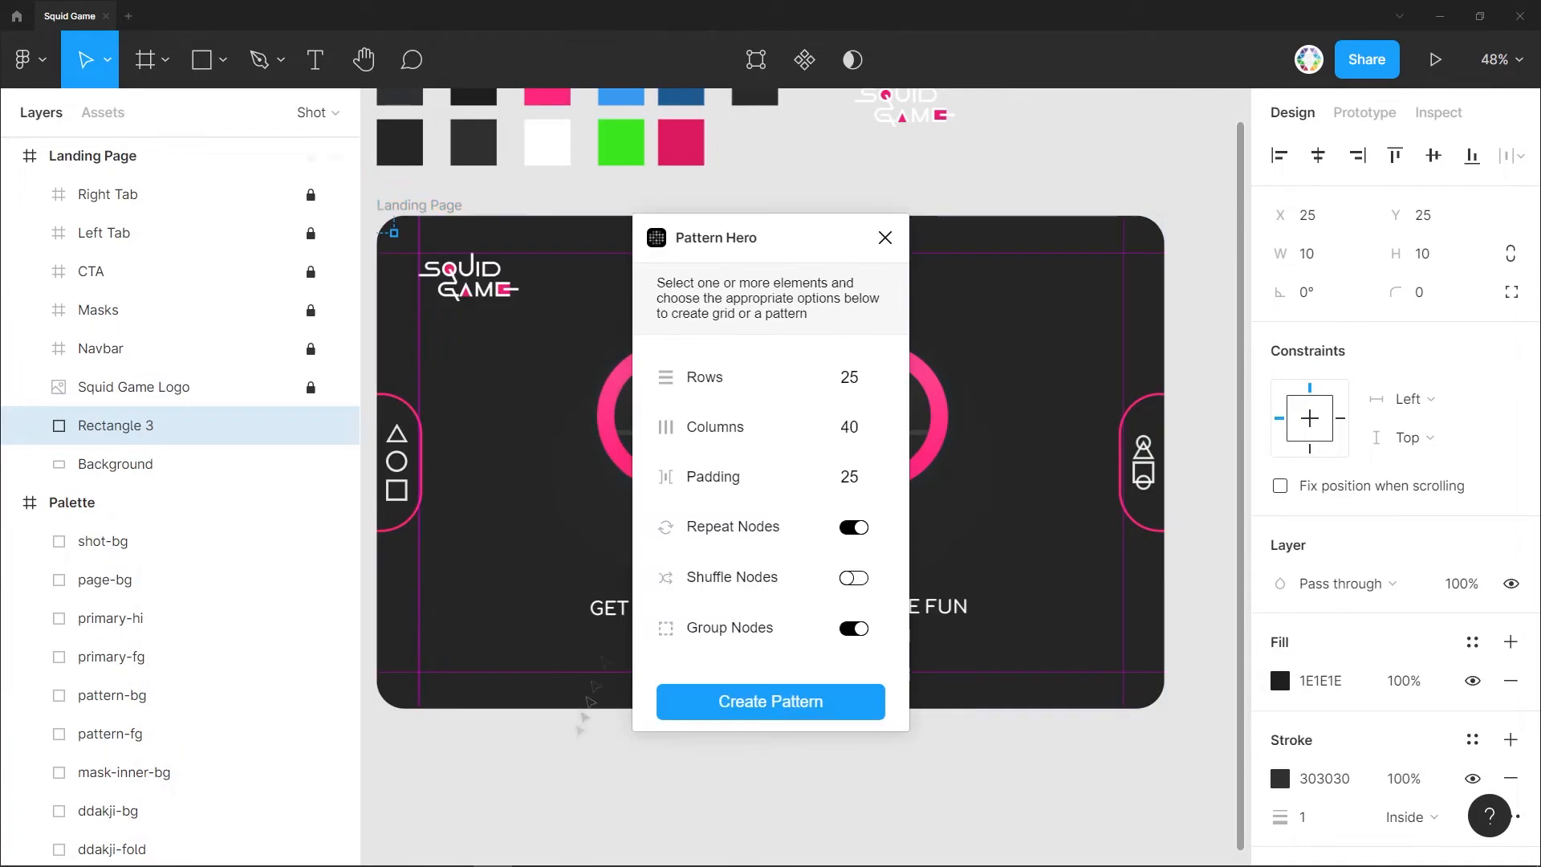
type("27")
key("Tab")
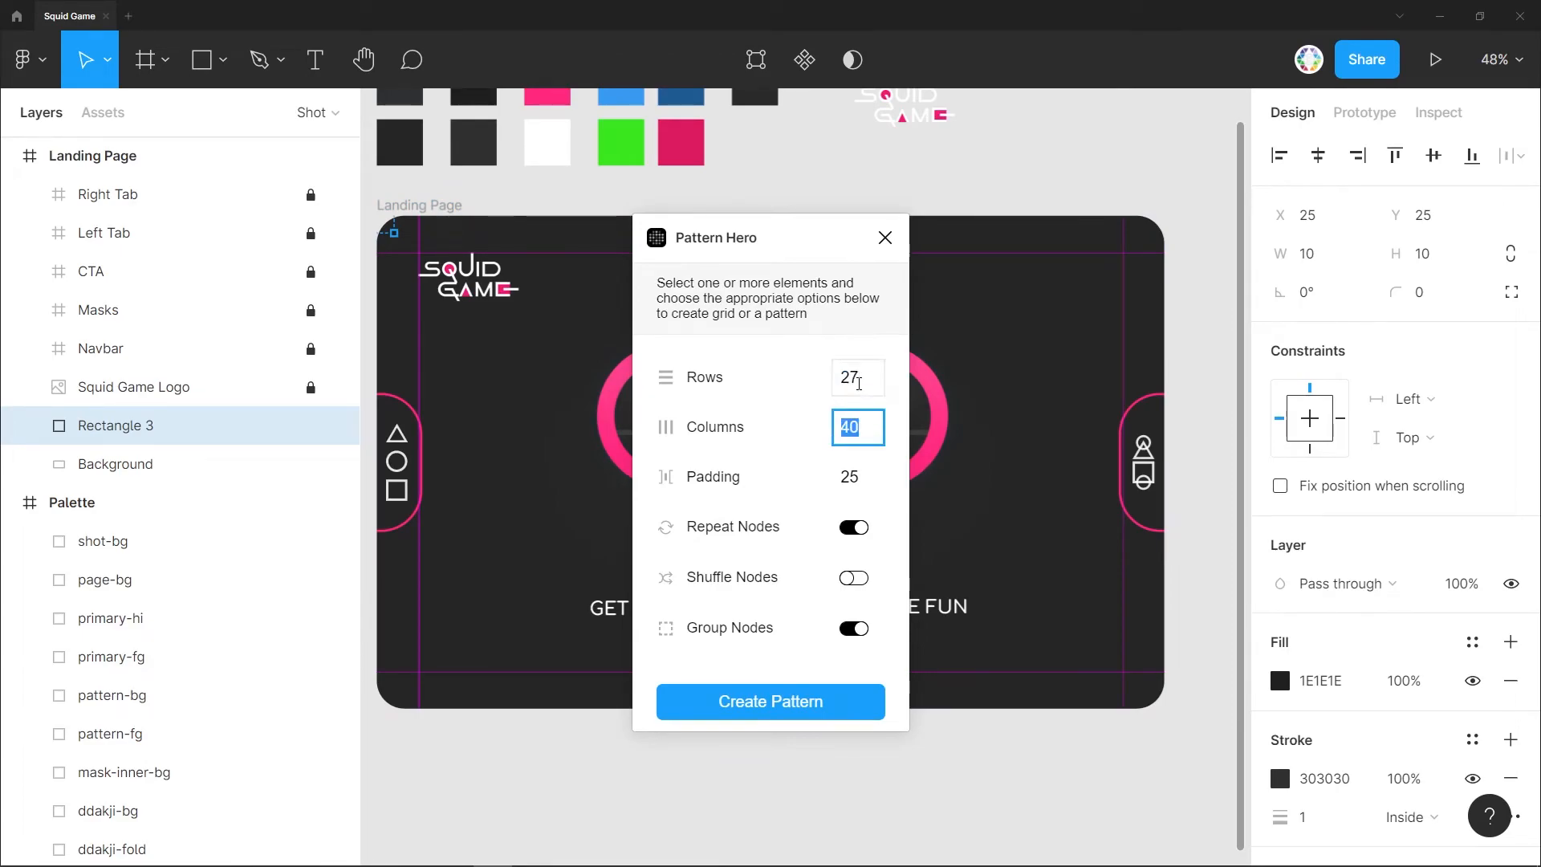
type("42")
key("Tab")
left_click(742, 703)
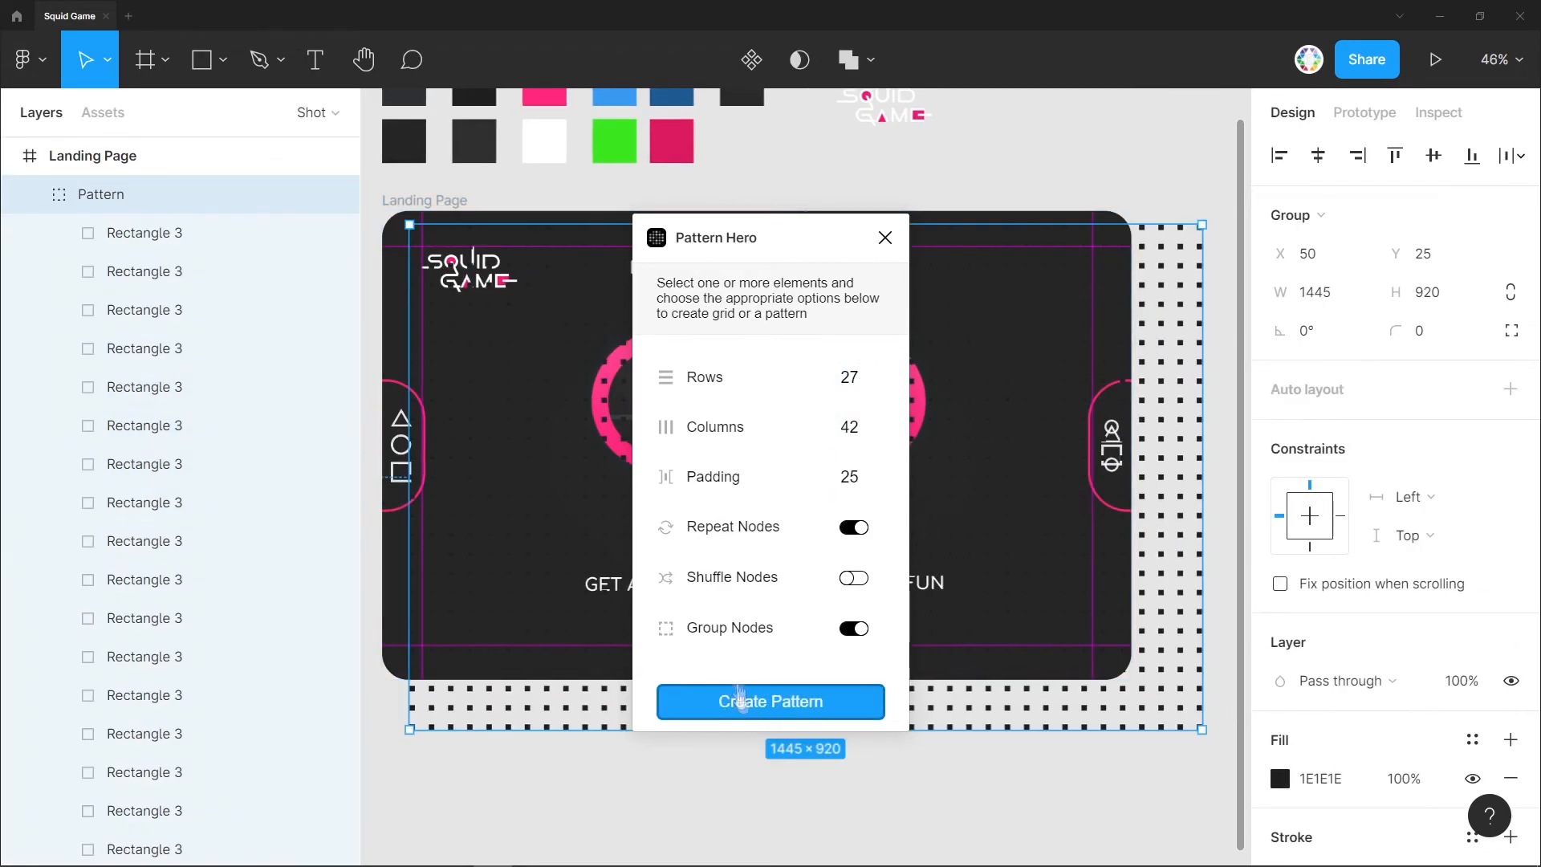
Place the new Pattern group directly above Background and center it horizontally and vertically on the Landing Page.
left_click(892, 247)
left_click(31, 195)
left_click_drag(96, 196, 113, 455)
left_click(1317, 155)
left_click(1433, 155)
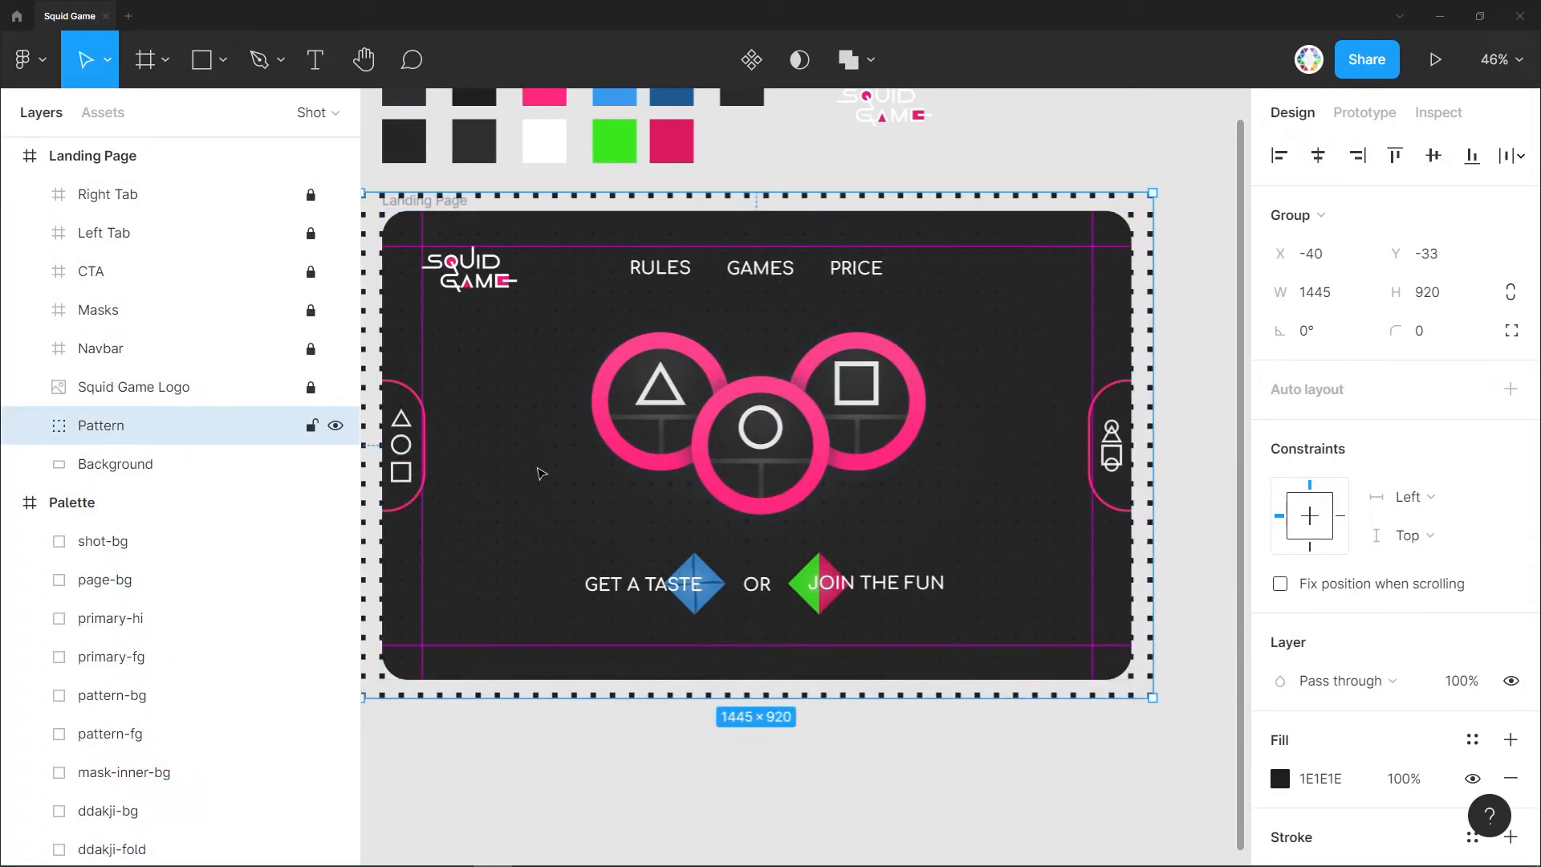
Nudge the Pattern group up and sideways to X -24, Y -49.
key("Up")
key("Up")
key("Up")
key("Up")
key("Up")
key("Up")
key("Up")
key("Up")
key("Up")
key("Up")
key("Up")
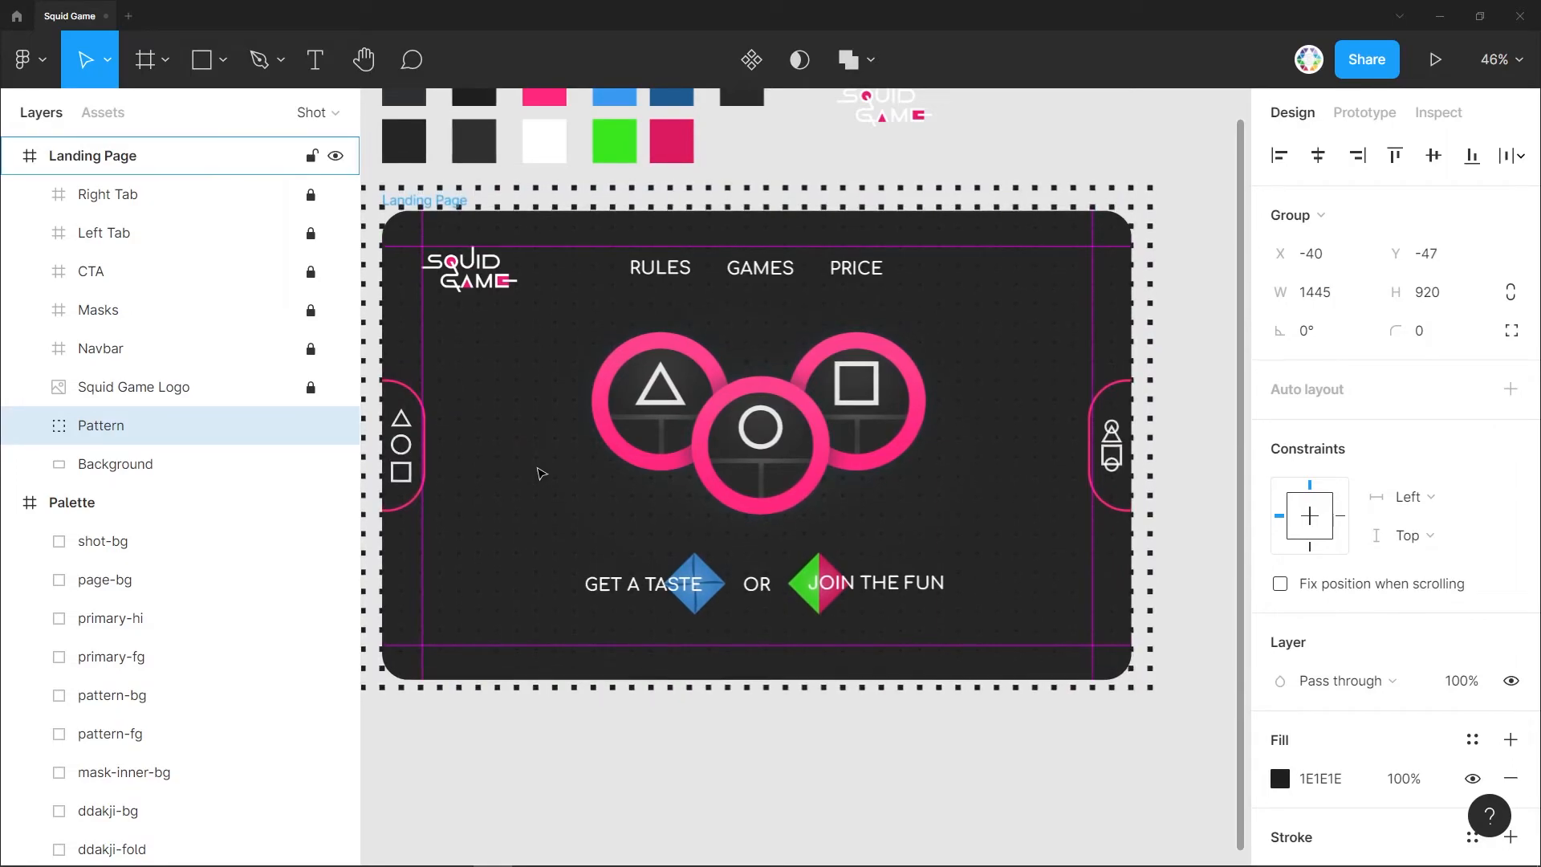
key("Right")
key("Right")
key("Right")
key("Right")
key("Right")
key("Right")
key("Right")
key("Right")
key("Right")
key("Right")
key("Right")
key("Right")
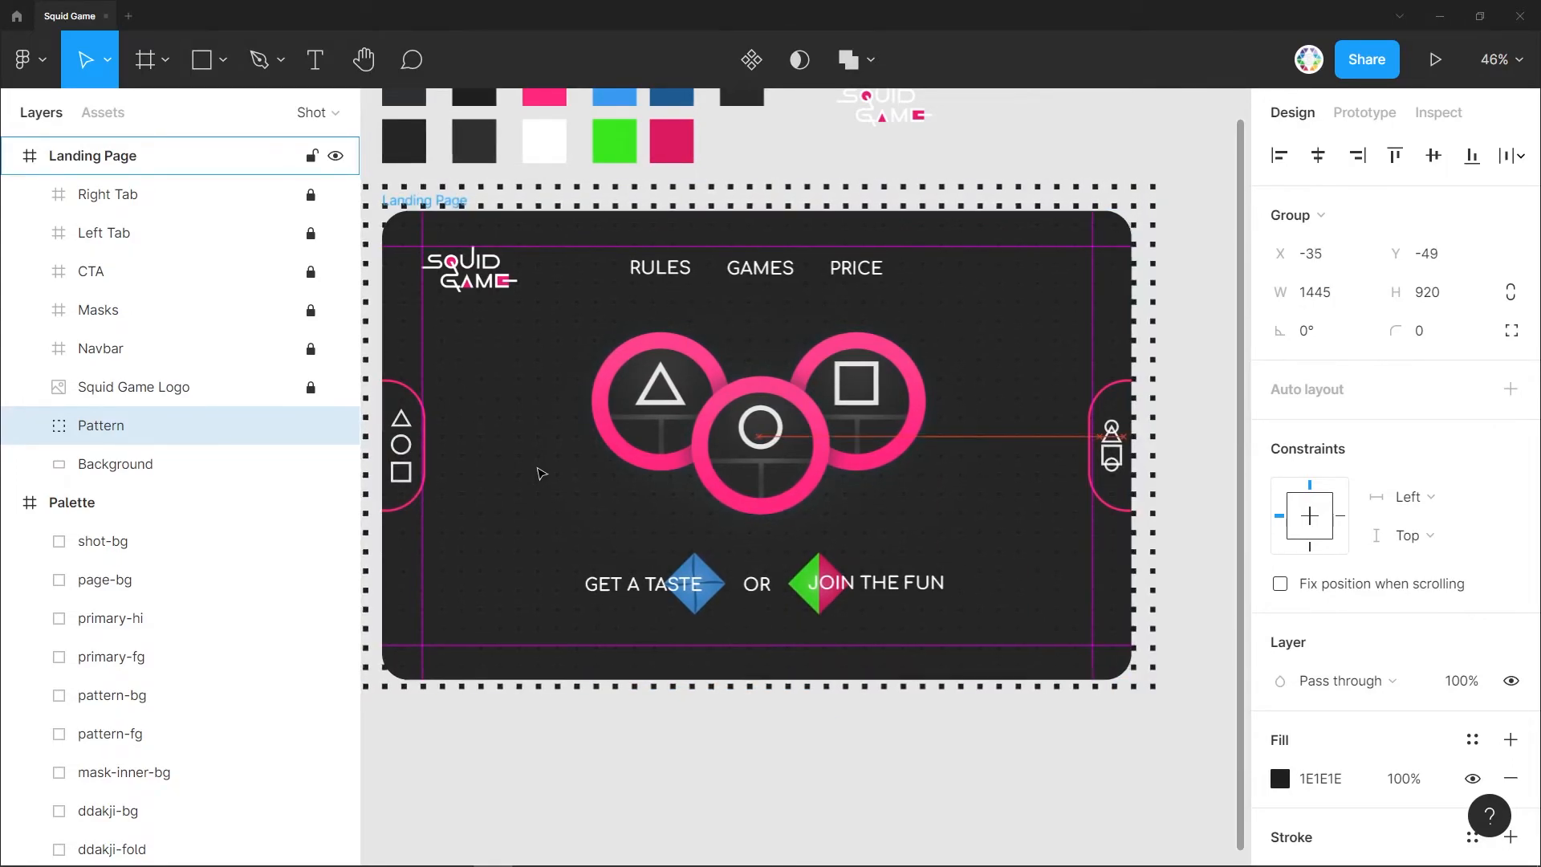
key("Right")
key("Right")
key("Right")
key("Right")
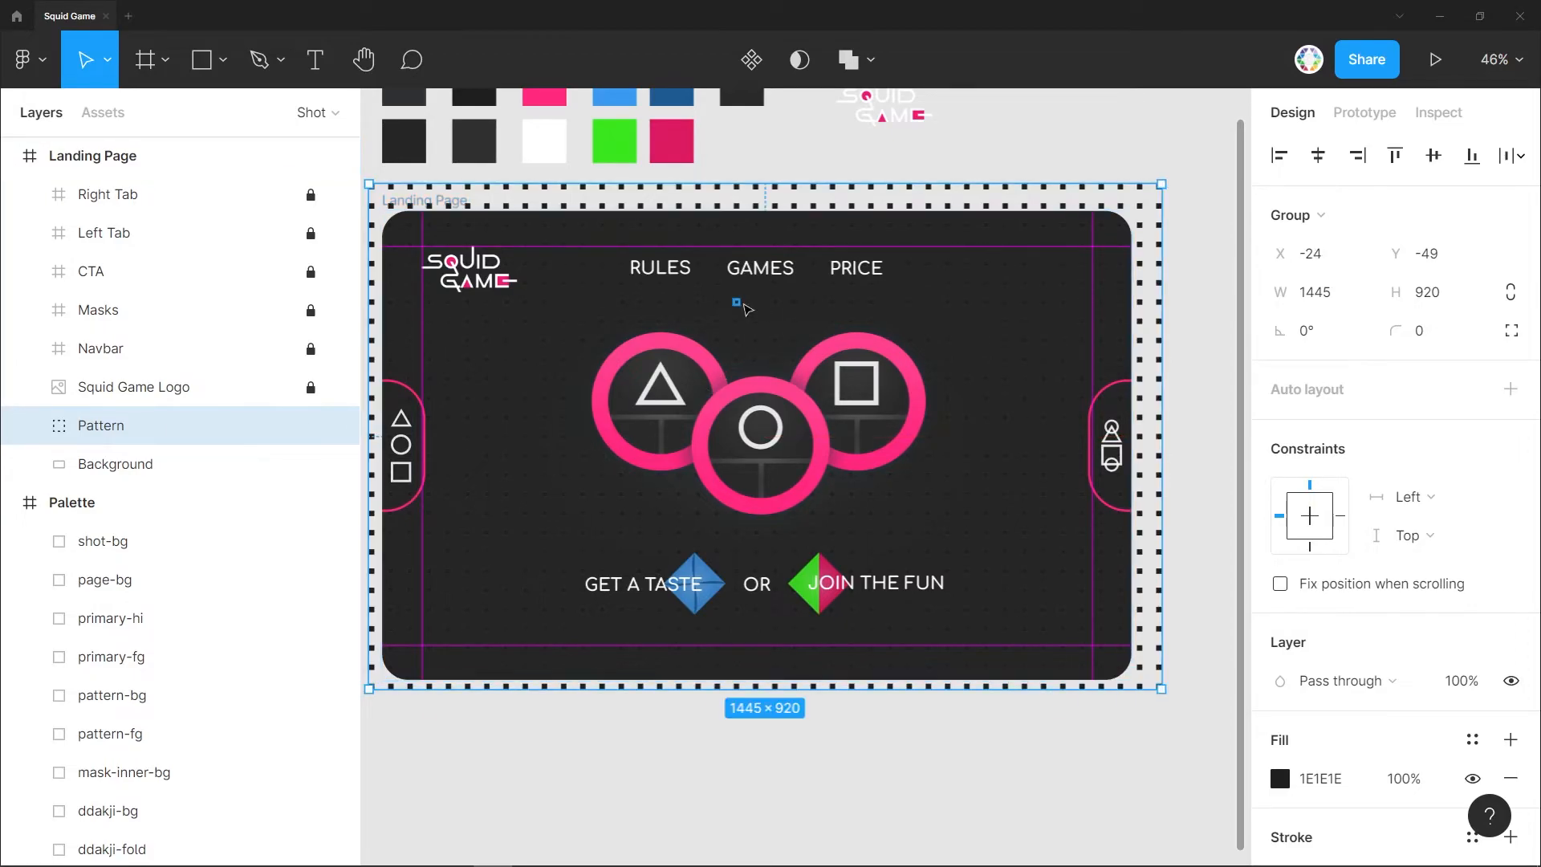
Enable Clip content on the Landing Page frame.
left_click(104, 465)
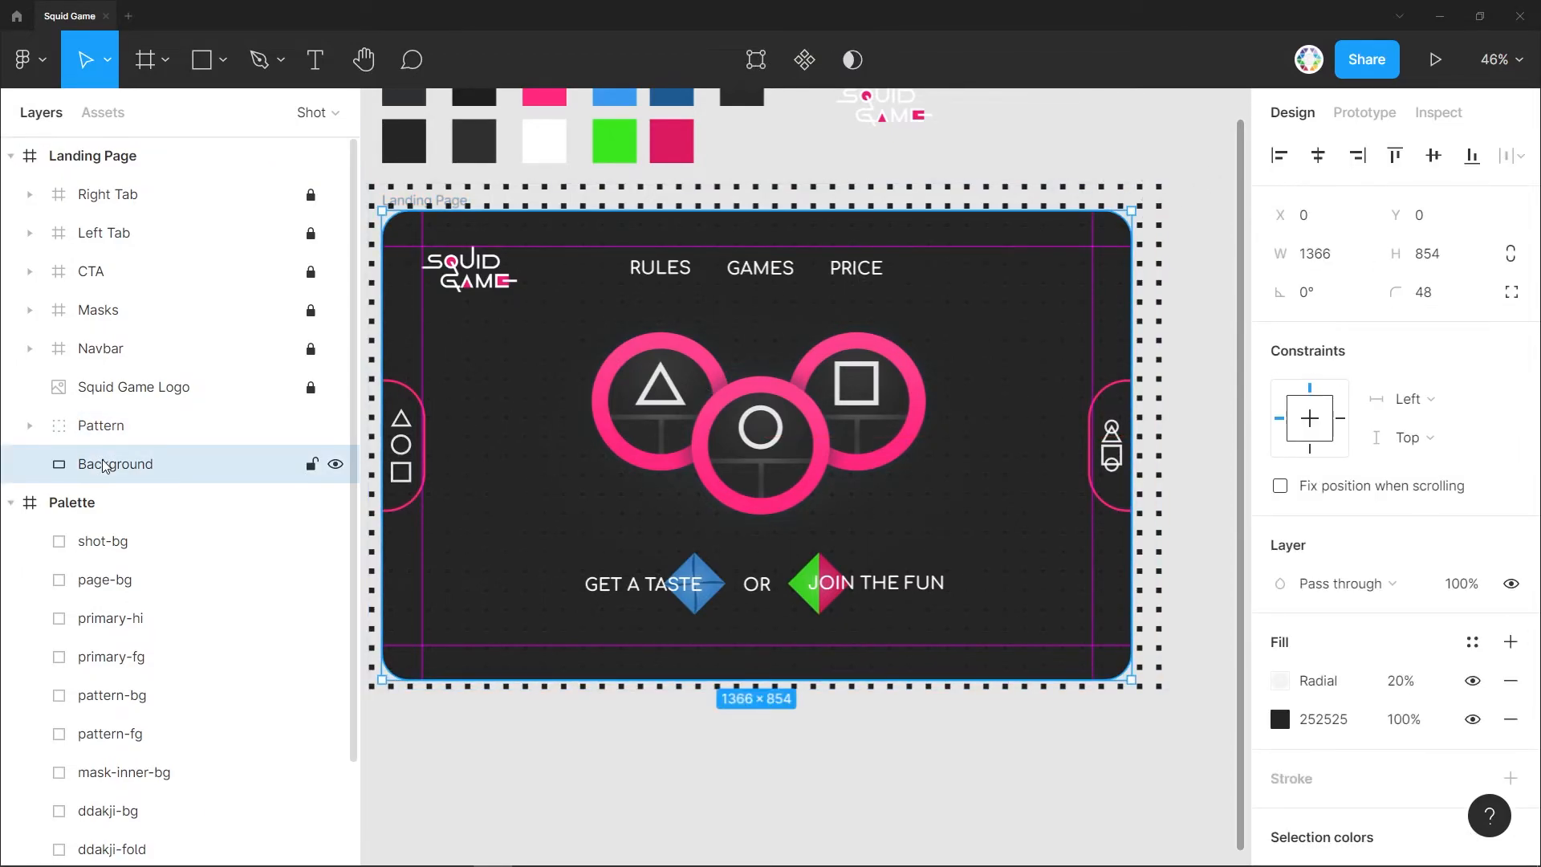
left_click(35, 158)
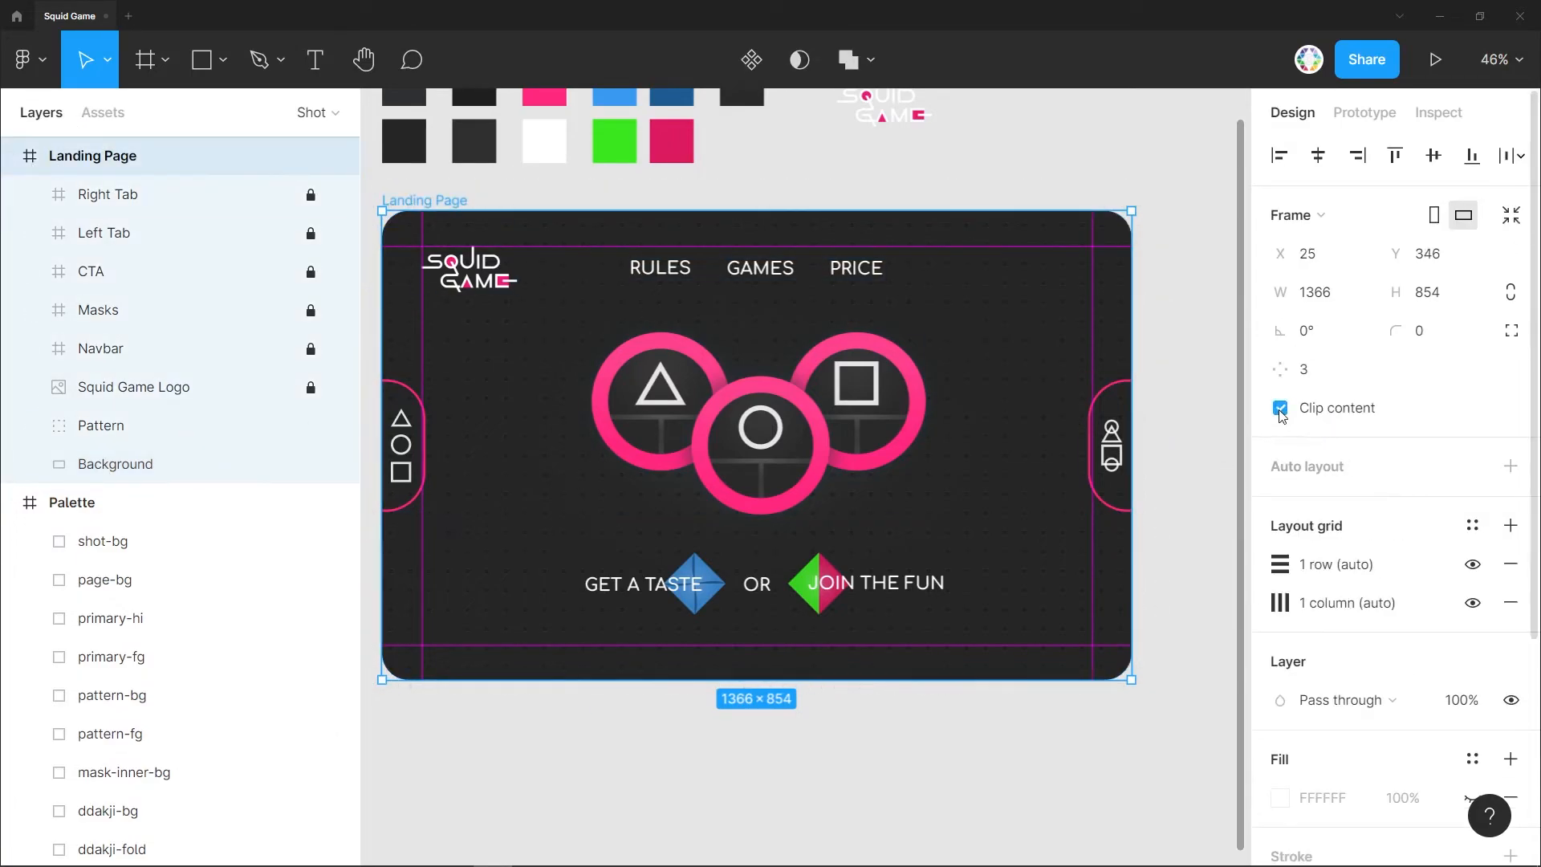
key("Escape")
Generate a 1366 × 854 noise image with the Noise plugin, raising its density above the default.
right_click(754, 138)
right_click(667, 190)
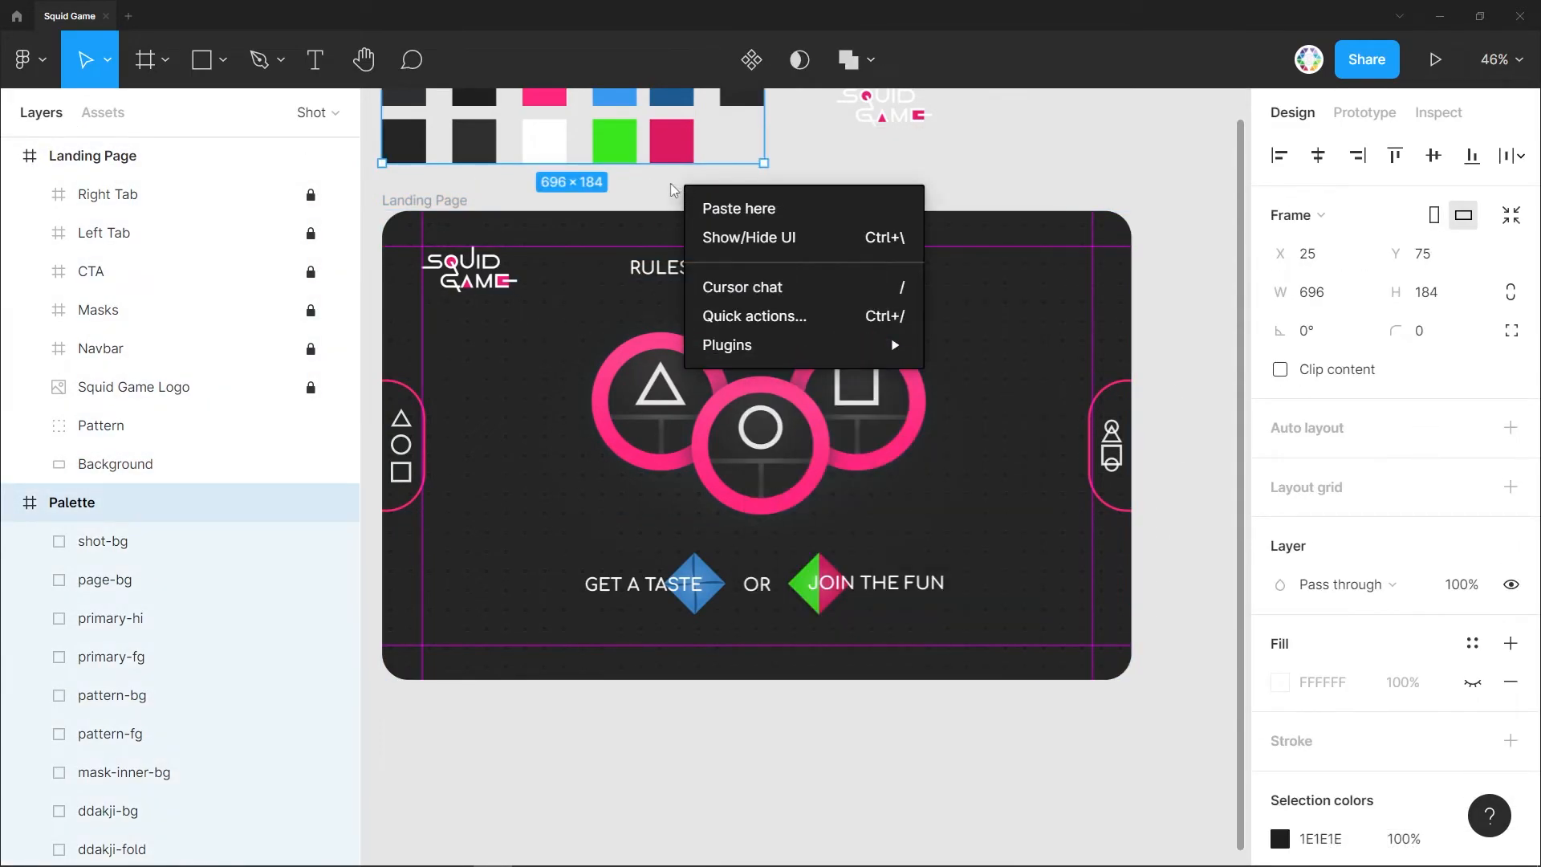
mouse_move(722, 343)
left_click(974, 666)
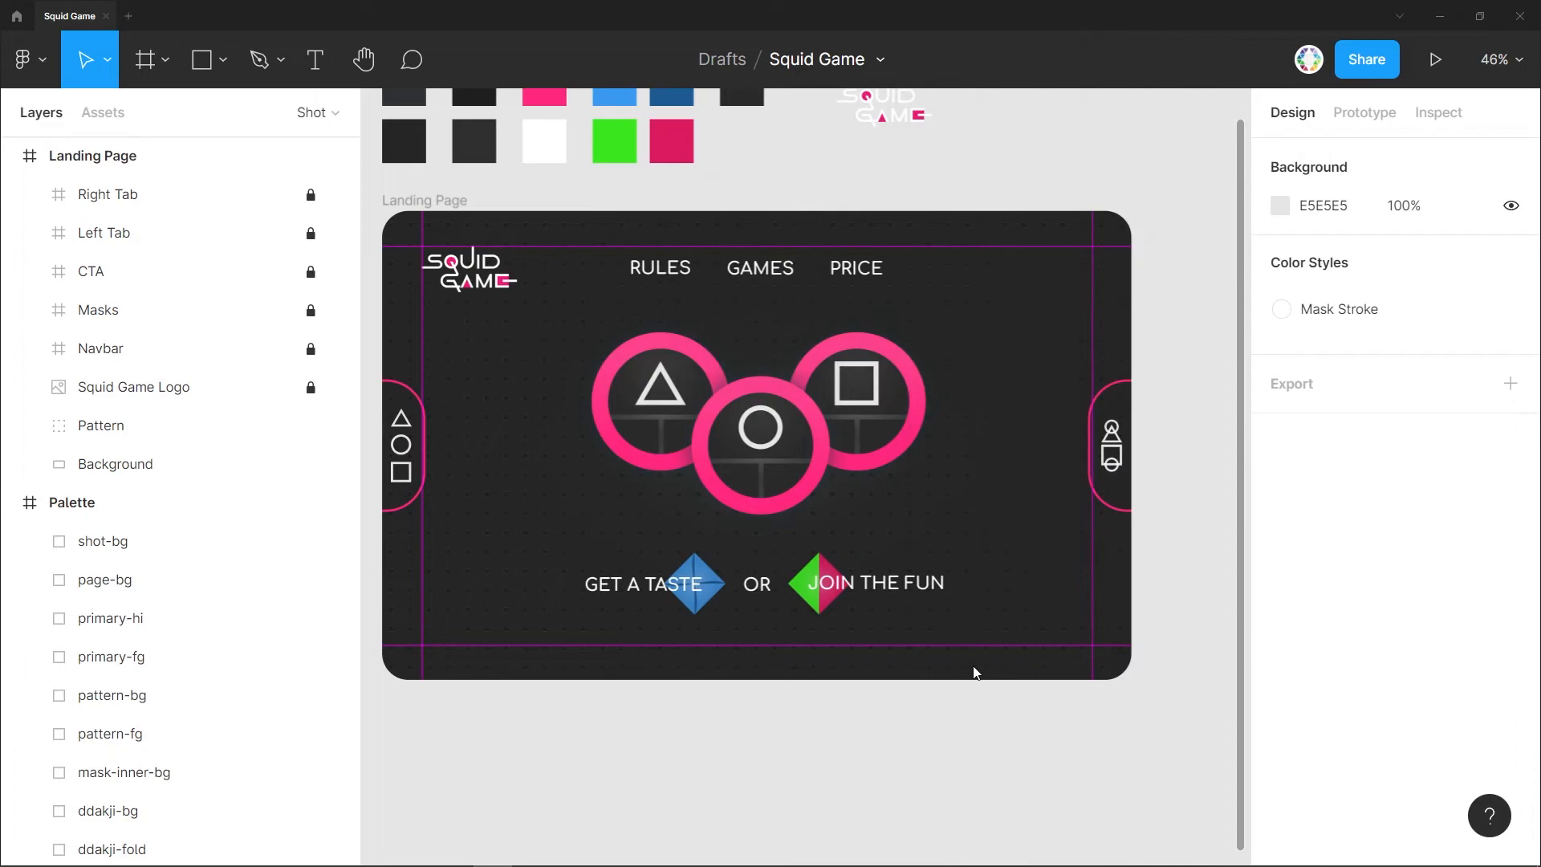
left_click_drag(1401, 274, 1017, 187)
left_click(993, 501)
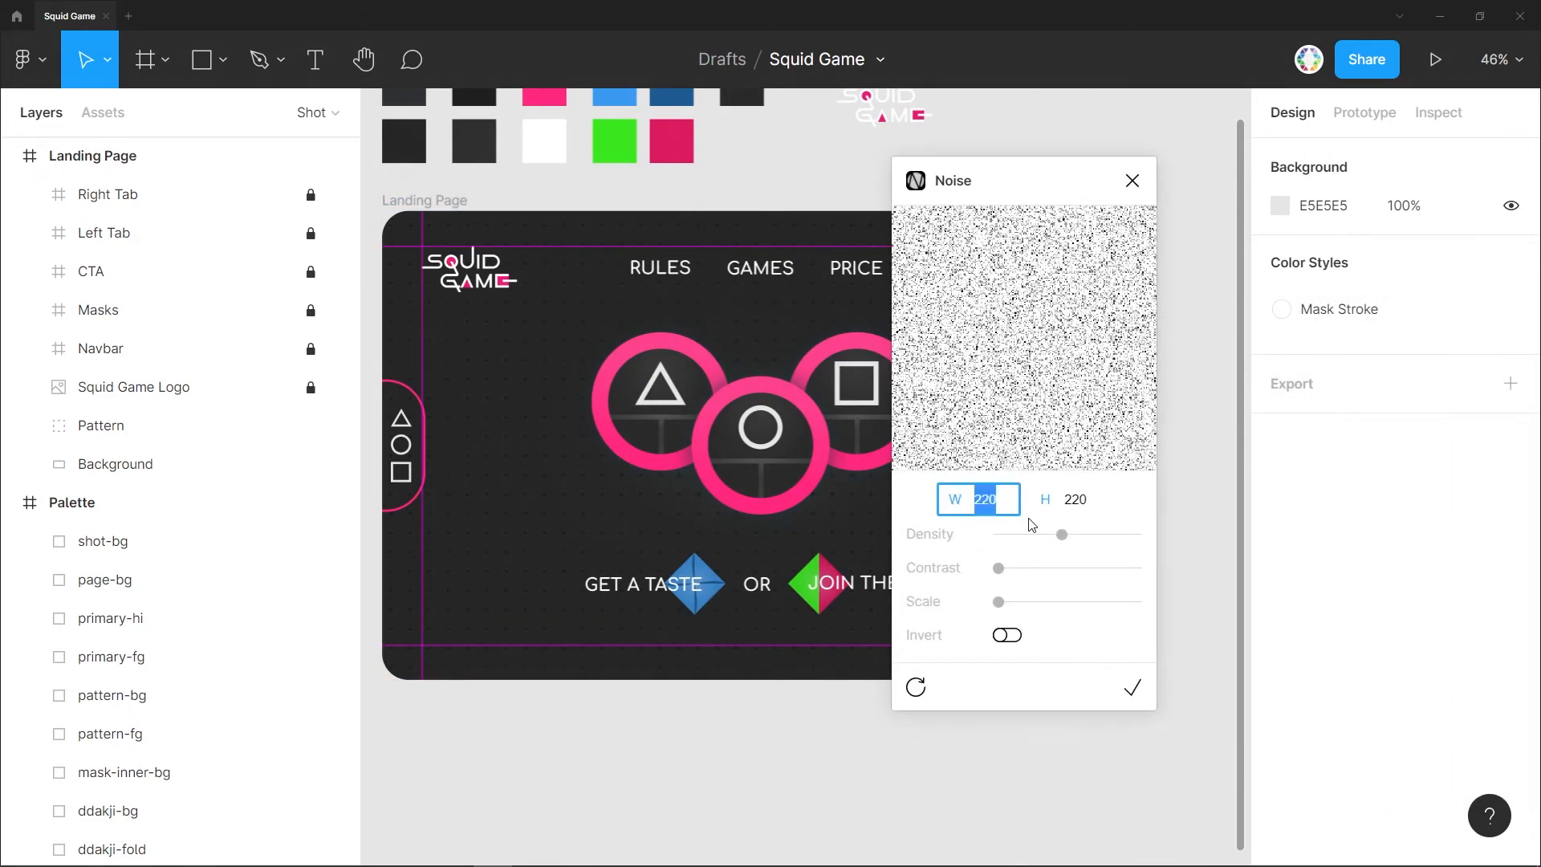
type("1366")
key("Tab")
type("854")
left_click_drag(1060, 535, 1092, 545)
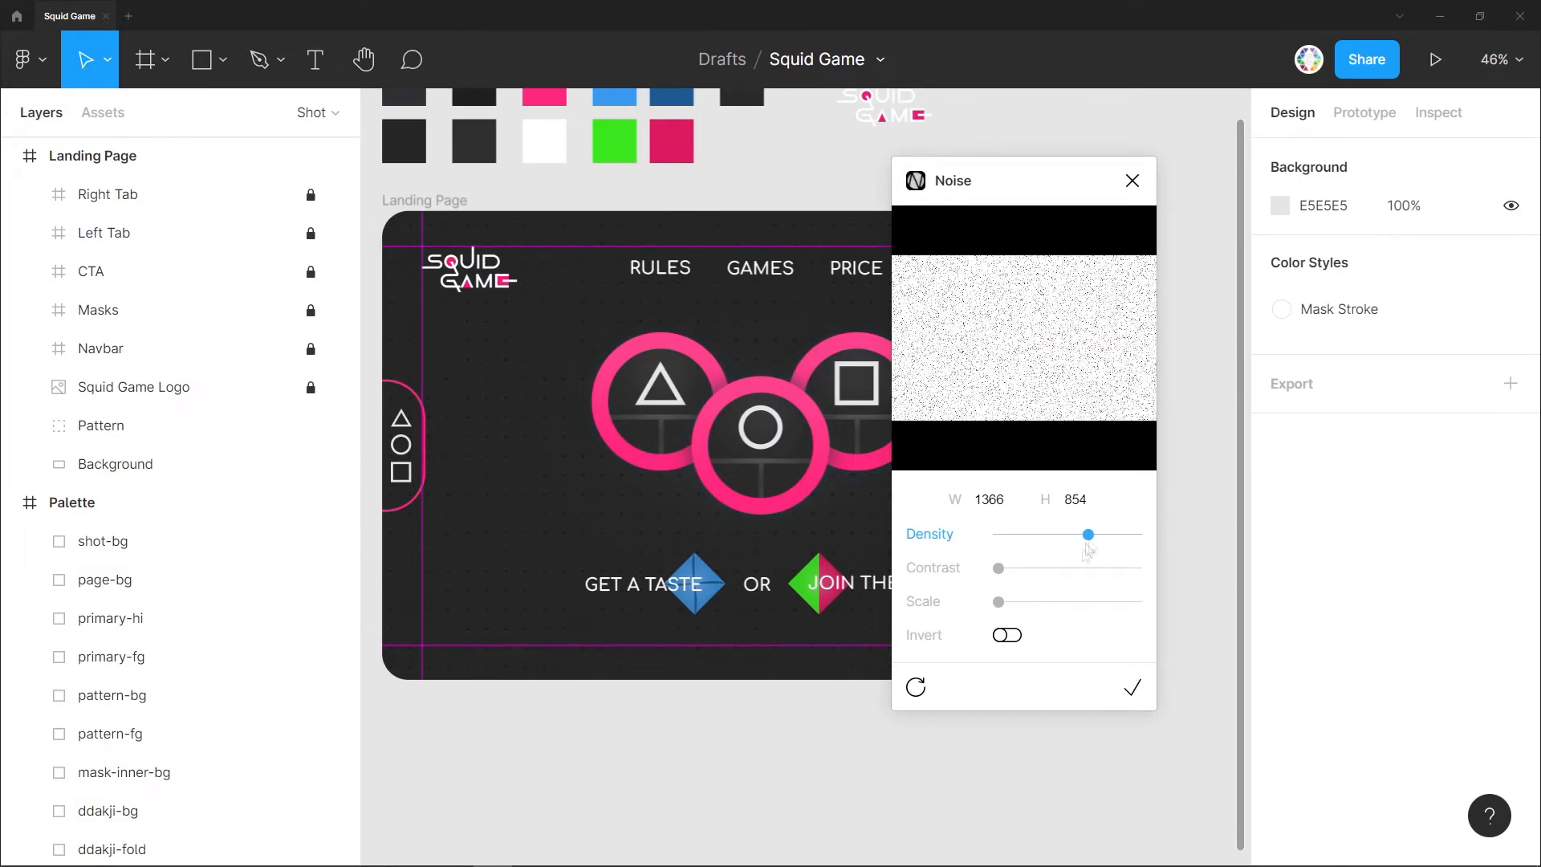
left_click(1134, 690)
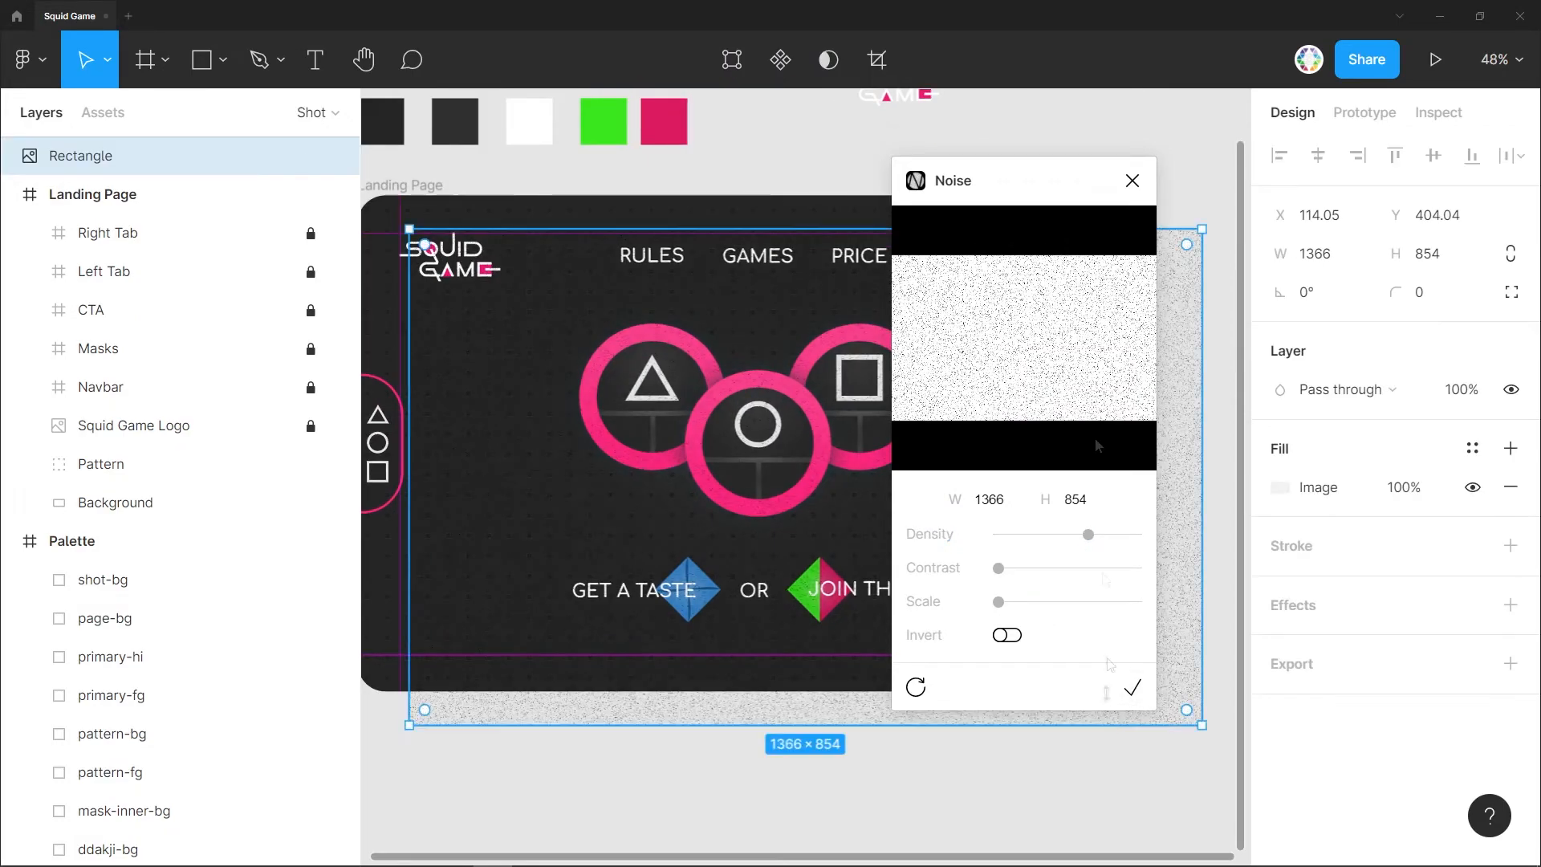
Place the noise rectangle between Pattern and Background and align it to the Landing Page's left and top edges.
left_click(1131, 182)
left_click_drag(81, 156, 139, 487)
left_click(1279, 155)
left_click(1394, 155)
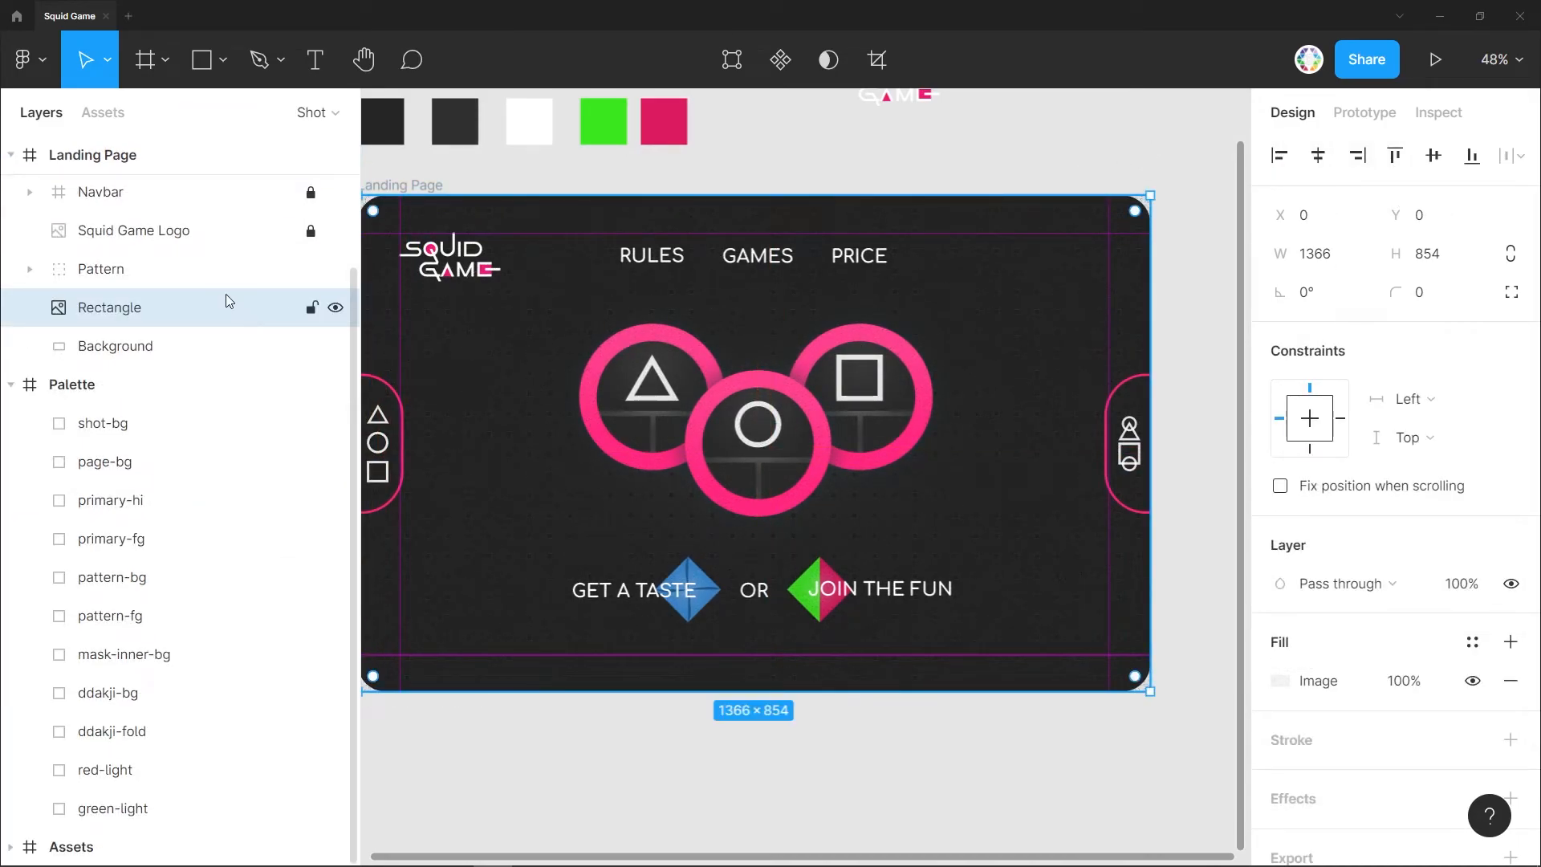
Generate a second 1366 × 854 noise image with the Noise plugin at a slightly higher density setting.
right_click(526, 162)
mouse_move(642, 321)
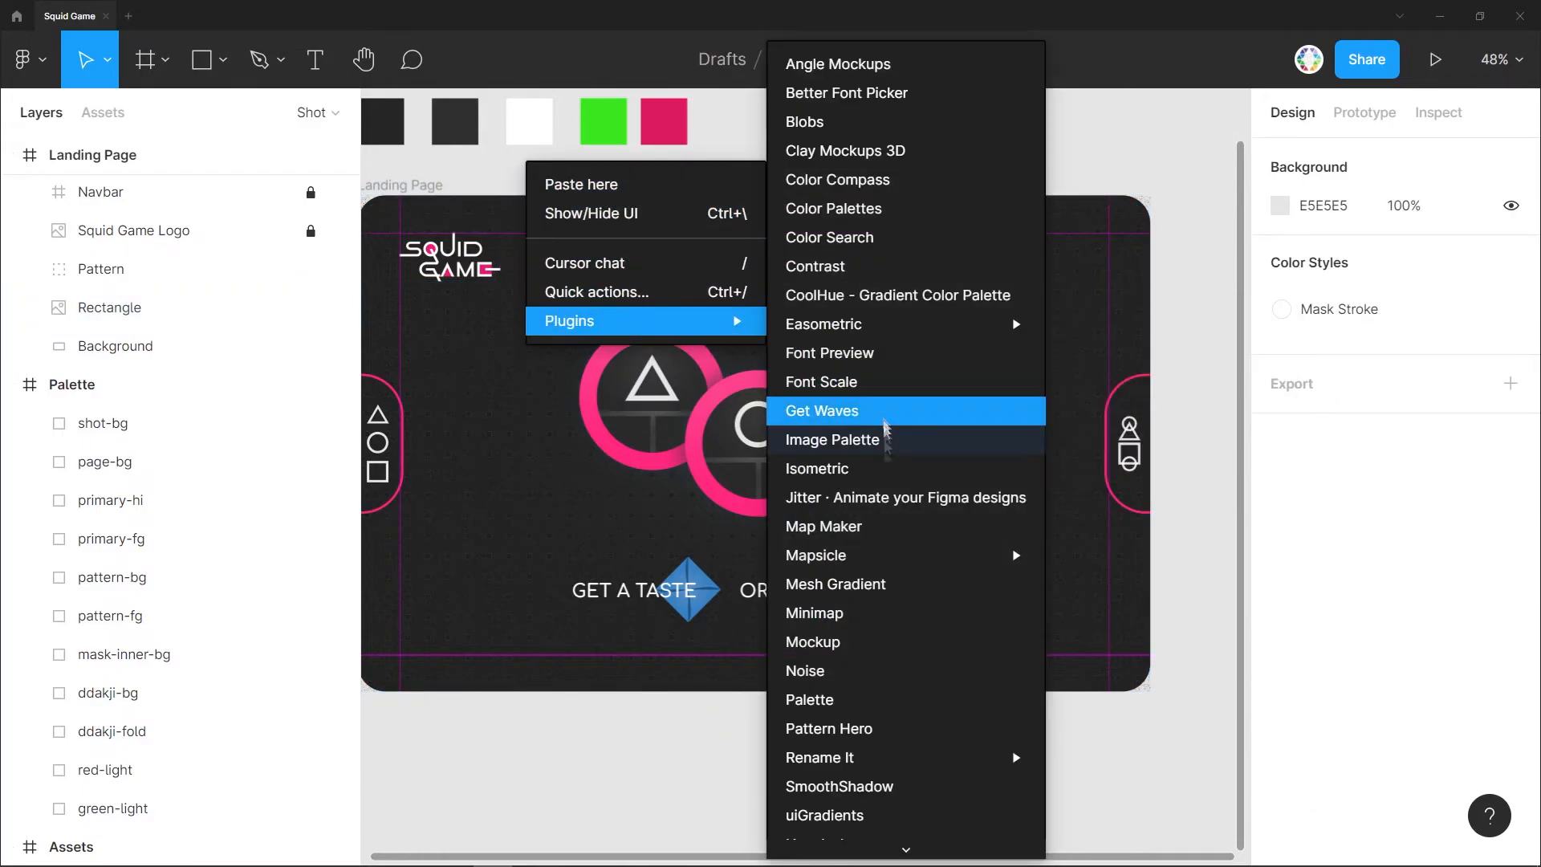
left_click(805, 670)
left_click(1094, 533)
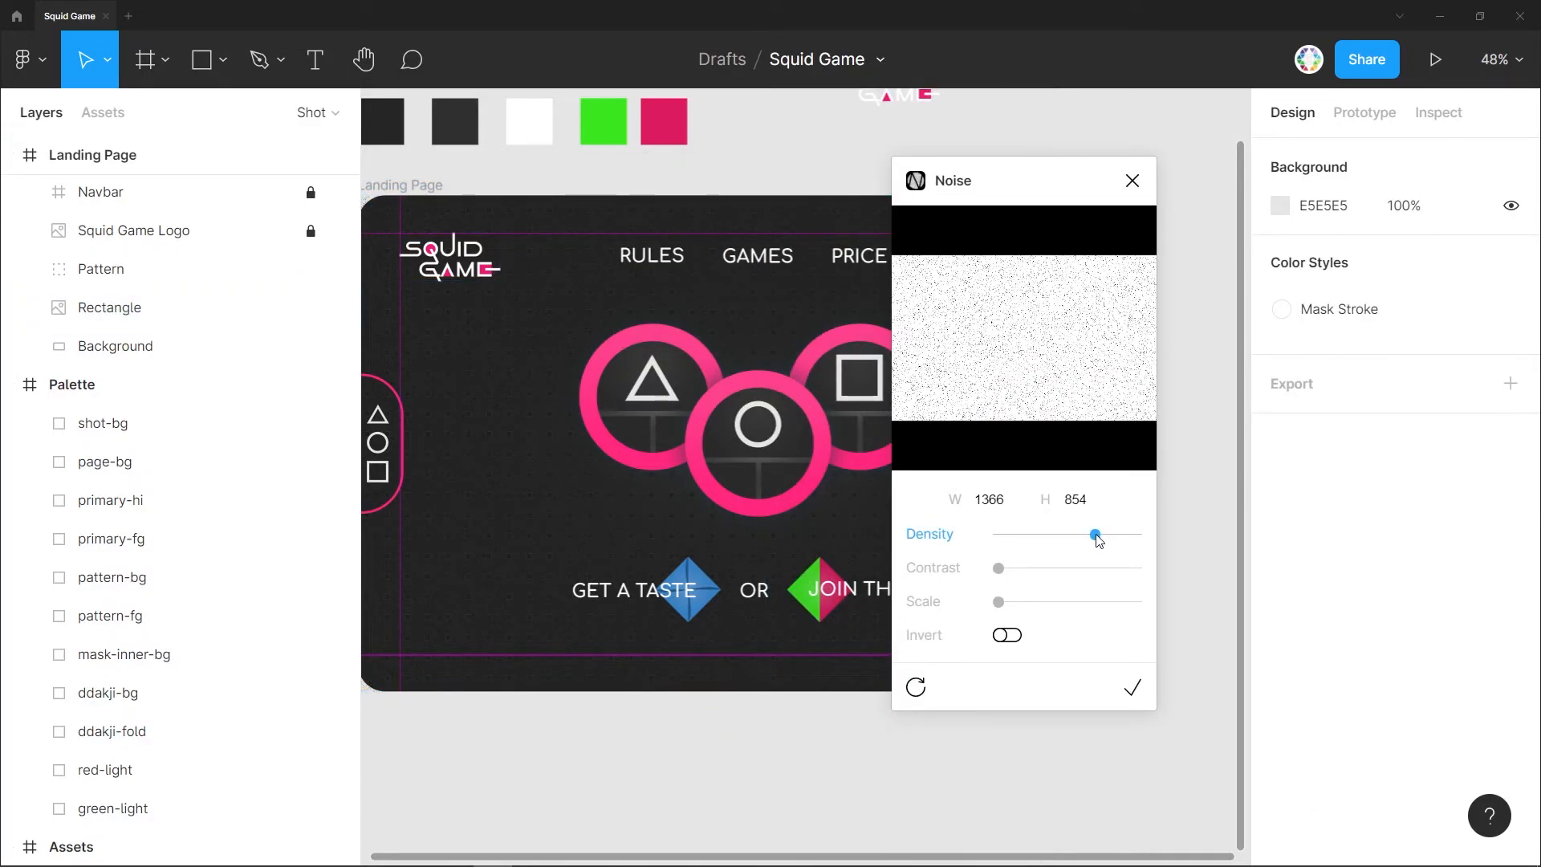
left_click_drag(1098, 540, 1100, 538)
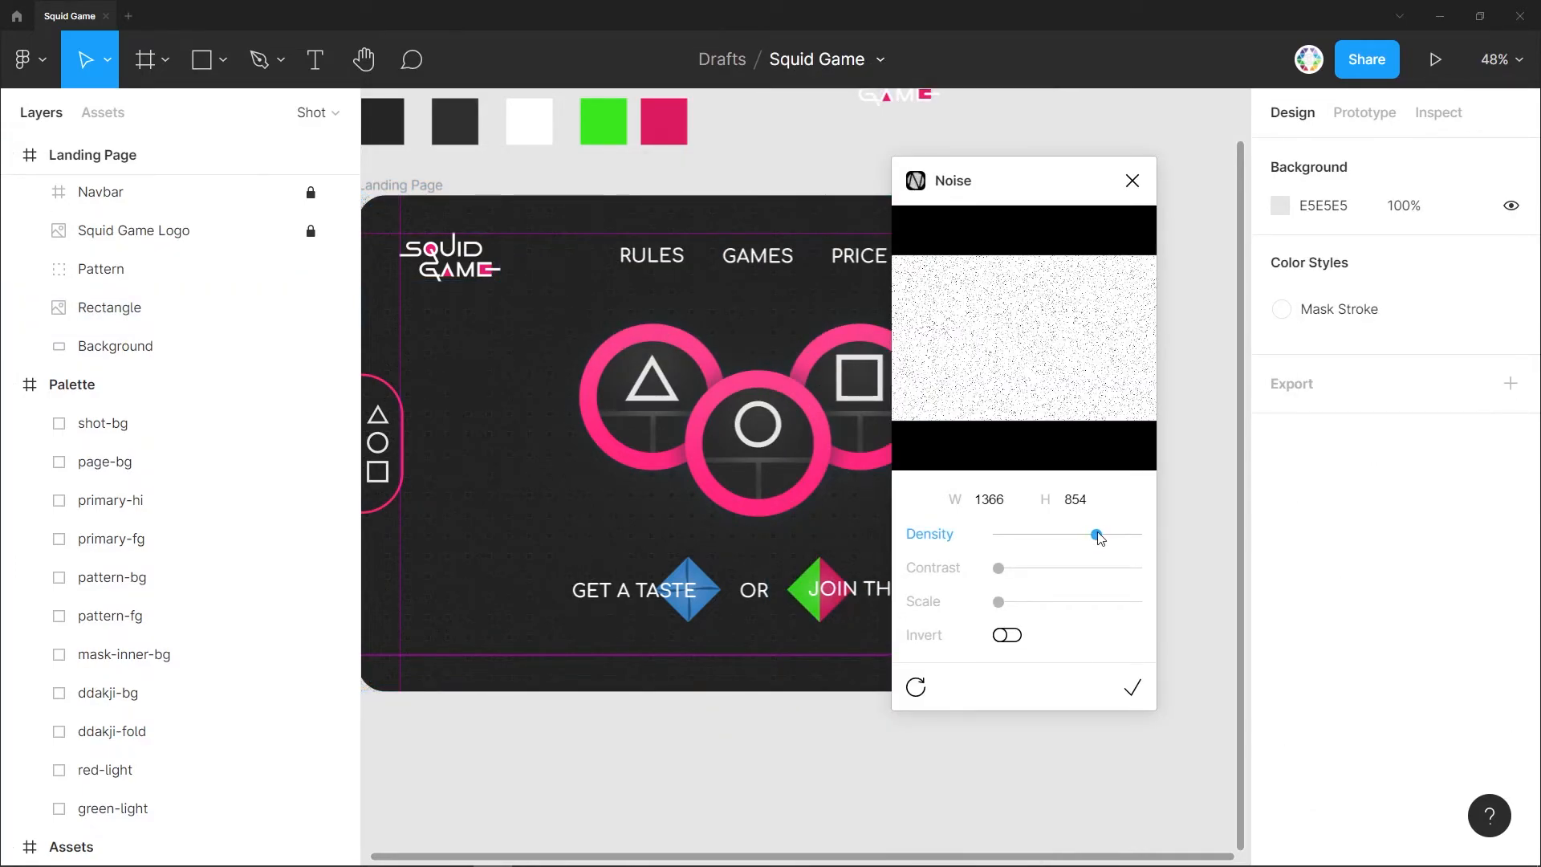
left_click(1132, 688)
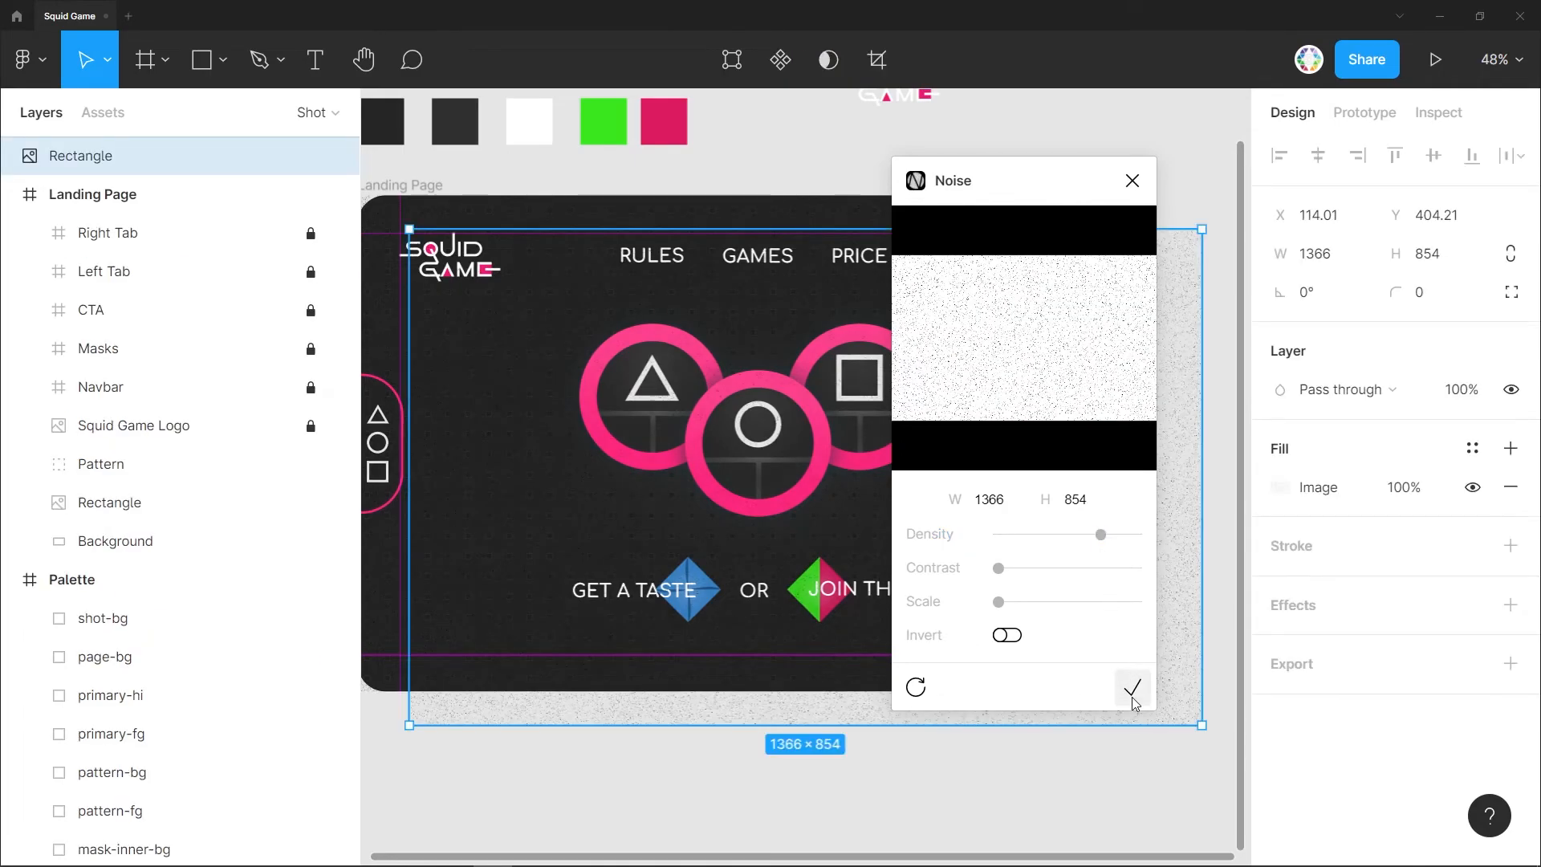
Place the second noise rectangle directly below Pattern, flush with the page's left and top edges, and hide both noise layers.
left_click_drag(69, 166, 129, 483)
left_click(1280, 154)
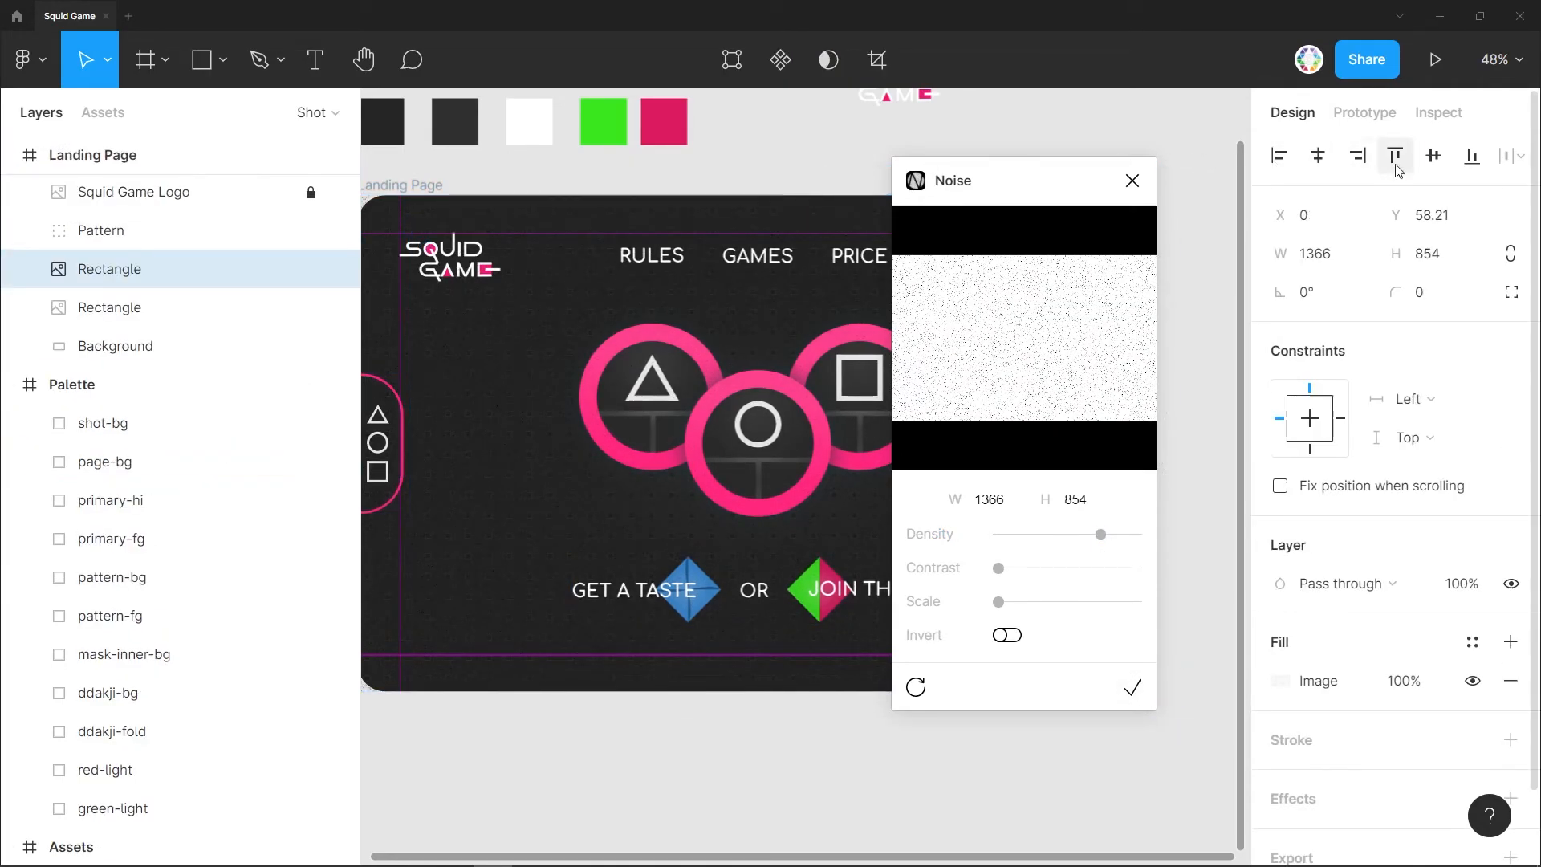
left_click(1394, 154)
left_click(1132, 180)
left_click(336, 307)
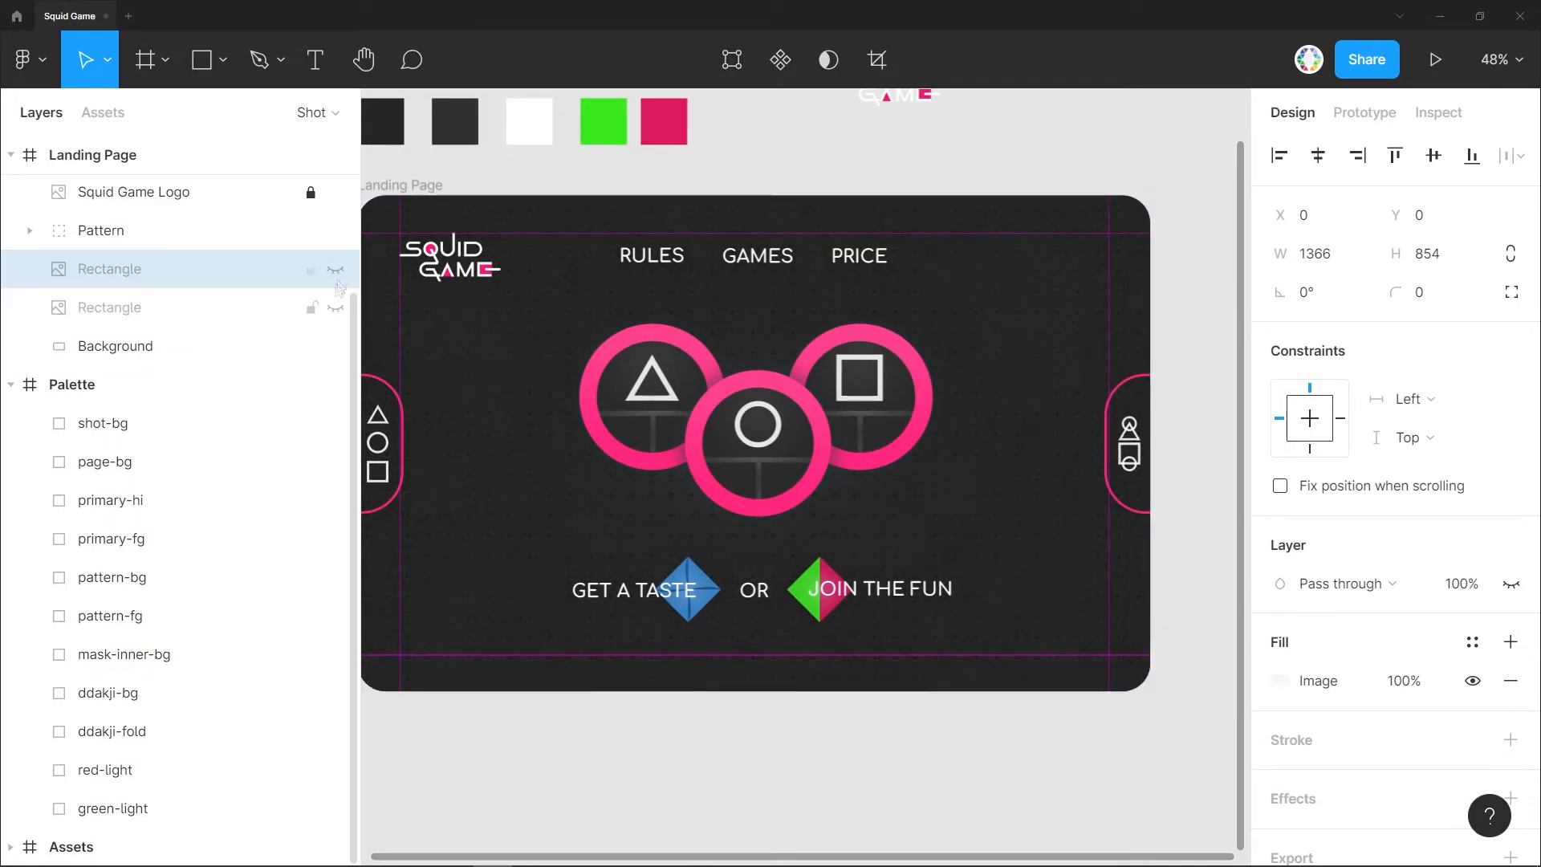
Delete one of the two noise rectangles and rename the remaining visible one Noise.
left_click(220, 308)
key("Delete")
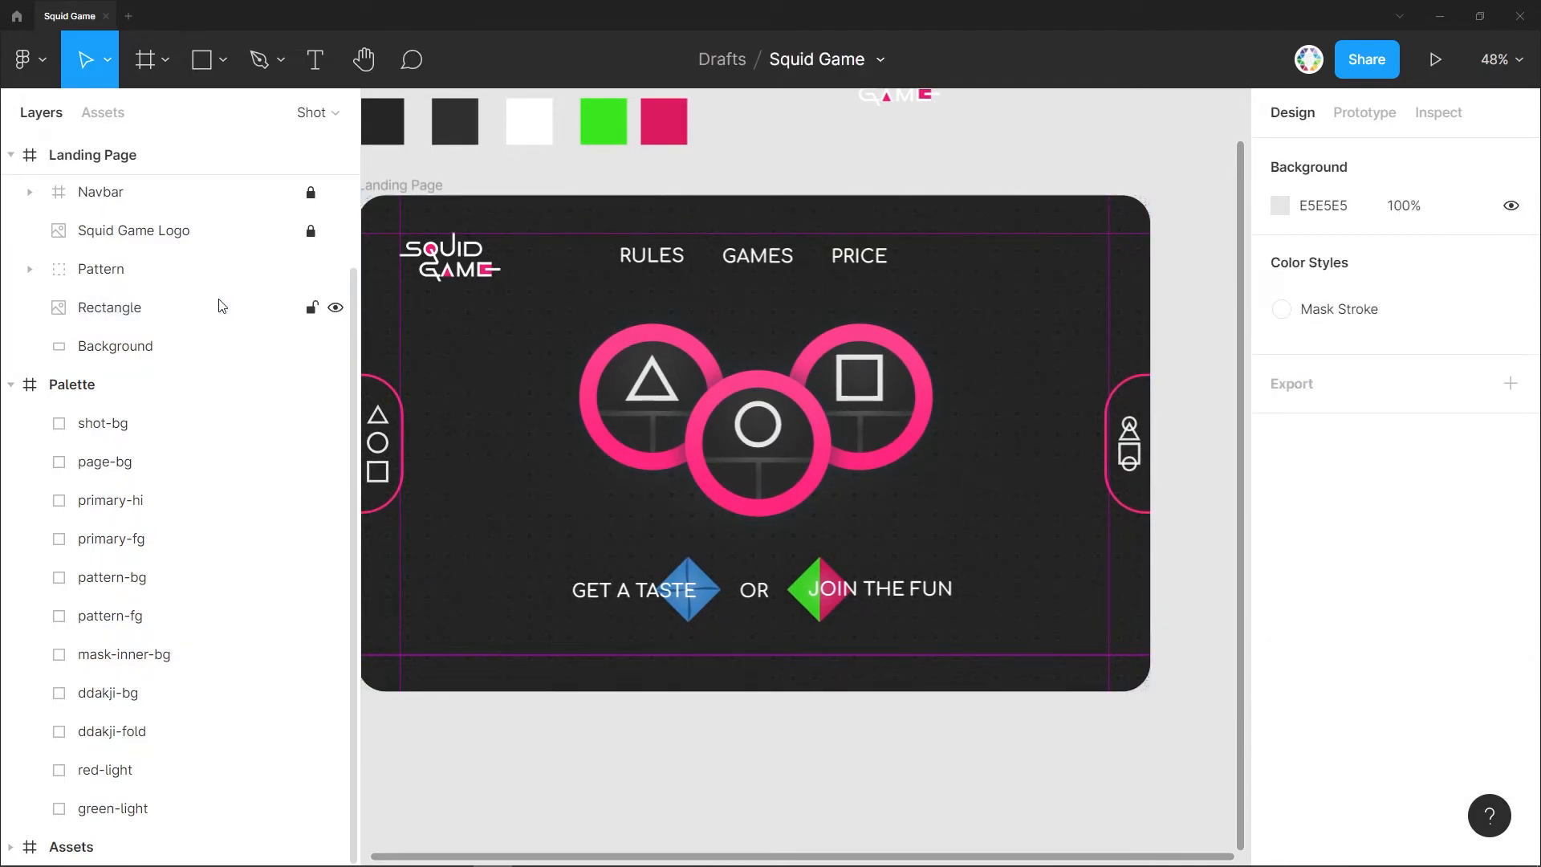
double_click(160, 308)
type("Noise")
key("Return")
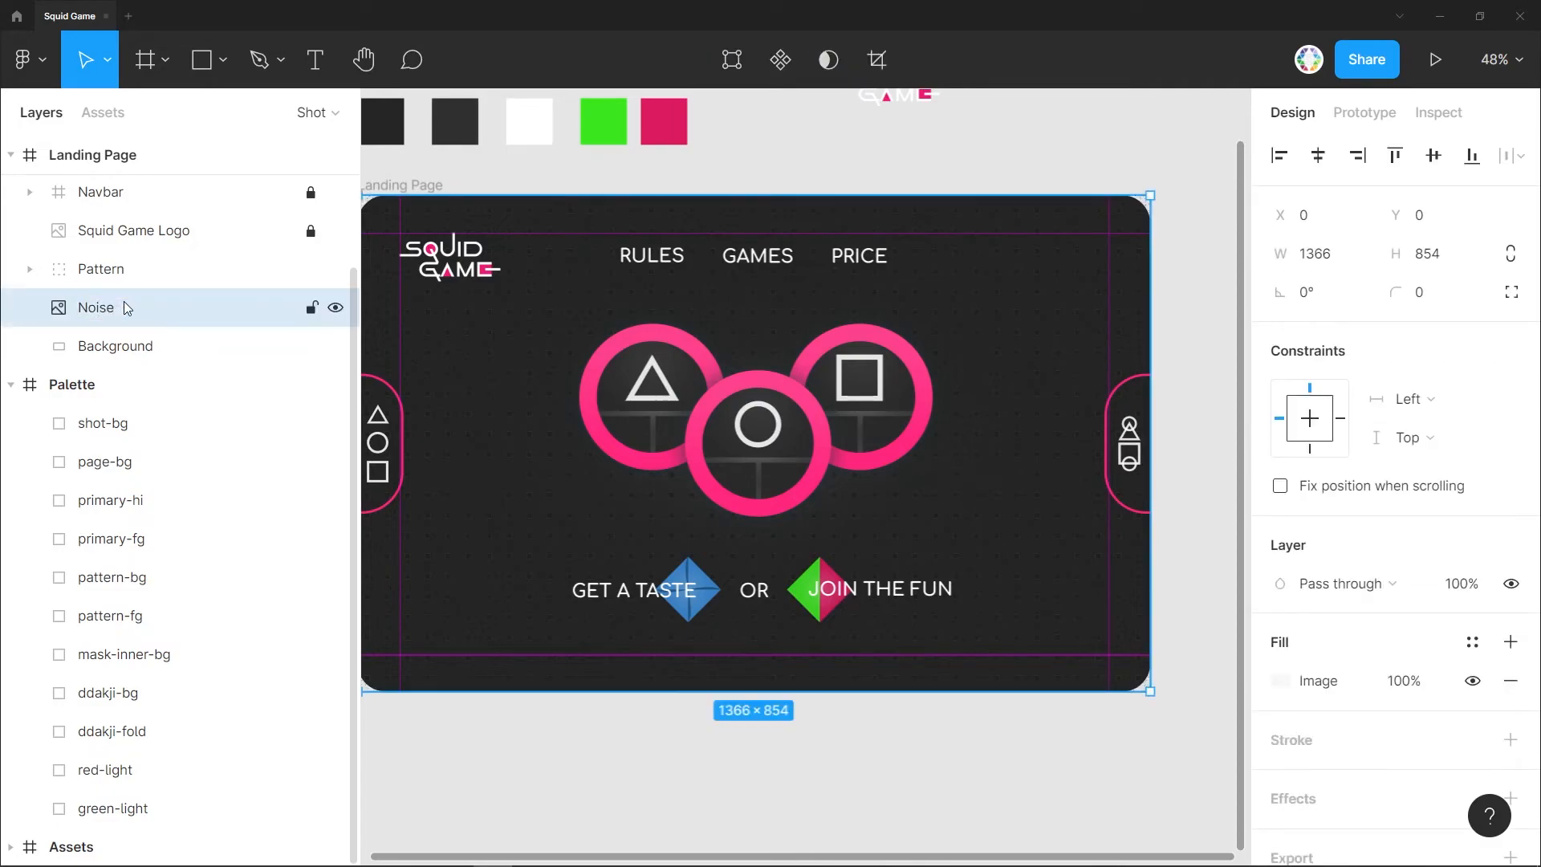
scroll(127, 308, "up", 2)
left_click(98, 158)
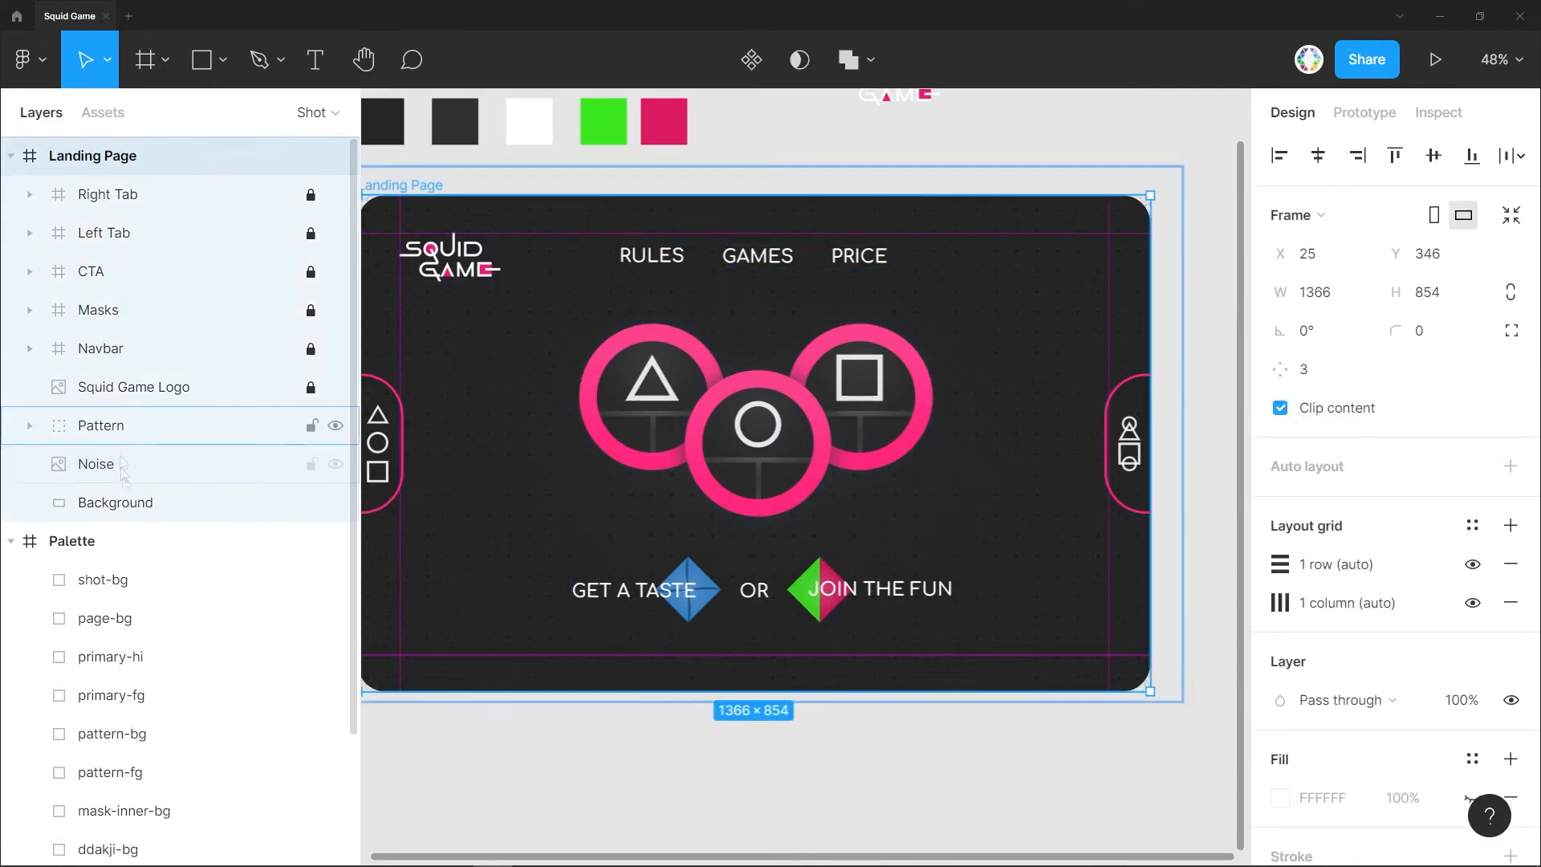
left_click(1105, 155)
left_click(1114, 224)
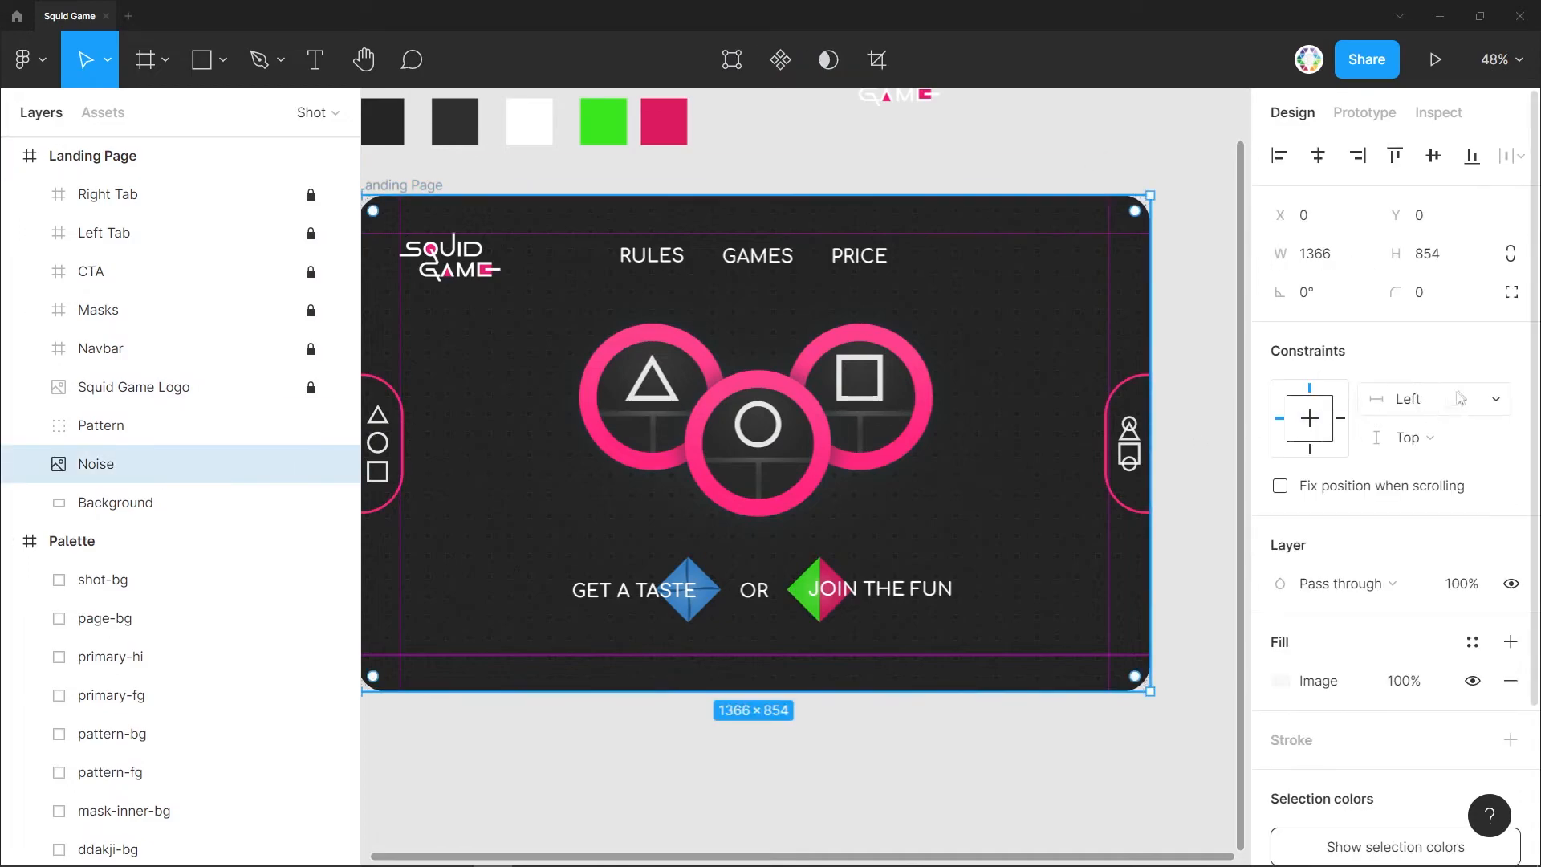
left_click(1181, 210)
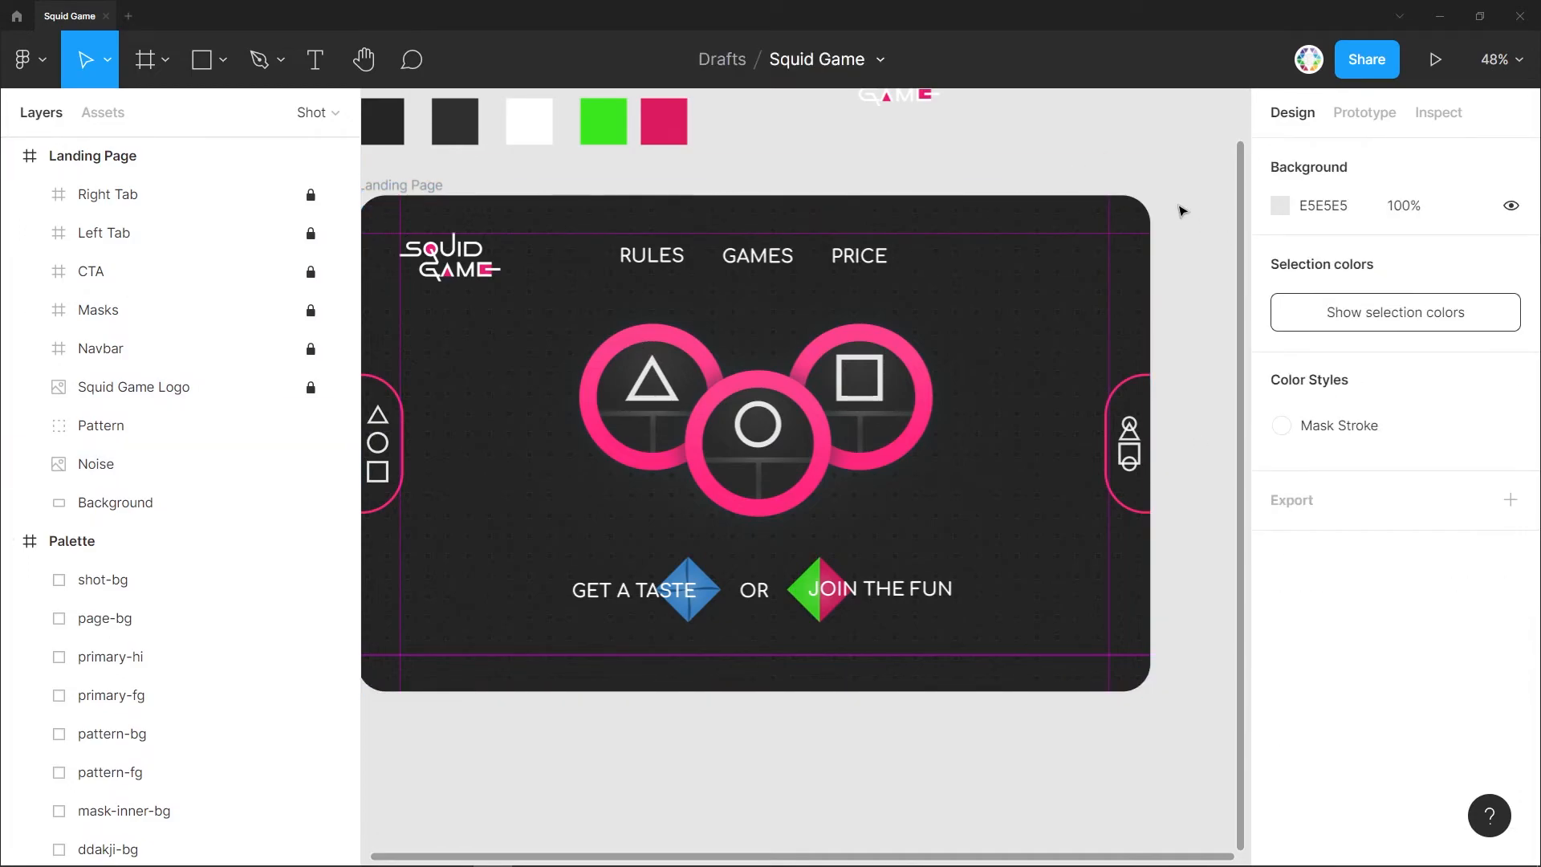
scroll(1181, 211, "left", 2)
scroll(1182, 210, "right", 2)
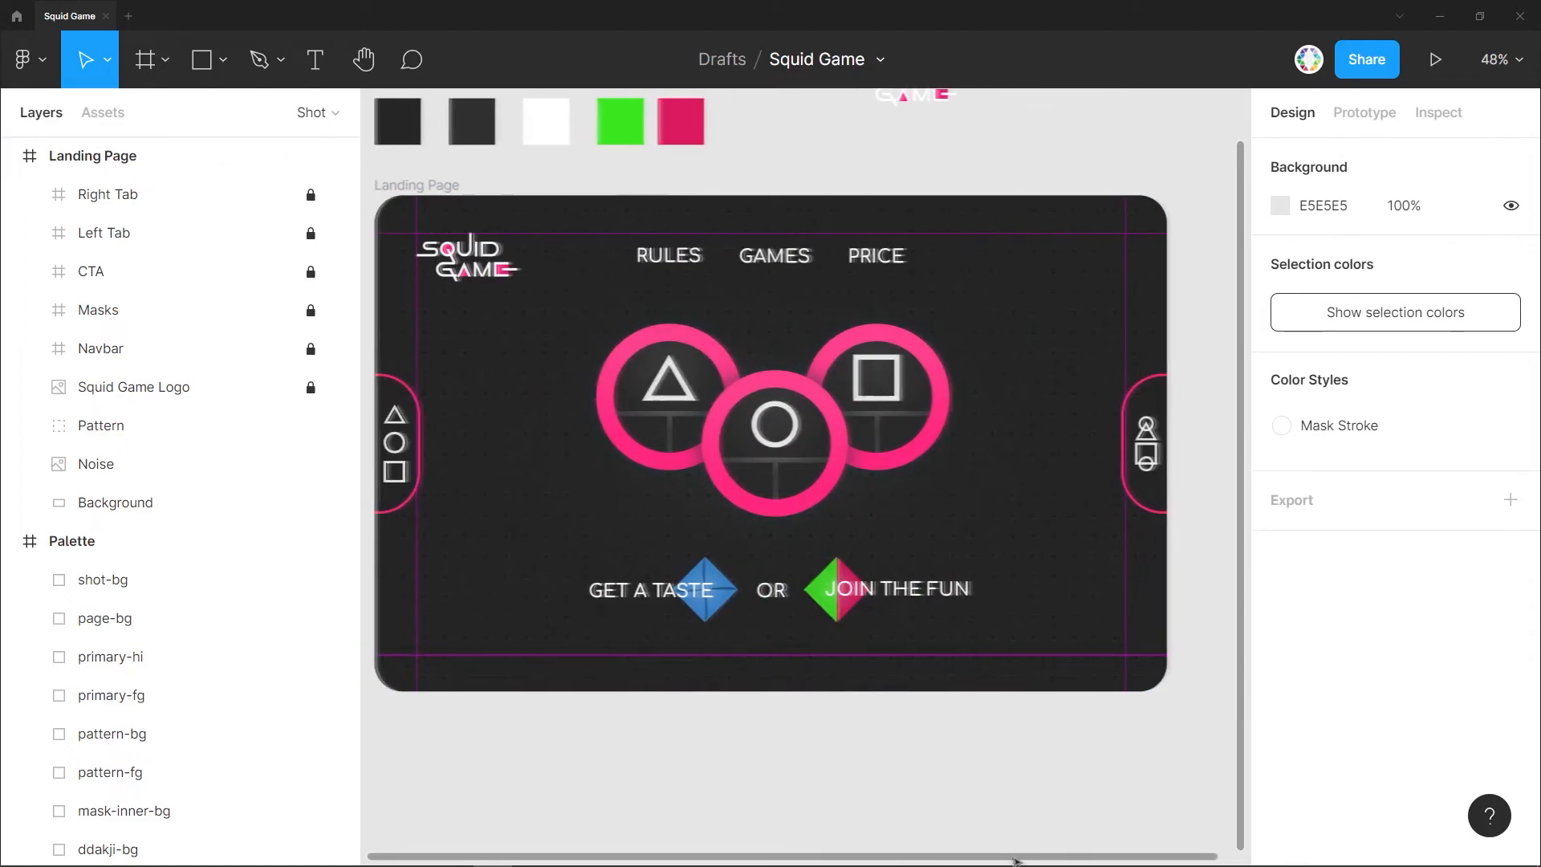
Raise the opacity of the Background rectangle's radial fill to 71%.
left_click(233, 512)
left_click(1422, 689)
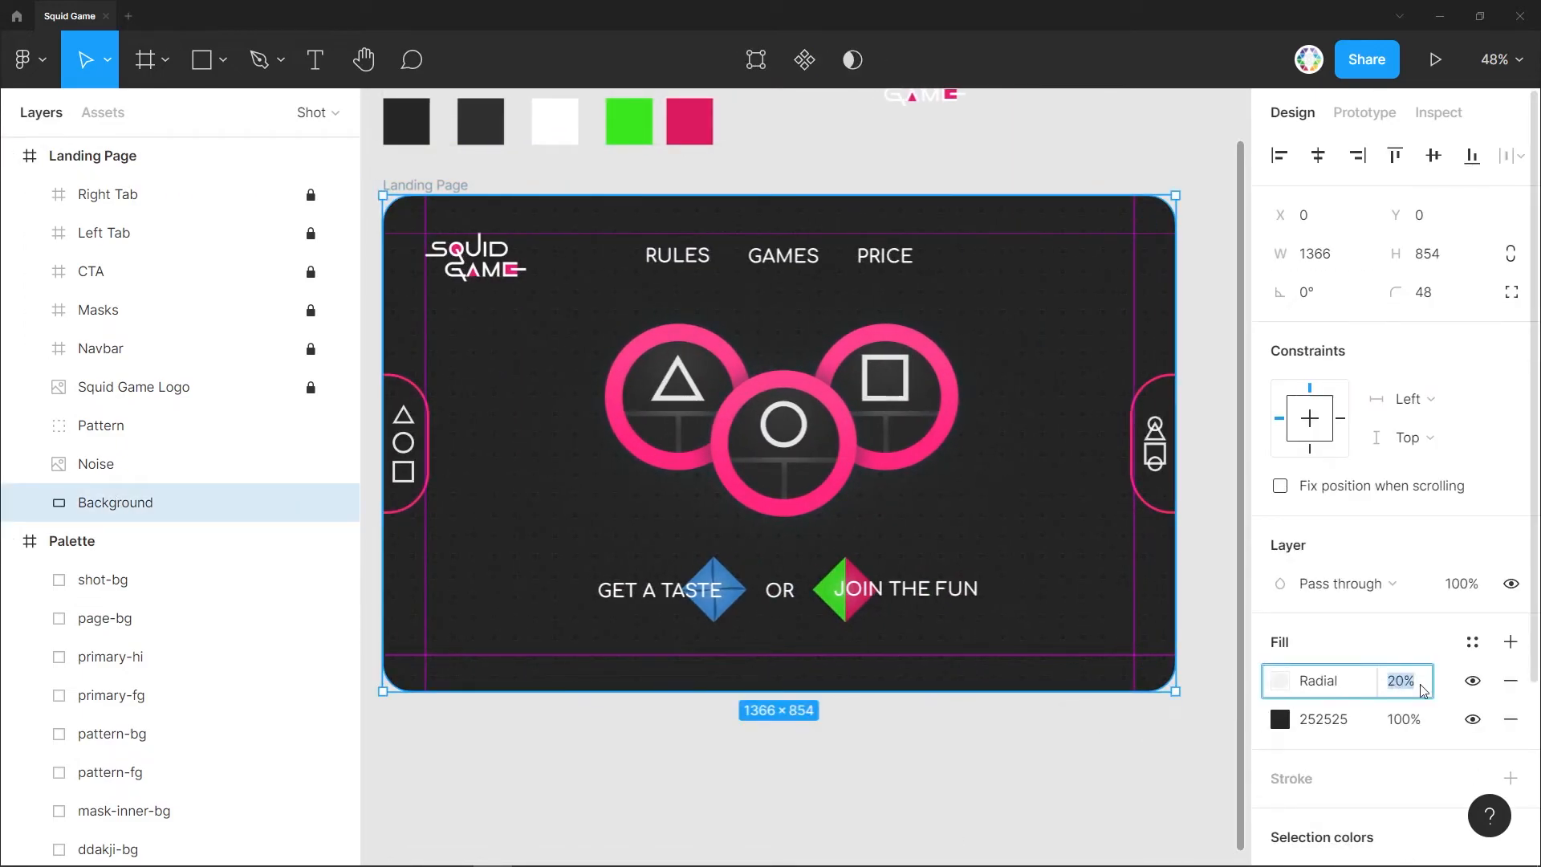
type("30")
key("Return")
type("53")
key("Return")
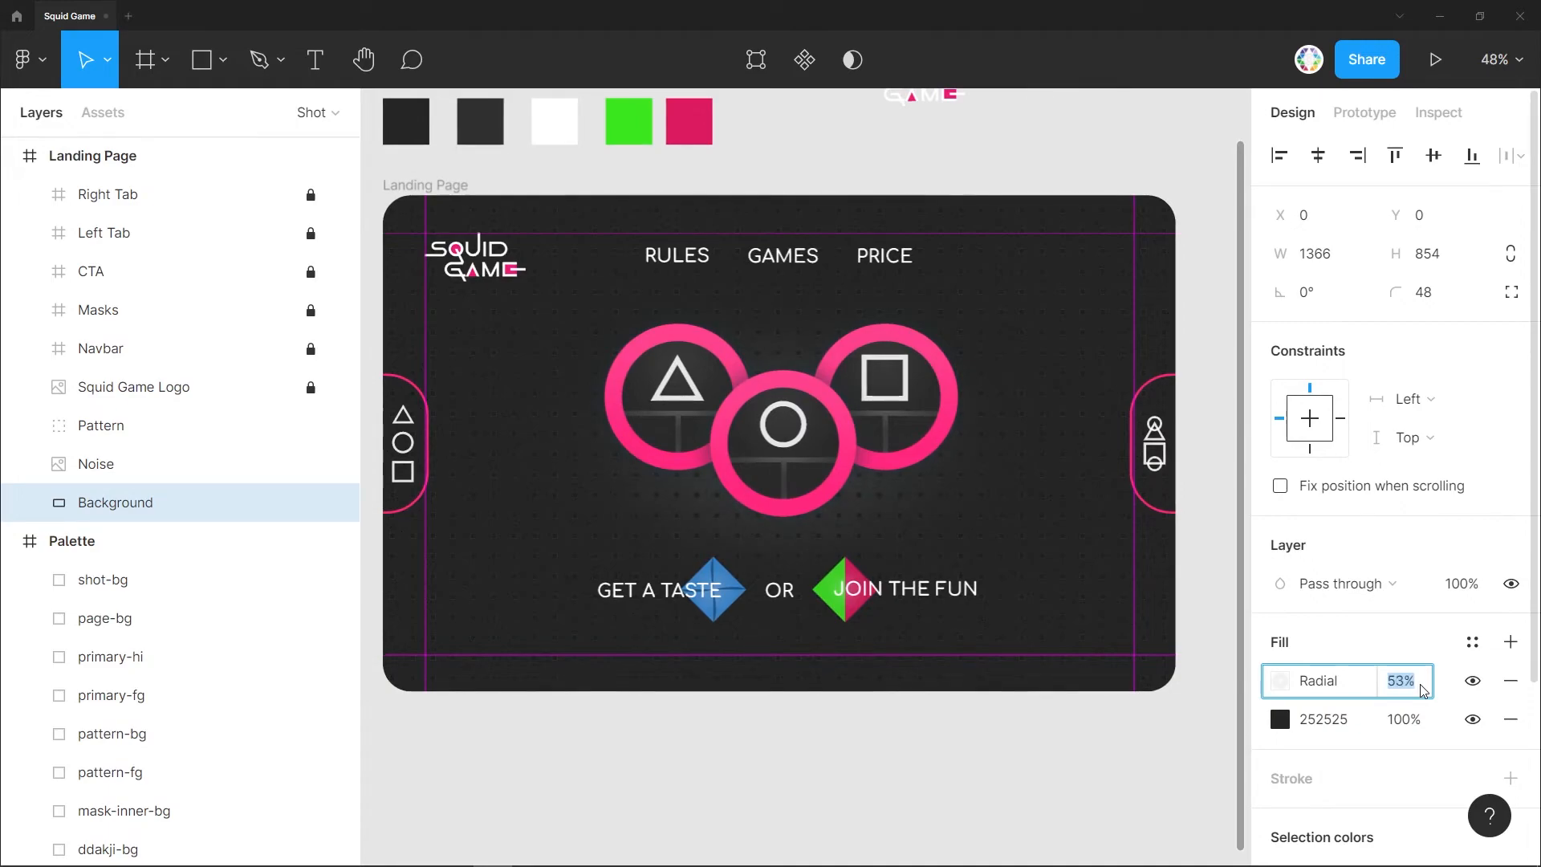
type("71")
key("Return")
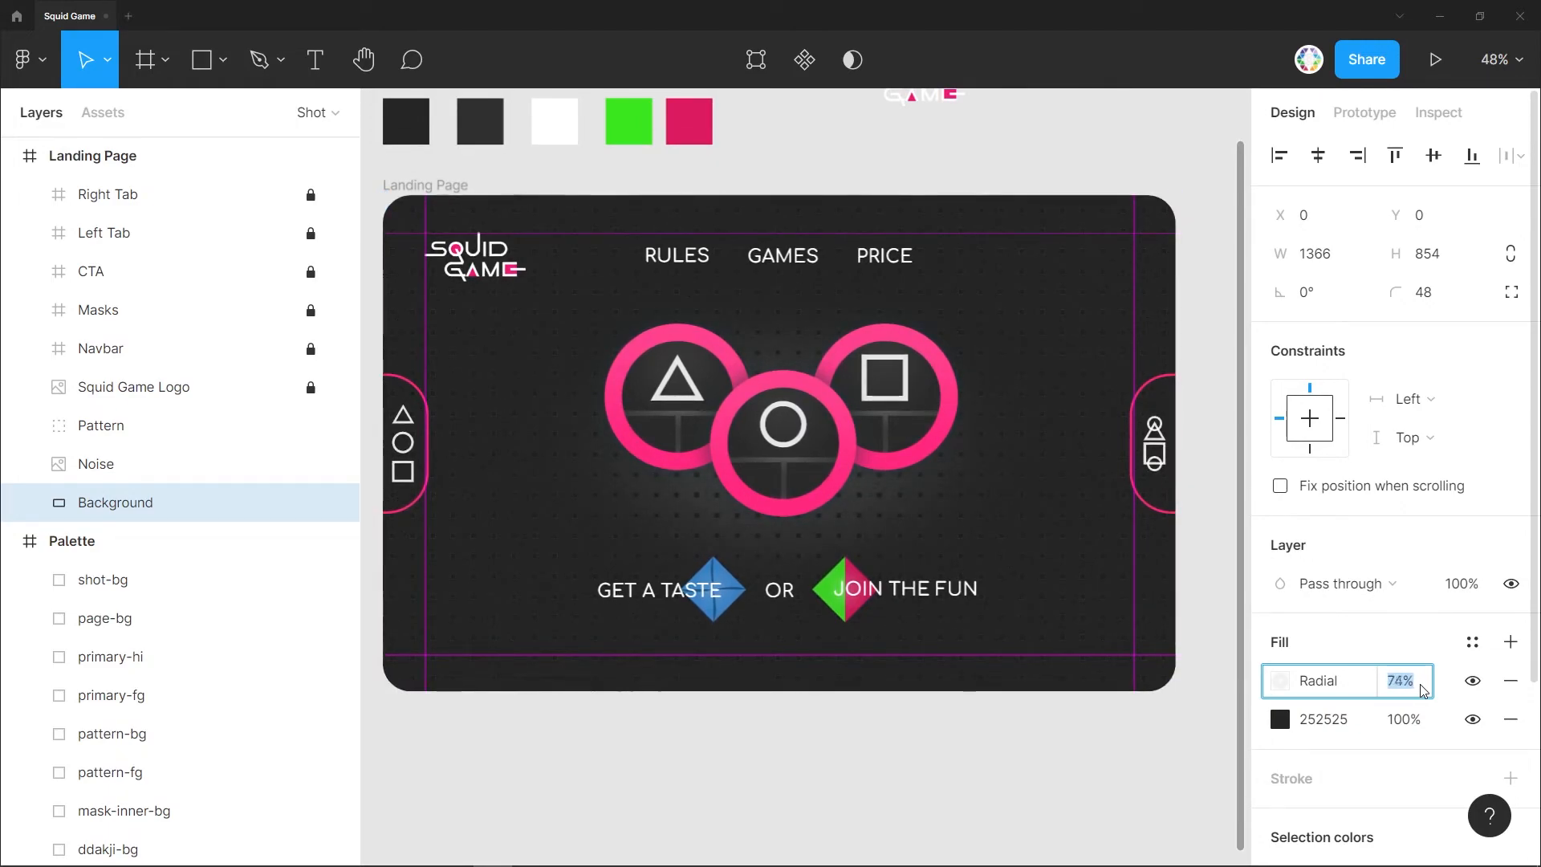
left_click(849, 781)
Hide both the row and column layout grids of the Landing Page frame.
left_click(419, 186)
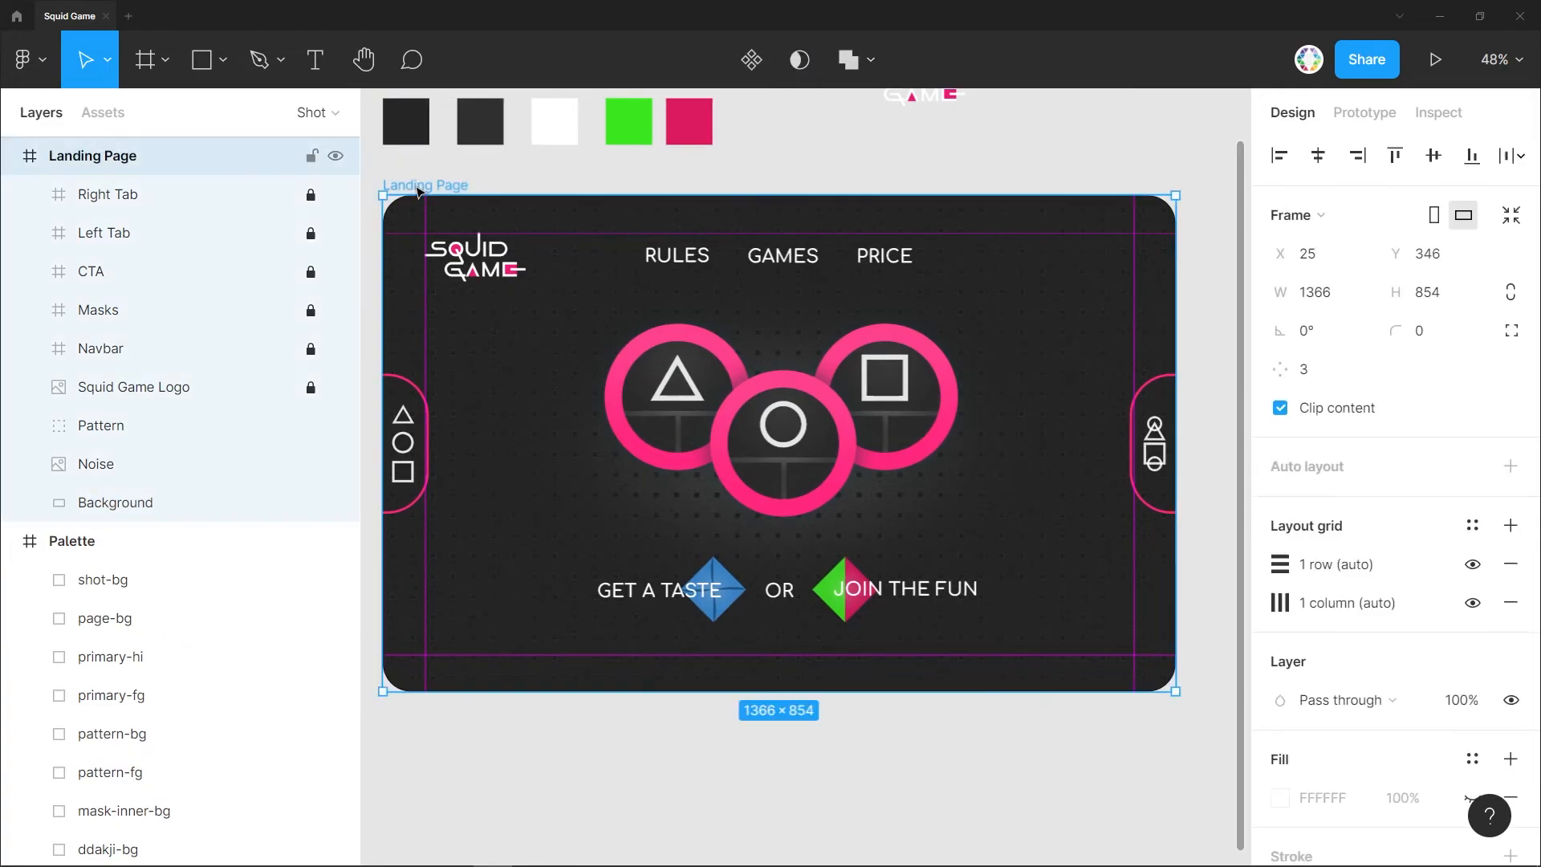
scroll(417, 196, "up", 5)
scroll(482, 193, "down", 3)
scroll(610, 176, "down", 3)
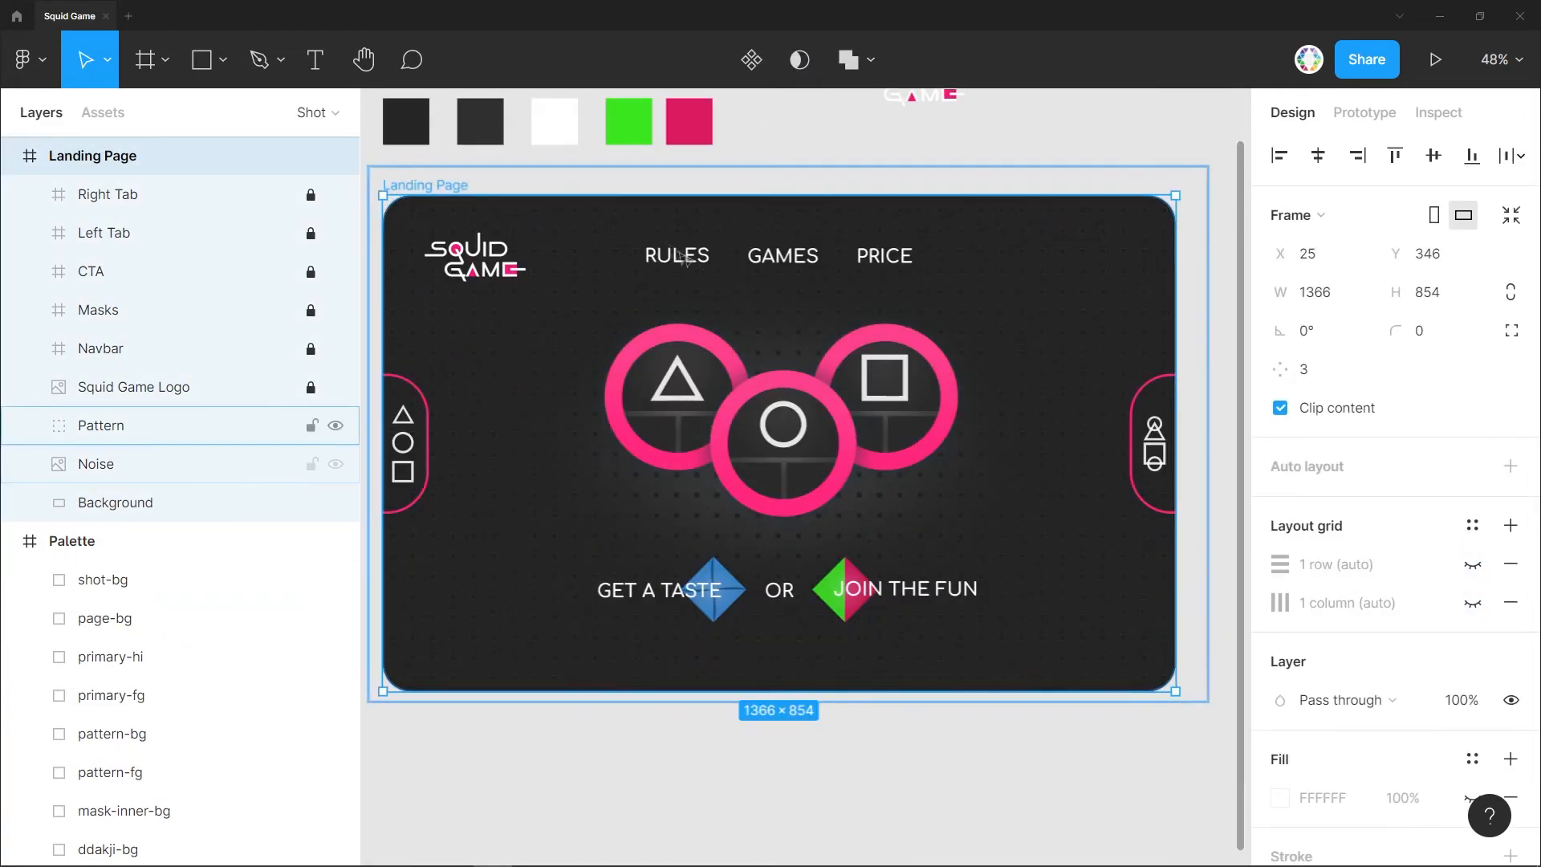
left_click(632, 172)
Wrap the Landing Page in a new enclosing frame and rename that frame Shot.
left_click(404, 197)
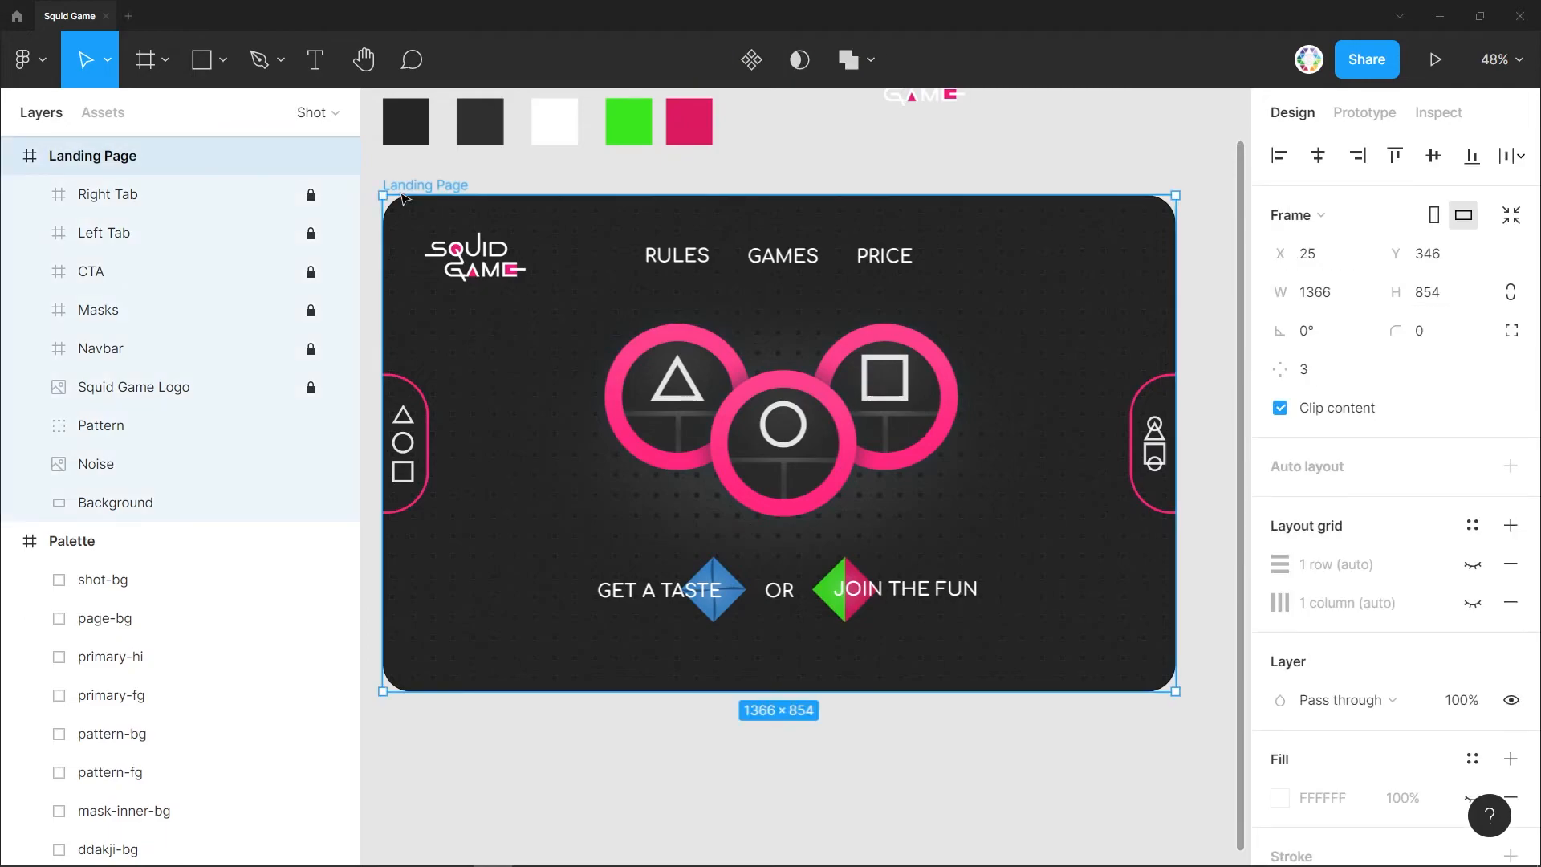
key("alt")
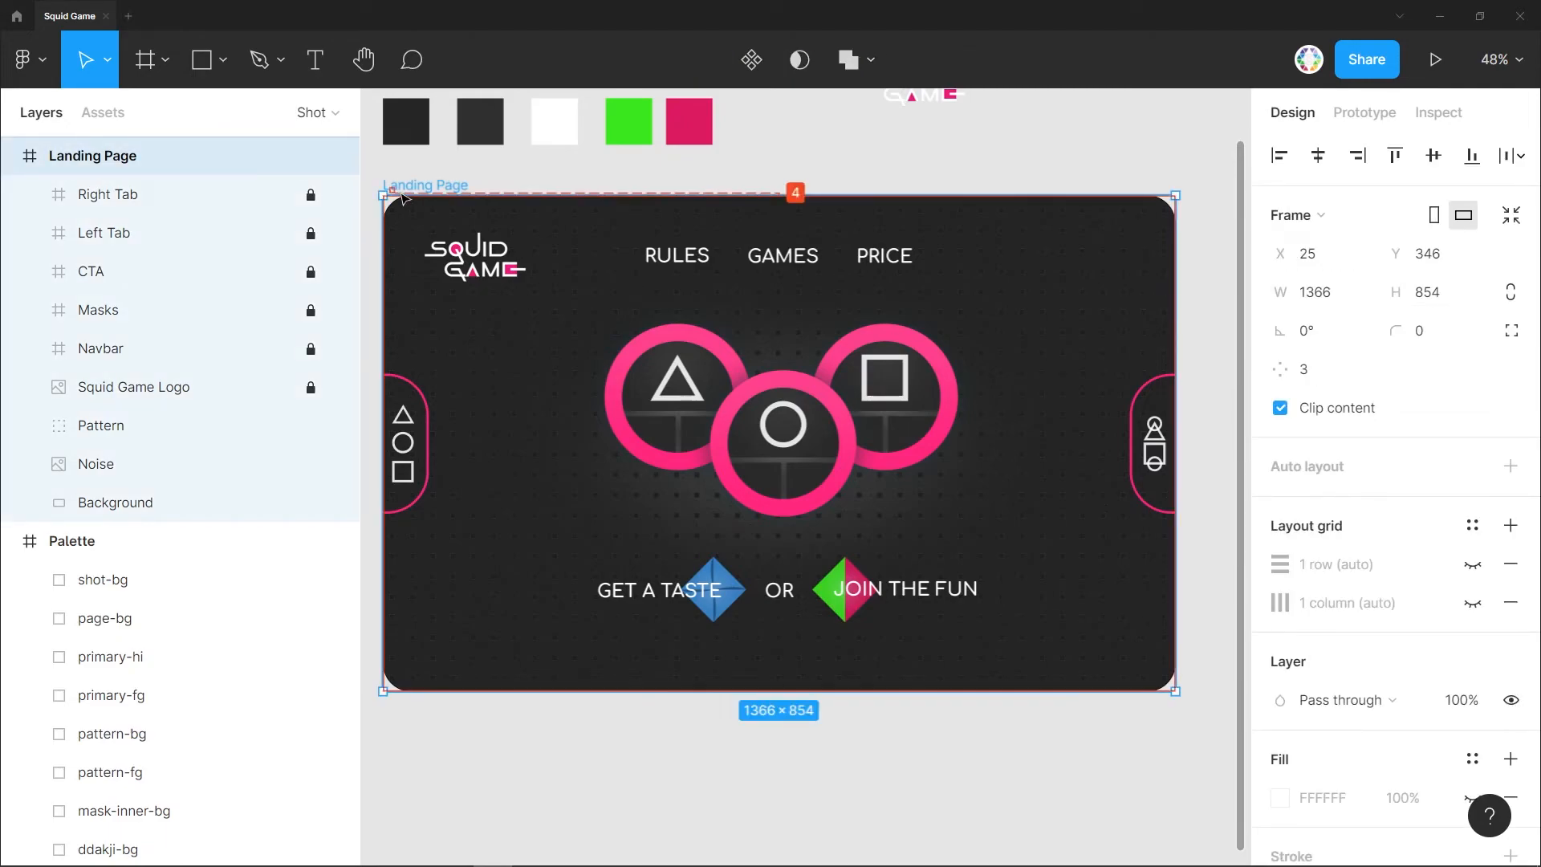
key("ctrl+alt+g")
double_click(93, 155)
type("Shot")
key("Return")
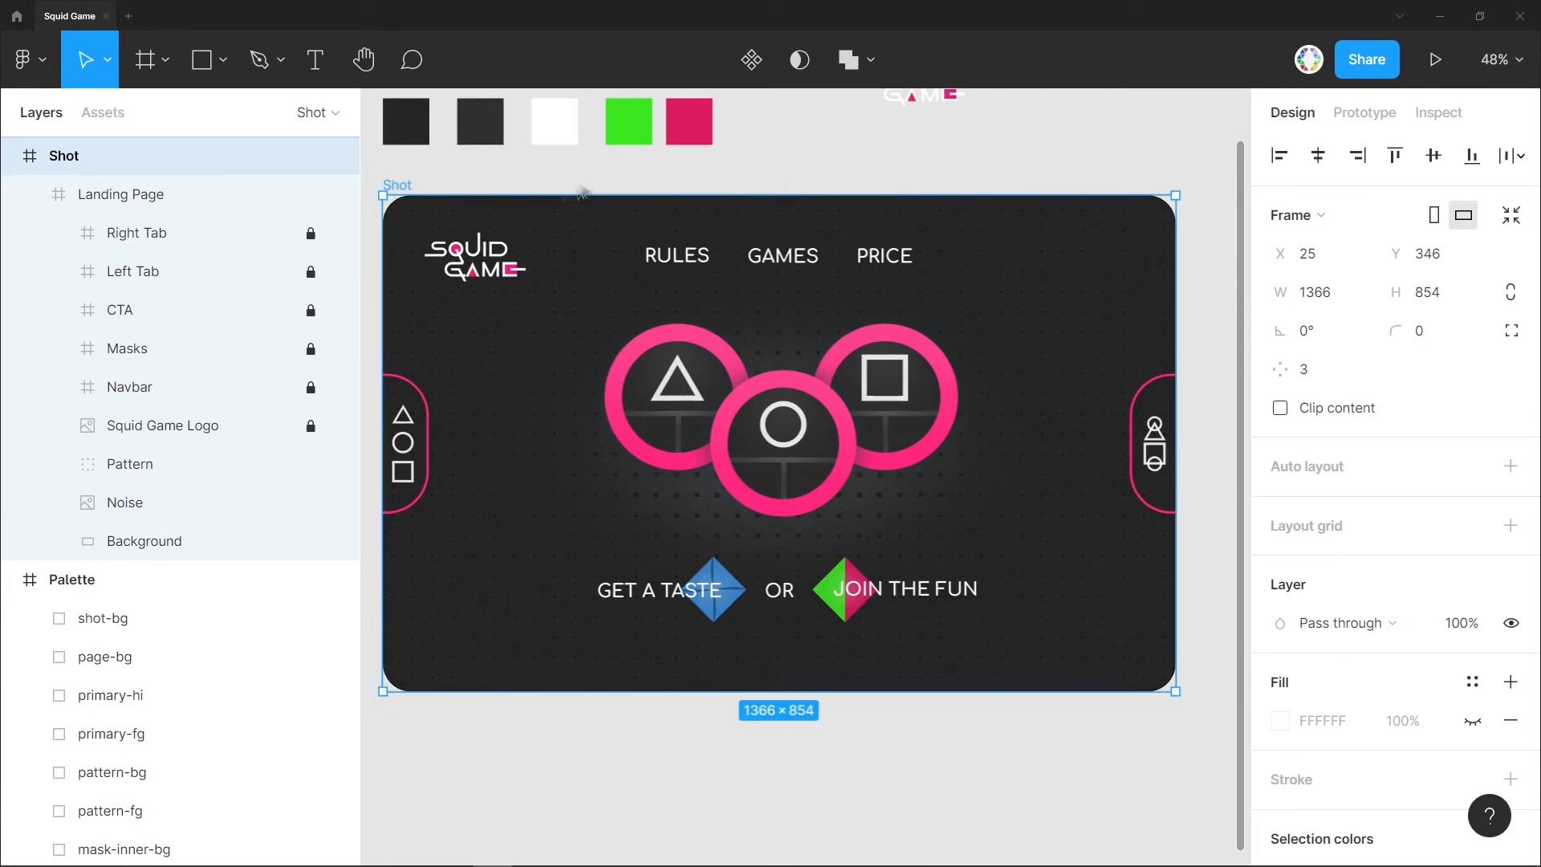
Enlarge the Shot frame around its centre to about 1580 × 1040 and move it down and left, farther from the palette.
left_click_drag(1175, 195, 1224, 154)
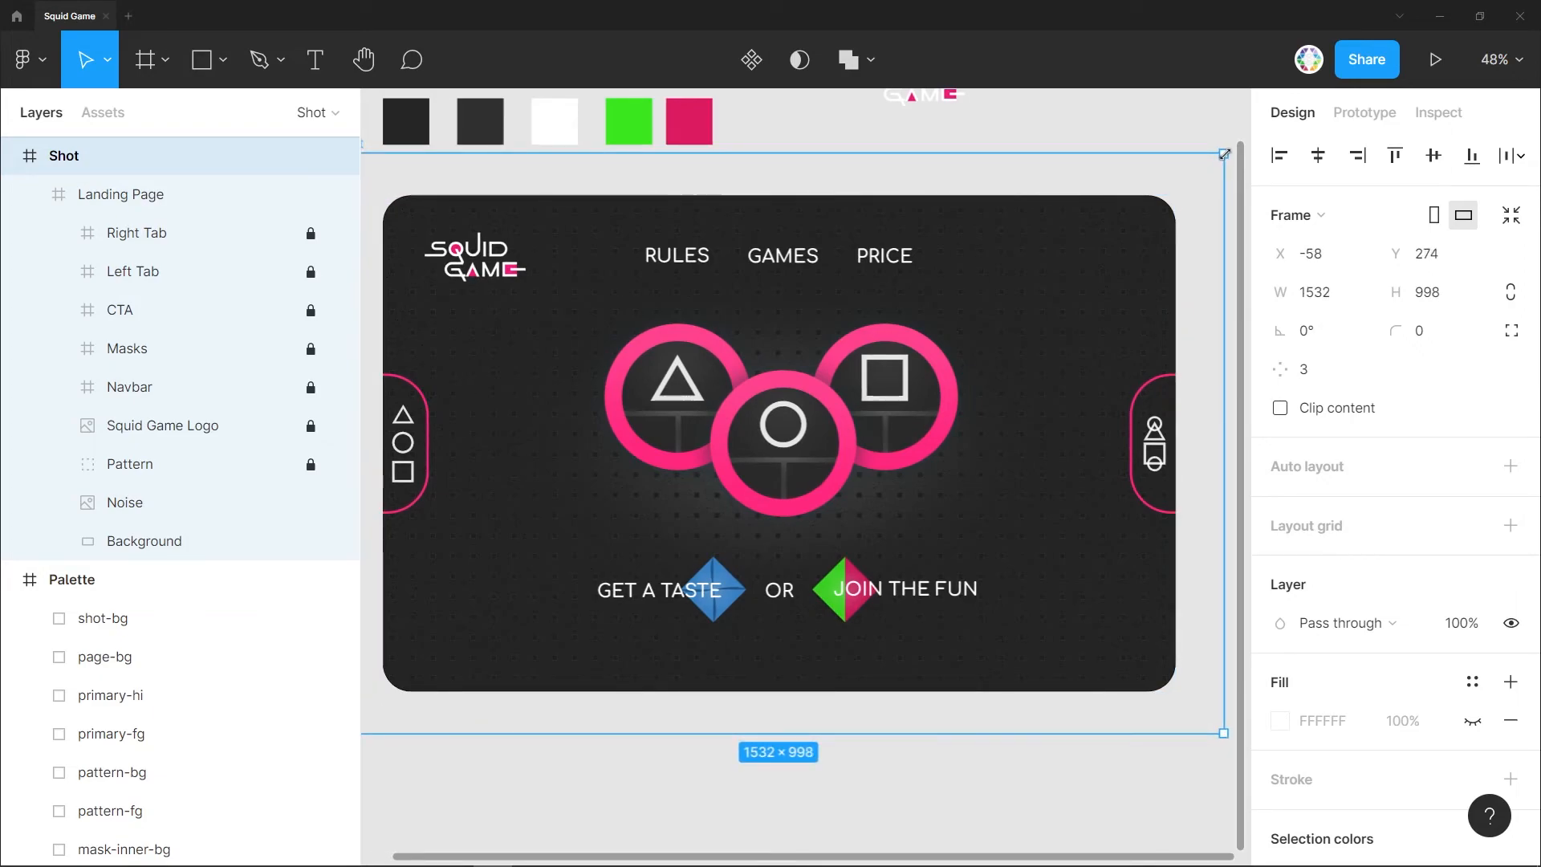
scroll(1001, 224, "left", 1)
scroll(1001, 221, "down", 2)
left_click_drag(756, 177, 711, 224)
scroll(1115, 244, "up", 2)
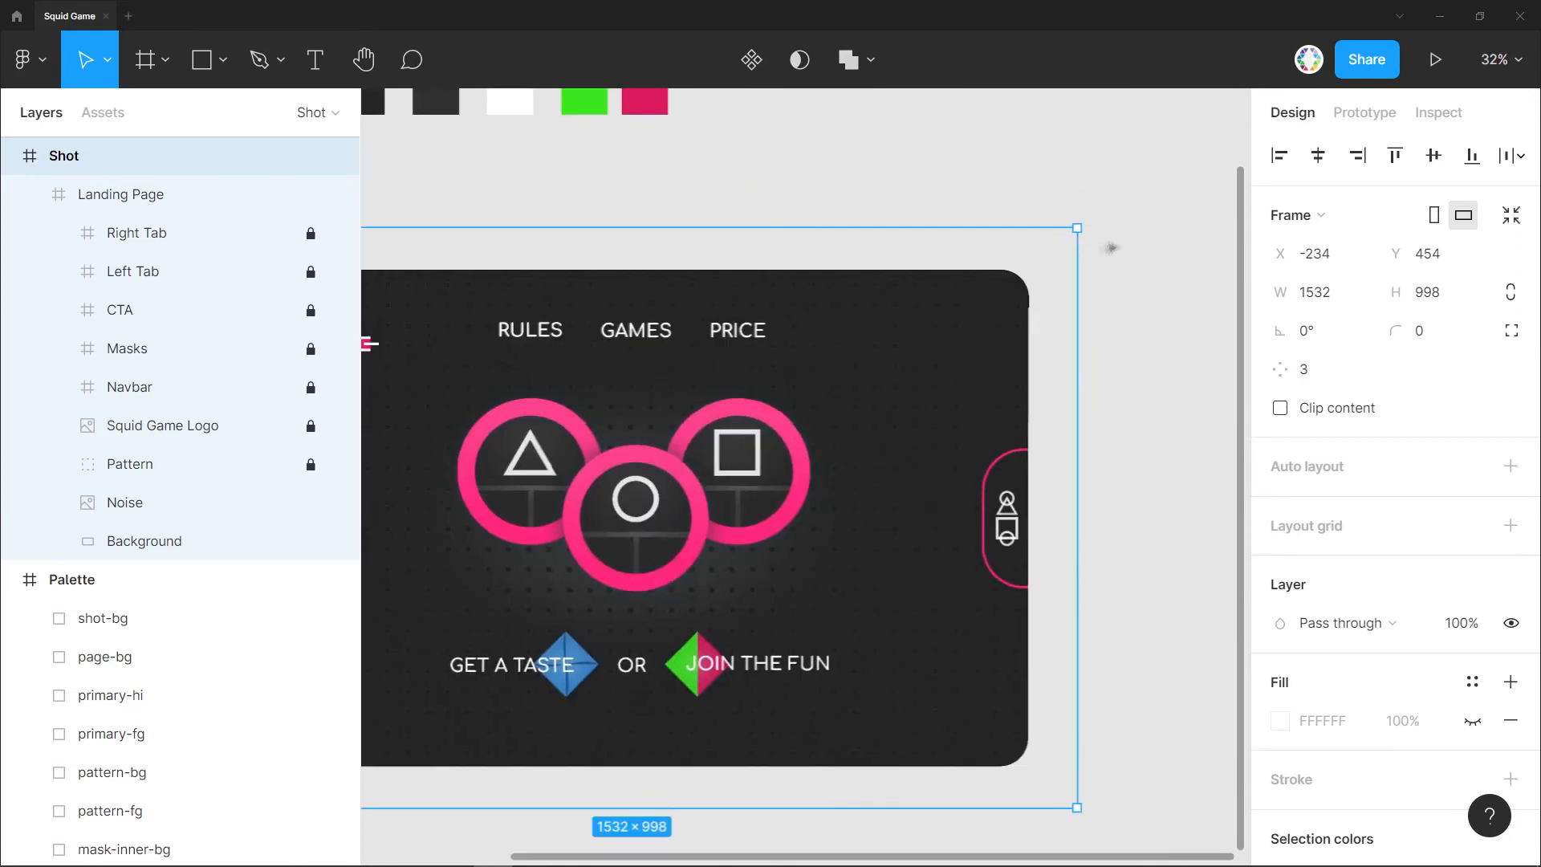
left_click_drag(1077, 228, 1094, 217)
left_click(1043, 185)
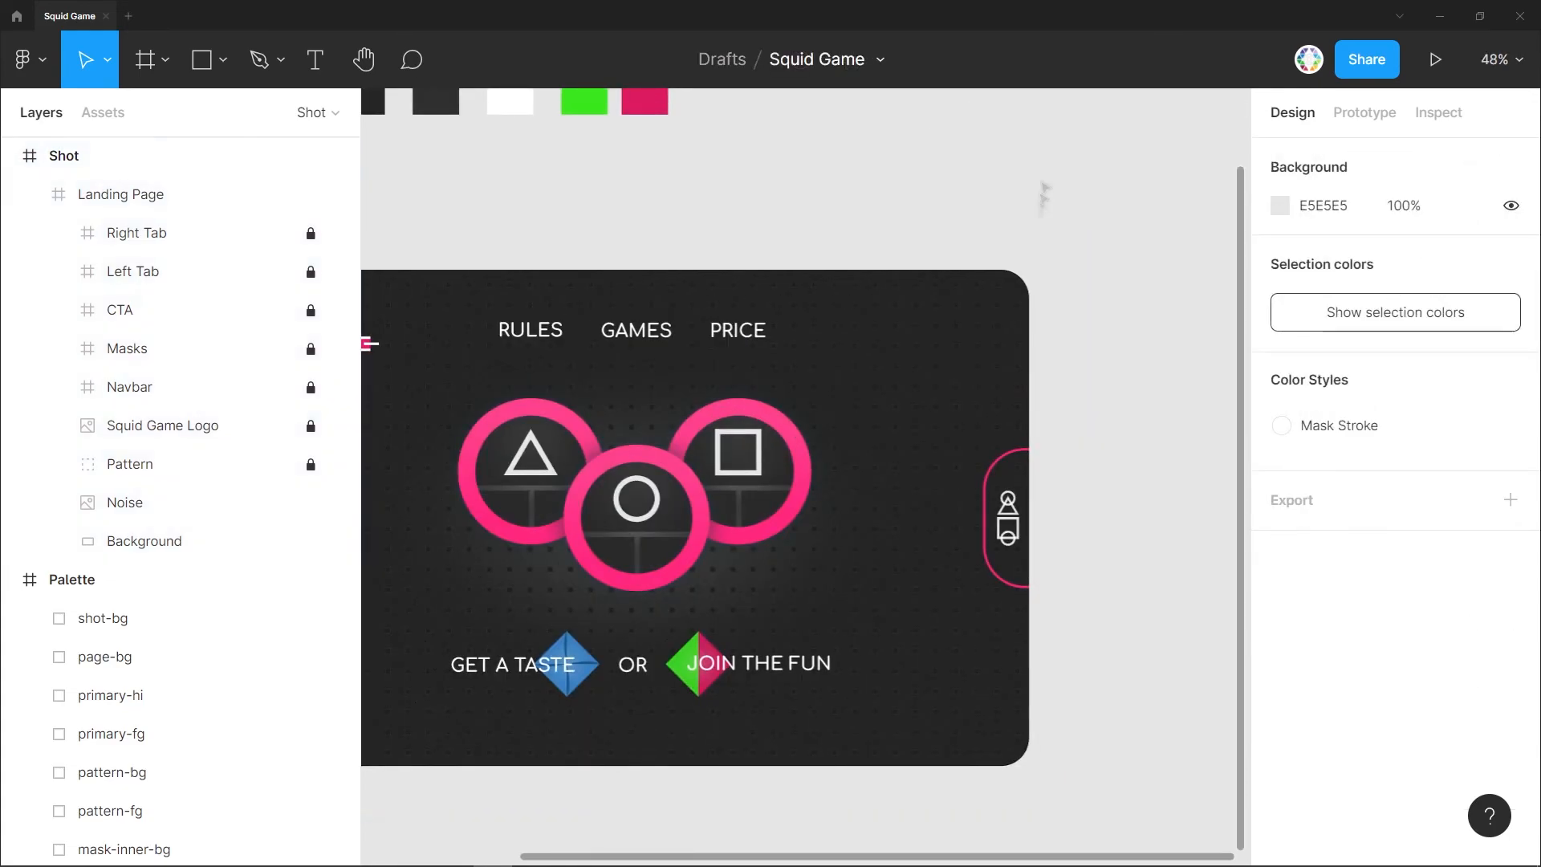
scroll(1043, 185, "left", 3)
Turn on the Shot frame's fill and sample its colour, 2F3133, from the first palette swatch.
left_click(472, 206)
scroll(642, 256, "right", 1)
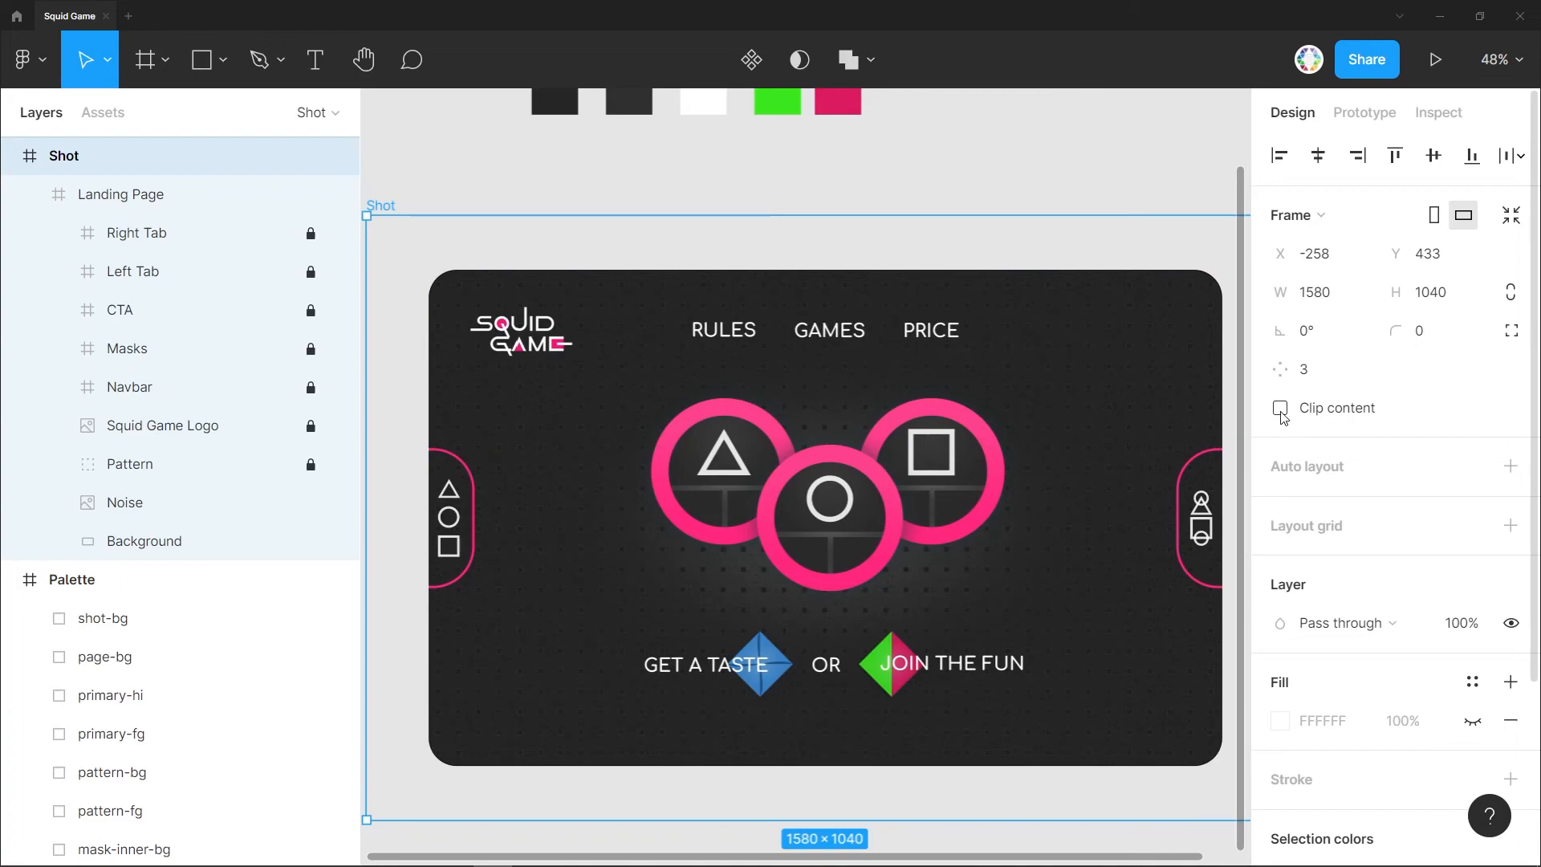
left_click(1280, 721)
scroll(998, 601, "up", 5)
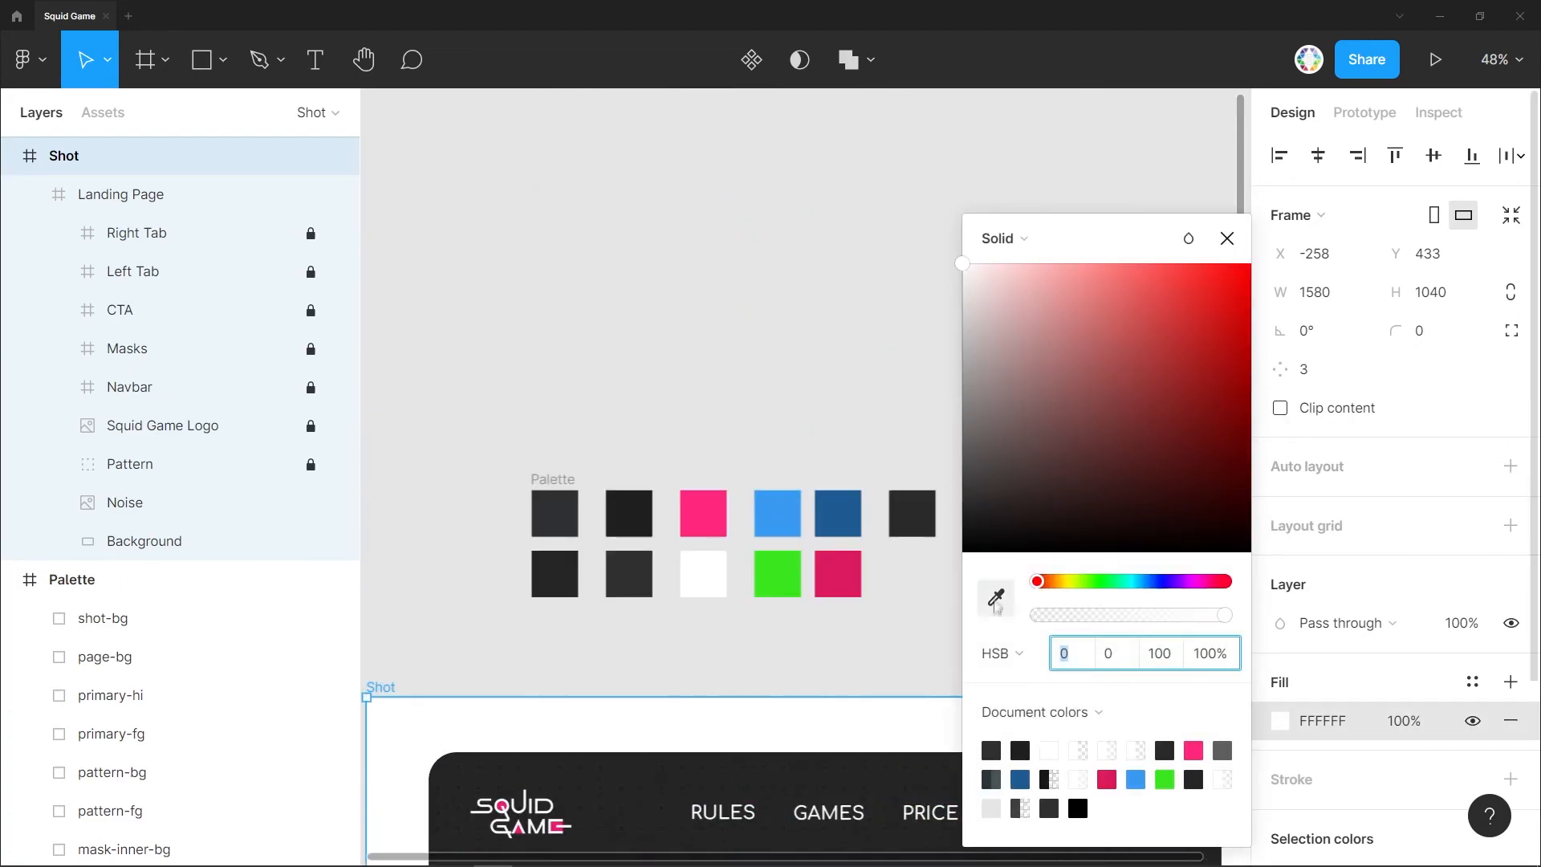
left_click(996, 597)
left_click(552, 510)
left_click(1227, 238)
scroll(523, 588, "down", 5)
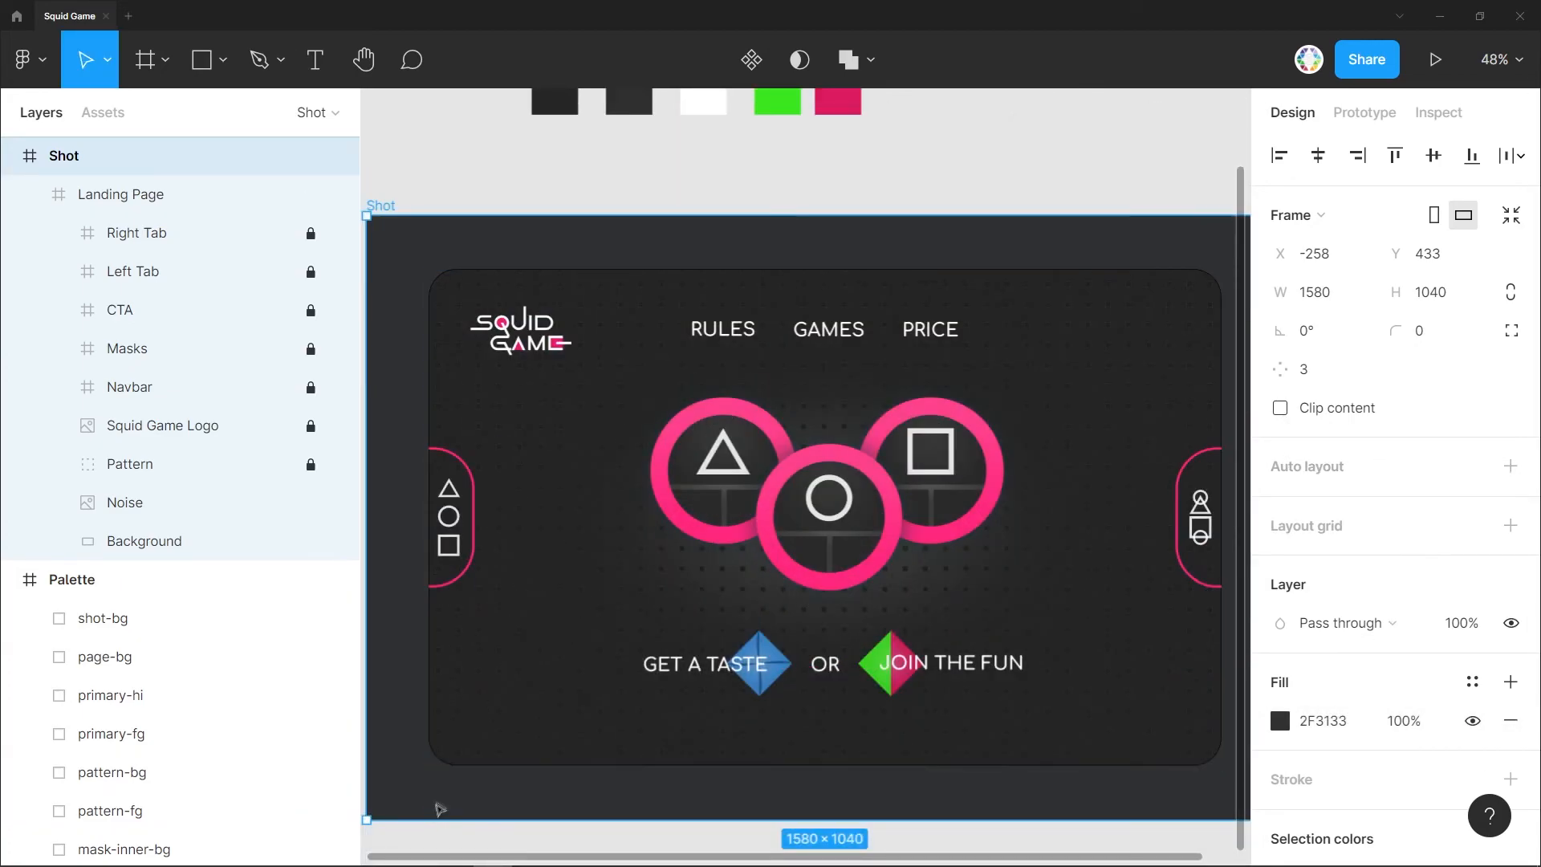
left_click(454, 747)
scroll(1468, 551, "down", 5)
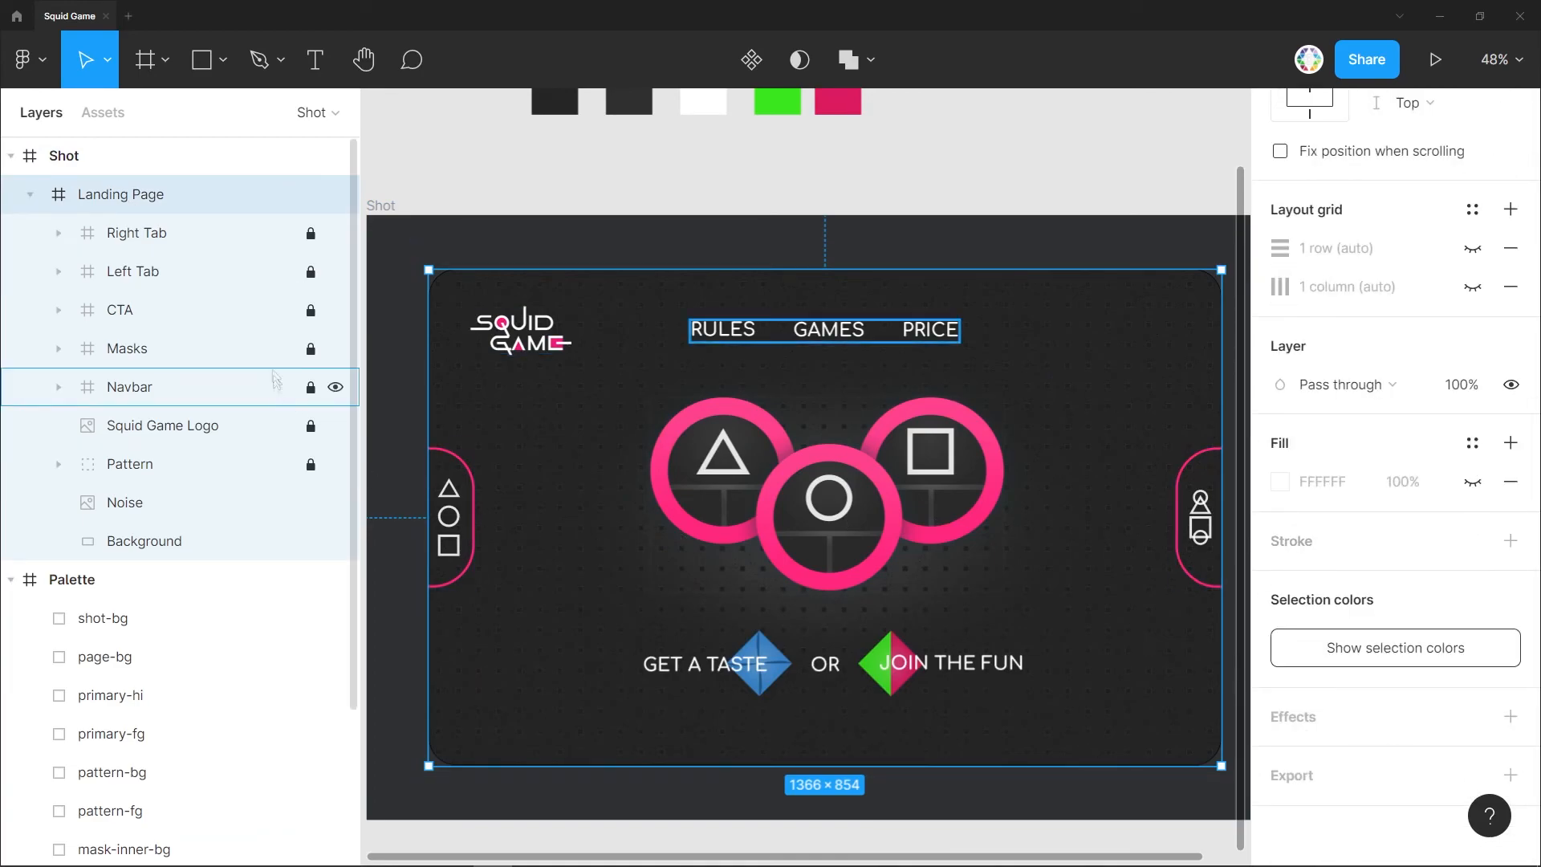
left_click(241, 541)
left_click(1509, 503)
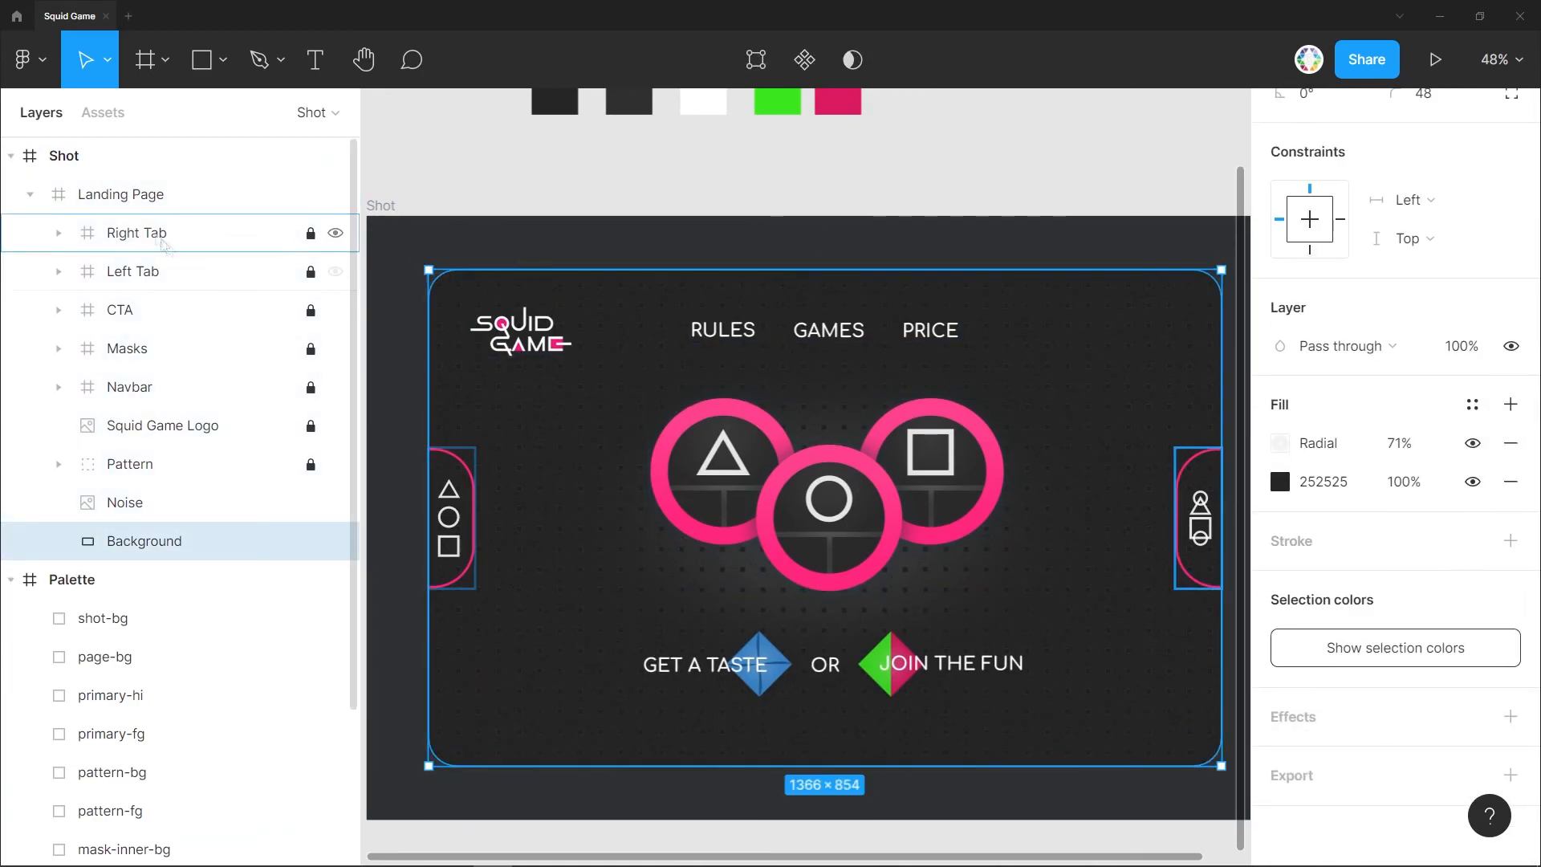
Add a drop shadow to the Landing Page frame and set its colour to 262626 at 100% opacity.
left_click(29, 194)
left_click(89, 200)
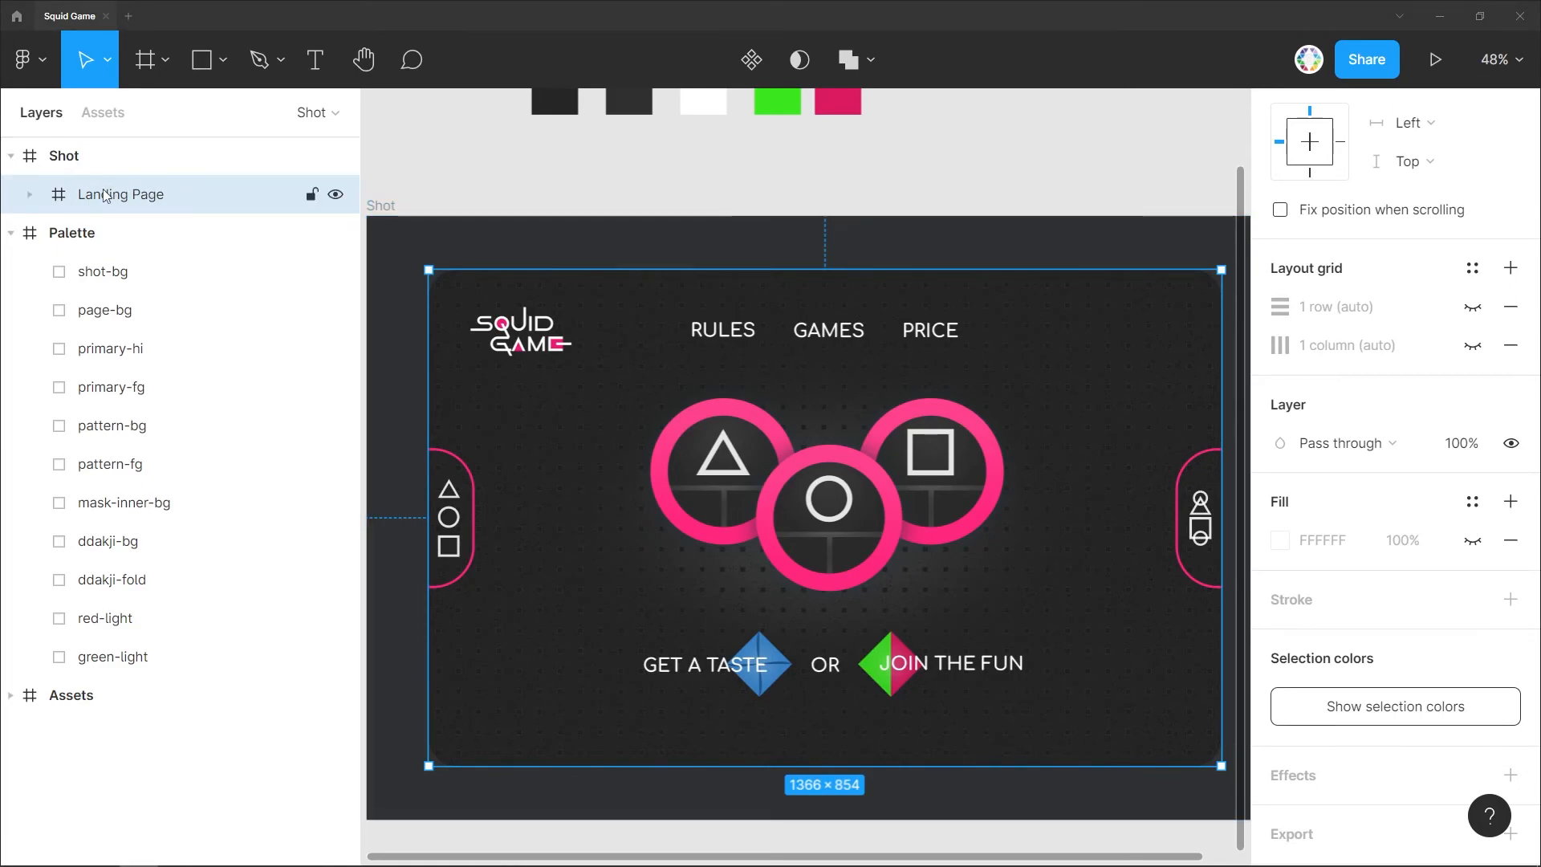
left_click(1509, 775)
left_click(1279, 814)
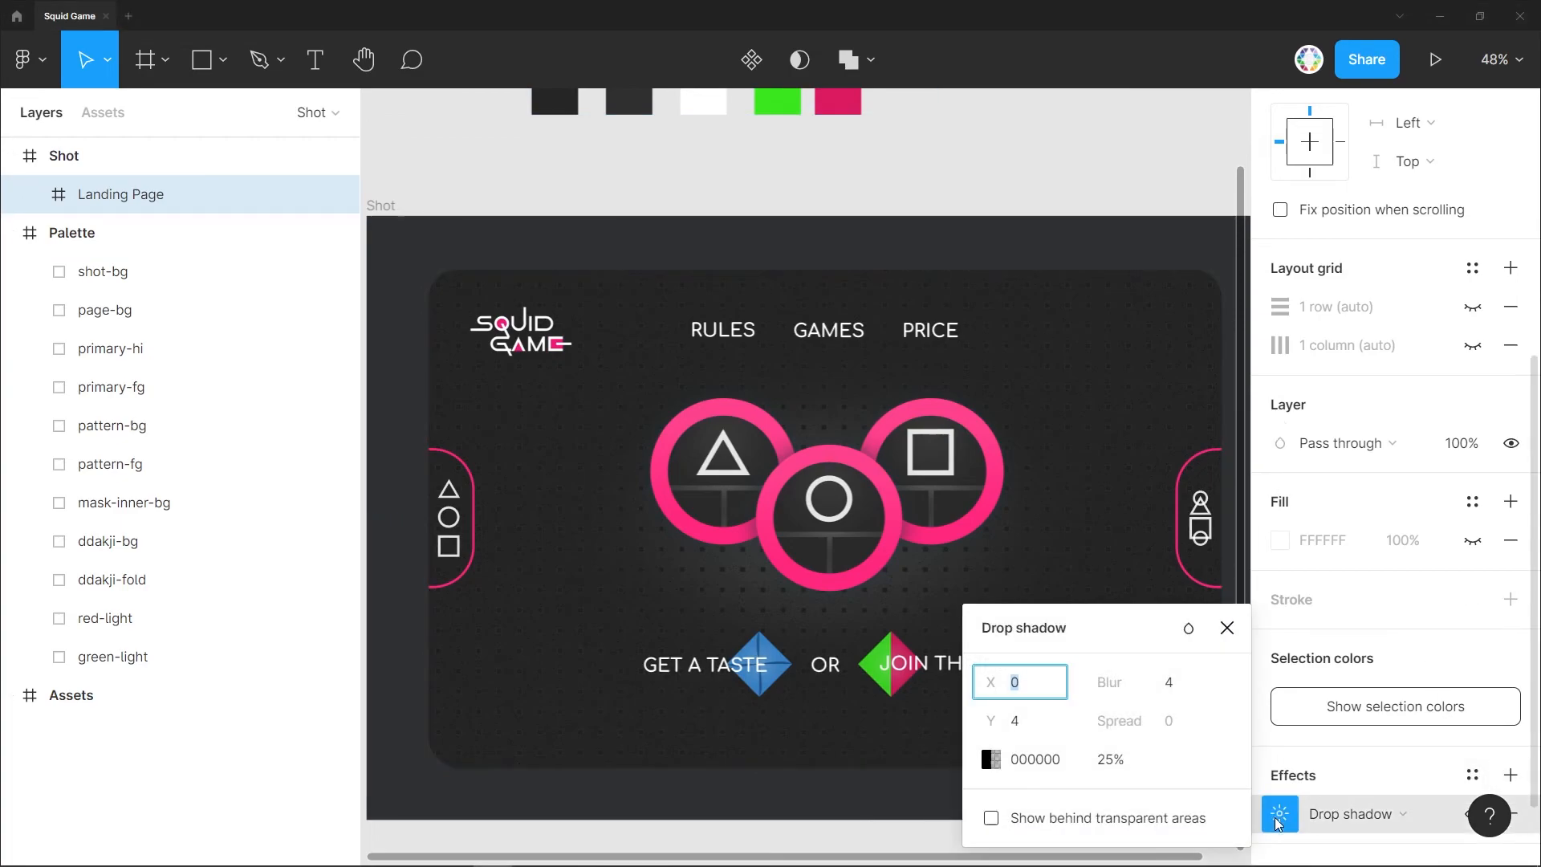
left_click(988, 759)
left_click_drag(726, 501, 672, 504)
left_click(870, 654)
key("Down")
key("Down")
key("Down")
key("Down")
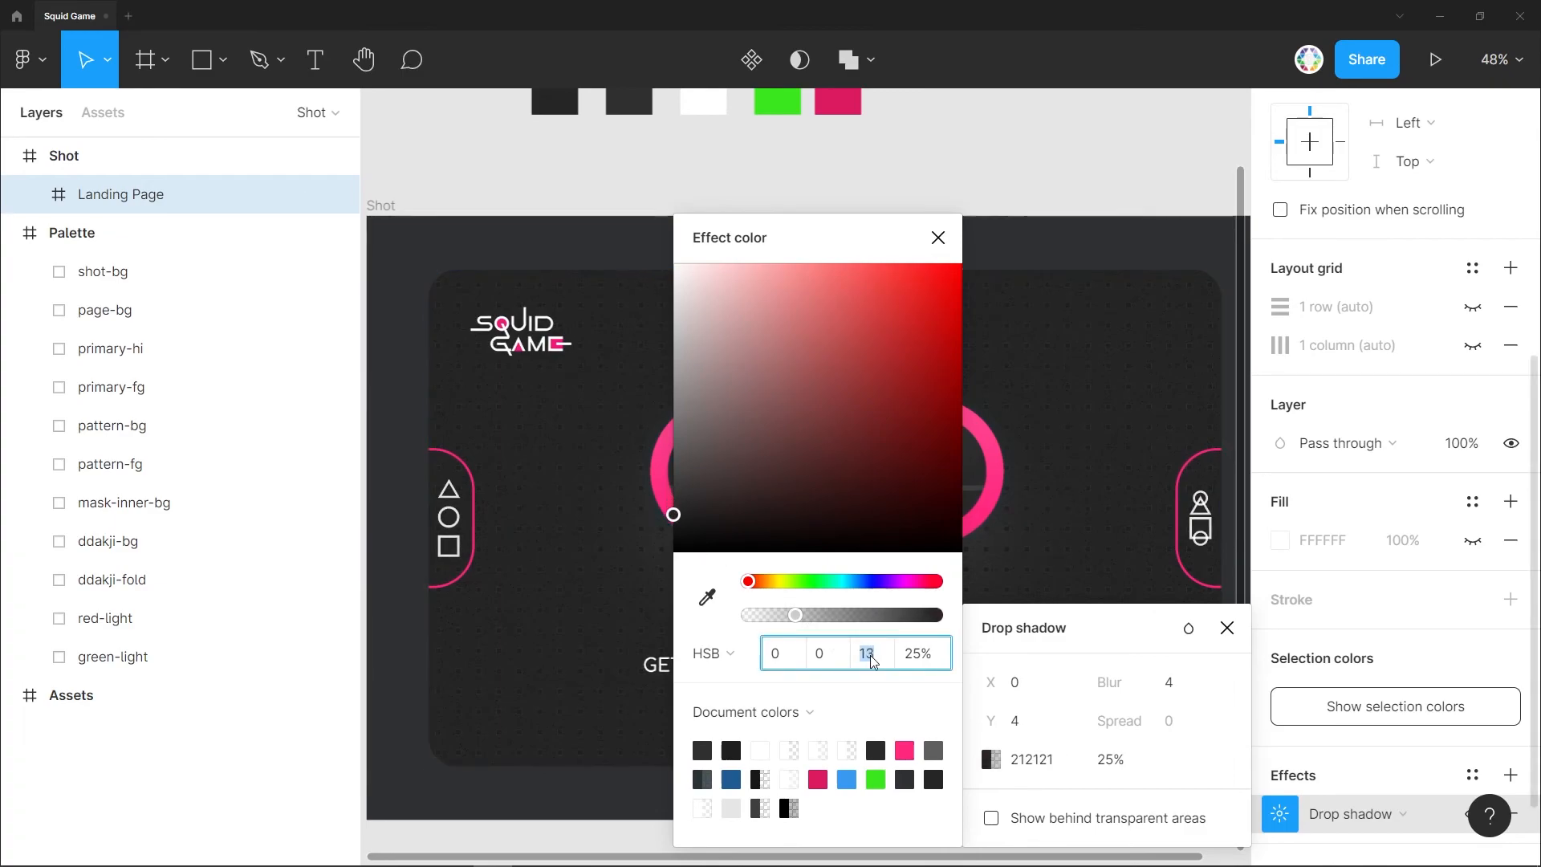
left_click(1124, 759)
type("100")
key("Return")
key("Escape")
Set the Landing Page drop shadow's Y offset to 0 and its blur to 47.
left_click(1168, 683)
left_click(1032, 722)
type("0")
key("Return")
left_click(1173, 685)
key("Up")
type("47")
key("Return")
Set the Landing Page frame's corner radius to 48.
scroll(1329, 463, "up", 5)
left_click(1424, 329)
type("48")
key("Return")
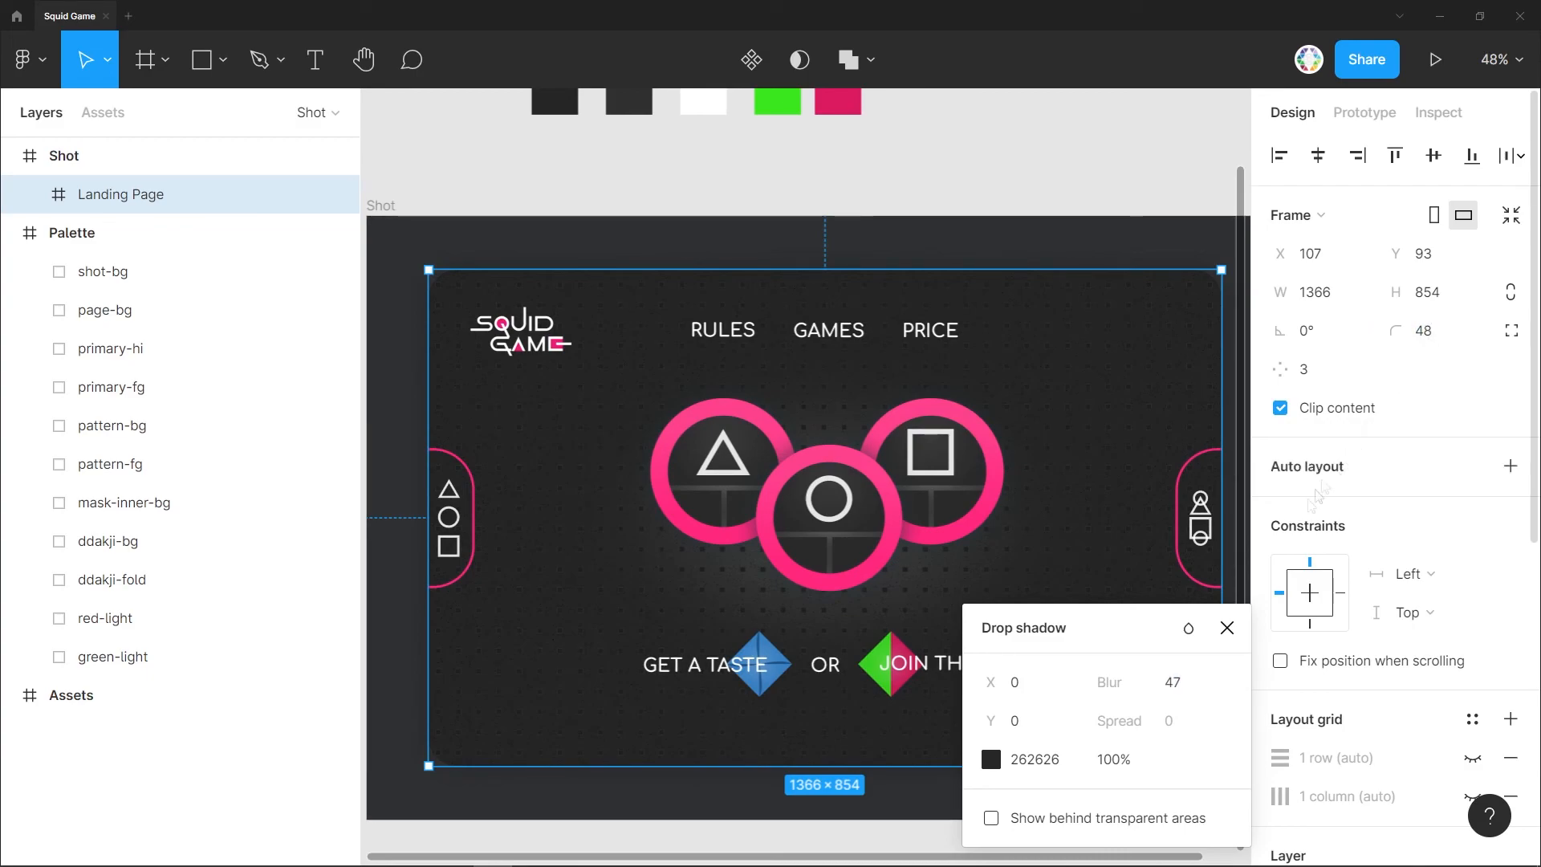
Darken the Landing Page drop shadow's colour to 1E1E1E.
left_click(1114, 759)
left_click(1188, 755)
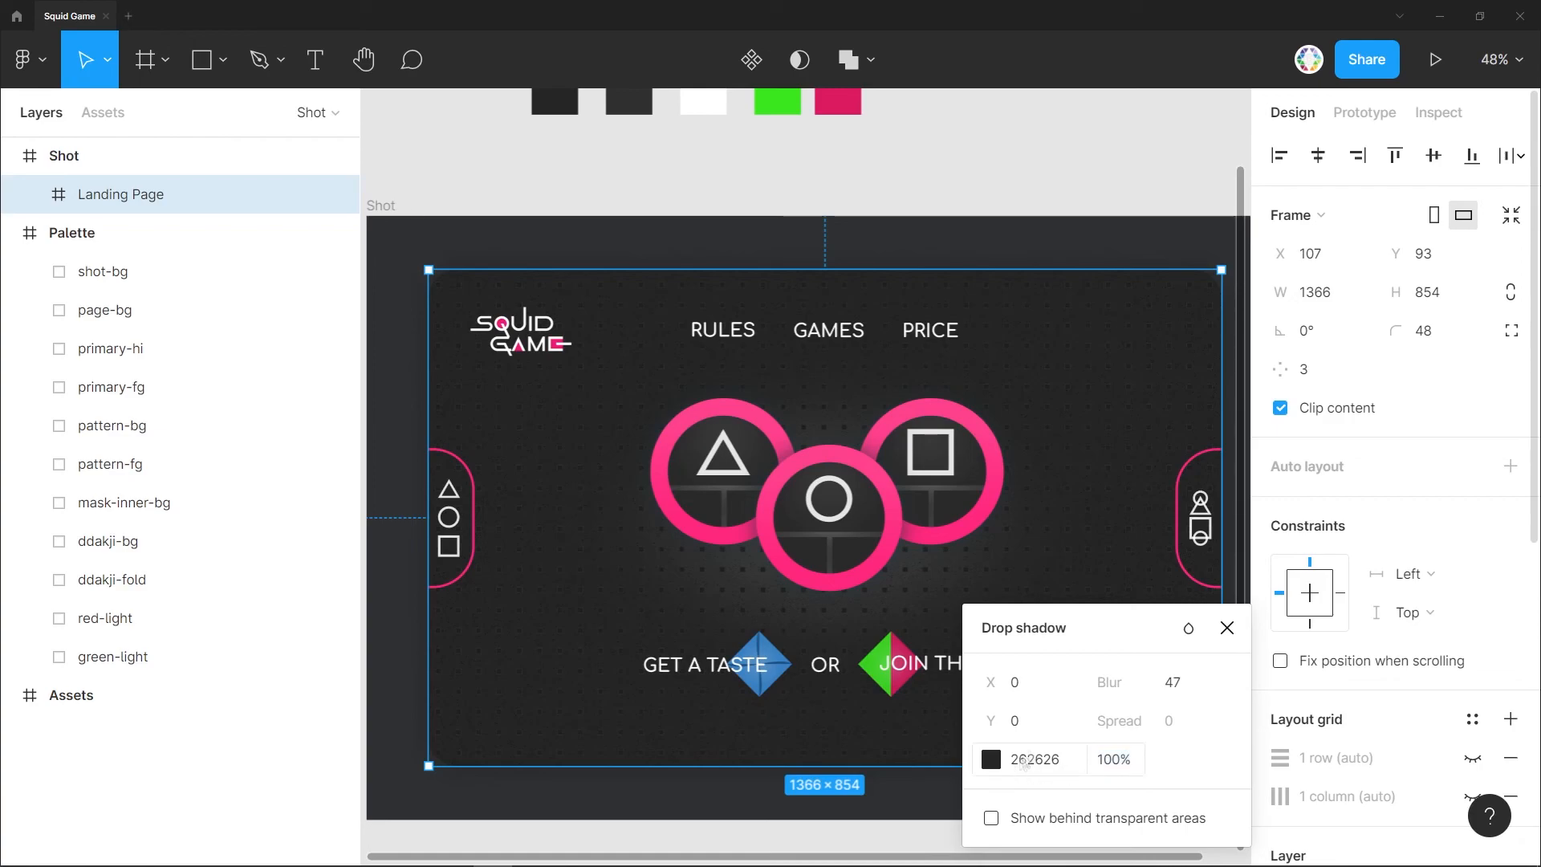
left_click(805, 250)
left_click(843, 337)
scroll(1445, 610, "down", 7)
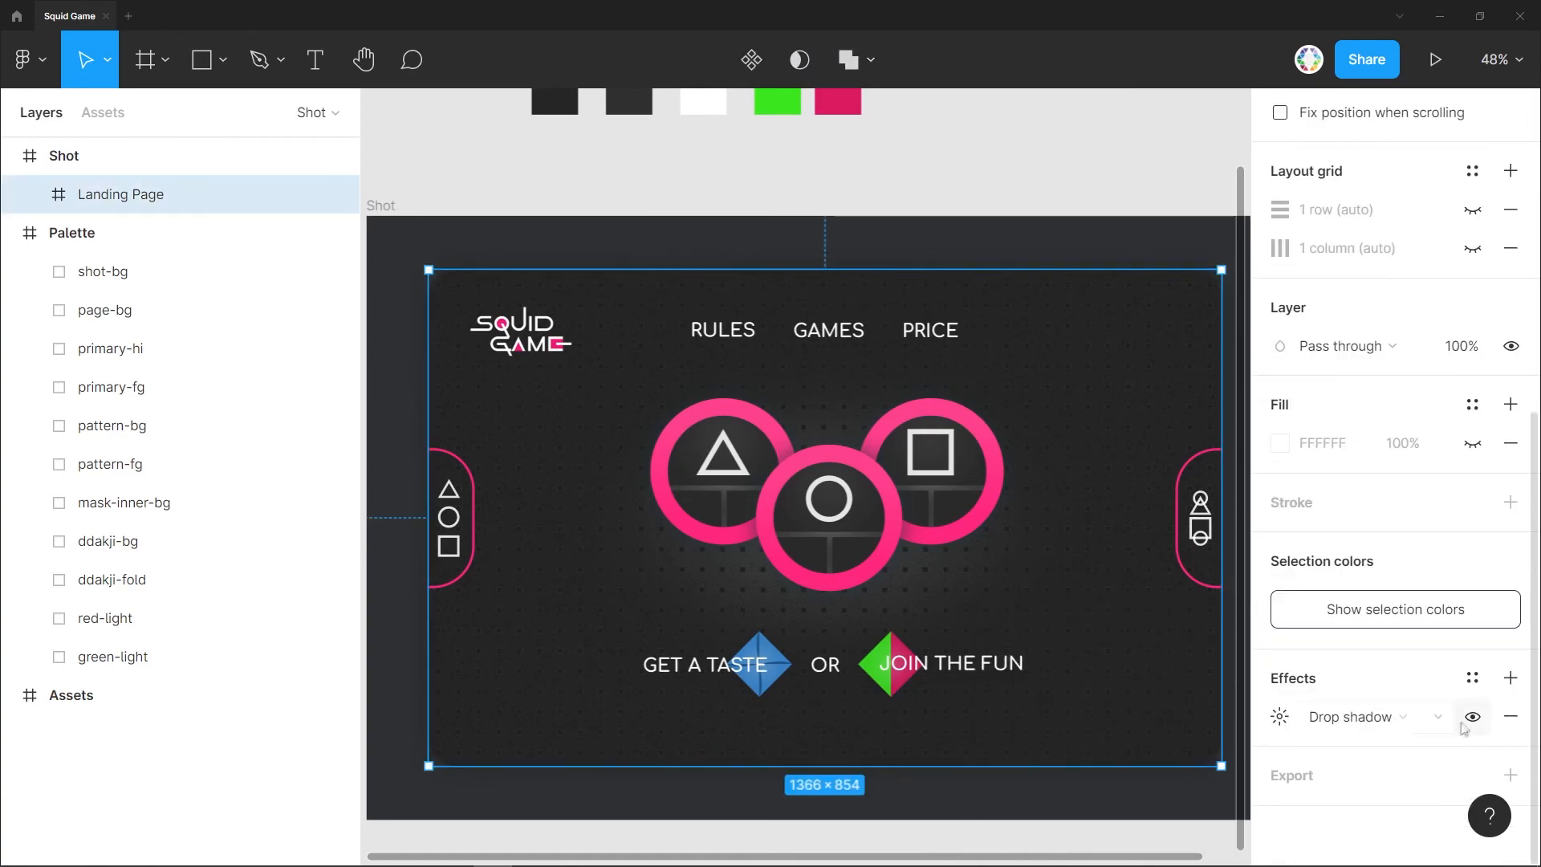
left_click(1279, 716)
left_click(991, 759)
left_click_drag(680, 511, 672, 530)
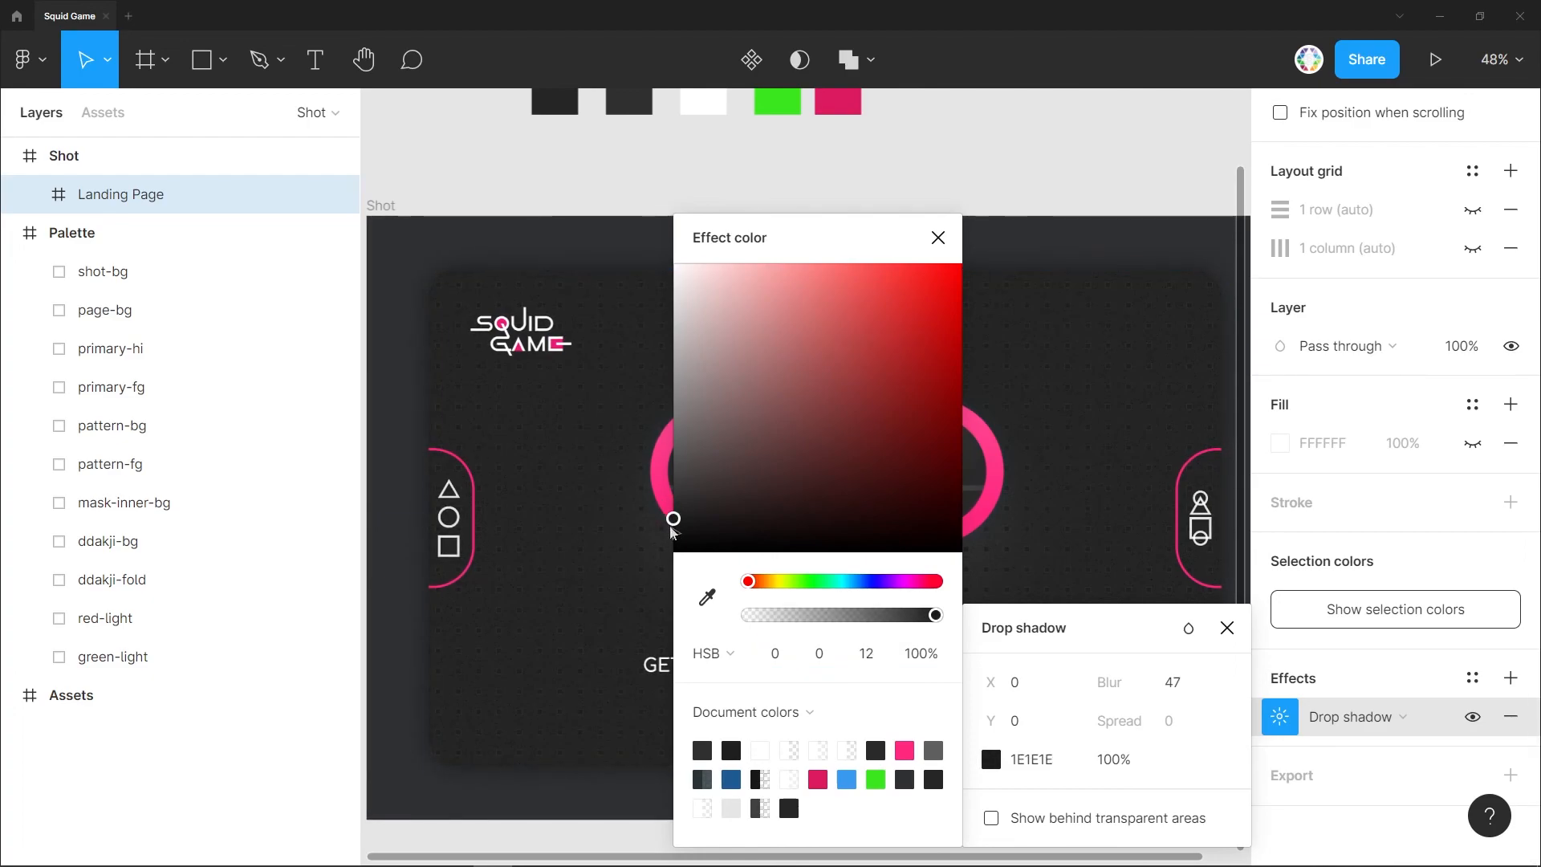
left_click(938, 239)
Set the Landing Page drop shadow's Y offset to 8 and its blur to 41.
left_click(1018, 731)
type("8")
key("Return")
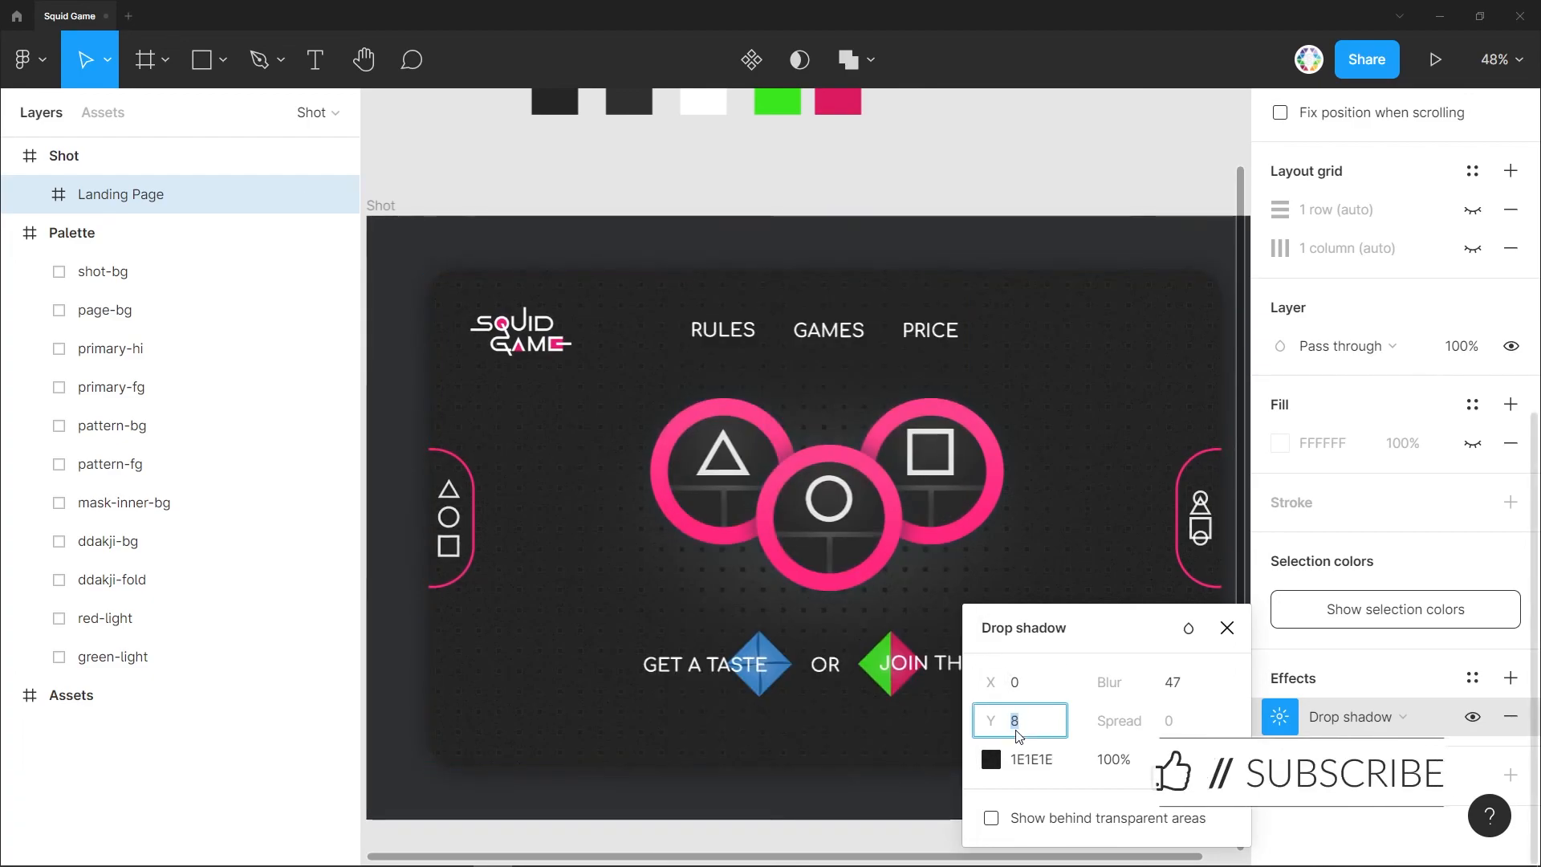
left_click(1171, 682)
type("41")
key("Return")
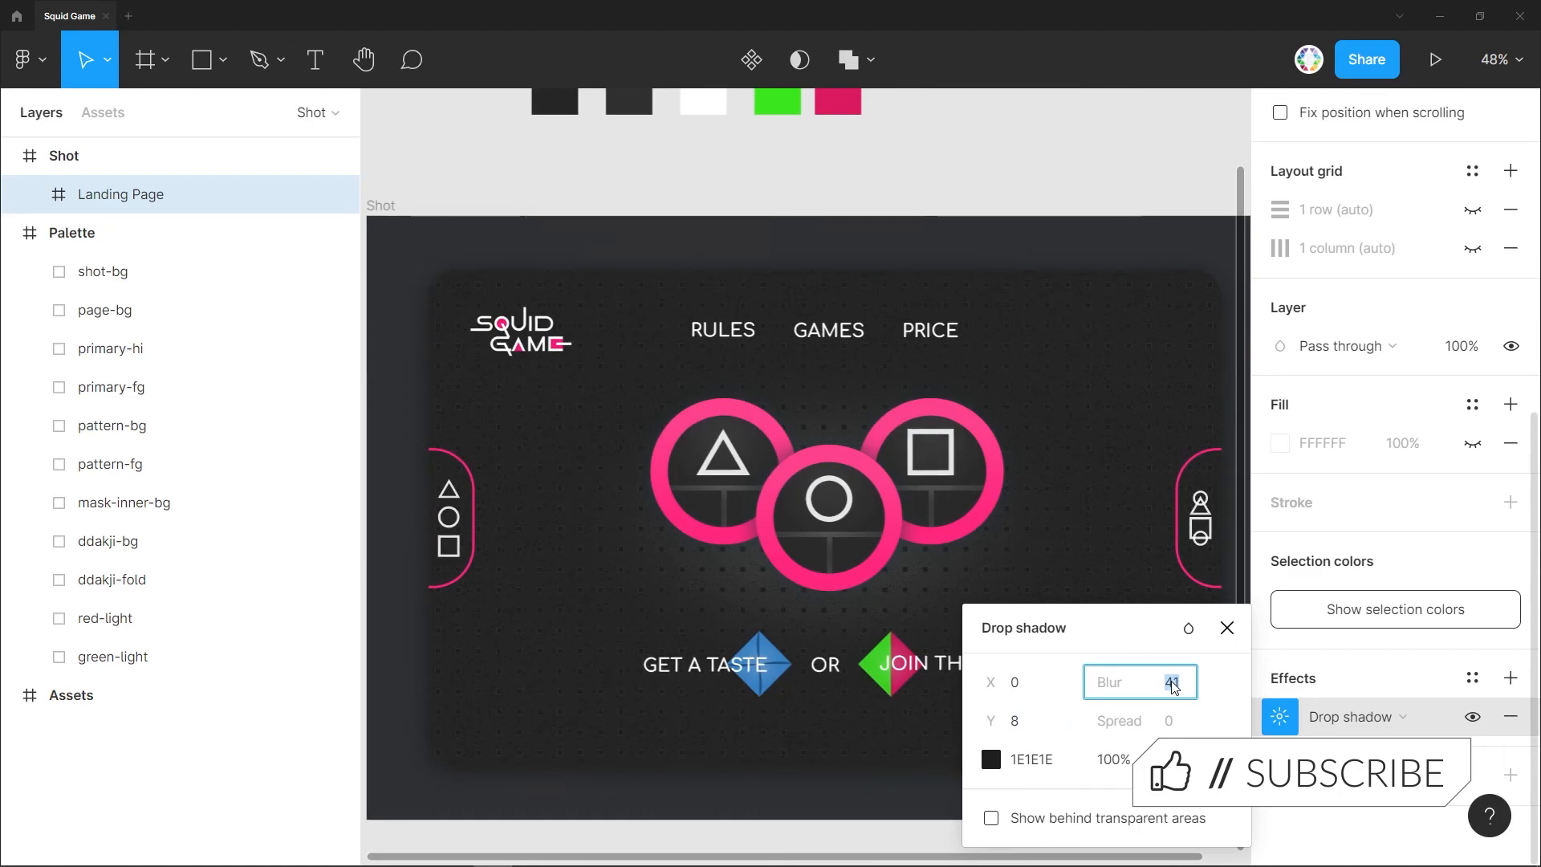
Fine-tune the drop shadow's colour to a neutral near-black grey and close the effect settings.
left_click(991, 759)
left_click_drag(678, 500, 658, 515)
left_click(938, 237)
left_click(1227, 628)
left_click(1083, 193)
Review the finished composition alongside the palette, and fit the Shot frame in view.
scroll(1049, 213, "down", 2)
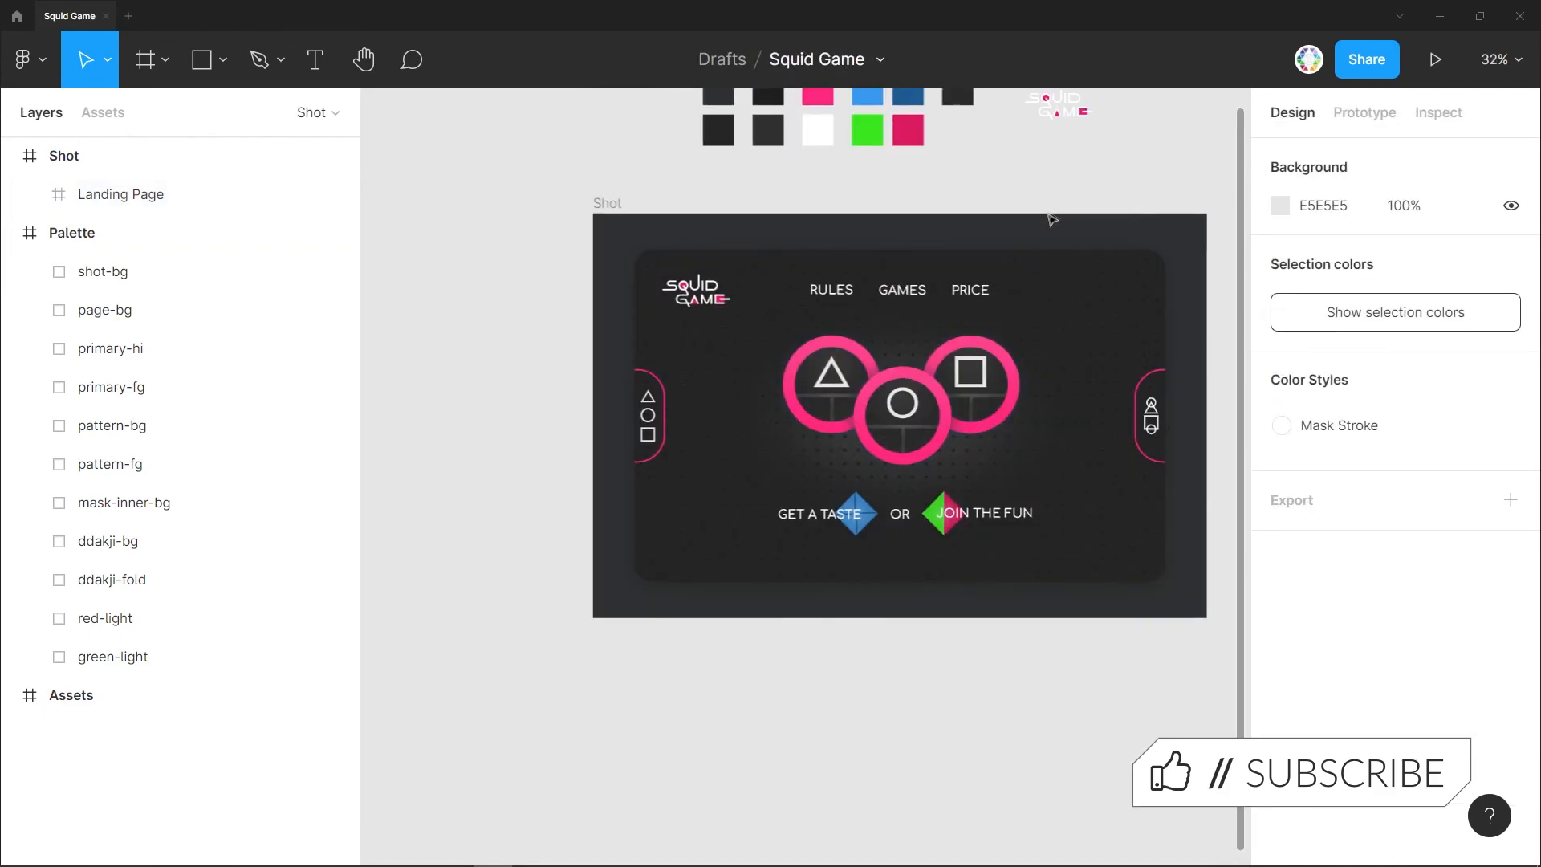
scroll(1054, 217, "right", 2)
scroll(863, 275, "left", 1)
scroll(925, 292, "up", 2)
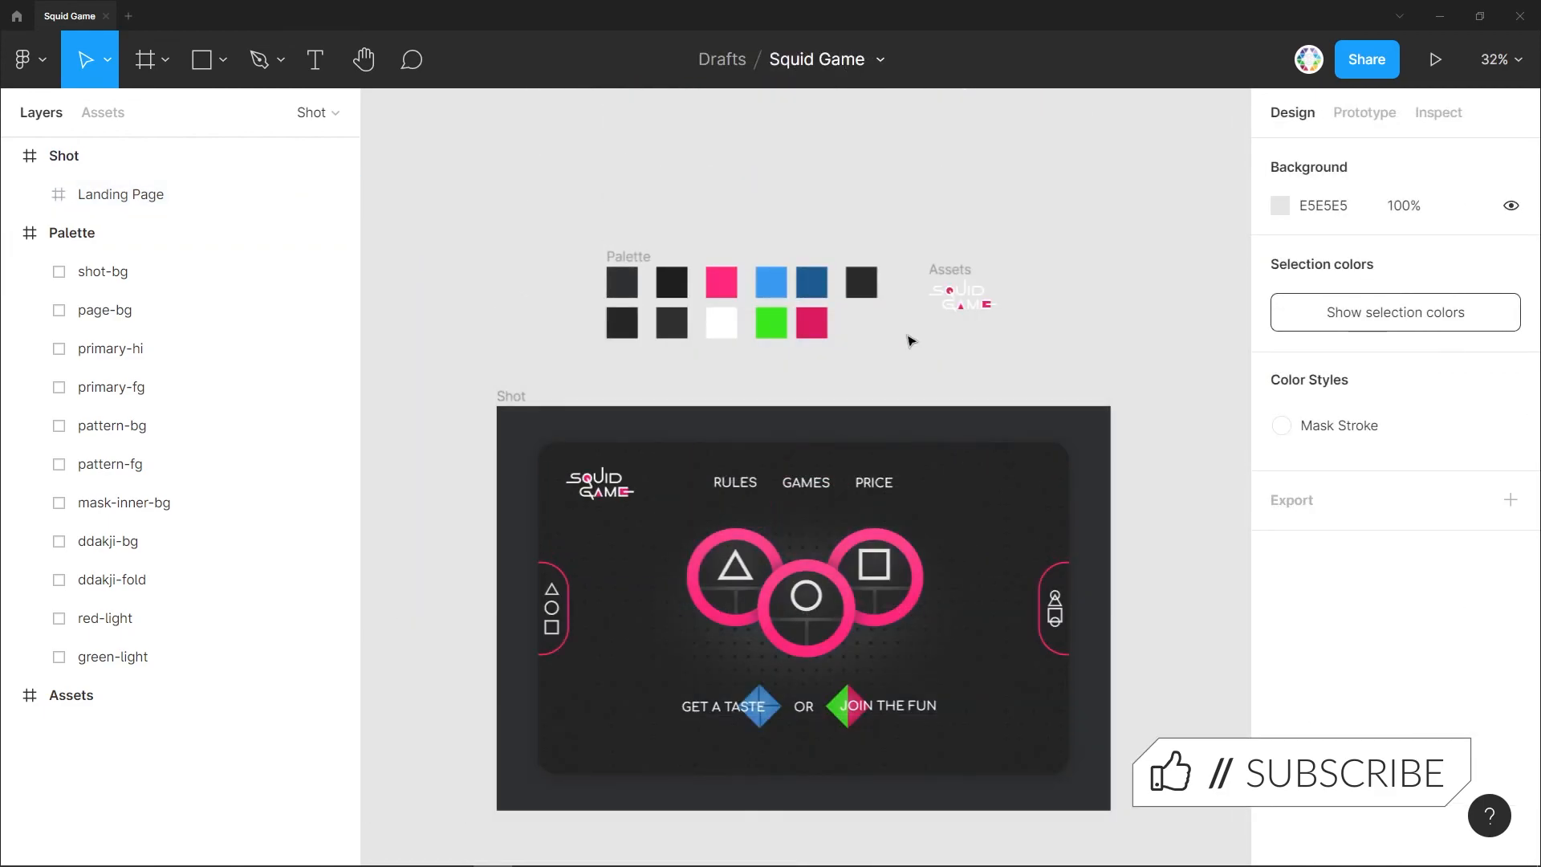
left_click(835, 749)
key("shift+2")
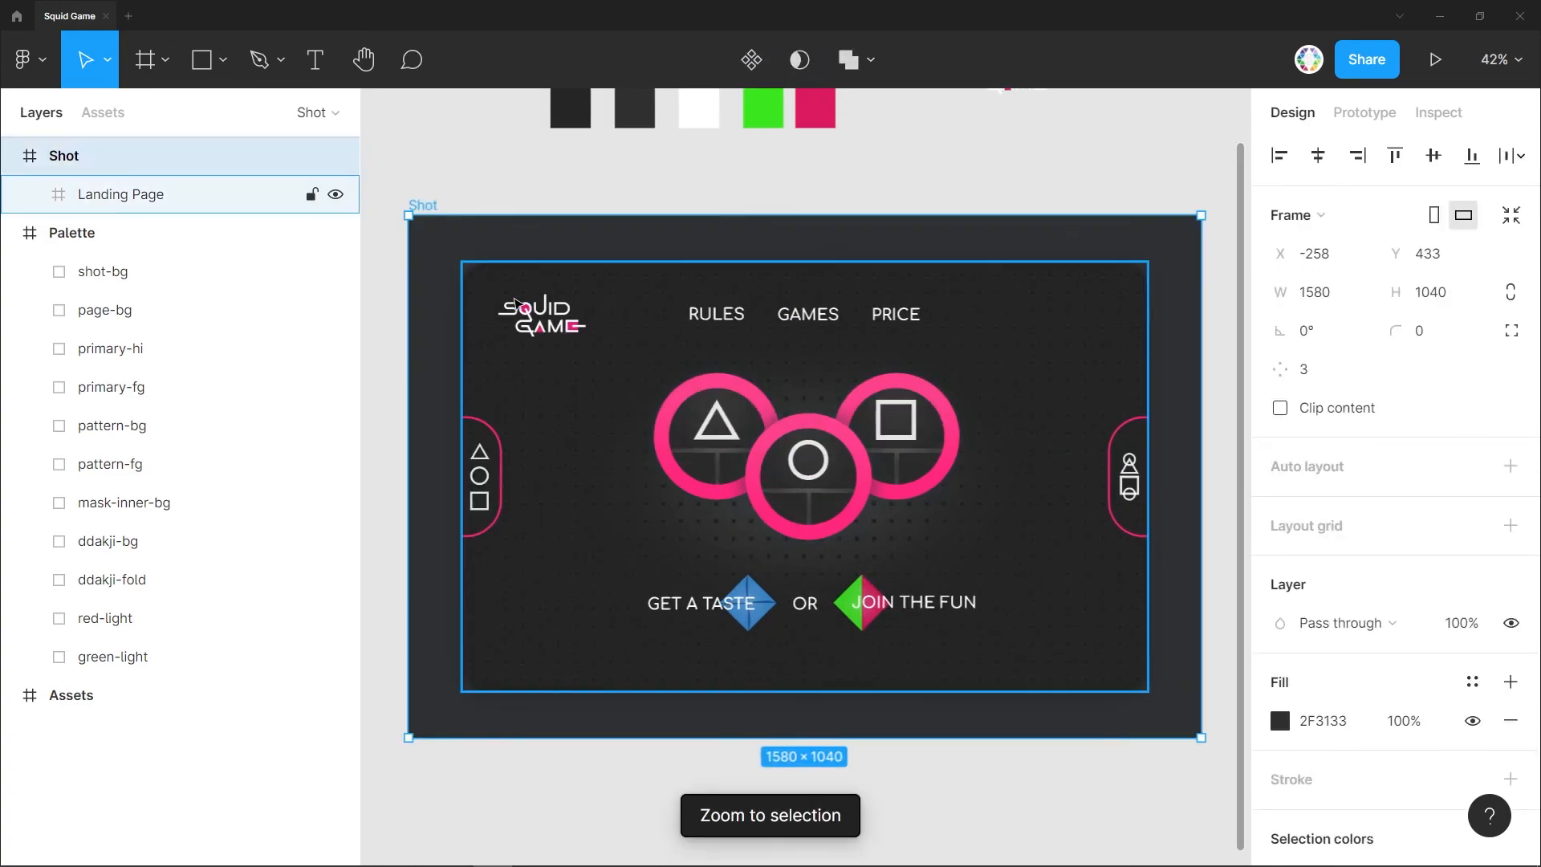
left_click(487, 178)
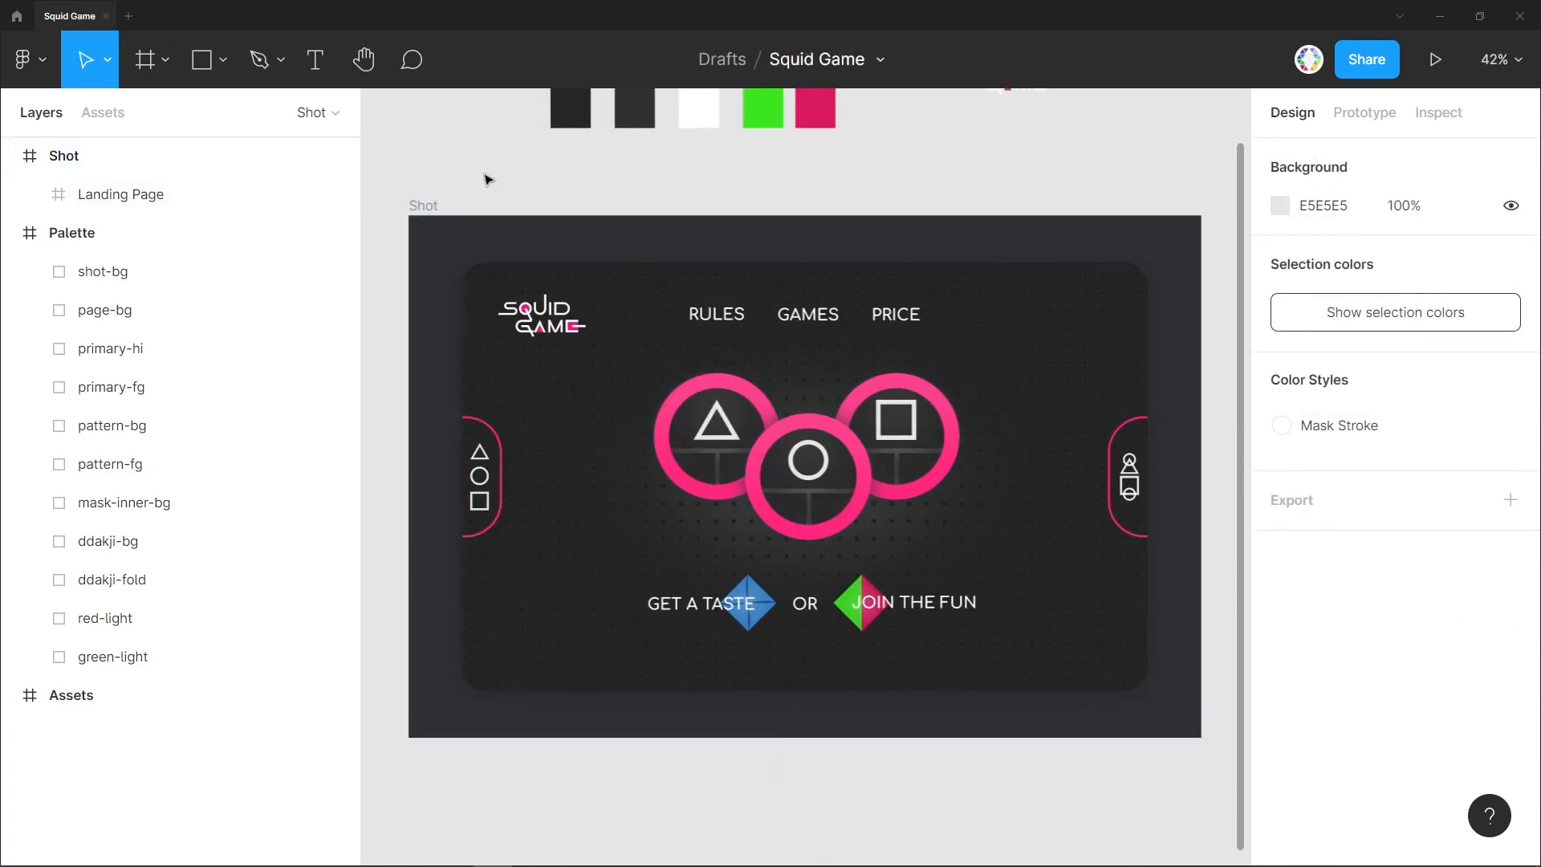